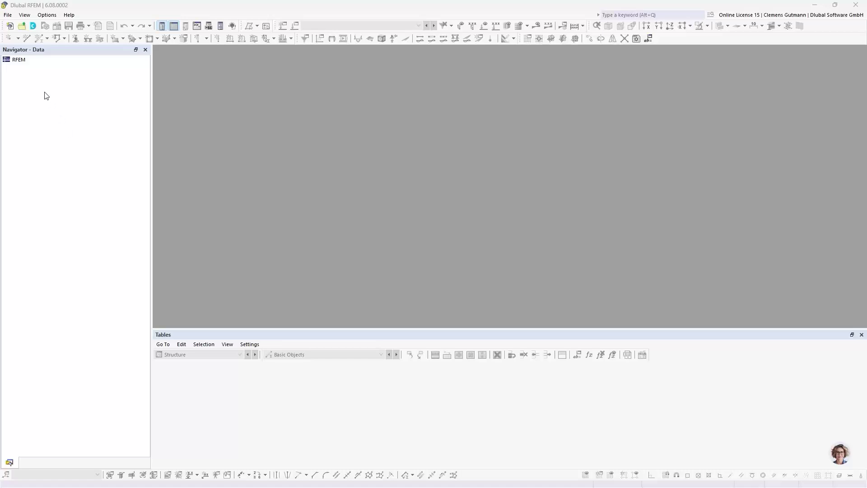
right_click(20, 65)
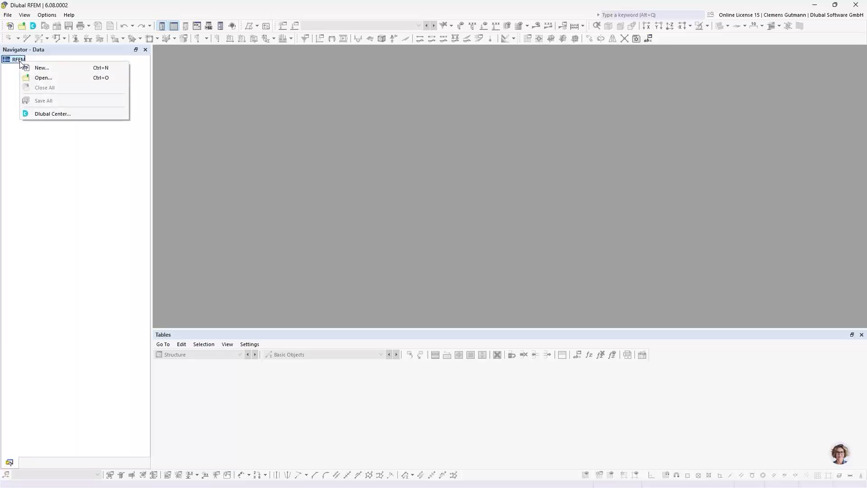
click(15, 69)
click(14, 69)
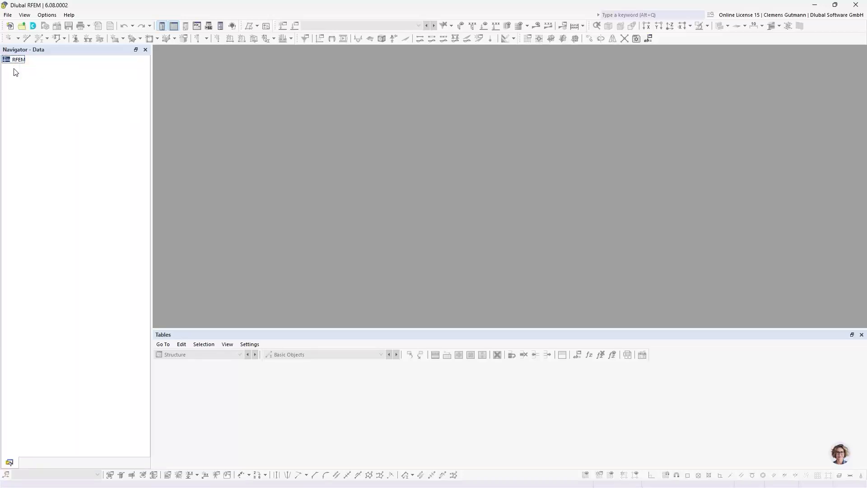
click(9, 18)
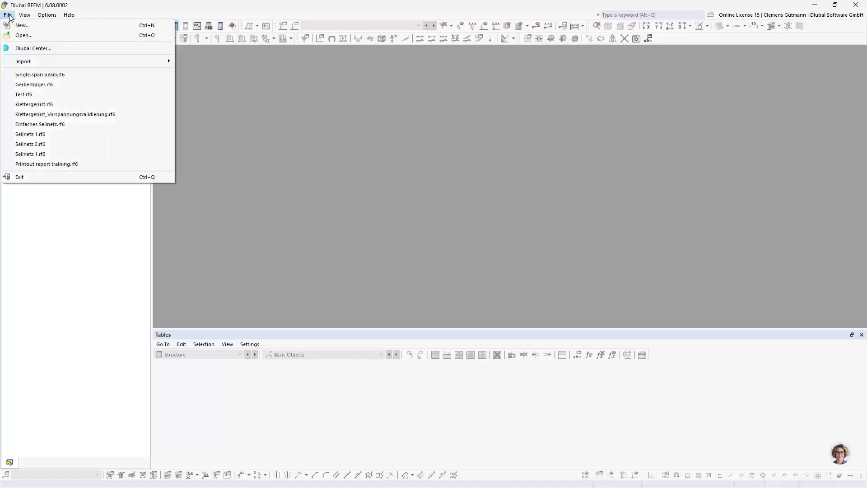
click(9, 18)
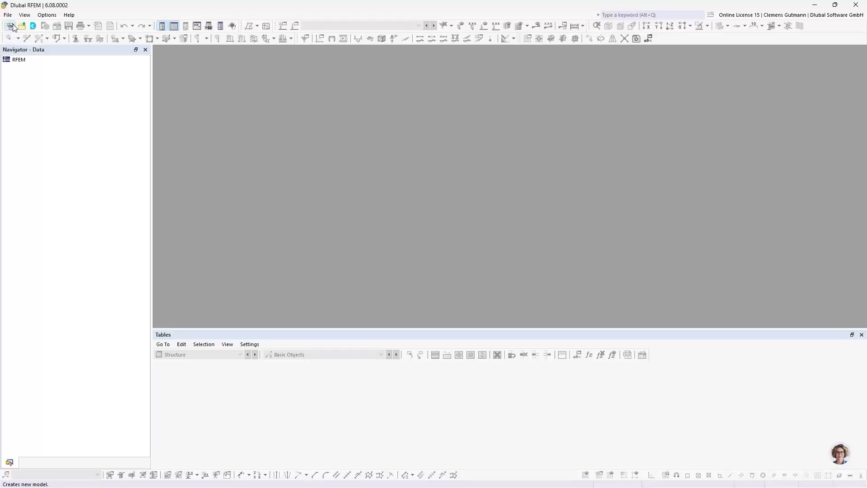
Create a new blank model named "Single-span beam" with the model type 2D | XZ | Plane Stress and no extra add-ons
click(12, 26)
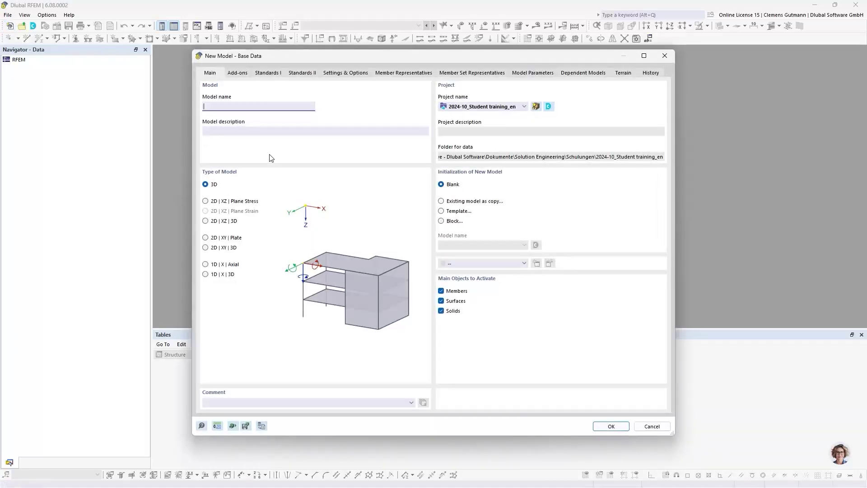
mouse_move(313, 56)
mouse_down()
mouse_move(288, 51)
mouse_move(297, 54)
mouse_up()
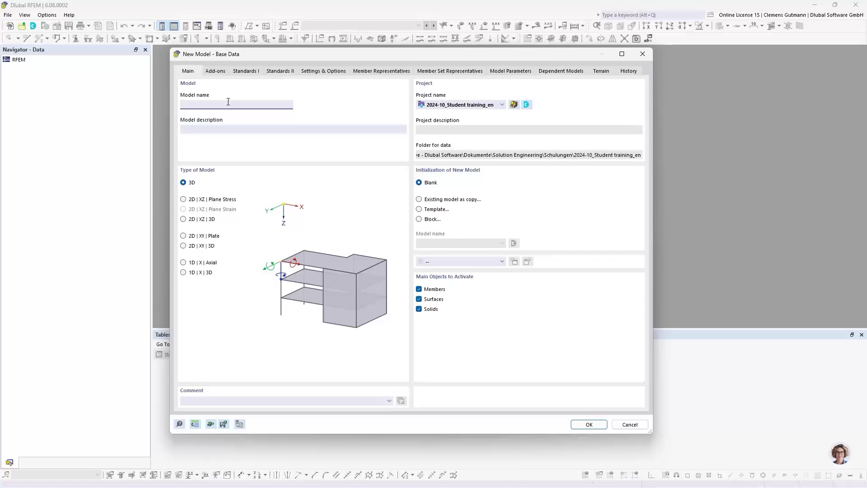
text(ngle-span beam)
key(Tab)
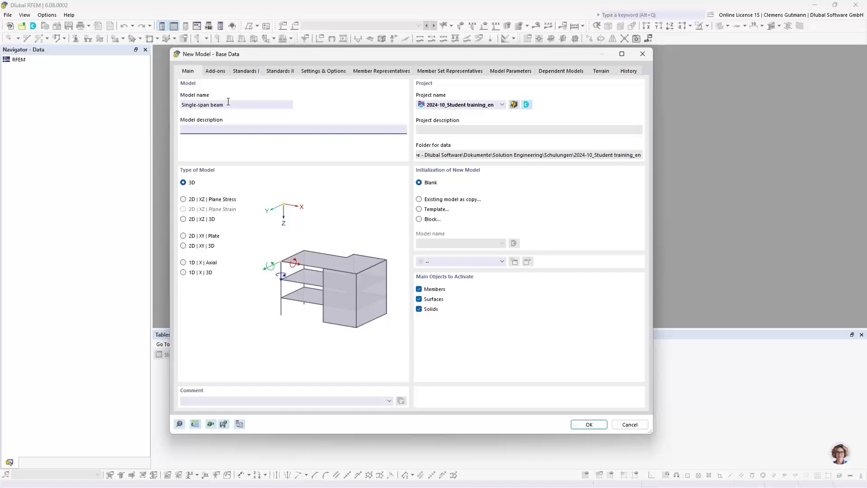
click(184, 201)
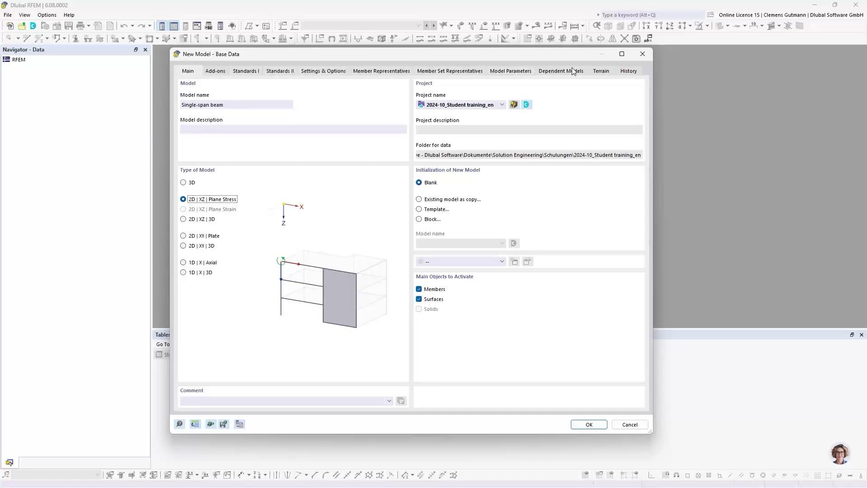
click(215, 73)
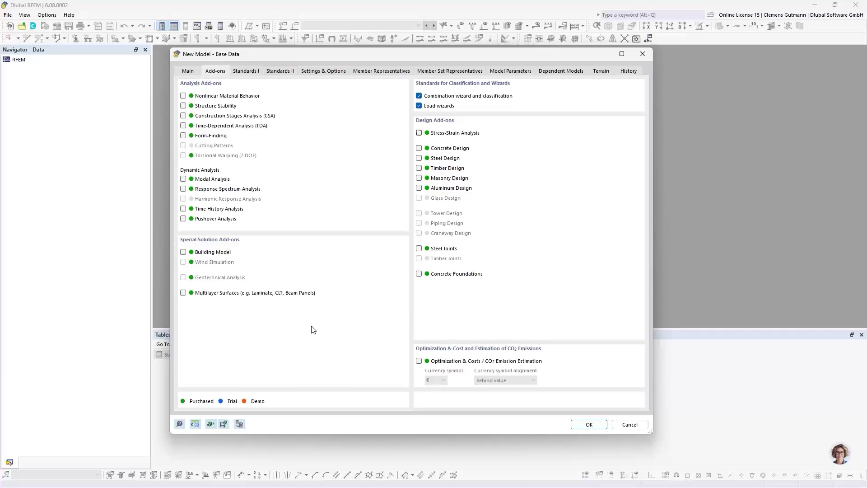
click(589, 425)
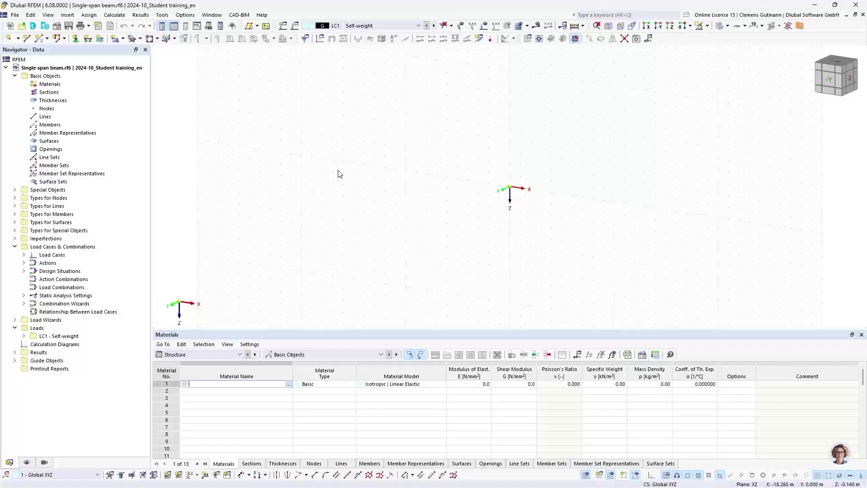
Reduce the height of the materials table to enlarge the model workspace
middle_drag(581, 200, 467, 229)
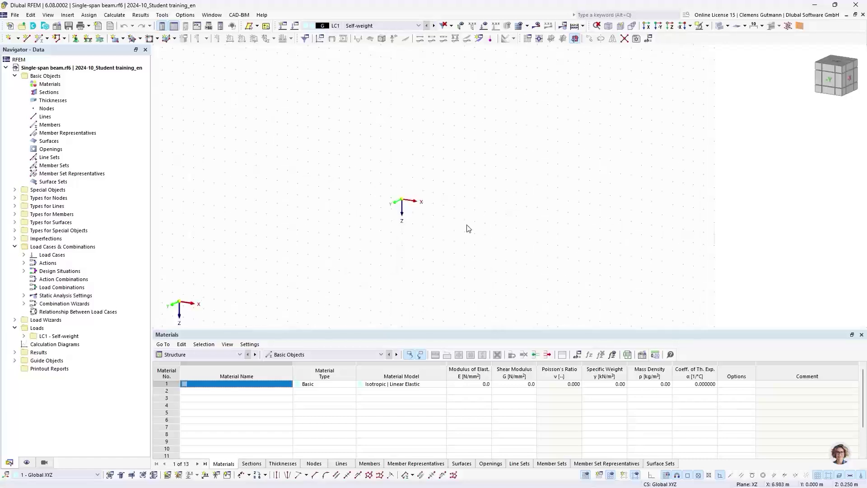
ctrl+middle_drag(424, 254, 470, 230)
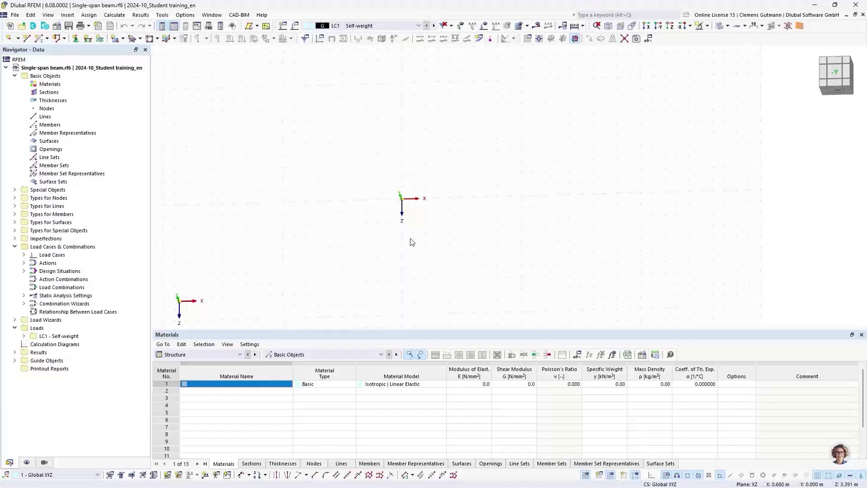
drag(401, 329, 402, 373)
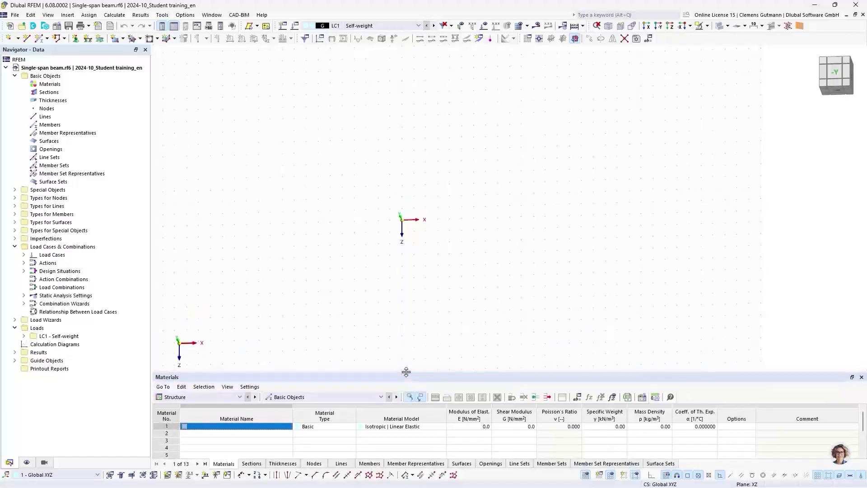
ctrl+middle_drag(313, 343, 323, 239)
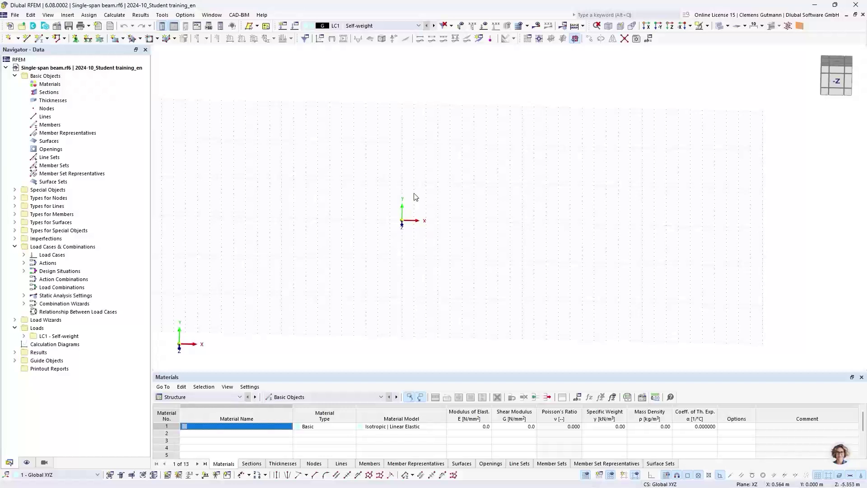
middle_drag(424, 186, 459, 222)
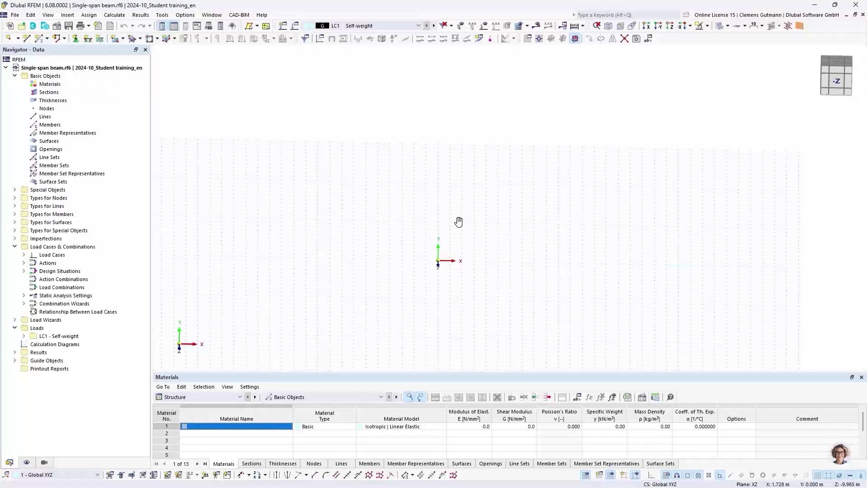
ctrl+middle_drag(445, 215, 444, 242)
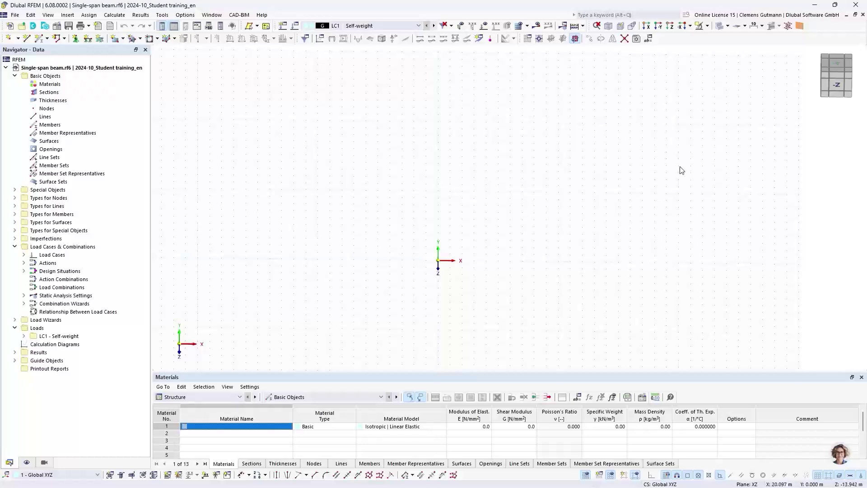
Orient the workspace to the straight-on -Y view of the XZ plane and shift the coordinate origin off-centre
click(841, 78)
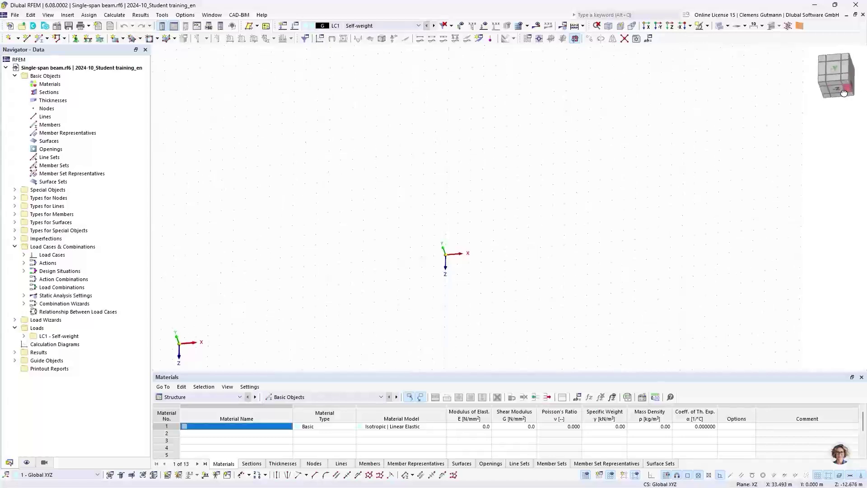
mouse_move(848, 69)
mouse_down()
mouse_move(857, 103)
mouse_move(835, 65)
mouse_move(864, 85)
mouse_move(857, 78)
mouse_up()
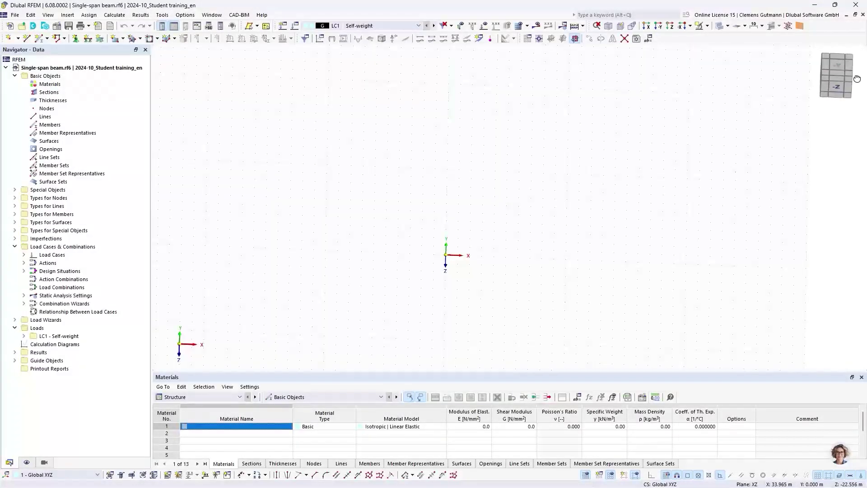
click(836, 65)
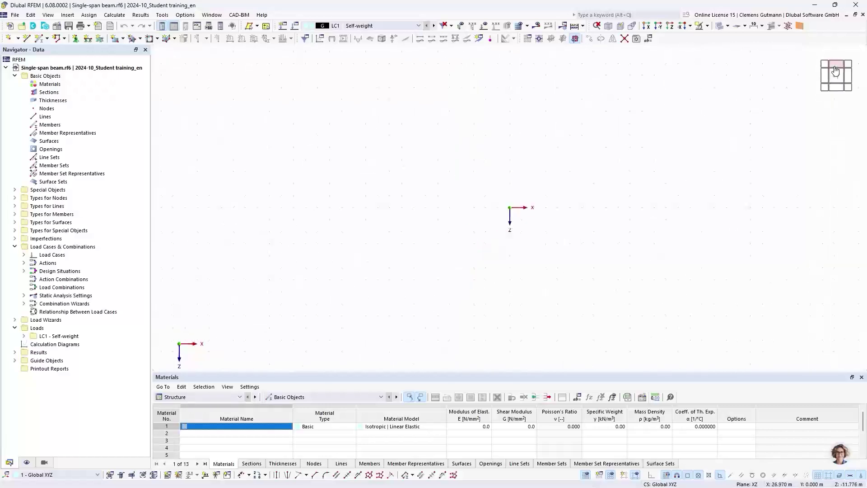
click(843, 64)
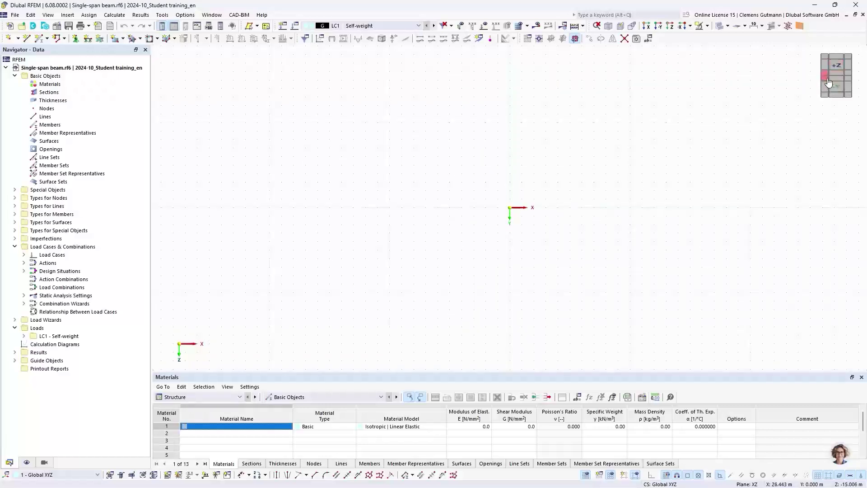
click(829, 83)
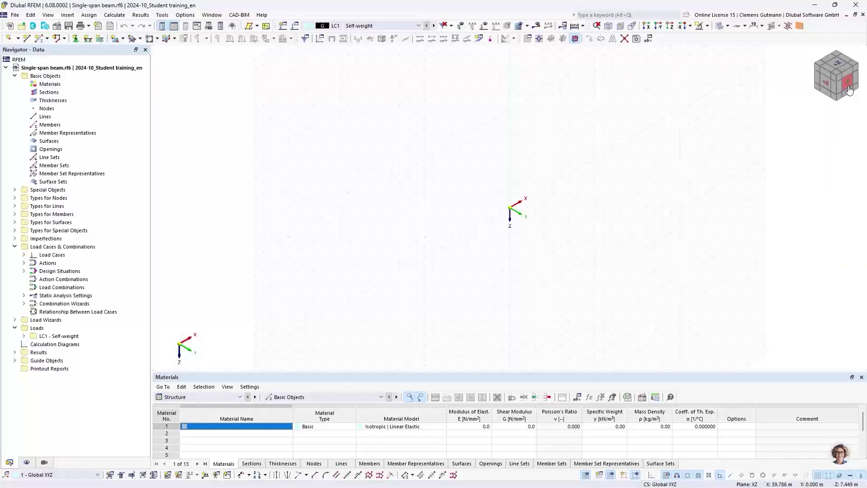
click(848, 89)
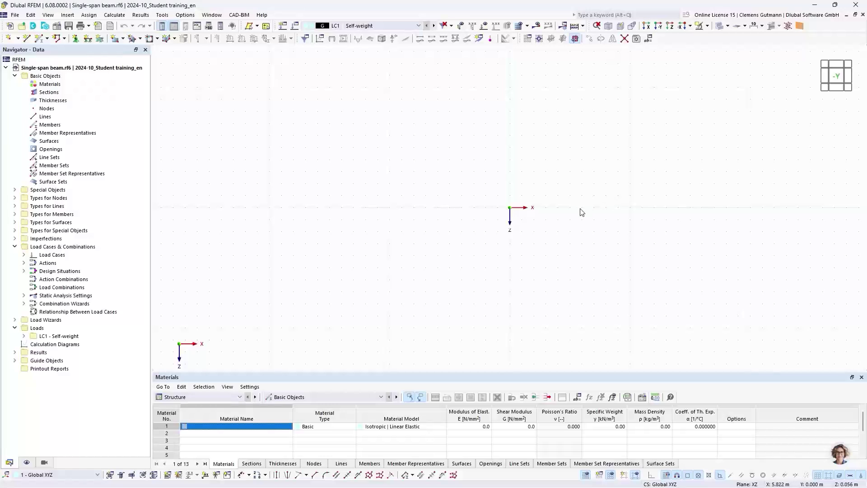
middle_drag(582, 213, 422, 186)
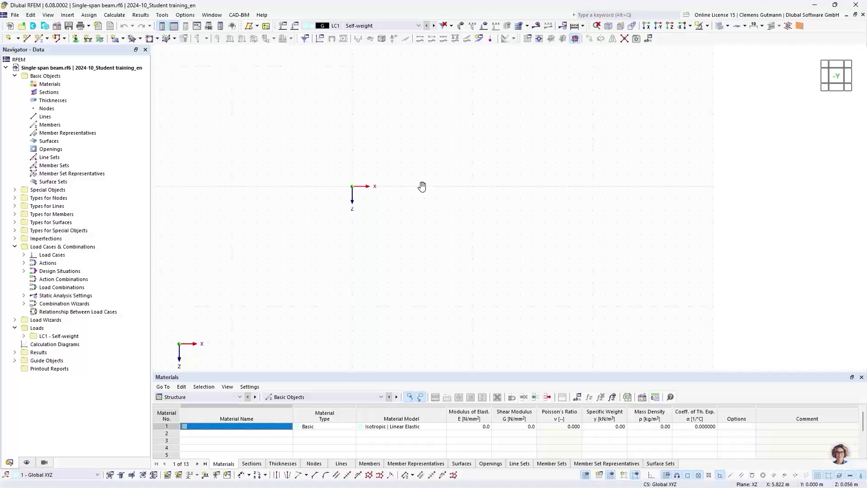
Start a new material, open the material library for it and clear all library filters
right_click(50, 87)
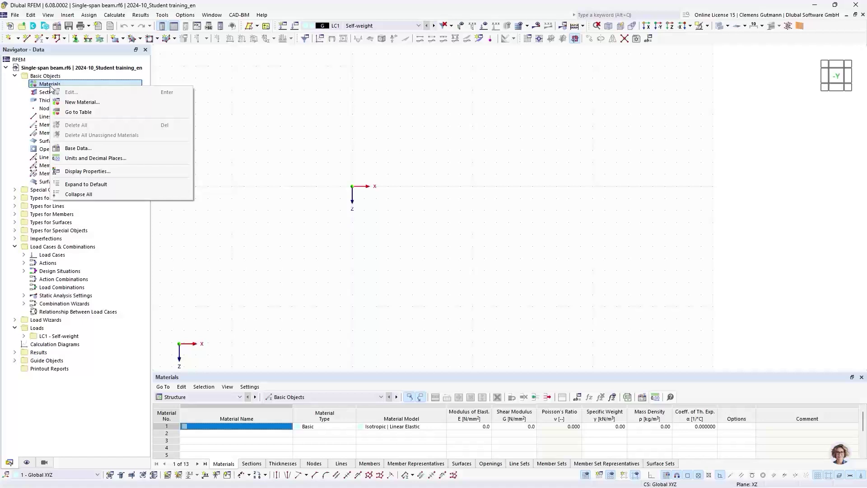
click(66, 102)
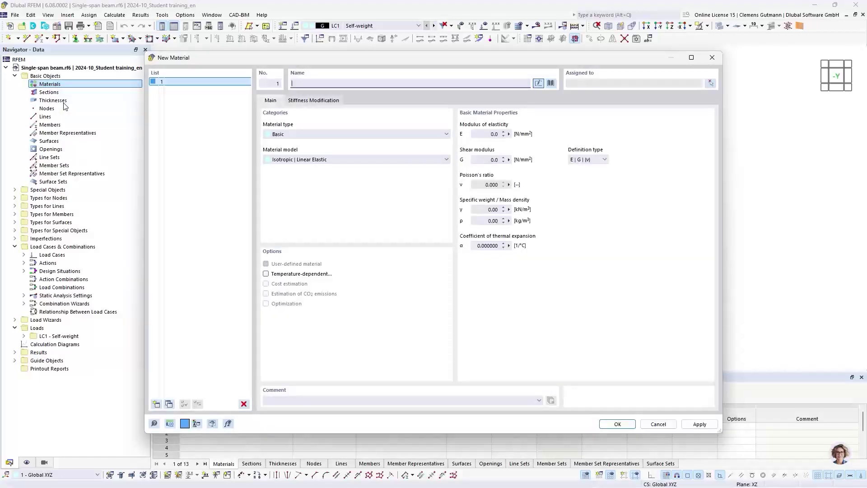
mouse_move(276, 61)
mouse_down()
mouse_move(264, 59)
mouse_move(277, 62)
mouse_up()
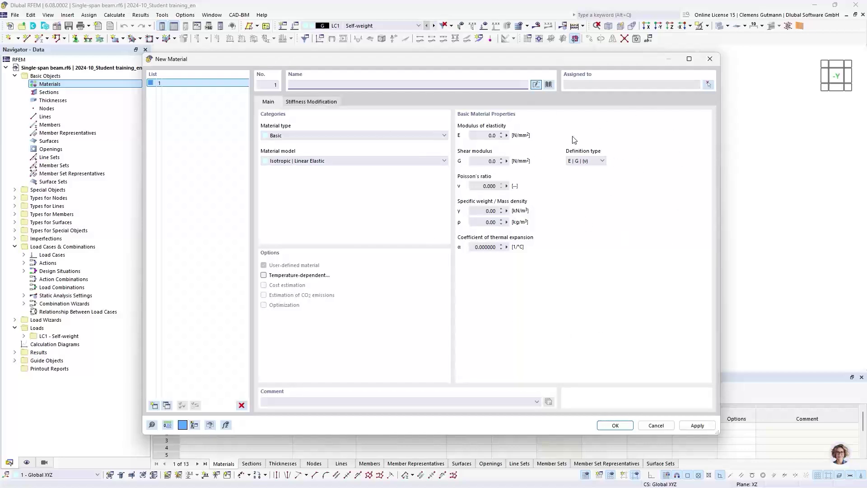
click(548, 86)
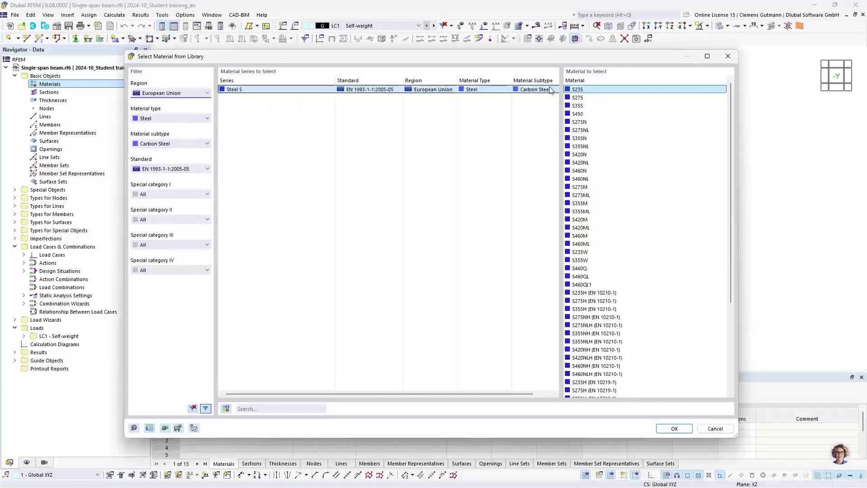
click(194, 409)
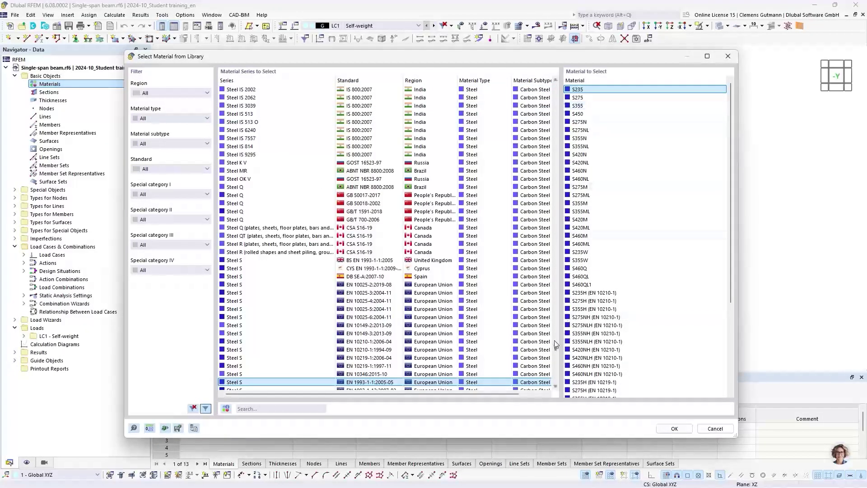
drag(555, 349, 561, 100)
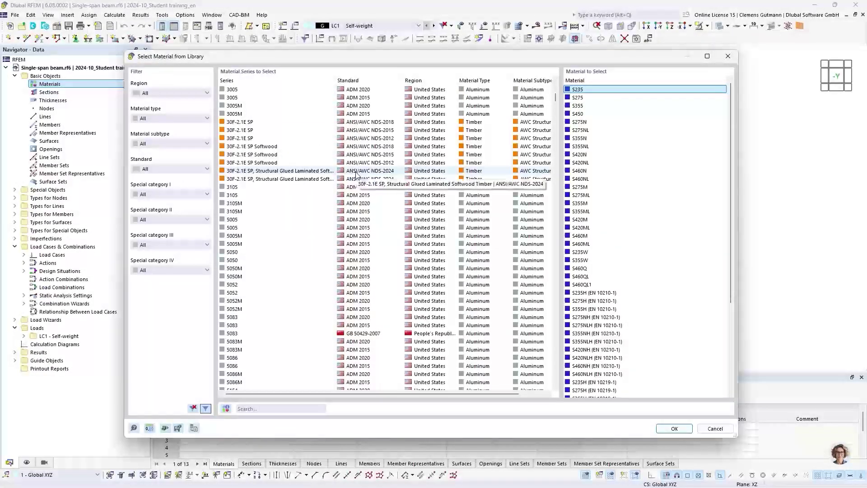
Filter the material library to European Union, Steel, Carbon Steel and standard EN 1993-1-1:2005-05, and adopt the S235 material
click(171, 93)
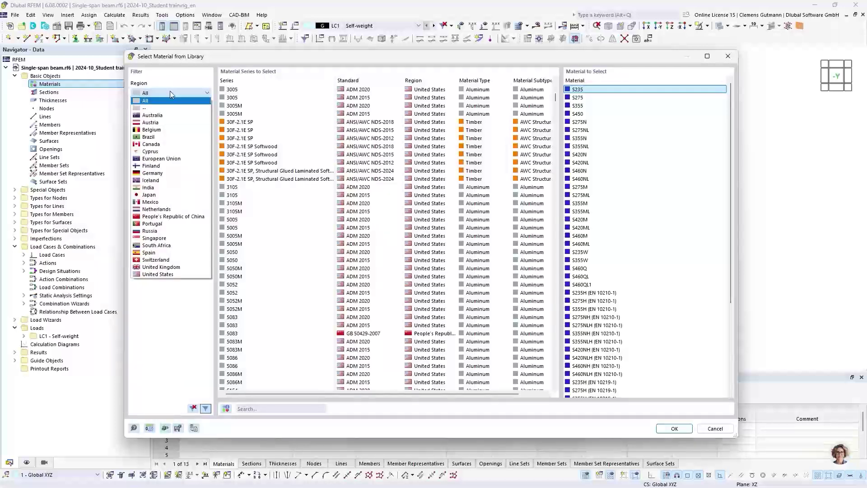
click(177, 159)
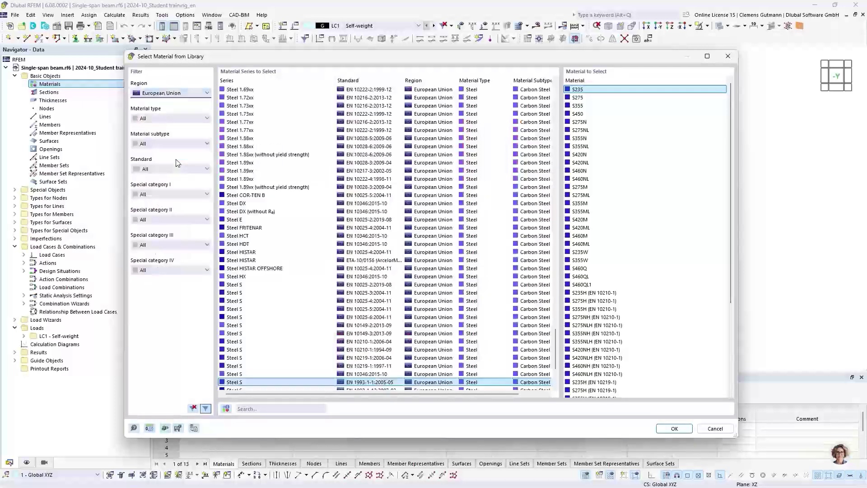
click(183, 119)
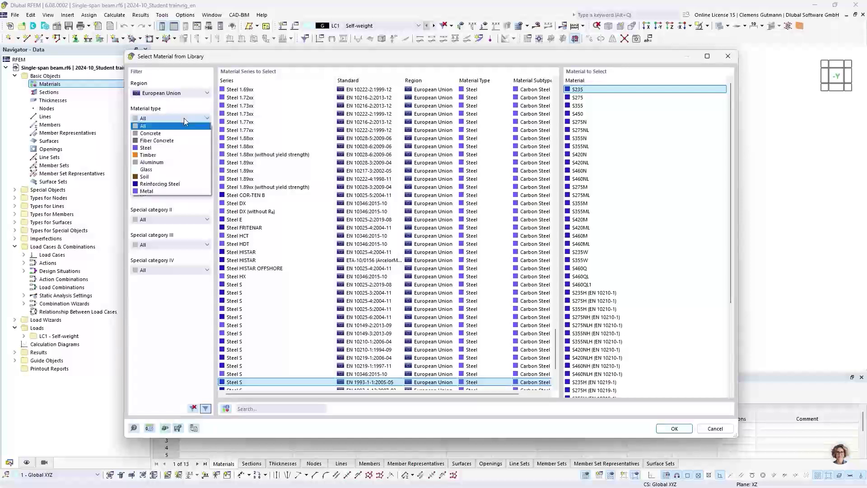
click(159, 147)
click(159, 148)
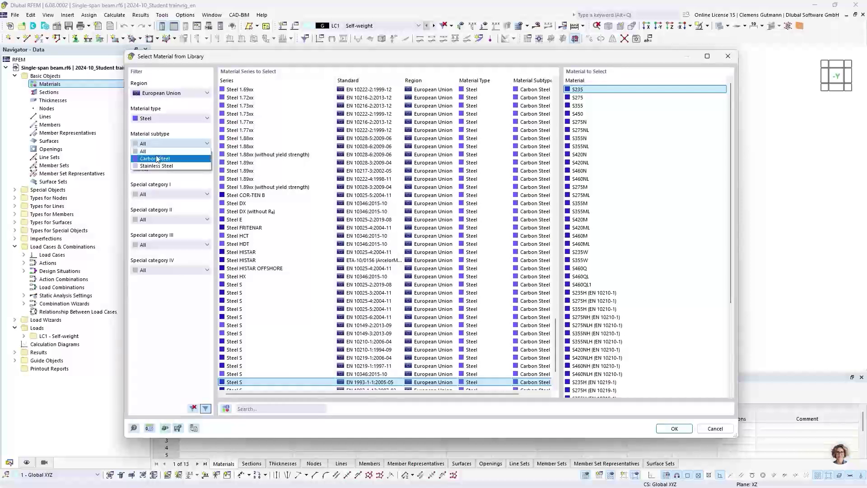
click(160, 156)
click(161, 170)
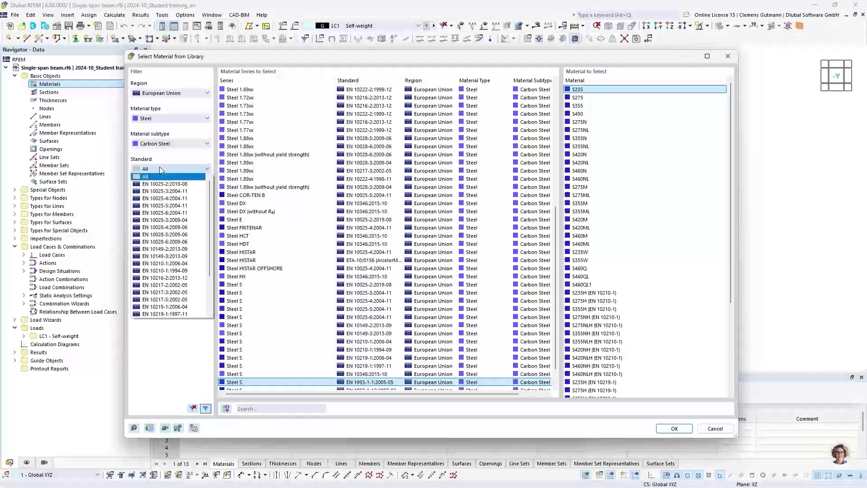
scroll(163, 208, down, 3)
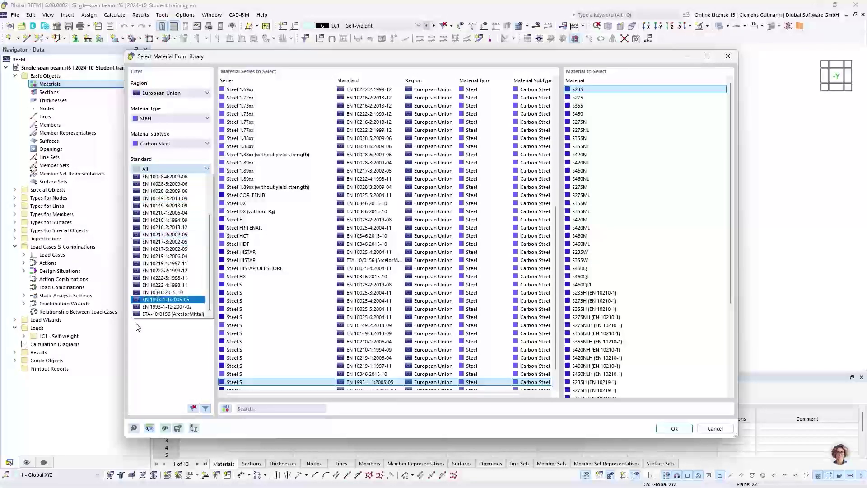
click(165, 300)
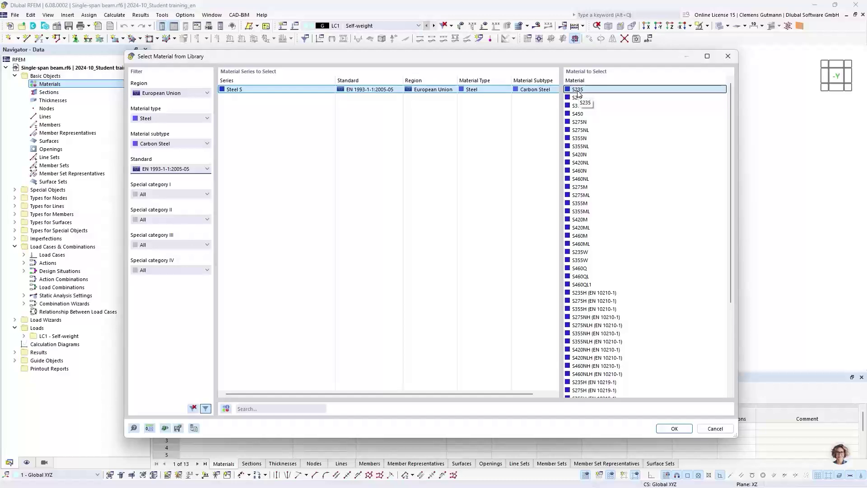
click(686, 430)
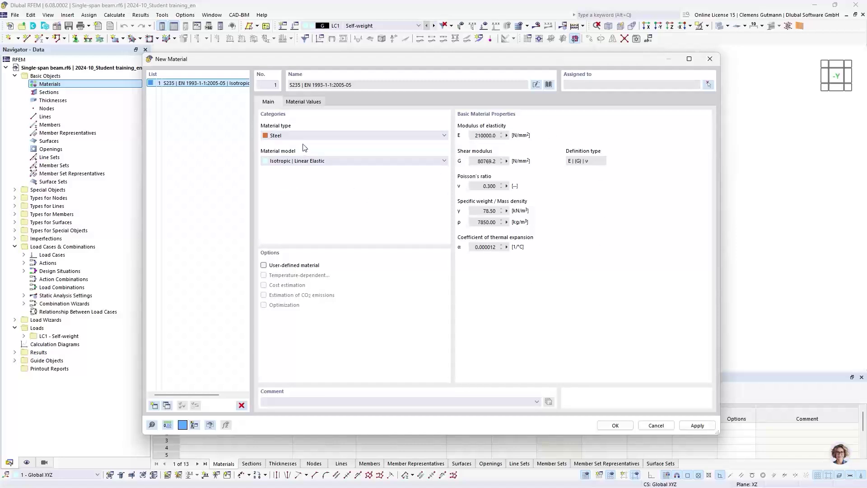
Check the strength and stiffness values of the S235 steel and create the material
click(316, 103)
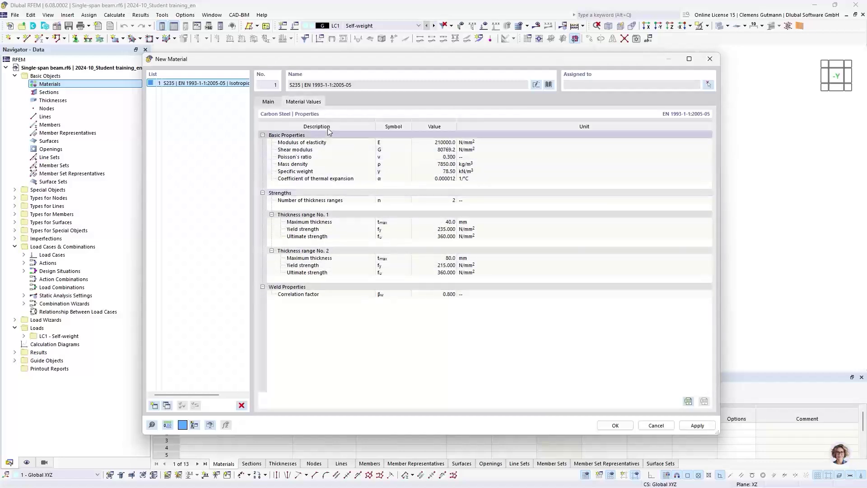
click(269, 103)
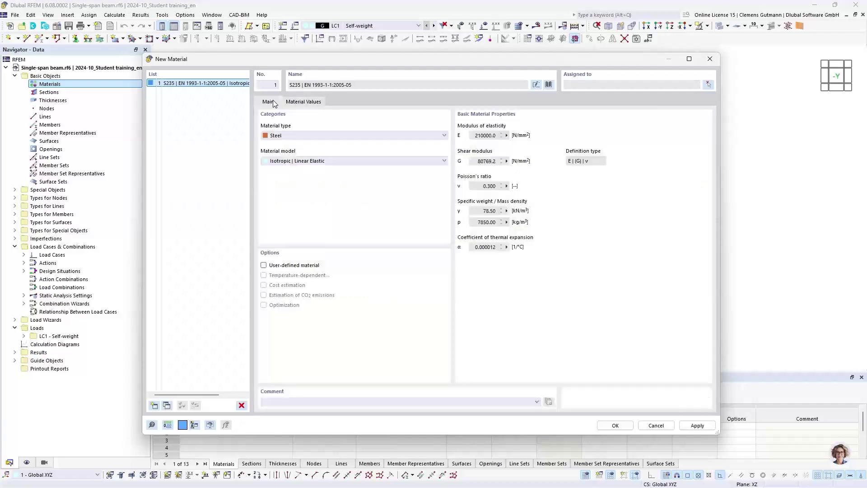
click(615, 426)
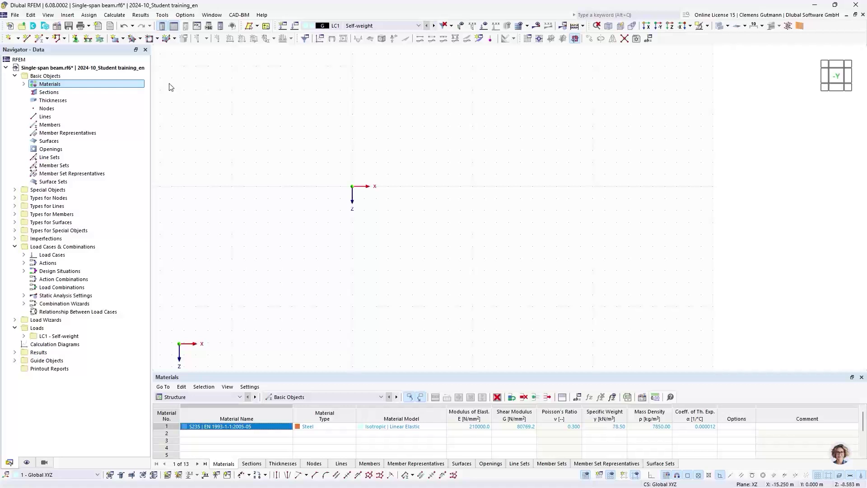
Expand the materials list in the navigator and make the materials table slightly taller
click(24, 84)
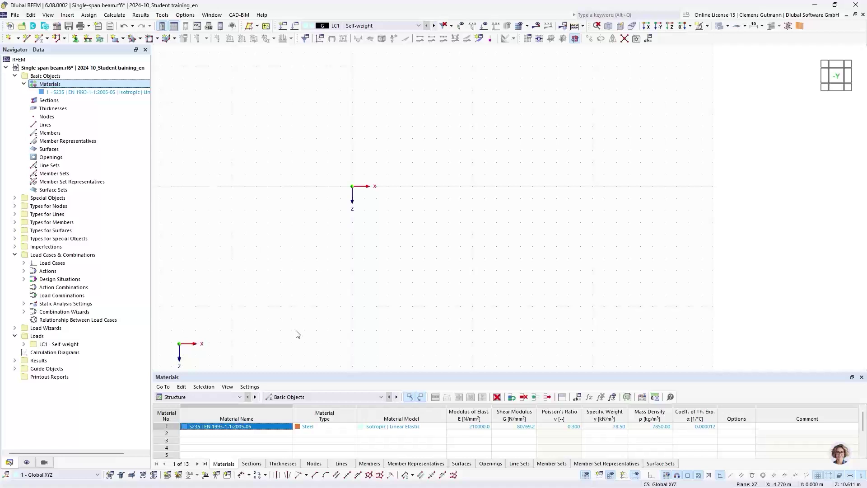
drag(303, 374, 313, 310)
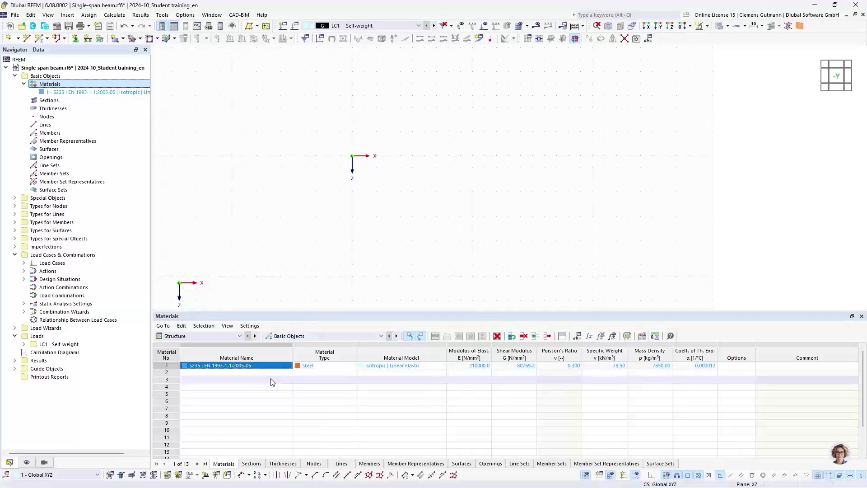
drag(289, 311, 295, 343)
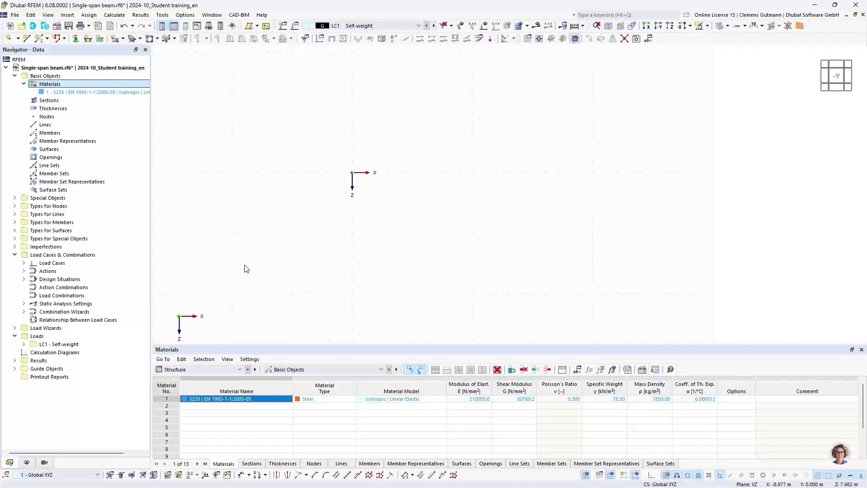
Start a new section and open the section library for it
right_click(40, 100)
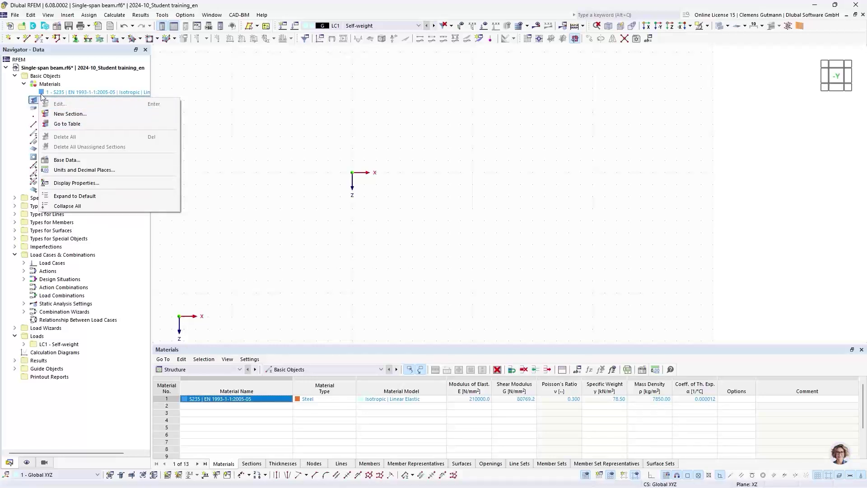
click(82, 76)
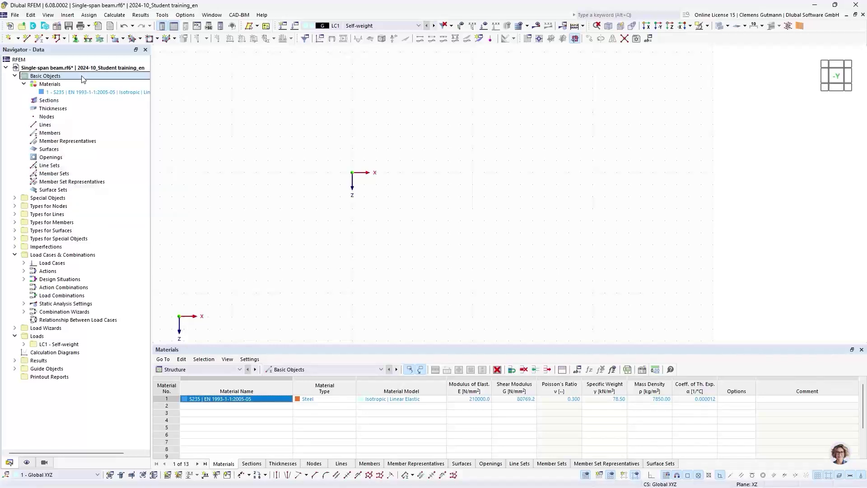
click(68, 15)
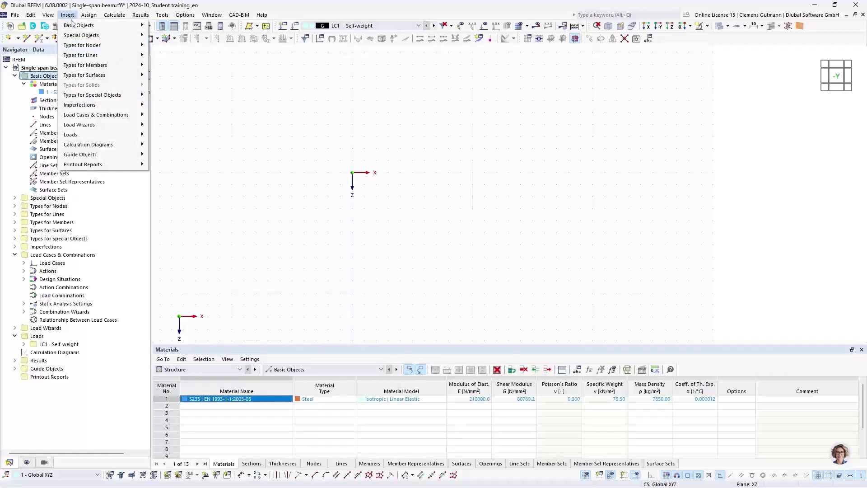
mouse_move(130, 29)
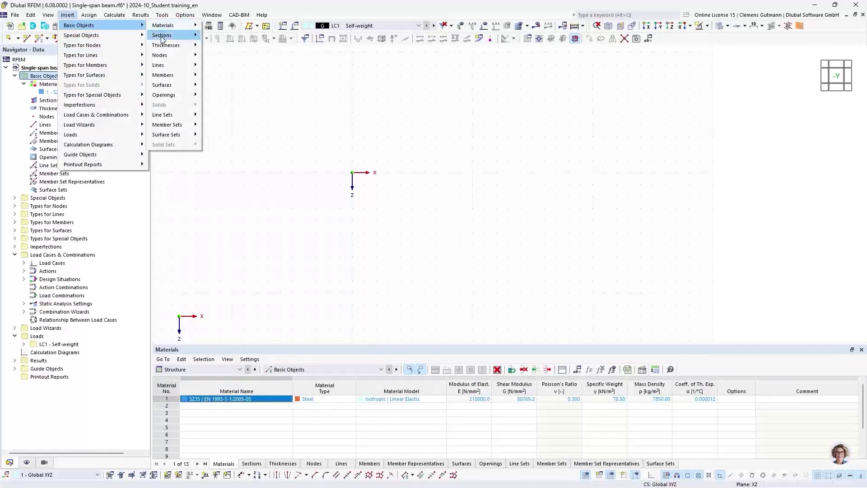
mouse_move(172, 35)
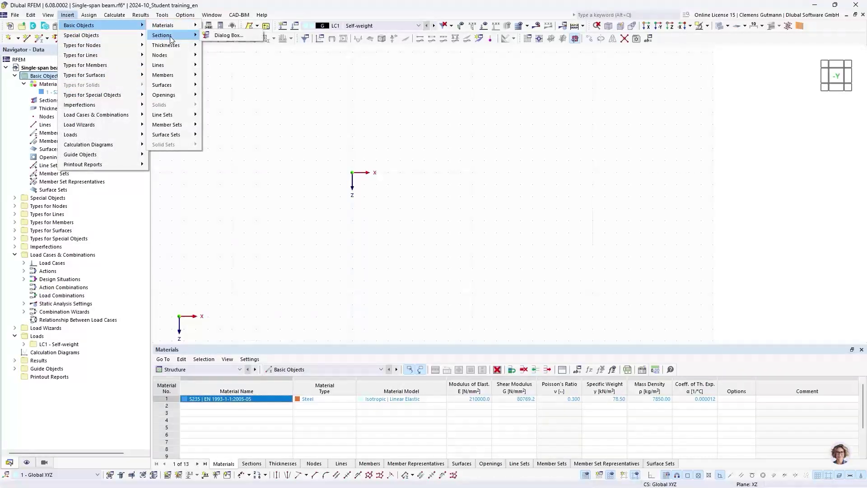
click(206, 37)
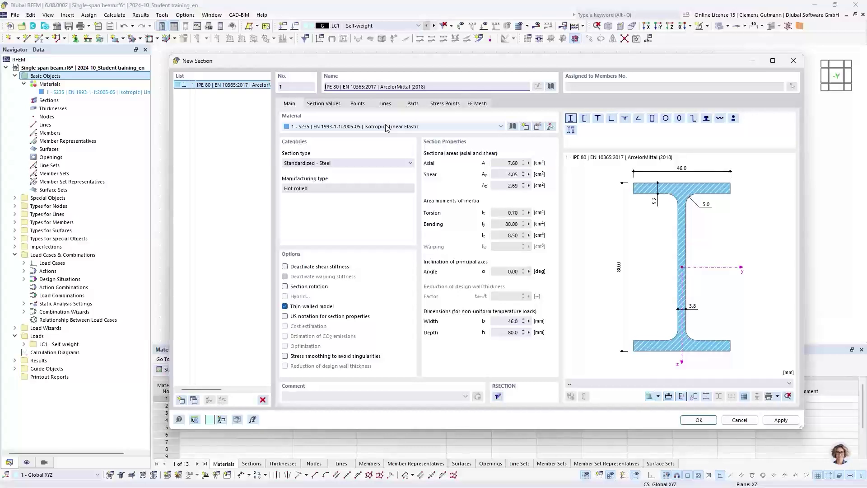
click(550, 86)
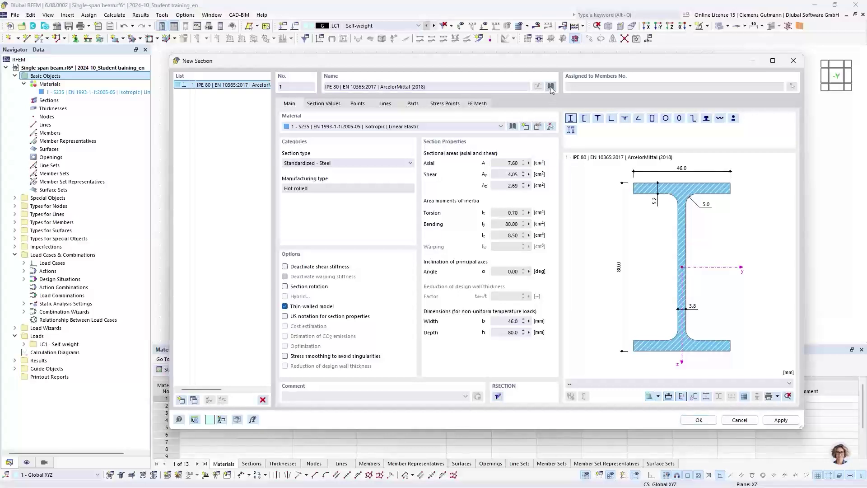
drag(549, 83, 502, 107)
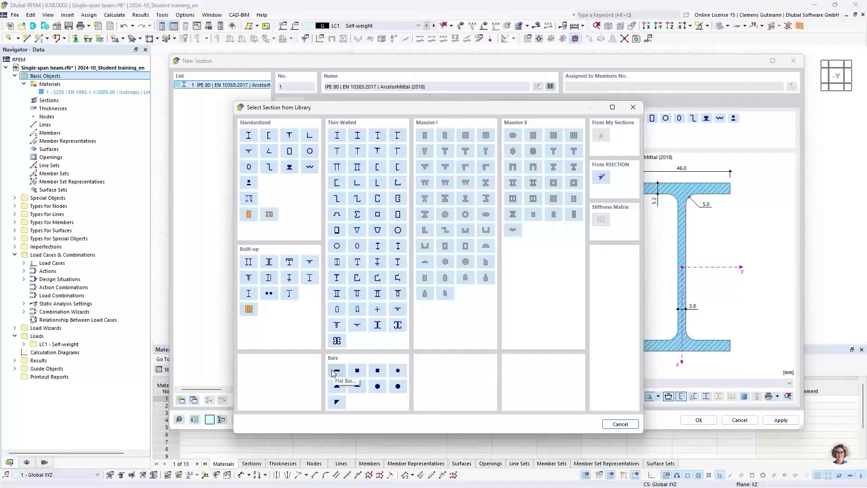
Find HEA 200 among the standardized steel I-sections and adopt the Euronorm 53-62; DIN 1025-3 version from SZS
click(249, 136)
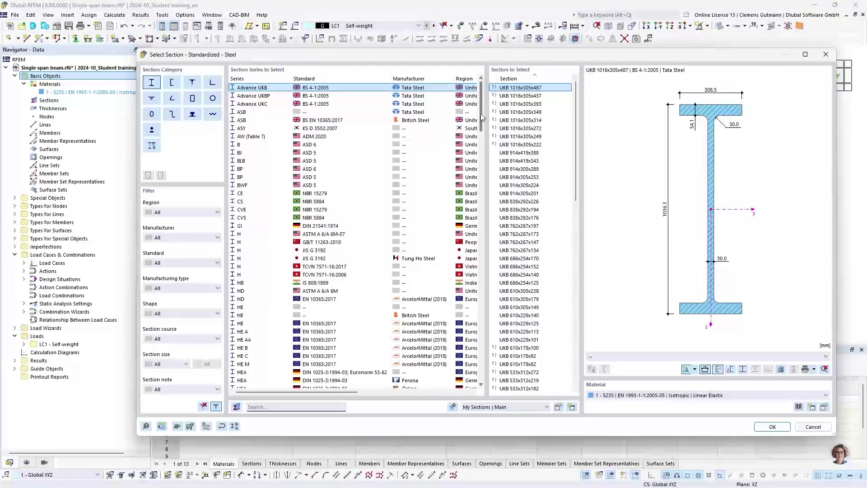
drag(480, 119, 487, 97)
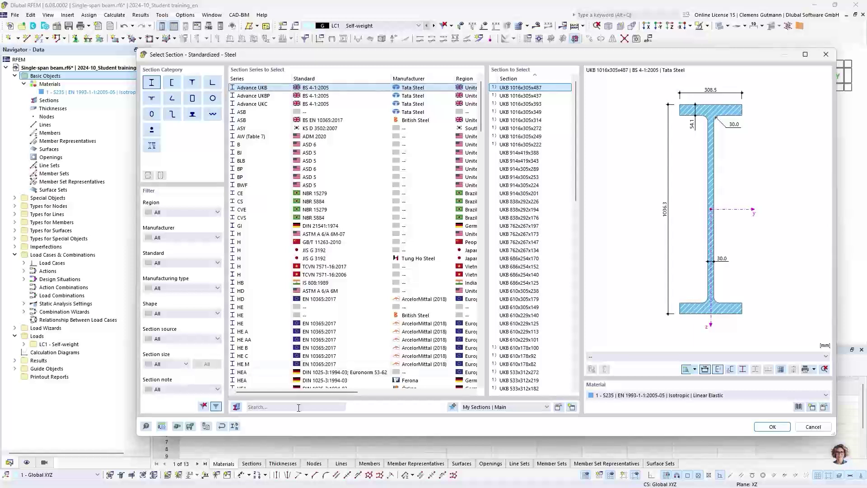
click(269, 411)
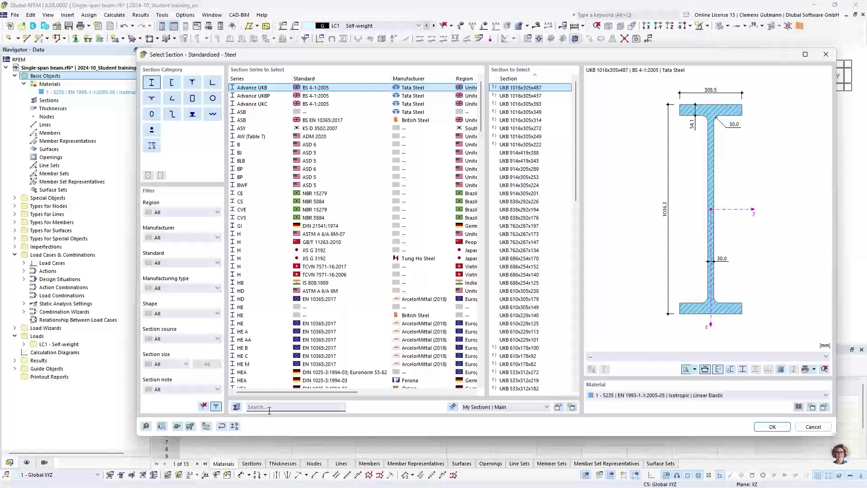
text(H)
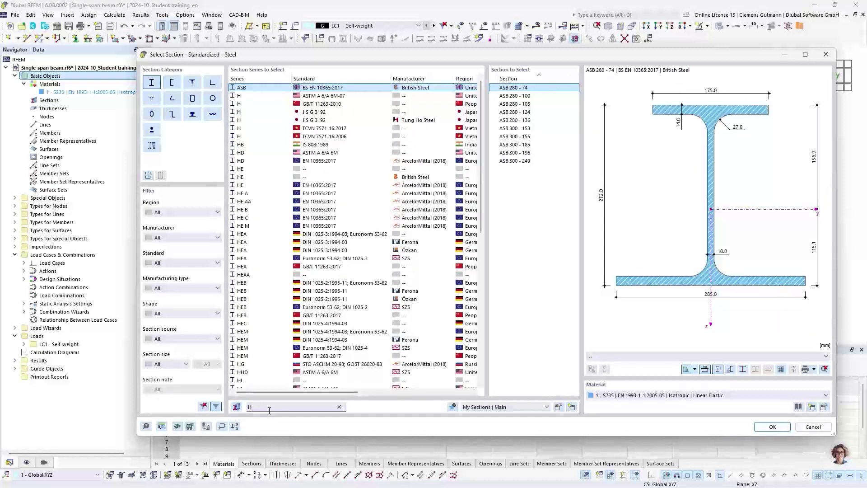
text(EA)
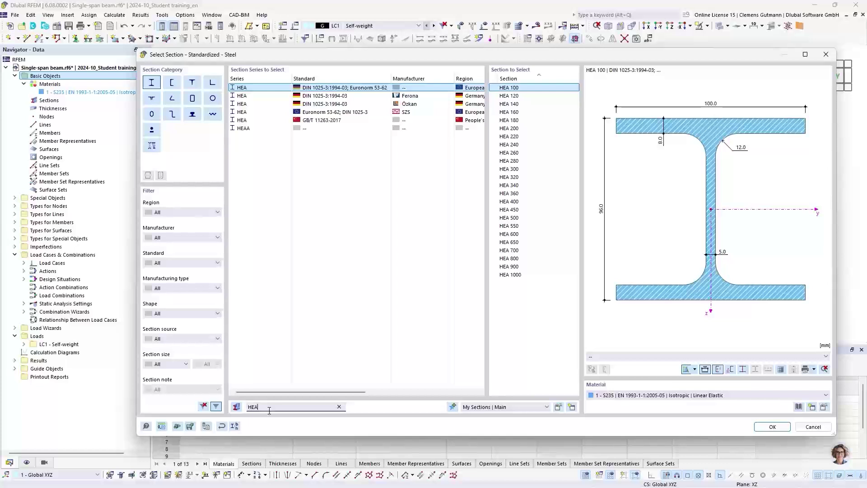
text( 200)
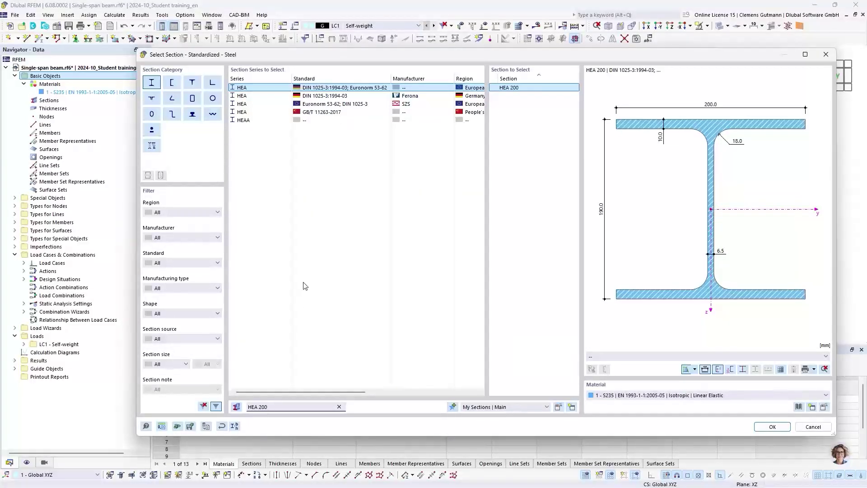
click(324, 108)
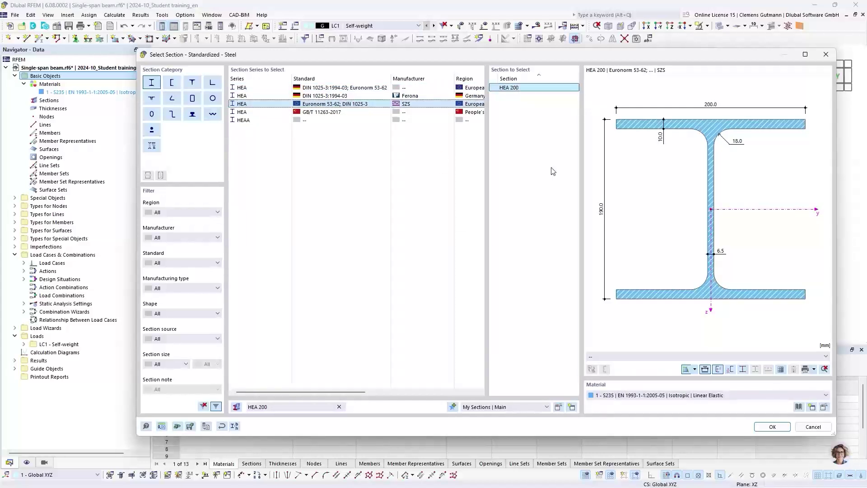
click(767, 427)
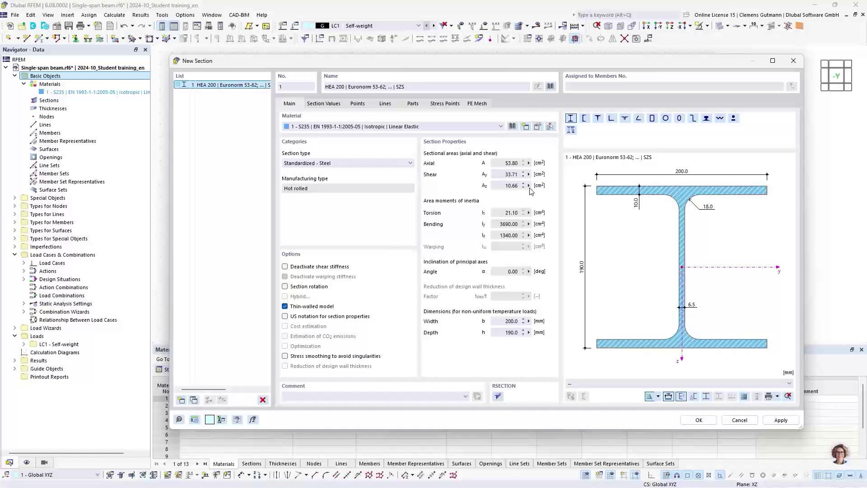
Review the HEA 200 section's values, points, lines, parts and stress points, and create the section
click(318, 105)
click(355, 104)
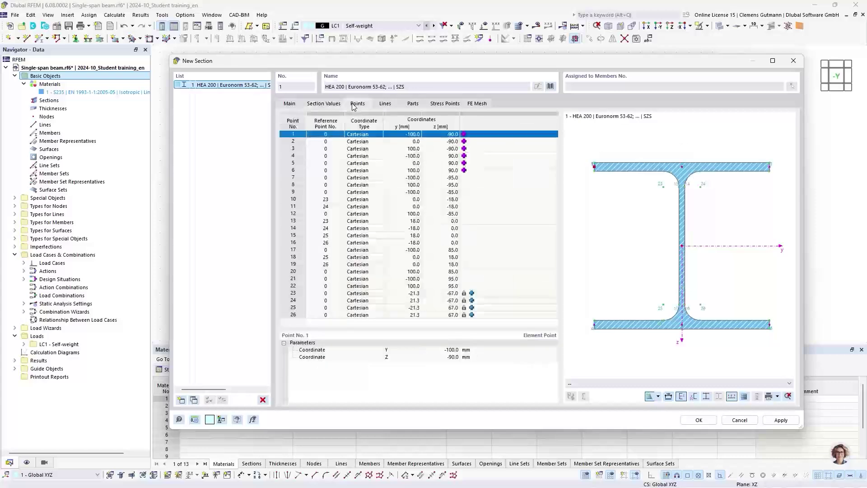
click(384, 103)
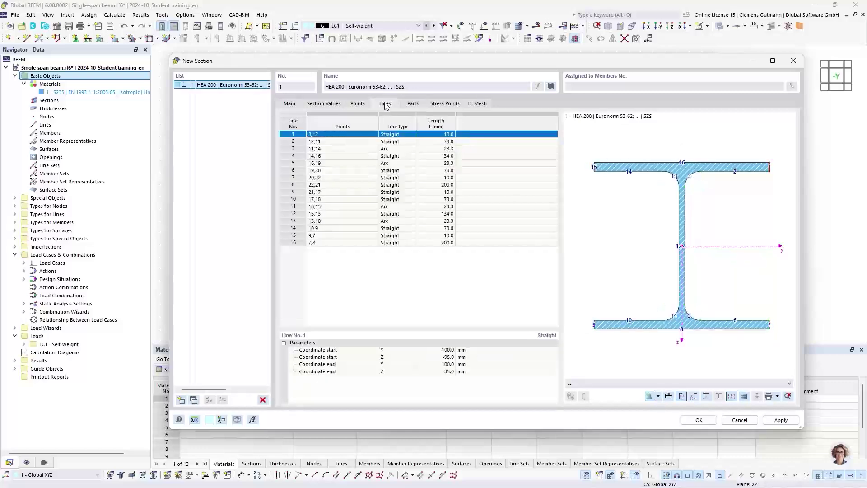
click(411, 105)
click(433, 105)
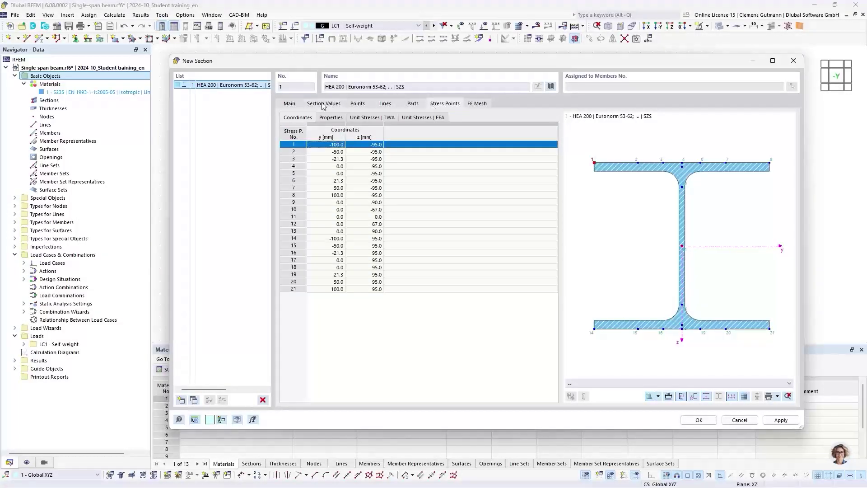
click(289, 104)
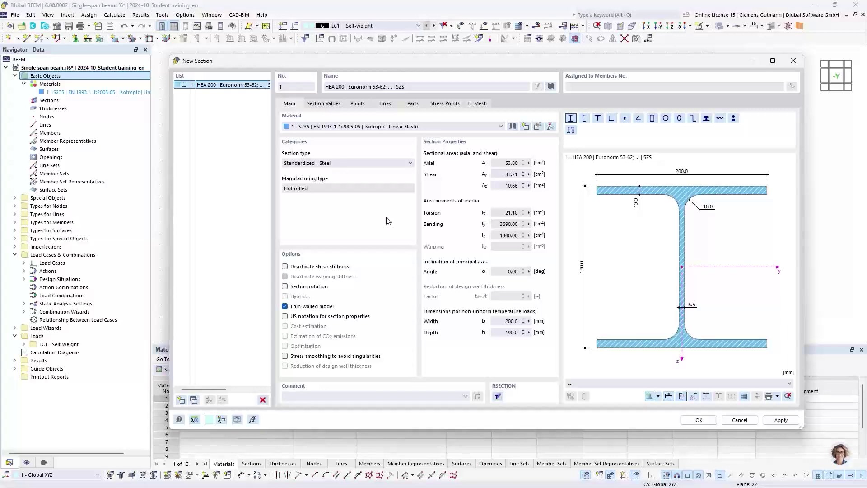
click(691, 421)
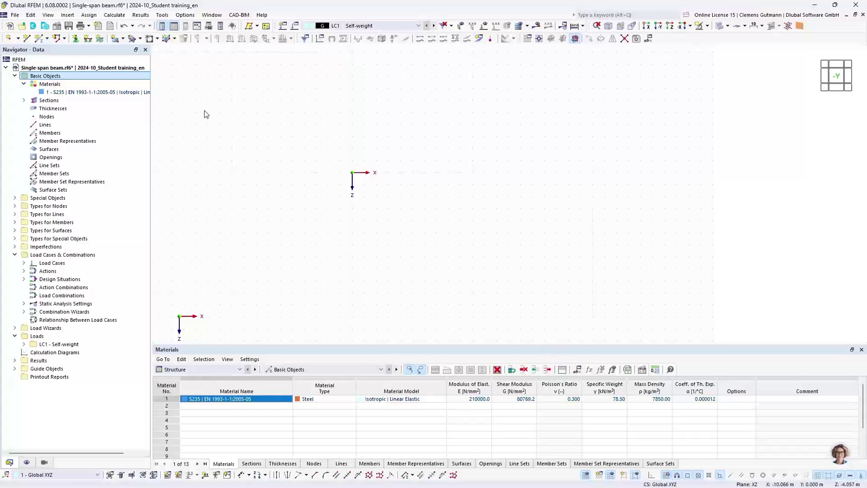
Place node 1 at the coordinate system origin and expand the sections and nodes lists in the navigator
click(24, 102)
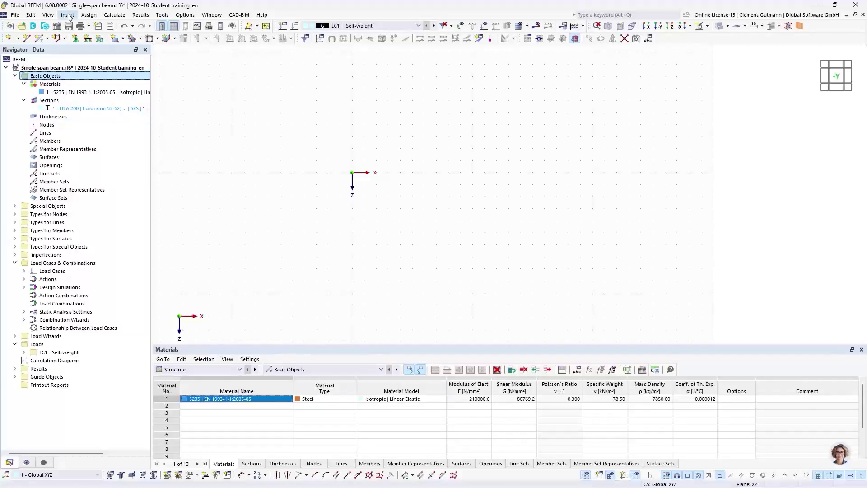
click(11, 41)
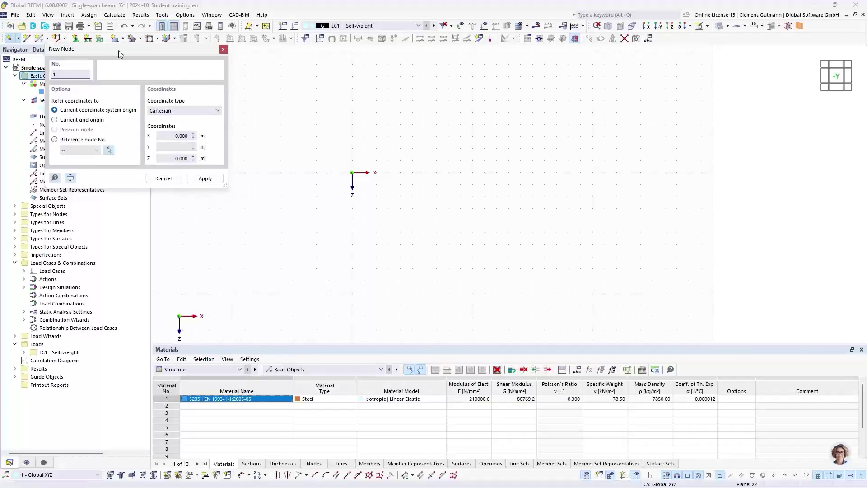
drag(118, 51, 99, 61)
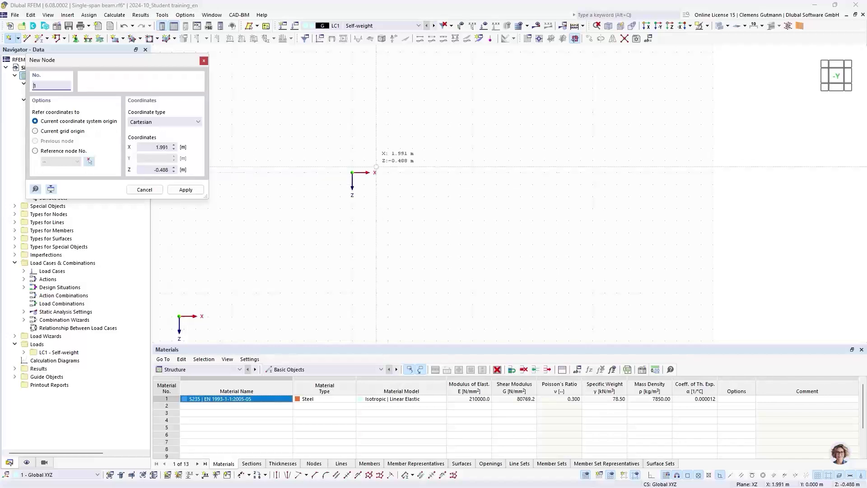
click(353, 173)
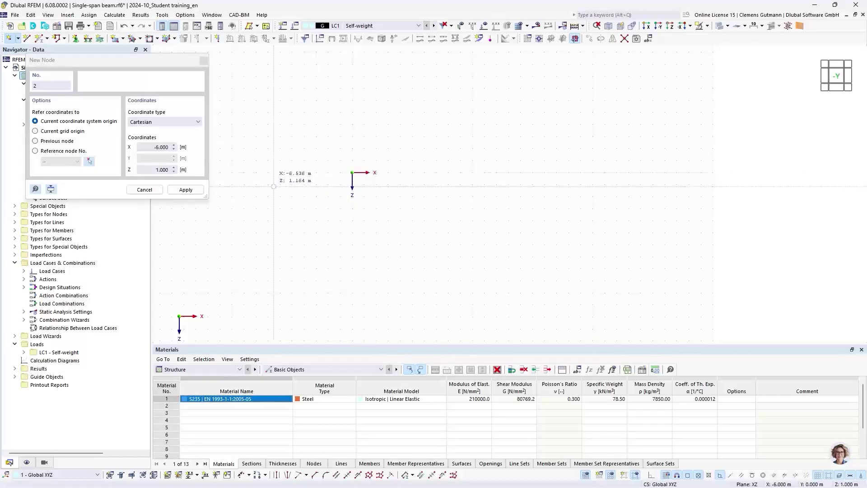
click(144, 190)
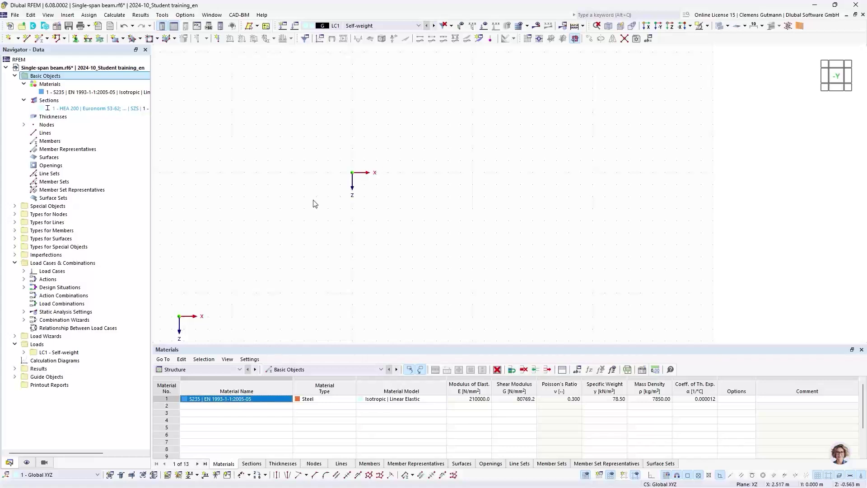
click(23, 126)
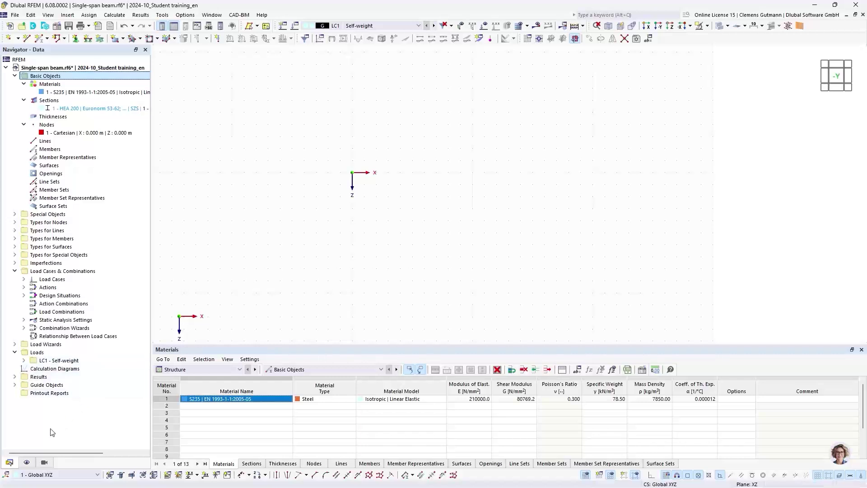
Hide the global coordinate system X, Y, Z at the zero point in the display settings and return to the model data
click(27, 463)
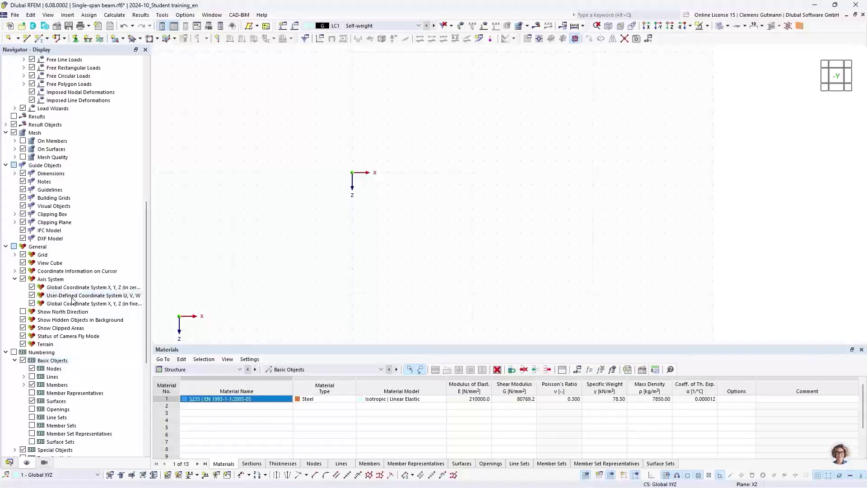
scroll(89, 243, up, 5)
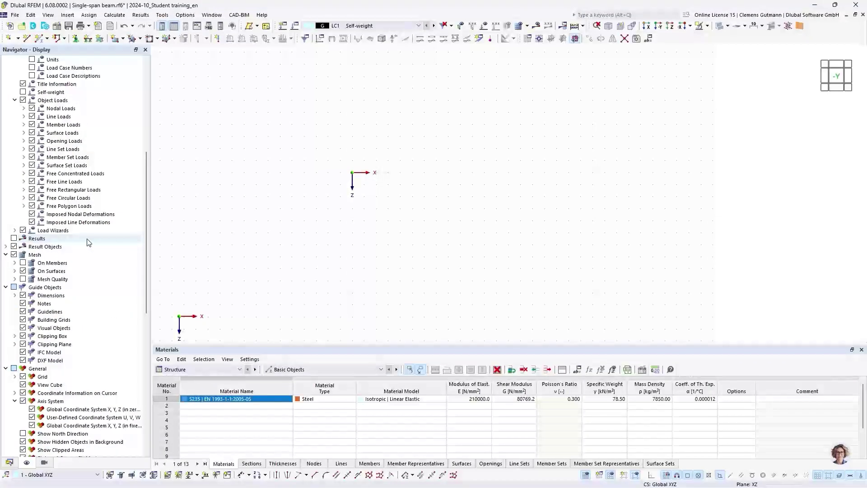
scroll(89, 243, up, 3)
scroll(89, 243, up, 6)
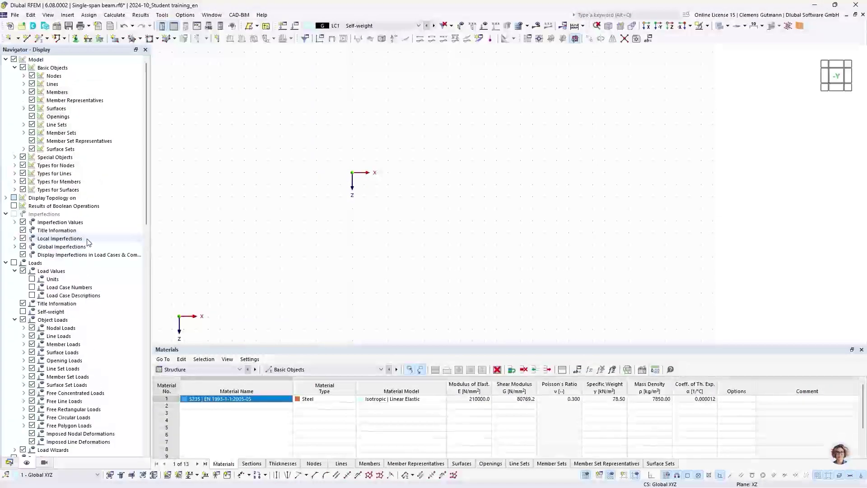
scroll(89, 243, down, 7)
scroll(88, 242, down, 6)
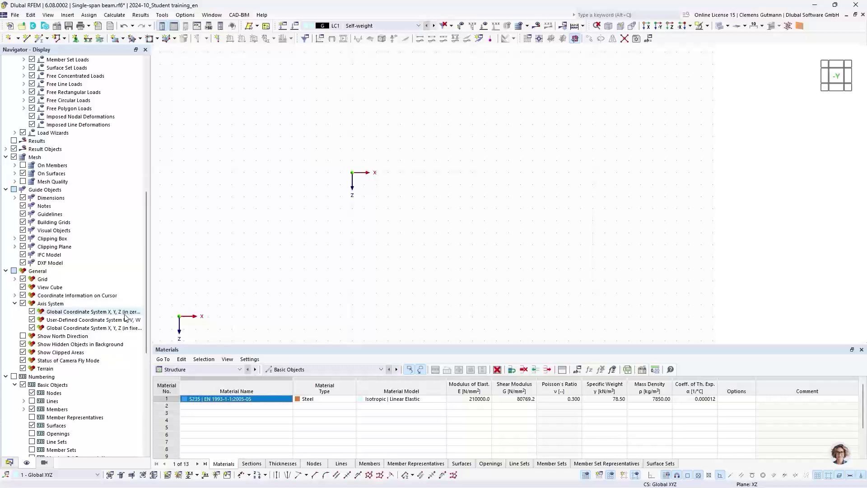
click(32, 311)
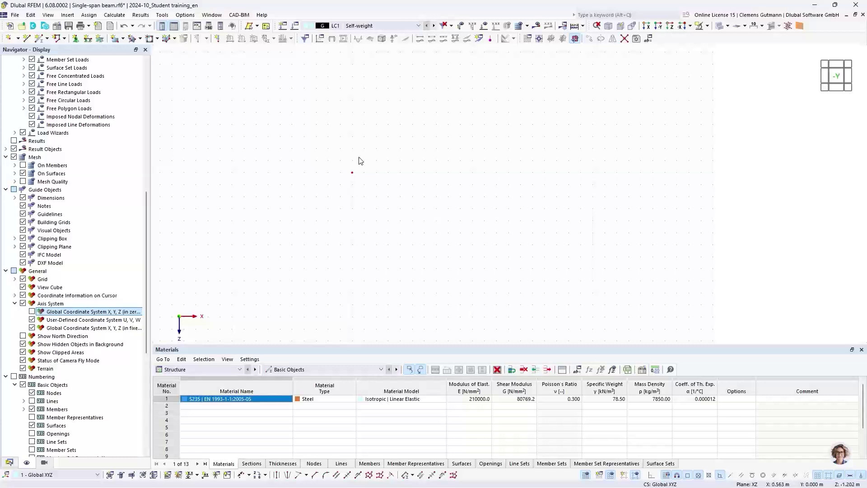
drag(334, 151, 385, 207)
click(309, 217)
click(10, 462)
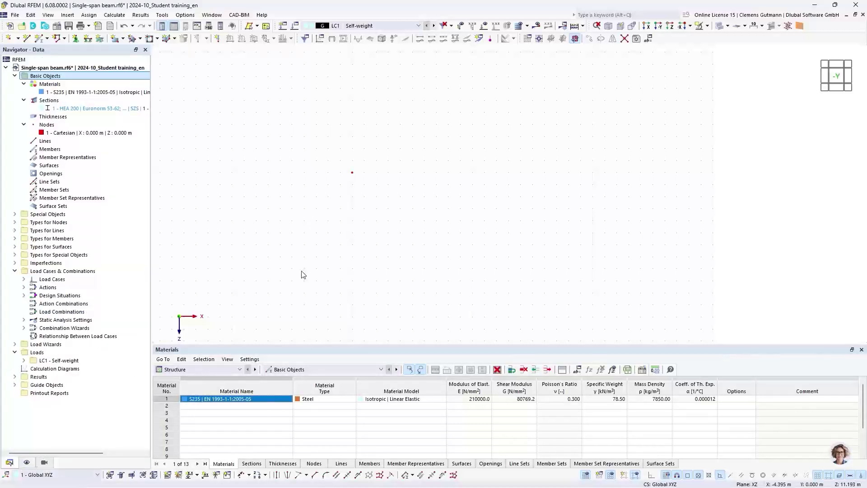
Try a grid point spacing of 0.5 m for both b and h in the work plane settings and discard it
click(7, 39)
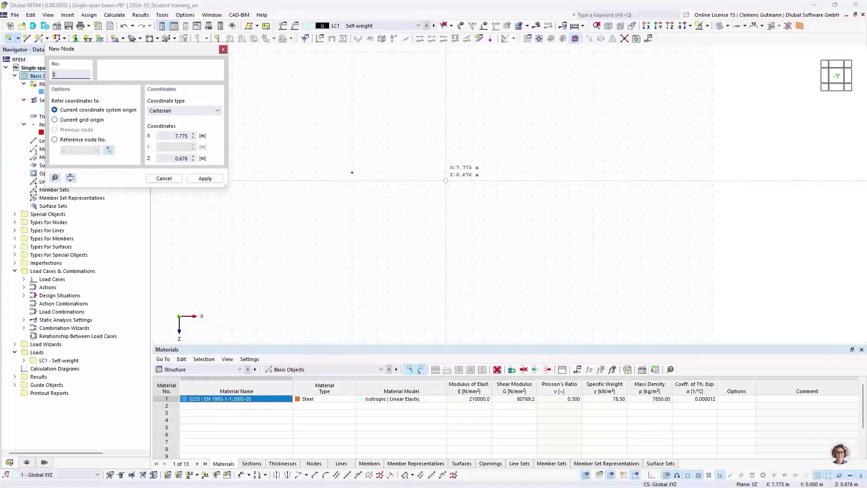
click(224, 50)
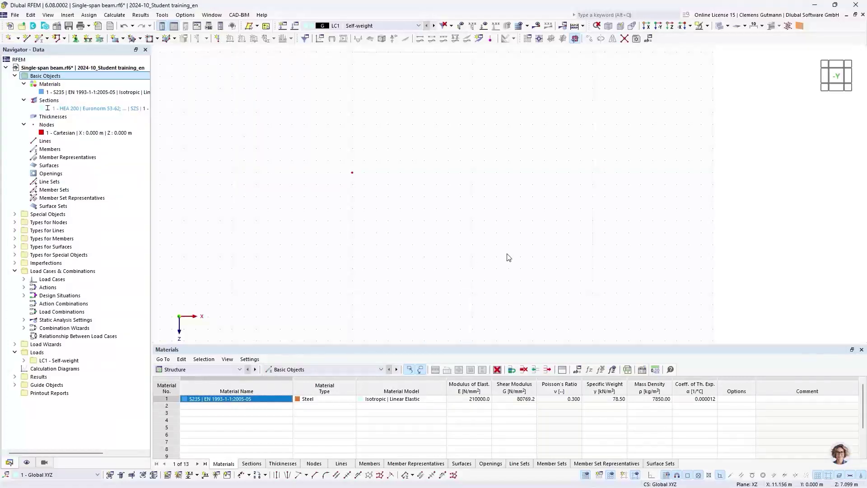
click(184, 15)
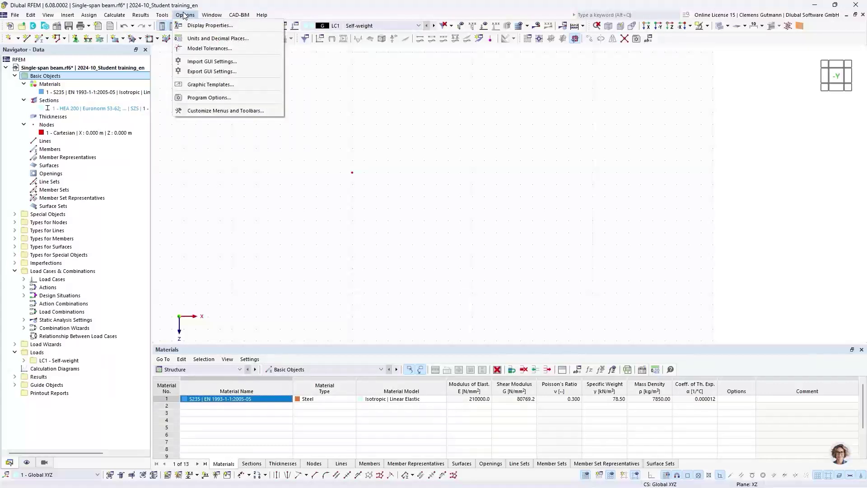
mouse_move(171, 16)
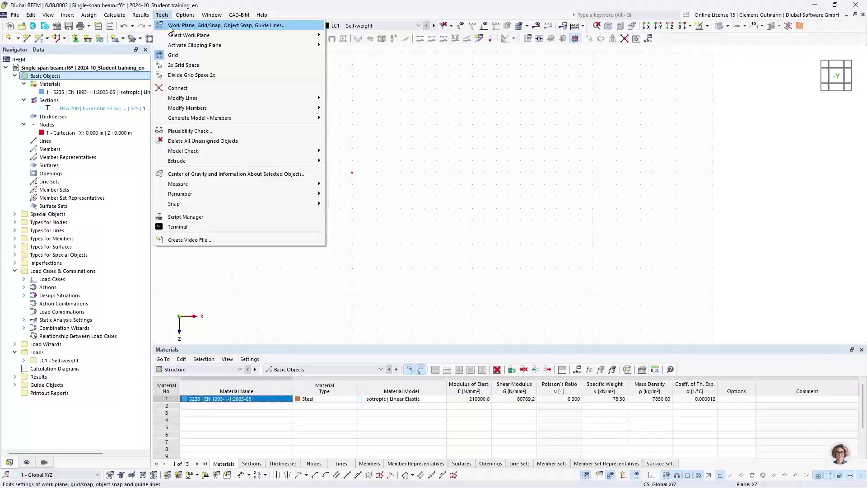
click(170, 26)
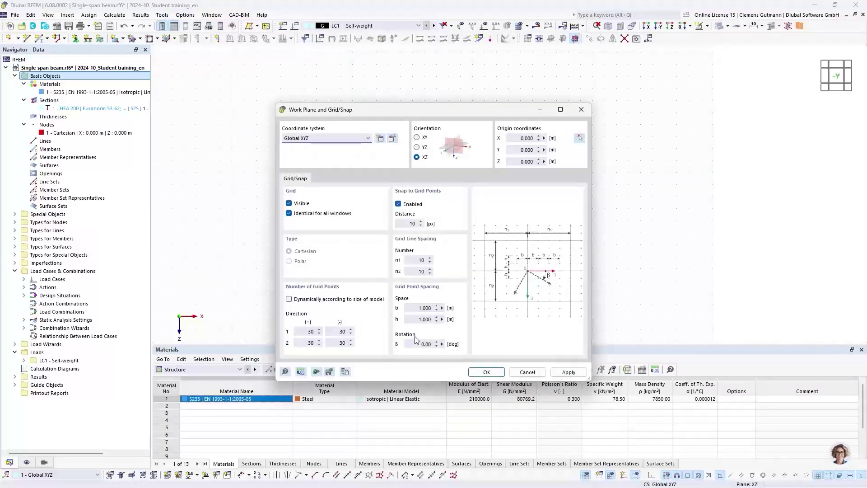
click(416, 309)
text(0,5)
key(Tab)
text(0,5)
key(Tab)
drag(421, 111, 294, 103)
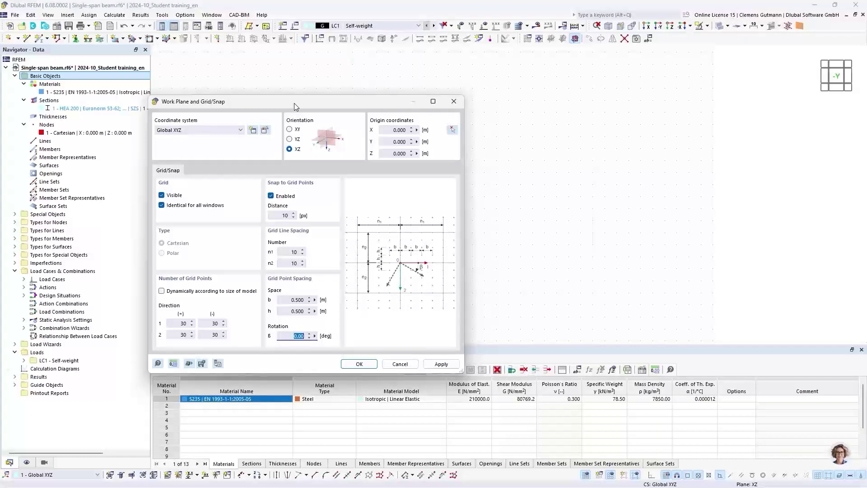
click(400, 364)
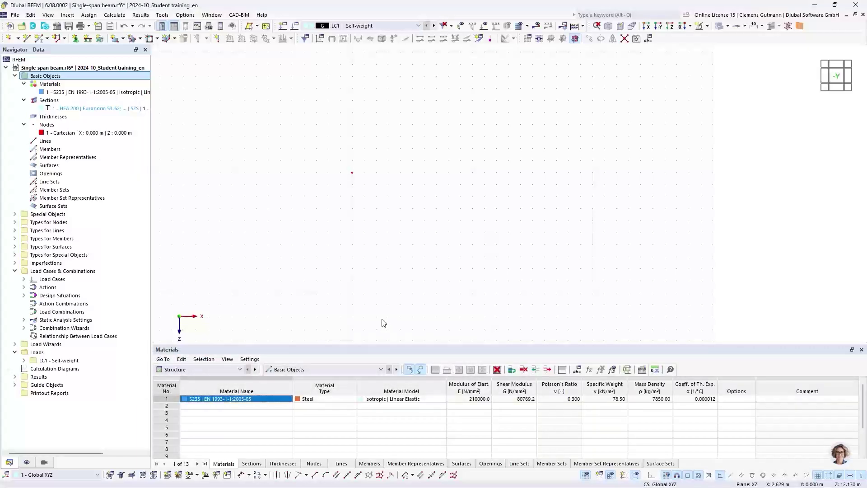
Make the table area taller and add a second standard node at X 7.5 m in the nodes table
drag(362, 343, 371, 314)
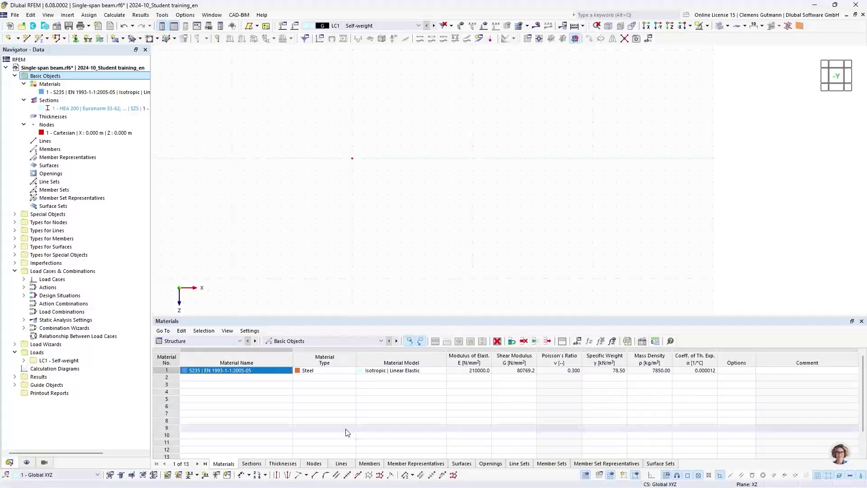
click(234, 339)
click(235, 342)
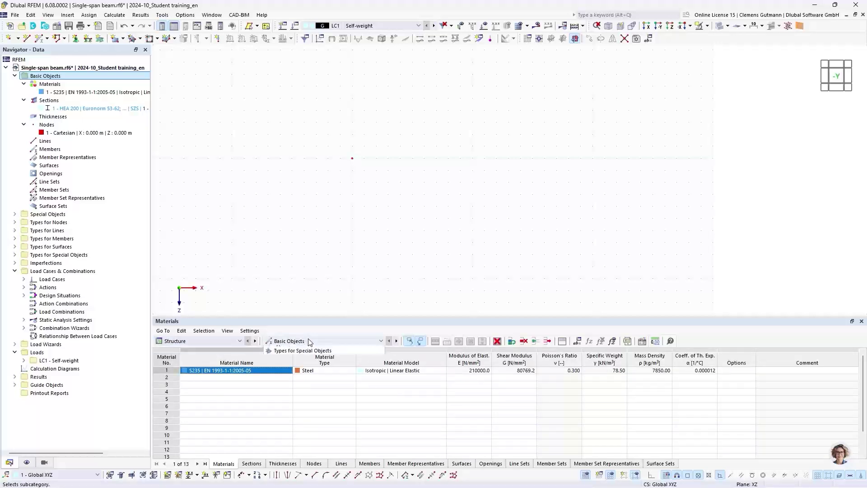
click(308, 339)
click(308, 340)
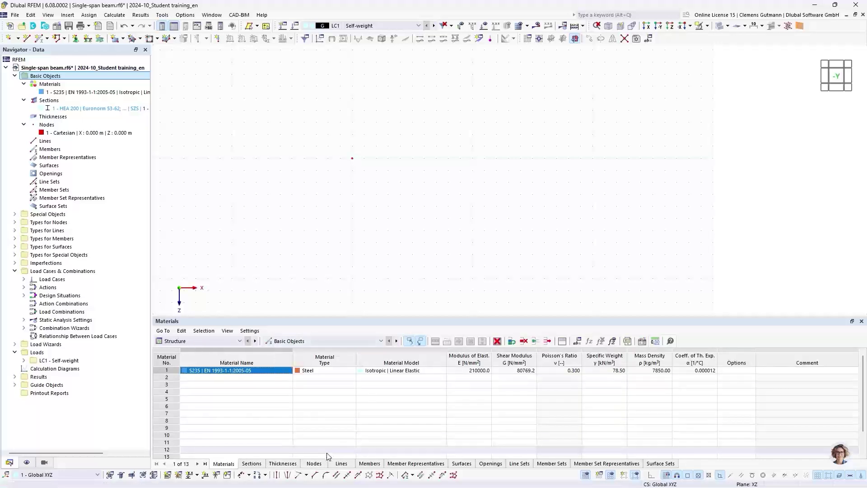
click(325, 463)
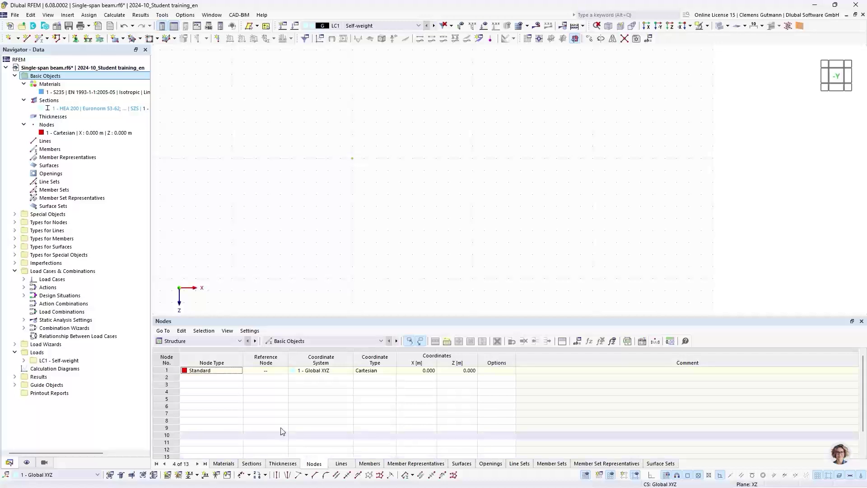
click(194, 379)
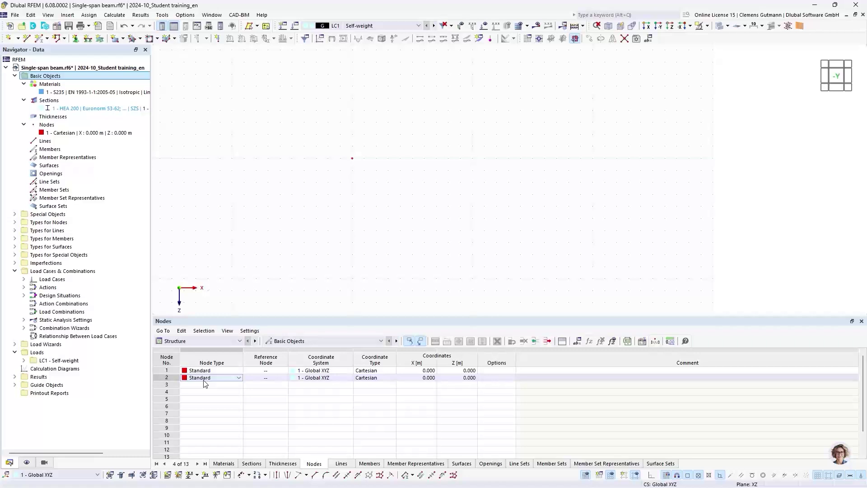
click(421, 378)
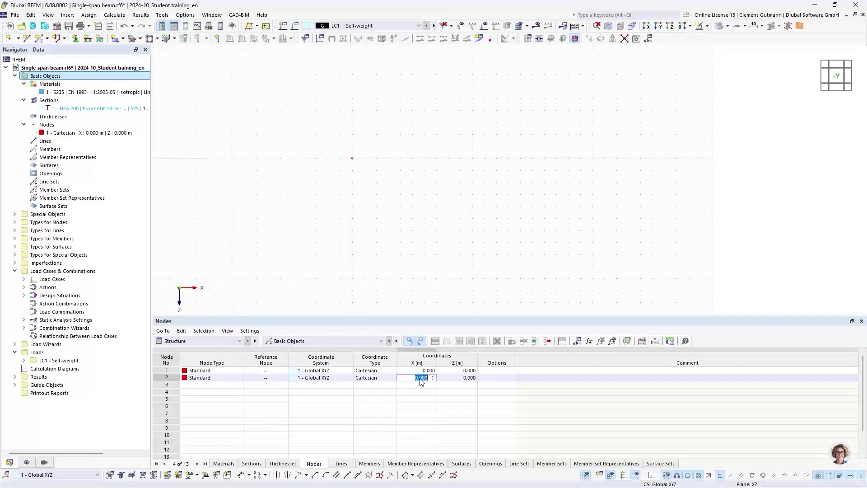
text(7.5)
key(Tab)
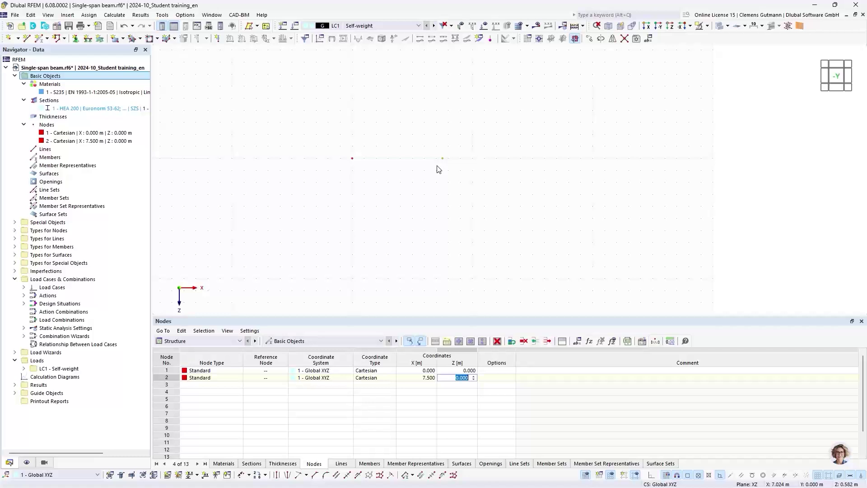
click(216, 387)
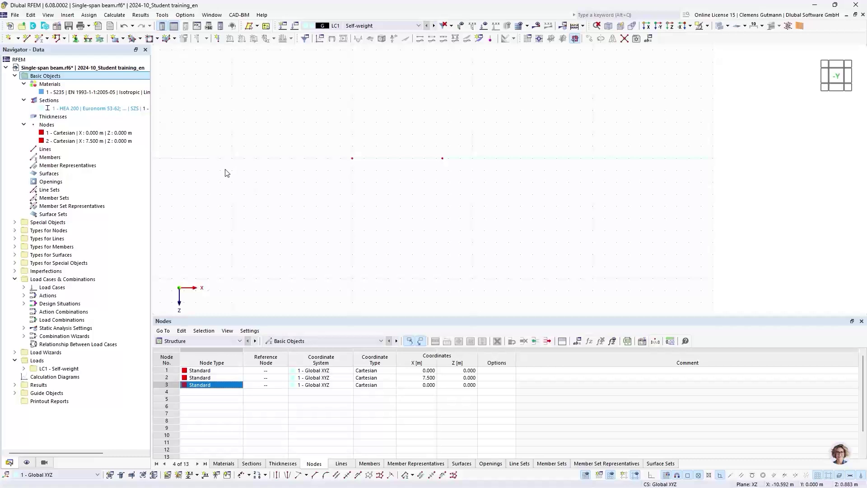
Create a polyline from node 1 at the origin to node 2
right_click(37, 150)
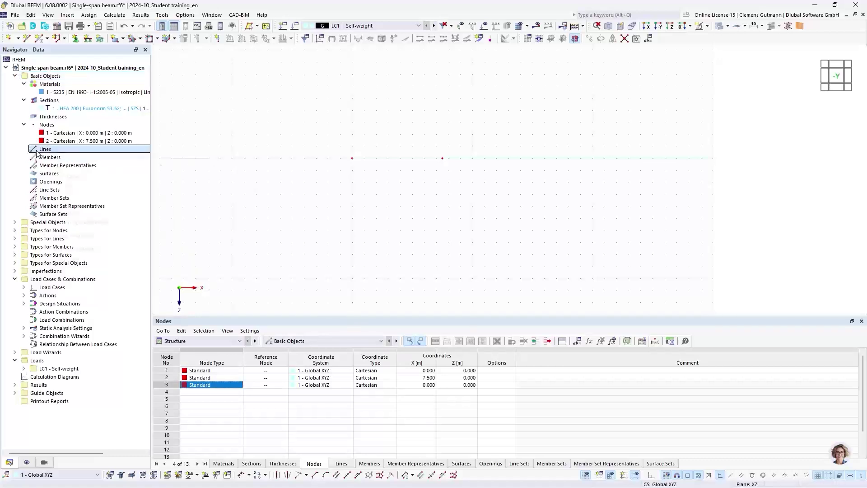
mouse_move(52, 168)
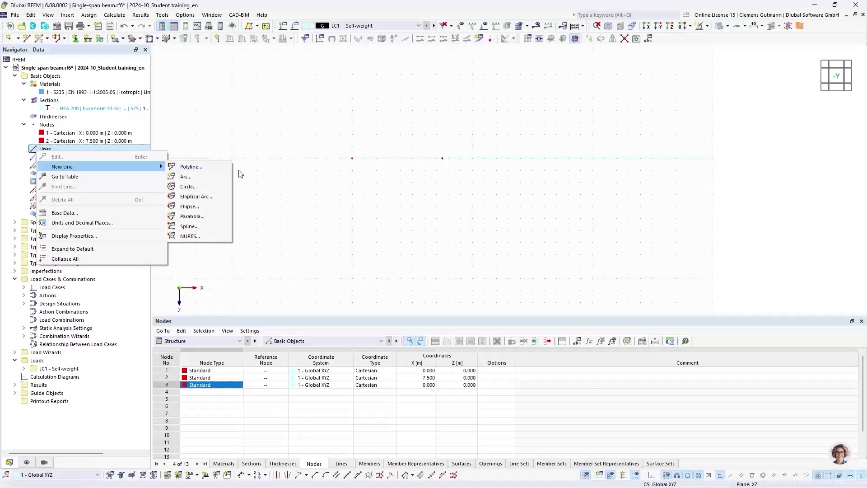
click(203, 167)
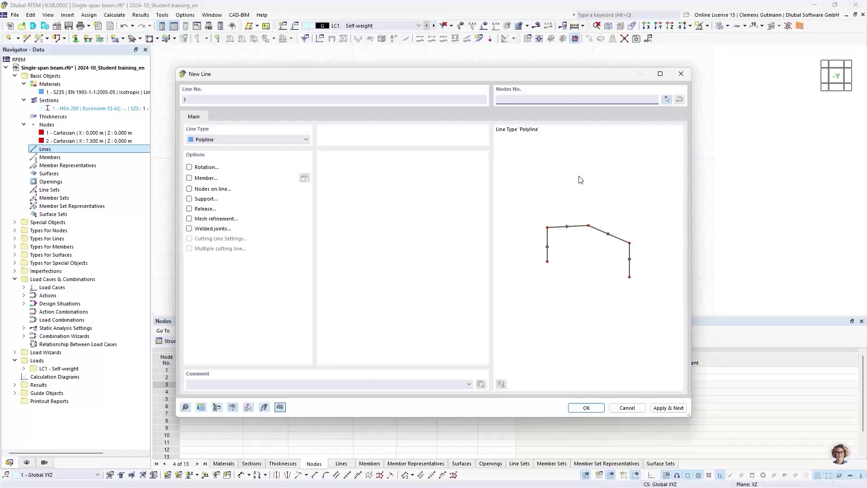
click(667, 100)
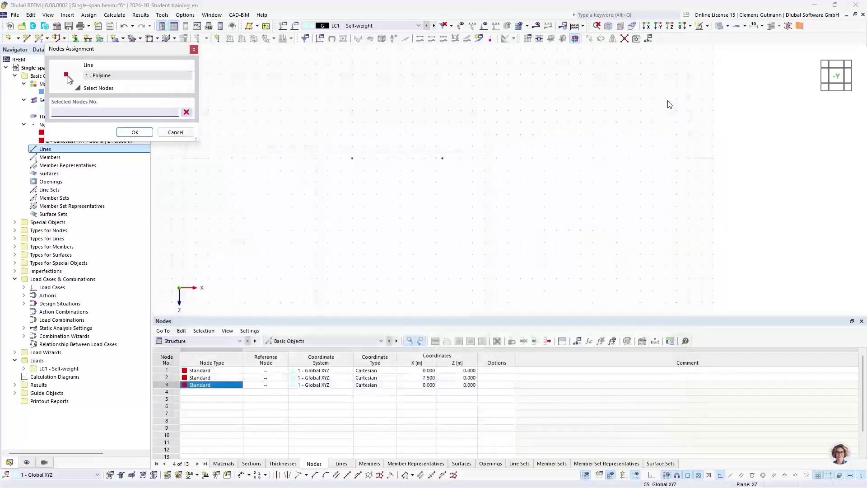
click(353, 159)
click(442, 158)
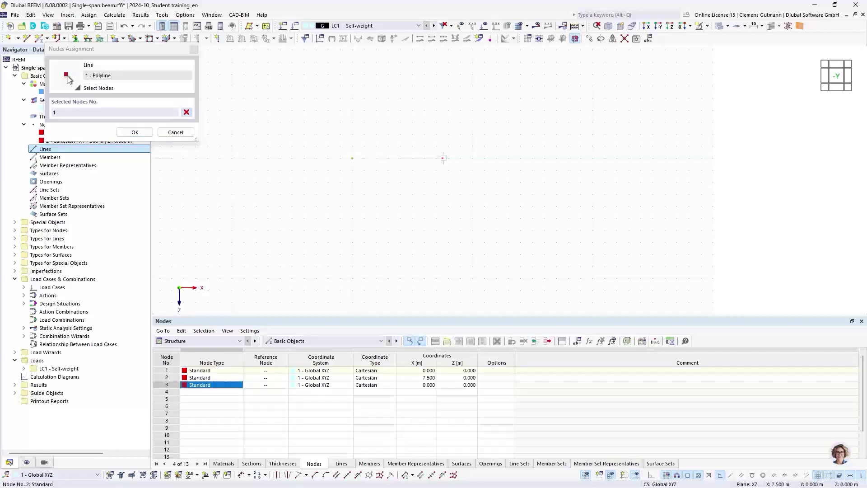
click(135, 132)
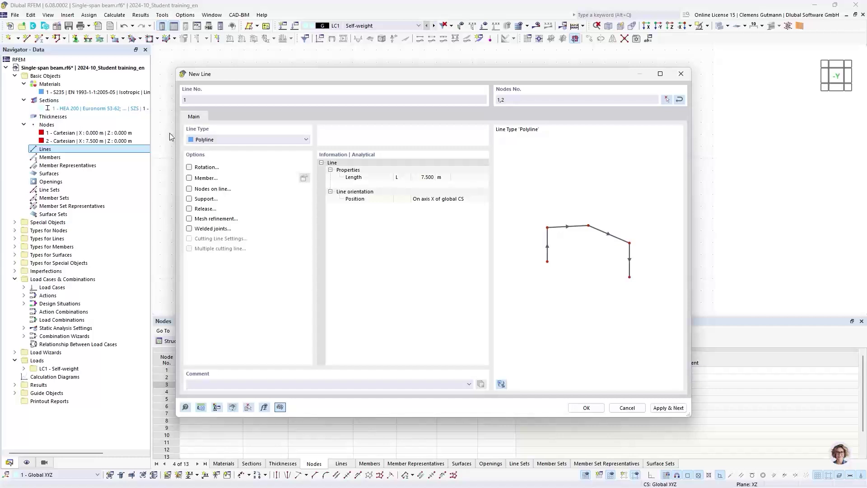
click(585, 408)
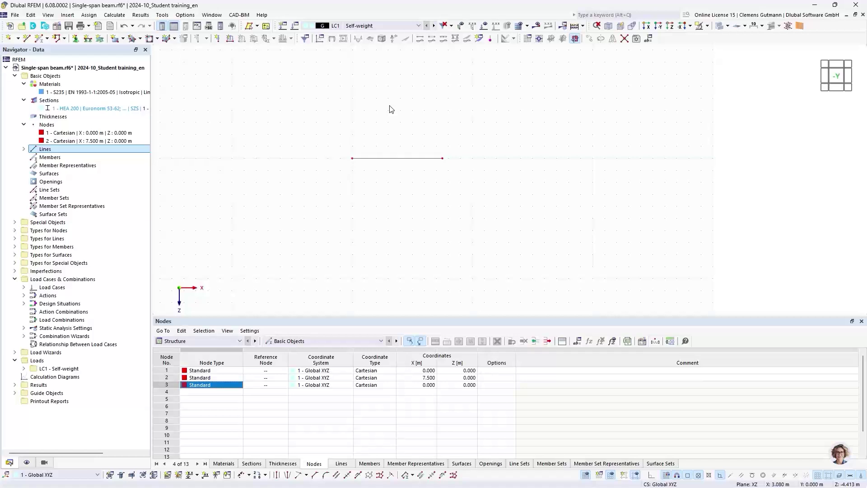
Open the 7.5 m line between nodes 1 and 2 for editing and enable its Member option to define a new member
right_click(51, 158)
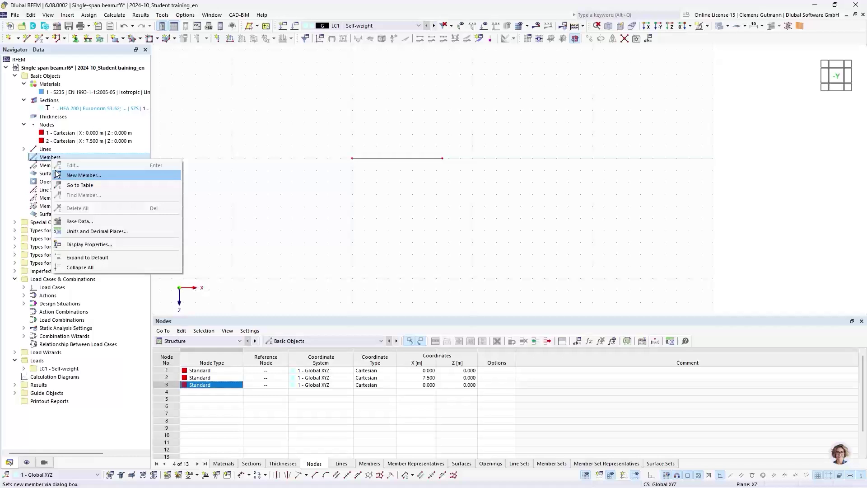
click(57, 174)
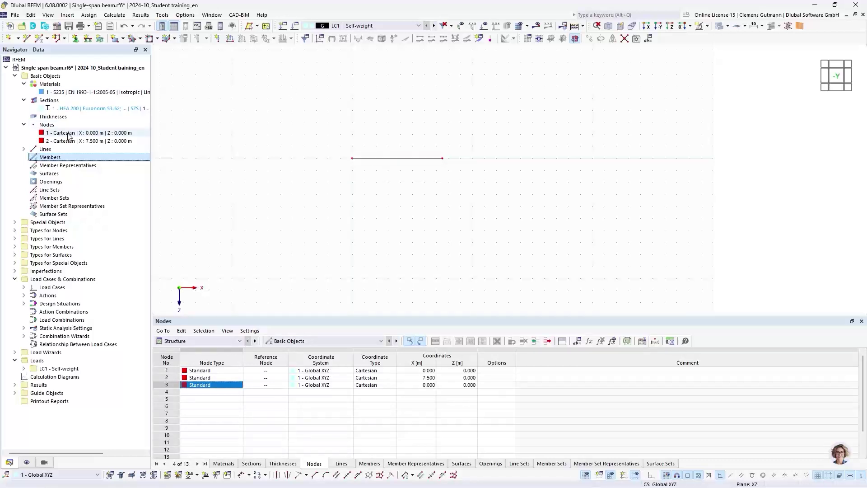
double_click(399, 160)
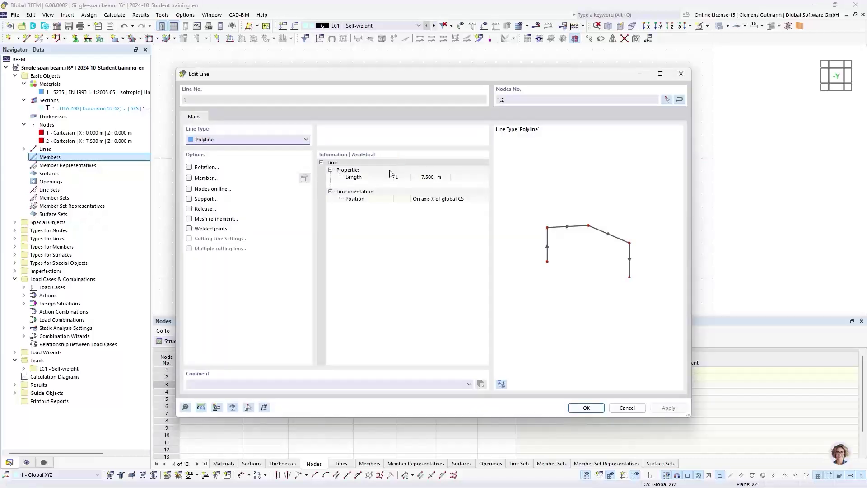
click(189, 178)
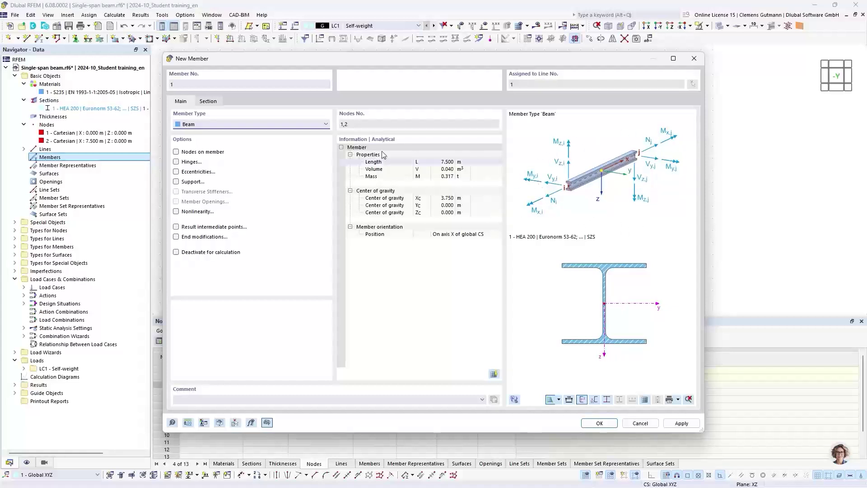
Try the Truss member type for the new member and set it back to Beam
click(208, 126)
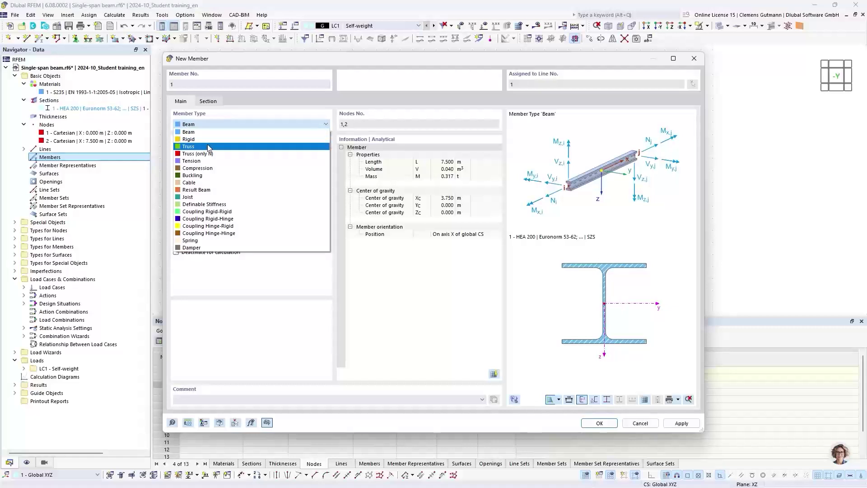
click(209, 147)
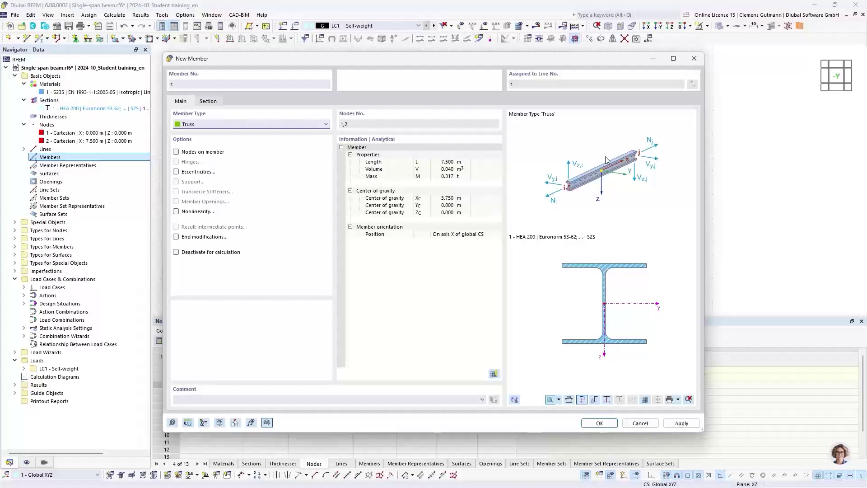
click(290, 124)
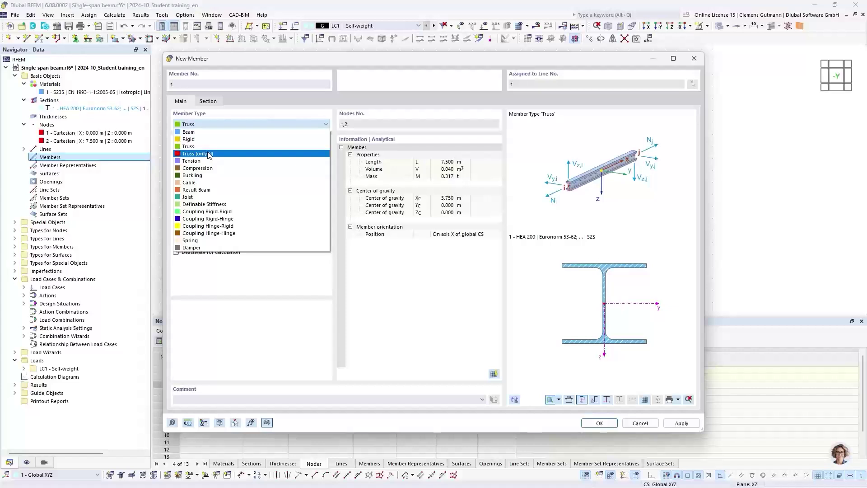
click(221, 133)
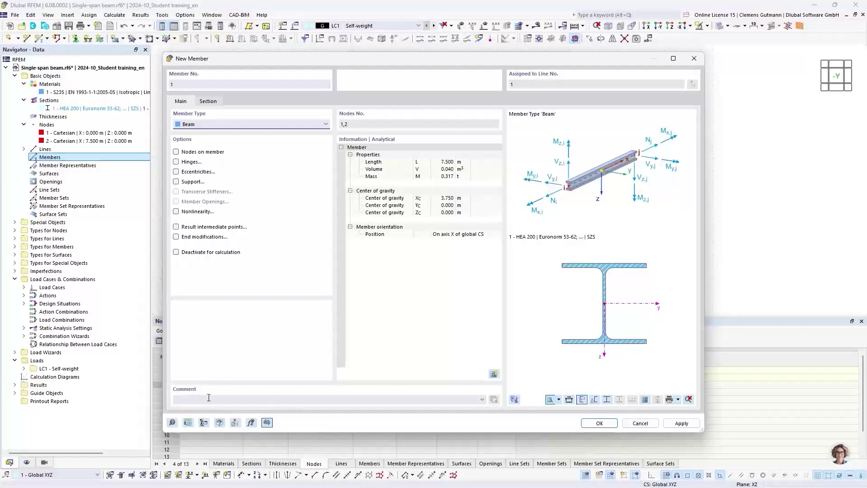
Open the RFEM 6 online manual in the browser, examine its member type descriptions from Beam to Truss (only N), and close it
click(172, 422)
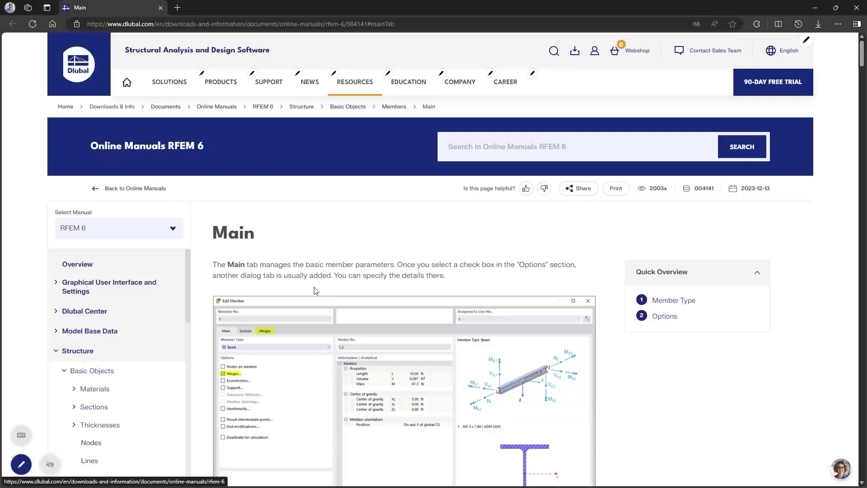
scroll(353, 280, down, 1)
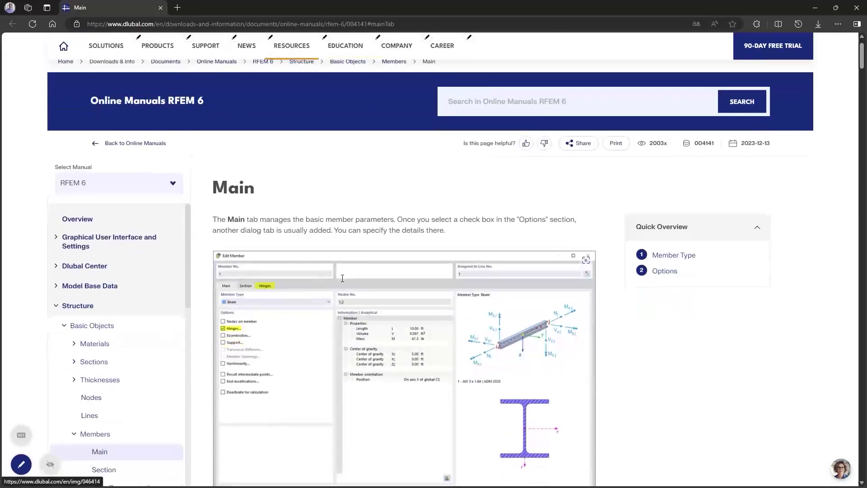
scroll(388, 294, down, 2)
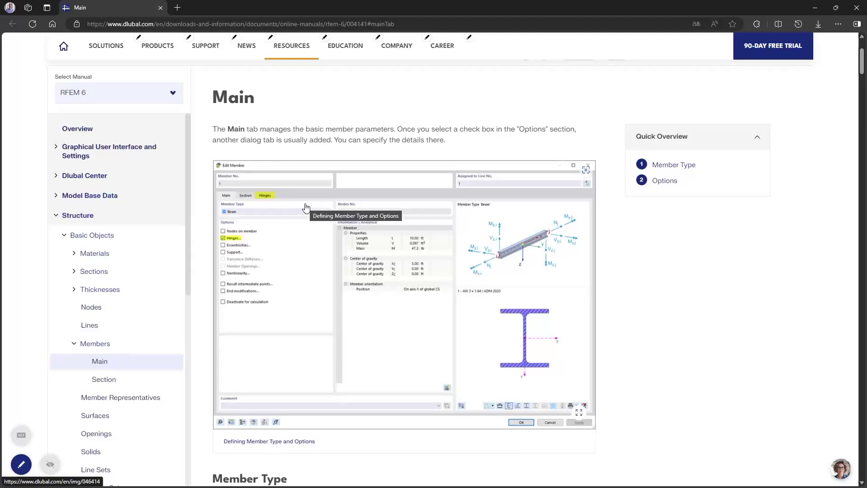
scroll(306, 208, up, 2)
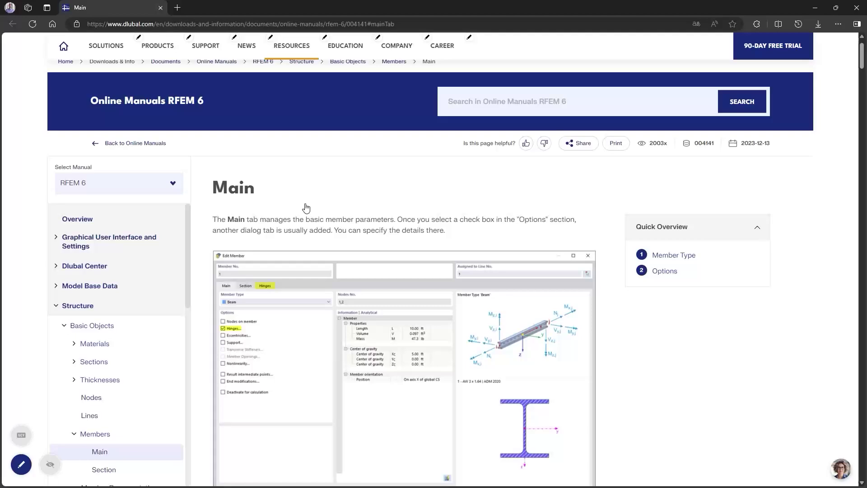
scroll(291, 276, down, 4)
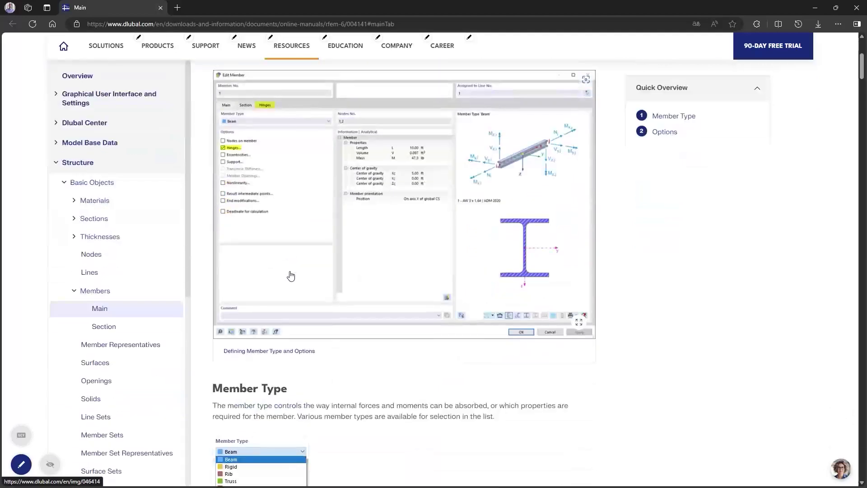
scroll(290, 276, down, 6)
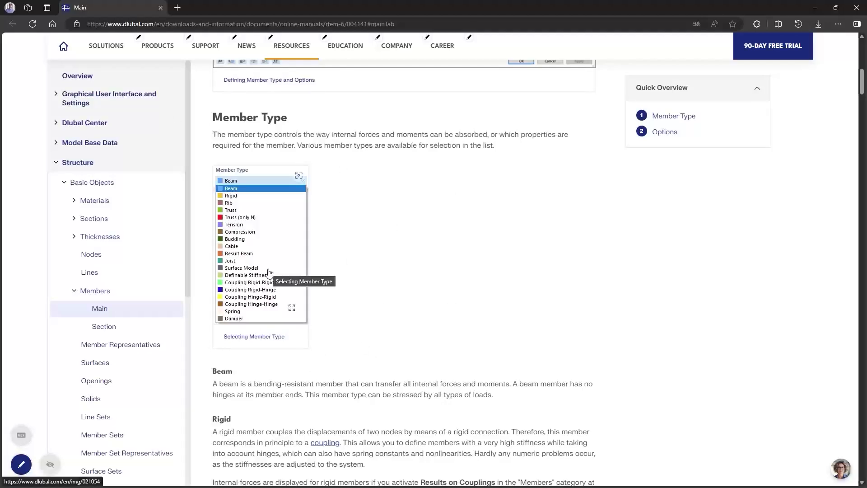
scroll(334, 219, down, 4)
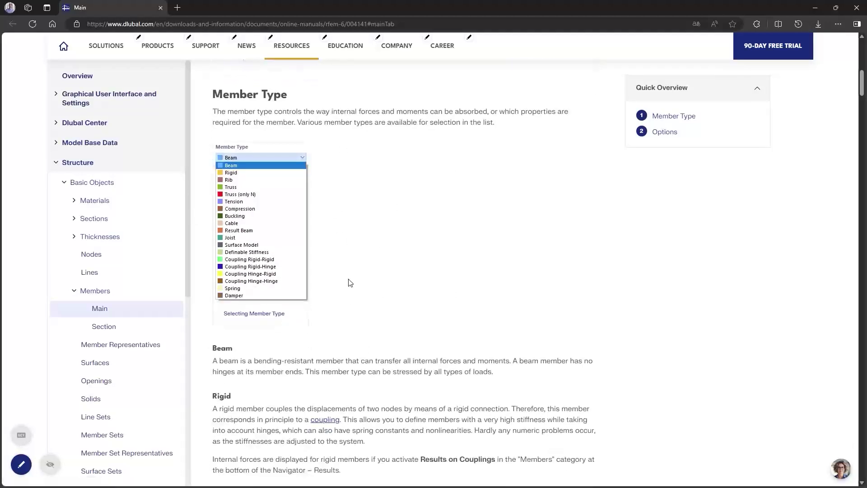
scroll(327, 316, down, 5)
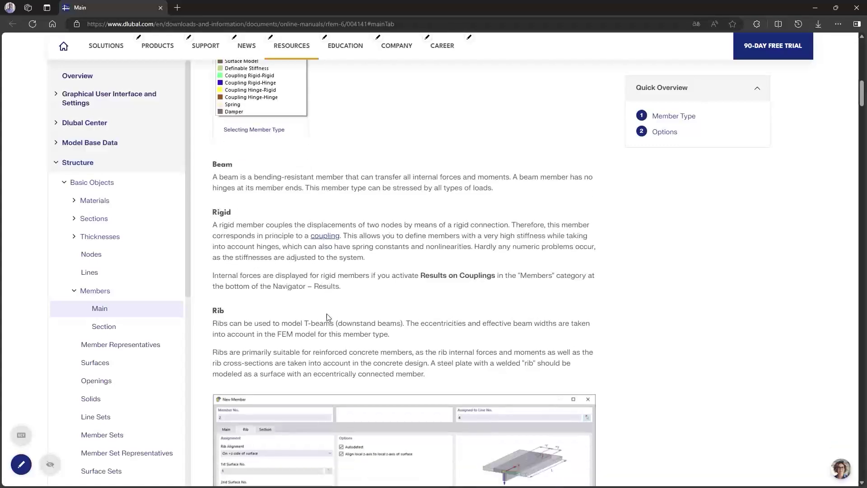
scroll(325, 321, down, 11)
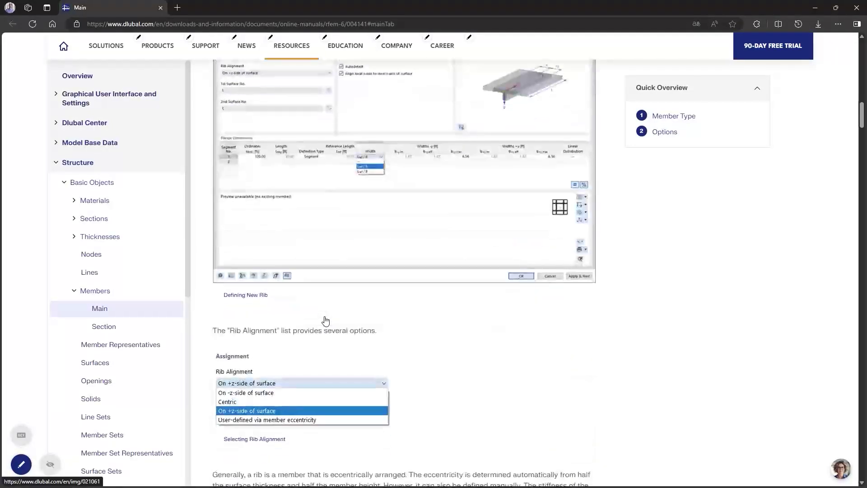
scroll(325, 318, down, 3)
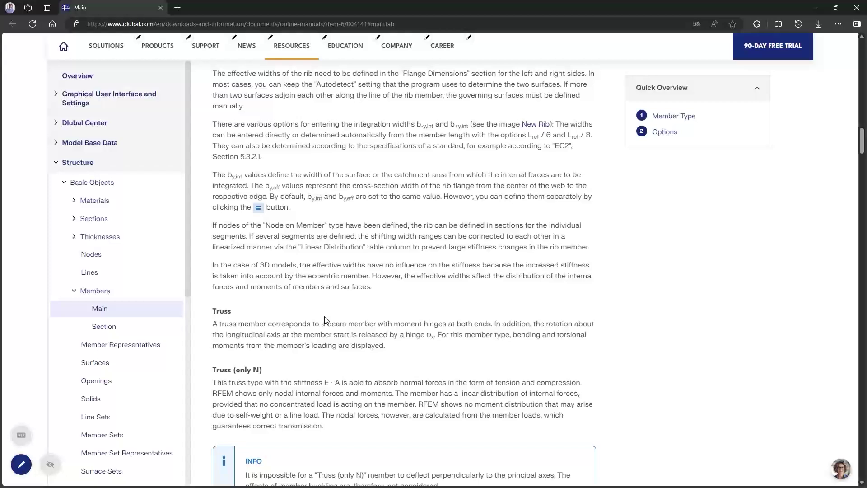
scroll(325, 319, up, 5)
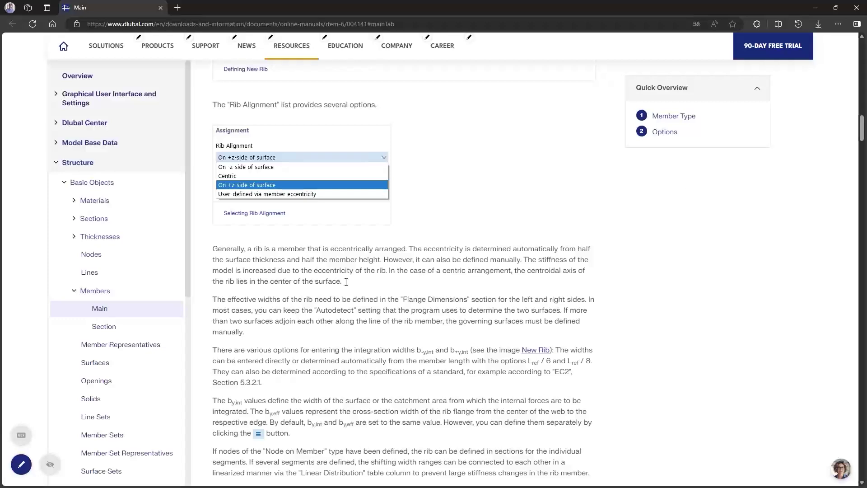
click(859, 6)
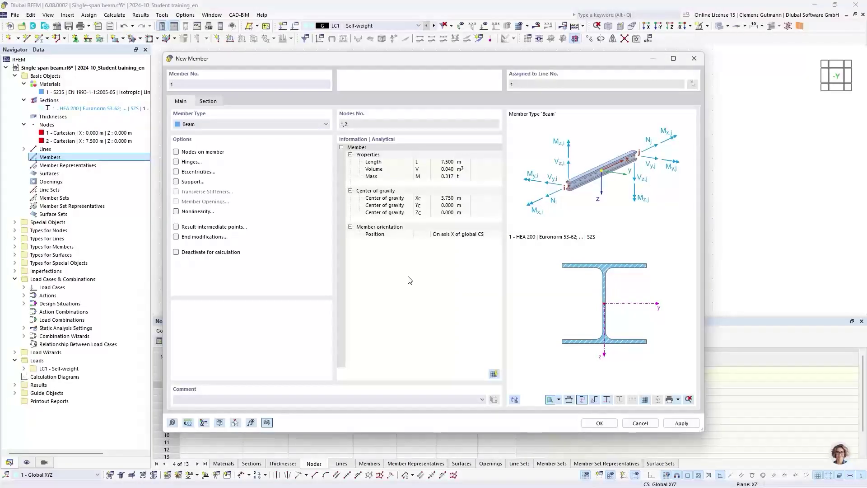
Create the member as a Beam with the HEA 200 section in S235 at member start, and accept the line changes
click(268, 130)
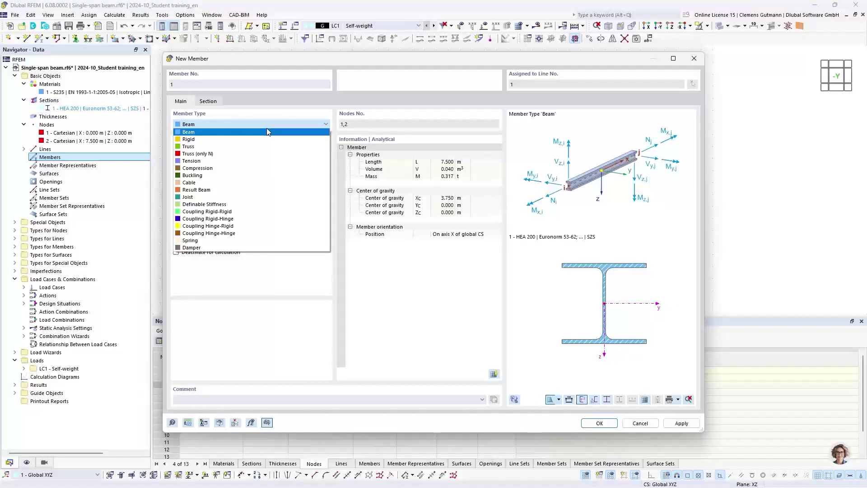
click(267, 131)
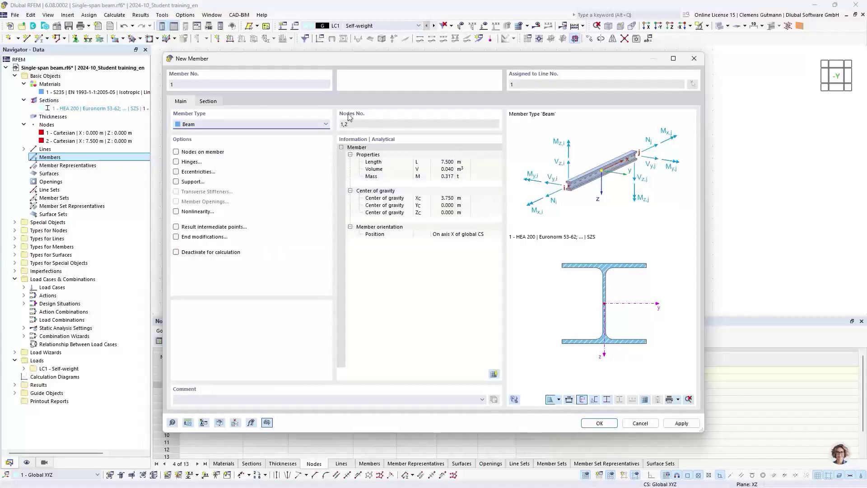
click(209, 101)
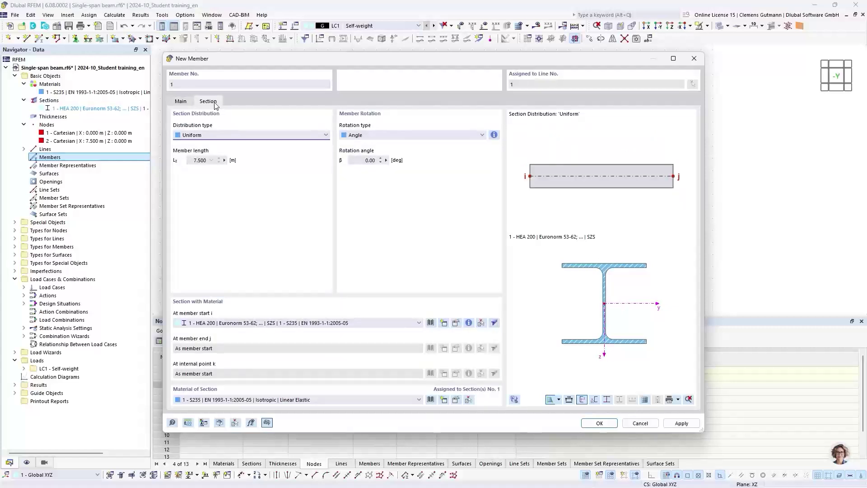
click(198, 324)
click(224, 338)
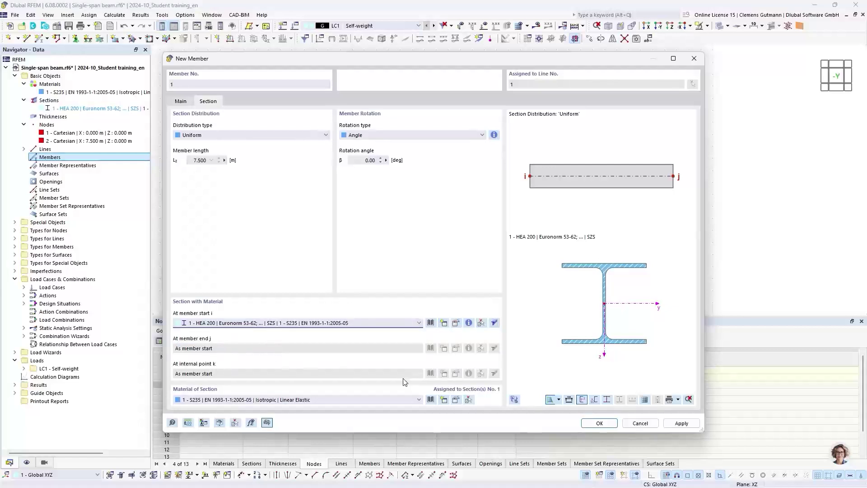
click(600, 425)
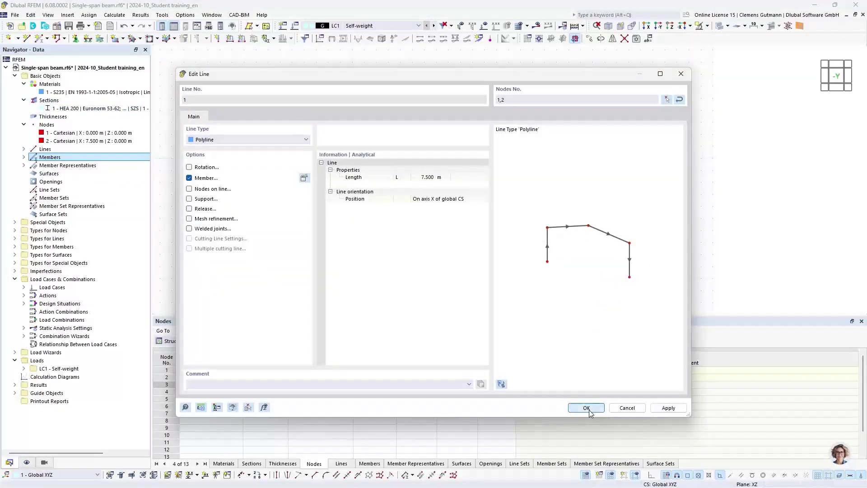
click(587, 408)
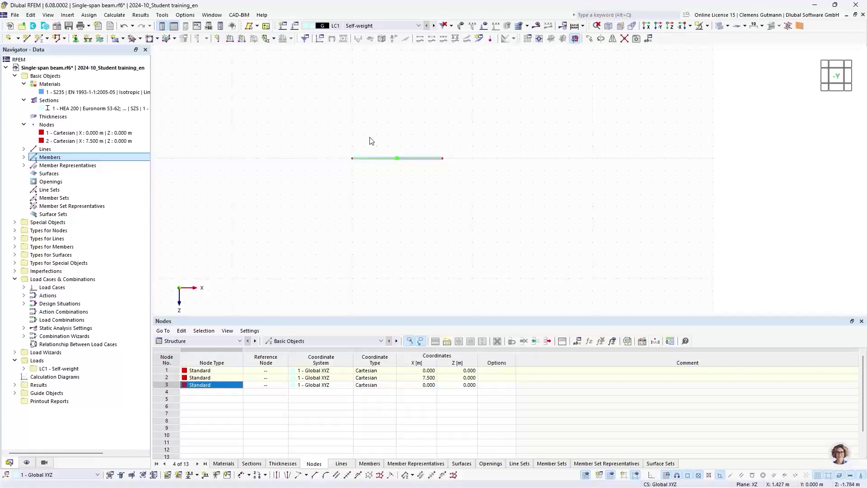
Bring the beam's start node into a close oblique 3D view and display the model as a wireframe
scroll(364, 140, up, 3)
scroll(334, 192, up, 2)
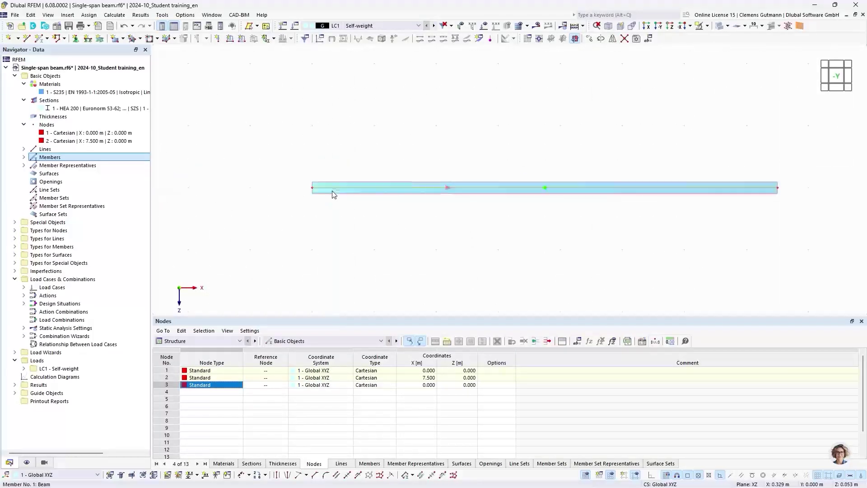
scroll(352, 213, down, 3)
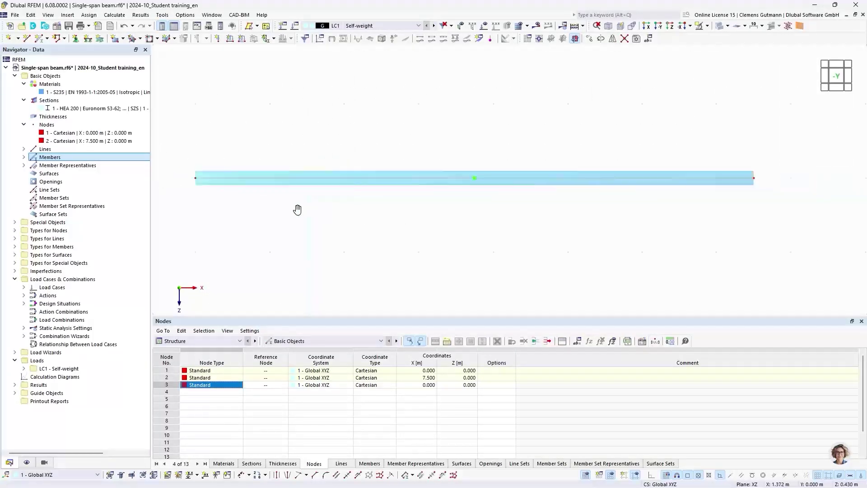
ctrl+middle_drag(244, 213, 320, 234)
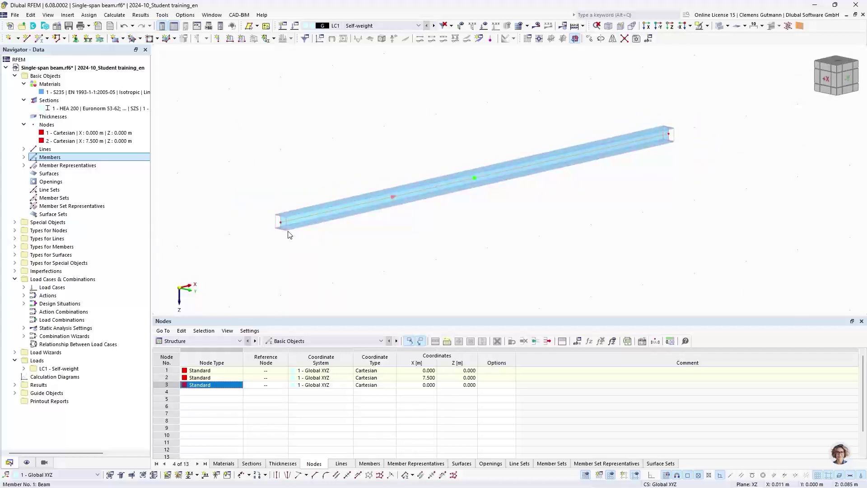
scroll(280, 220, up, 4)
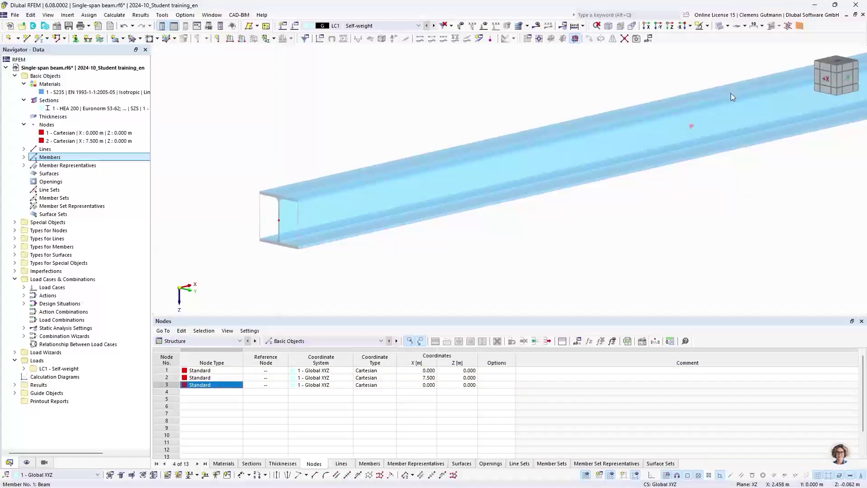
click(728, 26)
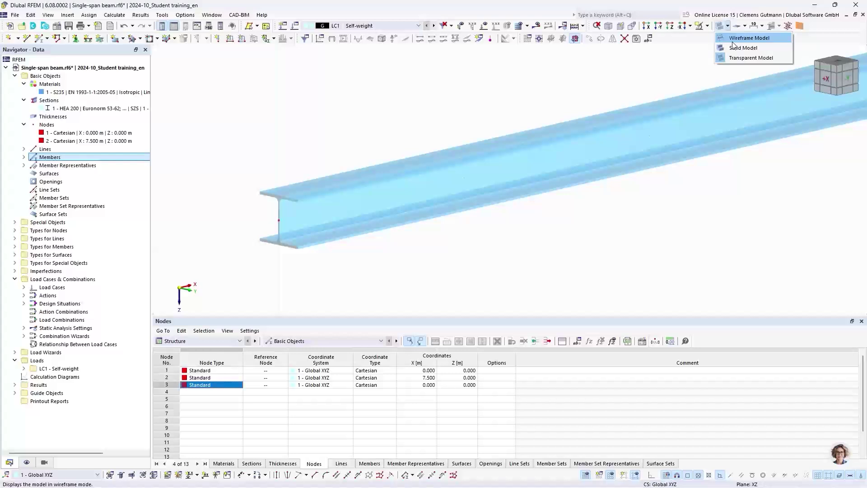
click(732, 41)
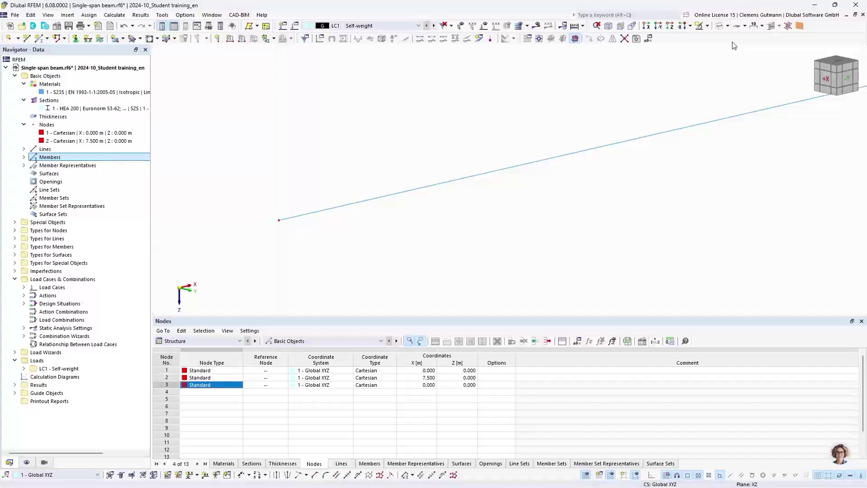
Display the beam as a solid model
scroll(256, 164, down, 5)
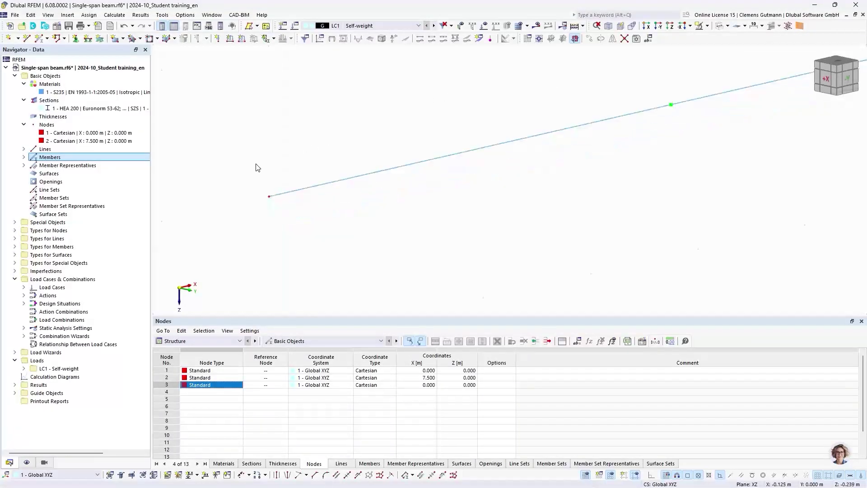
scroll(283, 152, up, 2)
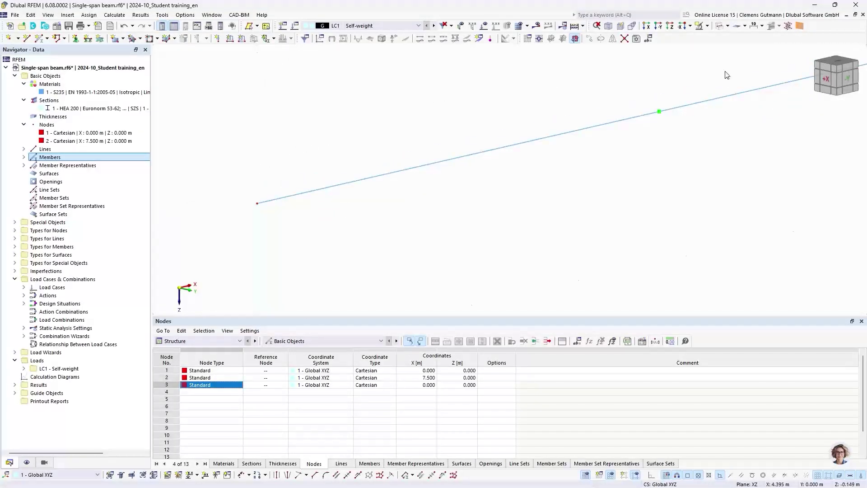
click(721, 27)
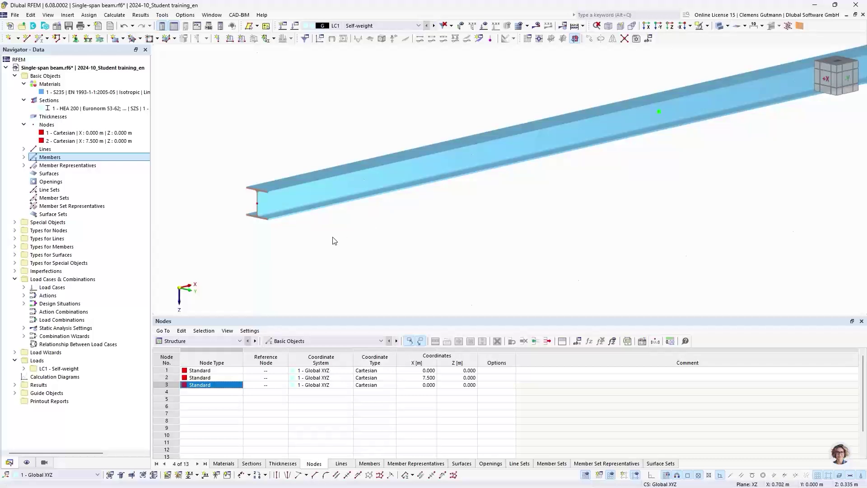
Display the beam as a transparent solid model and return to the front view in the -Y direction
click(718, 27)
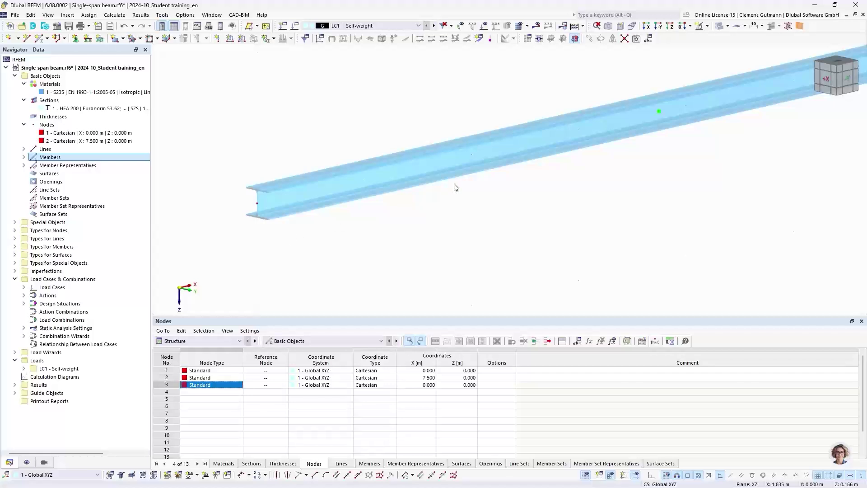
click(849, 84)
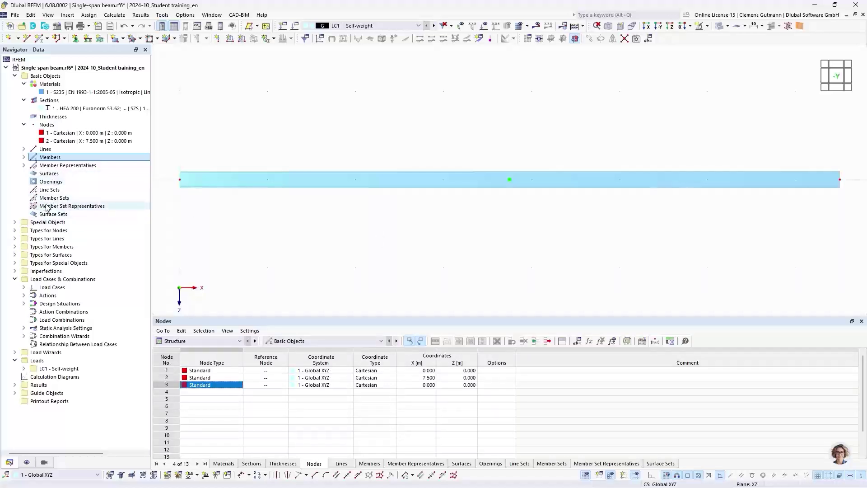
Assign the Hinged nodal support to node 1 at the beam's start
click(15, 231)
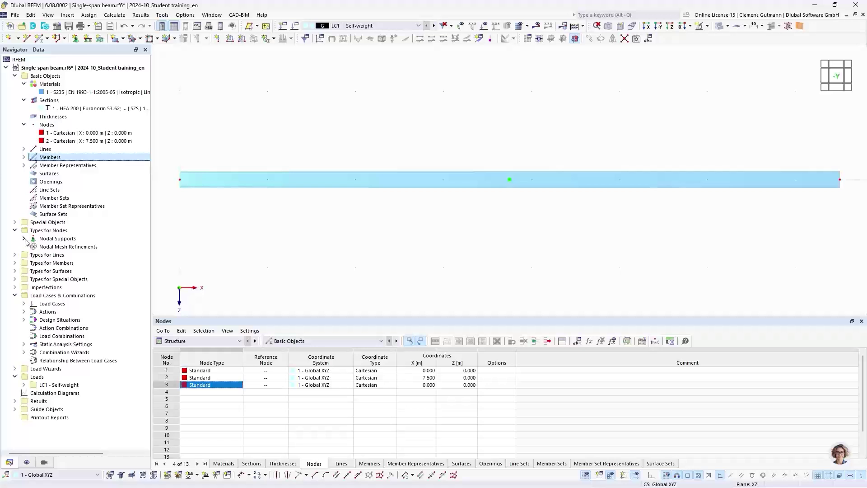
click(24, 238)
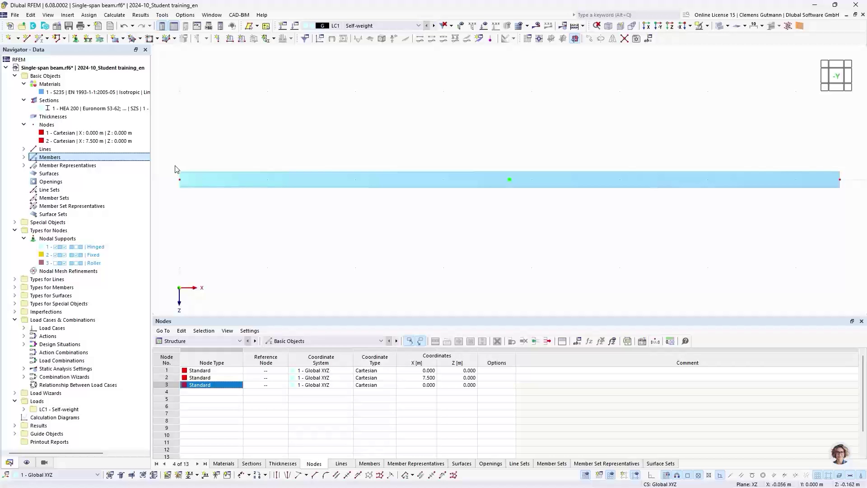
right_click(82, 252)
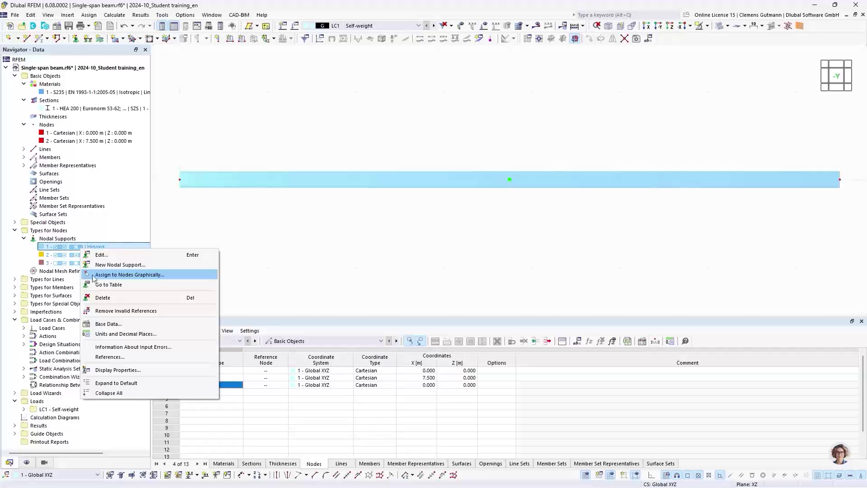
click(130, 276)
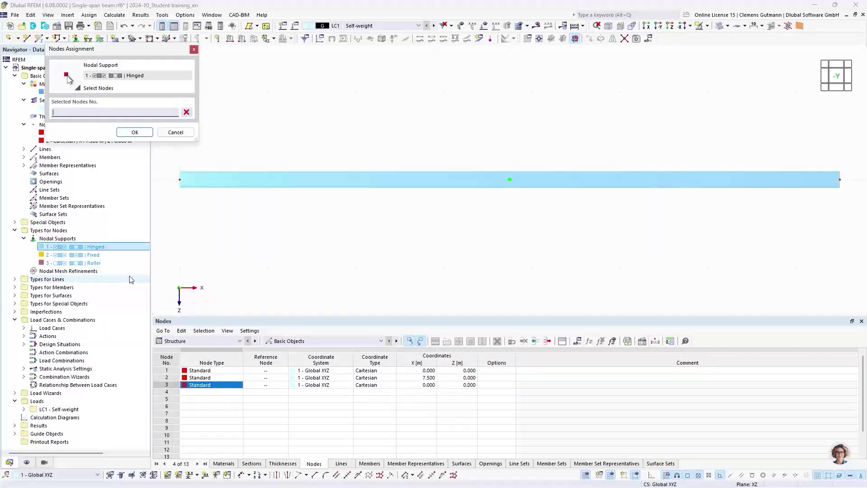
click(180, 180)
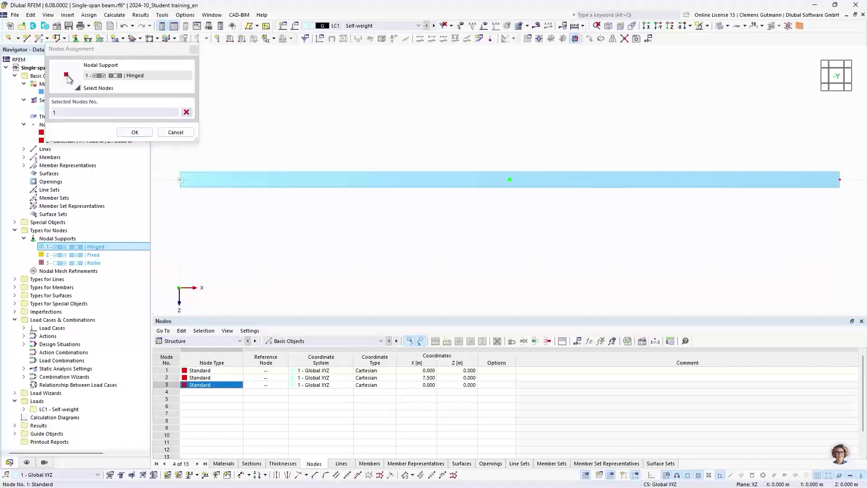
click(135, 132)
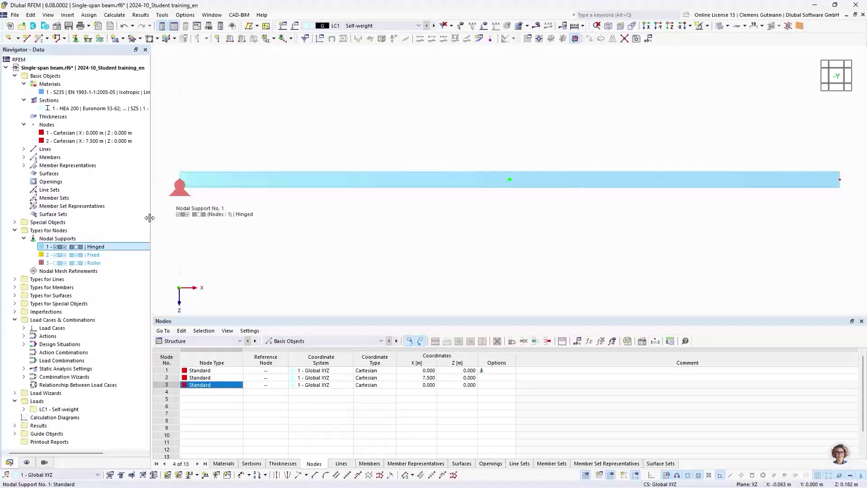
Assign the Roller nodal support to node 2 at the beam's end
right_click(100, 264)
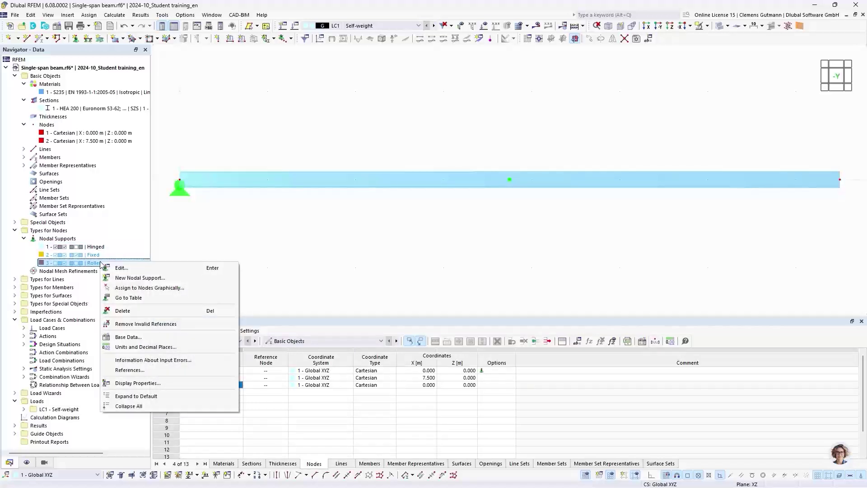
click(135, 287)
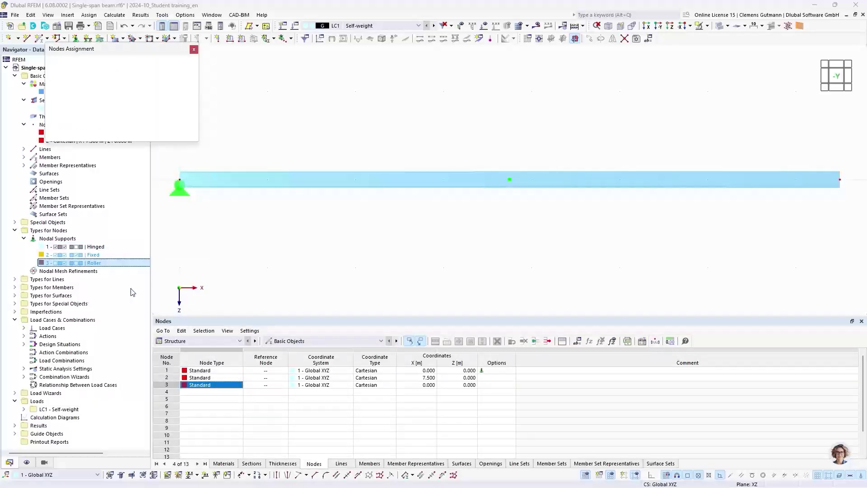
click(840, 180)
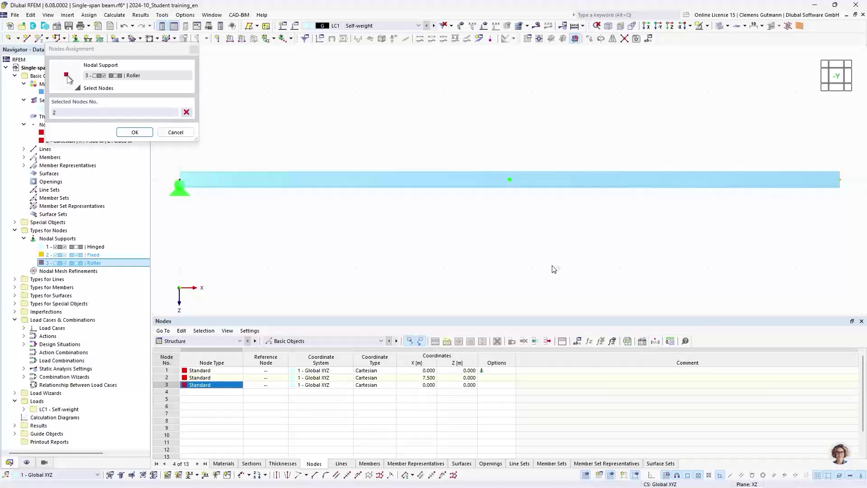
click(147, 134)
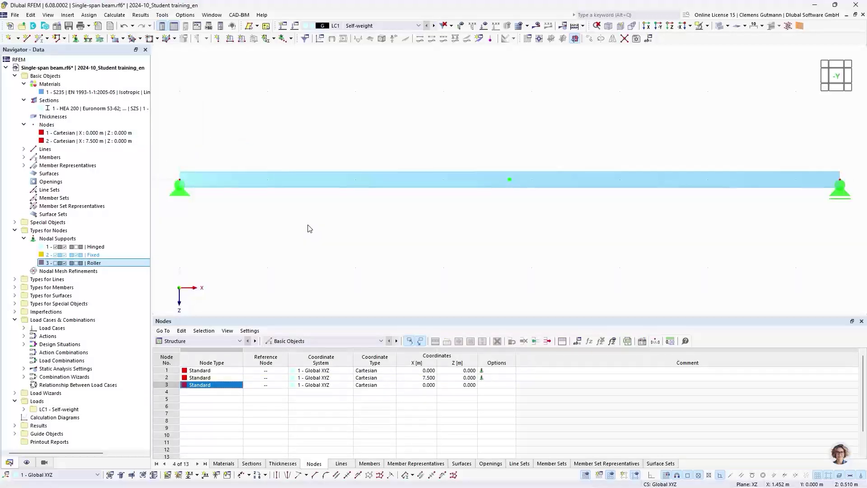
Examine the support conditions defined for the Roller nodal support, and list the model's load cases
click(91, 264)
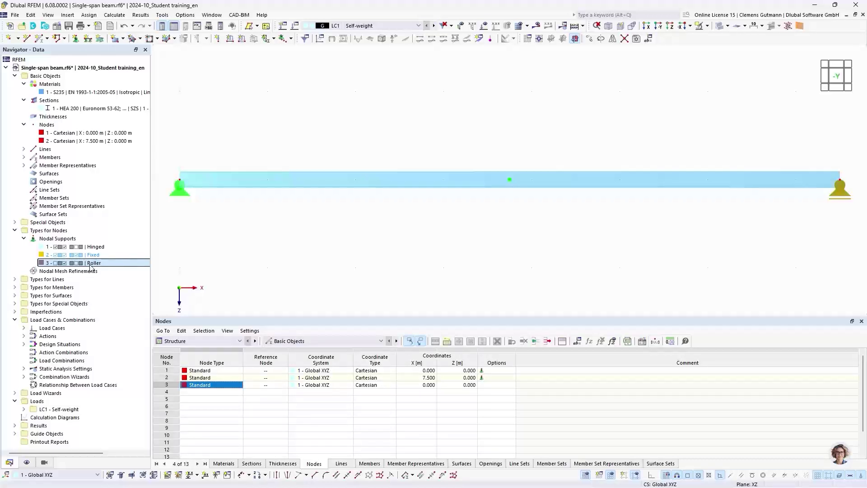
double_click(90, 265)
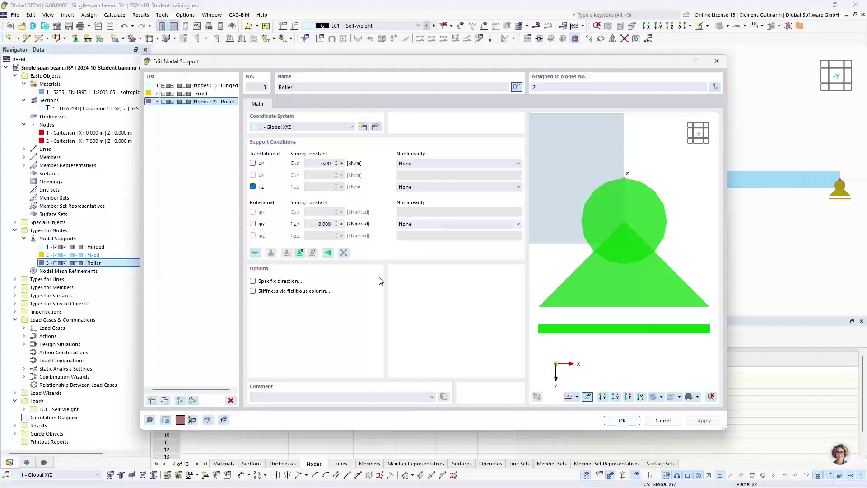
click(623, 422)
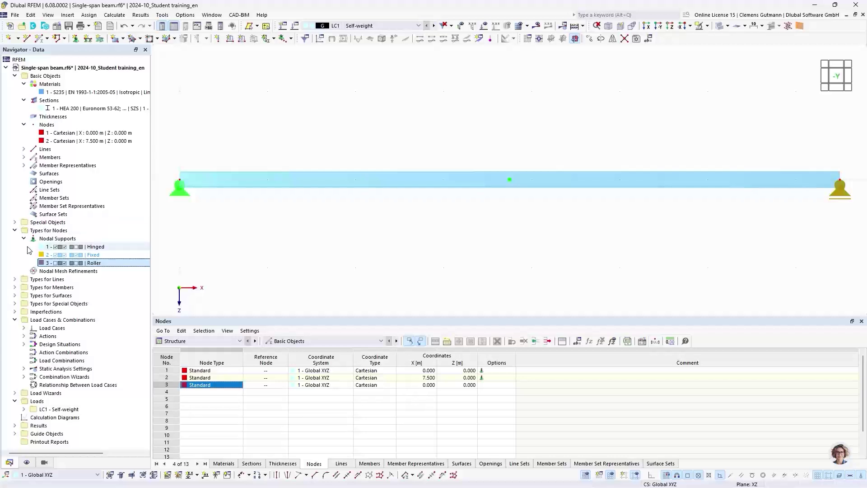
click(15, 231)
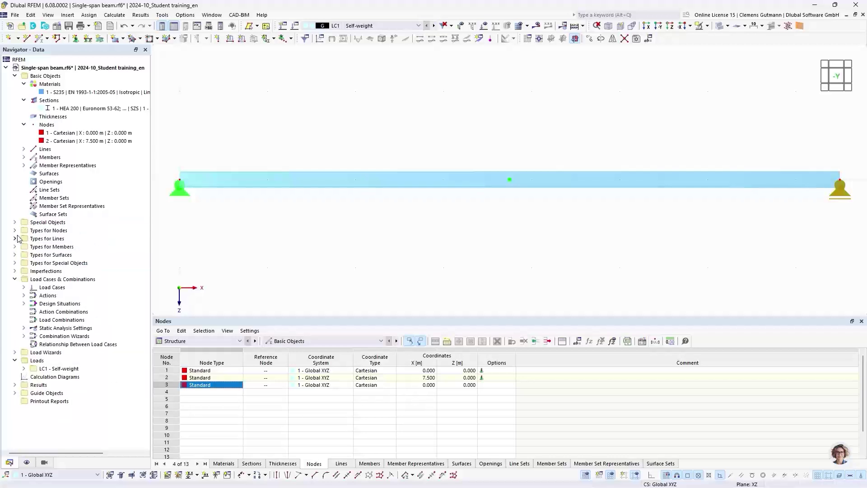
click(25, 288)
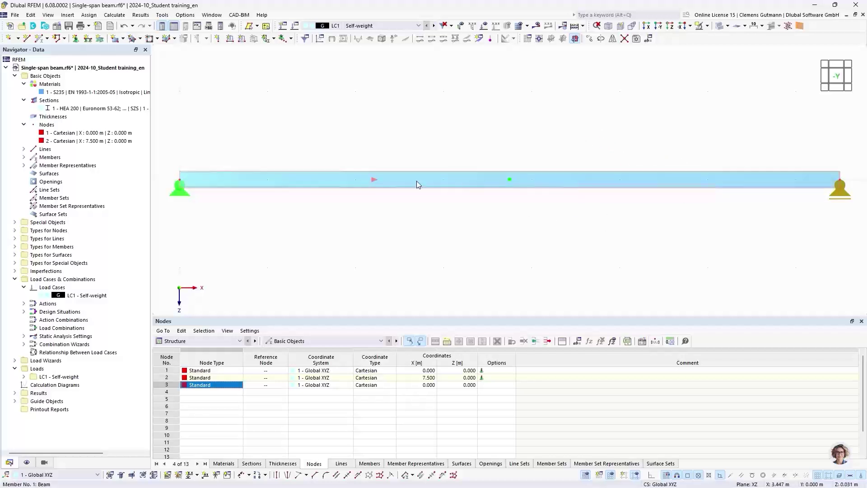
Set up a division of the beam member by distance, with the new node 4.5 m from the member start
right_click(385, 179)
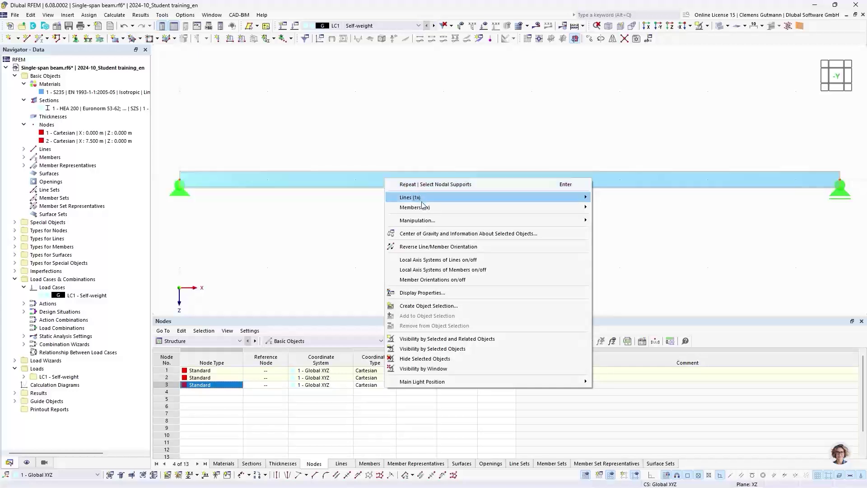
mouse_move(426, 208)
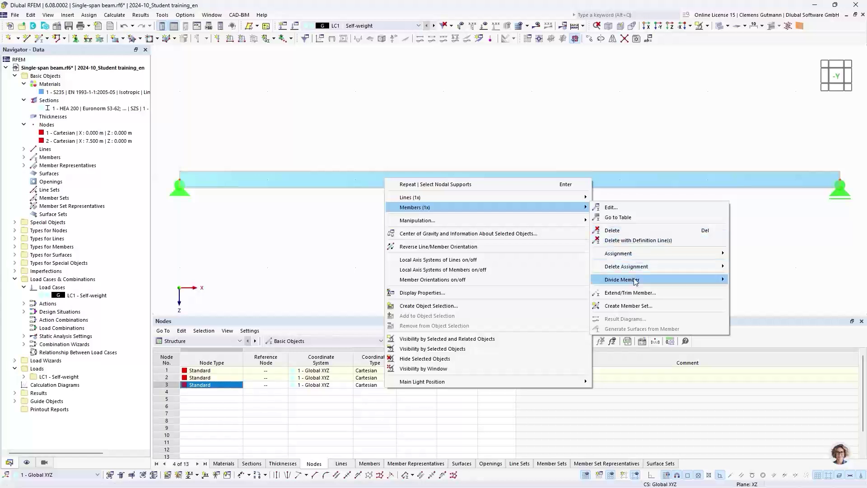
mouse_move(635, 280)
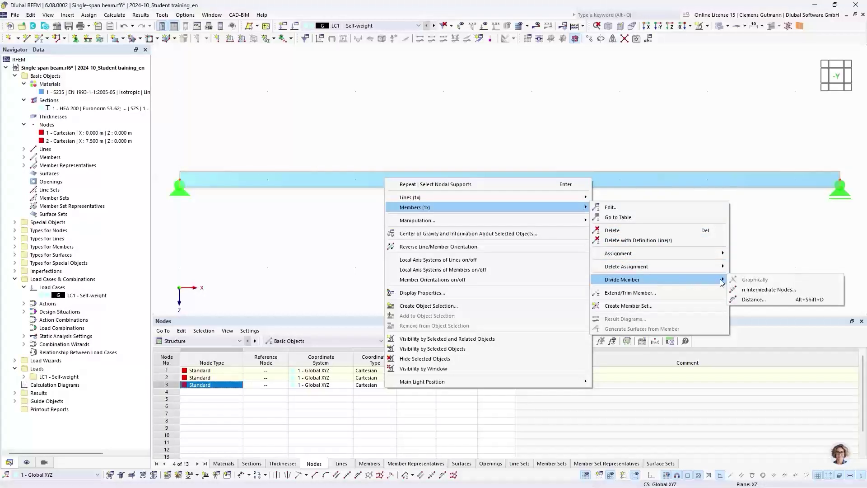
click(751, 301)
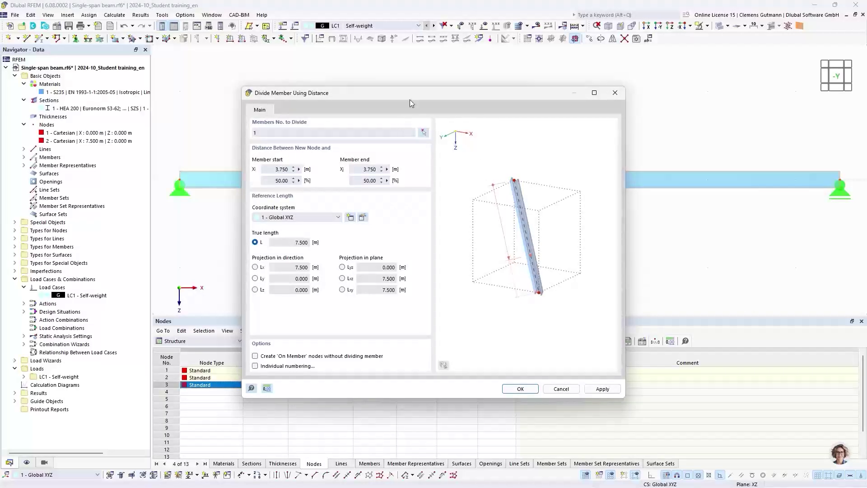
drag(410, 102, 404, 211)
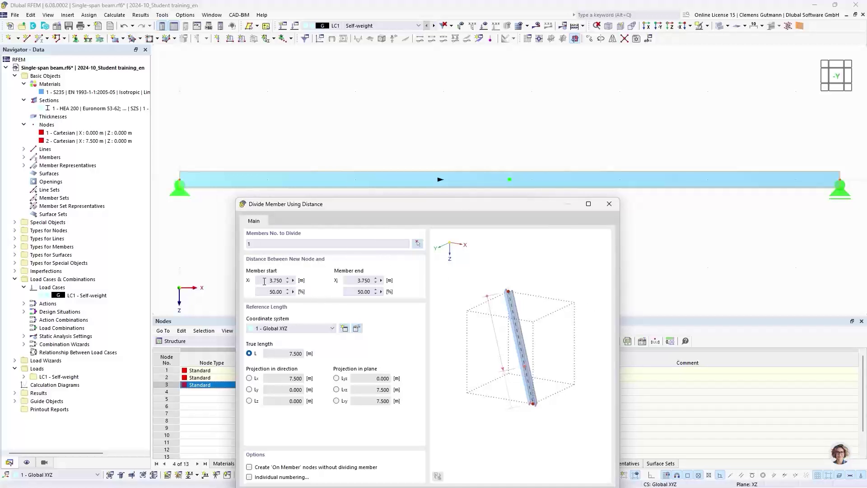
drag(265, 281, 296, 281)
text(4,5)
key(Tab)
Create the division point as an 'On Member' node without dividing the member
drag(456, 205, 464, 137)
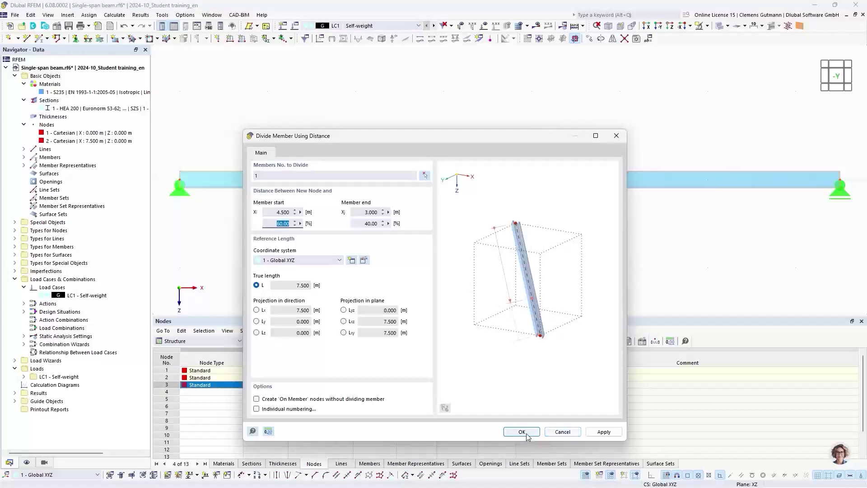
drag(487, 138, 454, 199)
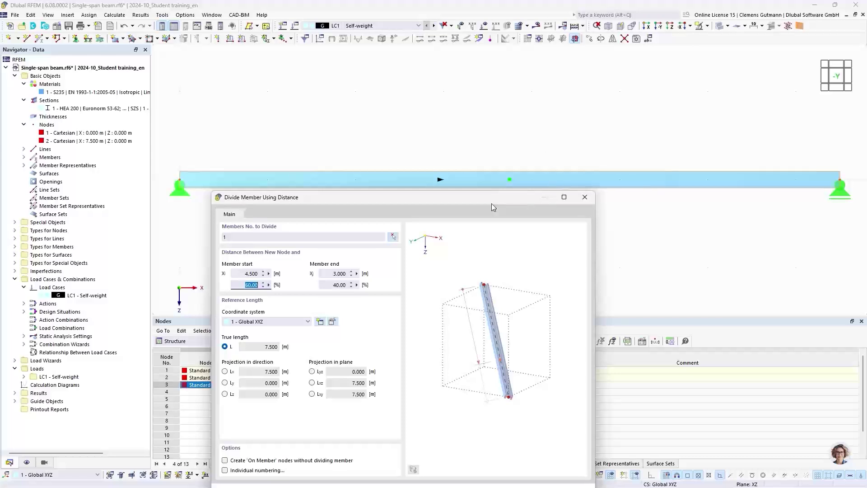
drag(489, 202, 493, 96)
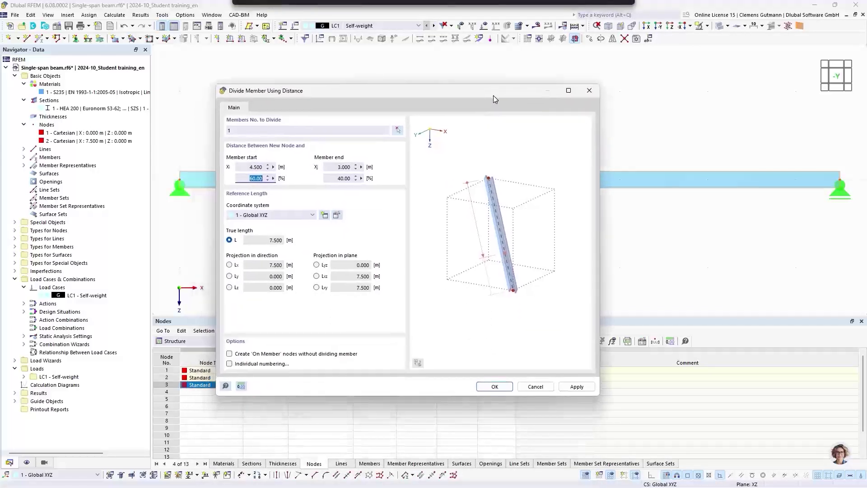
drag(387, 98, 467, 108)
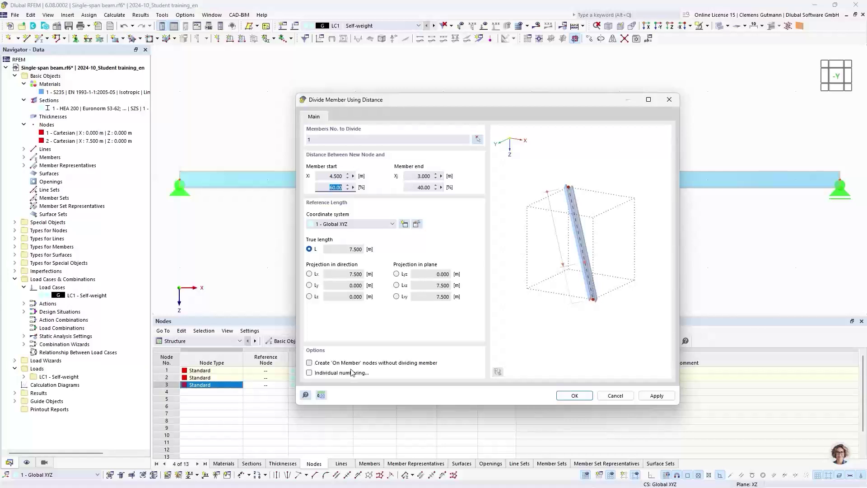
click(309, 363)
click(580, 396)
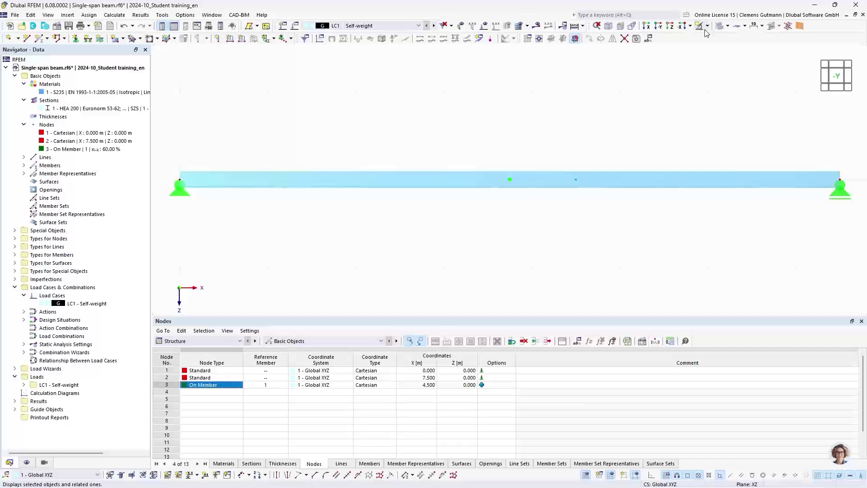
Display the beam as a line model and apply a 10 kN nodal force in Z to on-member node 3 in LC1 - Self-weight
click(721, 28)
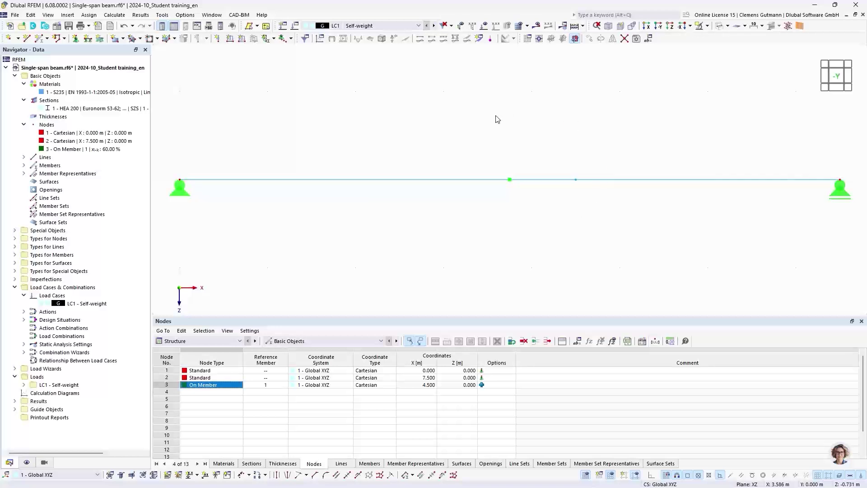
click(217, 39)
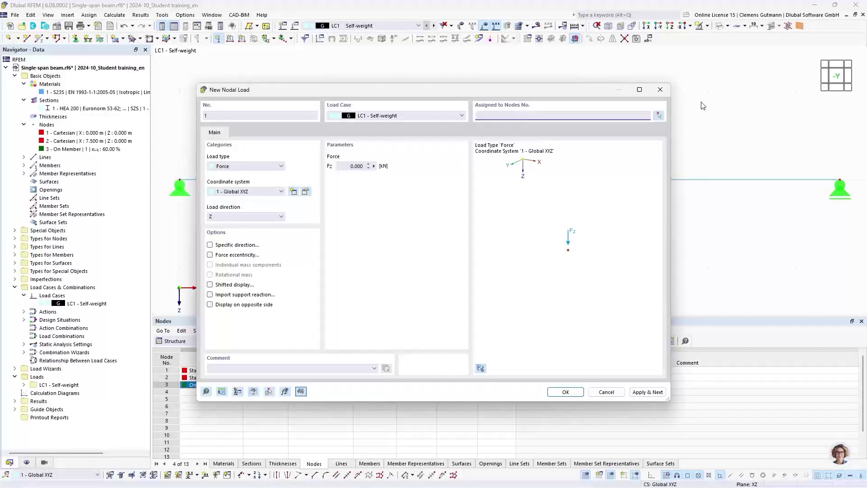
click(659, 117)
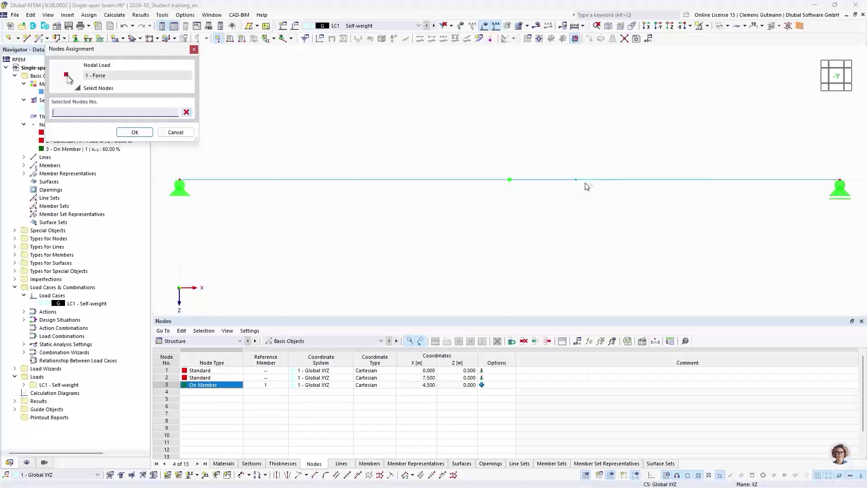
click(576, 180)
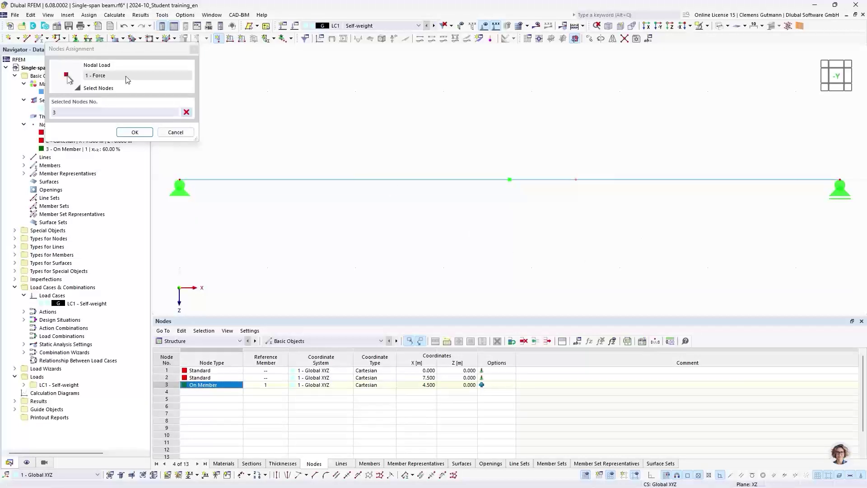
click(122, 132)
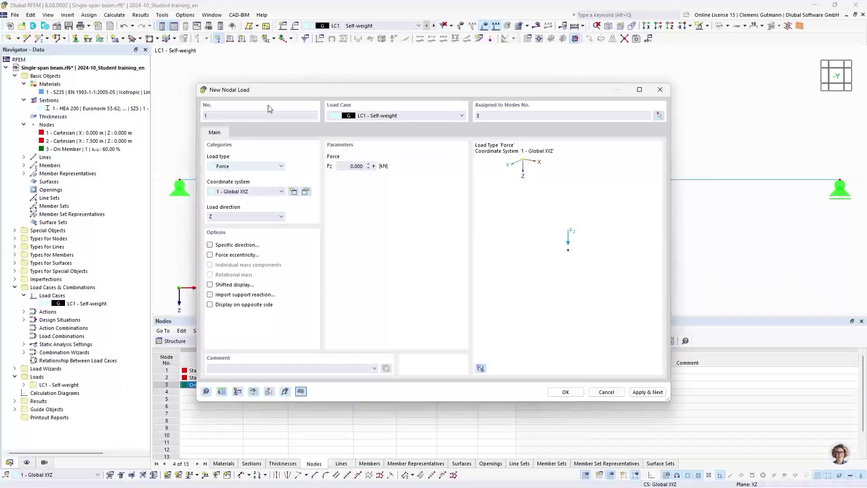
click(357, 167)
text(10)
key(Tab)
click(565, 391)
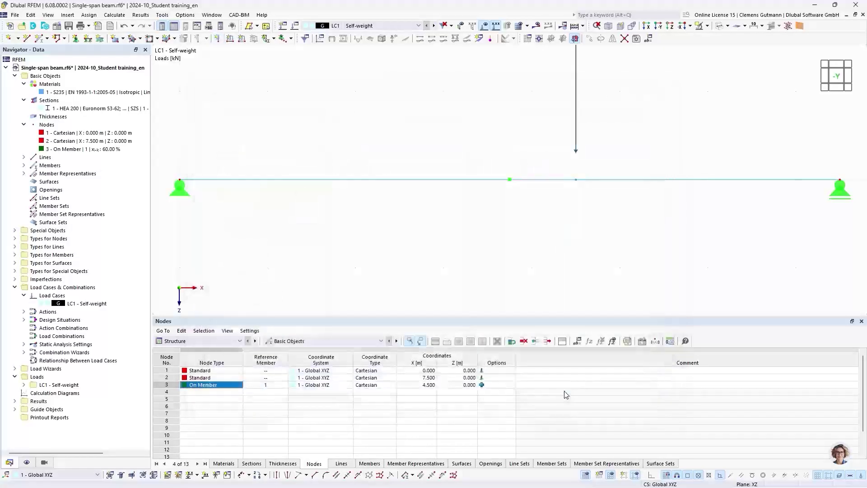
Calculate the current loading LC1 - Self-weight and show the whole beam with its deformation
click(836, 76)
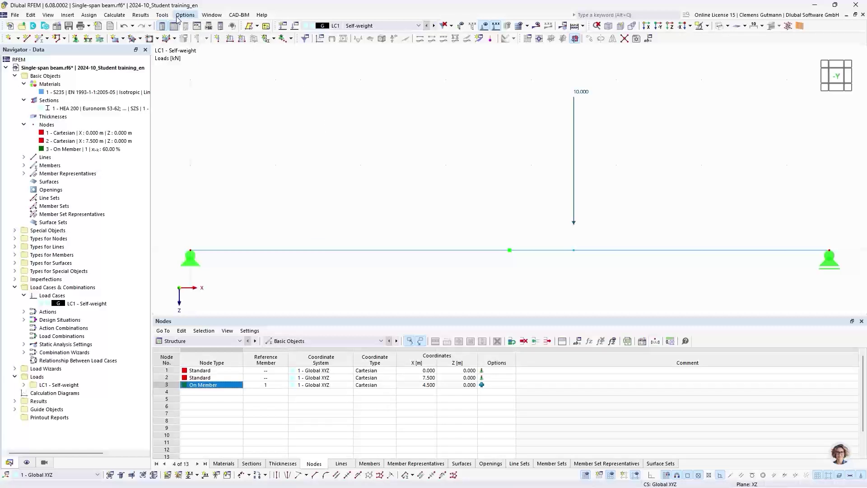
click(112, 16)
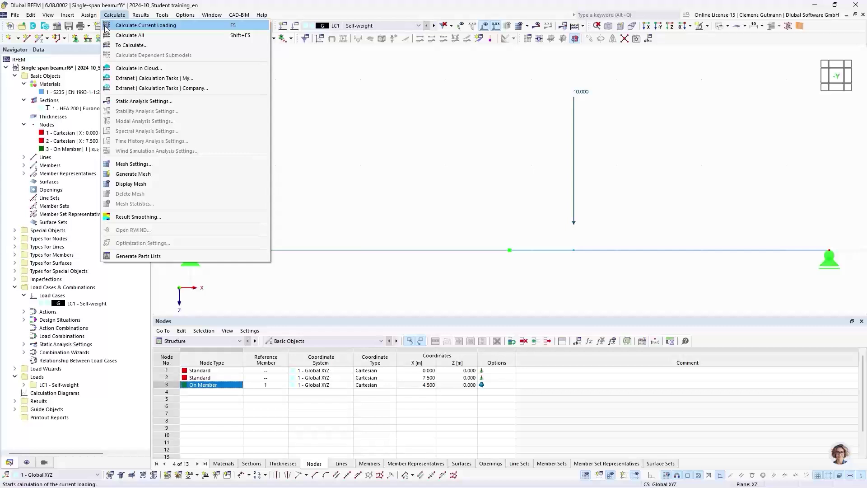
click(180, 28)
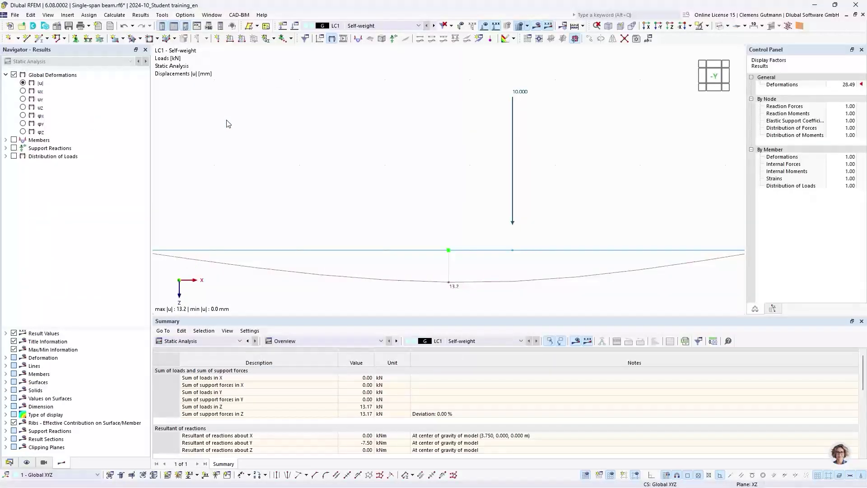
scroll(505, 216, down, 1)
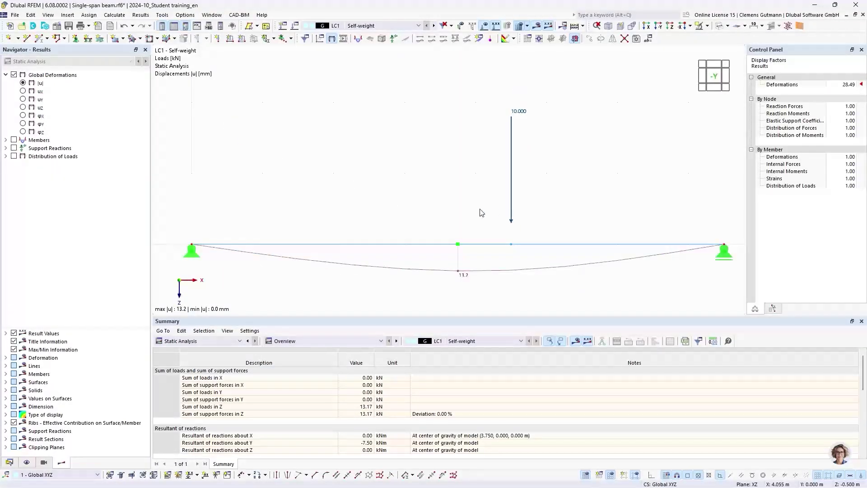
middle_drag(484, 220, 478, 200)
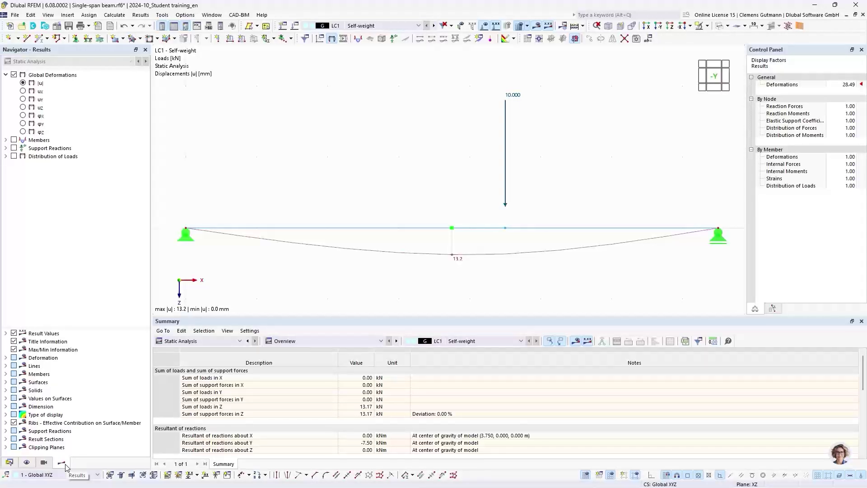
List the members' internal force results and display the support reactions on the deformed beam
click(9, 462)
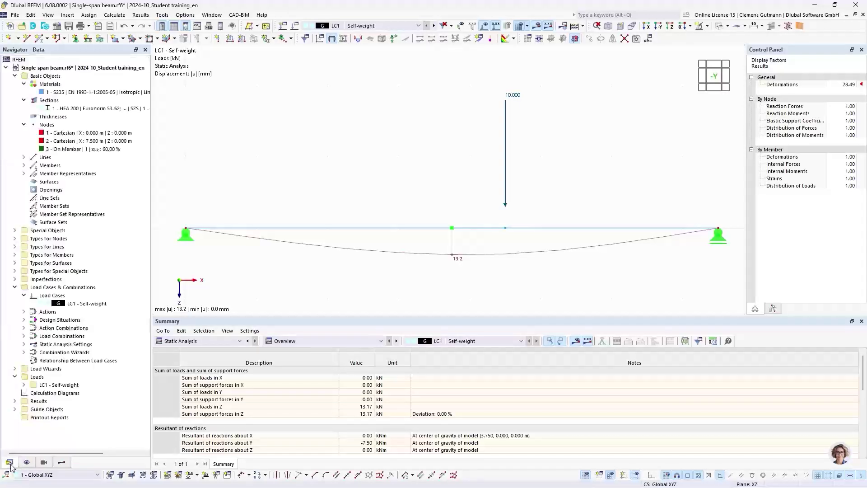
click(62, 462)
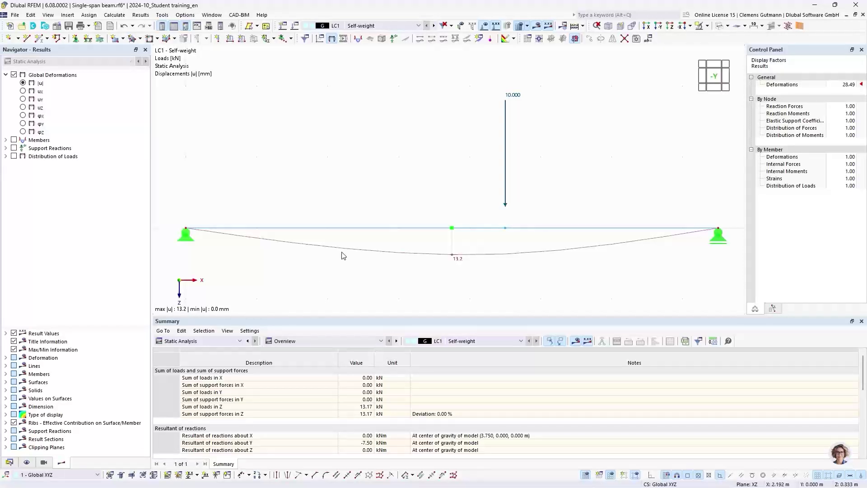
middle_drag(326, 271, 326, 258)
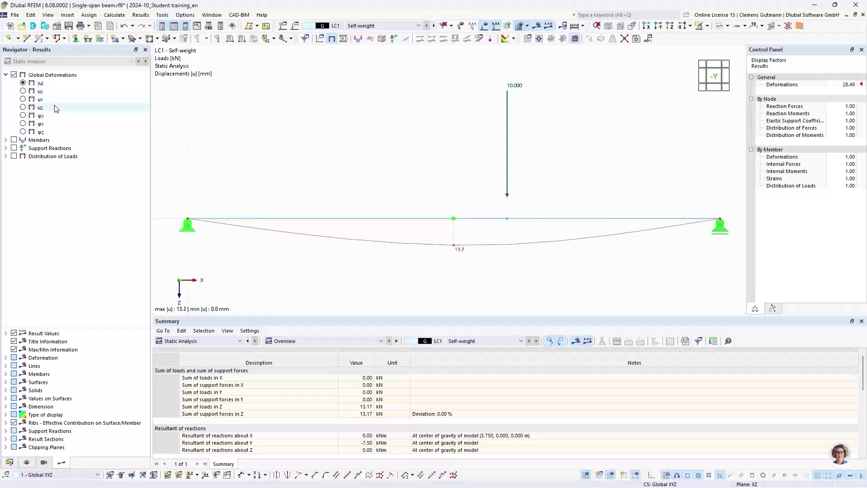
click(6, 140)
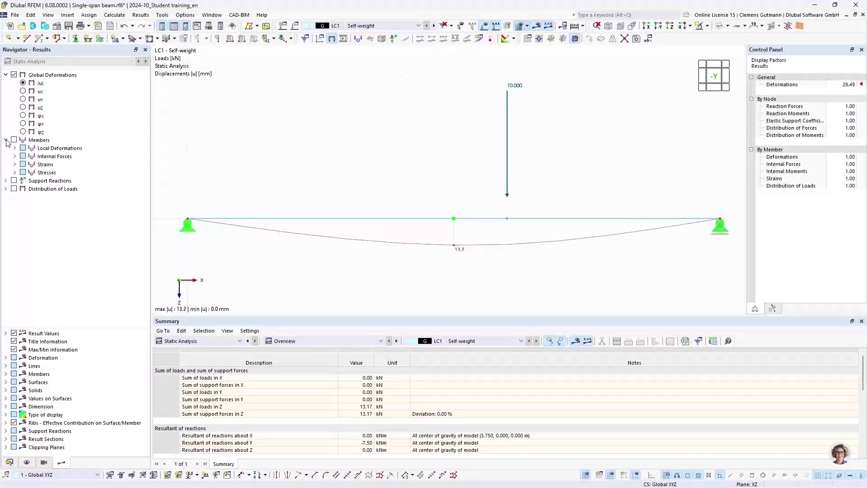
click(14, 157)
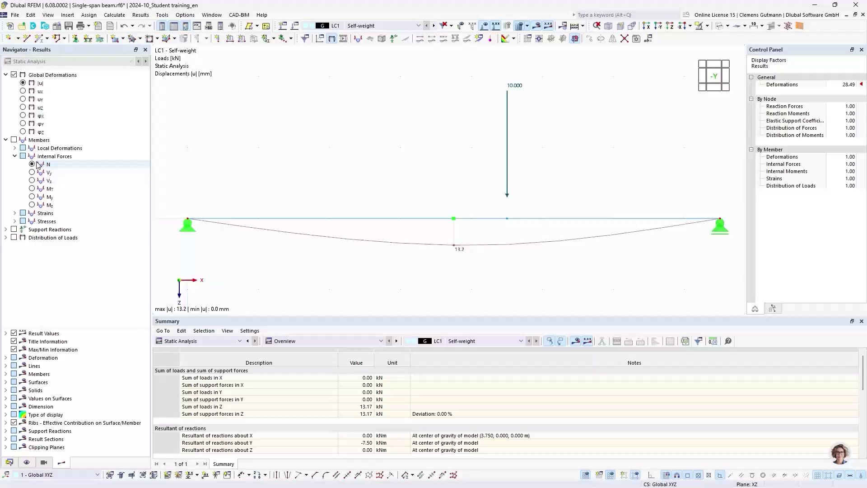
click(14, 230)
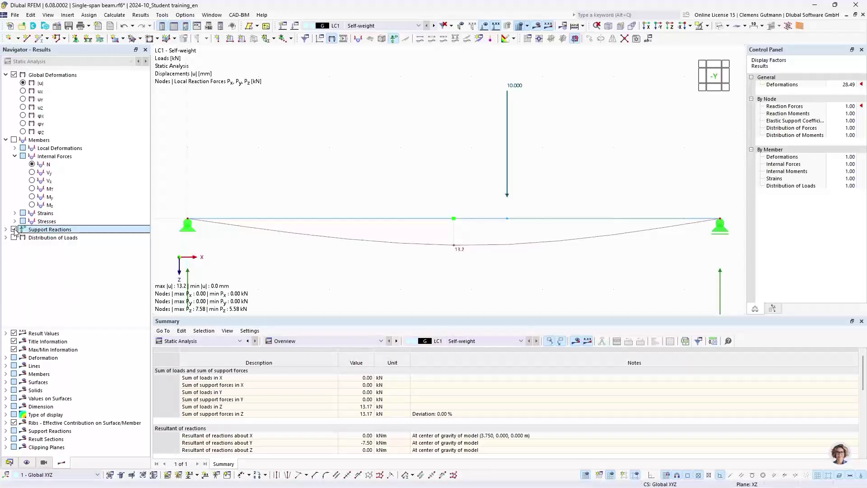
scroll(326, 149, down, 2)
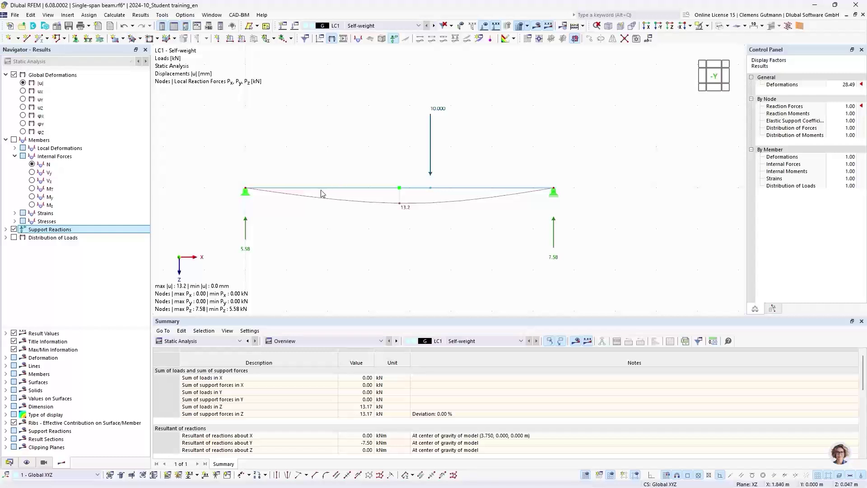
scroll(318, 212, up, 2)
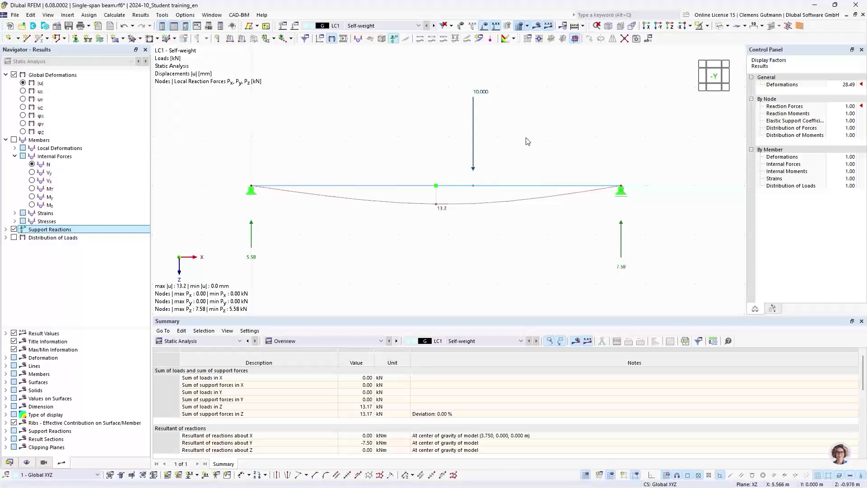
Examine the sums of loads and support forces in Z in the static analysis summary
drag(521, 138, 454, 70)
key(Escape)
drag(310, 317, 315, 280)
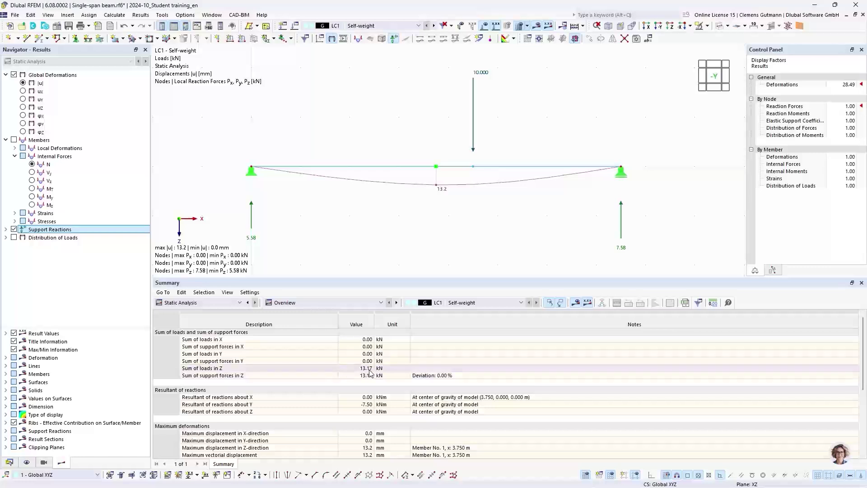
drag(365, 279, 369, 341)
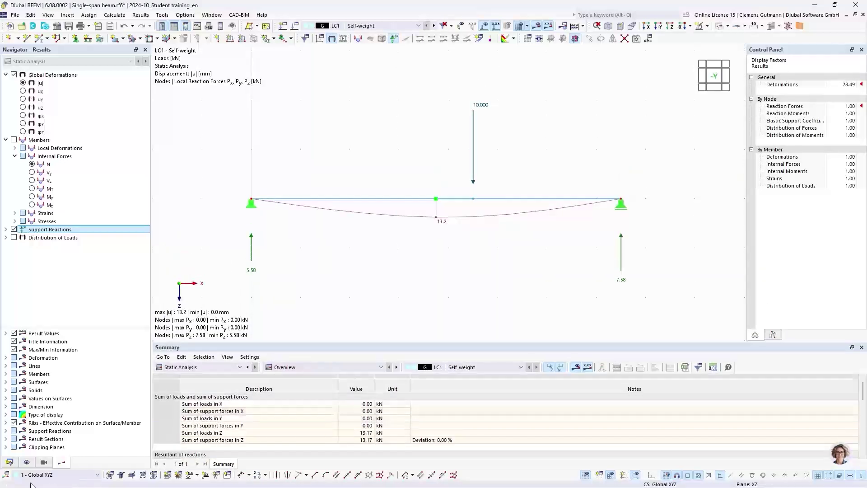
Check the active self-weight setting and its direction factors in load case LC1 without changing anything
click(9, 462)
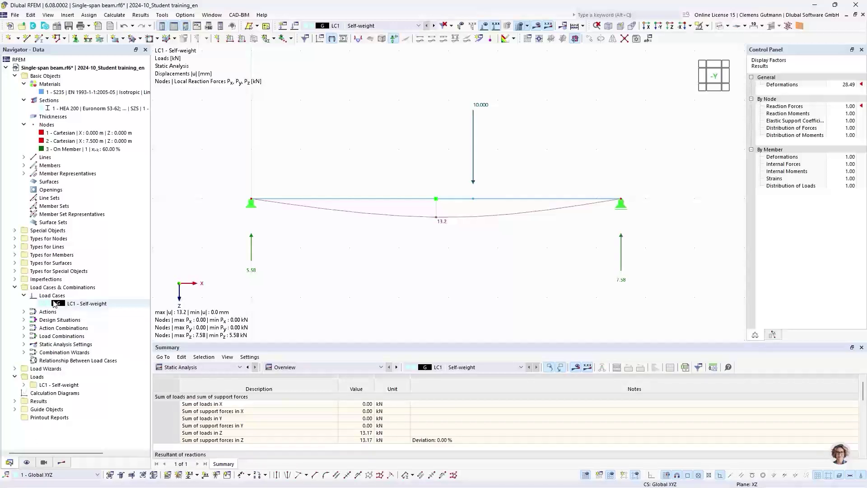
right_click(54, 303)
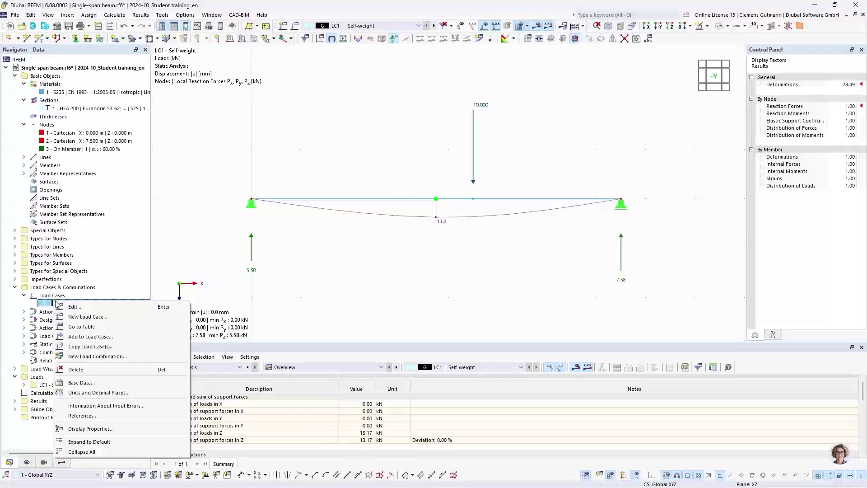
click(61, 307)
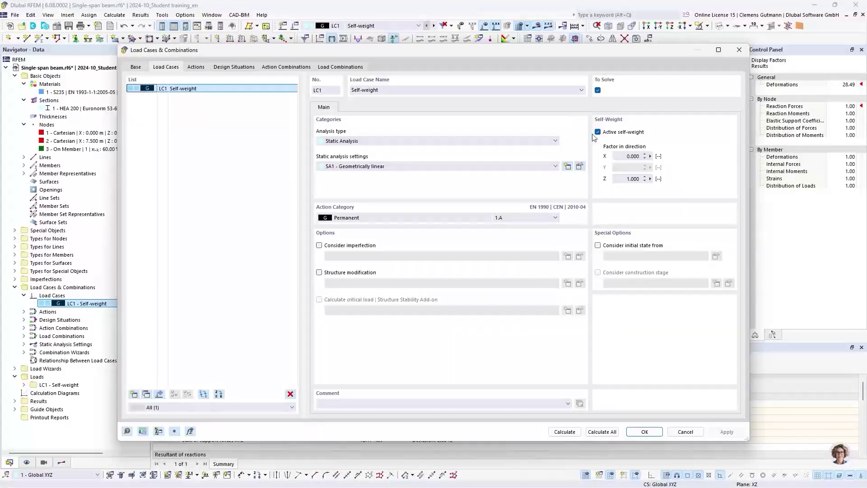
click(686, 432)
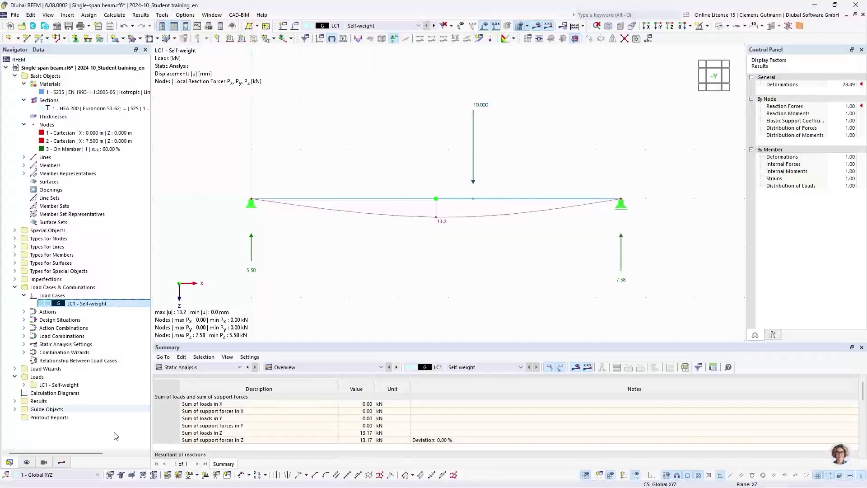
Turn on the display of the self-weight load on the beam
click(26, 462)
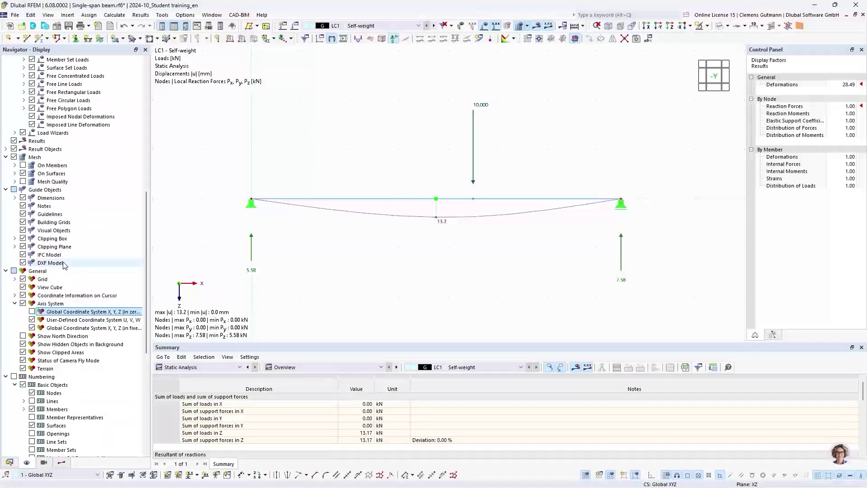
scroll(64, 265, up, 7)
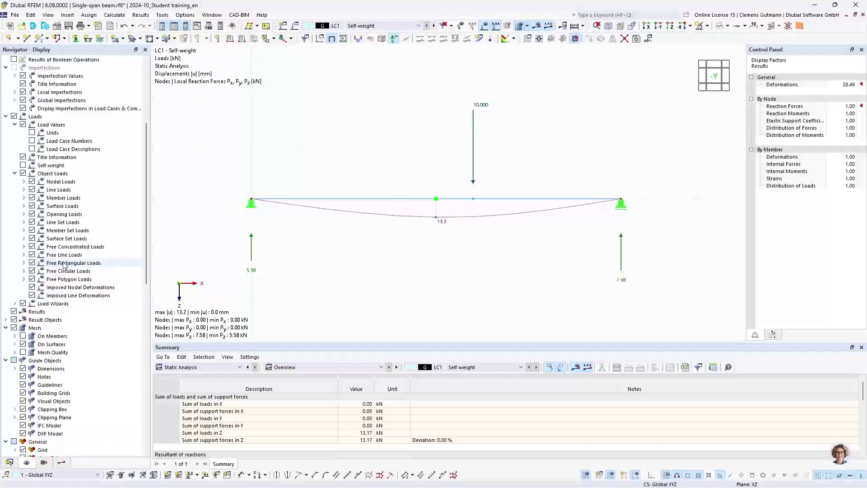
scroll(63, 265, up, 3)
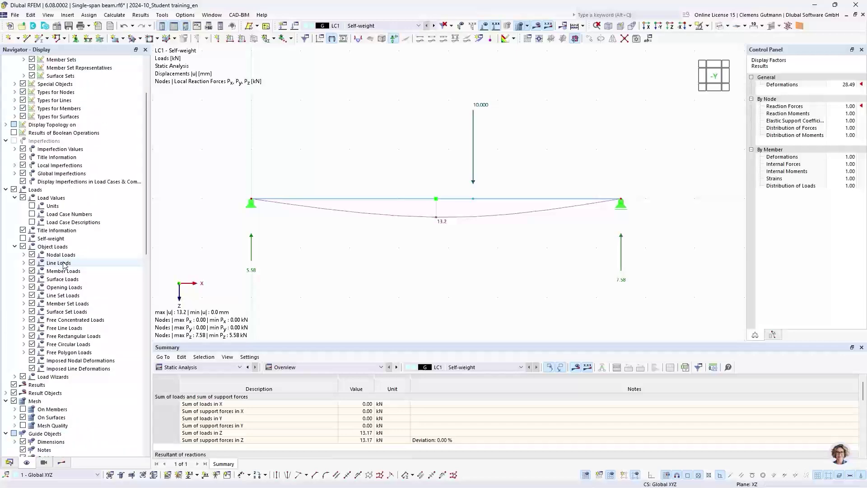
click(23, 239)
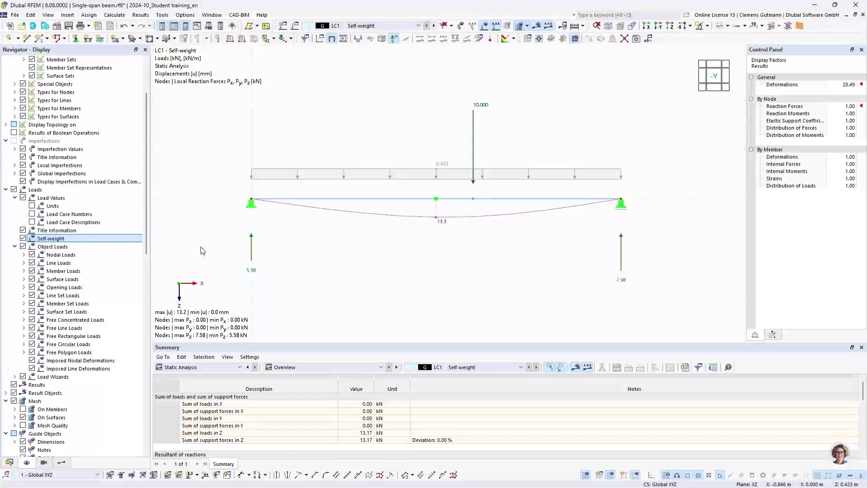
Deactivate the self-weight in load case LC1 and recalculate the load case
click(9, 462)
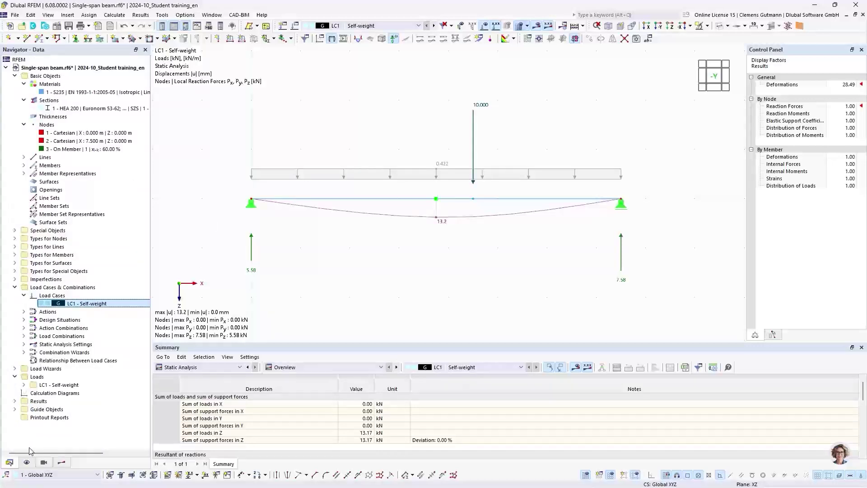
double_click(88, 304)
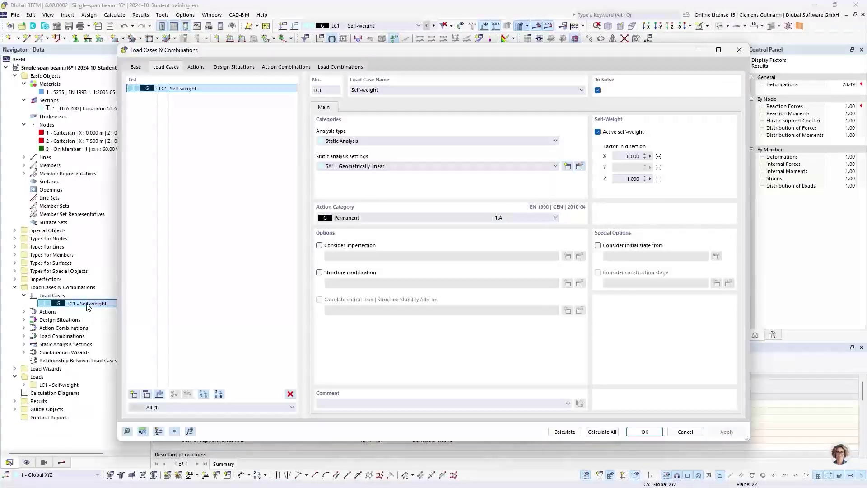
click(601, 132)
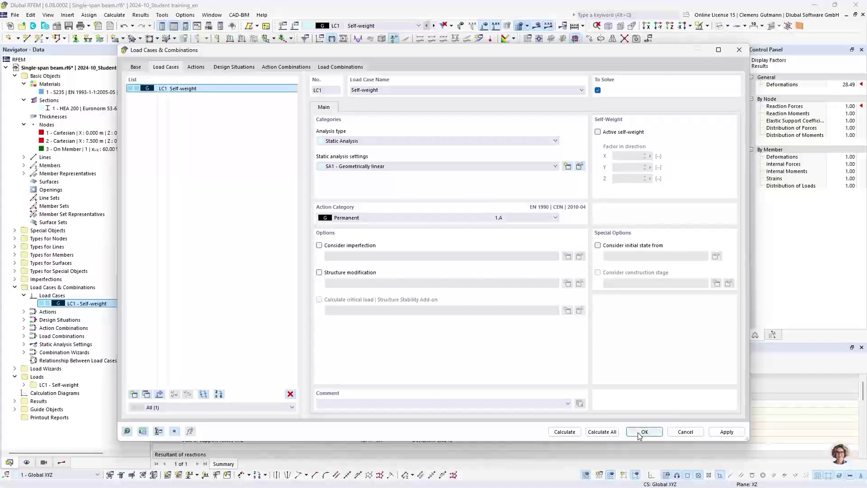
click(565, 432)
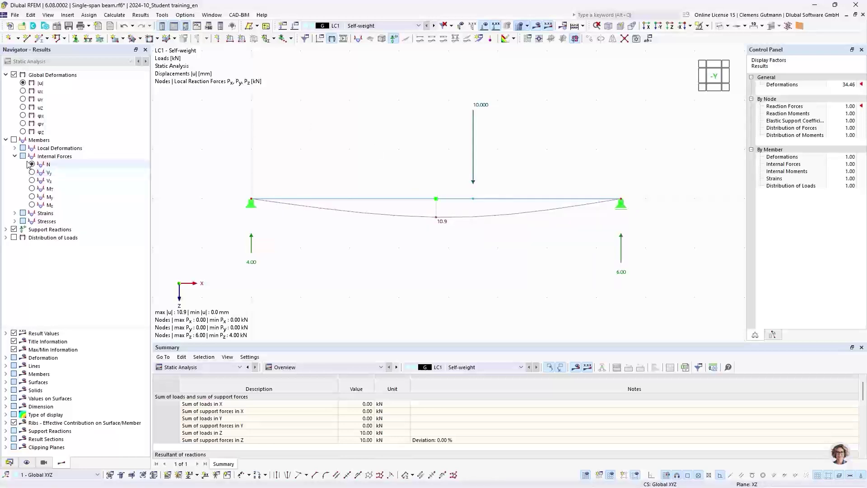
Display the beam's bending moment diagram My, followed by the shear force diagram Vz
click(32, 197)
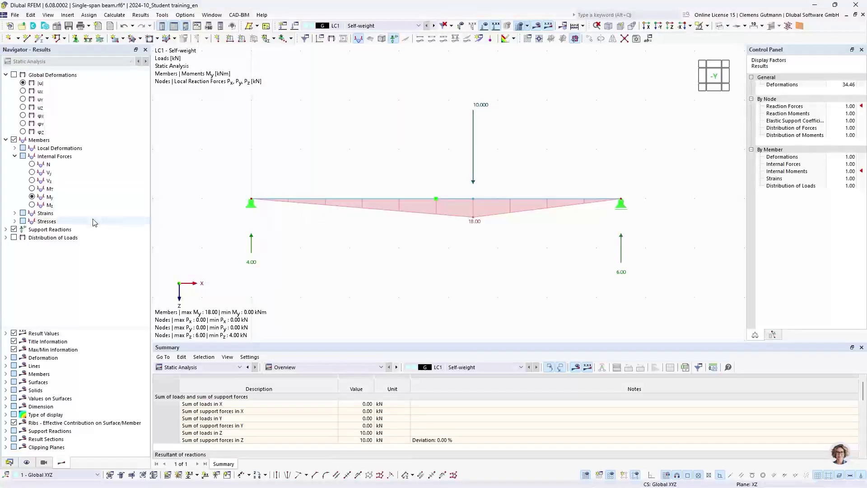
click(32, 181)
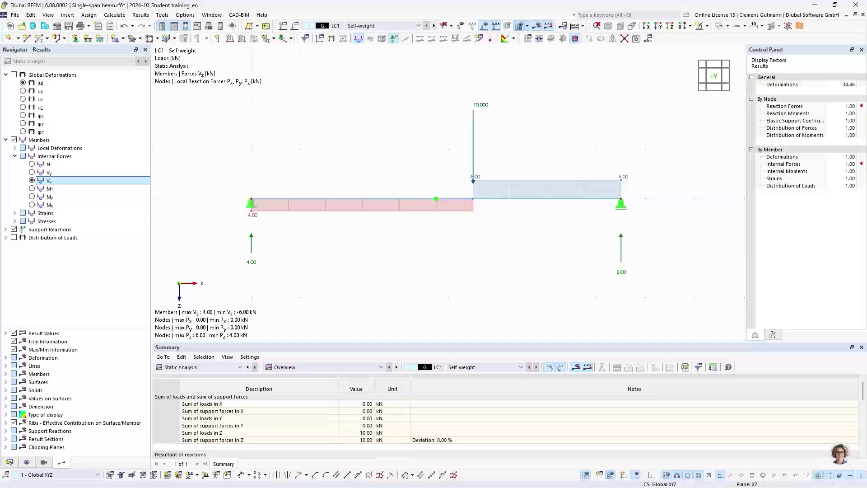
Consult the two-span beam task slide and create a new 2D | XZ | Plane Stress model named Two-span beam
key(alt+Tab)
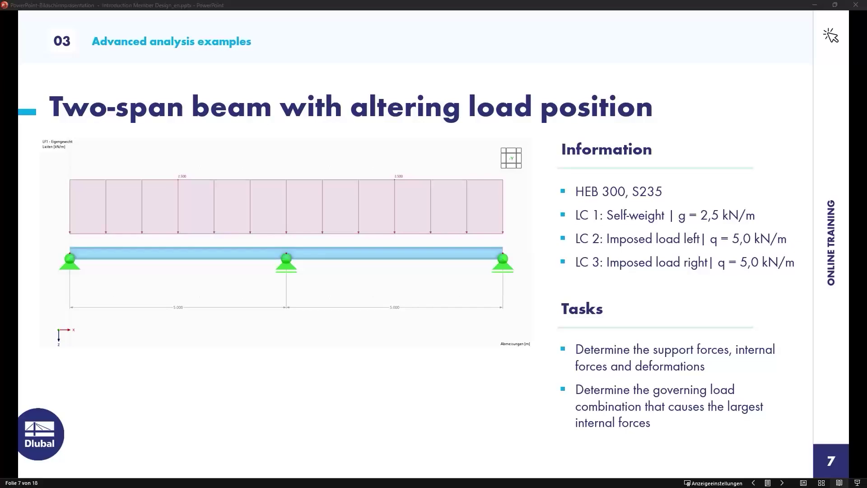
key(alt+Tab)
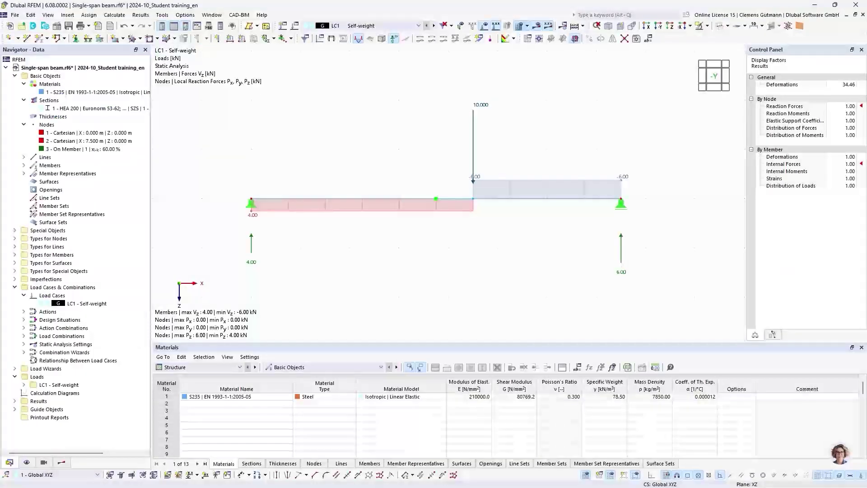
click(11, 27)
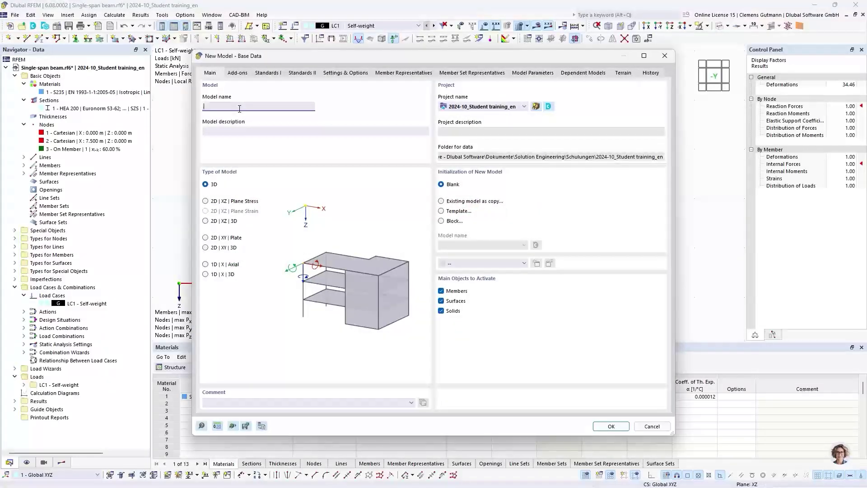
text(Two-span beam)
key(Tab)
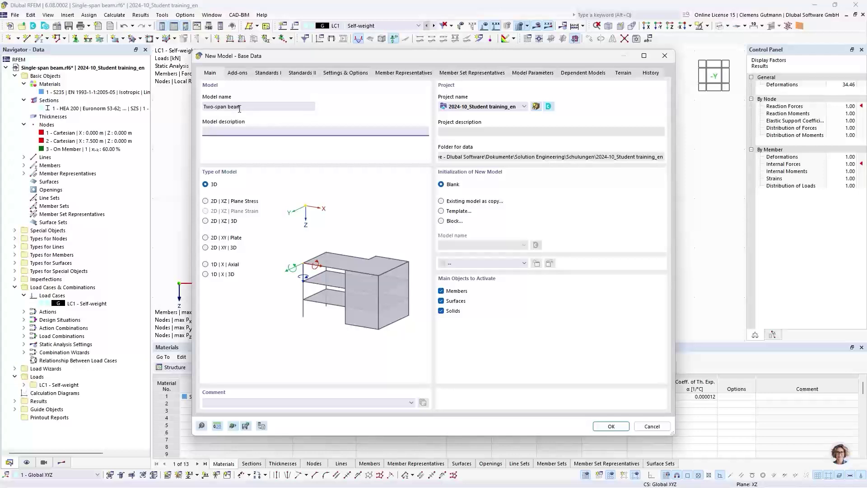
click(205, 201)
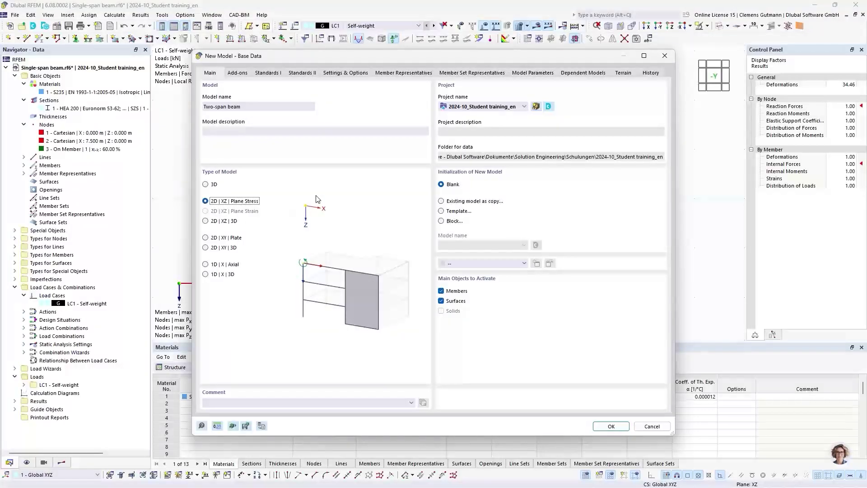
click(610, 426)
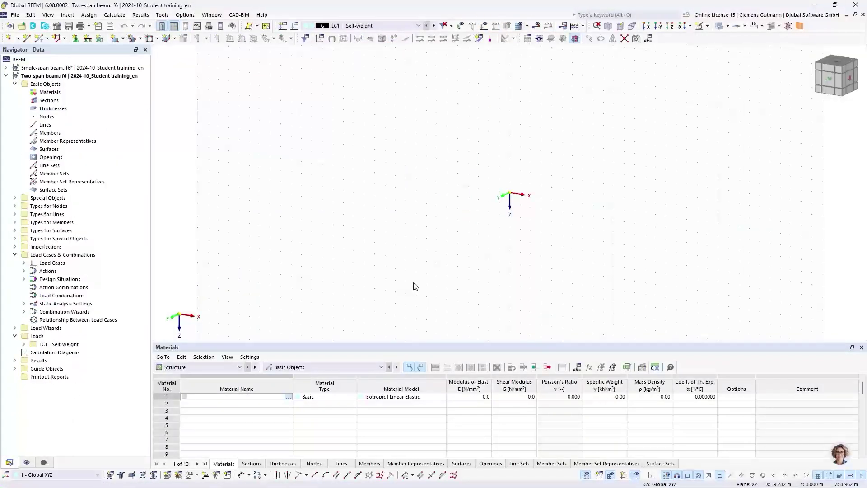
Align the view to the XZ plane and create the steel material S235 | EN 1993-1-1:2005-05
click(829, 80)
middle_drag(586, 214, 386, 209)
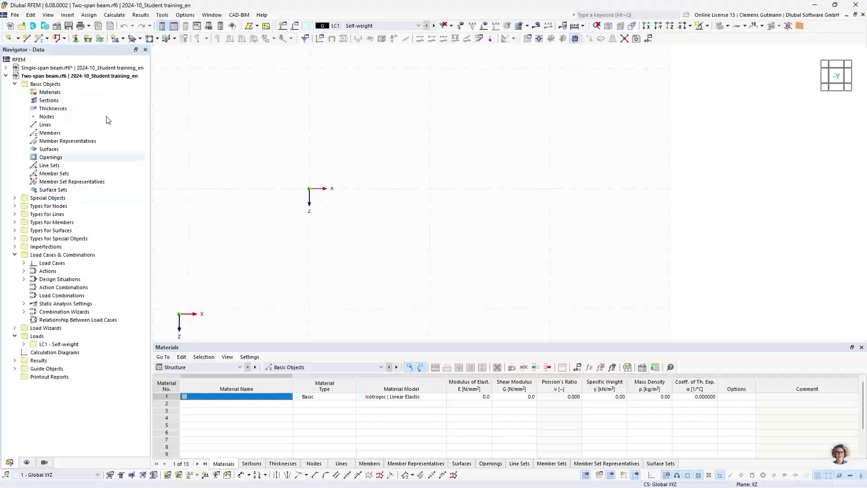
right_click(66, 92)
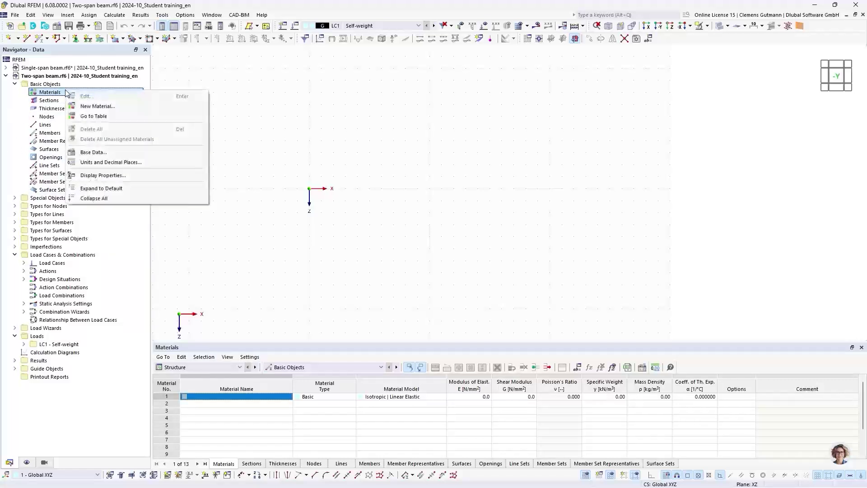
click(79, 107)
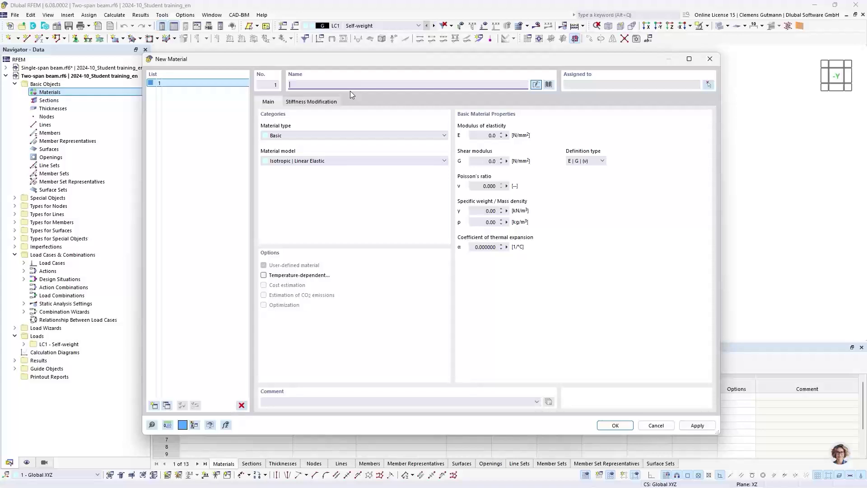
text(S235)
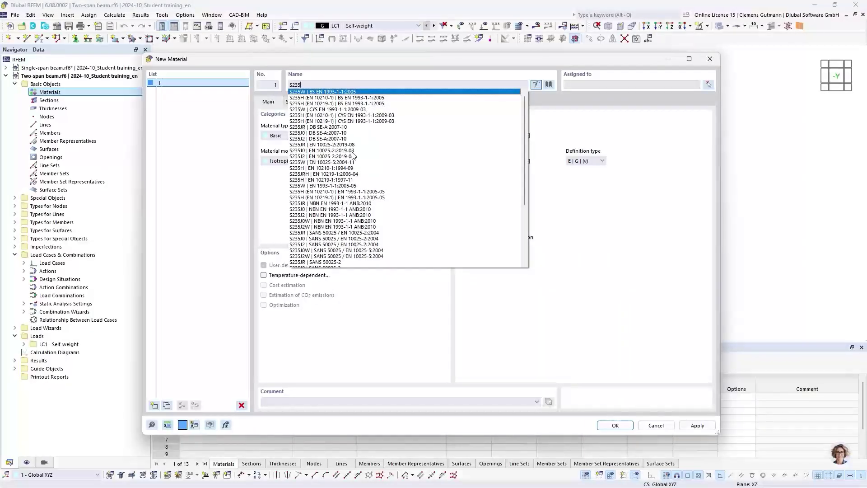
scroll(353, 166, down, 5)
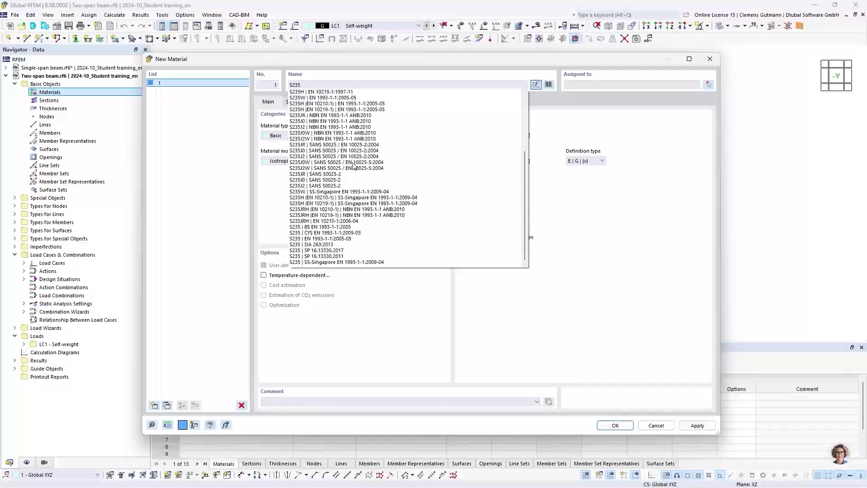
scroll(353, 153, up, 4)
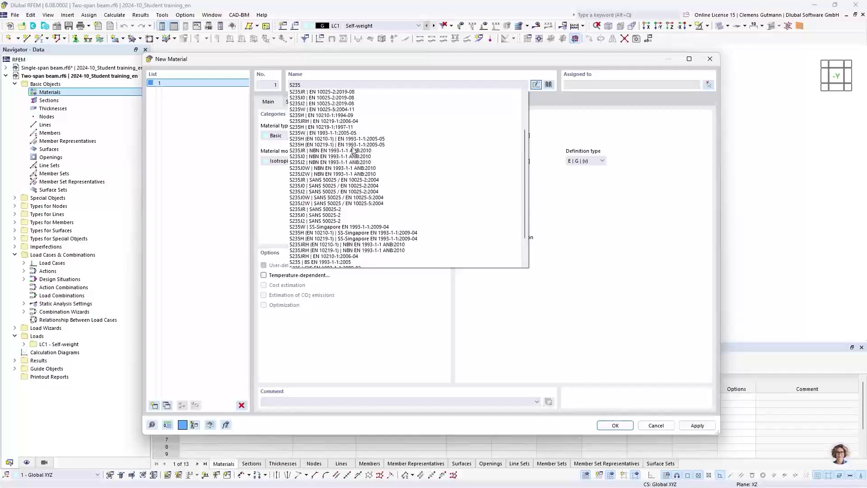
scroll(354, 152, down, 4)
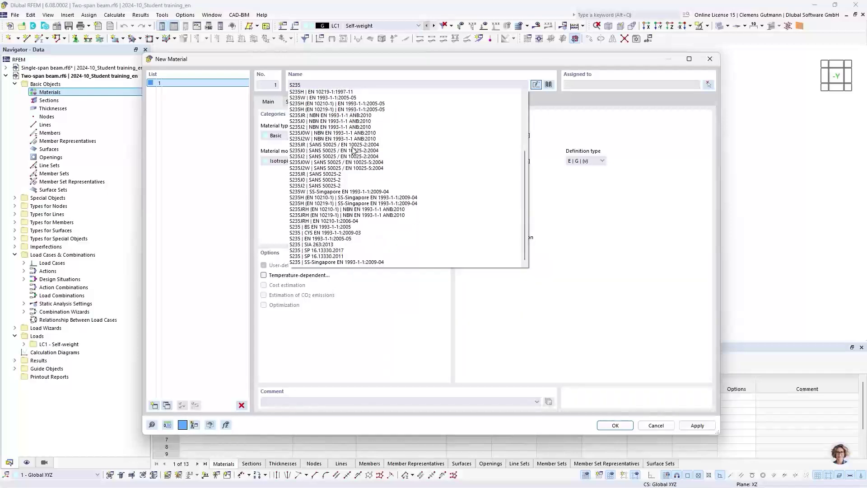
click(325, 239)
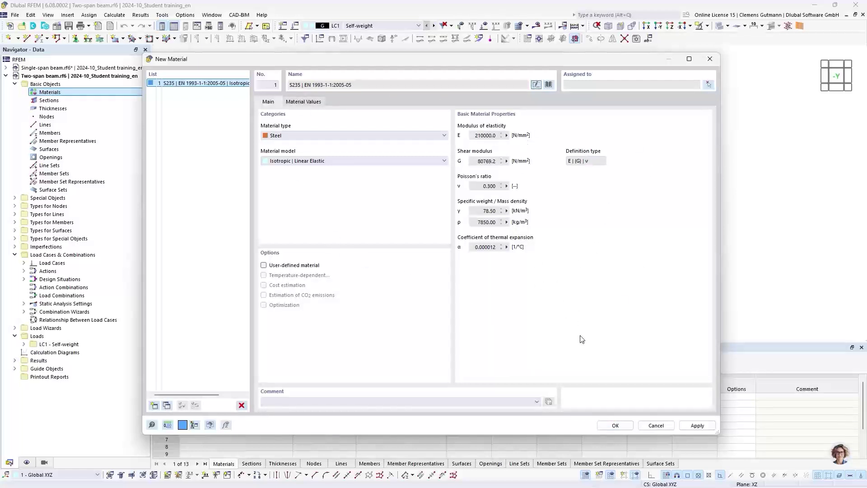
click(615, 425)
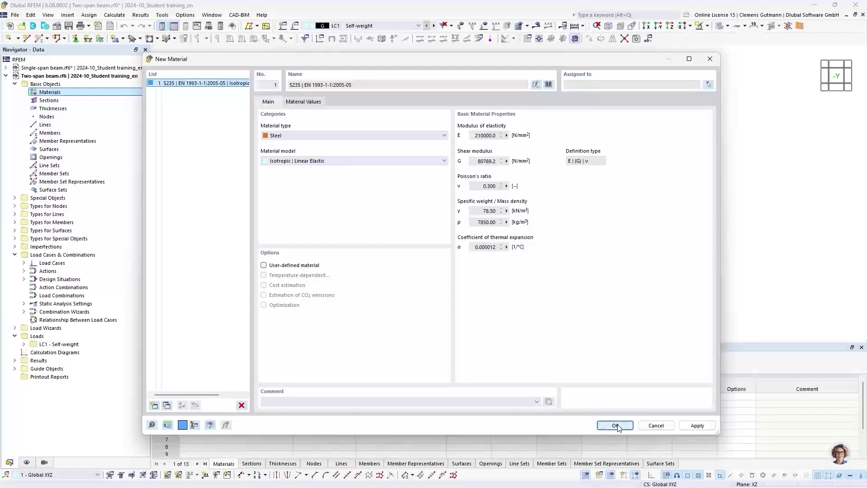
click(25, 92)
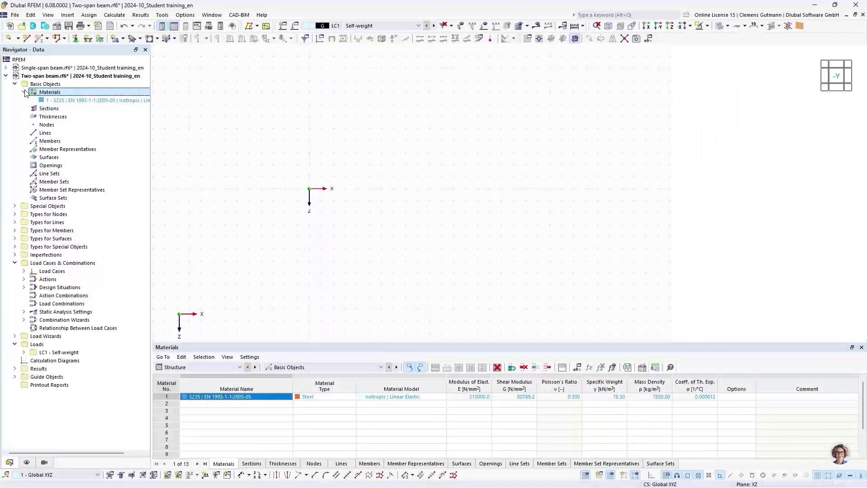
Create the section HEB 300 | Euronorm 53-62; DIN 1025-2 | SZS with the S235 material
right_click(42, 109)
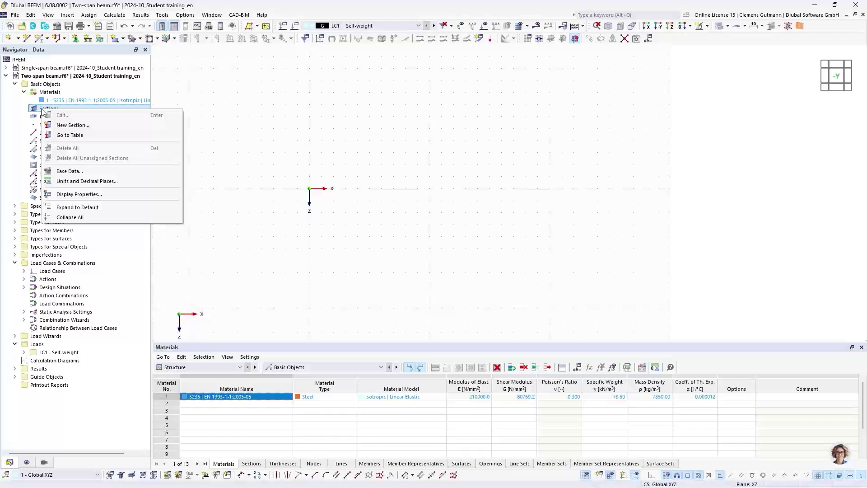
click(68, 129)
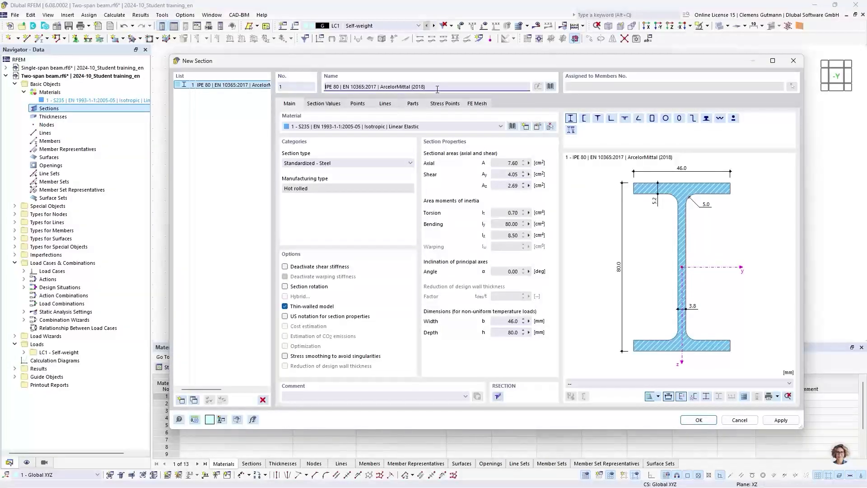
drag(435, 86, 319, 91)
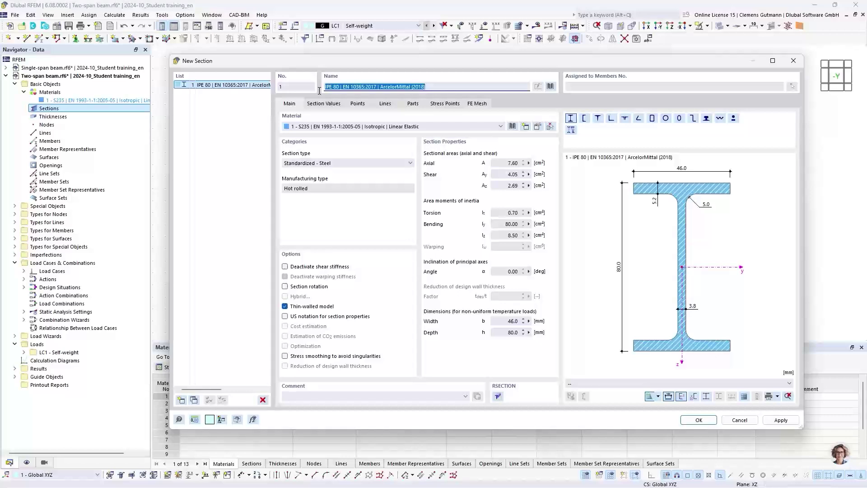
key(Delete)
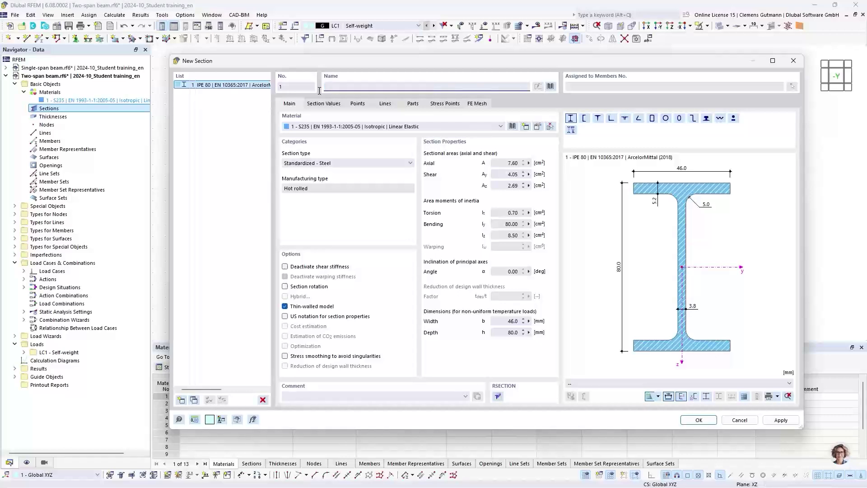
text(HE)
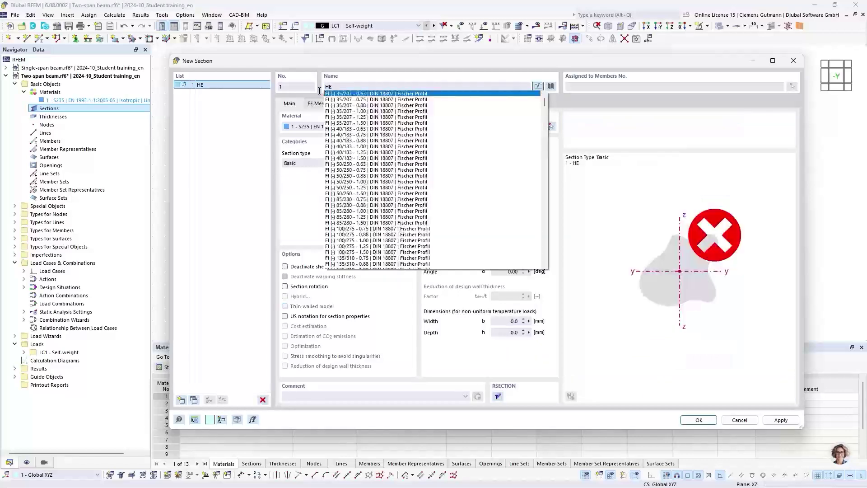
text(B 300)
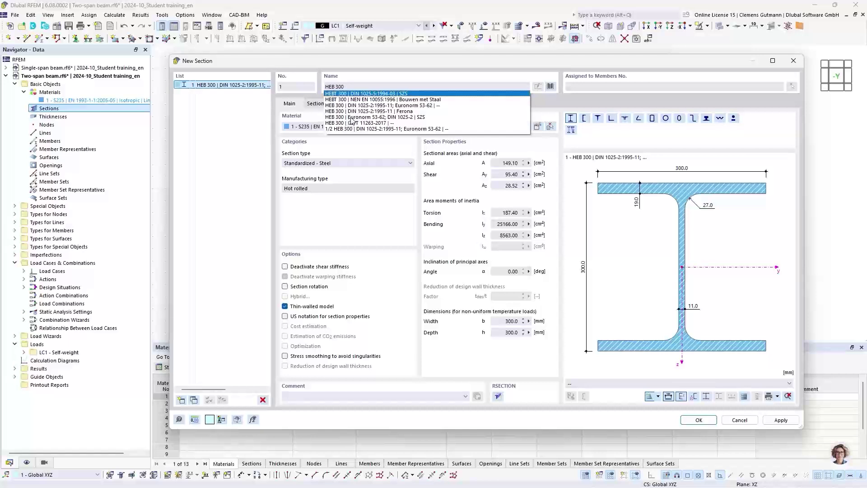
click(368, 119)
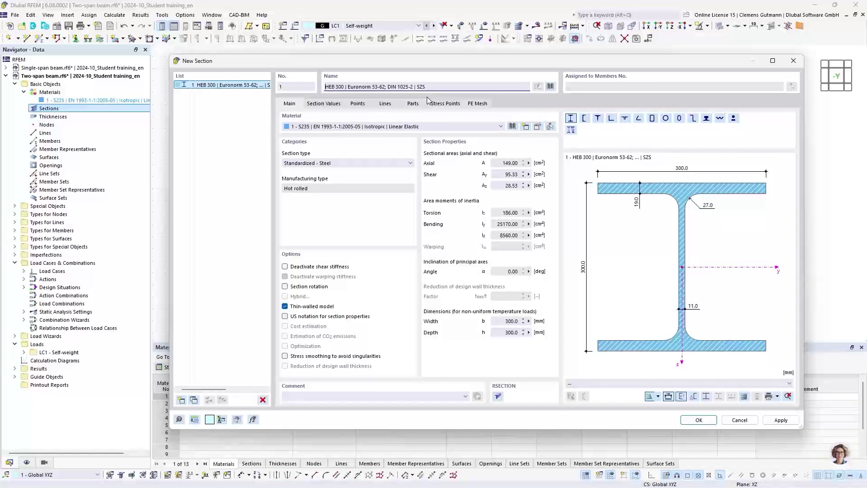
key(Tab)
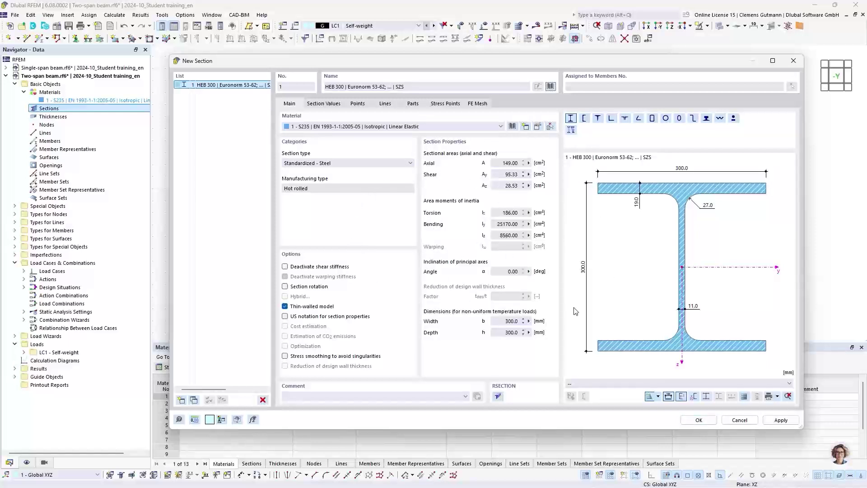
click(699, 420)
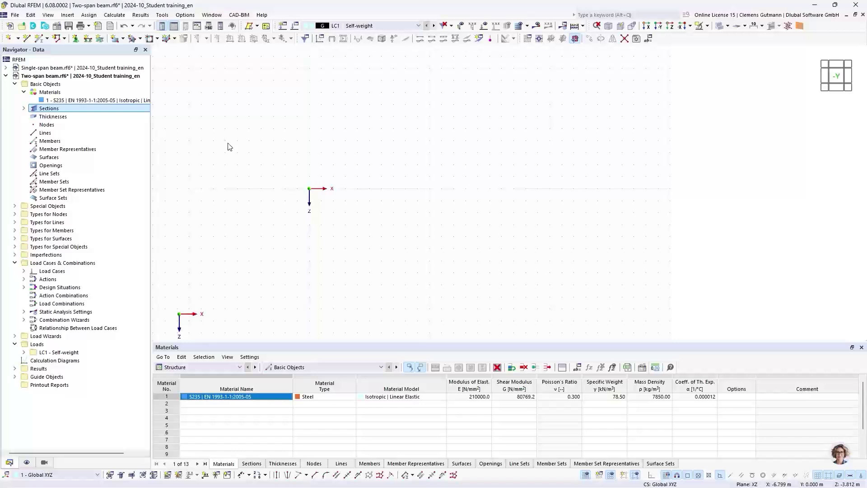
Model two continuous Beam members with nodes at X = 0, 5 and 10 m on Z = 0, and list their members, lines and nodes
click(48, 39)
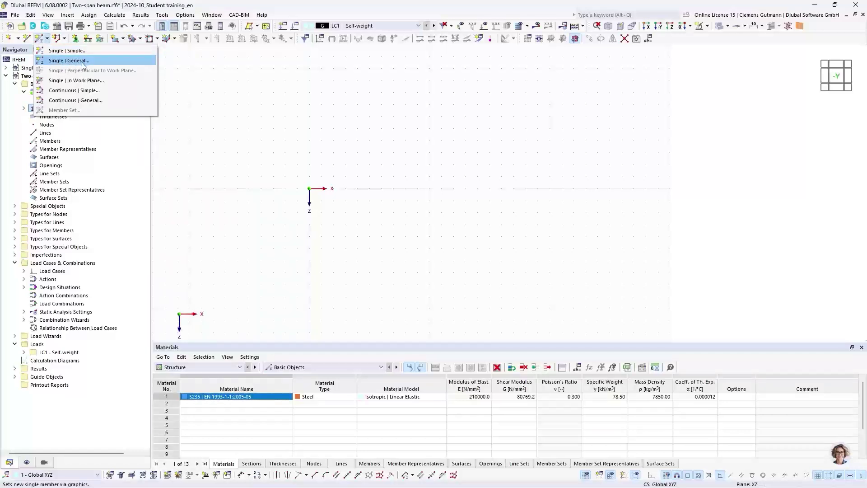
click(66, 93)
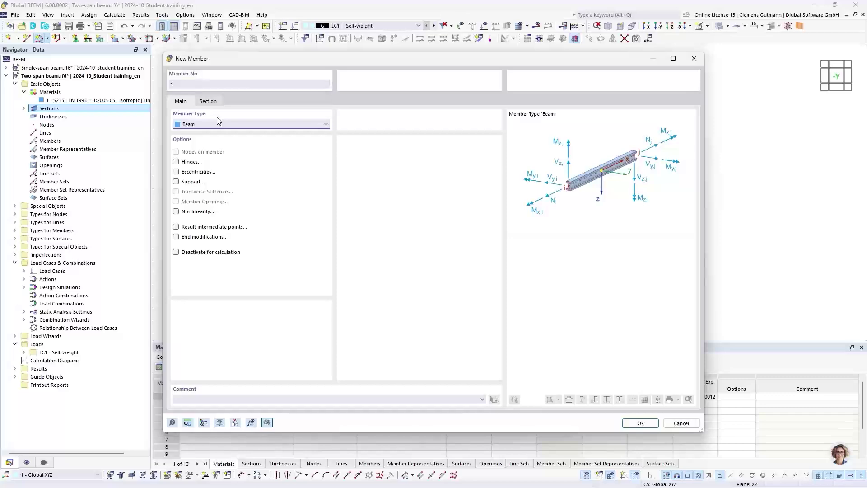
click(637, 421)
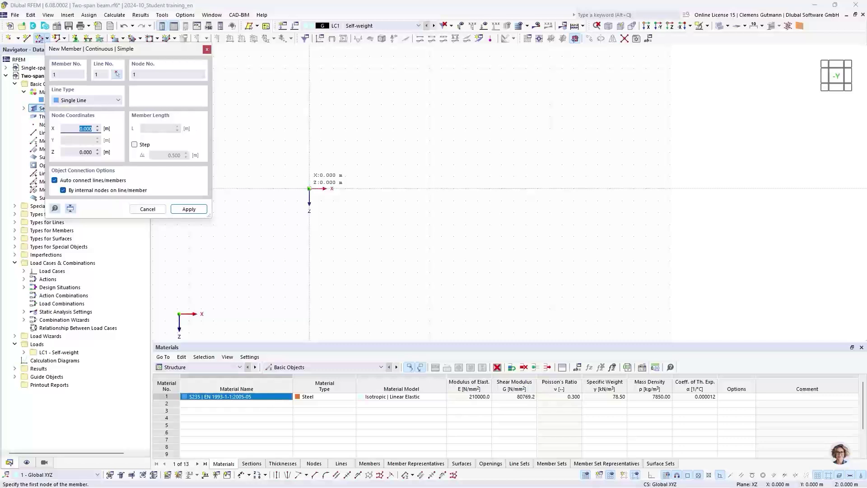
click(310, 188)
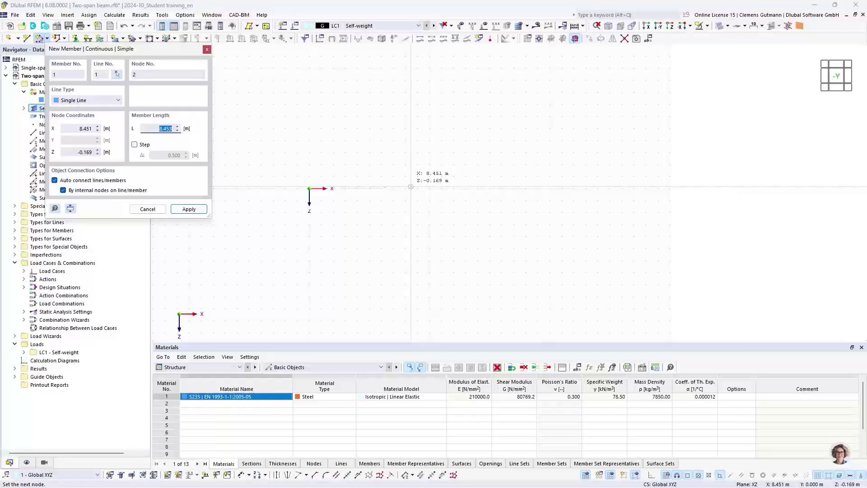
click(369, 188)
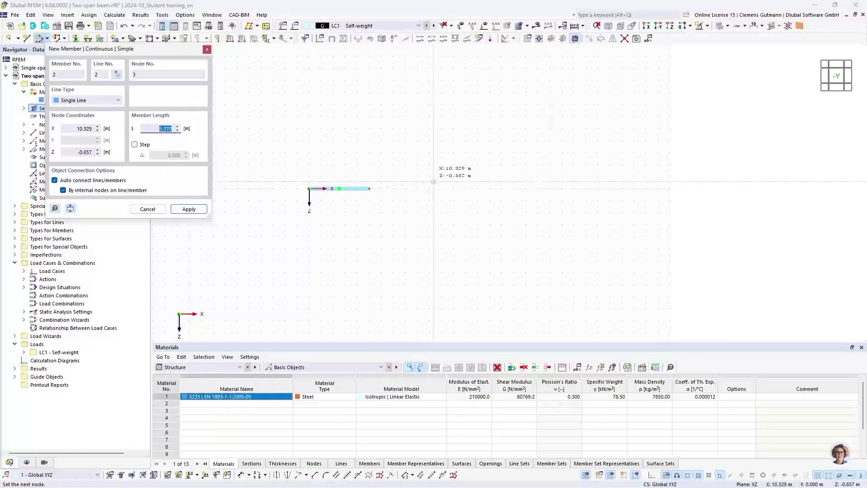
click(430, 189)
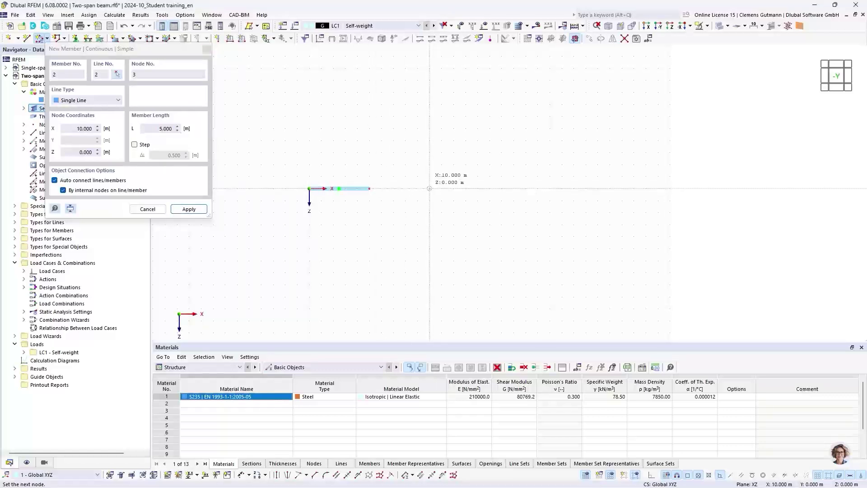
click(162, 209)
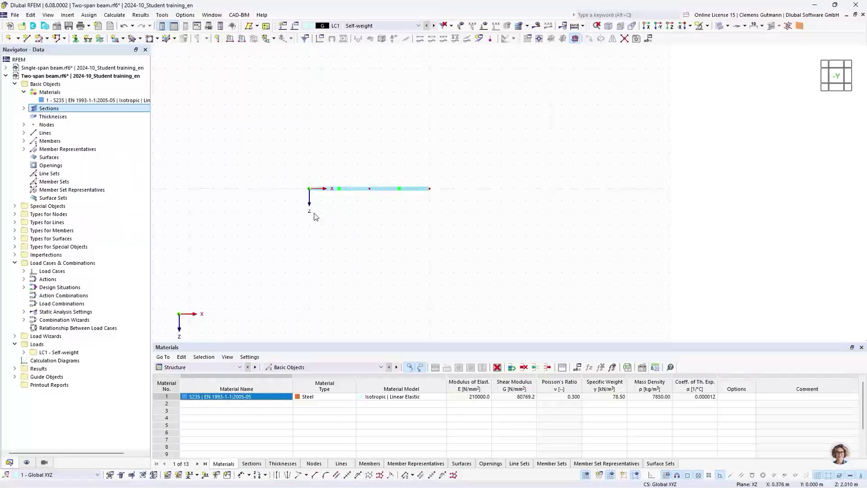
scroll(357, 197, up, 1)
scroll(357, 198, up, 1)
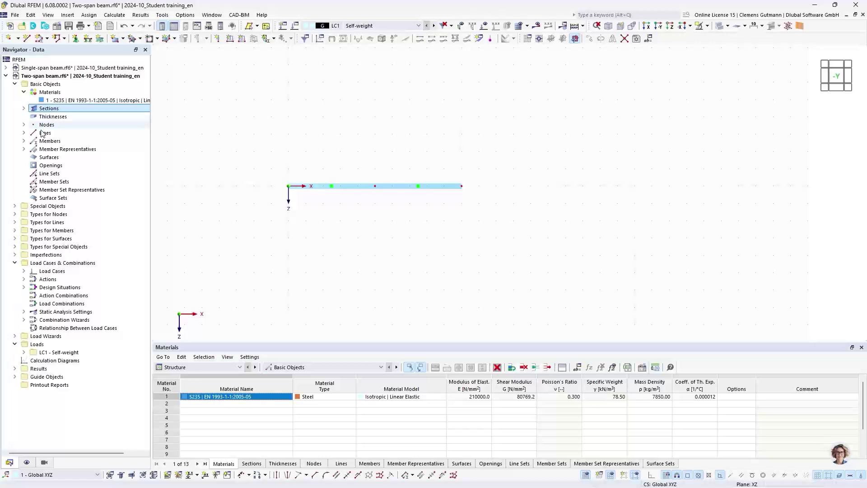
click(24, 140)
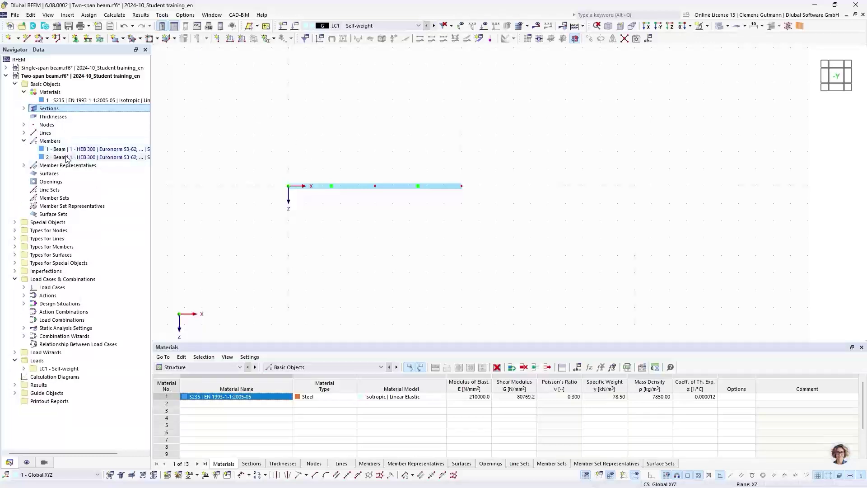
click(24, 133)
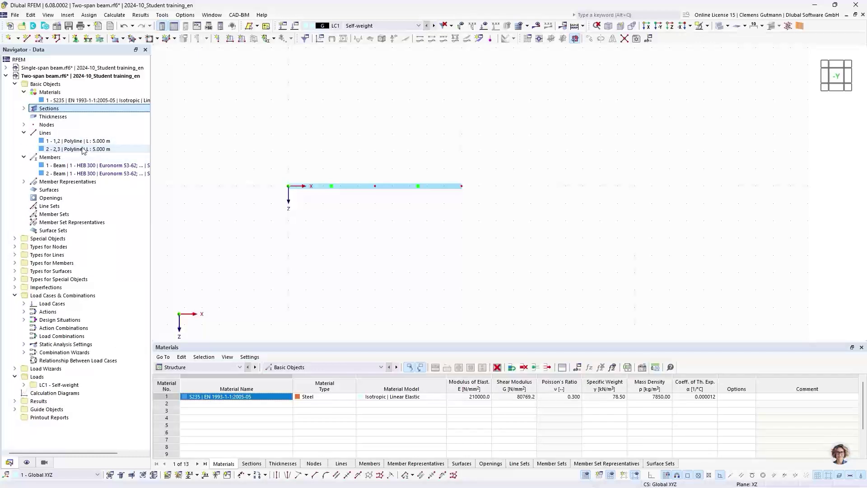
click(24, 124)
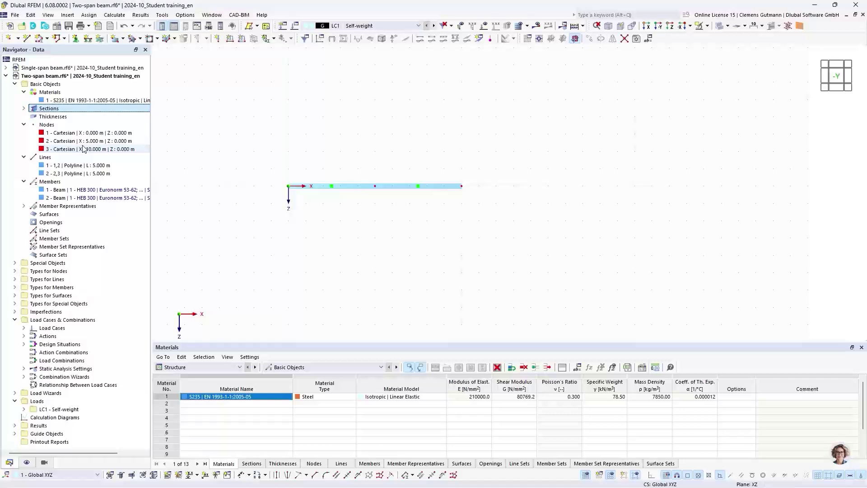
Assign the predefined Hinged nodal support to node 1 at the beam's start
click(15, 263)
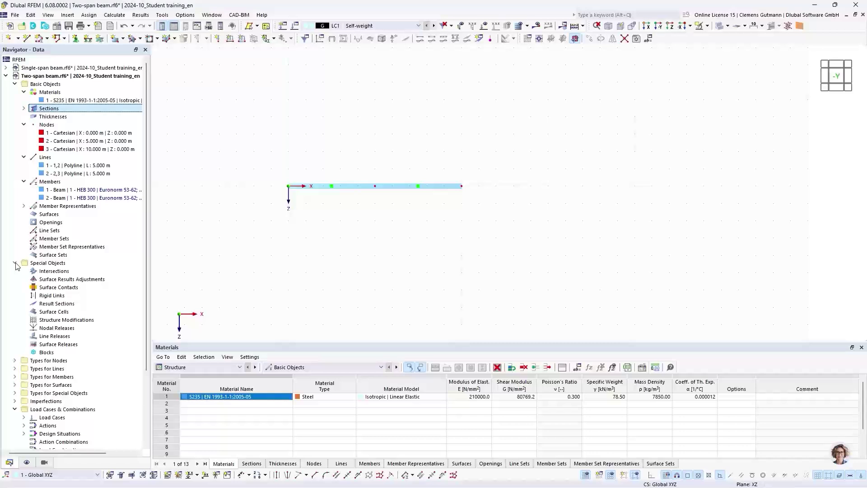
click(15, 264)
click(15, 271)
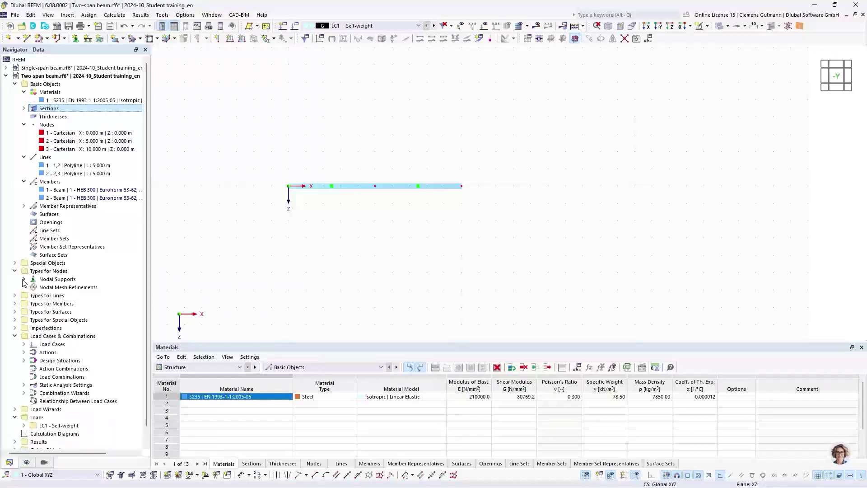
click(23, 279)
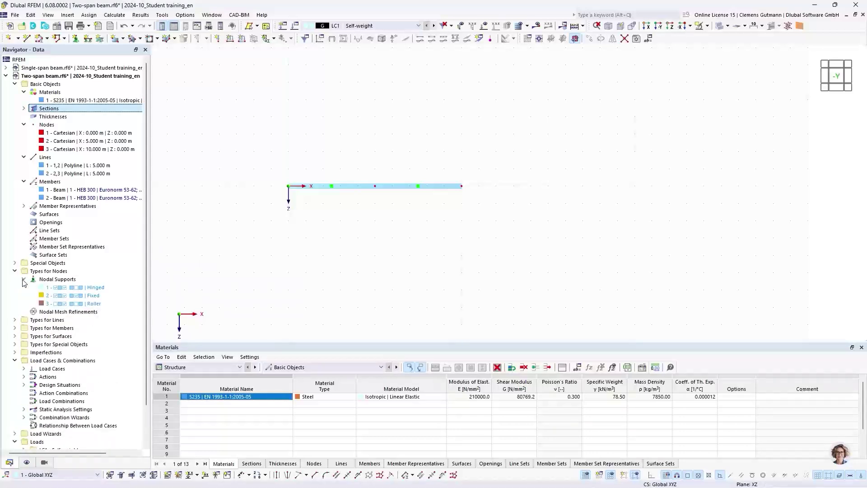
right_click(65, 290)
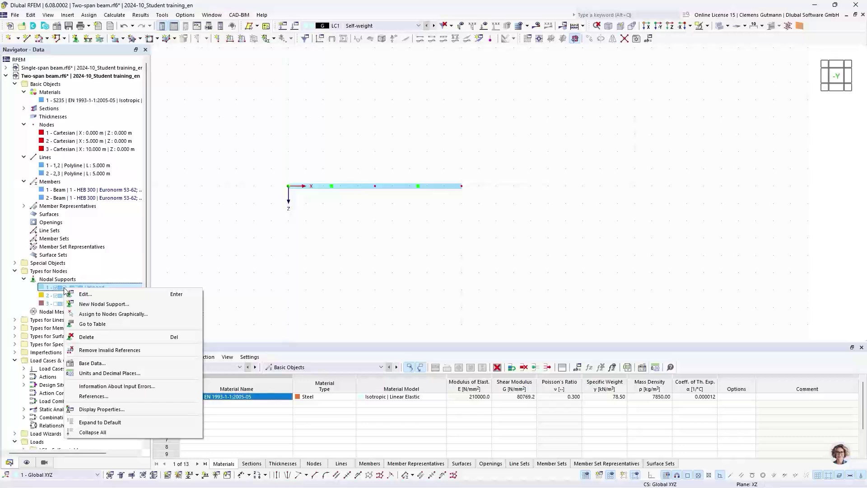
click(93, 314)
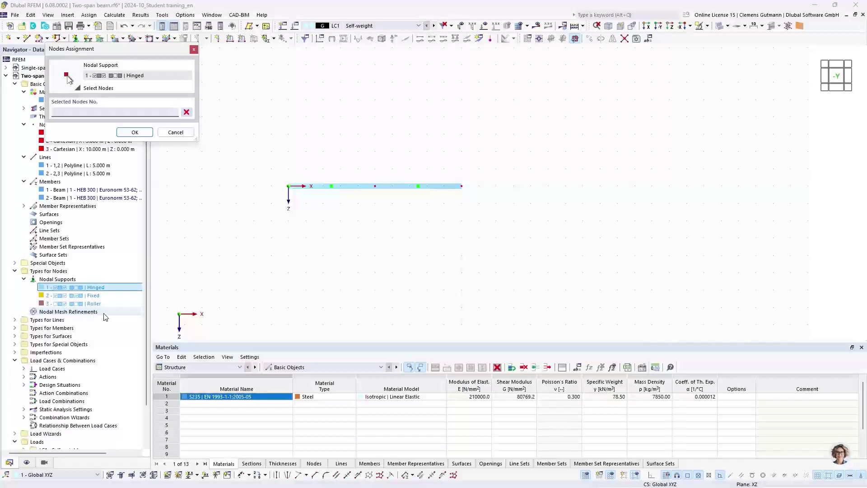
click(288, 186)
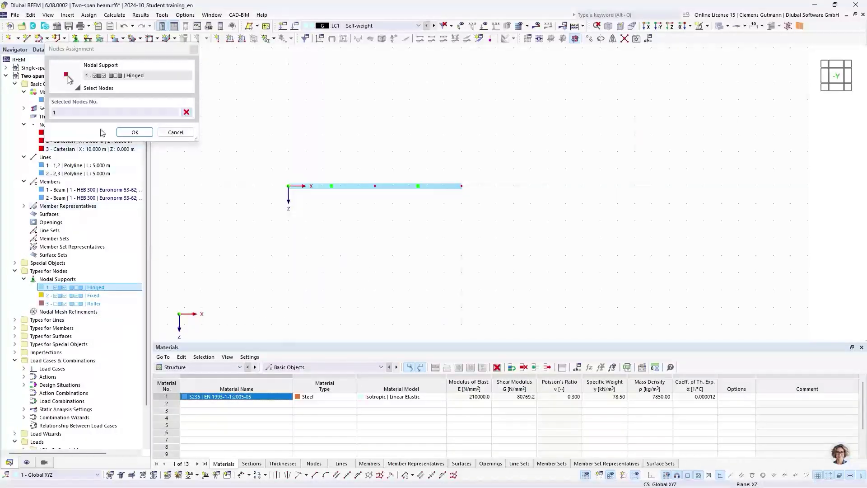
click(134, 132)
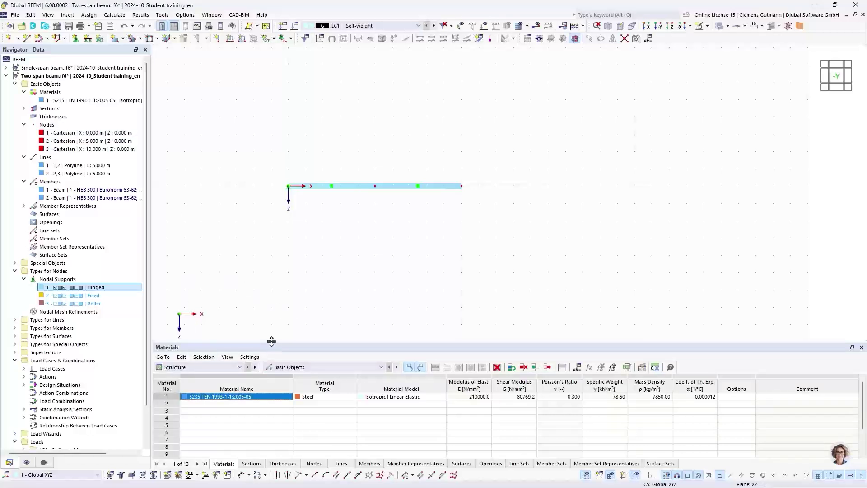
Assign the predefined Roller nodal support to nodes 2 and 3 in the nodal supports table
drag(271, 341, 255, 256)
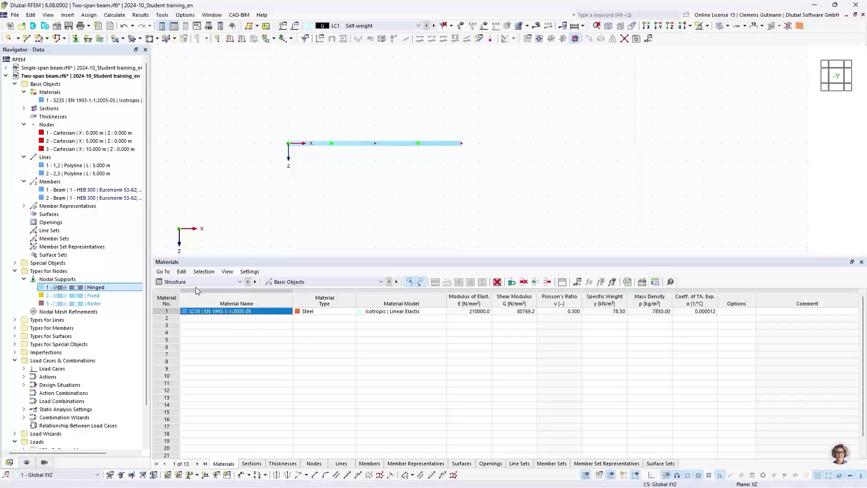
click(287, 282)
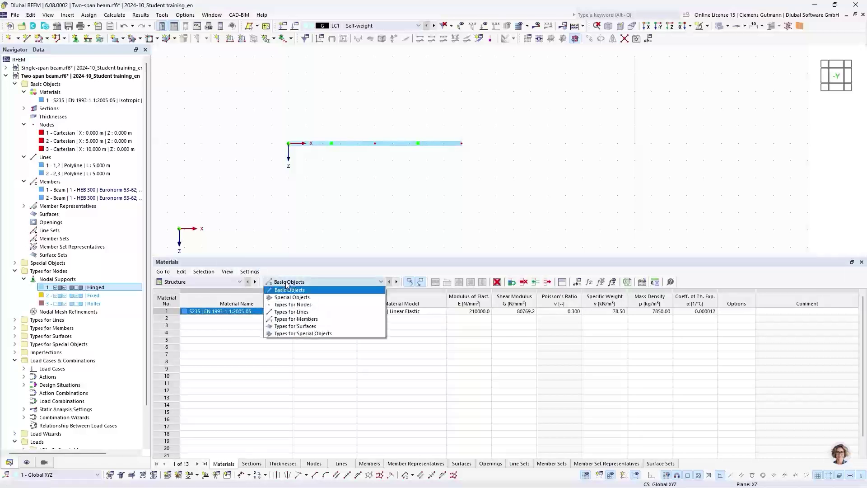
click(302, 306)
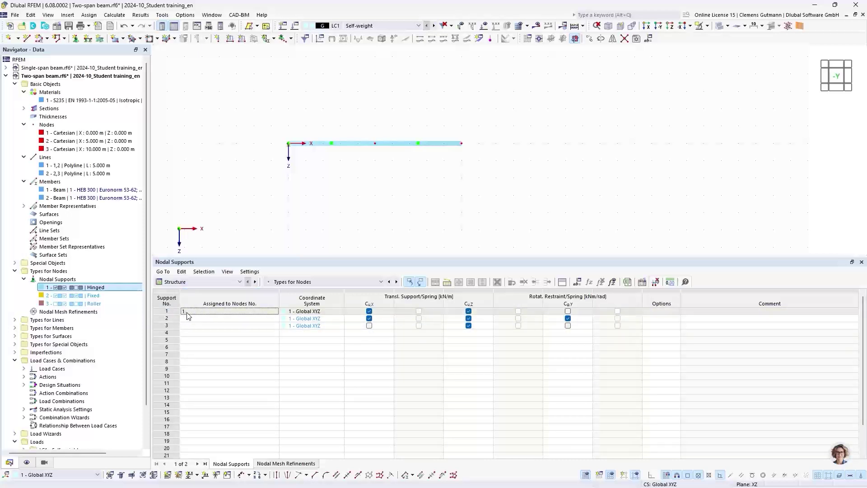
click(167, 312)
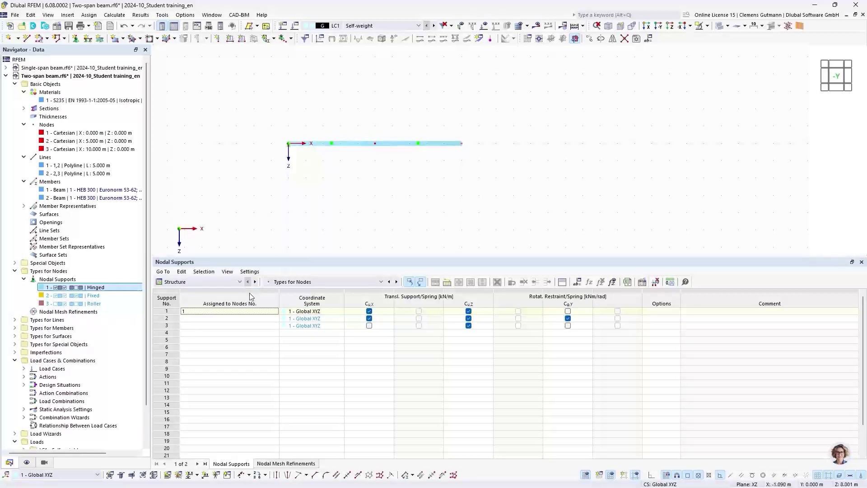
click(207, 326)
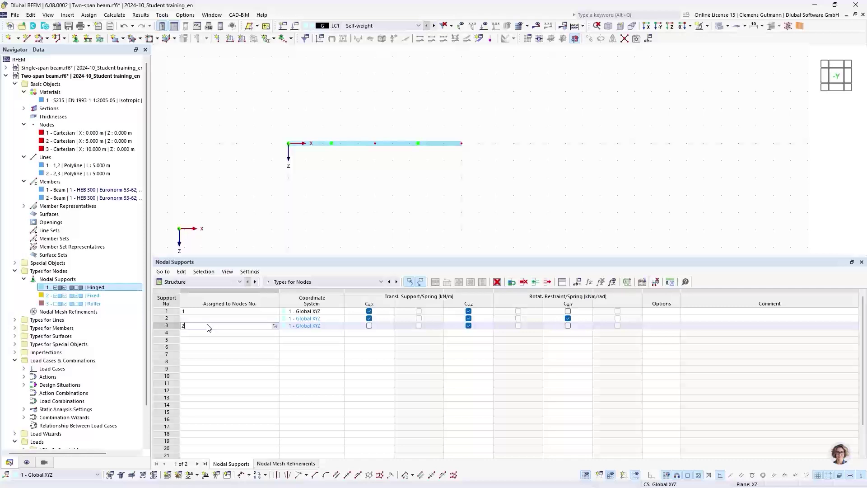
text(2,3)
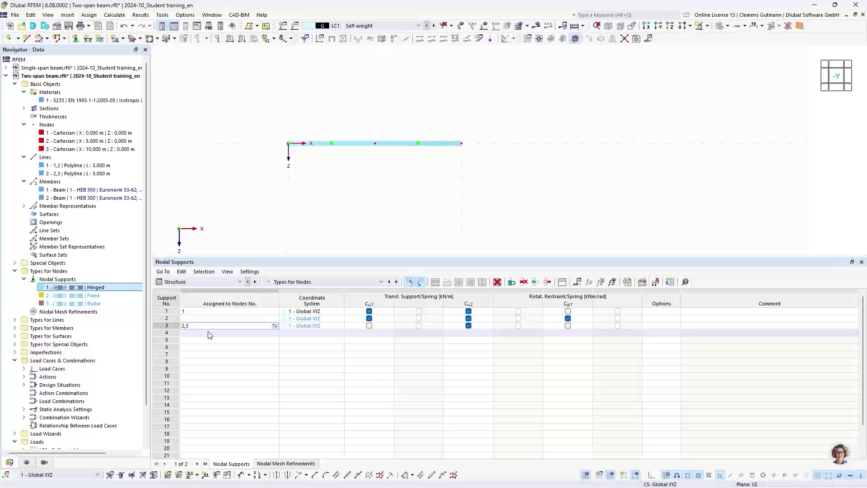
click(210, 333)
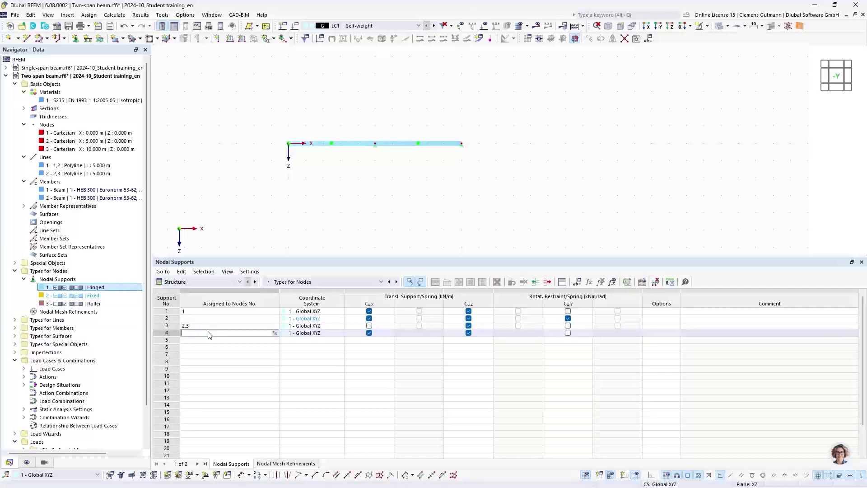
Enlarge the displayed size of the nodal support symbols on the beam
scroll(397, 144, up, 3)
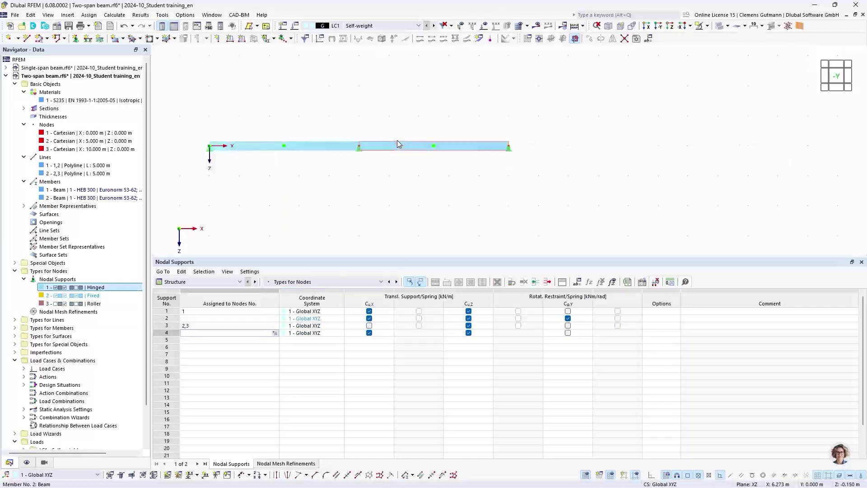
scroll(397, 141, up, 1)
middle_drag(351, 201, 392, 210)
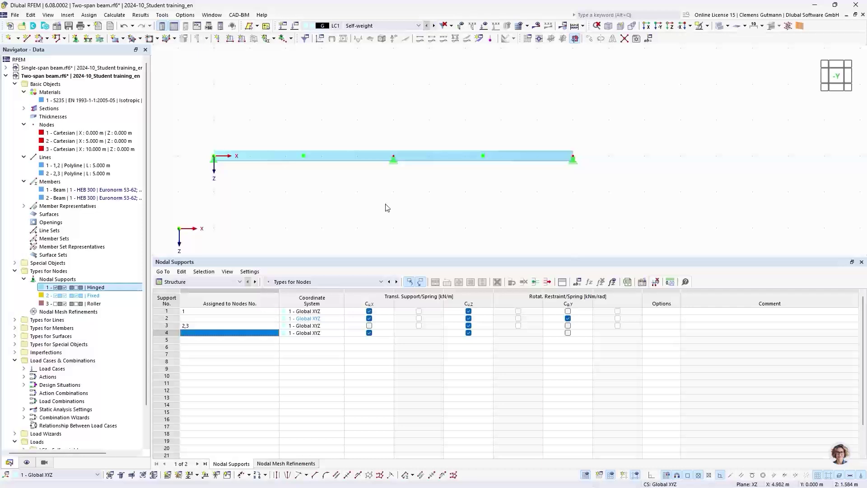
mouse_move(393, 168)
right_click(393, 167)
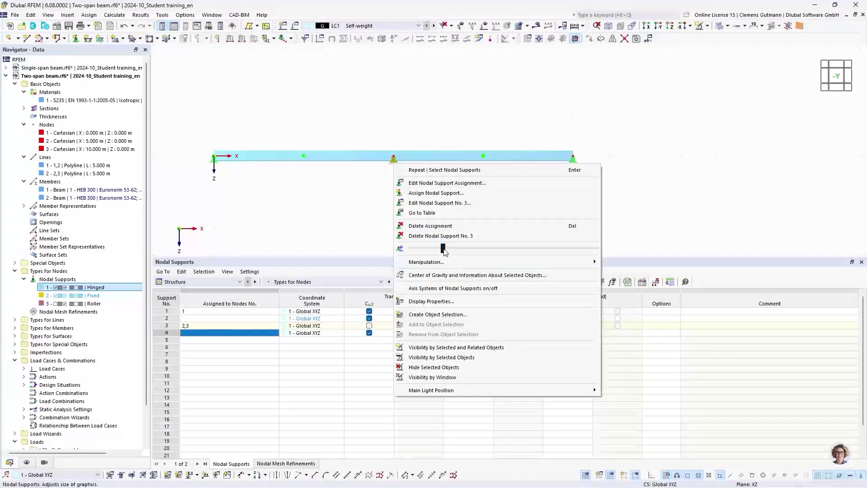
drag(443, 248, 493, 252)
click(373, 208)
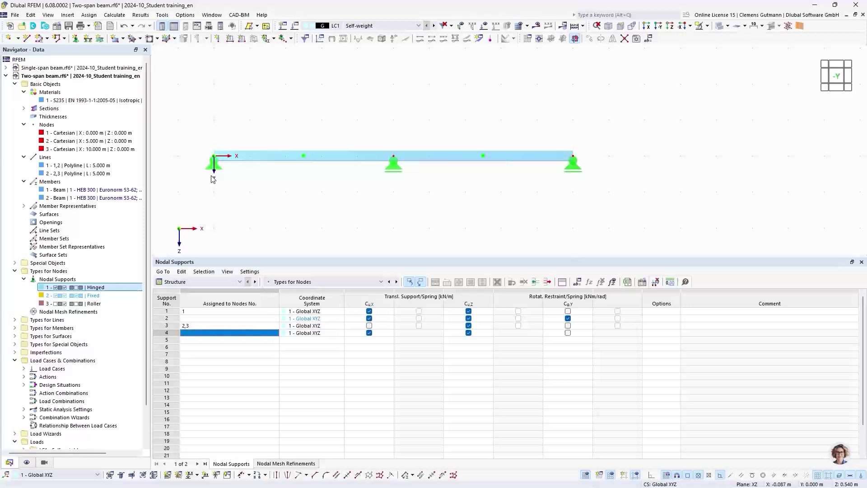
Open the load cases and combinations settings and review the classification standard and combination wizard options
scroll(51, 298, down, 2)
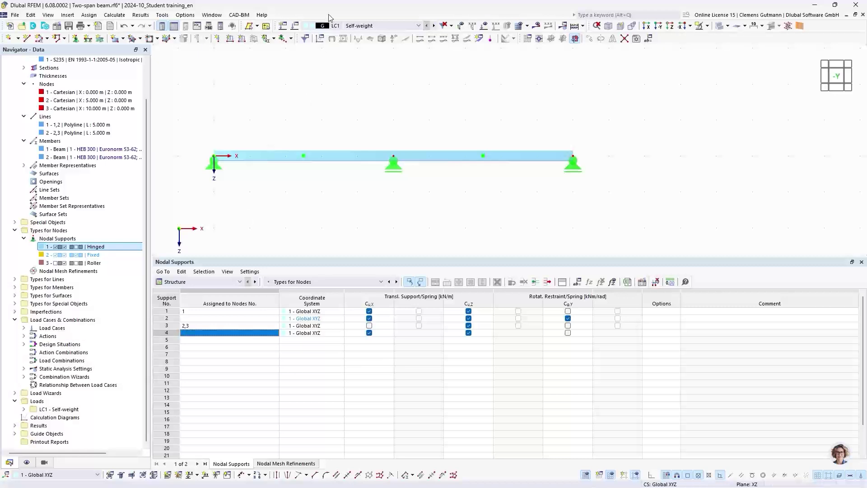
click(295, 26)
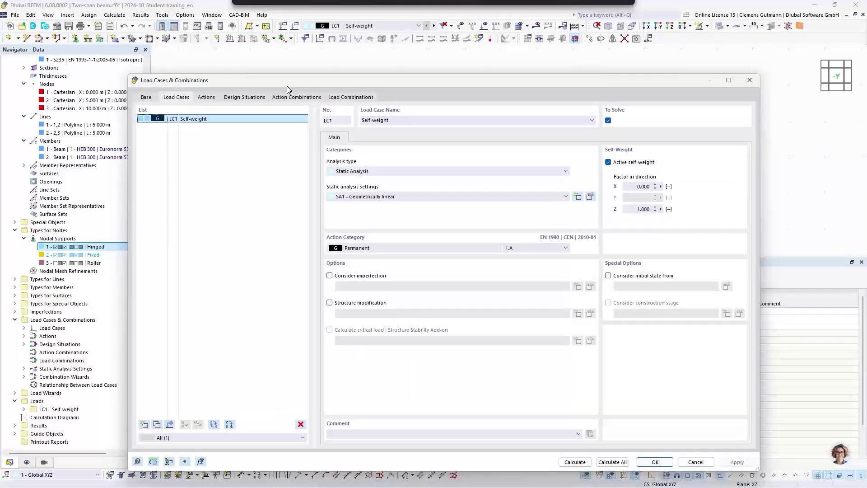
drag(286, 86, 276, 69)
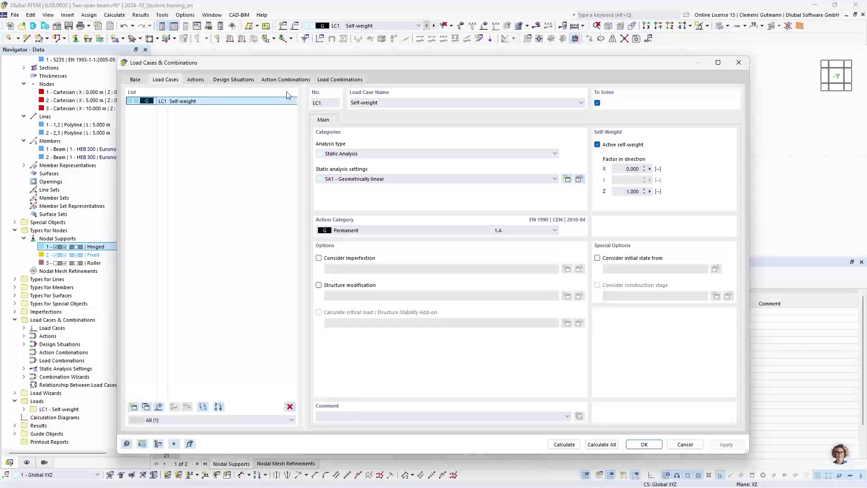
click(136, 80)
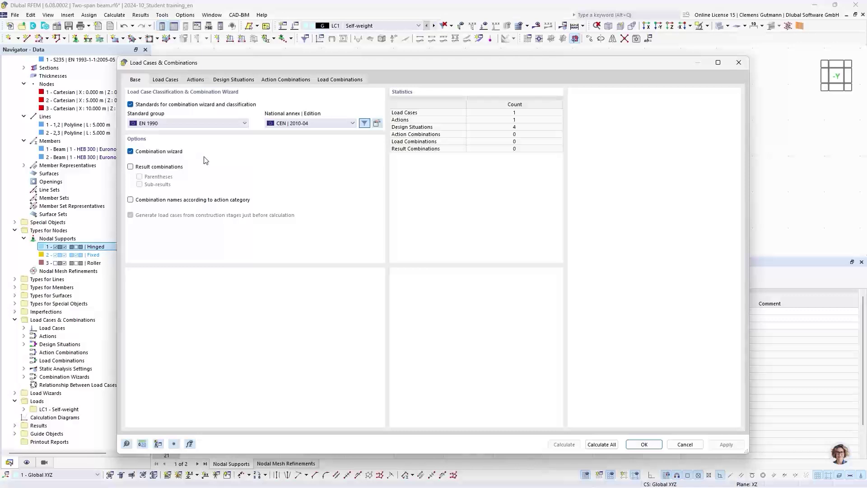
Create a load case named Imposed load left with the action category Imposed loads - category A: domestic, residential areas
click(170, 80)
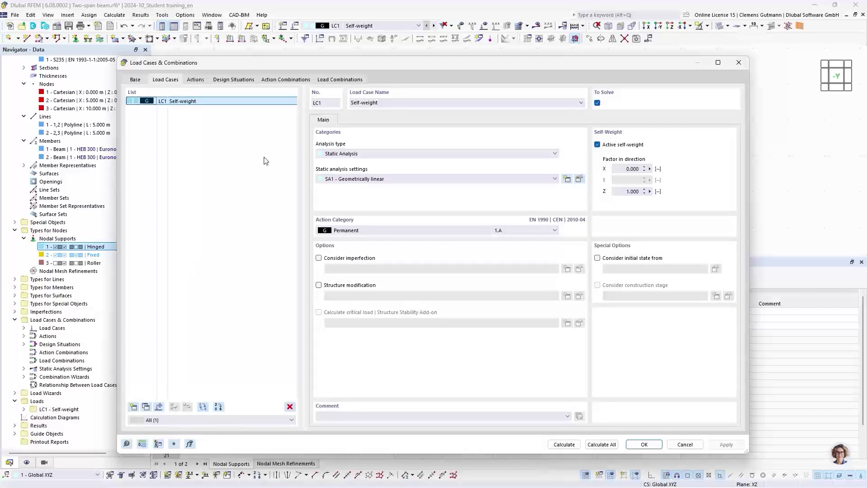
click(133, 407)
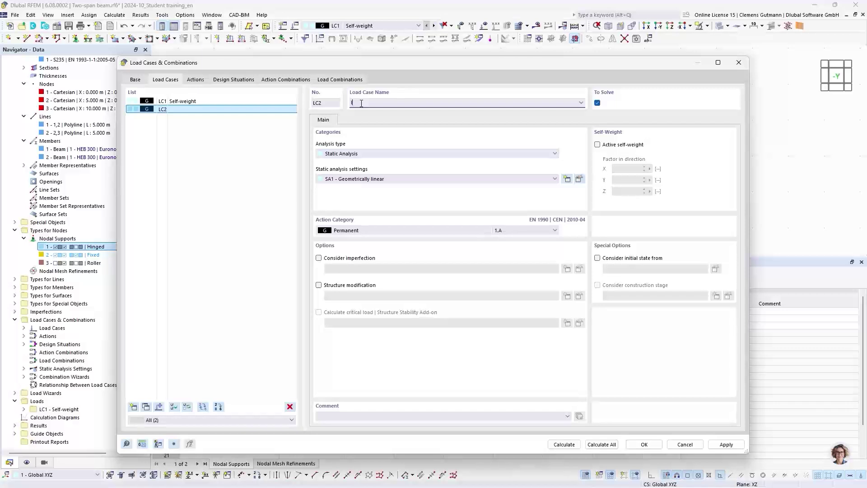
text(Imposed load left)
key(Tab)
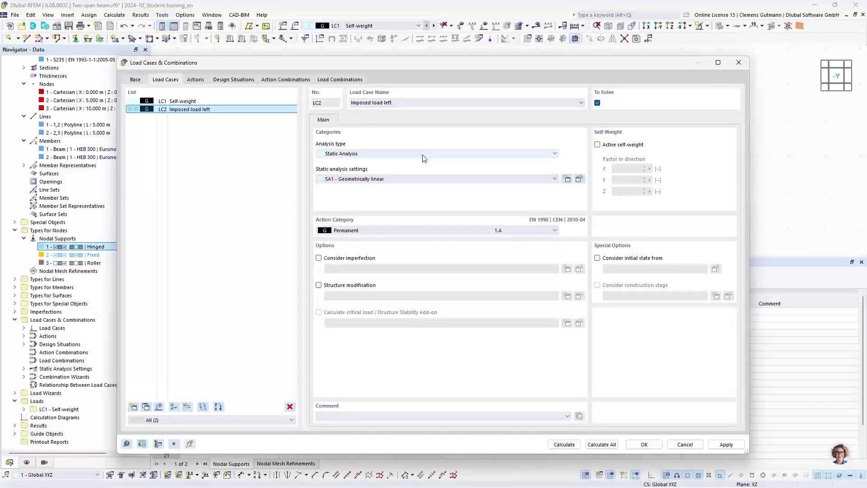
click(355, 231)
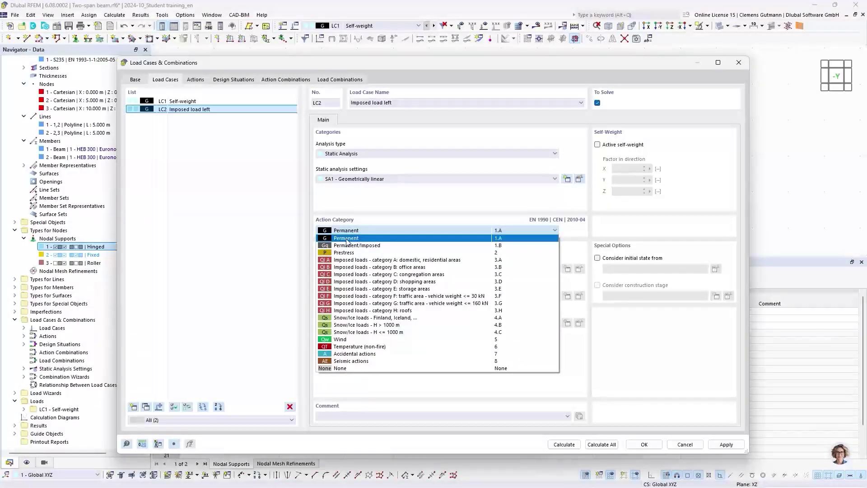
click(355, 262)
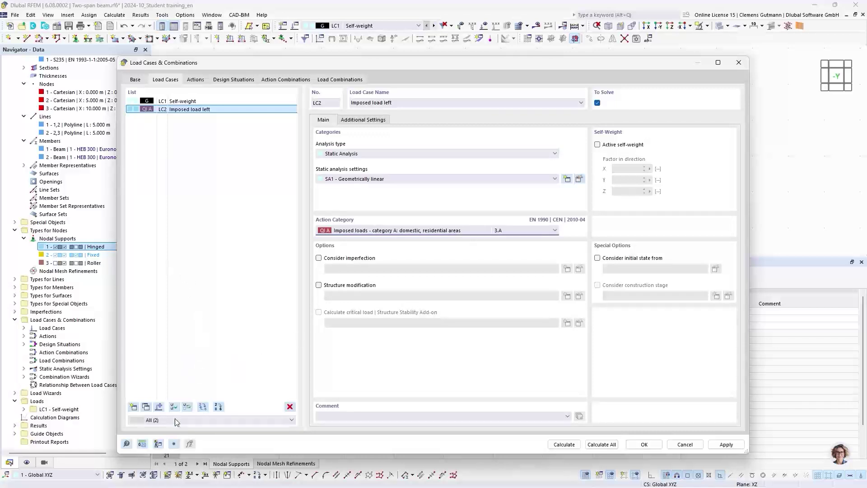
Copy the Imposed load left load case and rename the copy Imposed load right
click(146, 406)
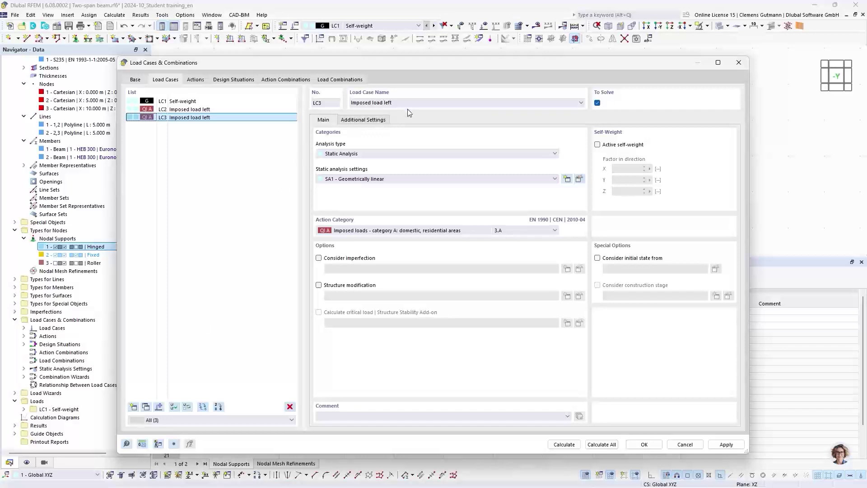
double_click(392, 103)
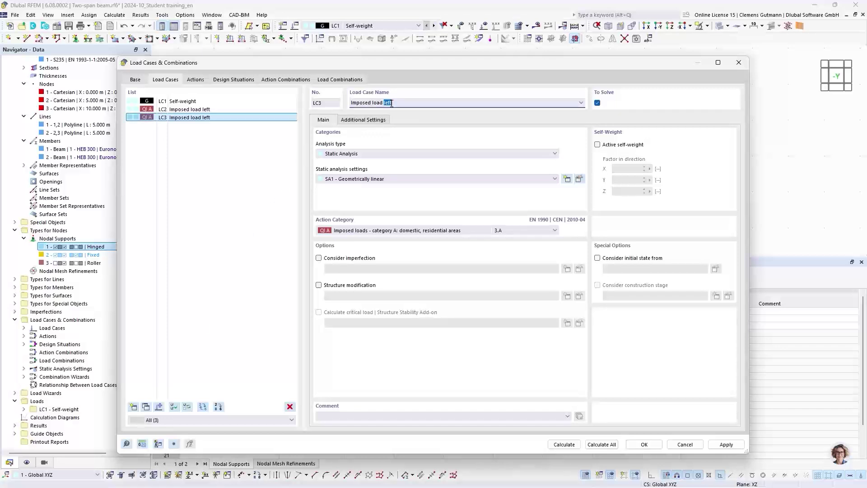
text(right)
key(Return)
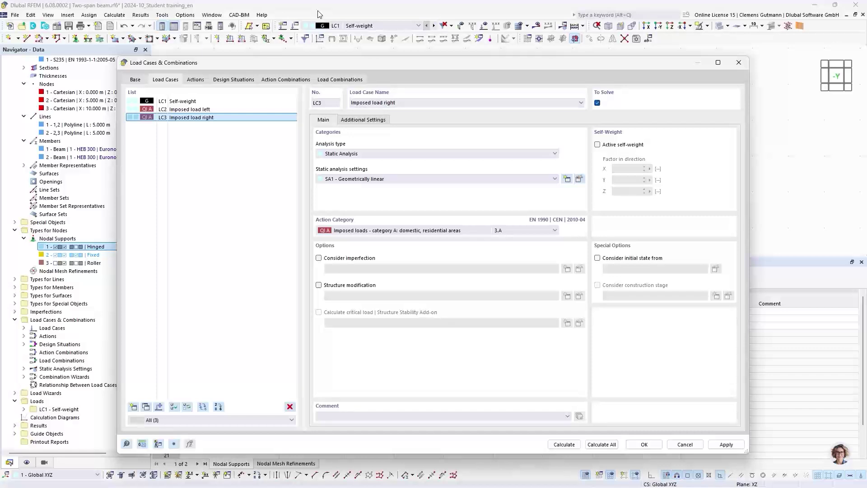
Review the assigned load cases and action type settings of the permanent and category A imposed load actions
click(195, 80)
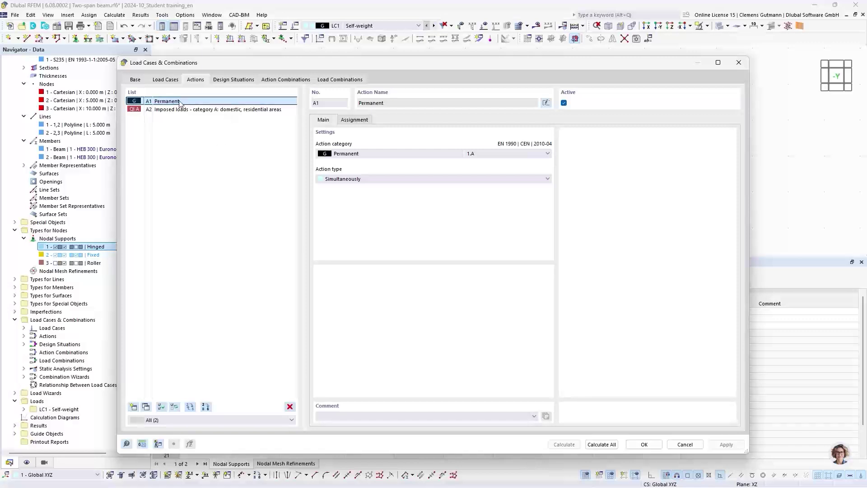
click(353, 121)
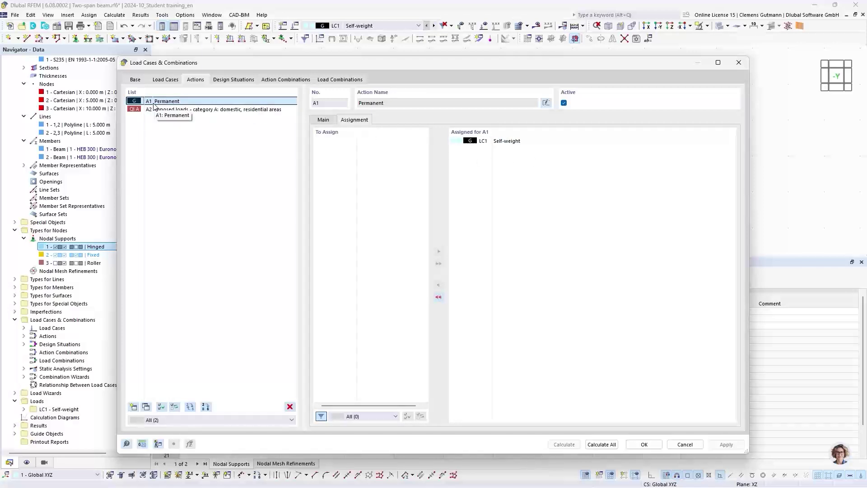
click(167, 111)
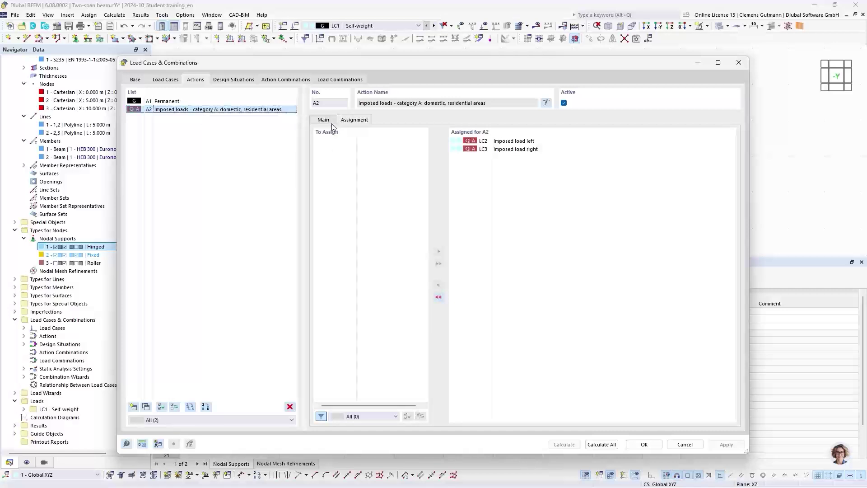
click(328, 124)
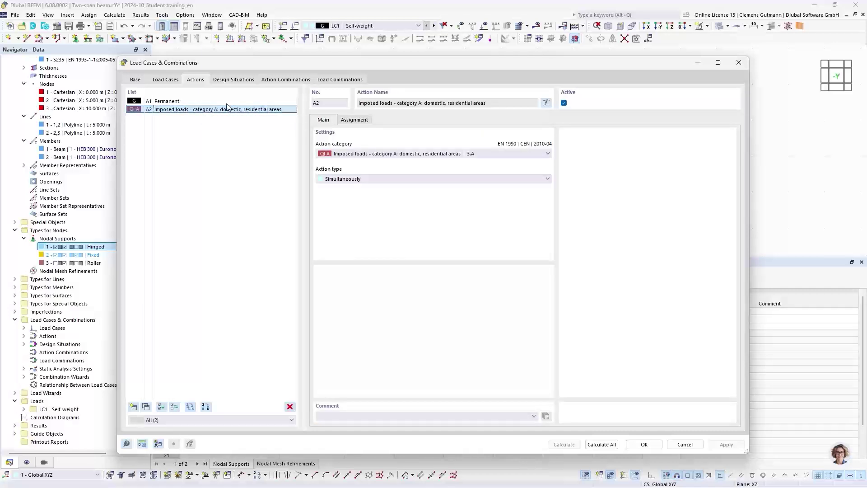
click(180, 101)
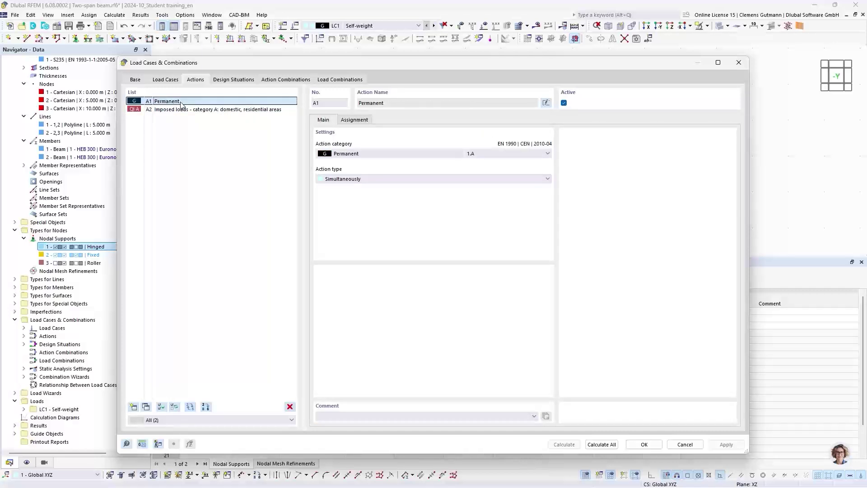
Review the available action type options for the Permanent action, keeping Simultaneously
click(347, 181)
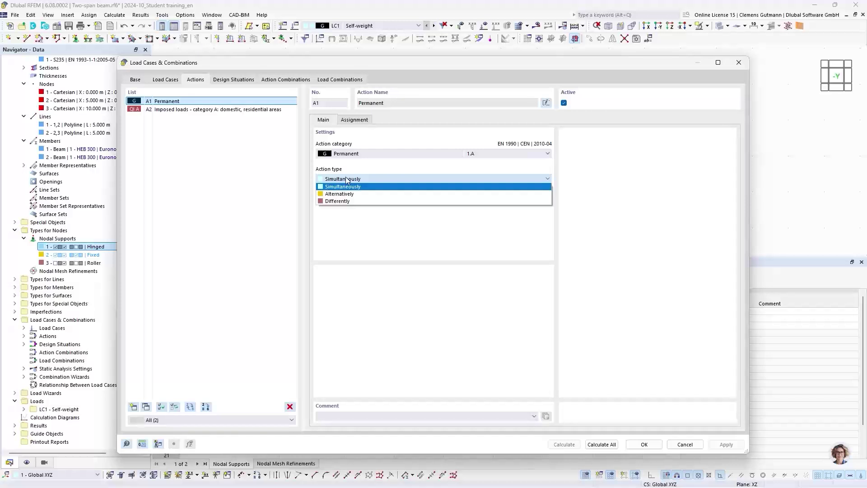
click(346, 180)
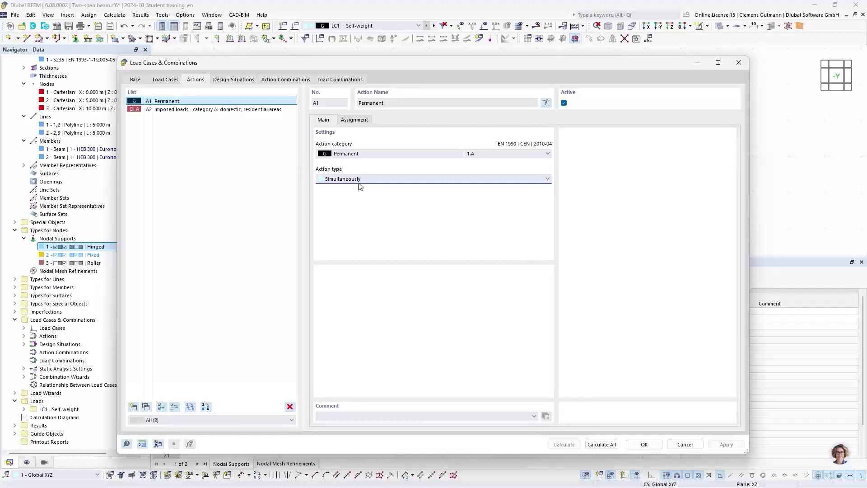
click(355, 181)
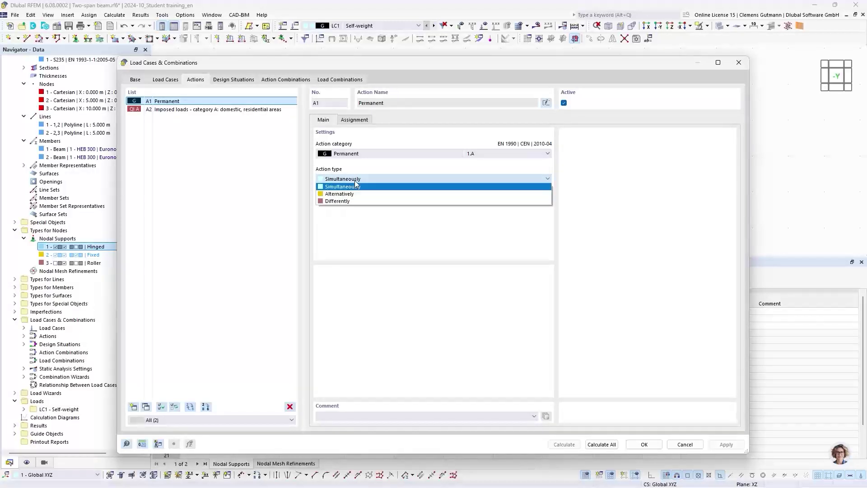
click(355, 183)
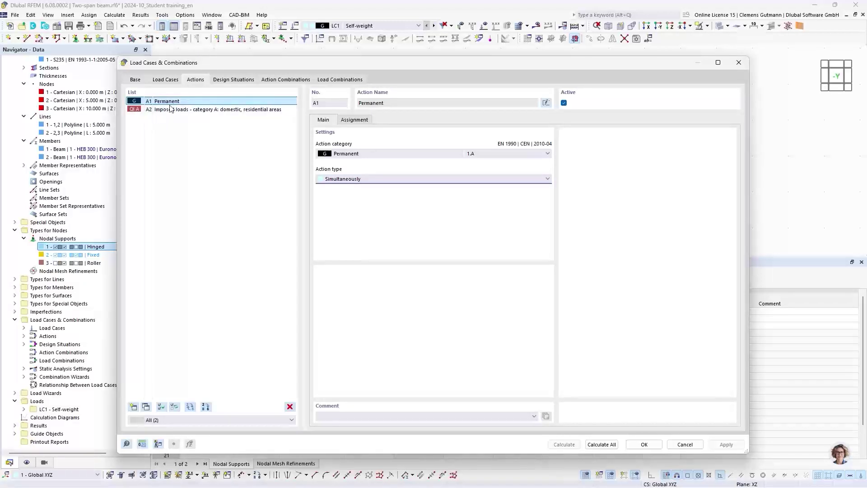
Compare the load cases assigned to both actions and inspect the action type options of the category A imposed loads
click(355, 121)
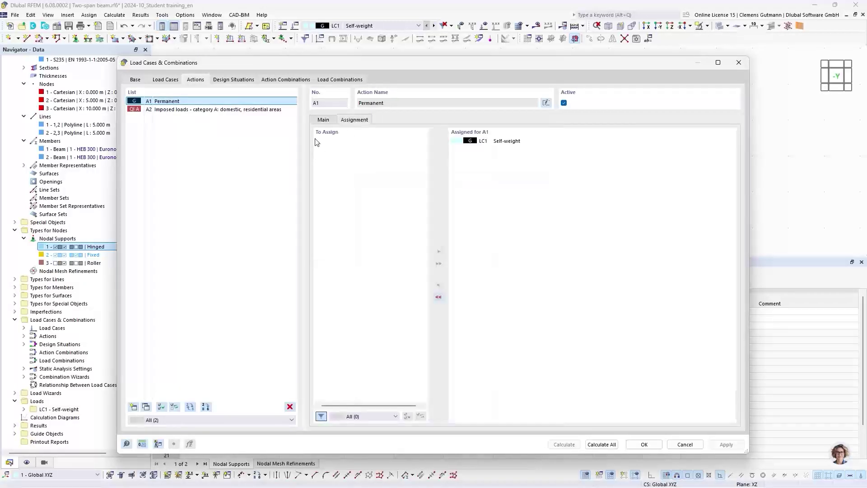
click(176, 109)
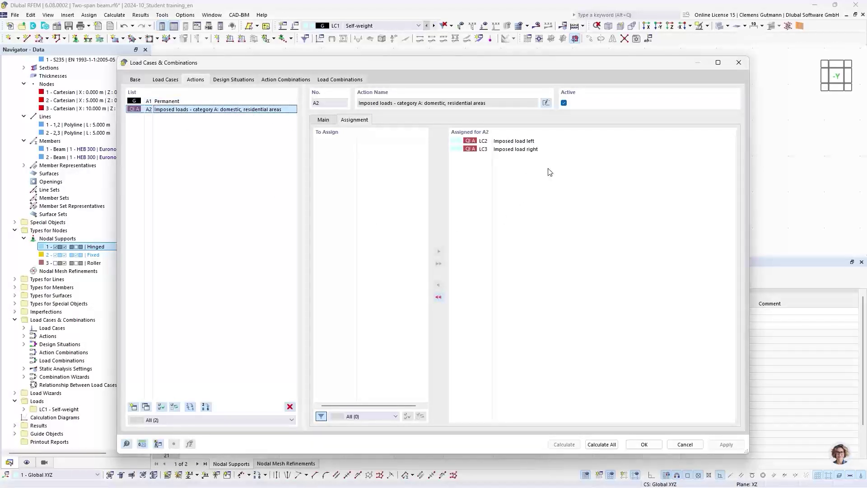
click(332, 121)
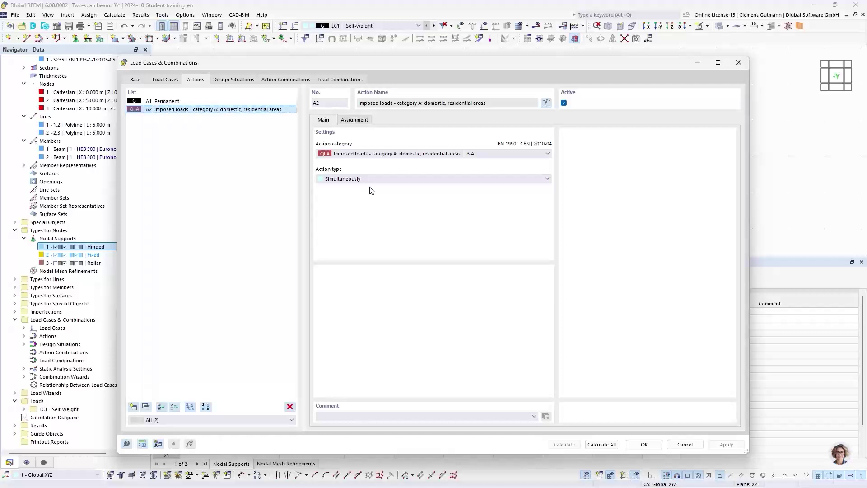
click(379, 178)
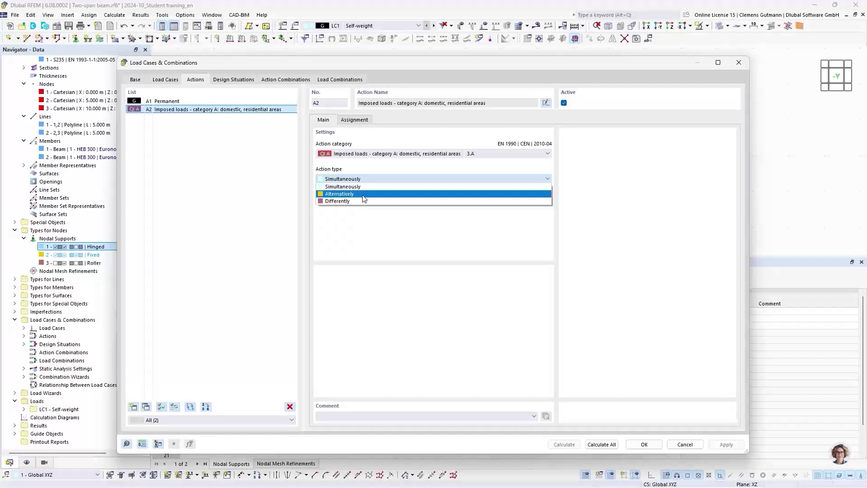
click(373, 187)
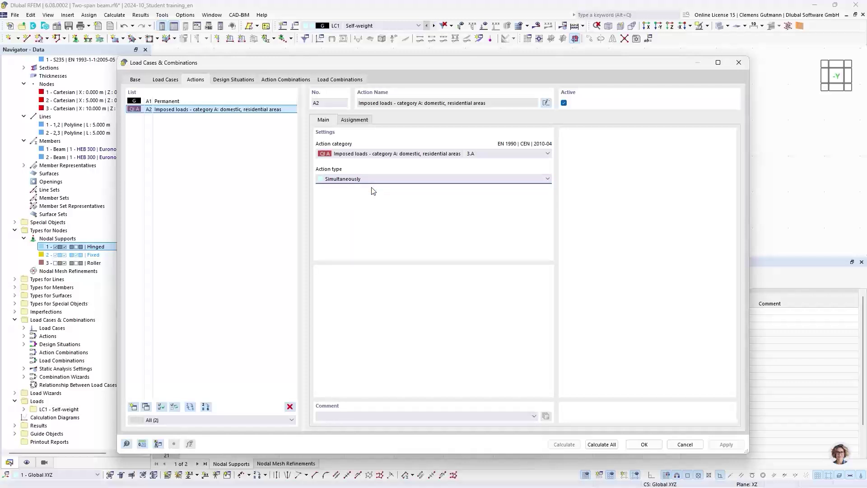
Review the design situations and examine the generated action combinations for the ULS and SLS characteristic situations
click(234, 81)
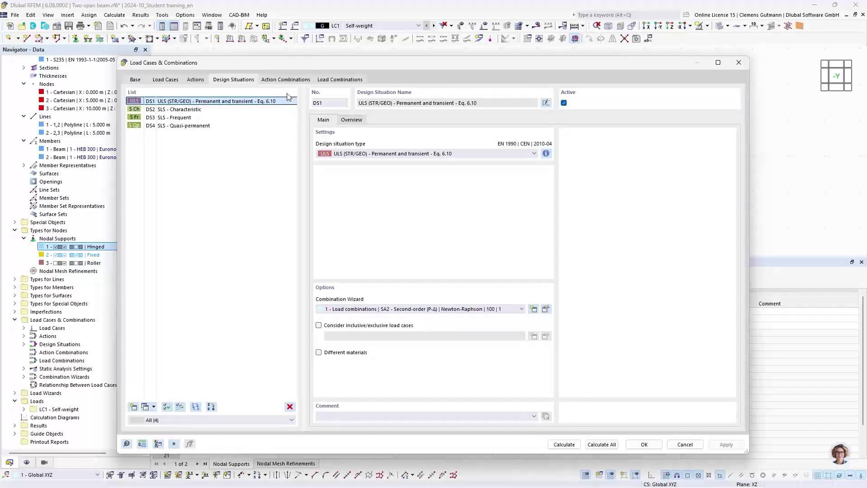
click(292, 81)
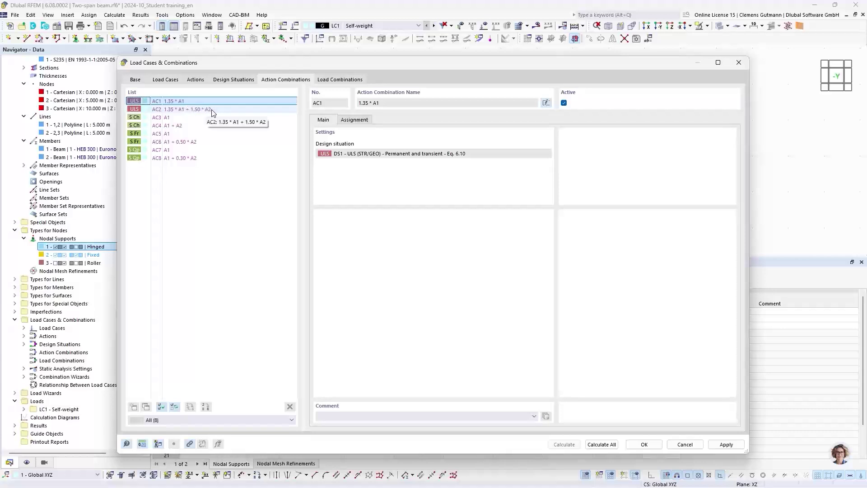
click(168, 118)
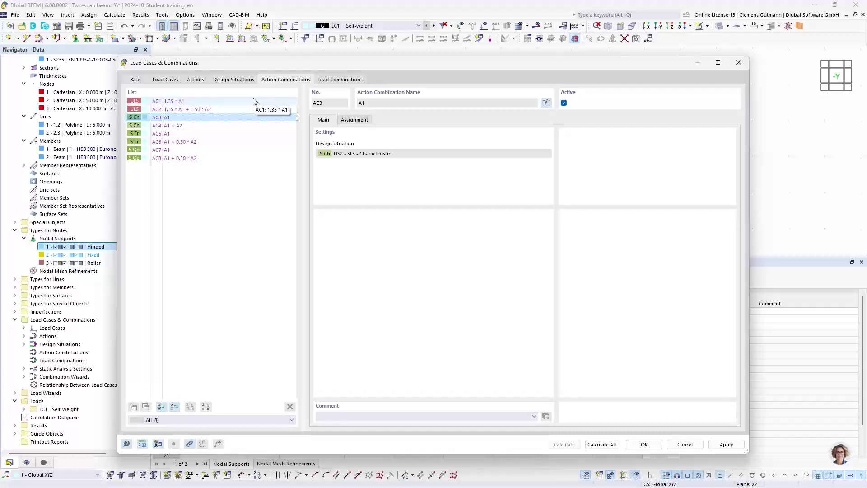
Examine the load cases and factors assigned to the ULS load combinations CO1 to CO4
click(340, 79)
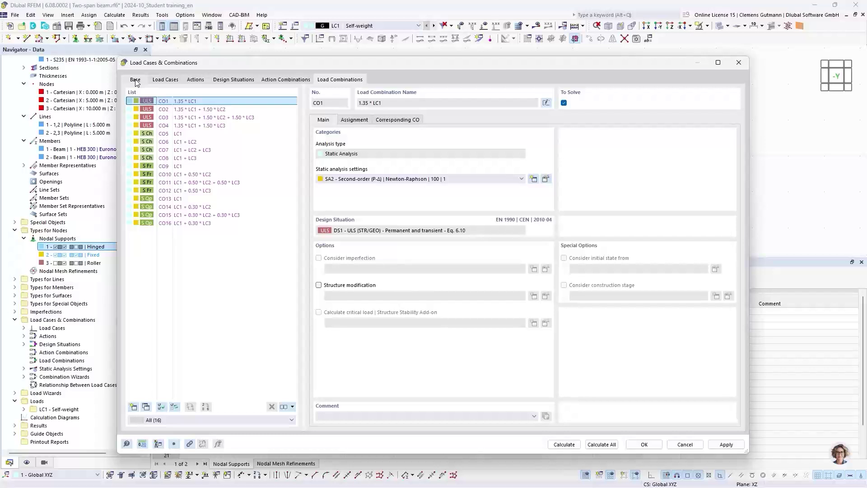
click(355, 120)
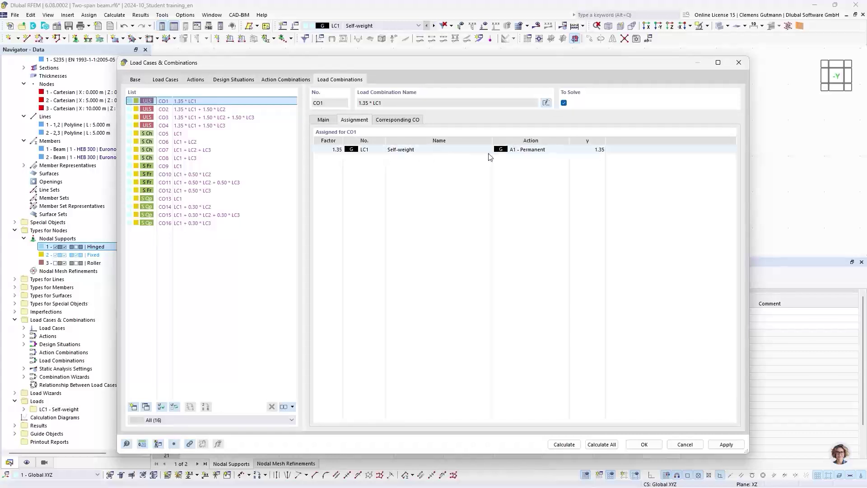
click(198, 111)
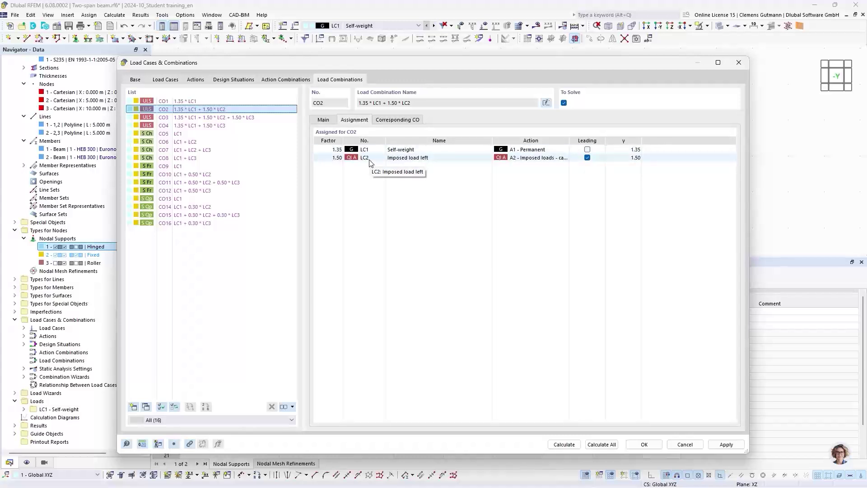
click(204, 119)
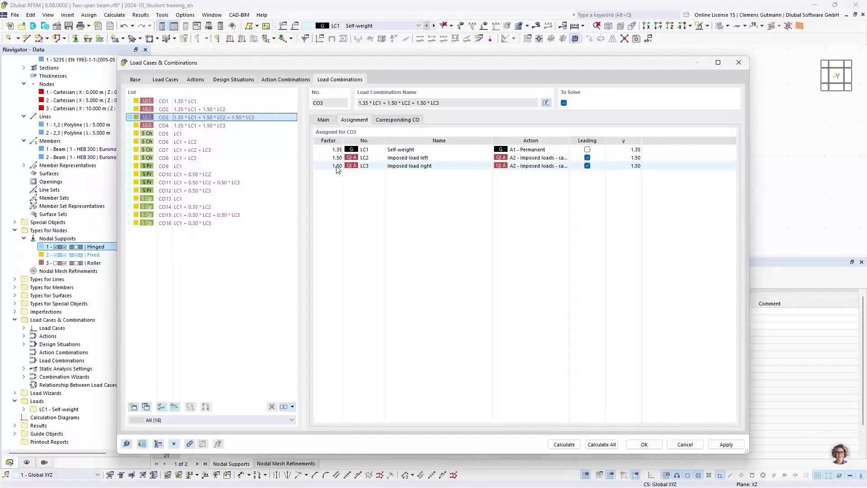
click(218, 126)
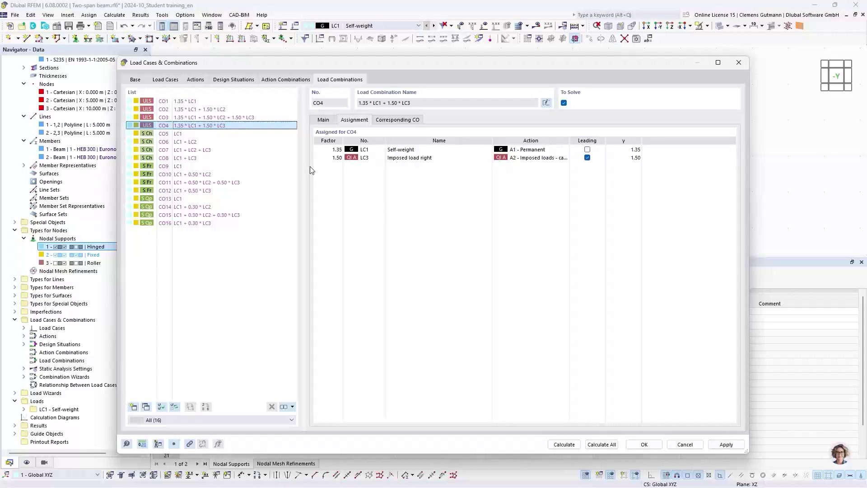
Try the Alternatively action type for the category A imposed loads and check the regenerated load combinations
click(199, 81)
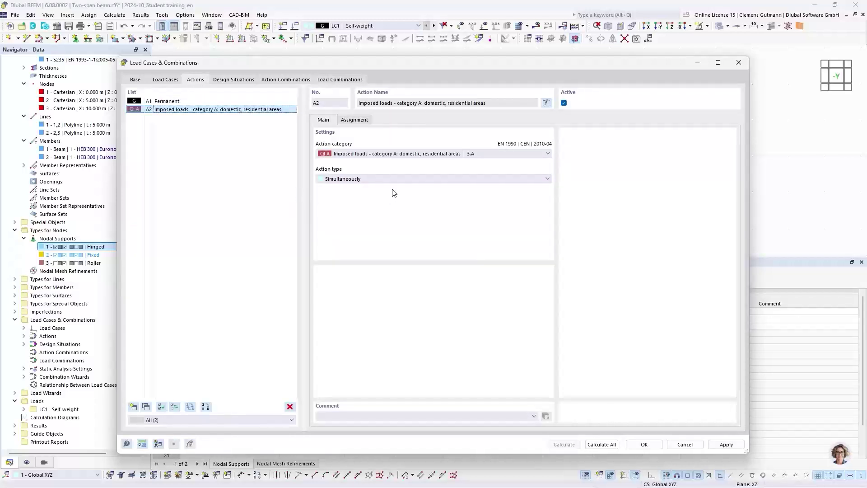
click(346, 179)
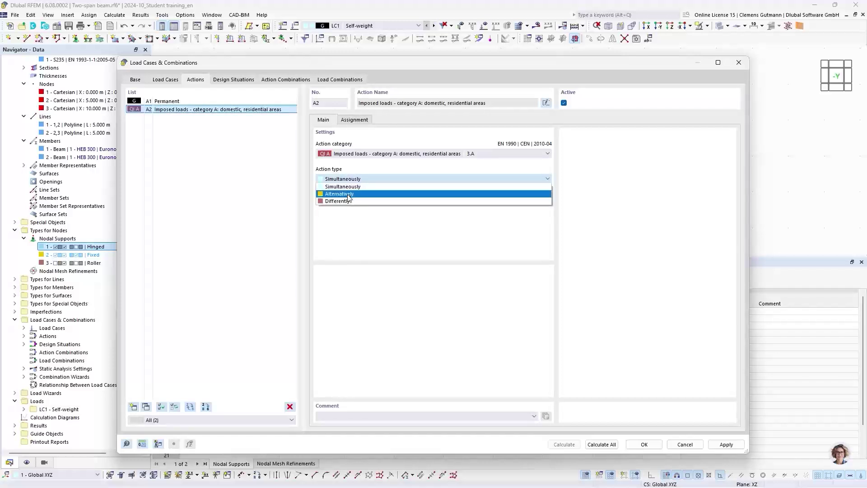
click(348, 195)
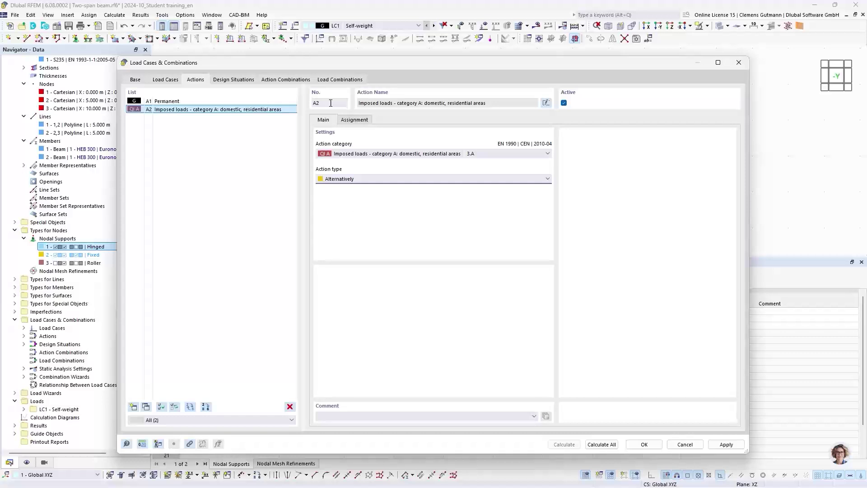
click(324, 81)
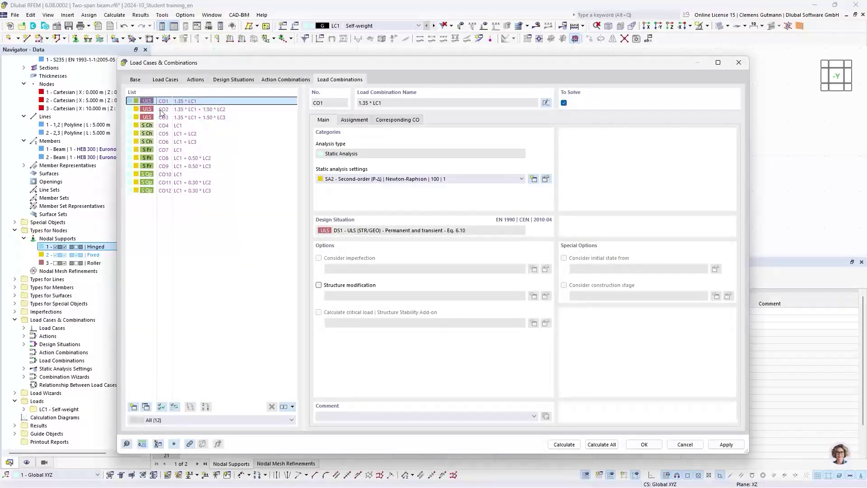
click(224, 109)
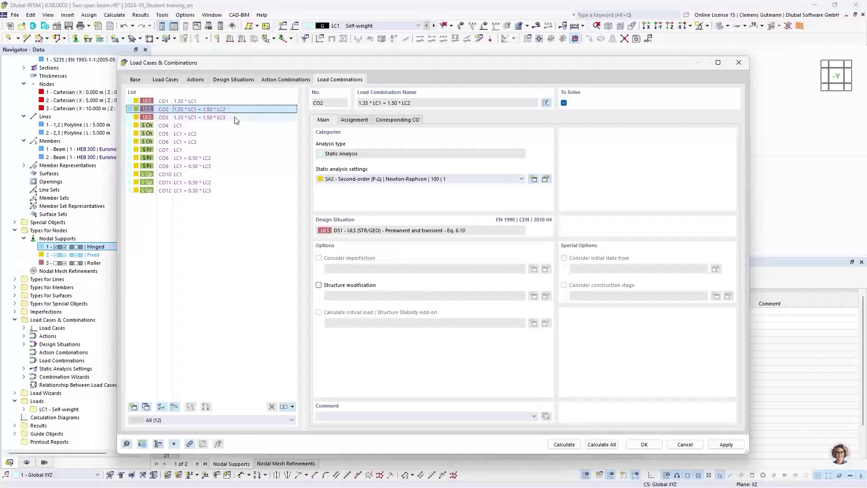
click(356, 120)
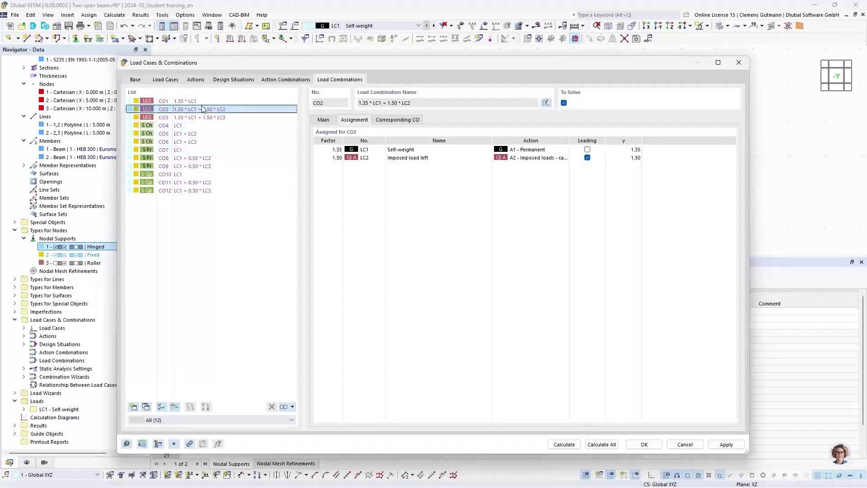
Set the category A imposed loads' action type back to Simultaneously and check load combination CO3
click(195, 80)
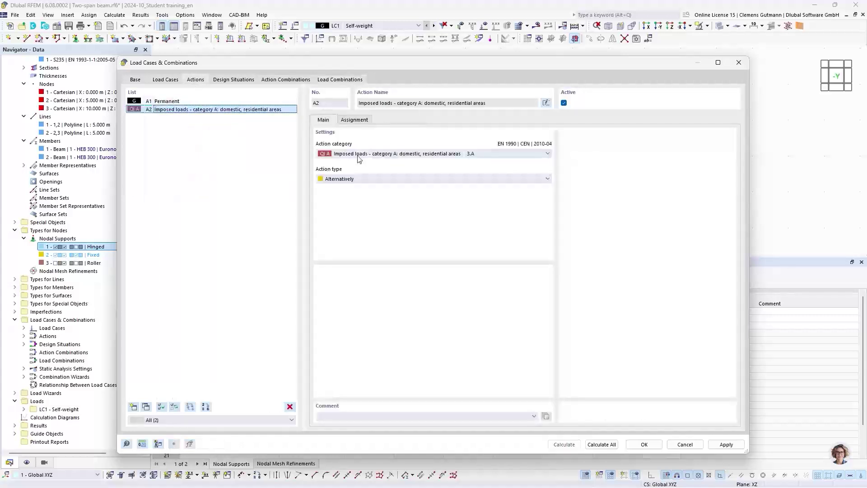
click(360, 179)
click(343, 194)
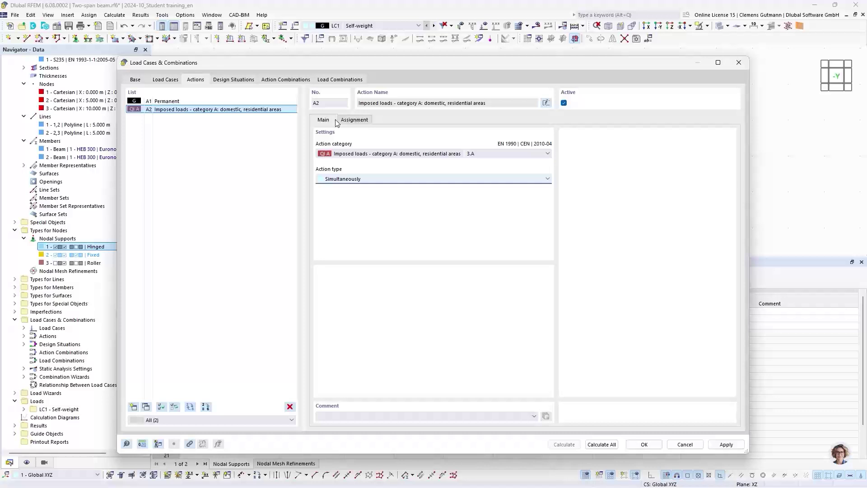
click(327, 81)
click(236, 117)
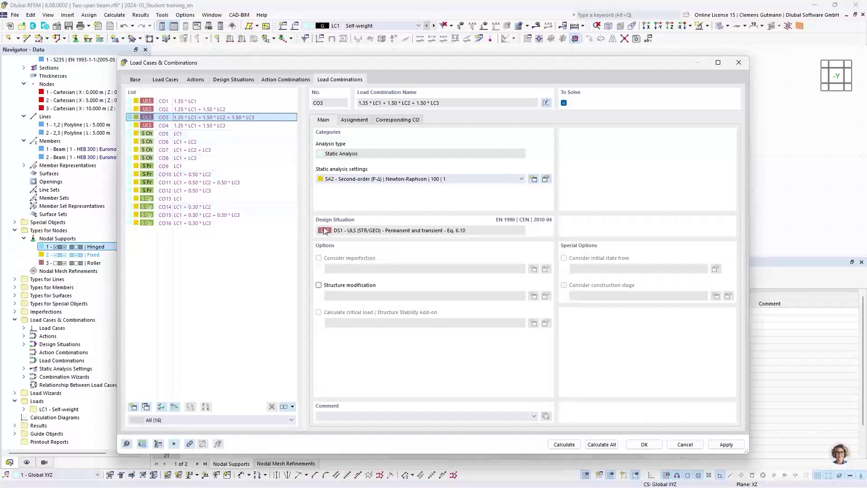
Go through the ULS load combinations CO1 to CO4 and accept the load cases and combinations settings
click(183, 102)
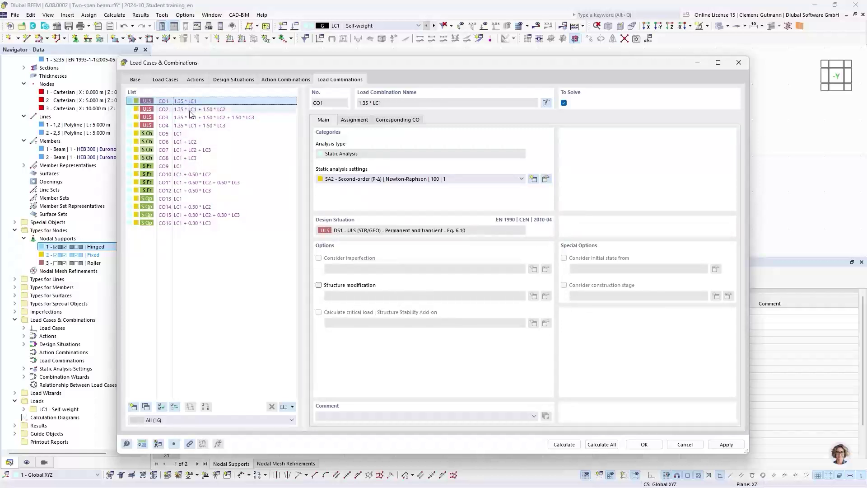
click(189, 110)
click(193, 118)
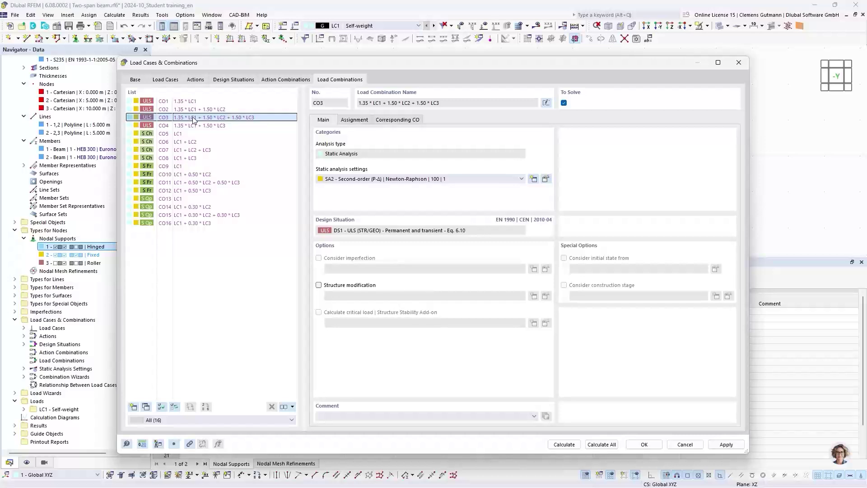
click(197, 126)
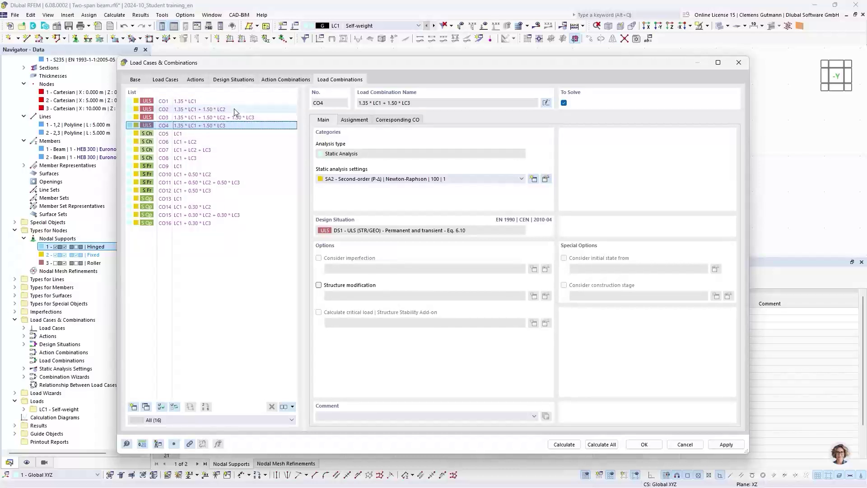
click(644, 447)
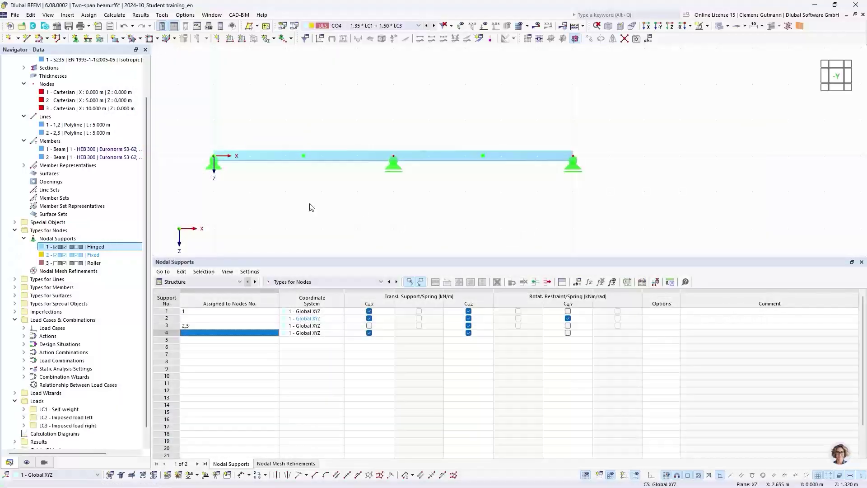
Create a uniform member force load in load case LC1 - Self-weight and assign it to beam members 1 and 2
scroll(86, 329, down, 1)
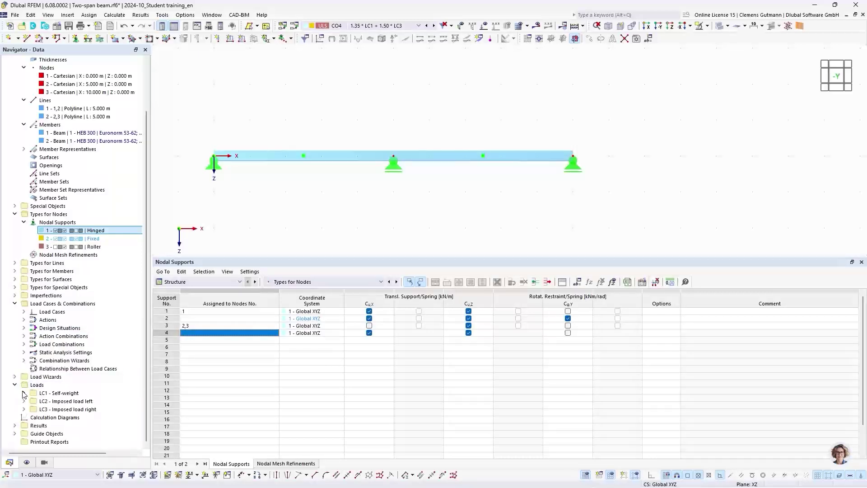
click(242, 41)
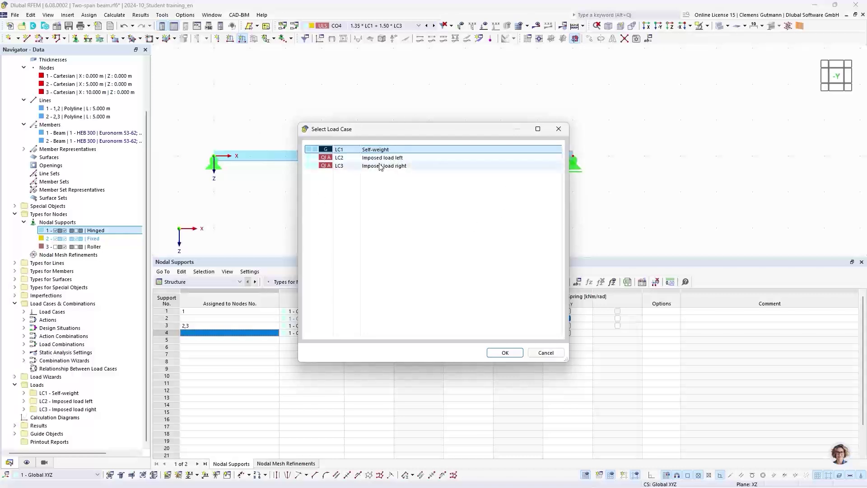
click(505, 353)
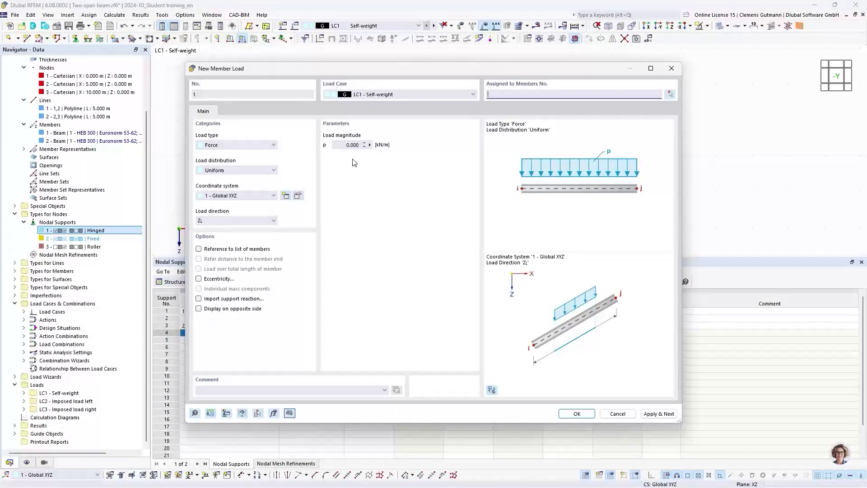
drag(524, 73, 397, 191)
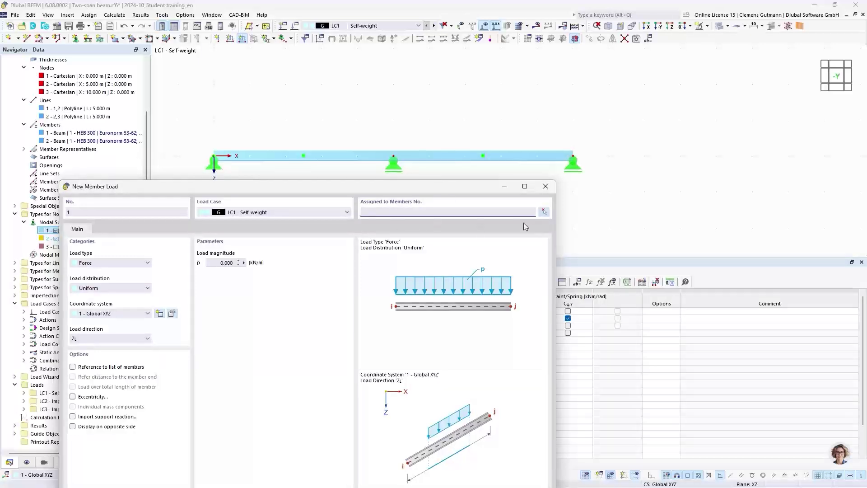
click(547, 215)
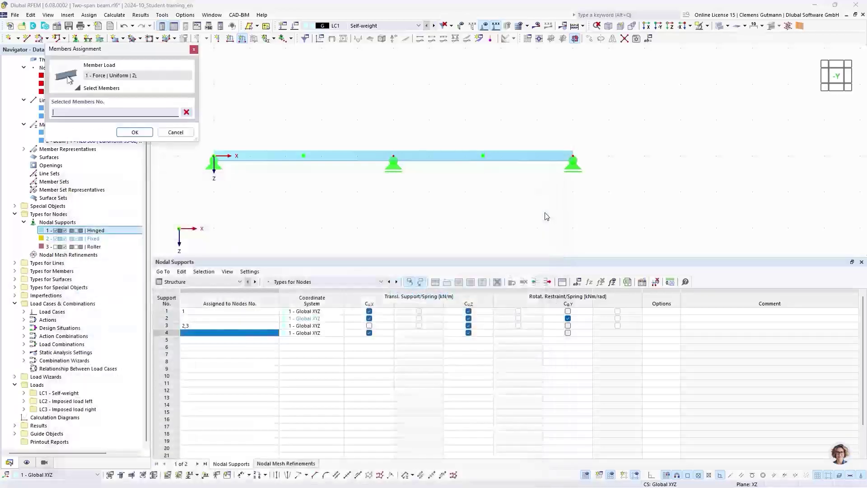
click(280, 158)
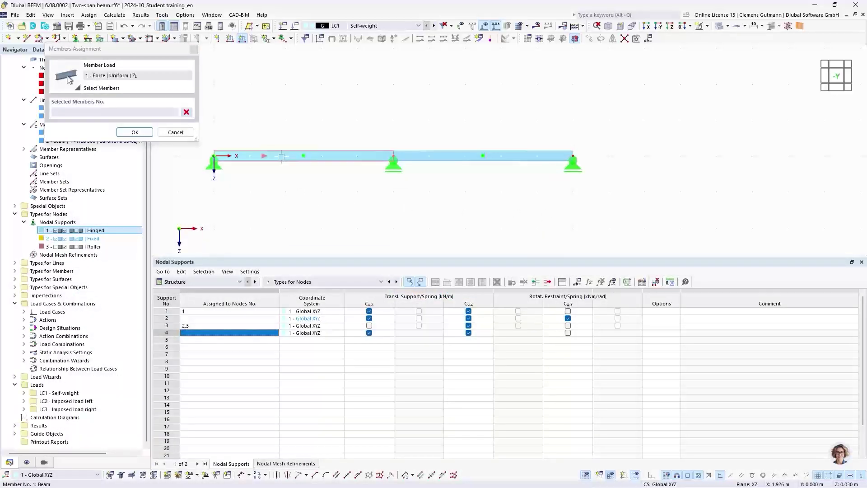
click(447, 158)
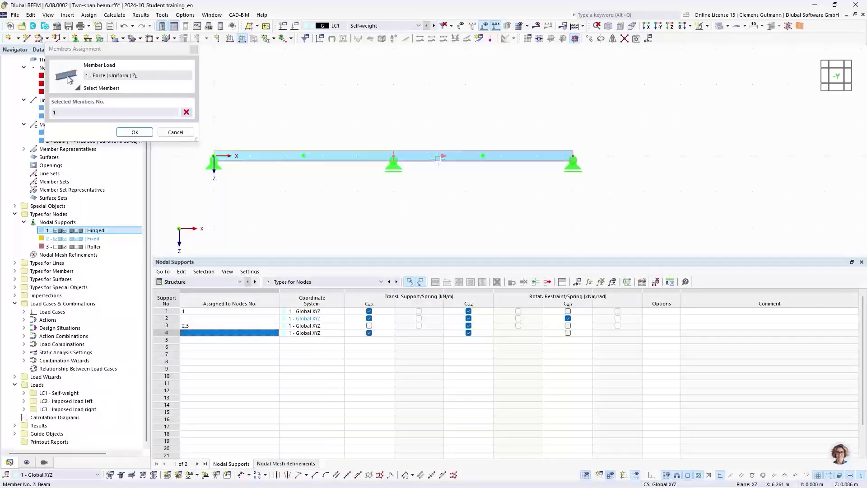
click(127, 133)
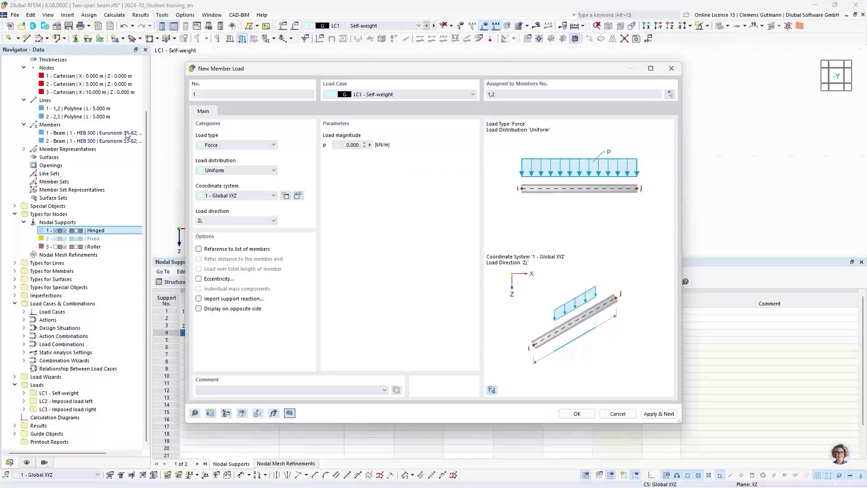
Set the self-weight member load's magnitude to 2.5 kN/m and apply it, continuing with a new member load
click(339, 145)
text(2.5)
key(Tab)
click(659, 413)
Set the new member load to load case LC2 - Imposed load left with 5 kN/m and start picking its members in the model
click(380, 95)
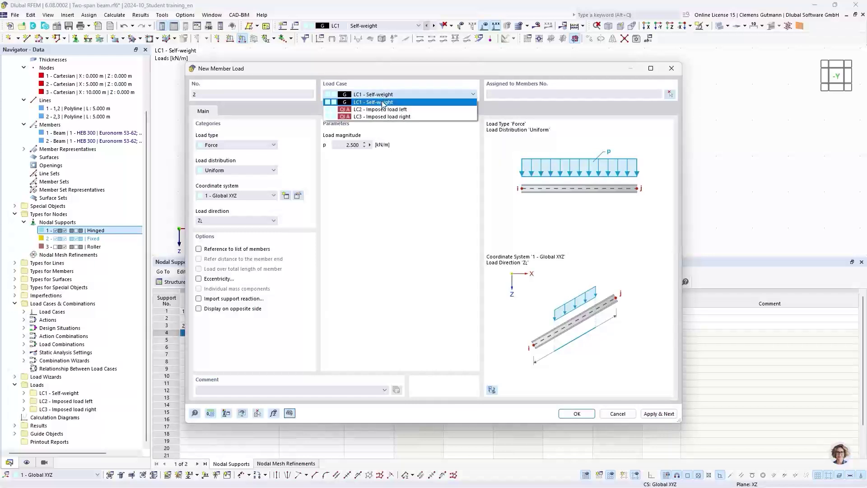
click(386, 110)
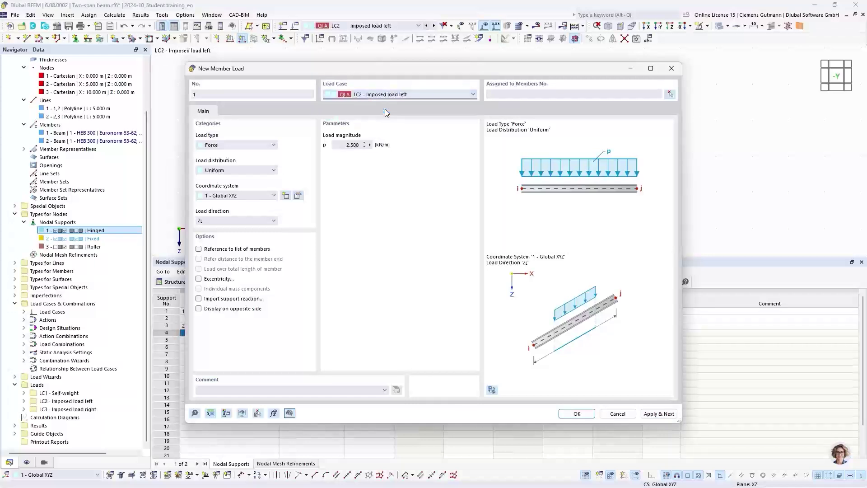
drag(347, 145, 390, 144)
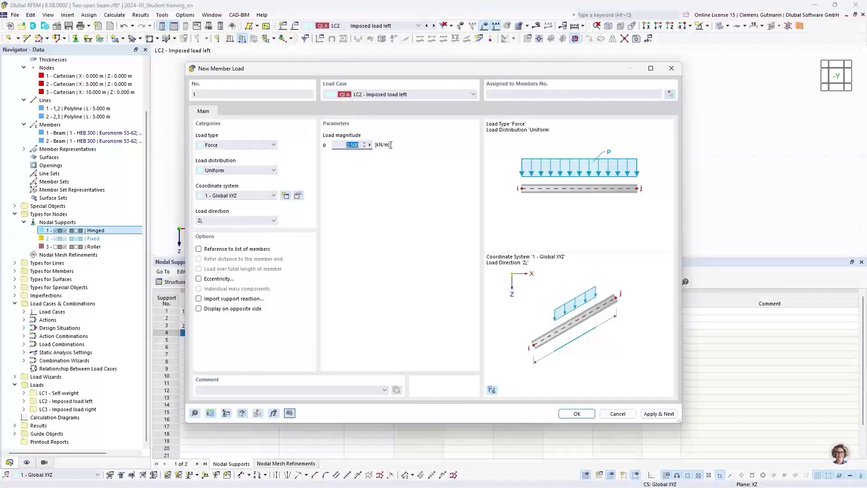
text(5)
key(Tab)
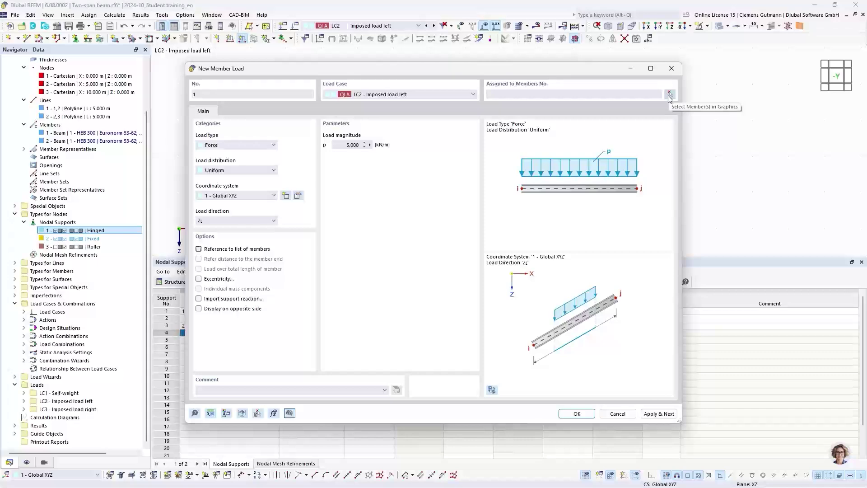
click(669, 95)
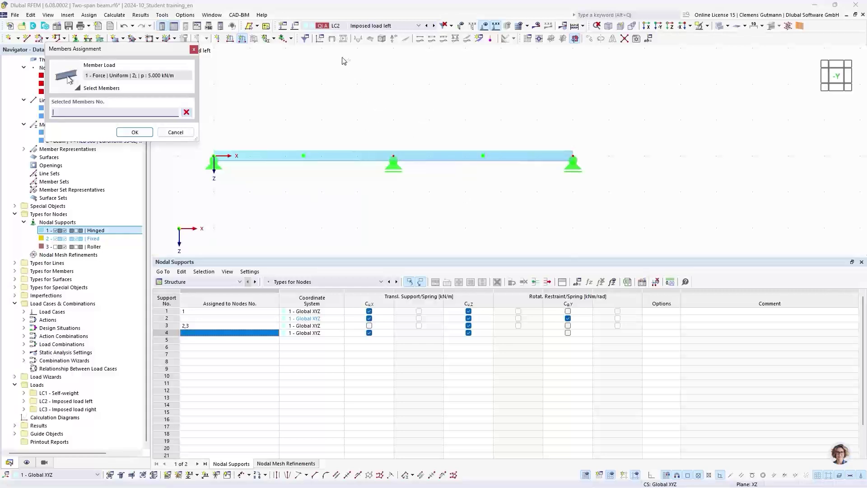
Try picking the right span with selection windows drawn in both directions
drag(363, 84, 590, 143)
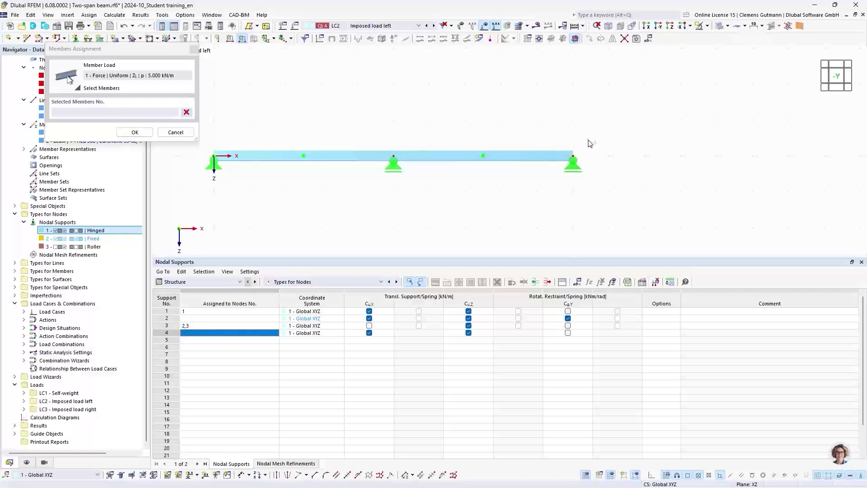
drag(653, 213, 488, 113)
click(186, 112)
drag(491, 102, 694, 223)
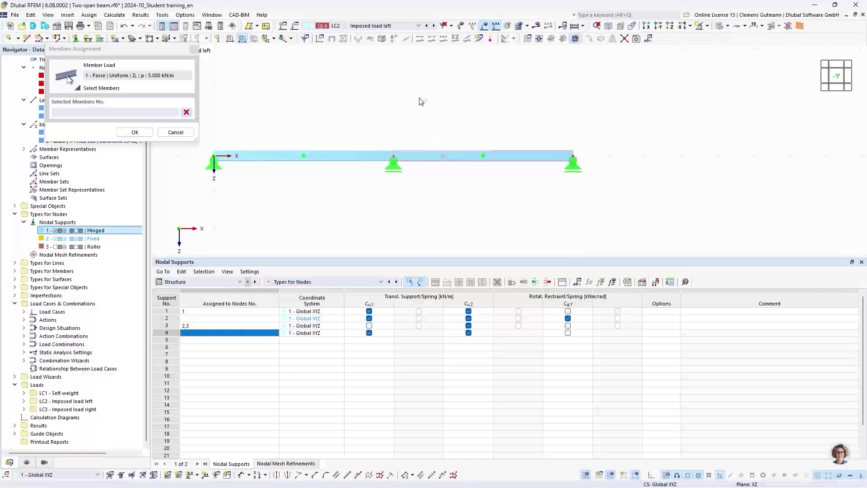
drag(442, 69, 660, 214)
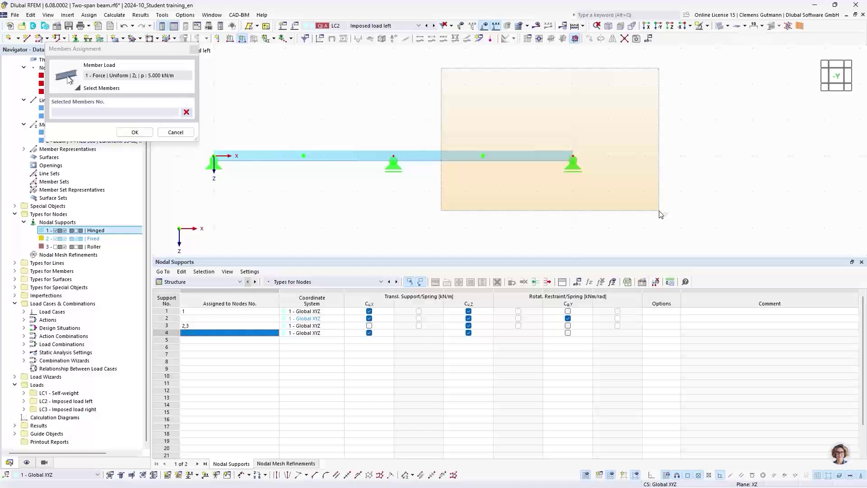
drag(661, 214, 662, 215)
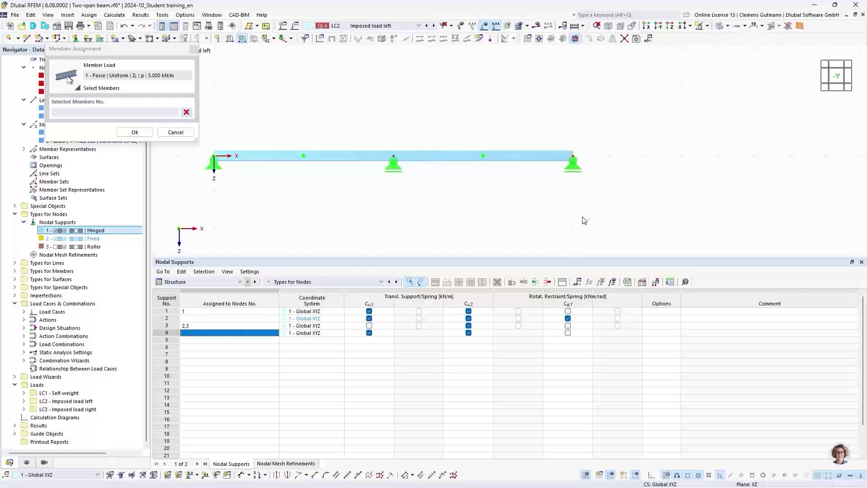
drag(661, 231, 471, 91)
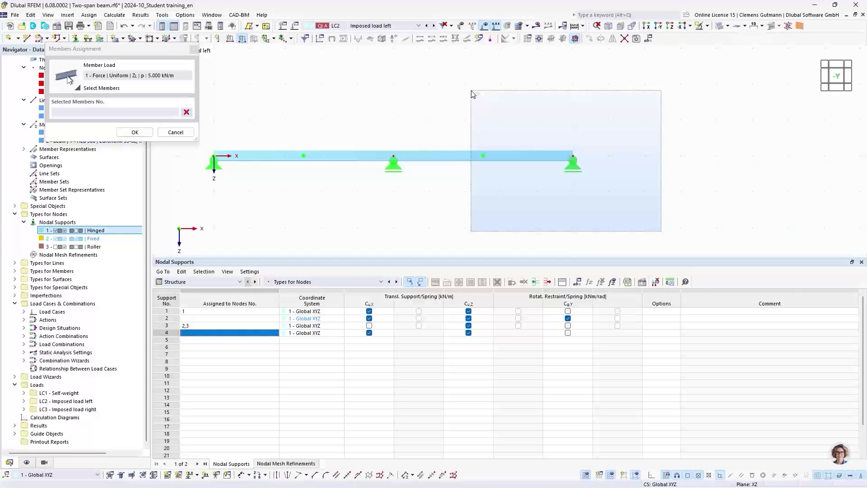
drag(471, 91, 471, 94)
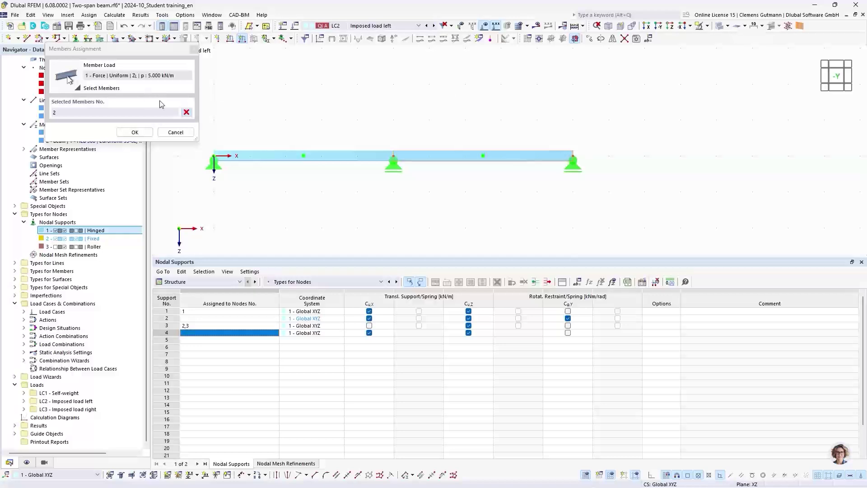
Replace the picked member with member 1 and apply the LC2 imposed load to the left span only
click(186, 113)
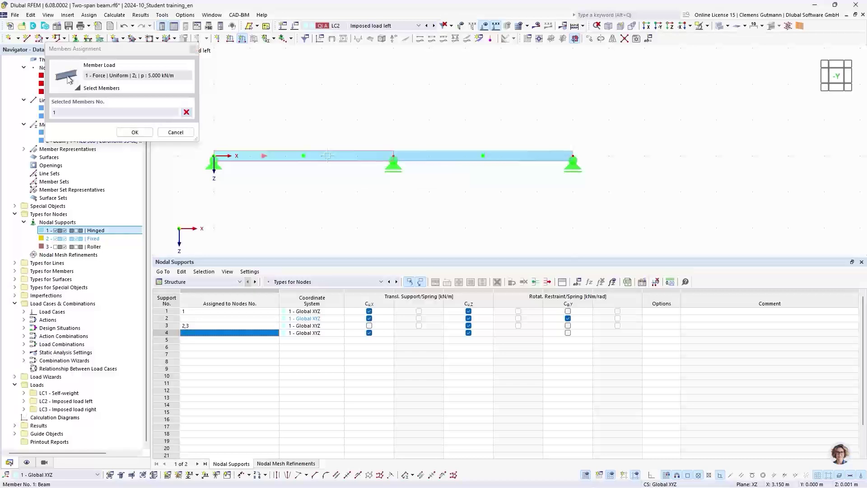
click(142, 132)
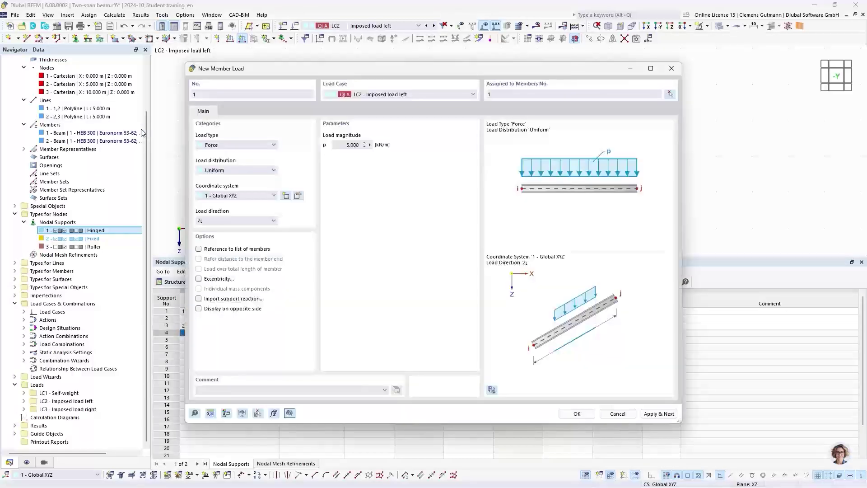
click(659, 414)
Add a uniform 5 kN/m member load on member 2 in load case LC3 - Imposed load right and finish entering member loads
drag(436, 70, 409, 94)
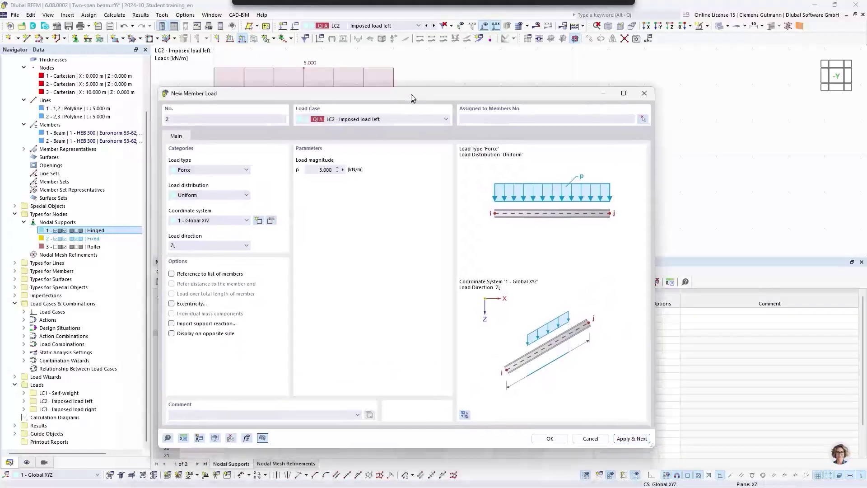
click(402, 121)
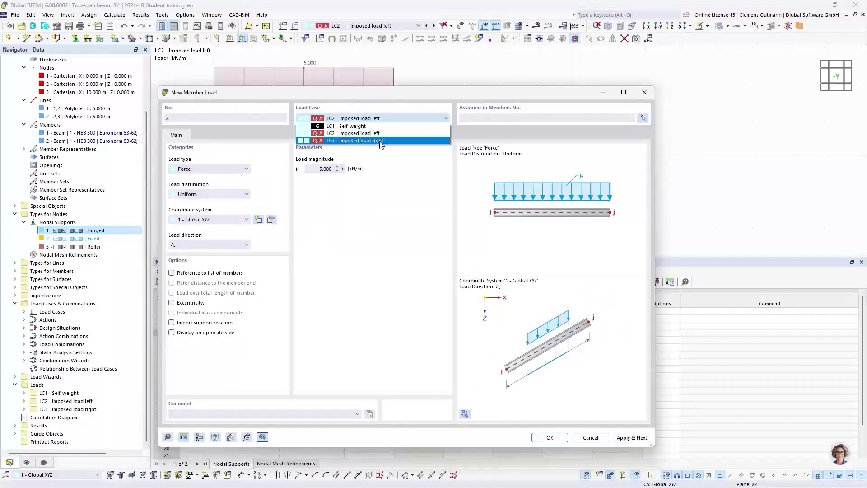
click(389, 143)
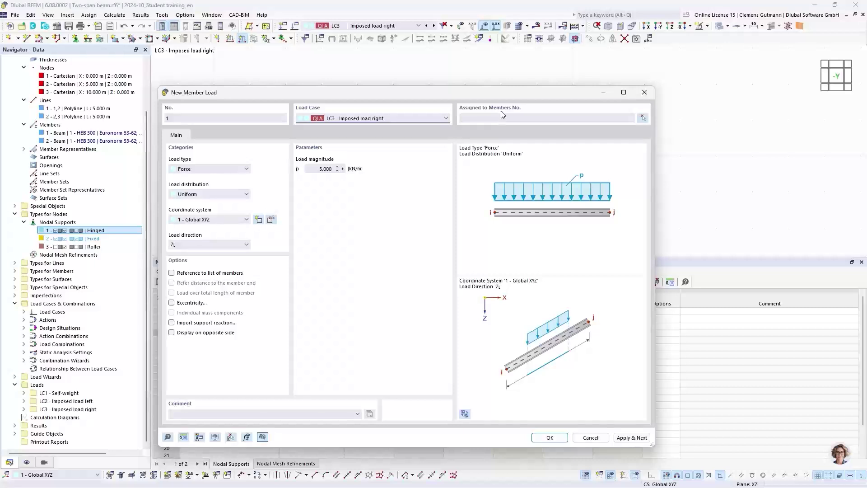
drag(502, 97, 481, 232)
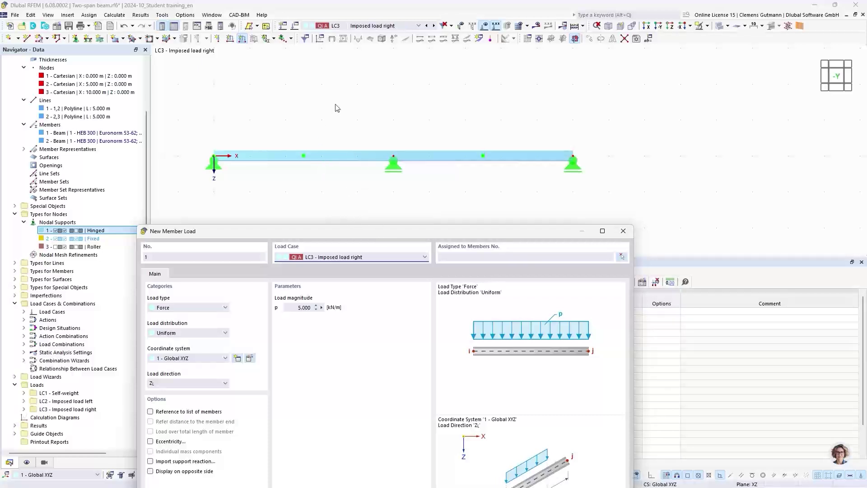
drag(444, 231, 440, 97)
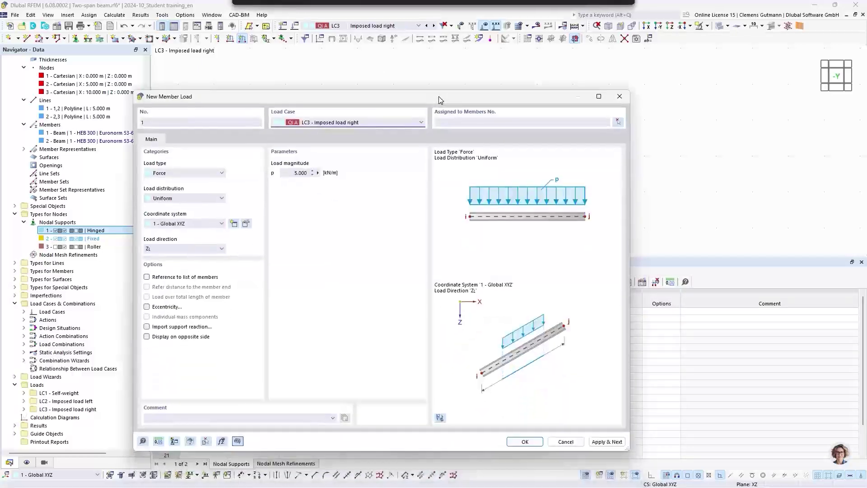
click(458, 120)
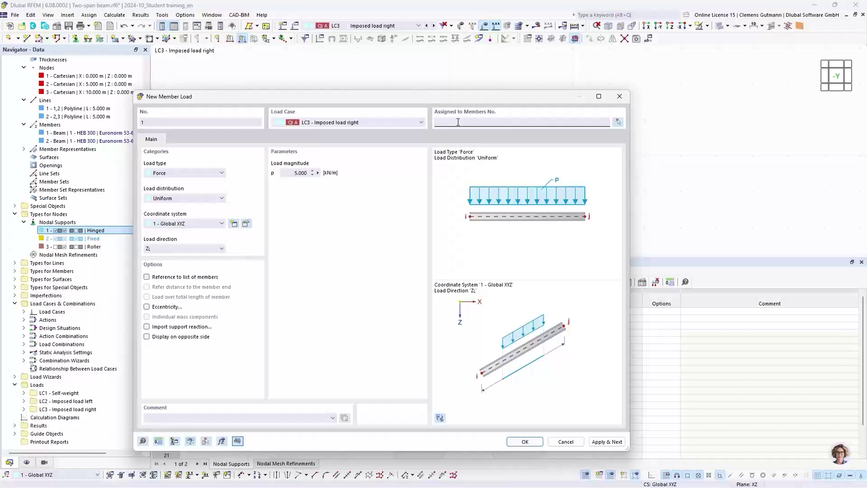
text(2)
click(294, 174)
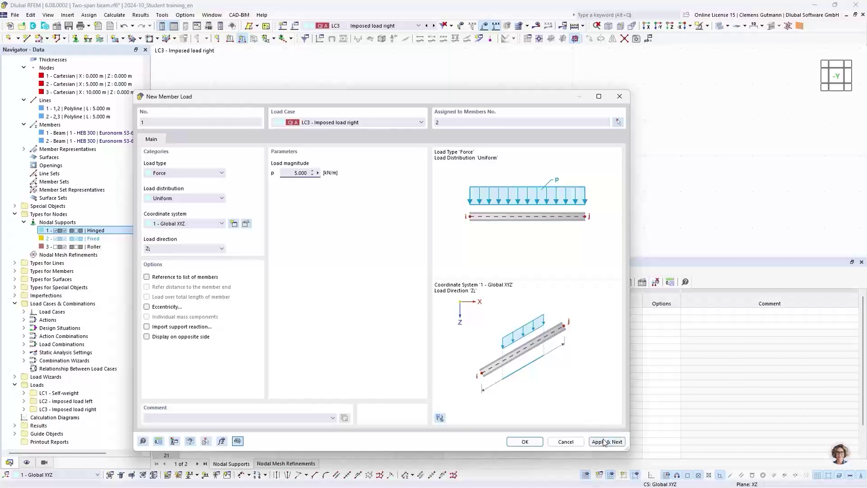
click(534, 443)
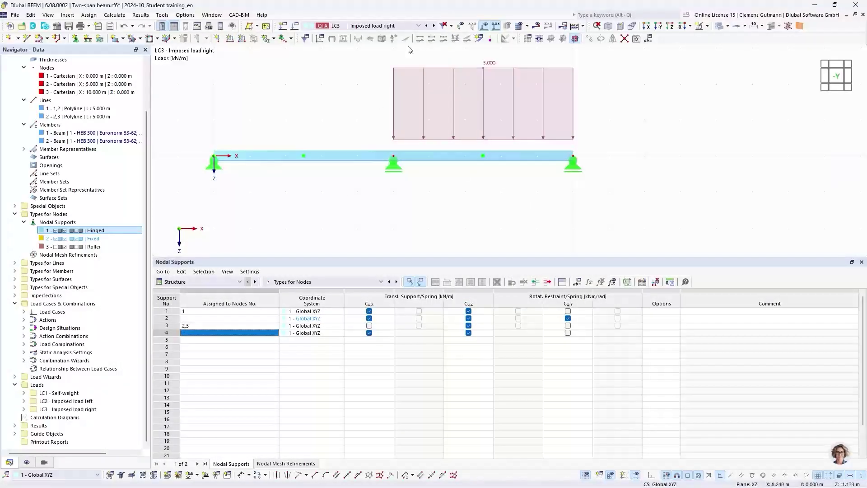
Review the member loads of load cases LC2 and LC1 on the beam and run the calculation
scroll(452, 181, down, 2)
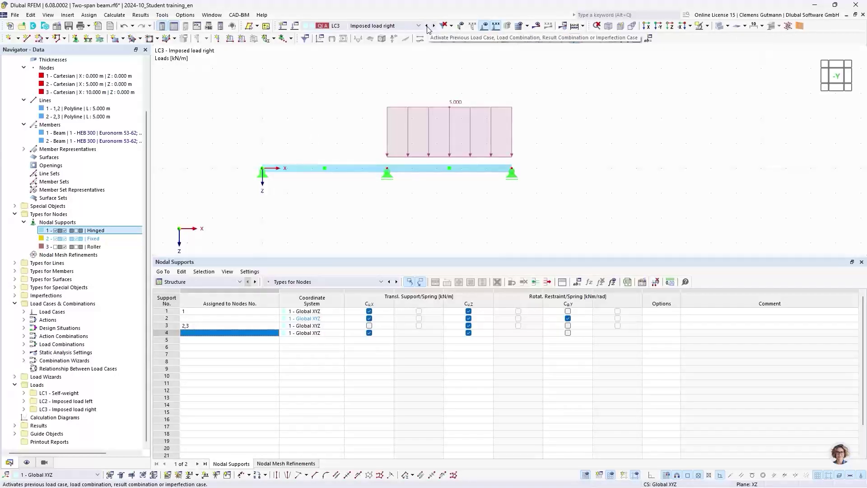
click(427, 26)
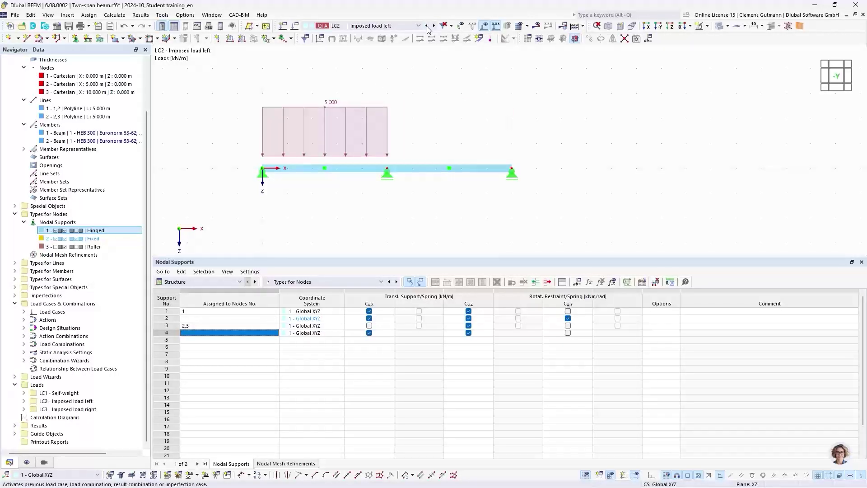
click(427, 28)
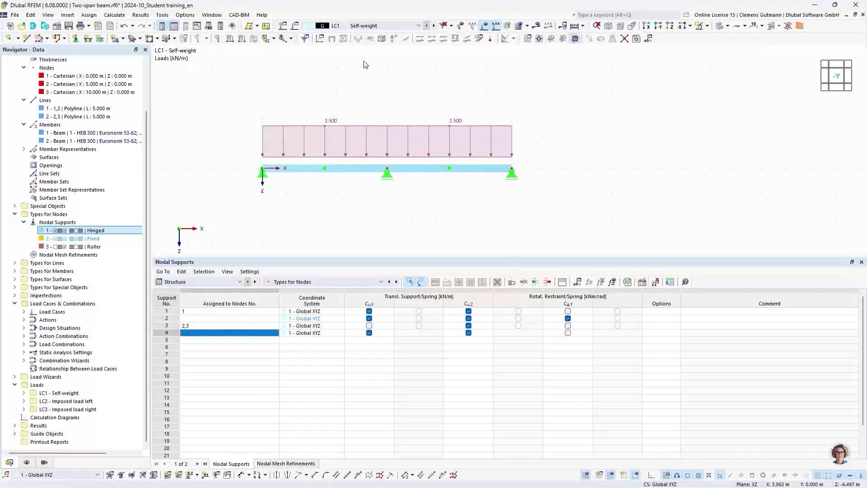
middle_drag(368, 74, 389, 90)
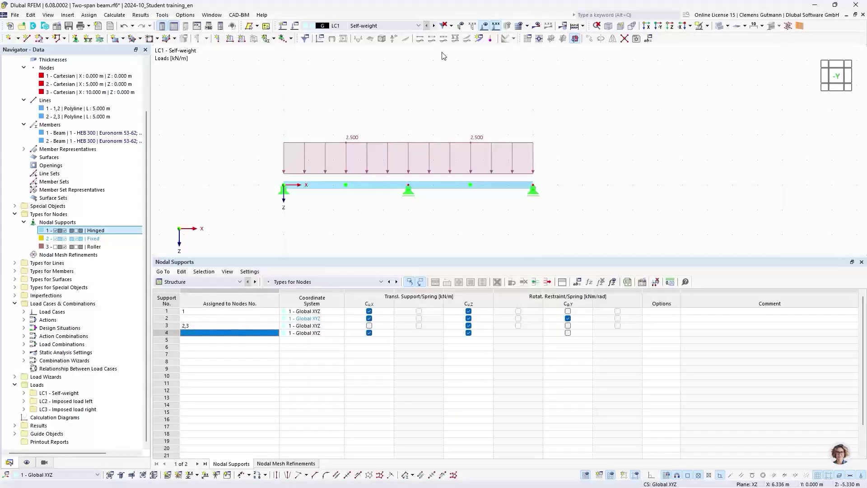
click(574, 28)
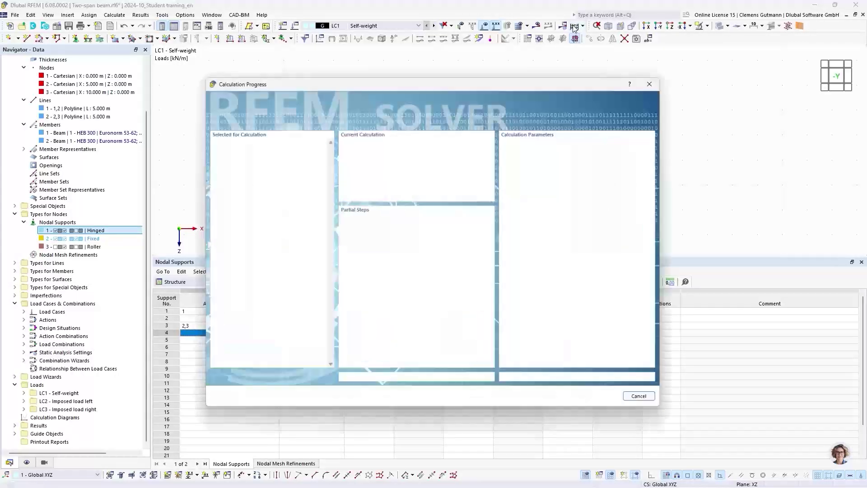
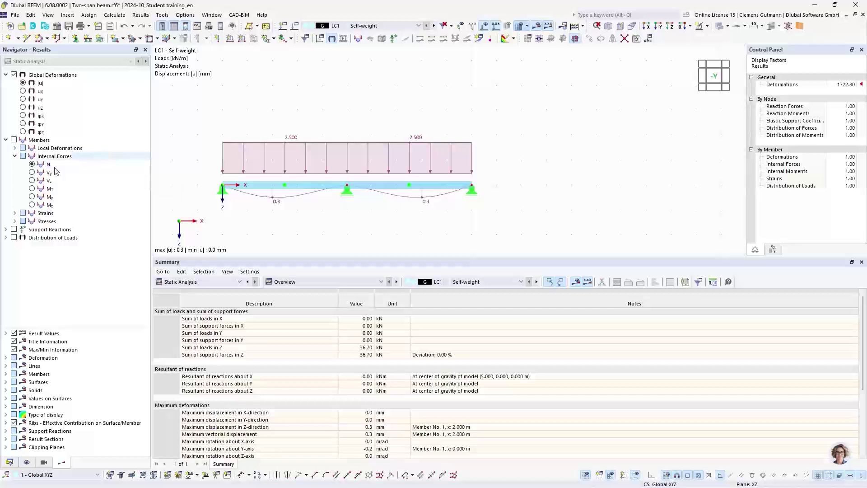
Display the My bending moments of load case LC1, hide the loads and show the members as lines in an enlarged view
click(32, 197)
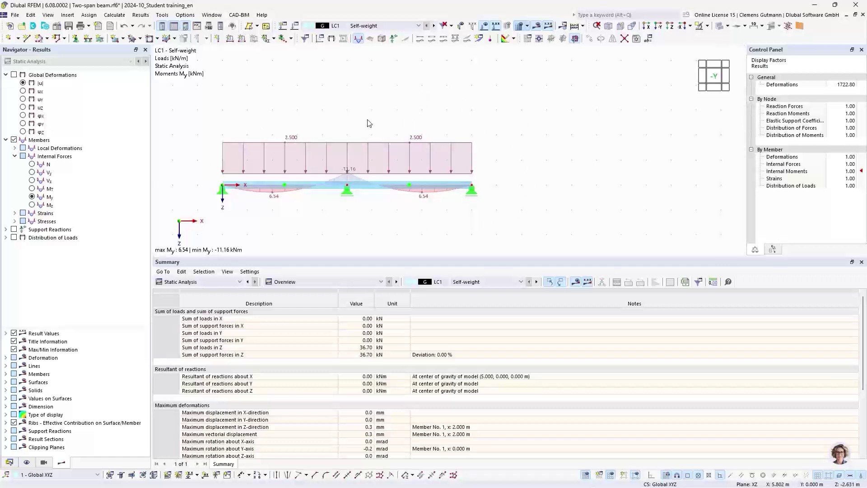
click(485, 27)
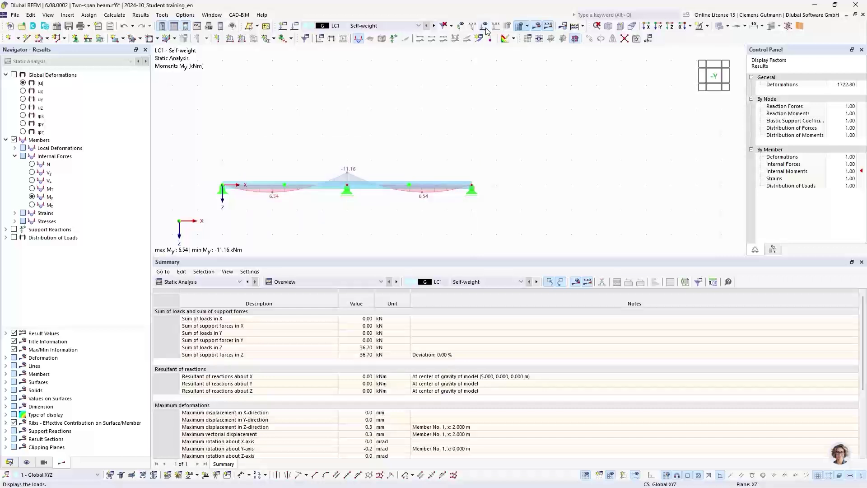
click(722, 75)
drag(464, 256, 471, 385)
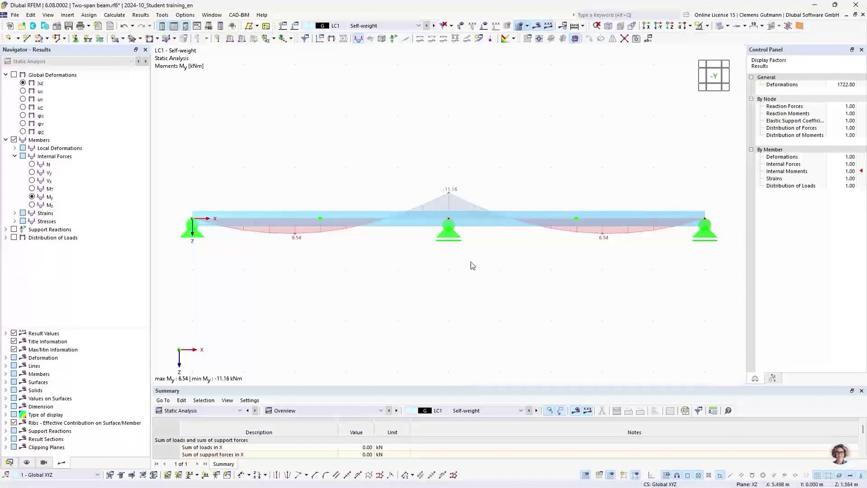
click(719, 27)
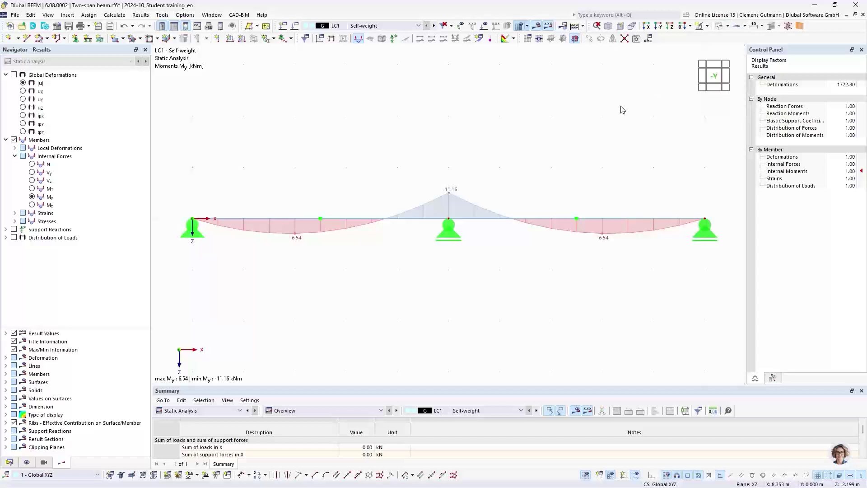
Show the My moment envelope of design situation DS1 - ULS (STR/GEO) and review its list of load combinations
click(374, 28)
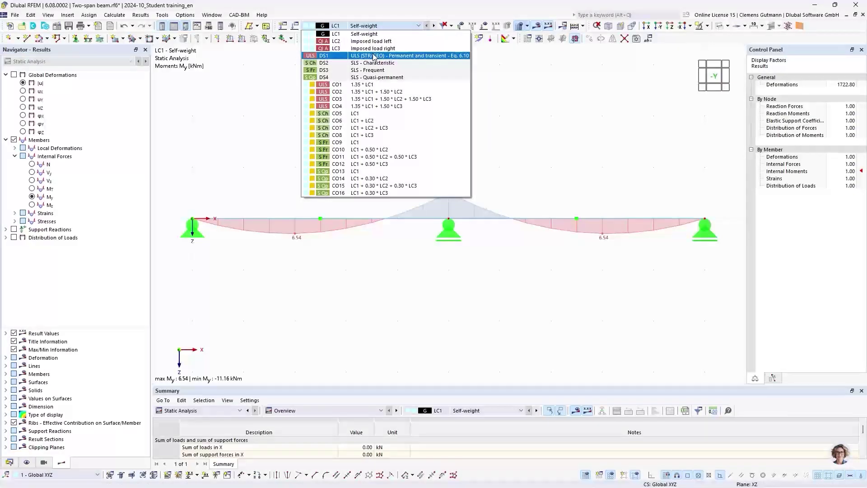
click(321, 57)
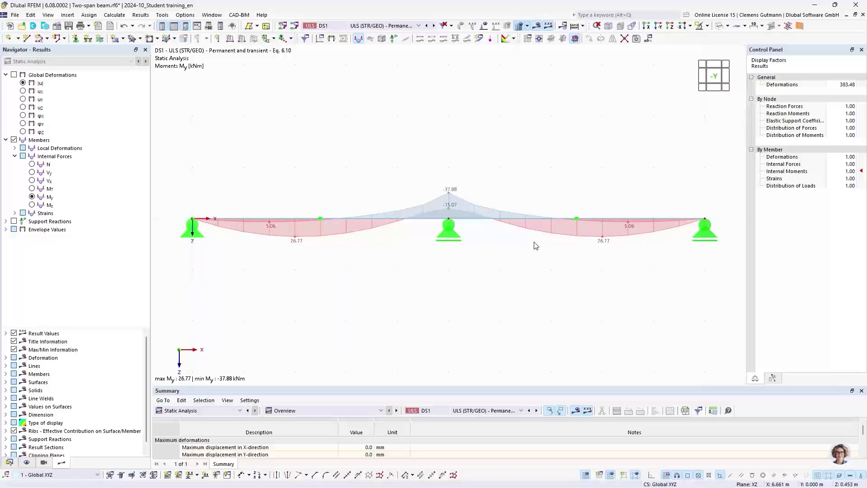
click(330, 28)
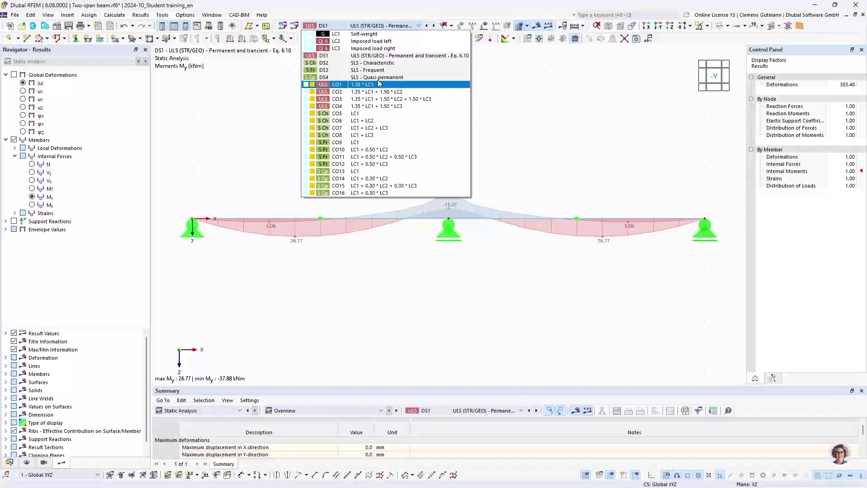
click(337, 59)
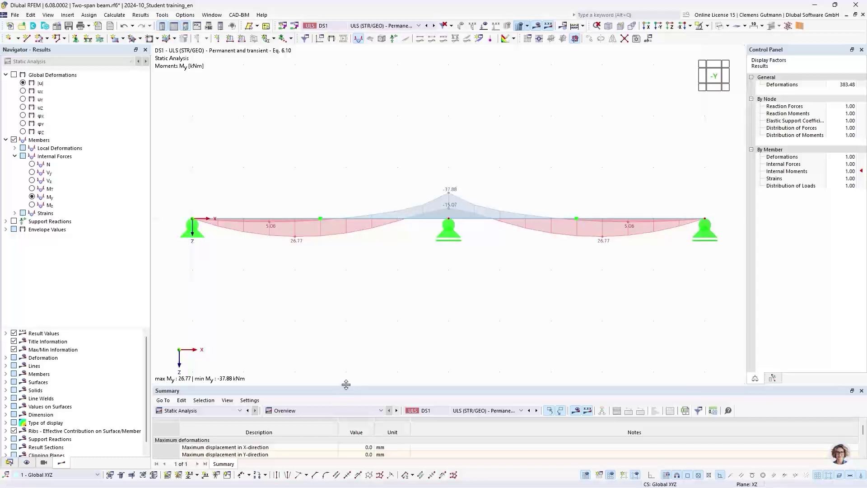
List the DS1 internal forces by member in an enlarged results table
drag(346, 384, 362, 285)
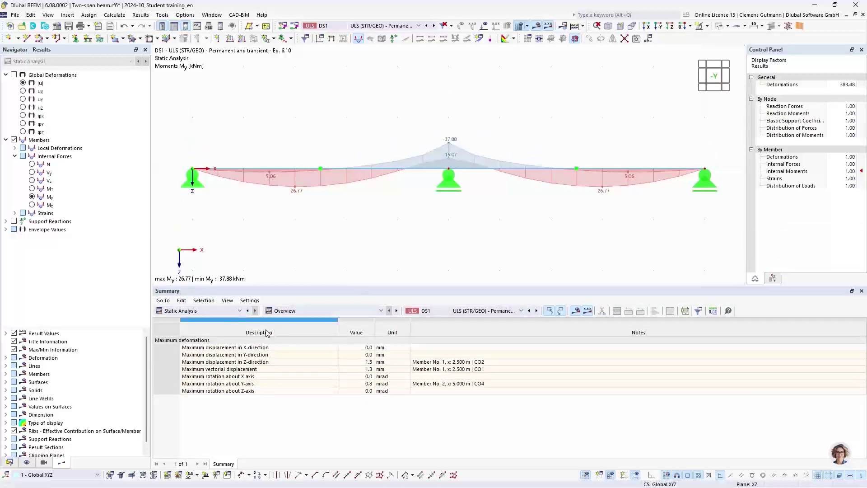
click(288, 314)
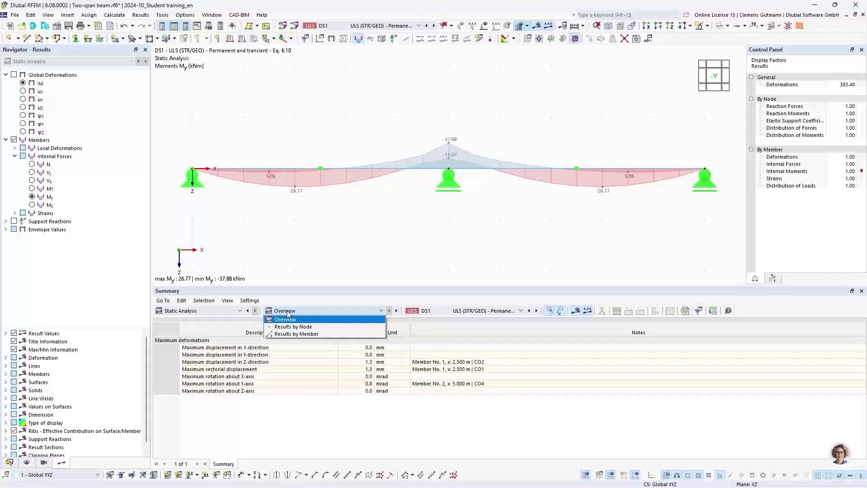
click(295, 334)
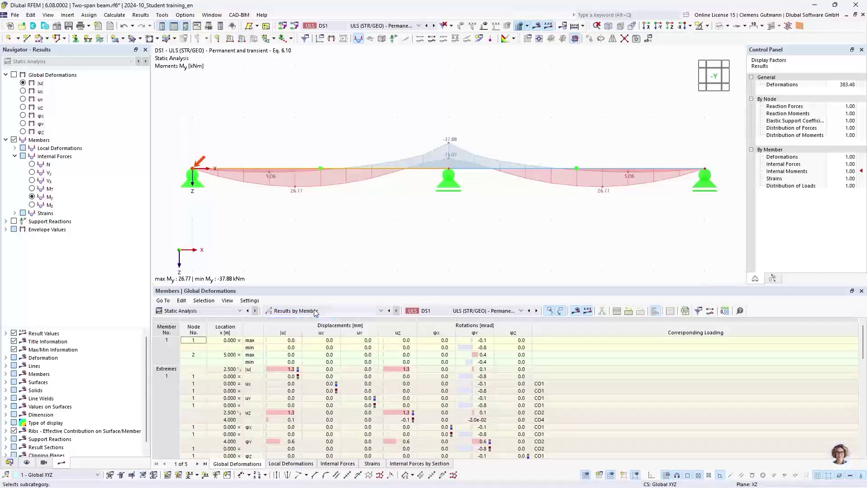
click(346, 465)
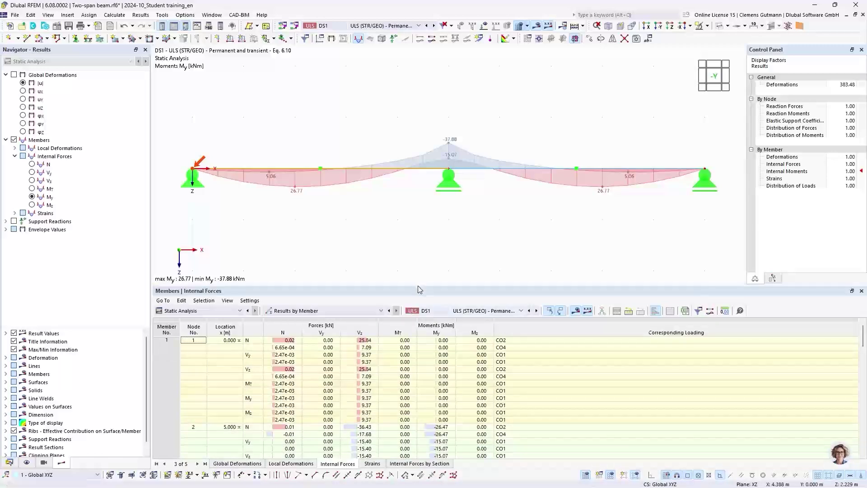
drag(412, 287, 416, 209)
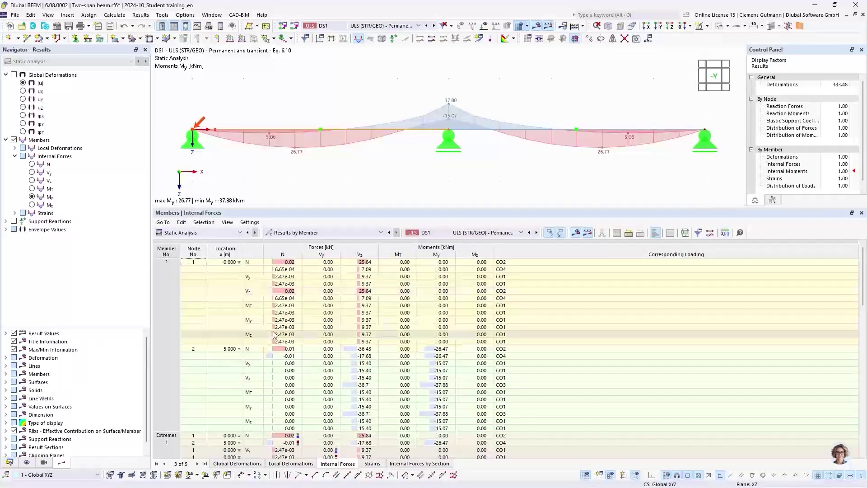
Examine the internal forces of both members and locate the extreme negative My of member 1 at node 2 with its corresponding loading
scroll(384, 351, down, 12)
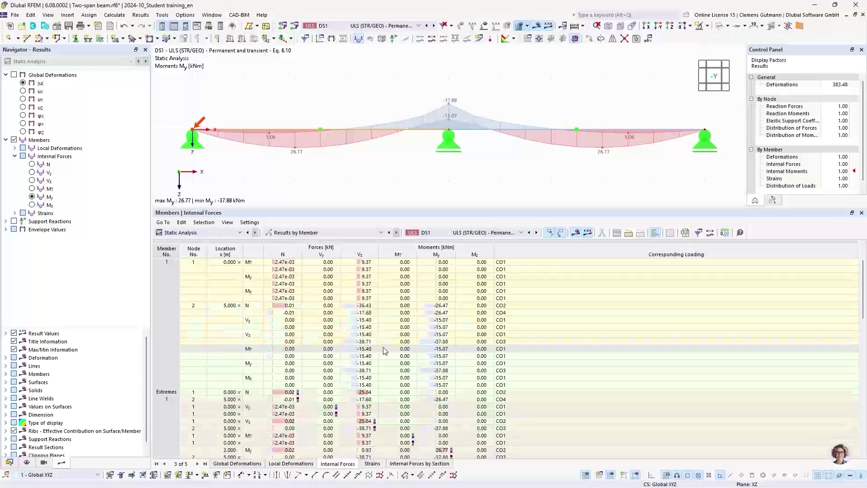
scroll(384, 351, down, 6)
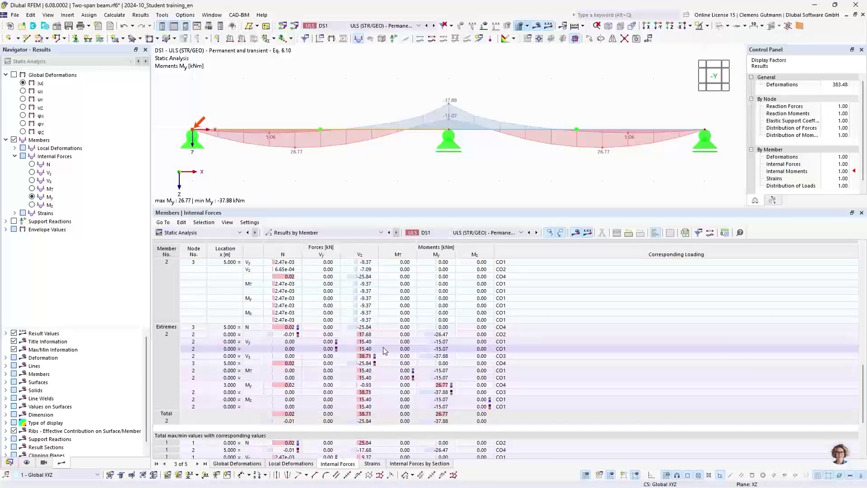
scroll(383, 347, up, 10)
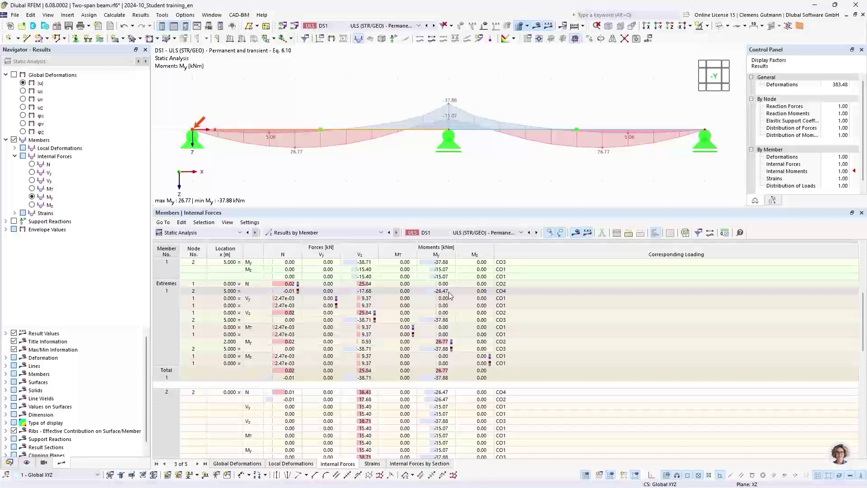
click(444, 323)
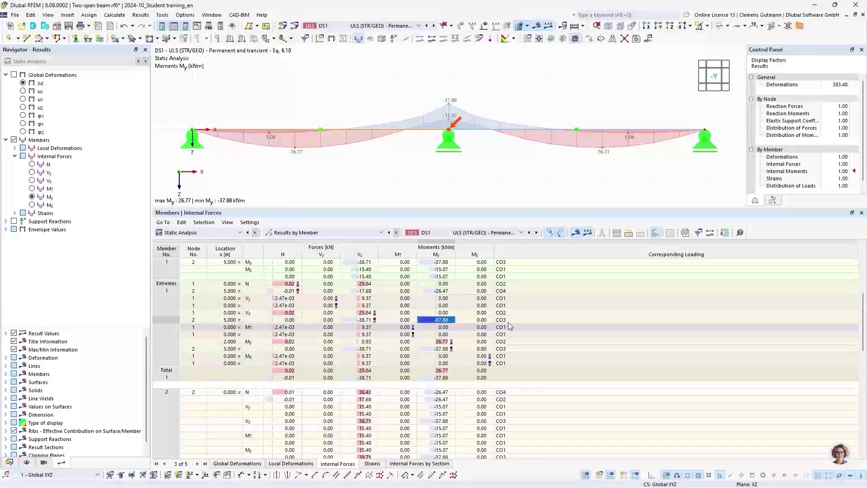
View the My moment diagram of load combination CO3 and return to design situation DS1
click(383, 26)
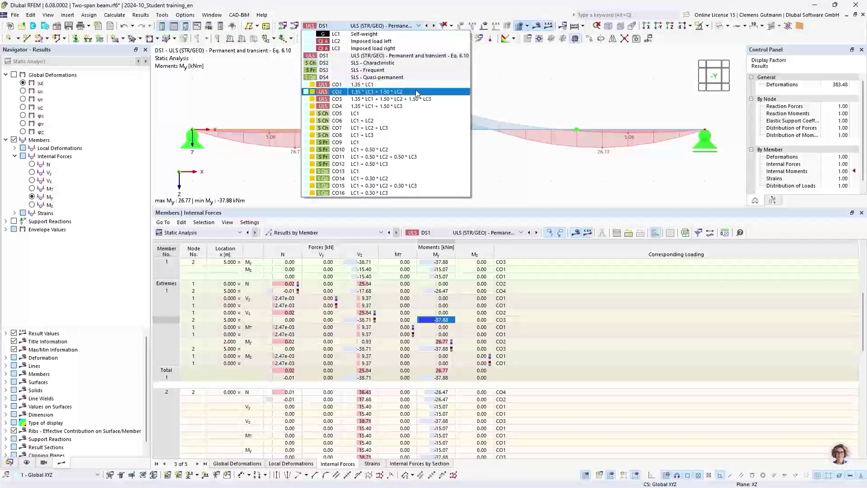
click(336, 103)
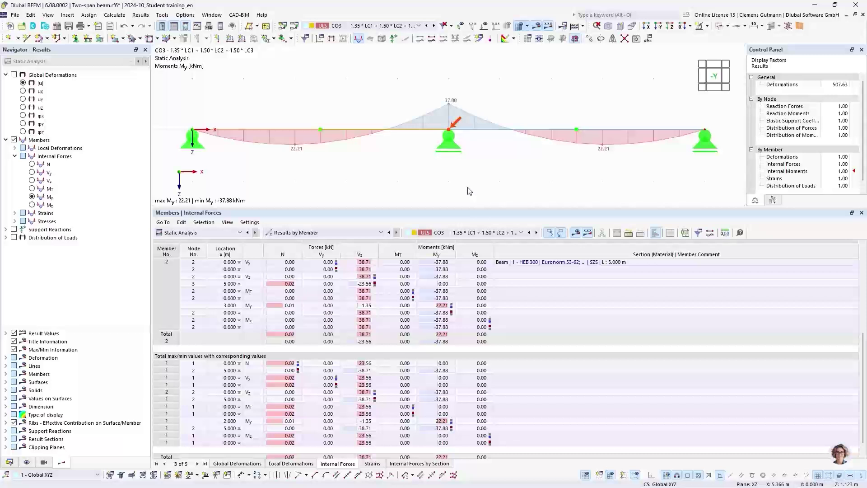
click(382, 26)
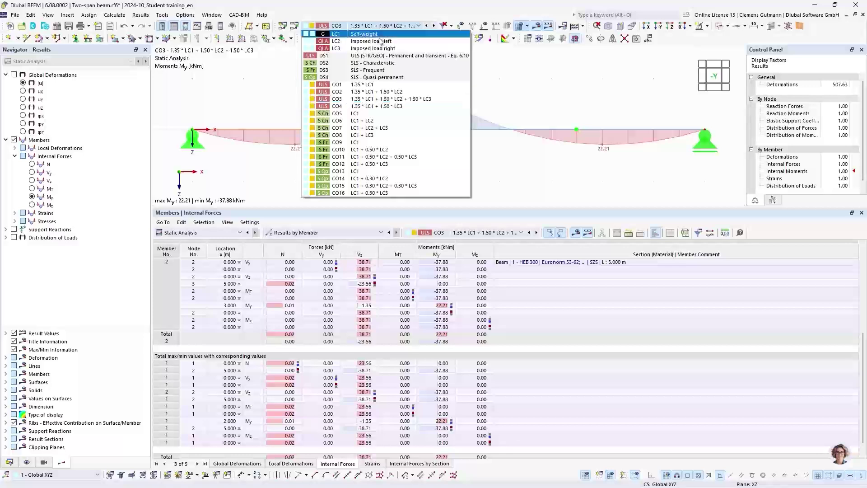
click(369, 57)
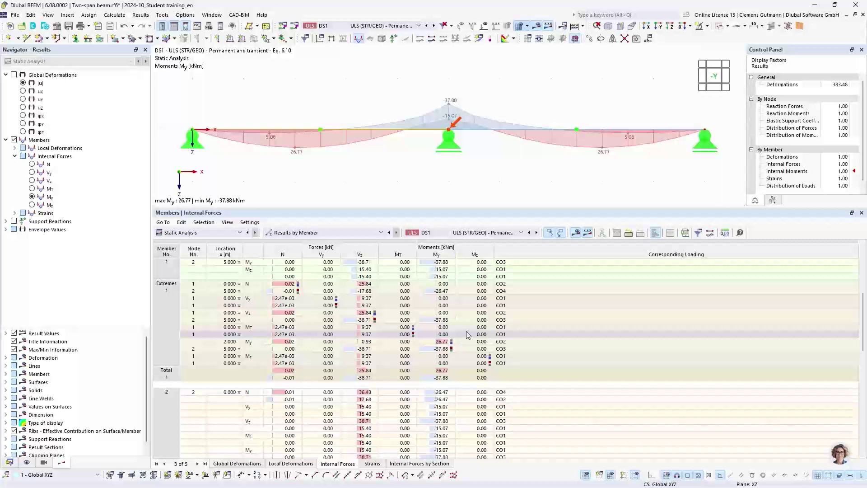
Locate the maximum span moment My of member 1 in the extremes and view the moment diagram of load combination CO2
click(441, 342)
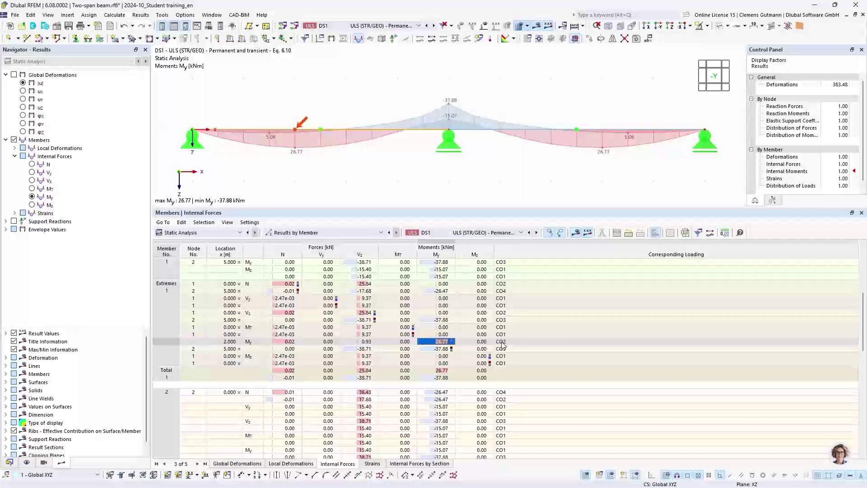
click(353, 27)
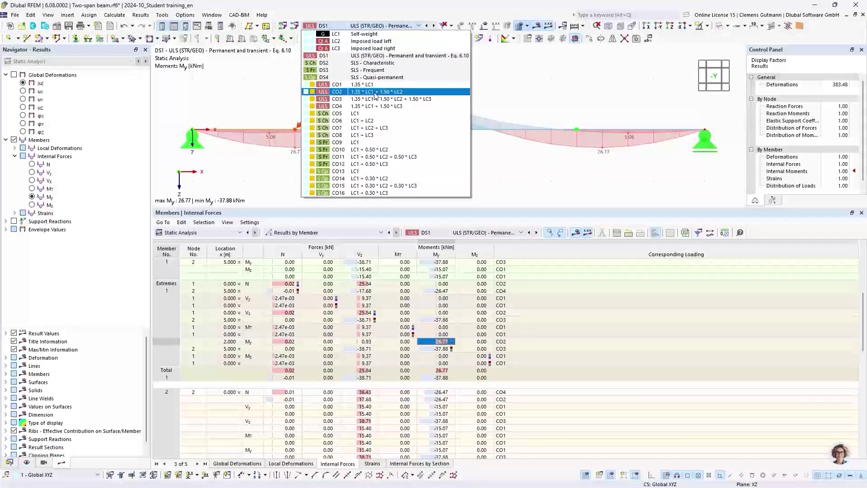
click(374, 92)
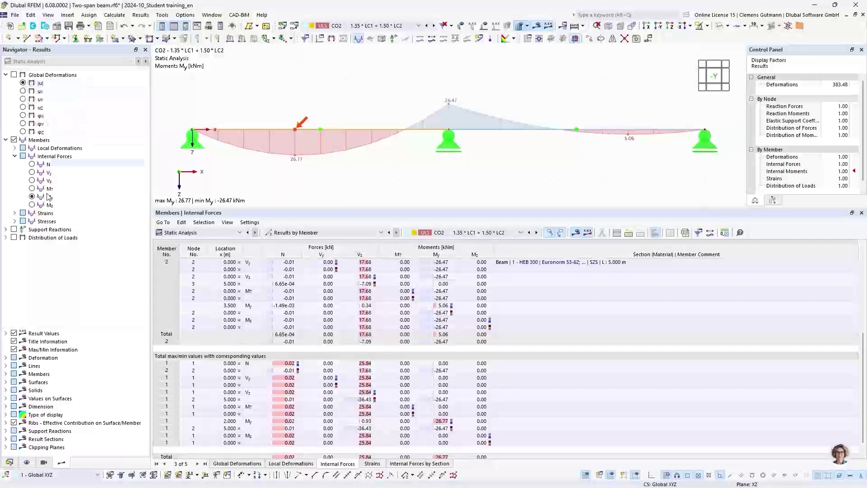
Add the support reactions to the displayed results and show them for design situation DS1 in a larger graphics area
click(15, 230)
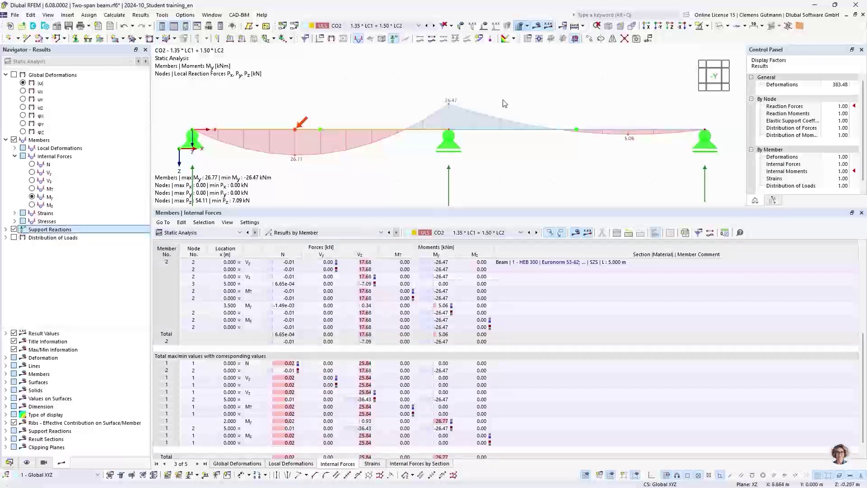
scroll(425, 102, down, 3)
click(419, 26)
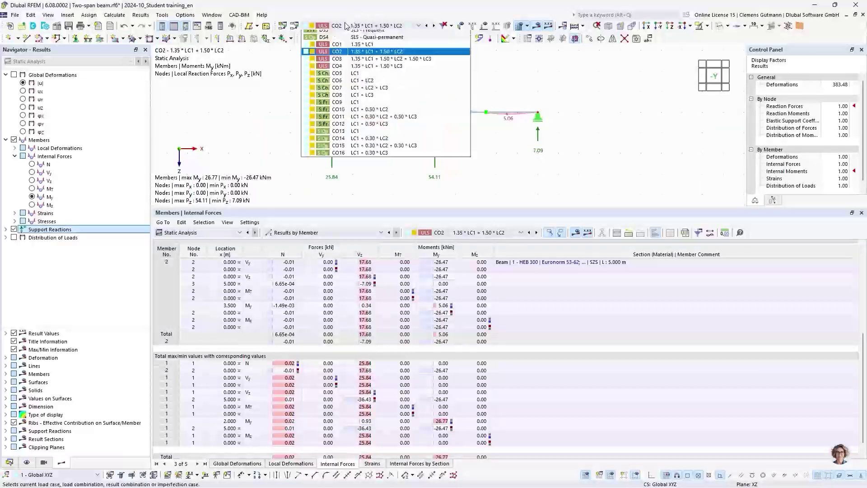
click(364, 56)
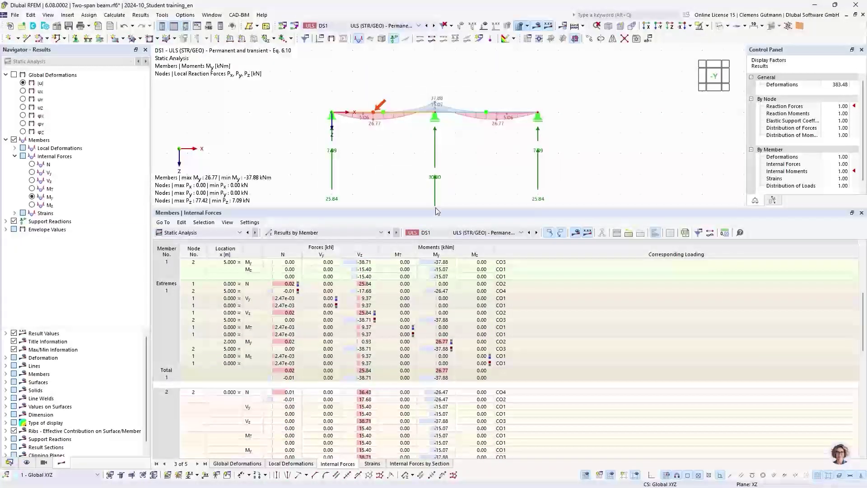
drag(436, 209, 441, 287)
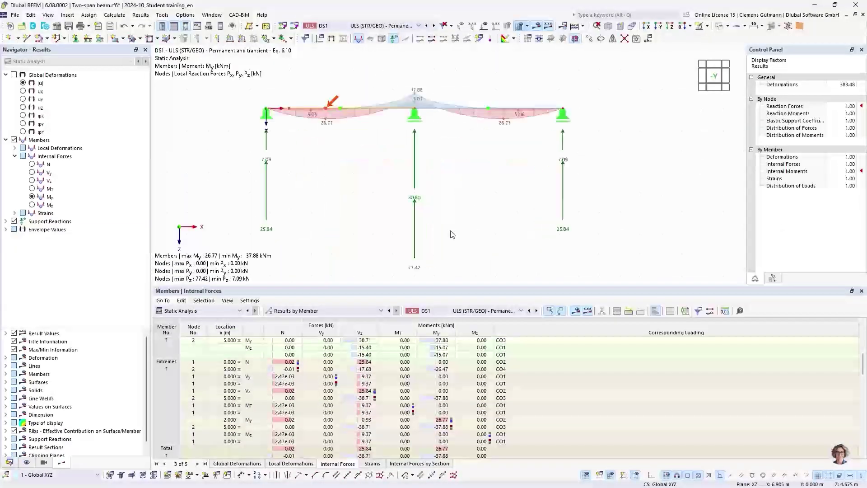
middle_drag(452, 230, 438, 224)
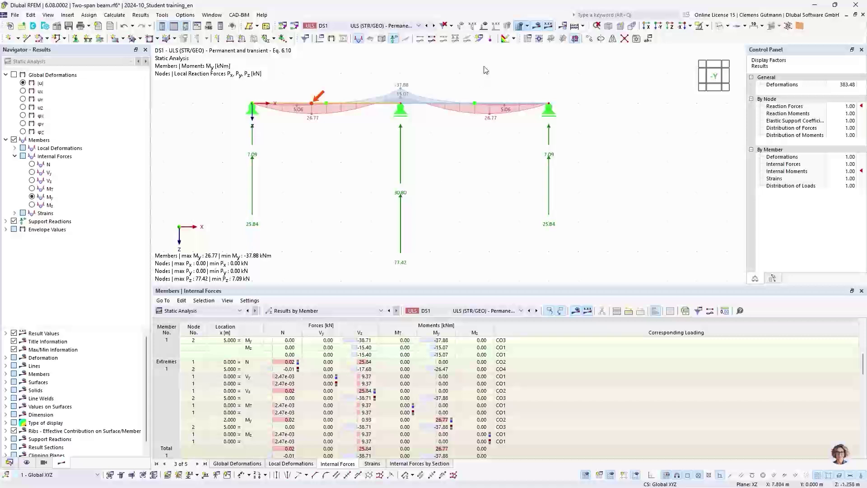
Turn on the load display, examine the loads and support reactions of load combination CO3, and return to design situation DS1
click(485, 27)
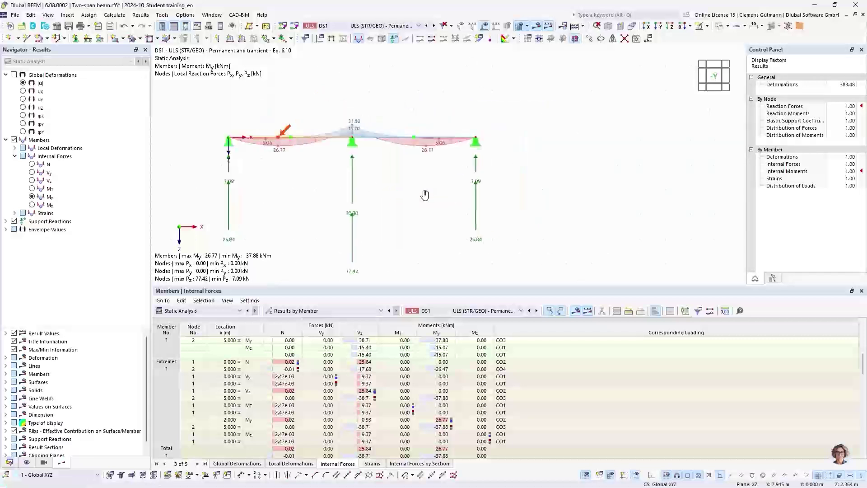
click(402, 25)
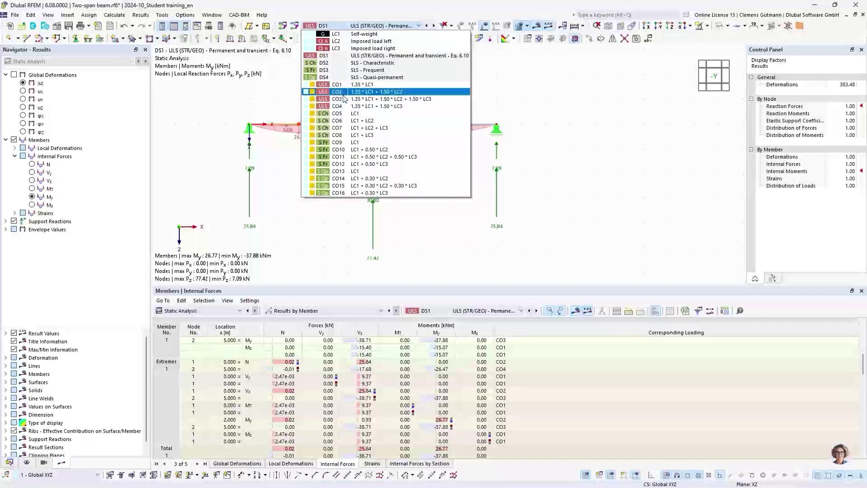
key(Escape)
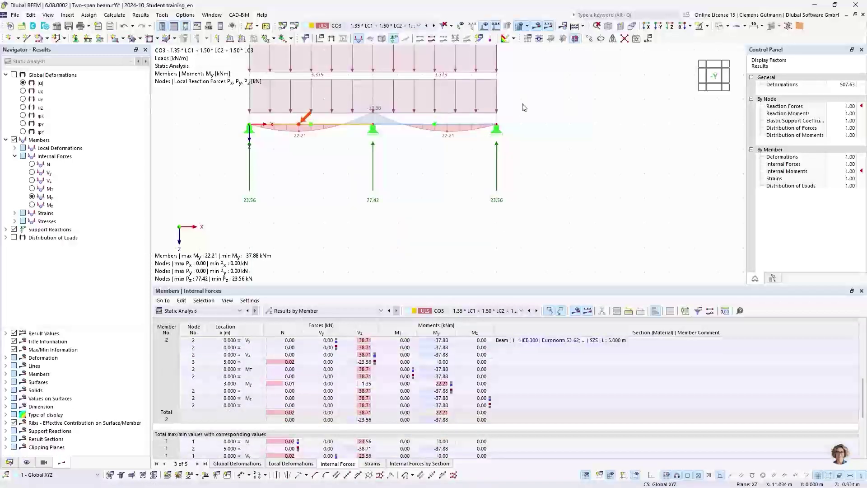
middle_drag(521, 103, 553, 151)
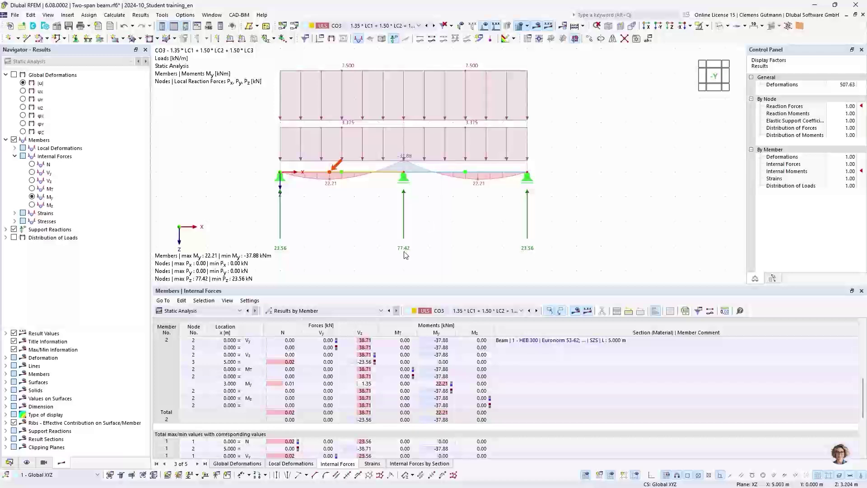
click(377, 26)
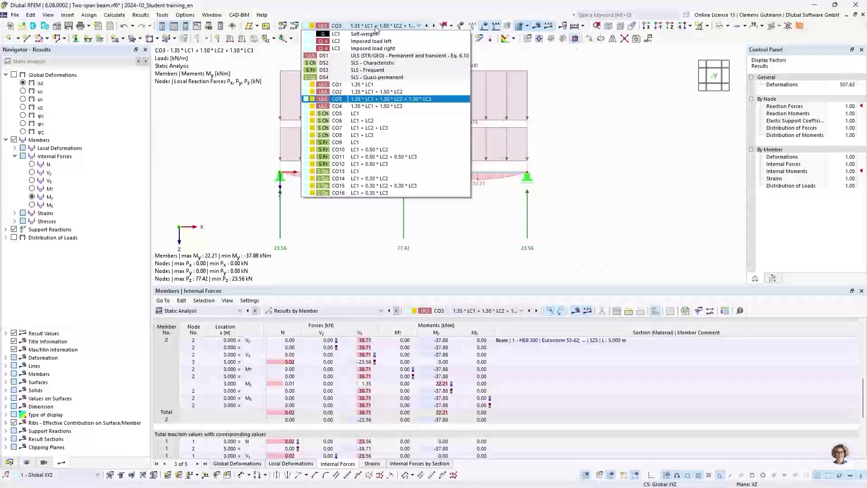
click(335, 56)
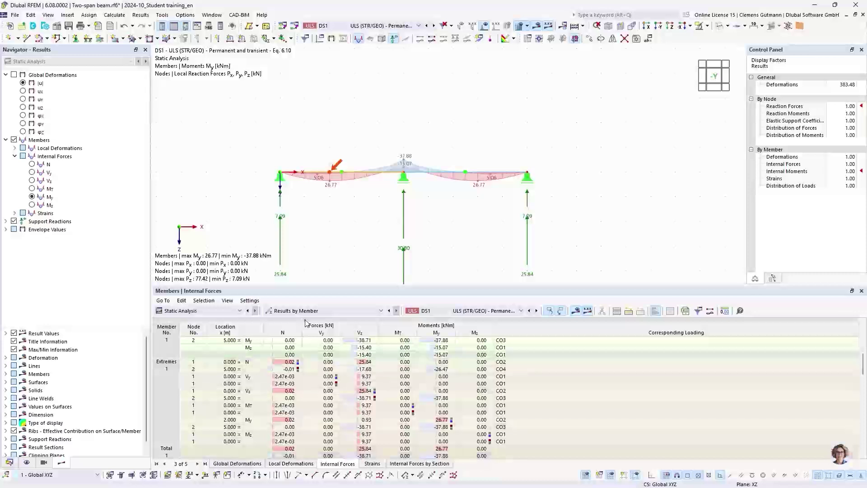
Show the results by node for design situation DS1 and view the support forces in an enlarged table
click(316, 311)
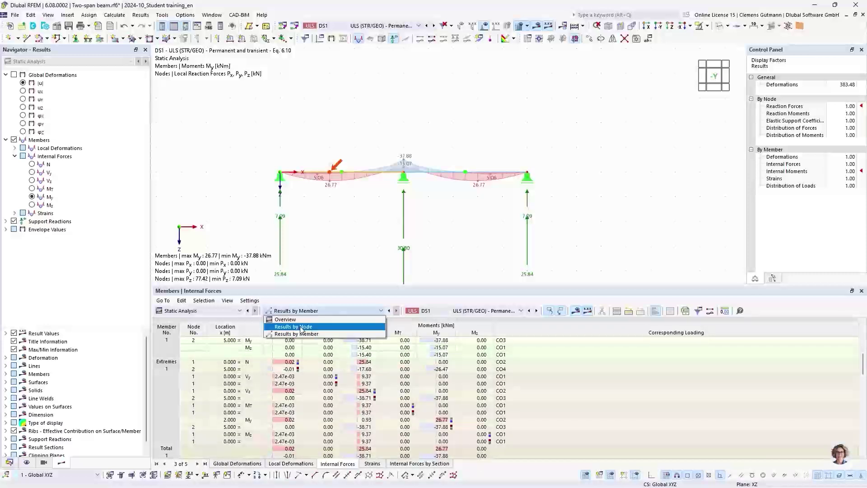
click(302, 327)
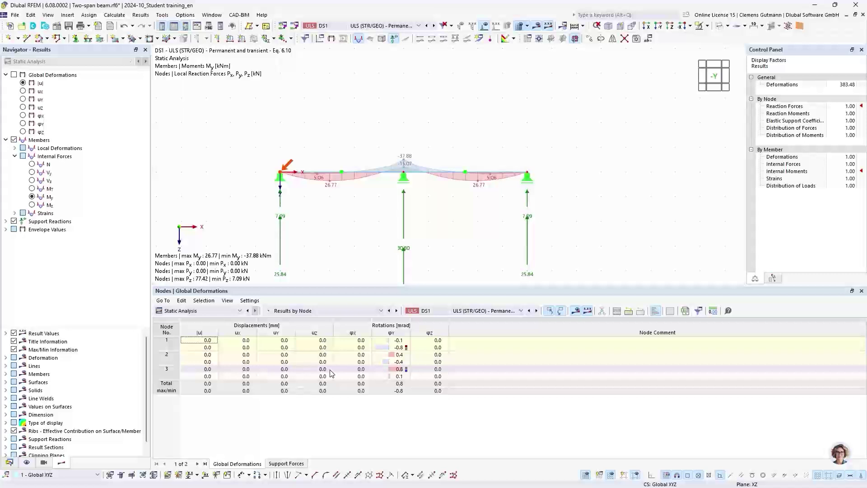
click(276, 464)
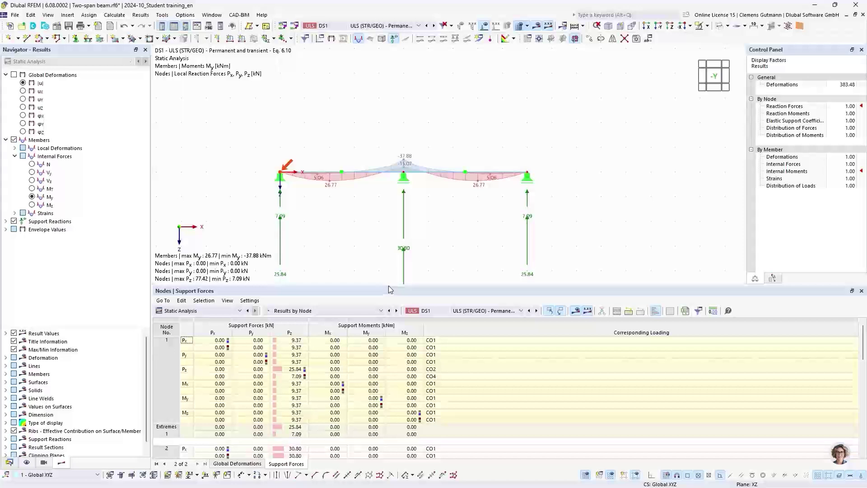
drag(391, 289, 388, 210)
scroll(304, 381, down, 2)
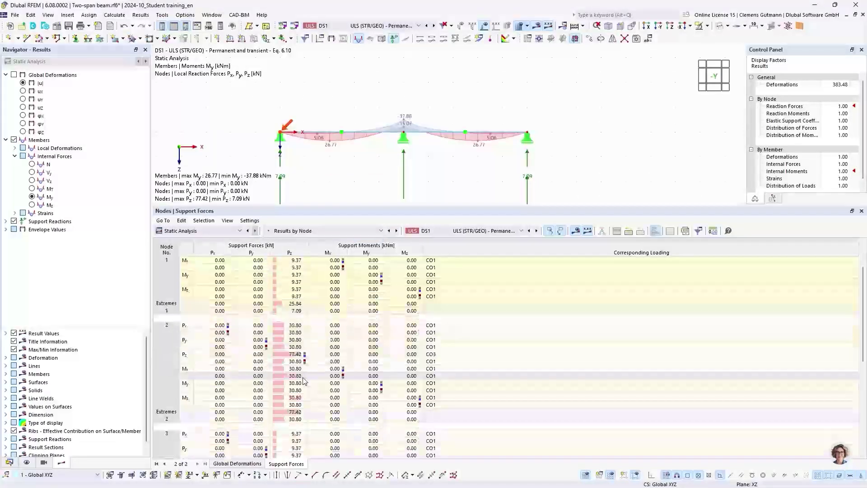
Locate the maximum support force Pz of node 2 with its corresponding load combination, and bring all support reactions into the graphics view
click(293, 355)
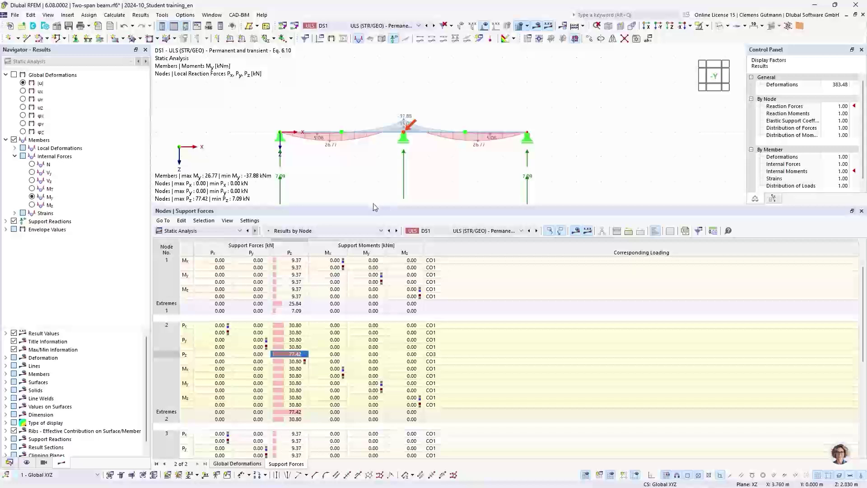
drag(374, 207, 375, 270)
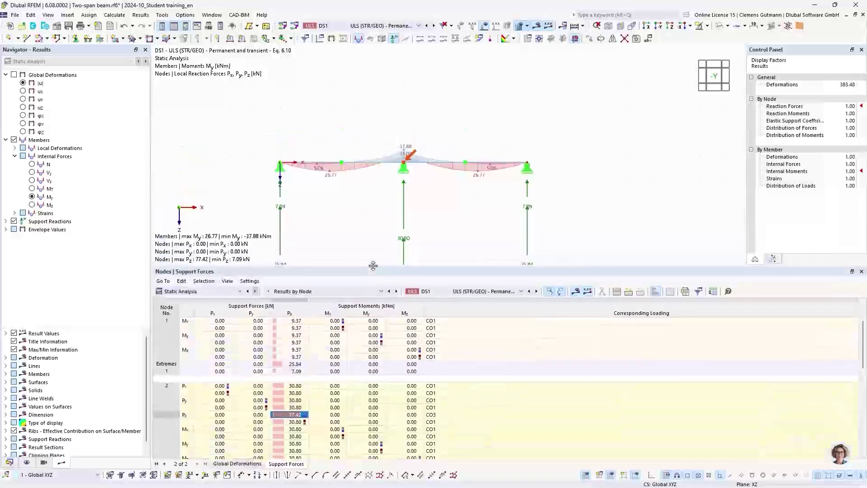
click(432, 415)
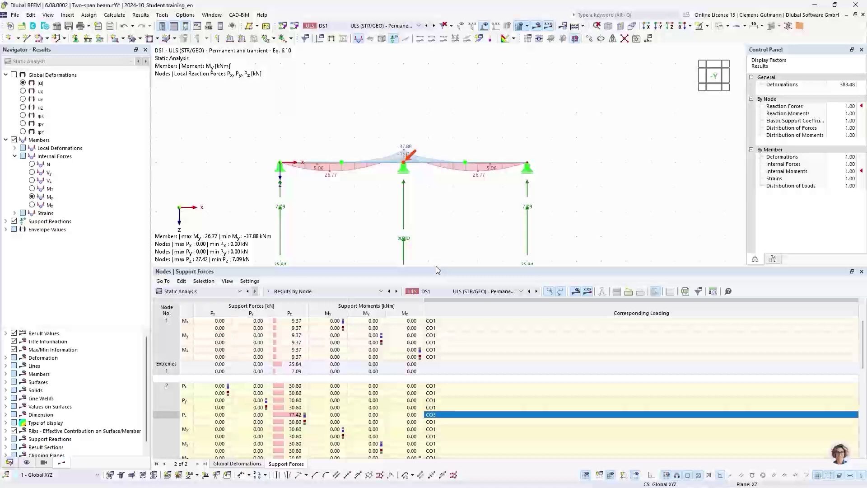
drag(438, 270, 436, 308)
middle_drag(433, 246, 446, 215)
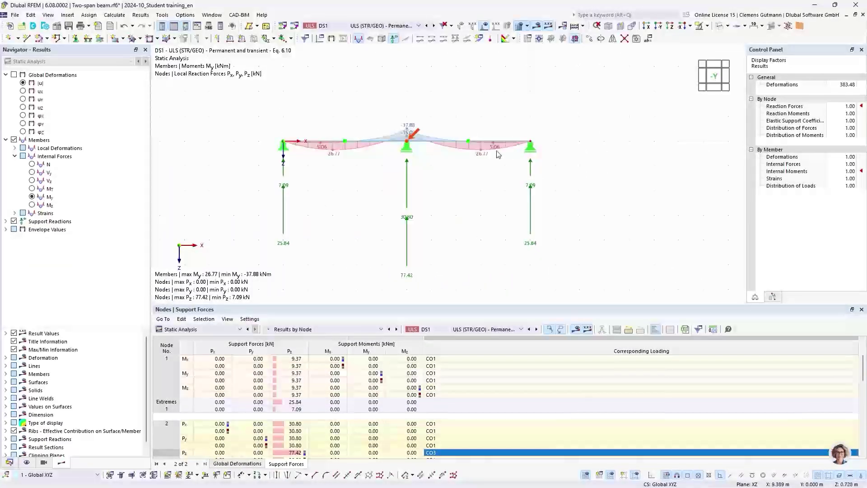
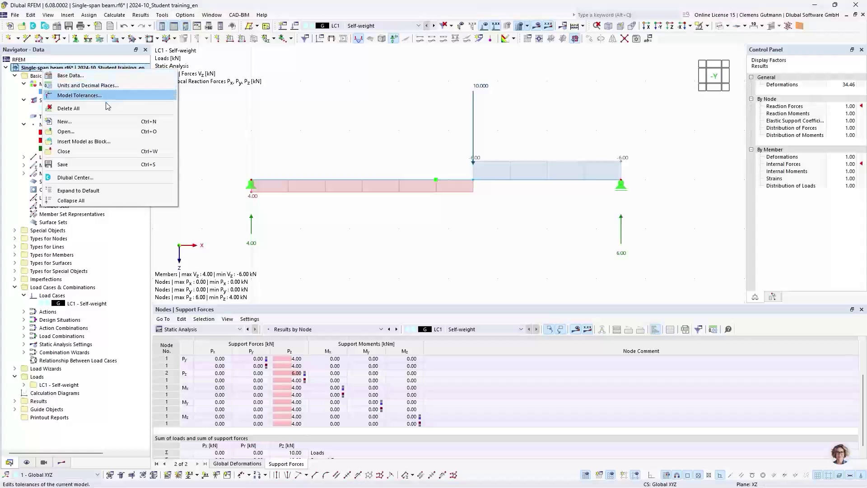
Close the Single-span beam model and save its changes
click(65, 151)
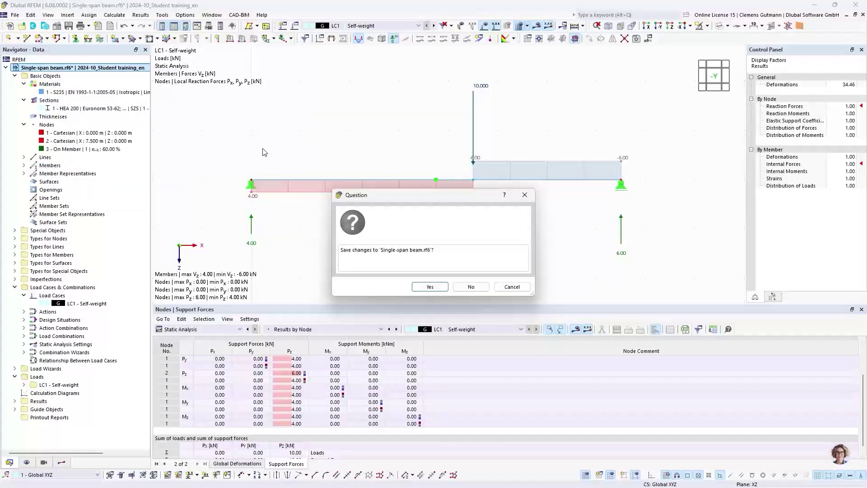
click(439, 286)
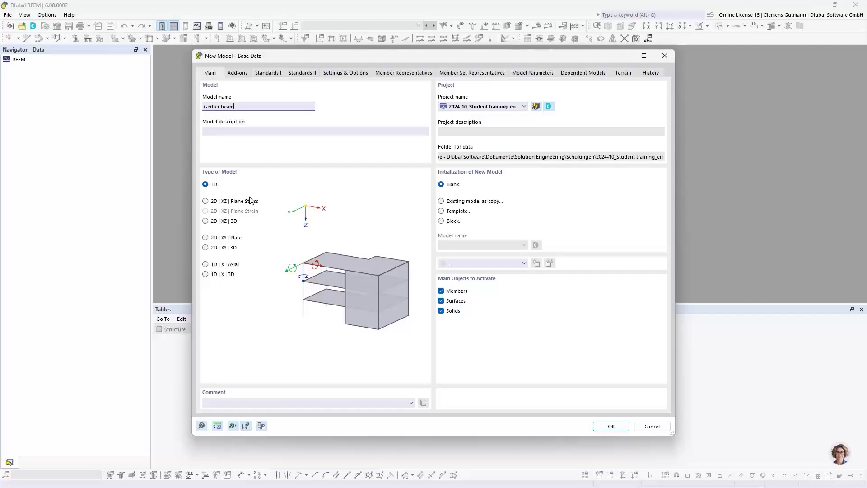
Set the new model Gerber beam to start as a copy of an existing model and browse Dokumente, Solution Engineering for the source
key(Tab)
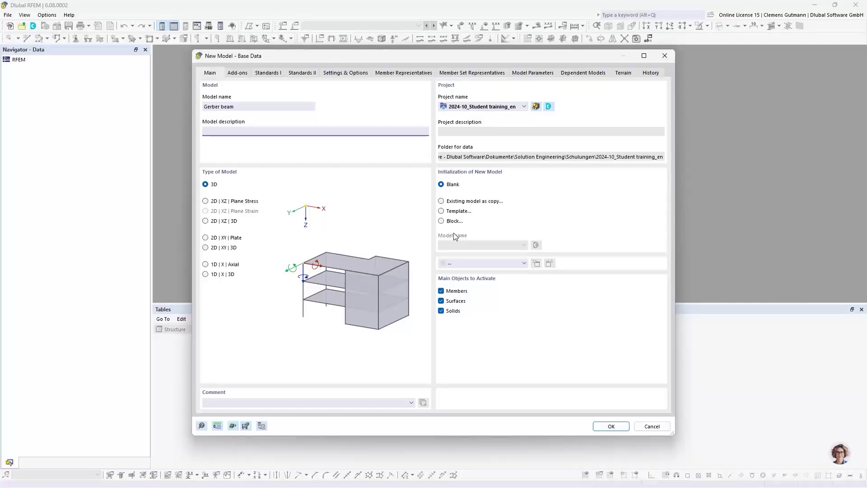
click(442, 201)
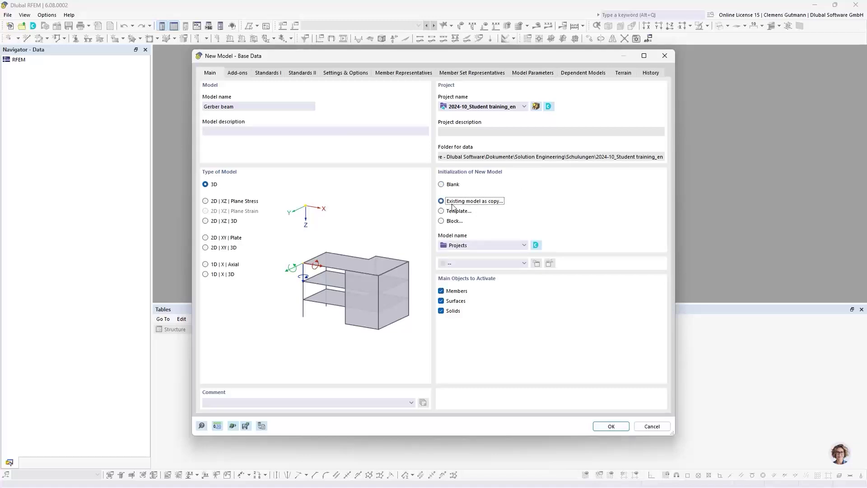
click(524, 247)
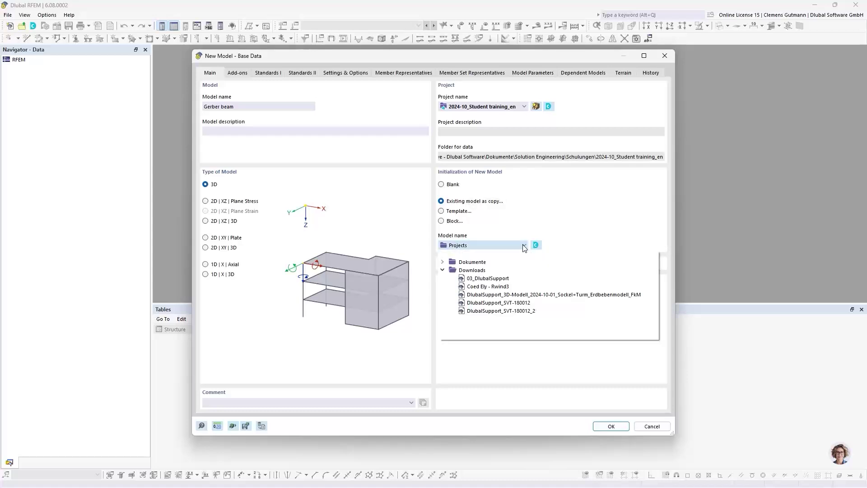
click(442, 263)
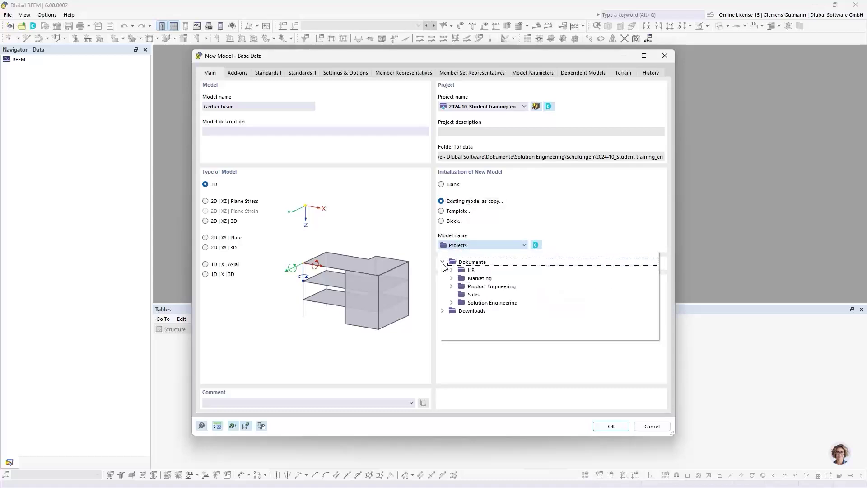
click(452, 303)
scroll(463, 330, down, 2)
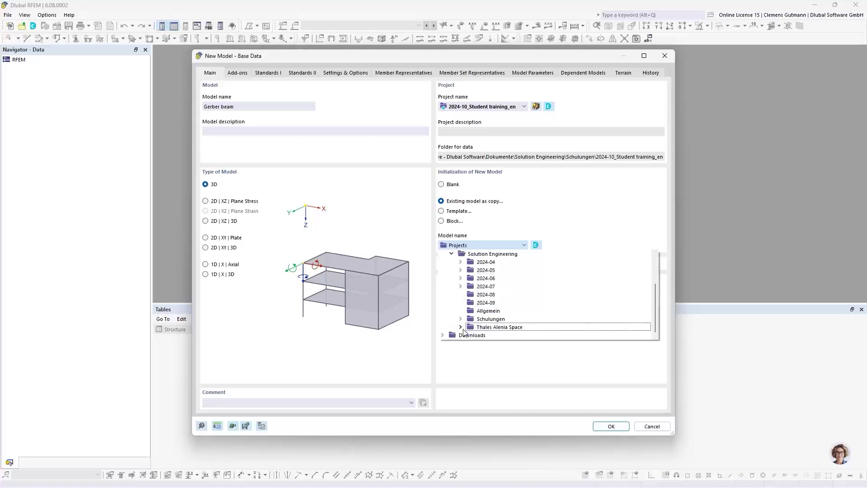
click(461, 319)
scroll(468, 315, down, 1)
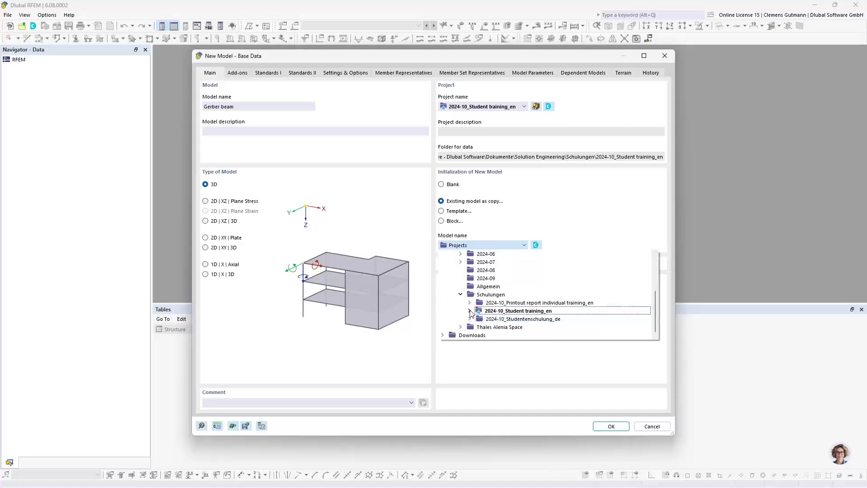
click(470, 311)
scroll(496, 309, down, 1)
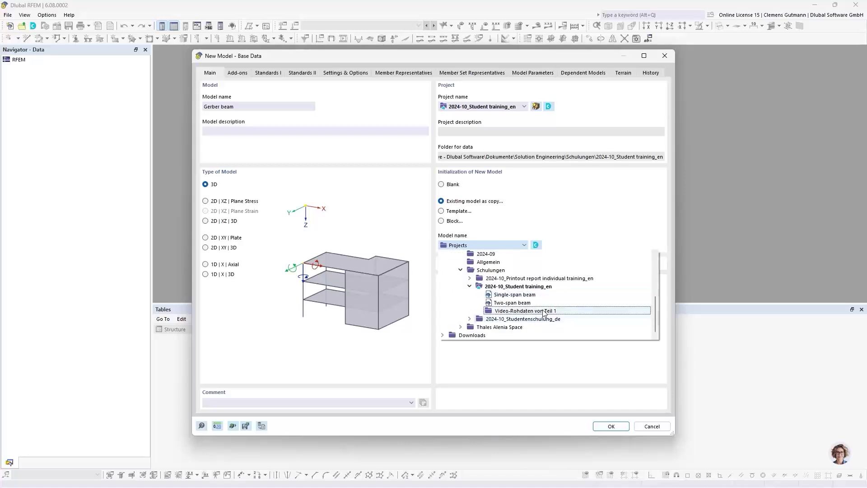
click(507, 305)
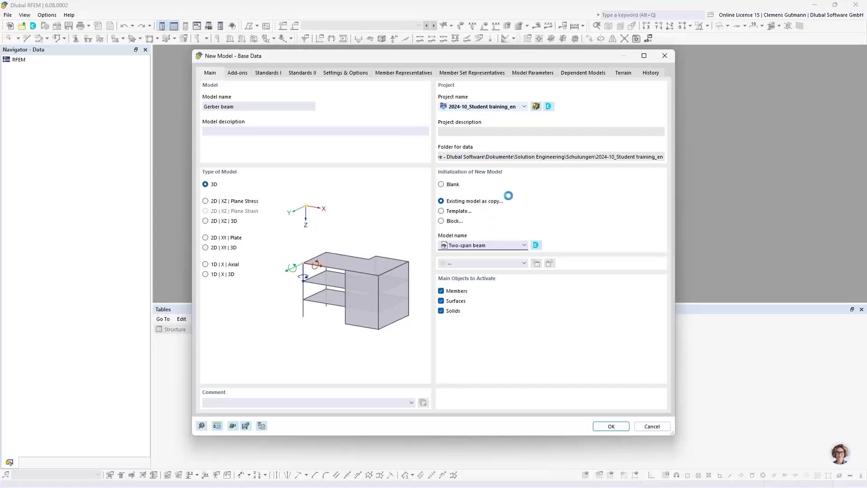
click(524, 106)
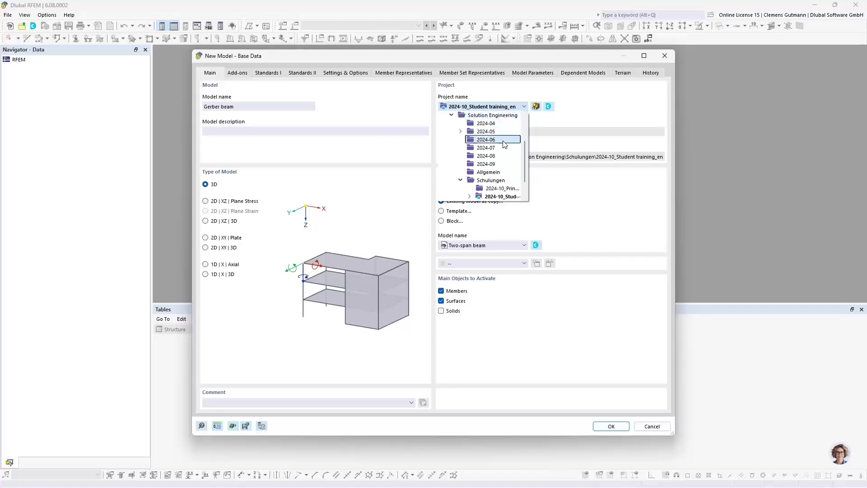
click(468, 107)
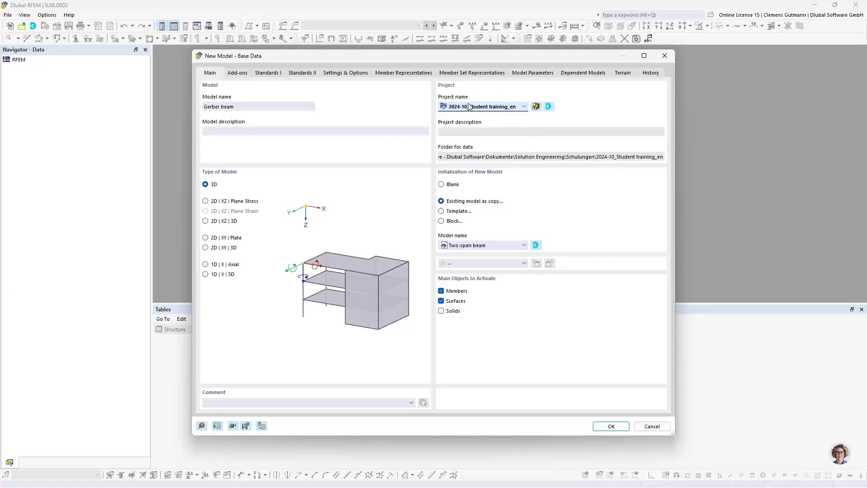
click(510, 247)
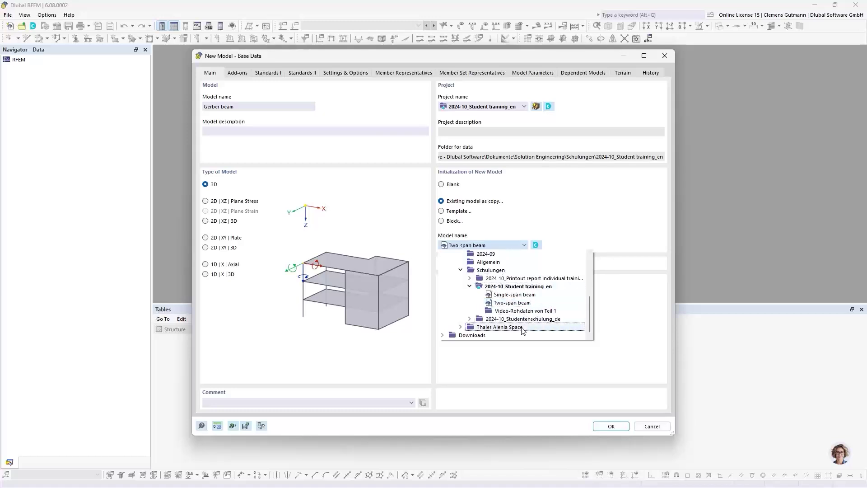
click(574, 224)
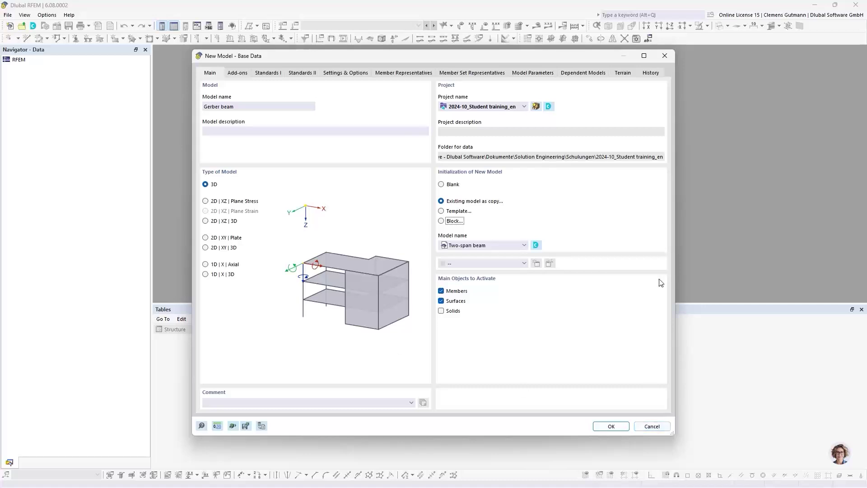
click(648, 427)
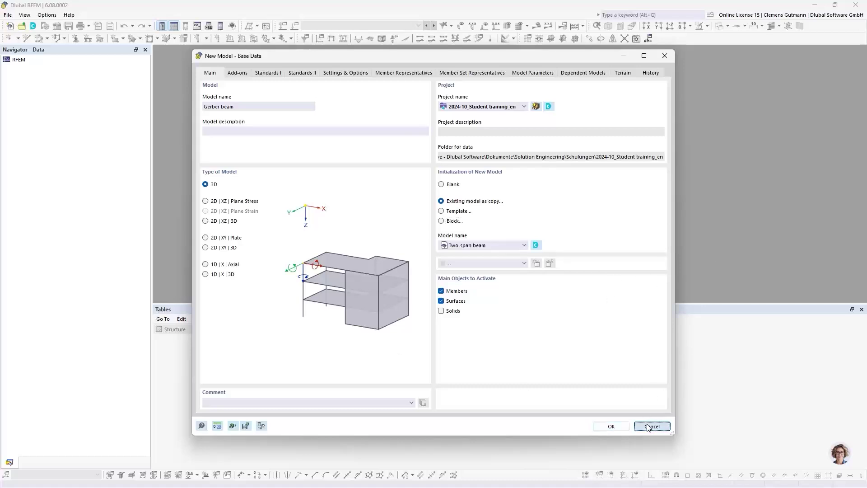
Open the Dlubal Center and reposition its window so that it is fully visible on screen
click(34, 26)
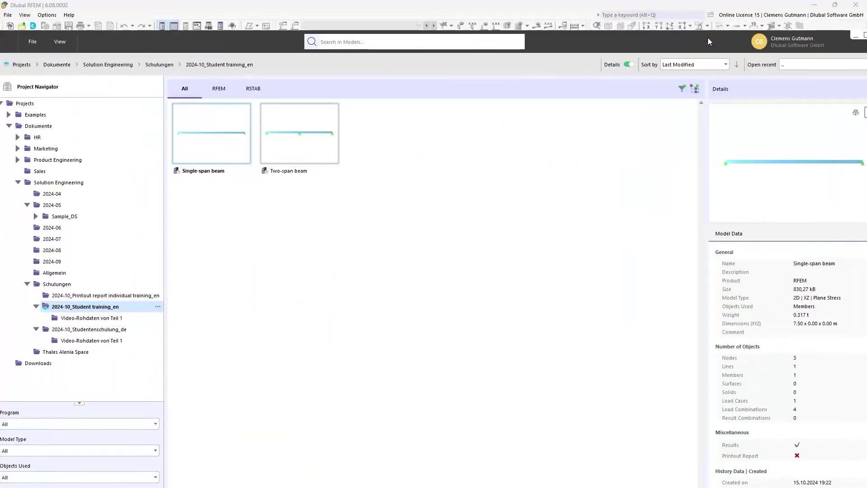
double_click(695, 42)
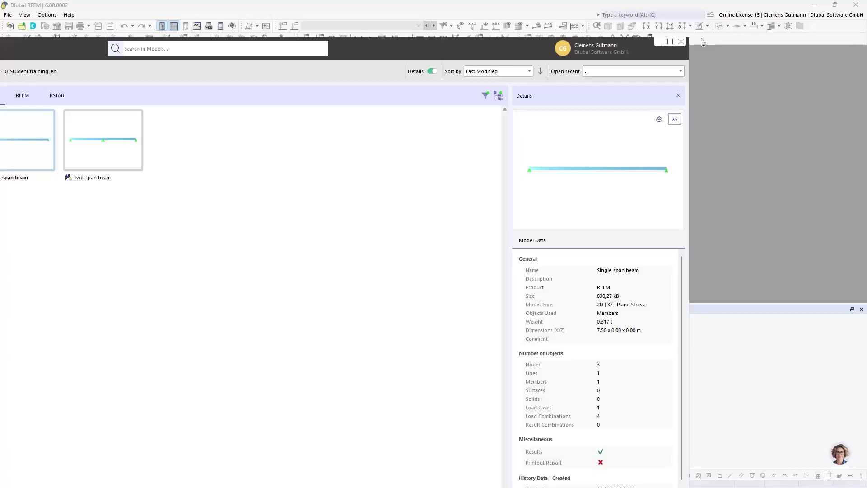
drag(689, 39, 489, 182)
drag(283, 194, 428, 172)
drag(371, 188, 591, 55)
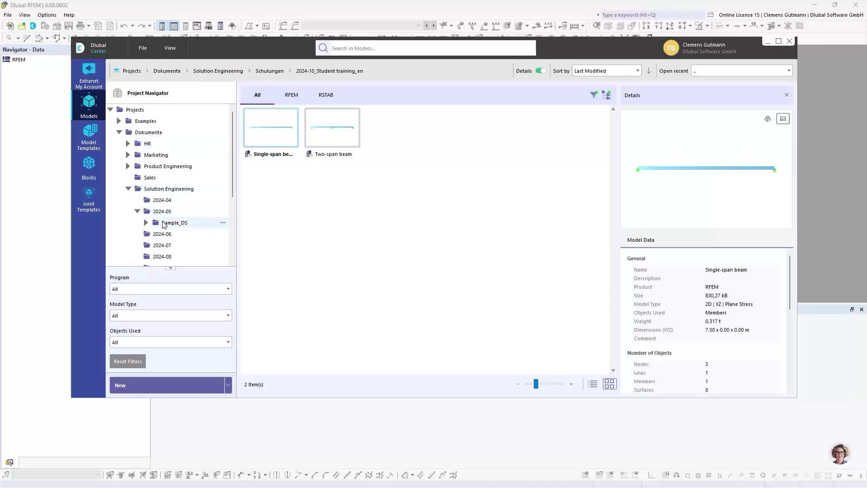
Examine the project folder tree in the Dlubal Center, widening the Project Navigator so that the full folder names are readable
scroll(164, 224, down, 4)
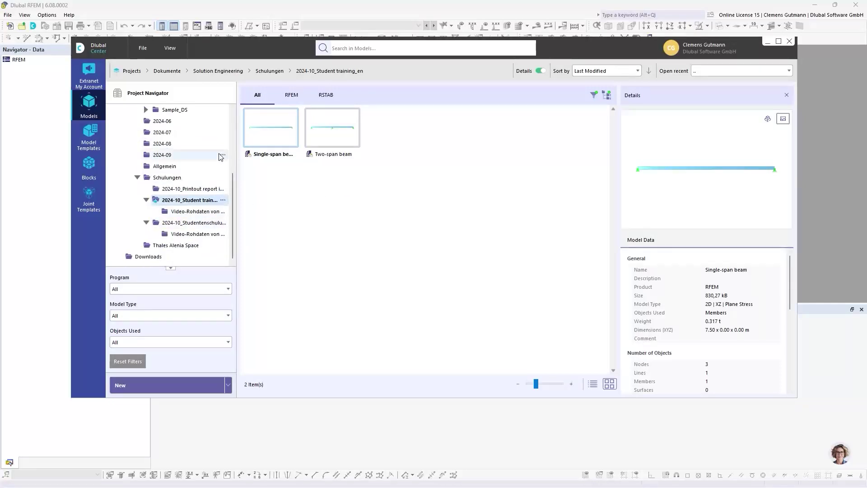
scroll(136, 116, up, 4)
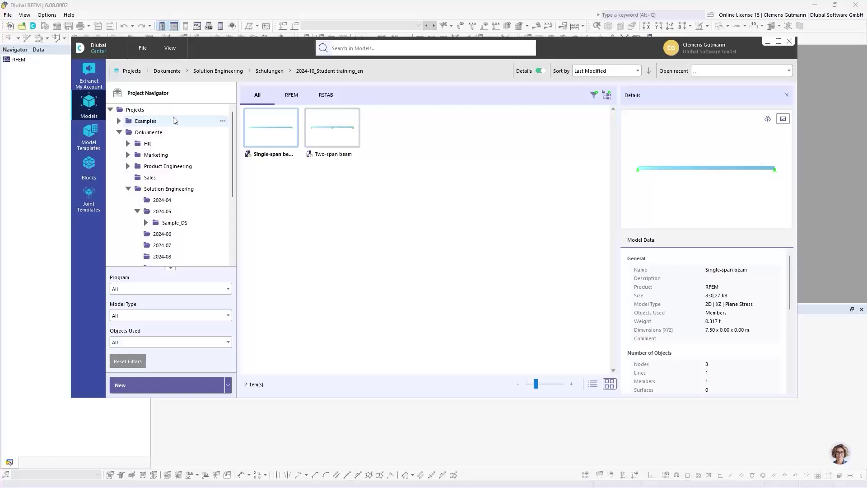
scroll(174, 120, down, 4)
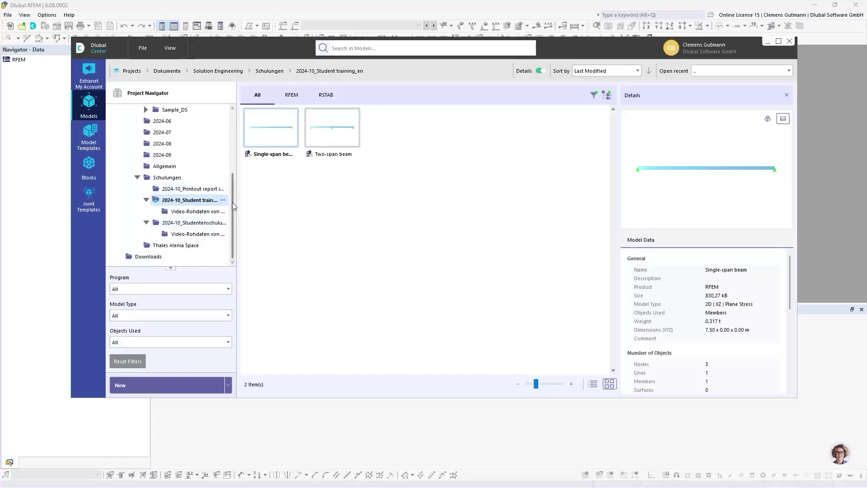
drag(237, 197, 293, 197)
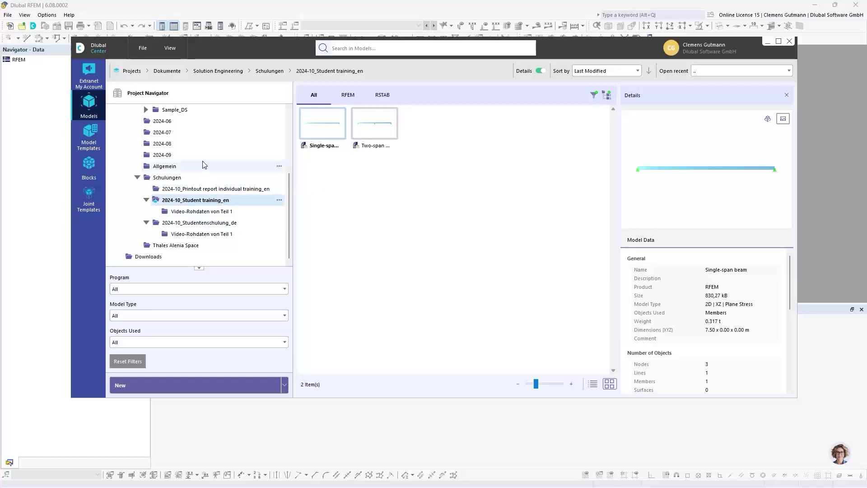
scroll(156, 153, up, 4)
scroll(171, 198, down, 4)
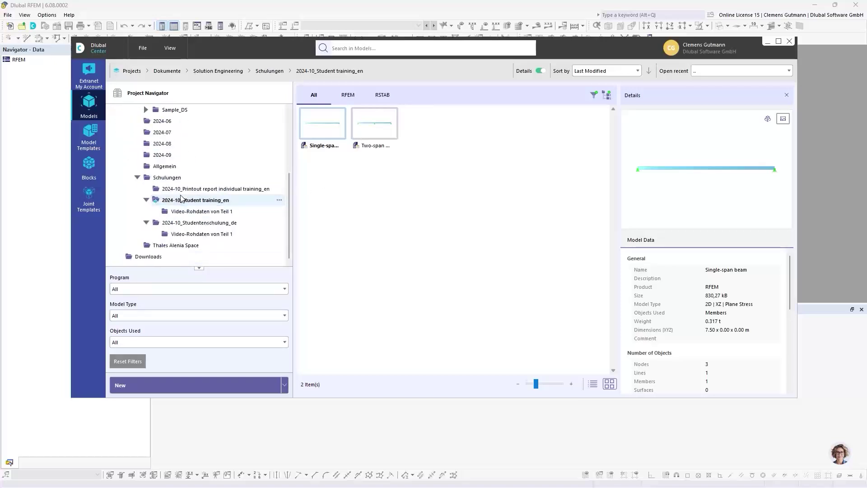
scroll(170, 198, up, 4)
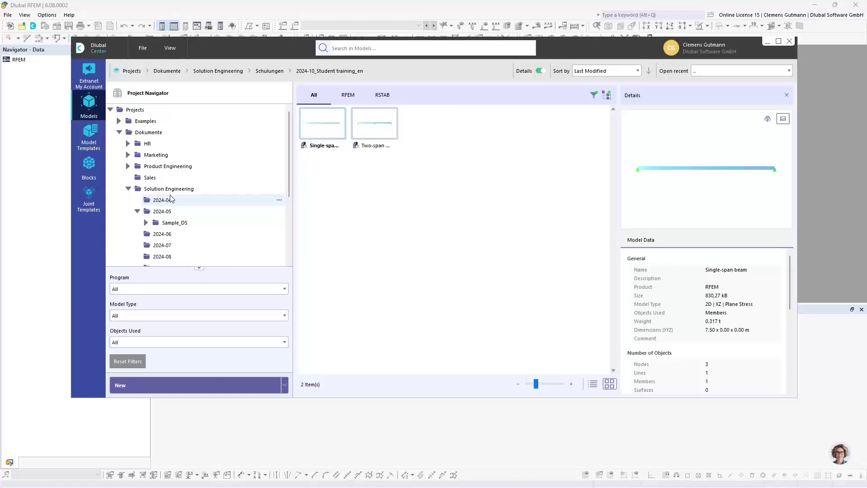
View the directory selection for connecting a folder as a project under Projects, and cancel it
right_click(135, 111)
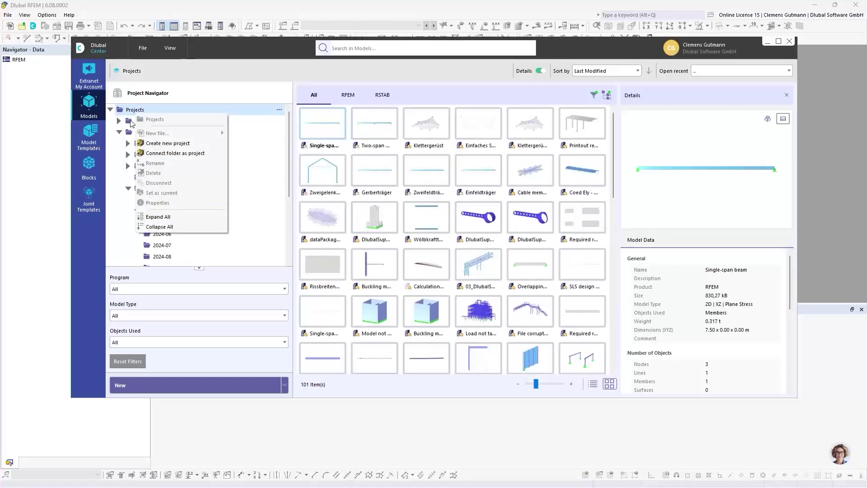
click(178, 155)
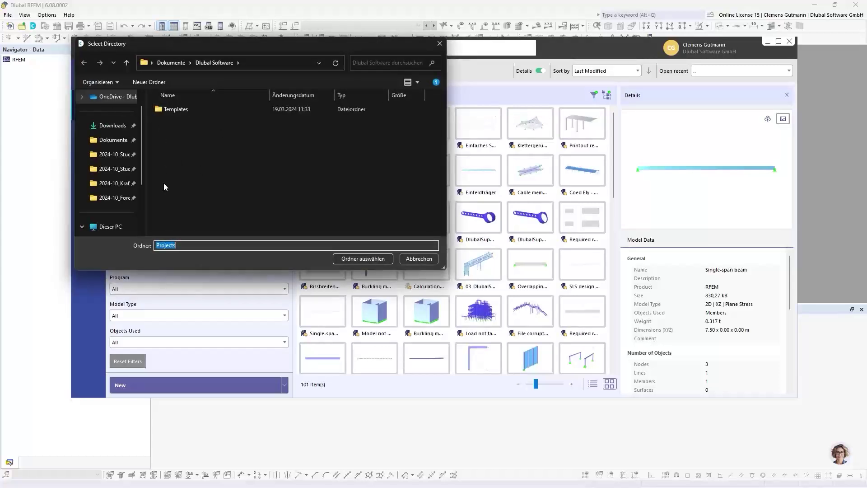
scroll(142, 153, up, 2)
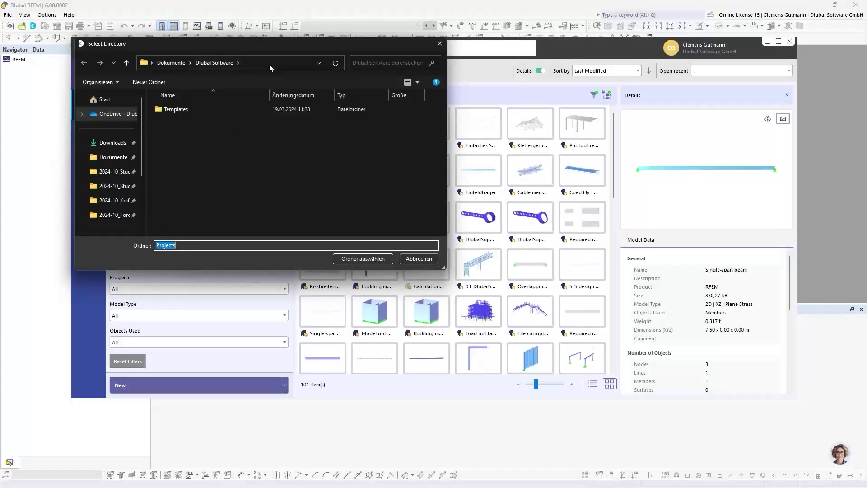
drag(313, 43, 337, 75)
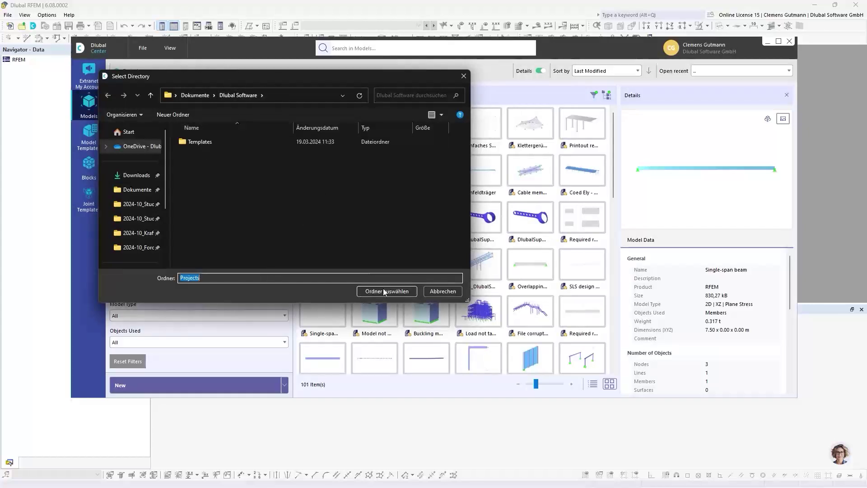
click(443, 291)
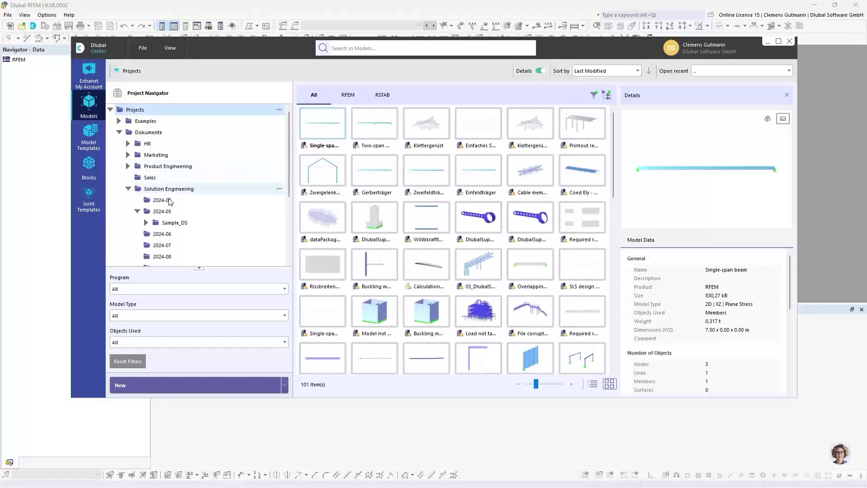
Look over the project folders again and close the Dlubal Center
scroll(170, 202, down, 1)
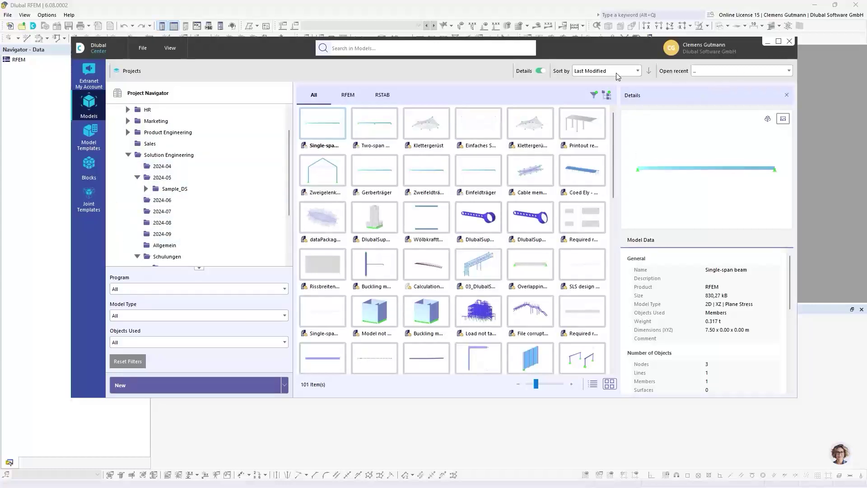
scroll(218, 131, up, 1)
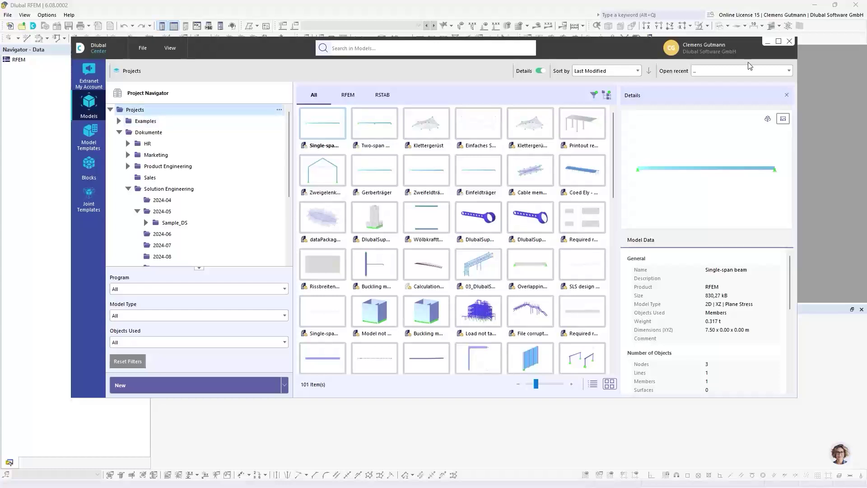
click(789, 41)
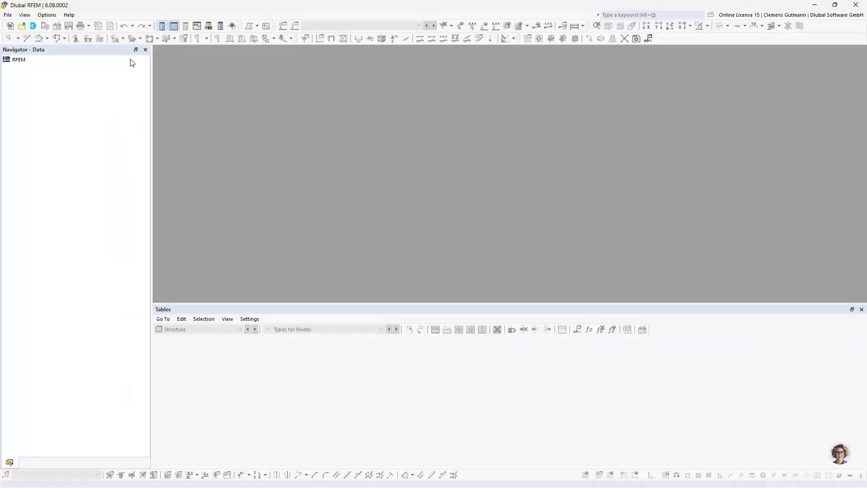
Start a new model and name it Gerber beam
click(9, 15)
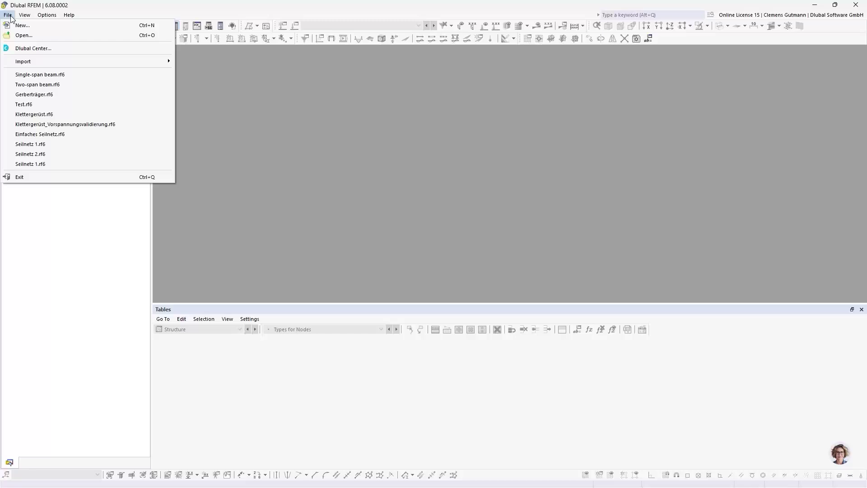
click(20, 28)
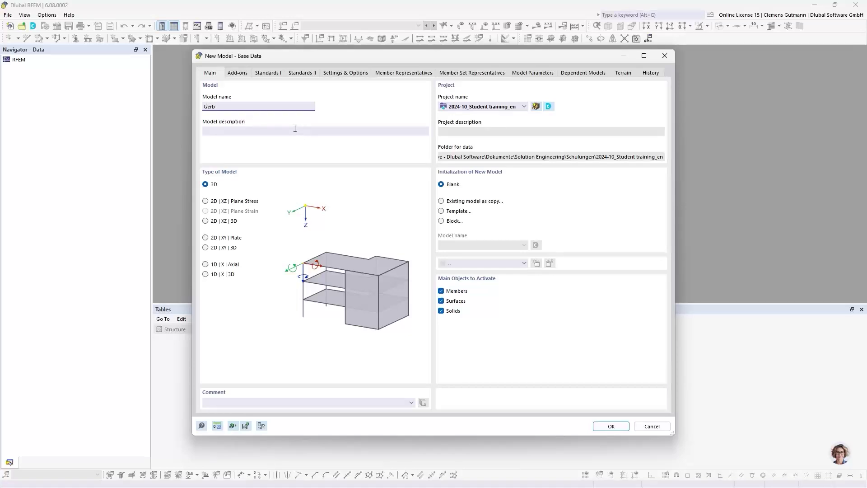
text(beam)
click(295, 129)
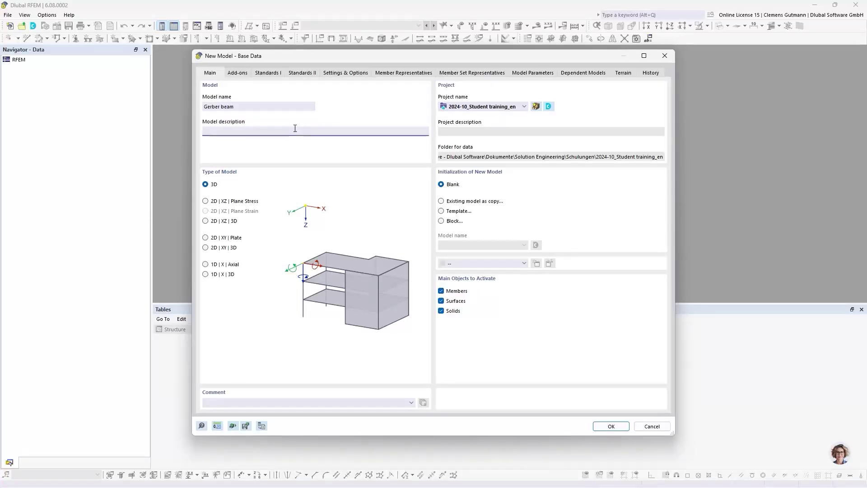
Initialize the new model as a copy of Two-span beam from Dokumente > Solution Engineering > Schulungen > 2024-10_Student training_en
click(463, 203)
click(507, 245)
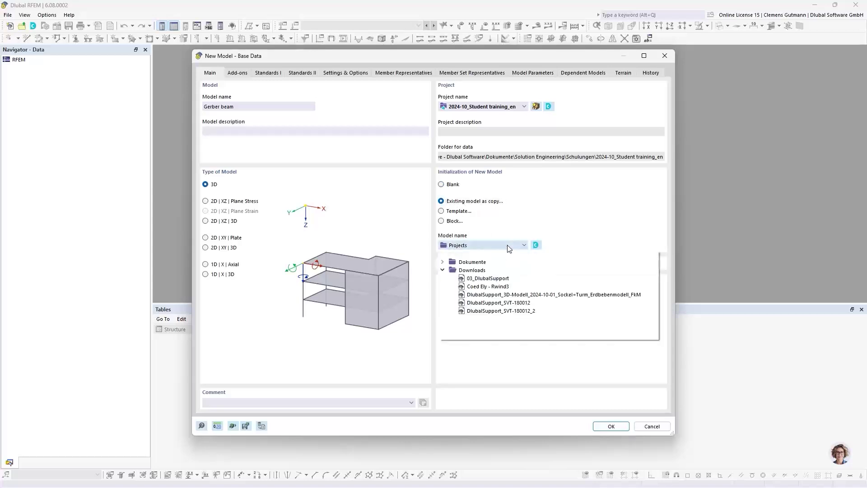
click(443, 262)
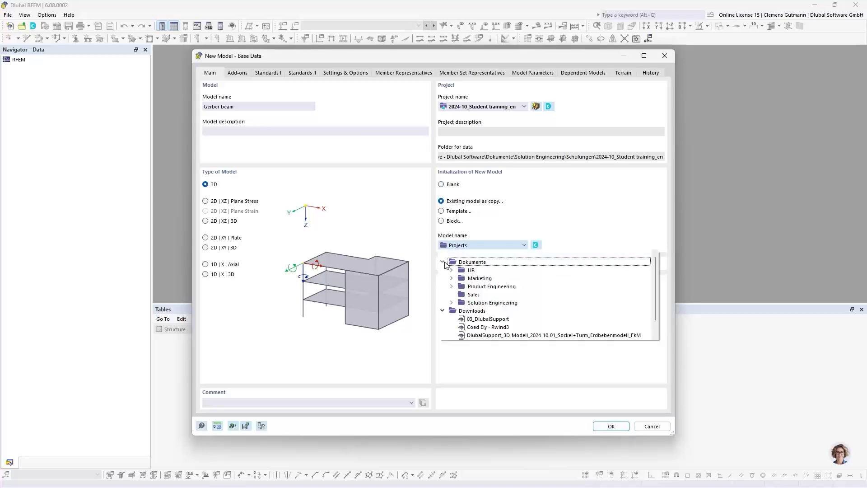
click(451, 302)
scroll(460, 312, down, 3)
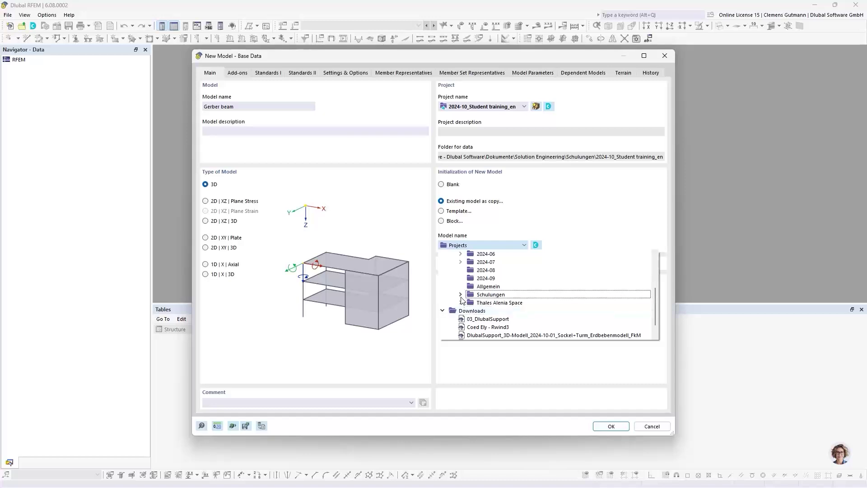
click(460, 294)
click(470, 310)
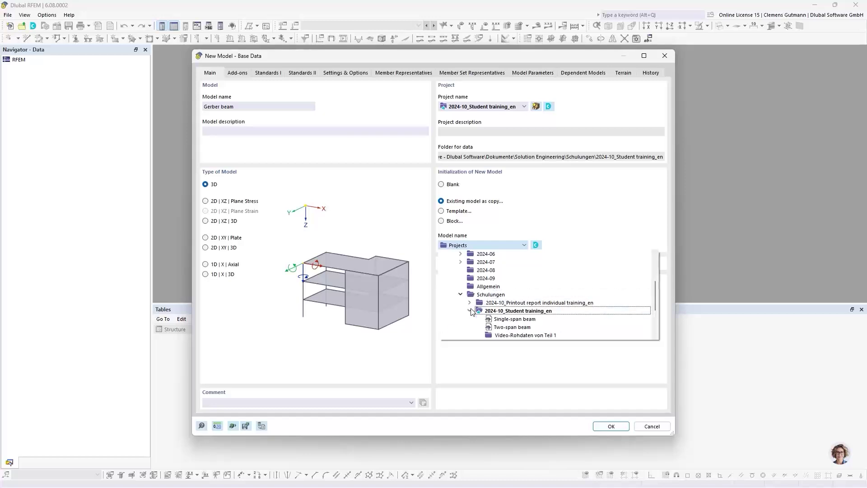
click(512, 327)
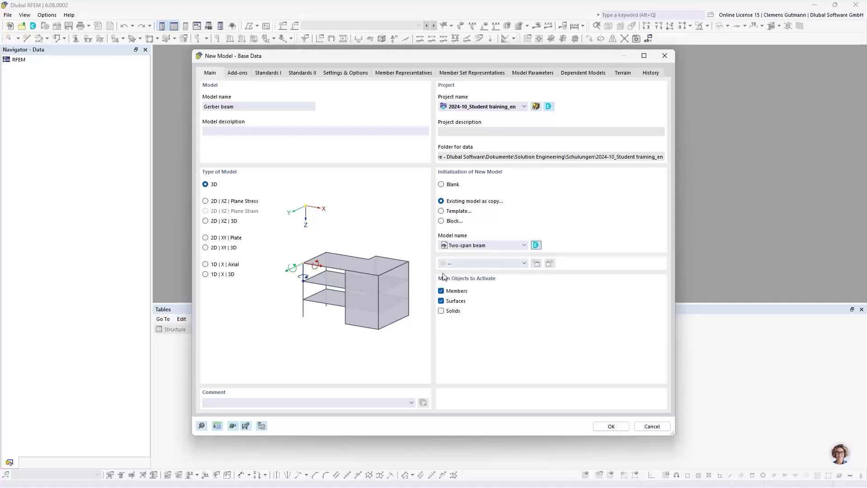
Set the model type to 2D | XZ | Plane Stress and create the model
click(205, 202)
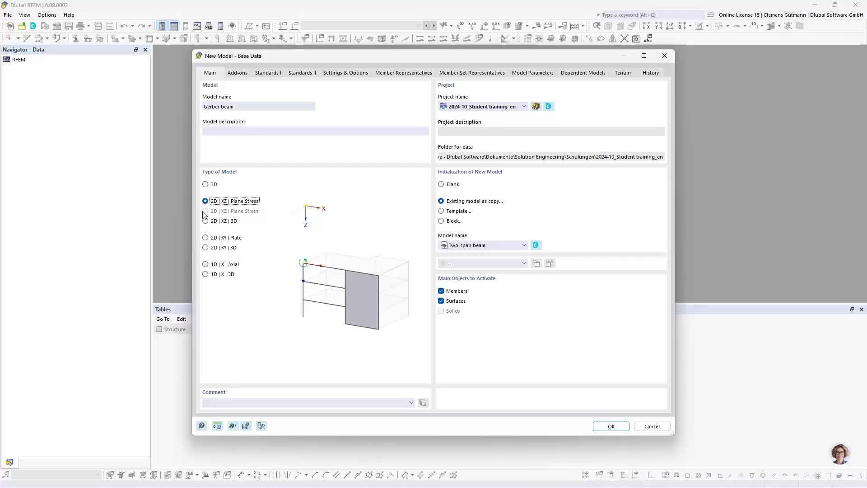
click(610, 427)
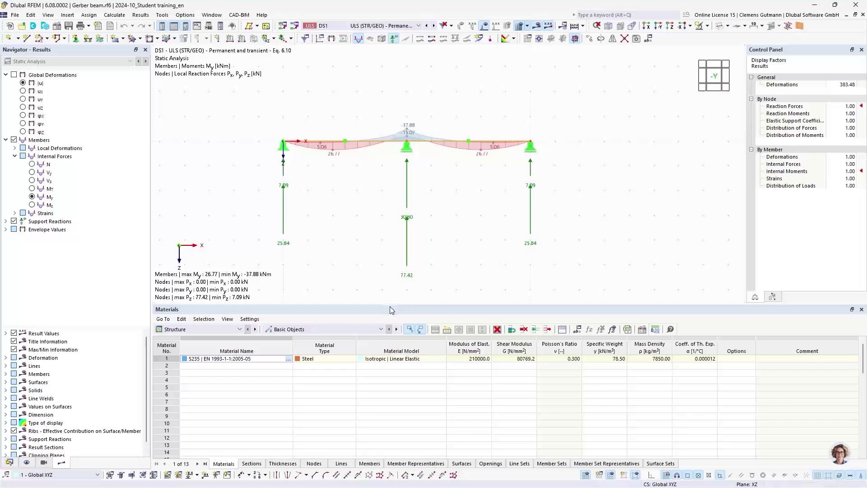
Show the model data in the navigator and hide the results on the beam, with the tables reduced in height
drag(391, 303, 390, 371)
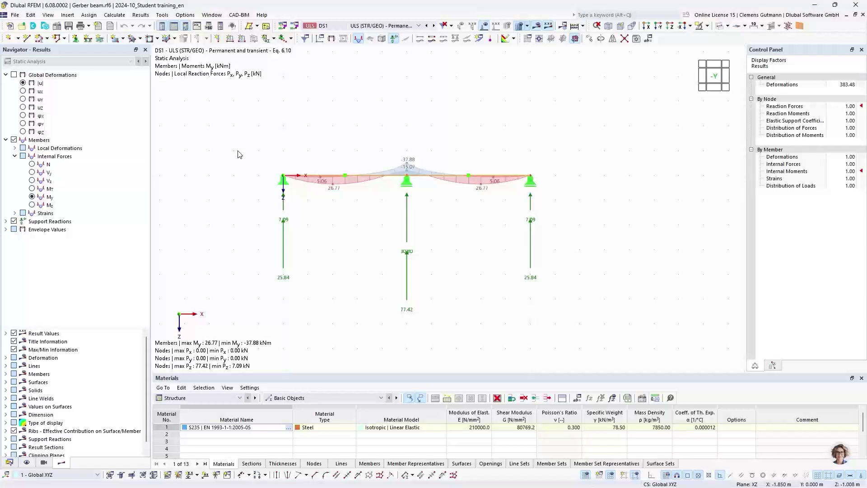
click(9, 462)
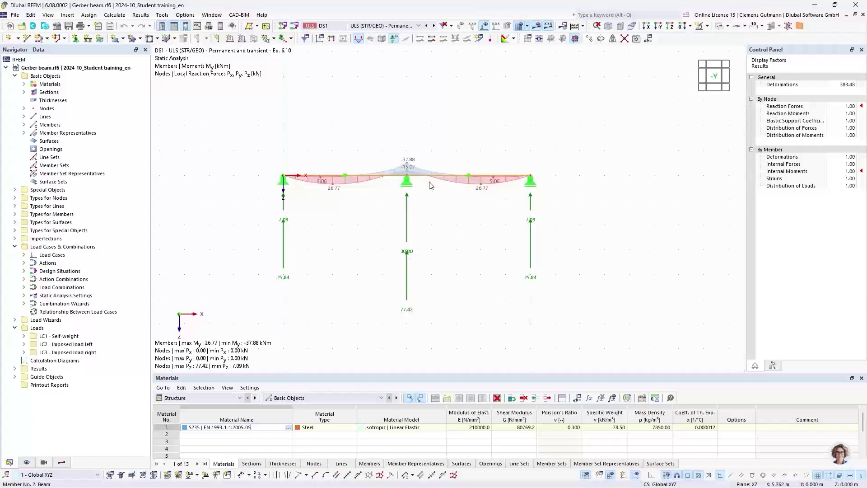
scroll(432, 172, up, 2)
click(536, 27)
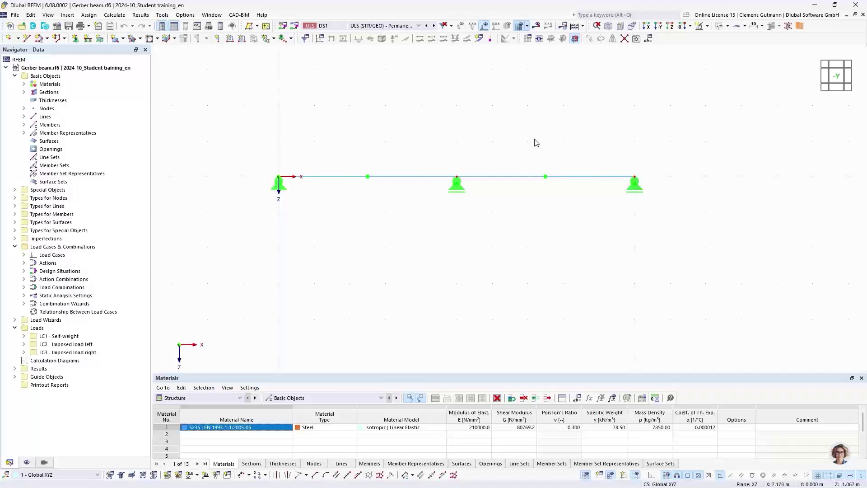
middle_drag(537, 141, 523, 156)
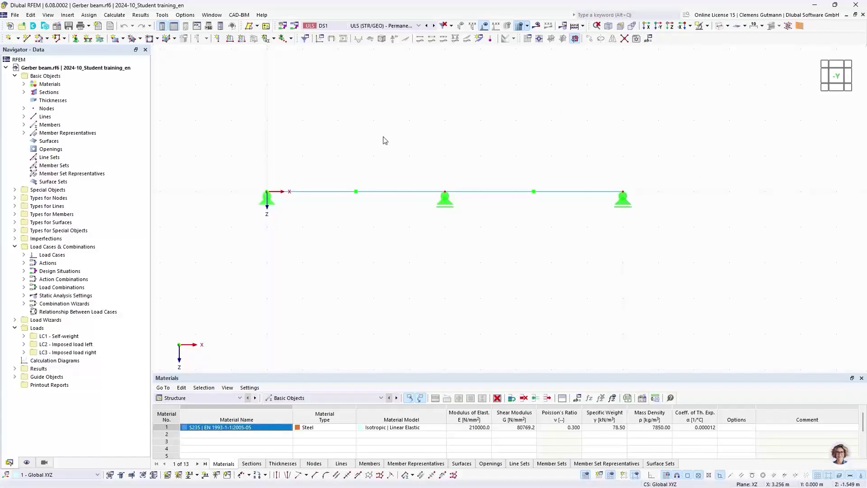
Create a global parameter named FieldLength in the Lengths unit group with a value of 5 m
click(30, 15)
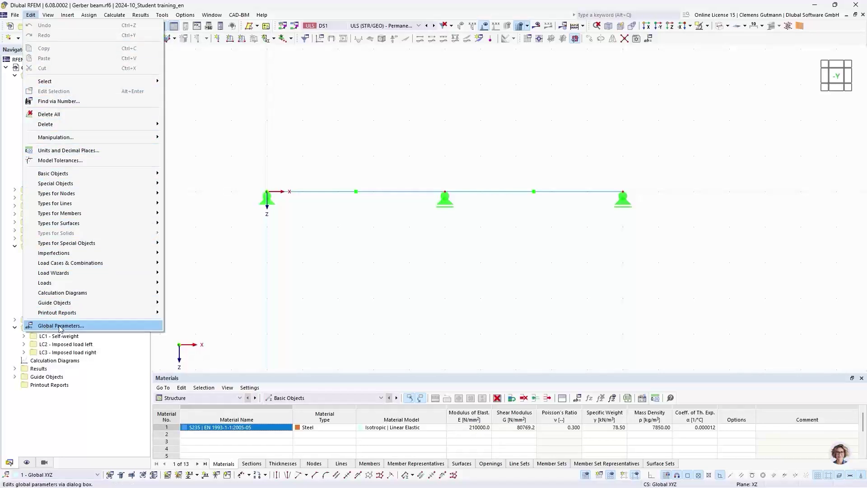
click(100, 331)
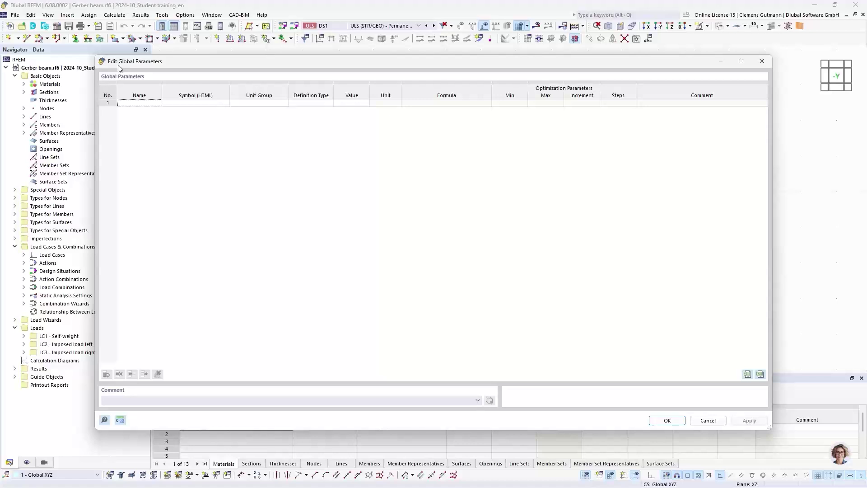
click(130, 104)
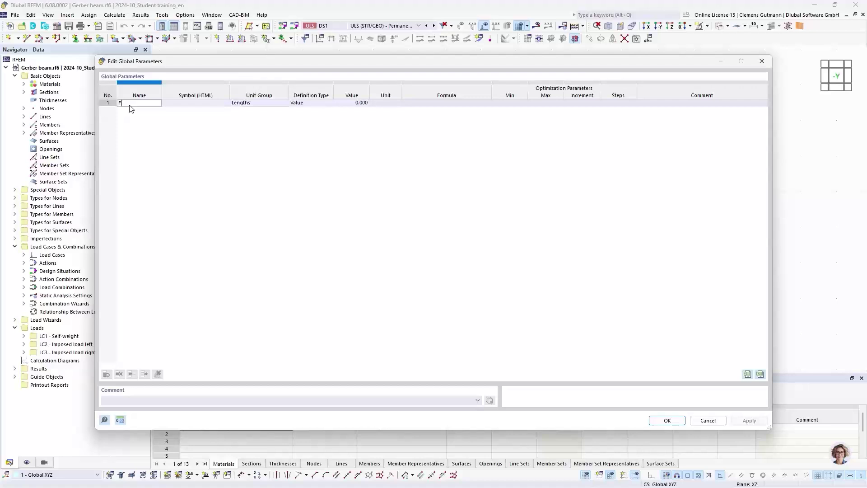
text(dLength)
key(BackSpace)
key(BackSpace)
key(BackSpace)
key(BackSpace)
key(BackSpace)
text(ength)
key(Tab)
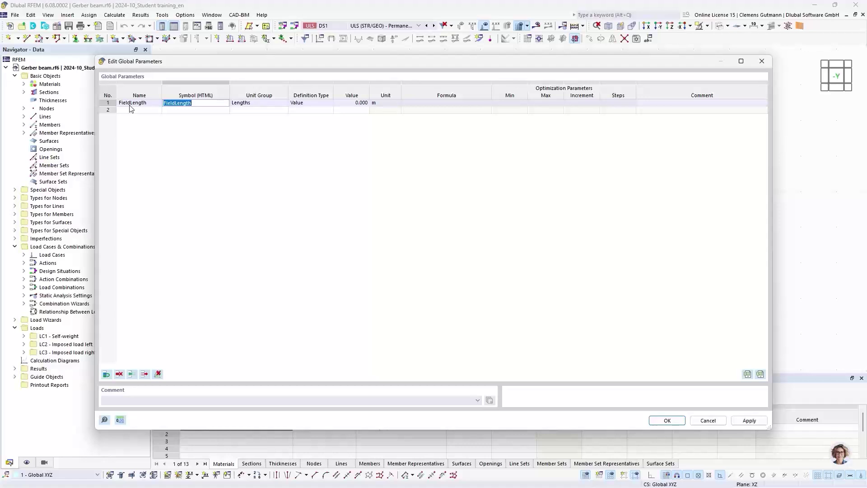
key(Tab)
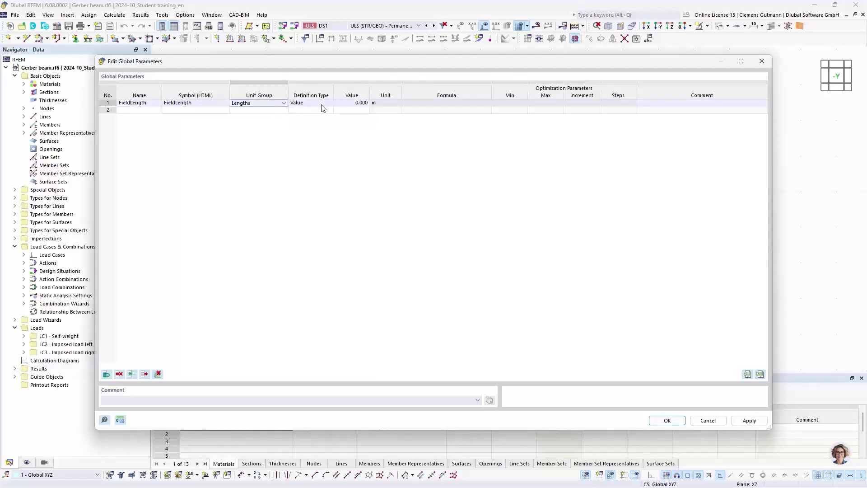
click(365, 104)
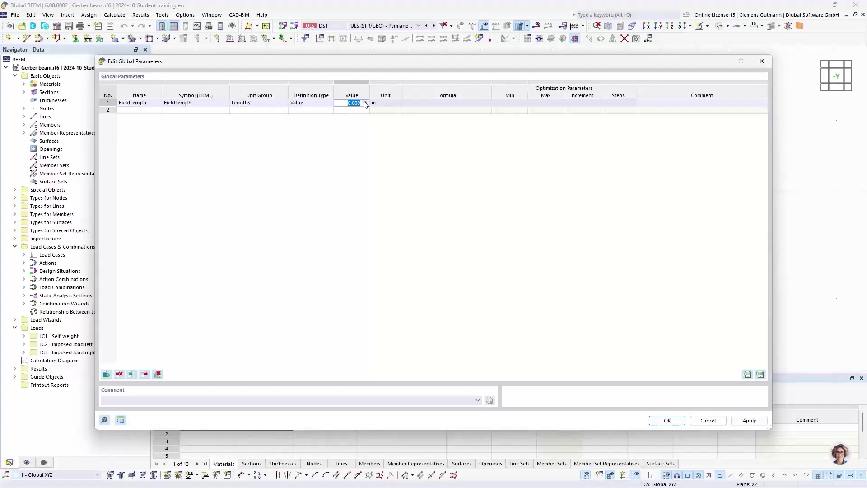
text(5)
key(Tab)
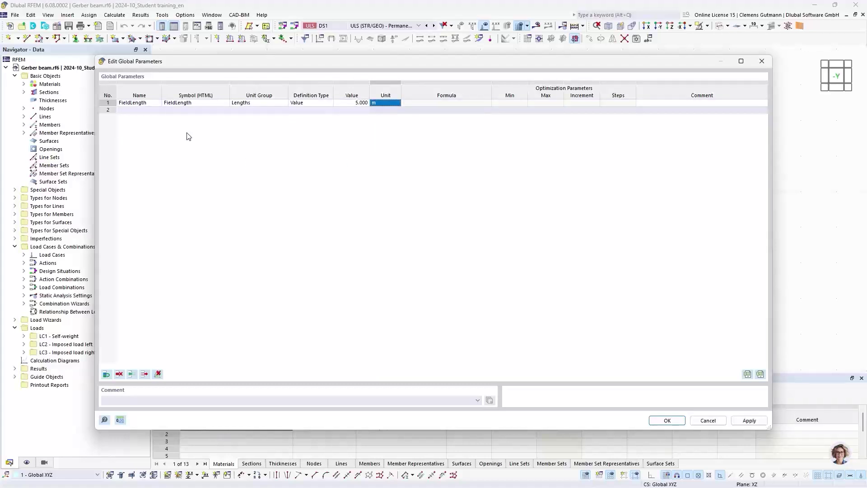
Add a second global parameter named GerberFactor
click(147, 110)
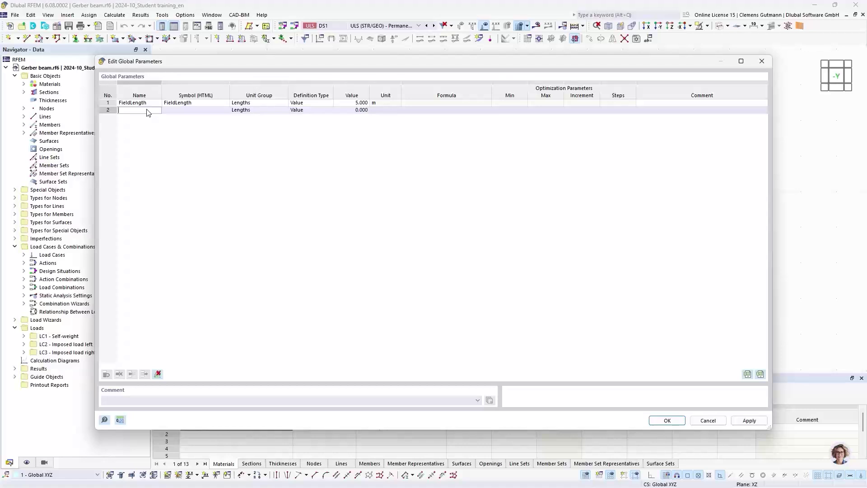
text(Gerberfac)
key(BackSpace)
key(BackSpace)
text(Factor)
key(Tab)
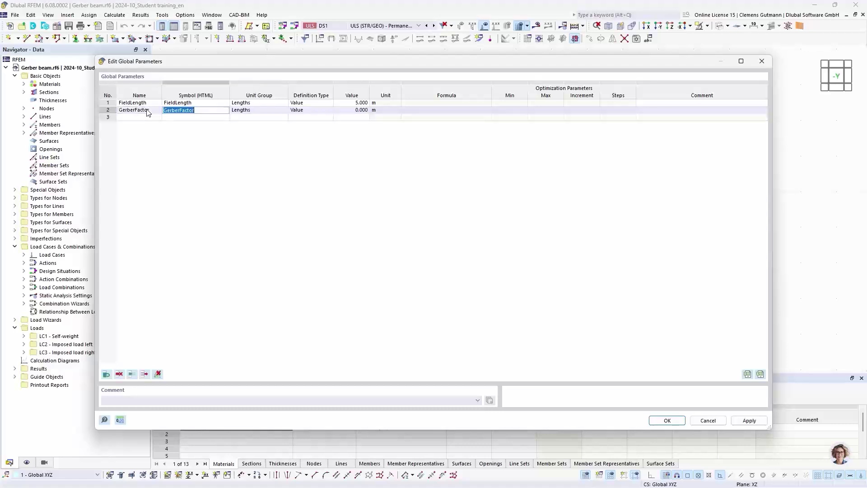
Set the unit group of GerberFactor to the model's Float type
click(251, 113)
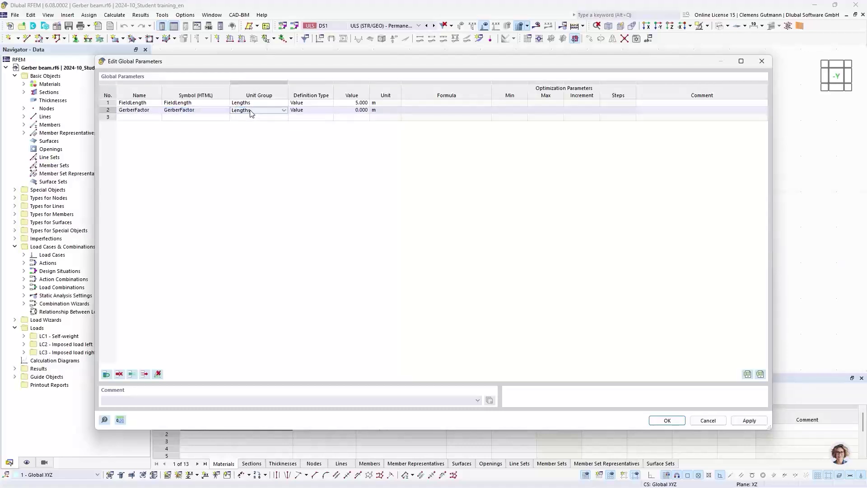
click(251, 113)
scroll(269, 221, down, 4)
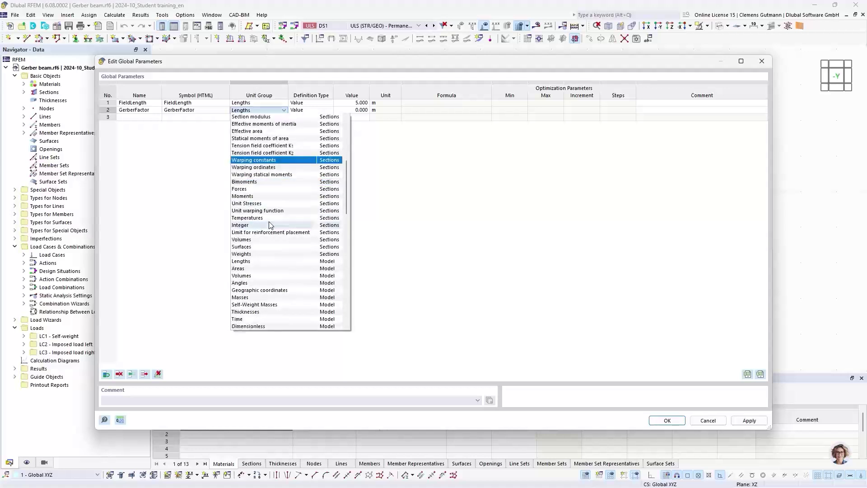
scroll(269, 222, down, 3)
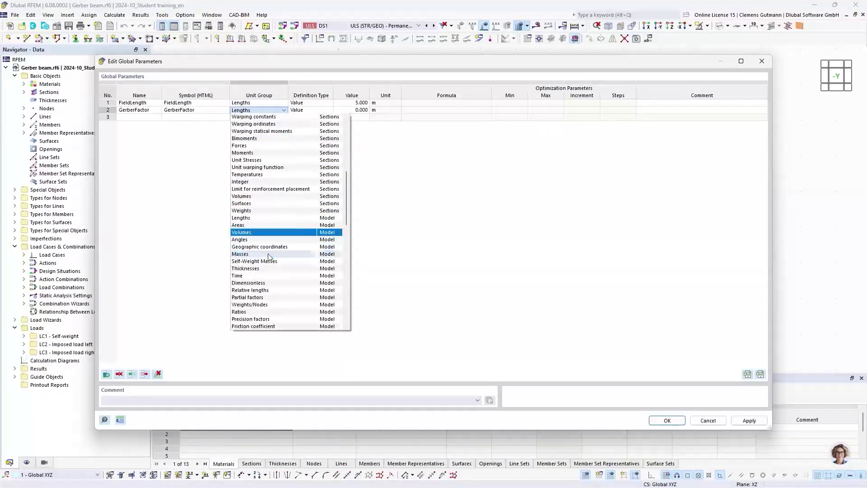
scroll(252, 325, down, 3)
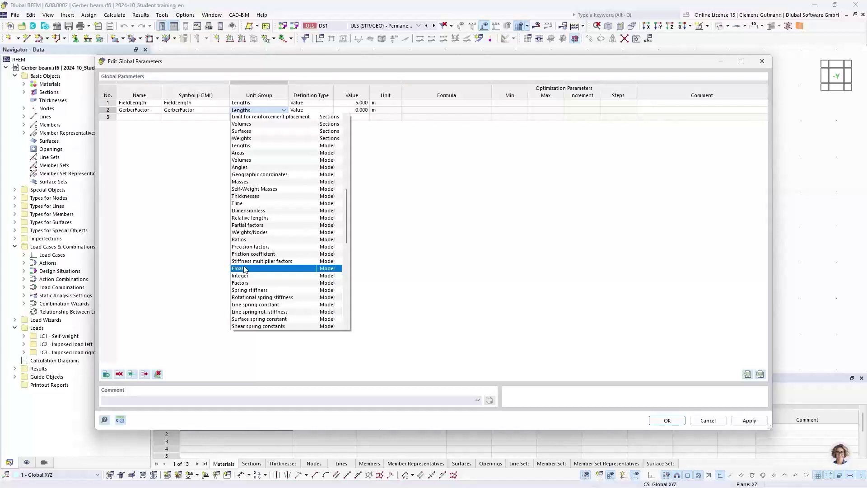
click(245, 269)
Set the value of GerberFactor to 0.1716
click(353, 111)
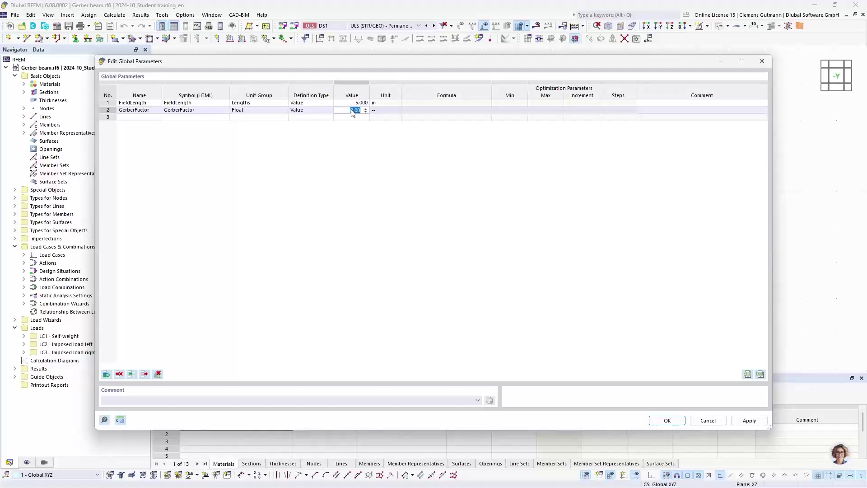
text(0)
text(.17)
text(171)
text(6)
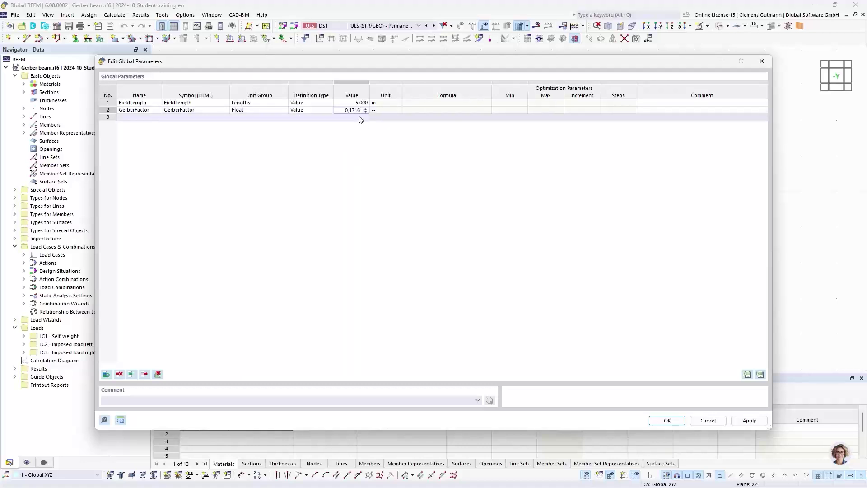
click(360, 118)
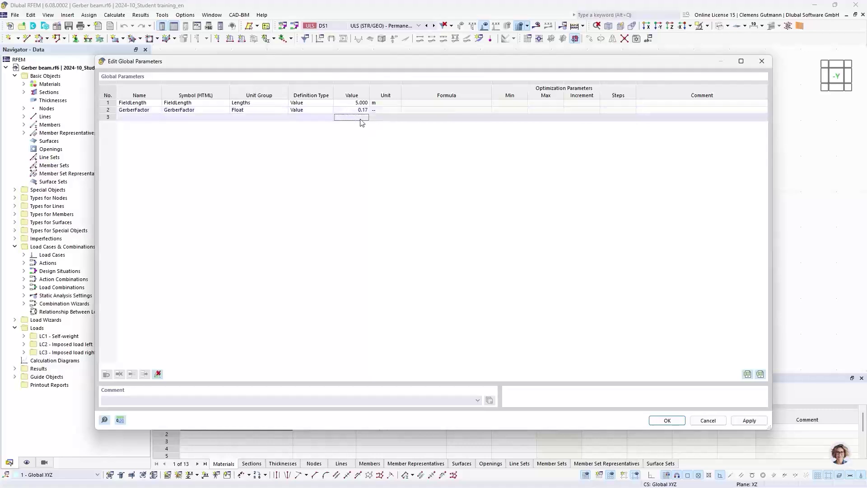
Set the Float decimal places to 4 in the model units and accept the global parameters
click(120, 419)
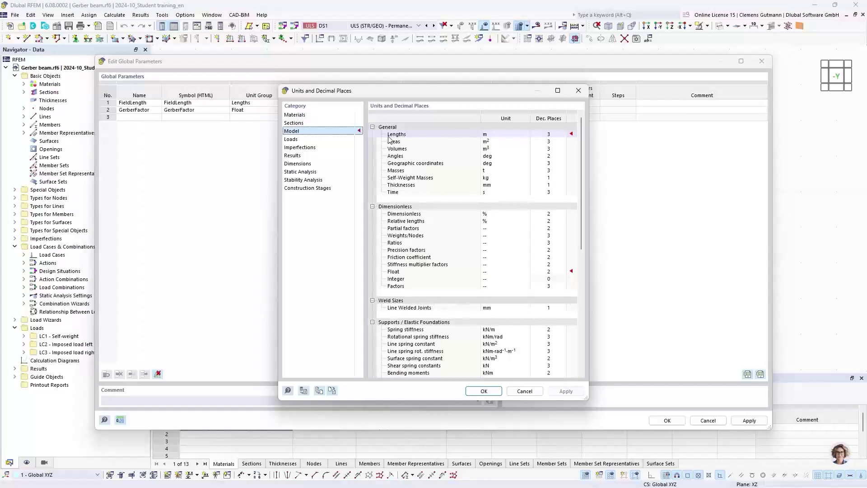
drag(416, 96, 404, 127)
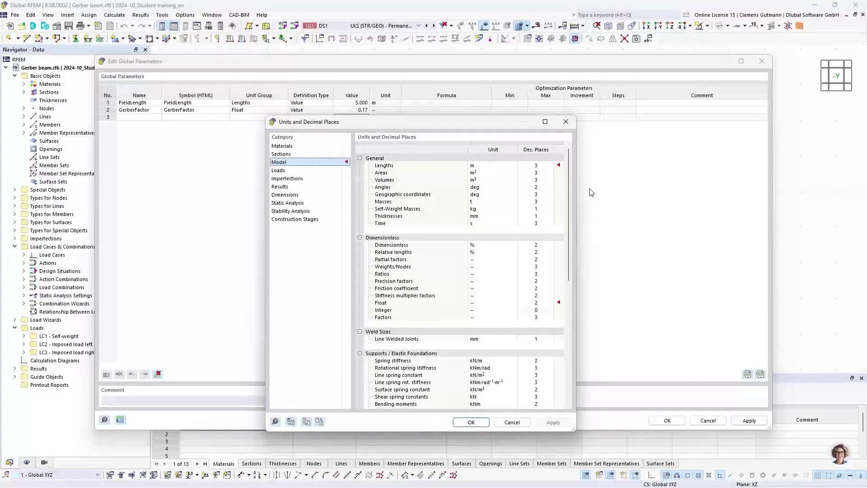
click(537, 304)
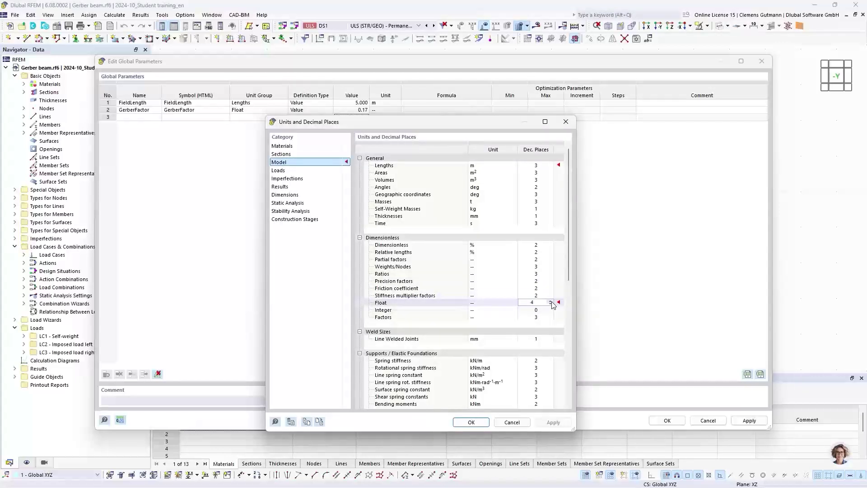
click(471, 422)
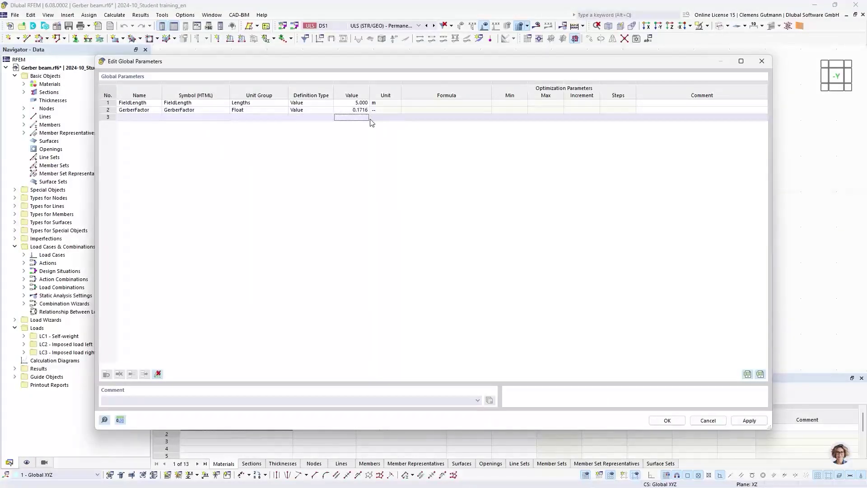
click(669, 421)
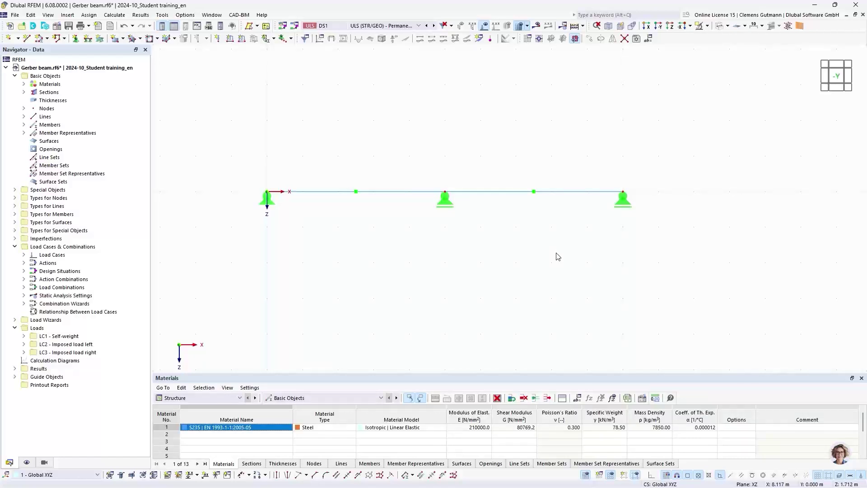
Find the global parameters through a keyword search for global, review them and close them without changes
click(31, 15)
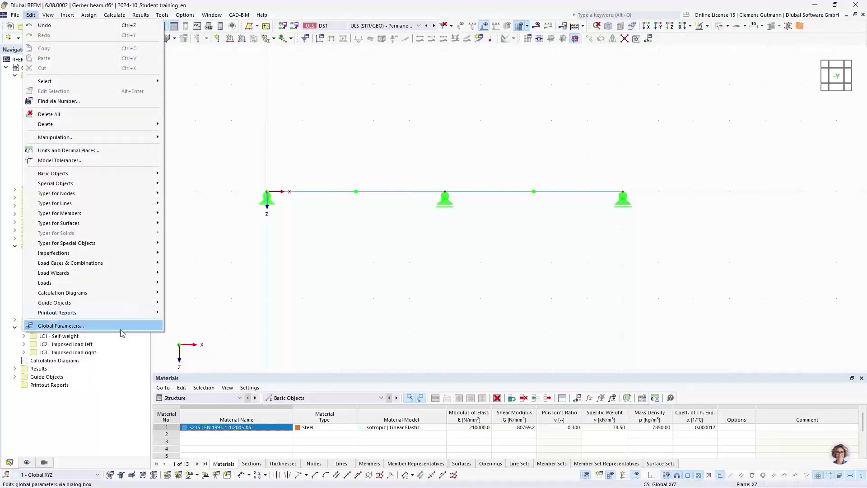
click(30, 15)
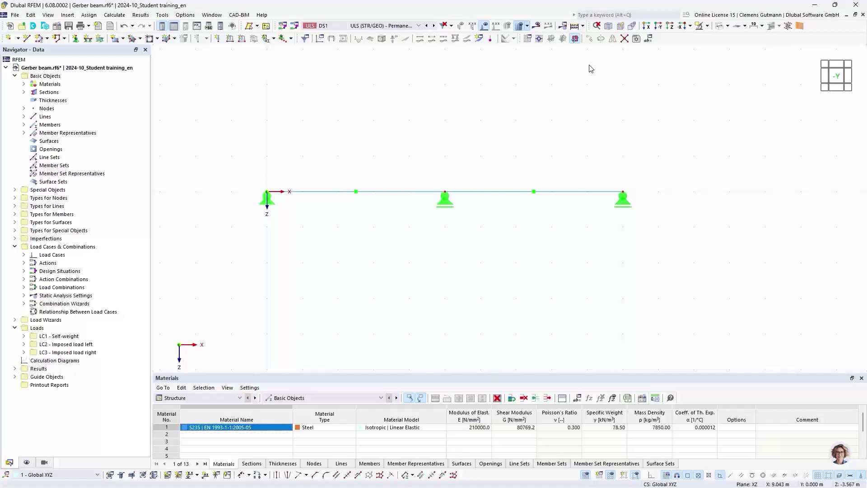
click(592, 14)
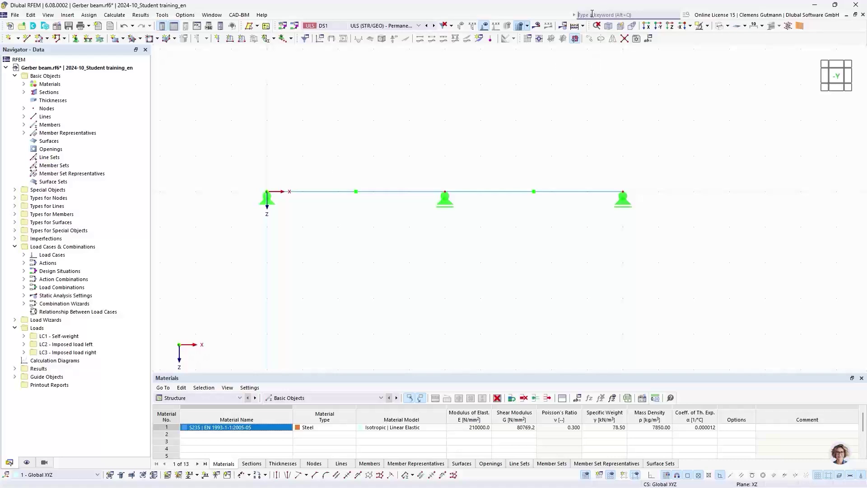
text(global)
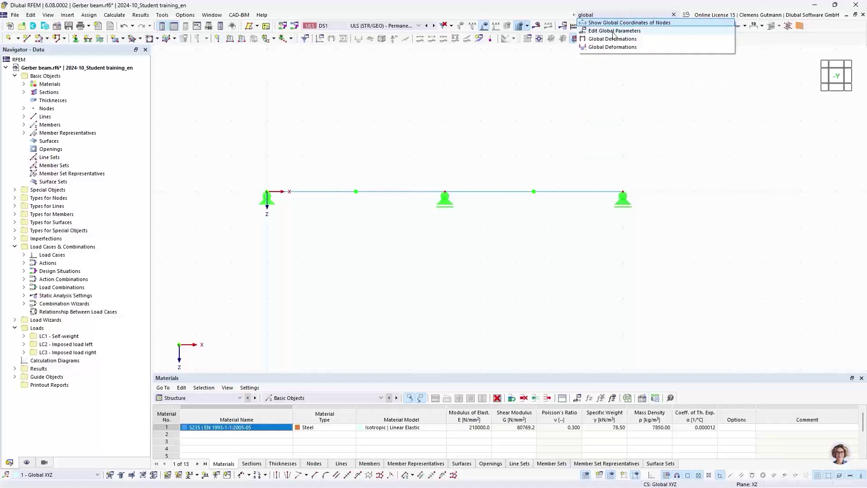
click(606, 32)
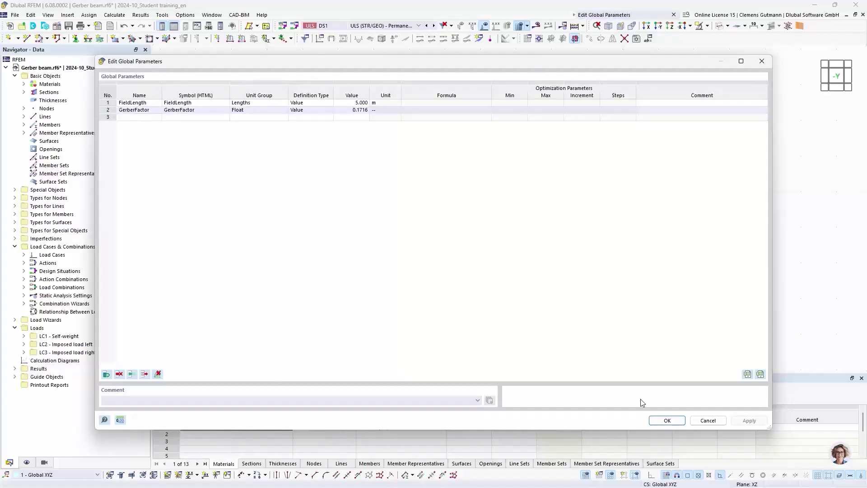
click(701, 420)
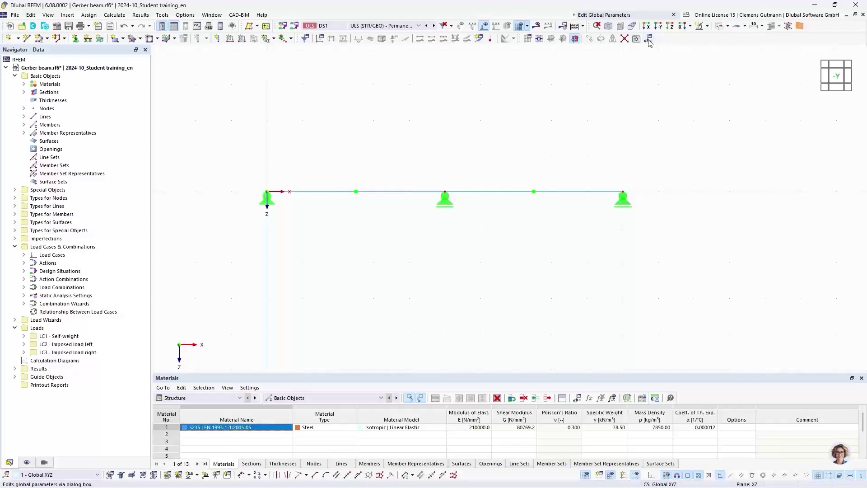
Reset all menus and toolbars to their default configuration
right_click(667, 40)
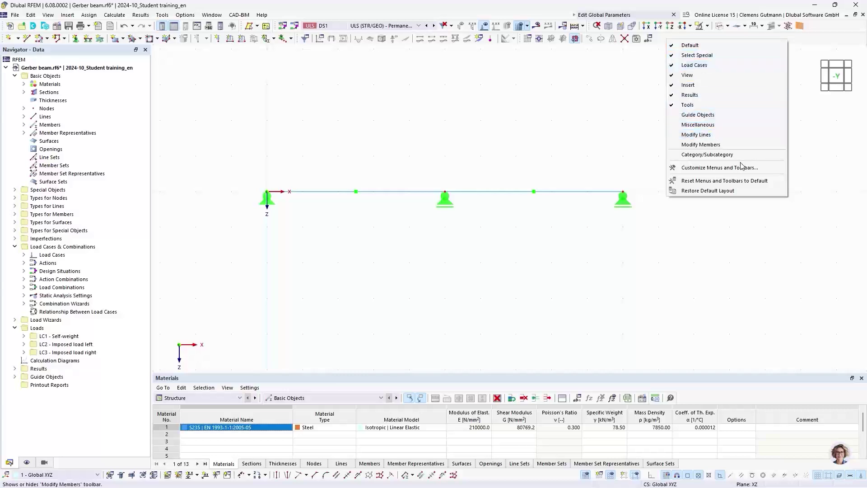
click(684, 184)
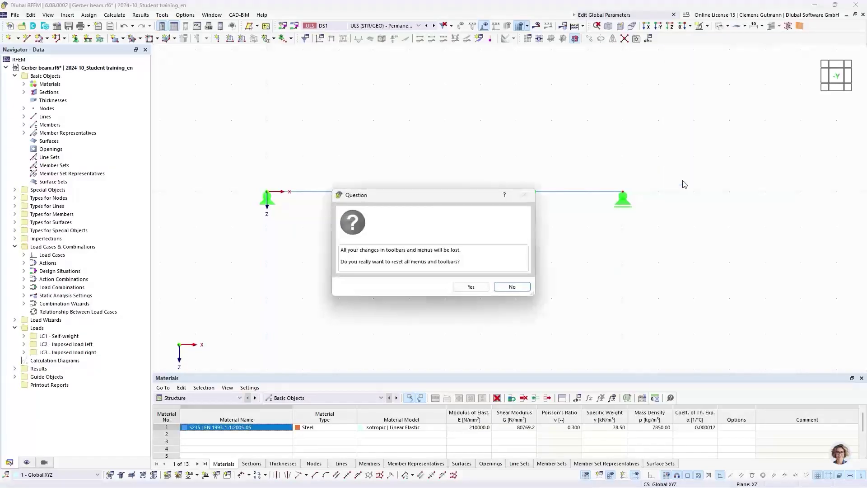
click(470, 288)
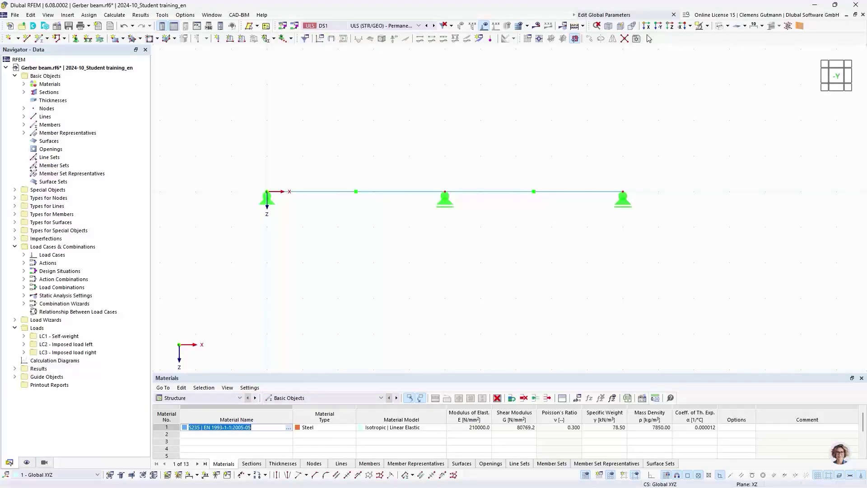
Customize the toolbars by searching commands for global, add Edit Global Parameters to the toolbar, and test it by opening and accepting the parameters
click(98, 17)
mouse_move(53, 16)
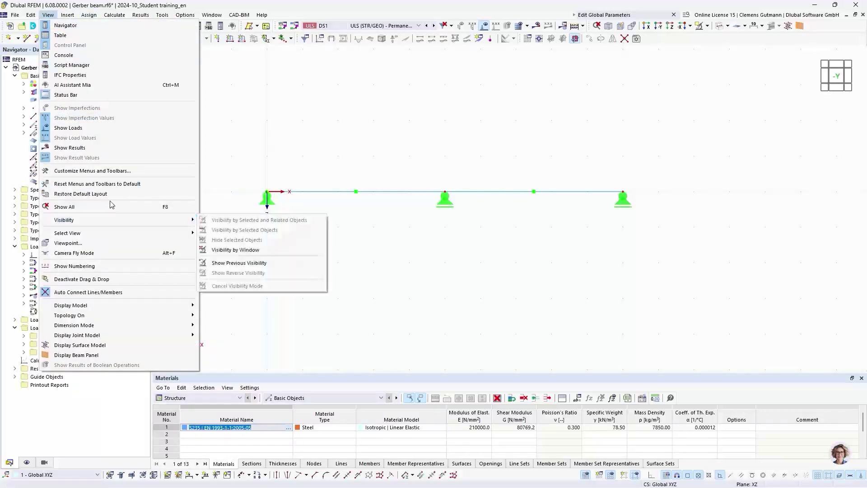
click(79, 173)
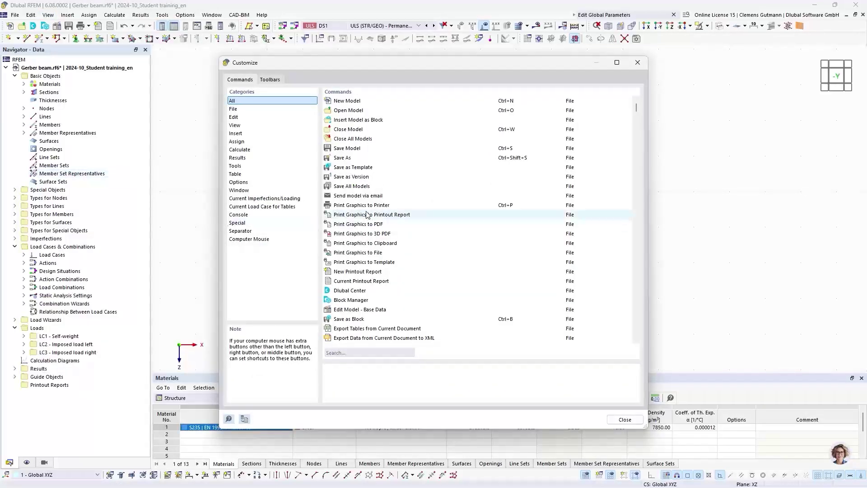
click(345, 351)
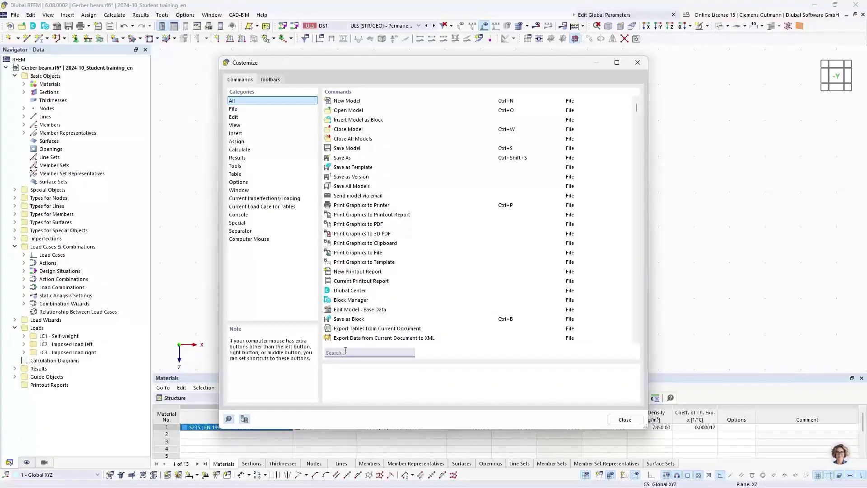
text(global)
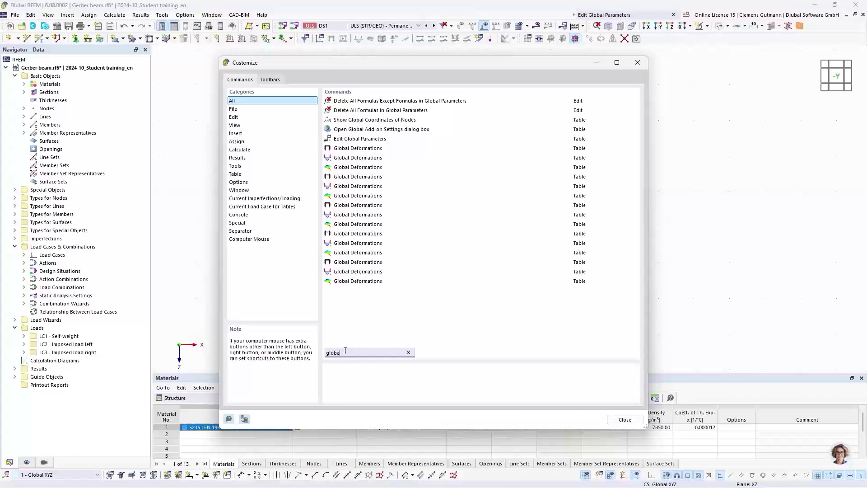
click(352, 140)
drag(352, 142, 650, 38)
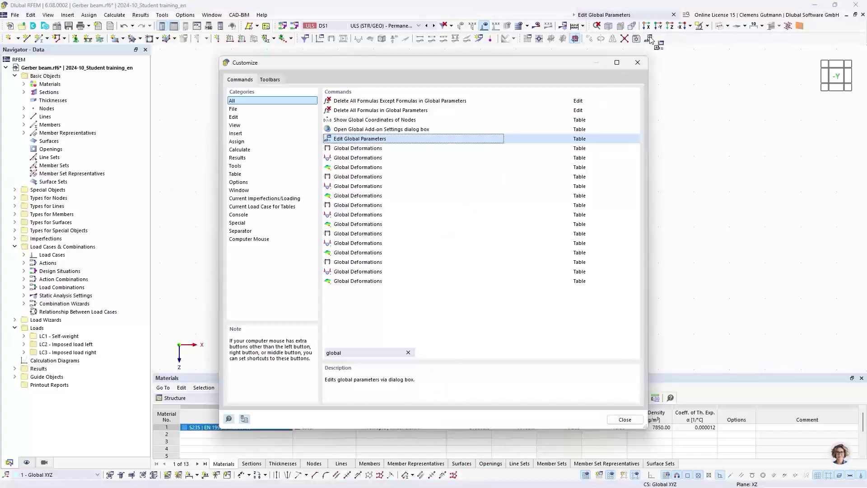
click(625, 419)
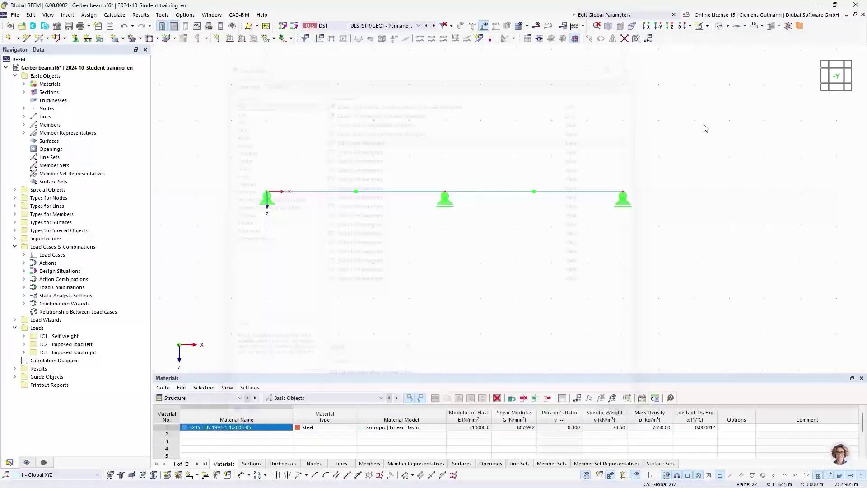
click(649, 39)
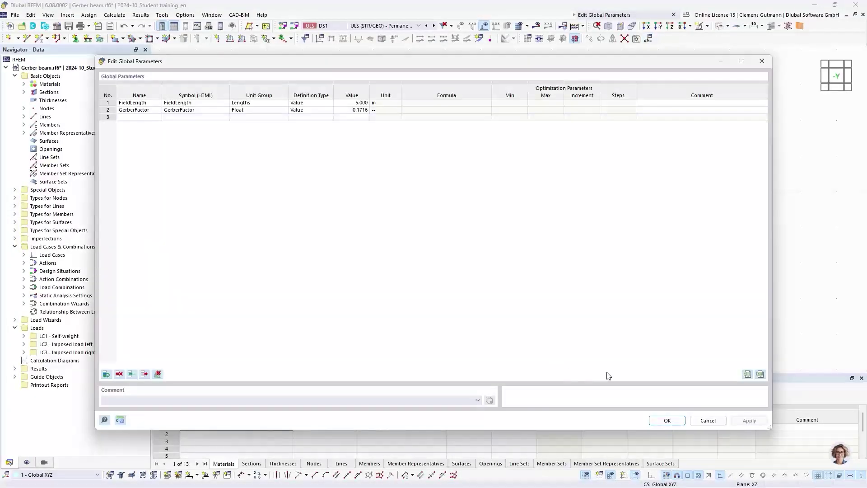
click(667, 420)
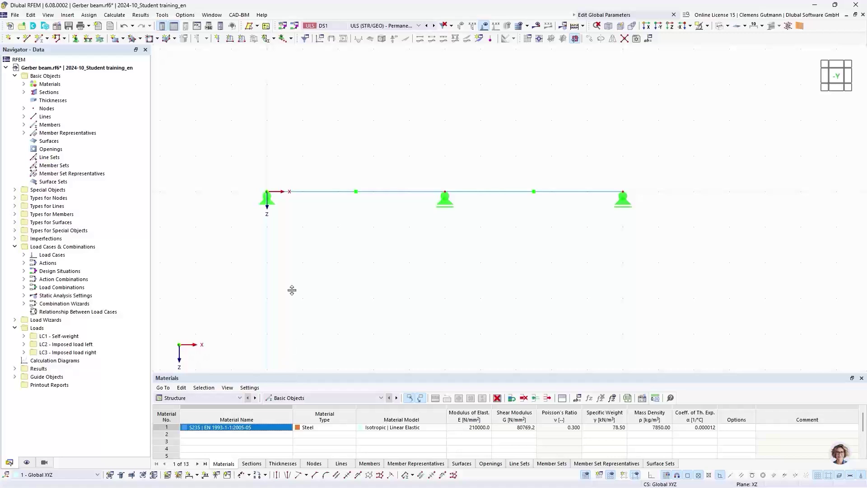
Show the nodes table and enlarge the table area below the model view
drag(292, 290, 294, 266)
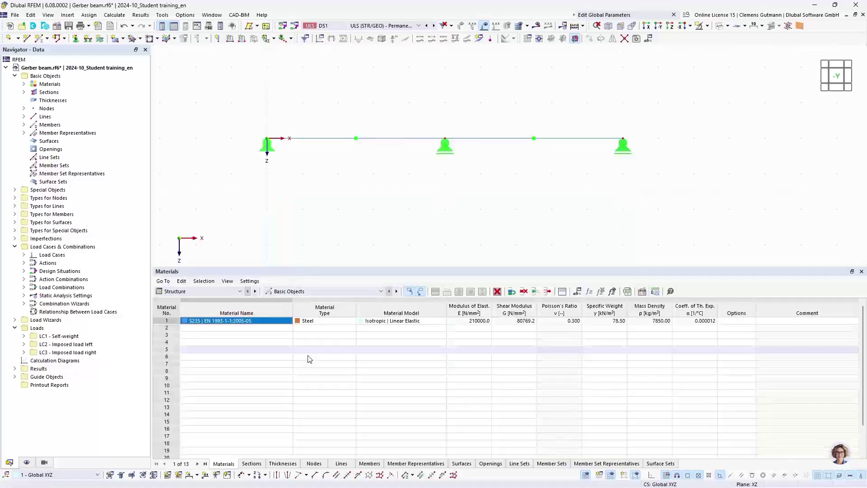
click(315, 464)
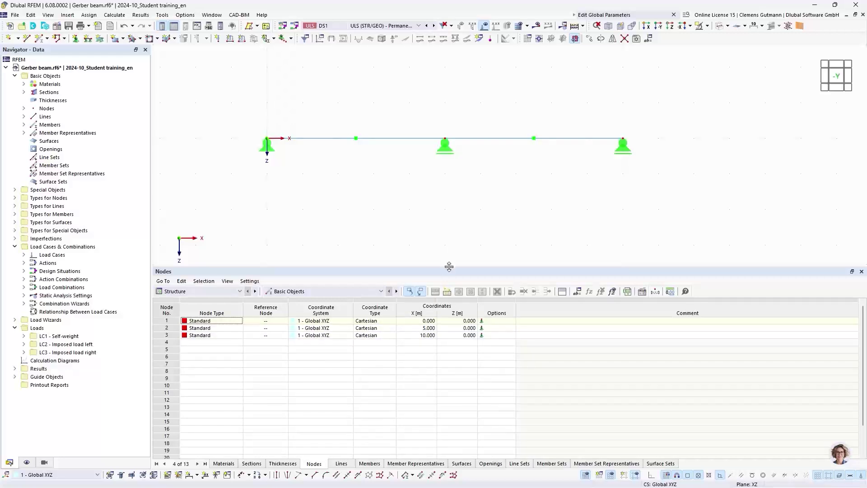
drag(454, 265, 460, 307)
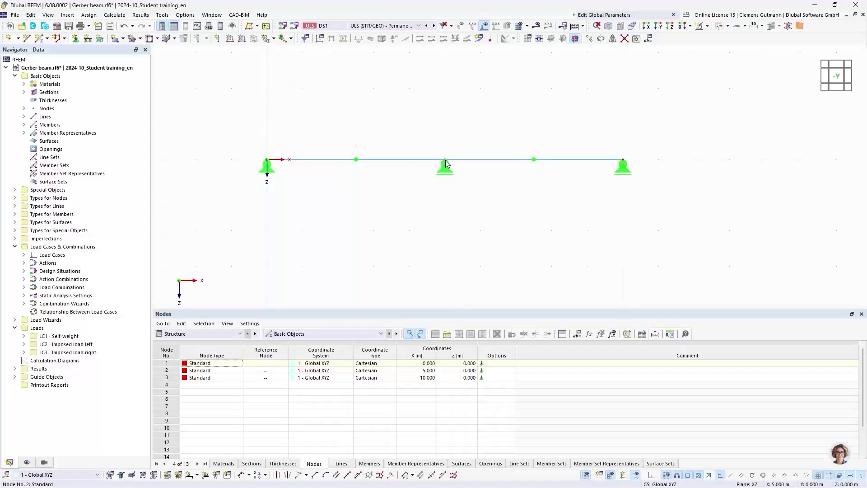
Link the X-coordinate of the middle support node to the global parameter FieldLength, accept it, and reopen the node briefly to check
mouse_move(446, 163)
double_click(446, 163)
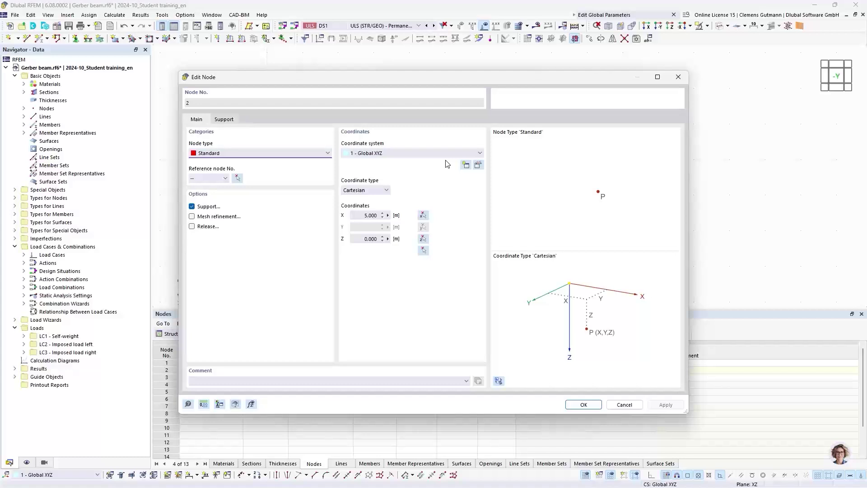
click(388, 217)
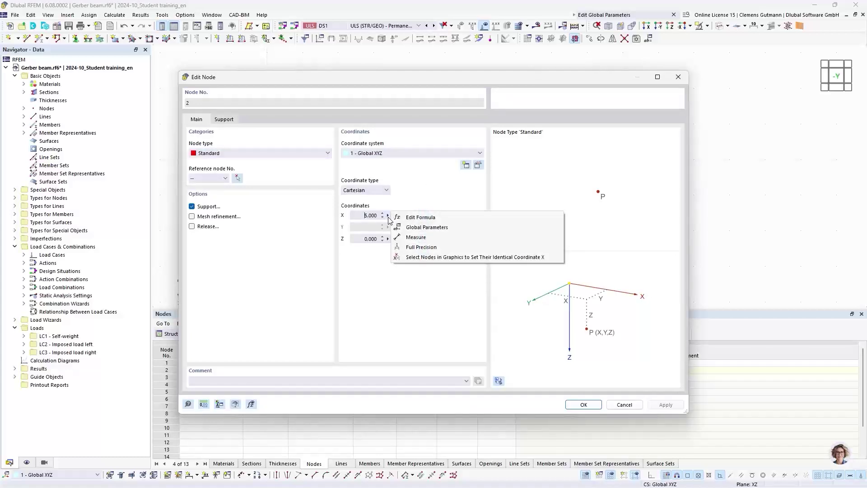
click(427, 232)
click(136, 104)
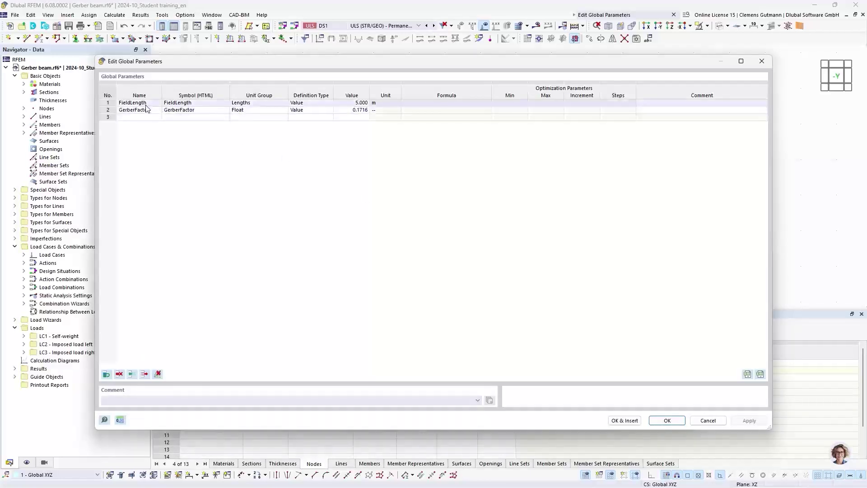
click(145, 104)
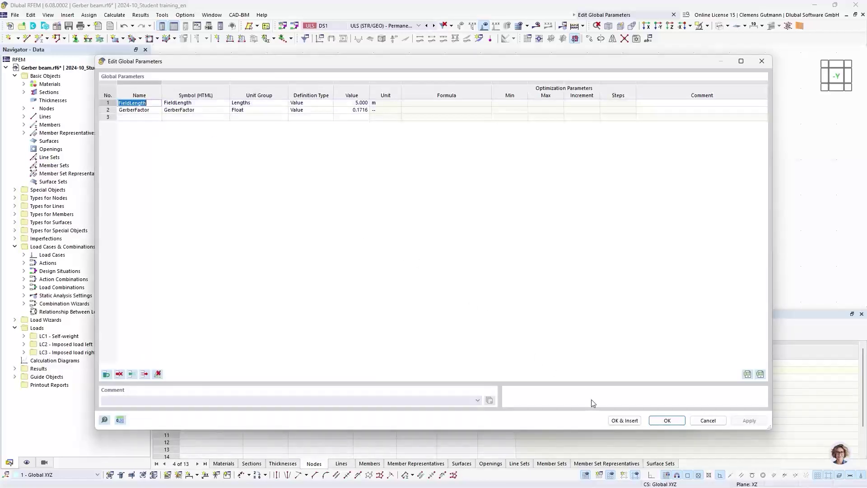
click(615, 421)
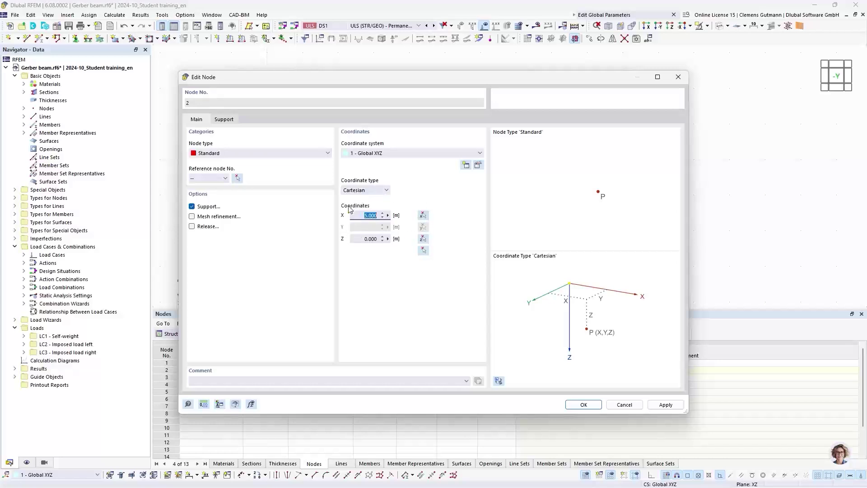
click(387, 216)
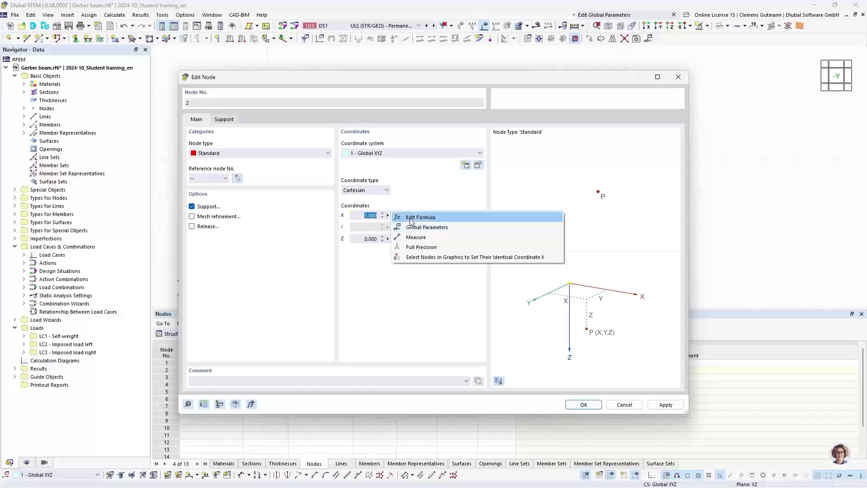
click(414, 200)
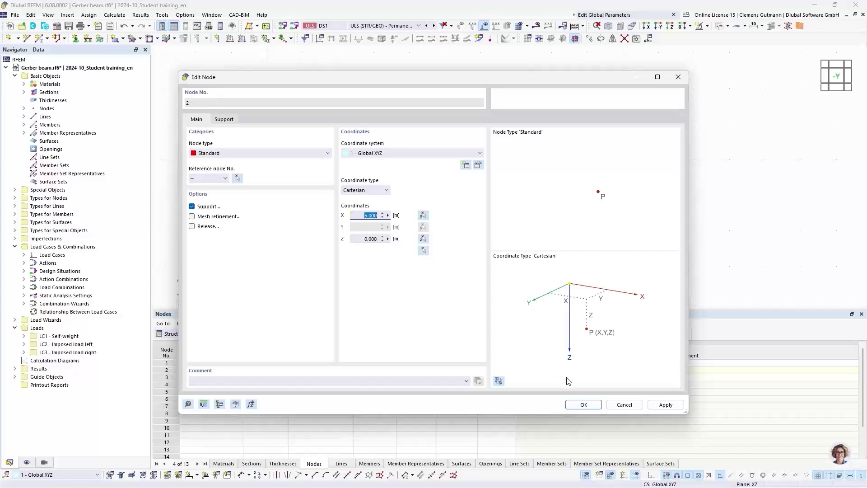
click(583, 405)
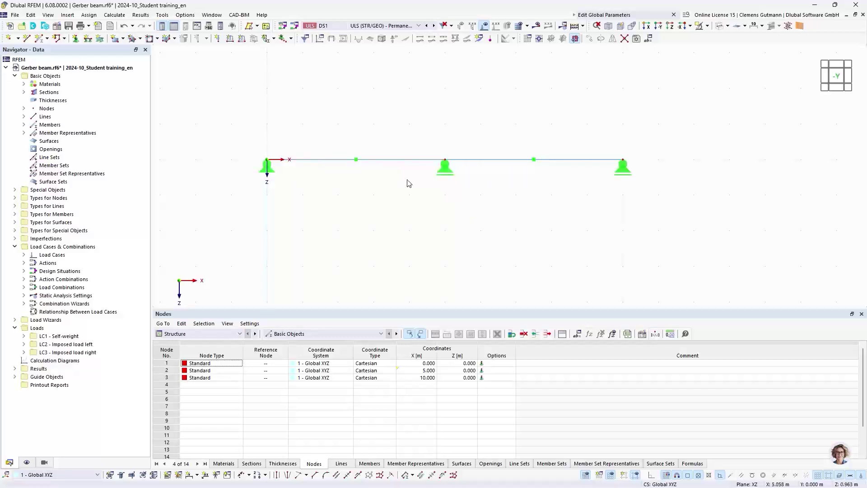
double_click(445, 162)
click(623, 405)
Define the X-coordinate of the end support node at the beam's far end with the formula 2*FieldLength
double_click(623, 163)
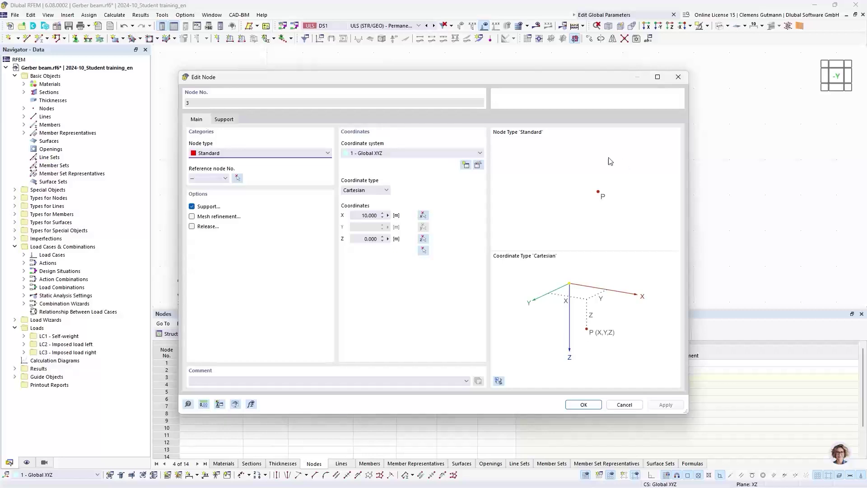
click(388, 216)
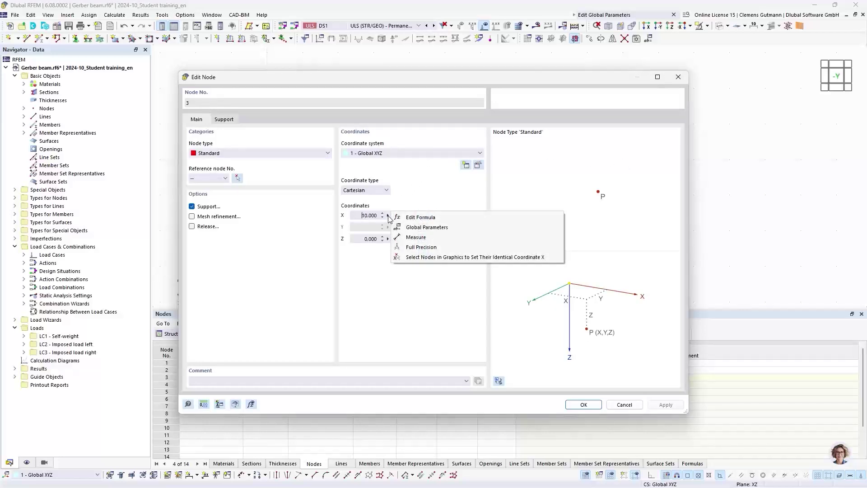
click(409, 217)
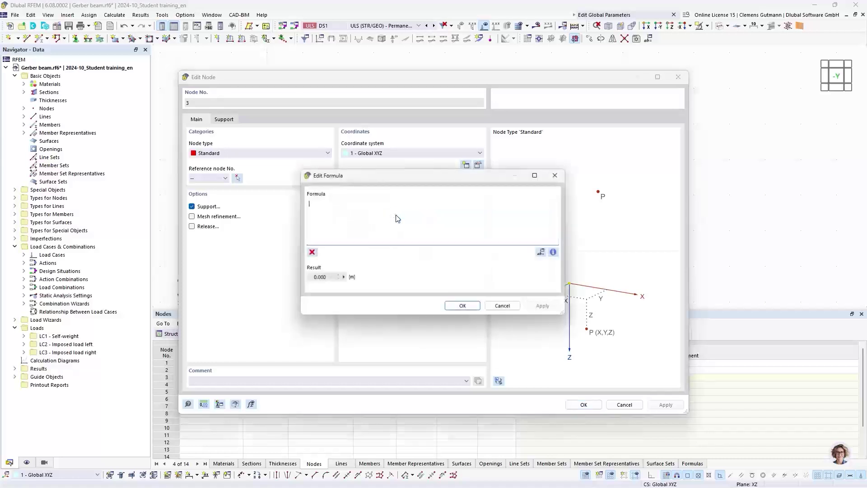
drag(395, 183, 525, 201)
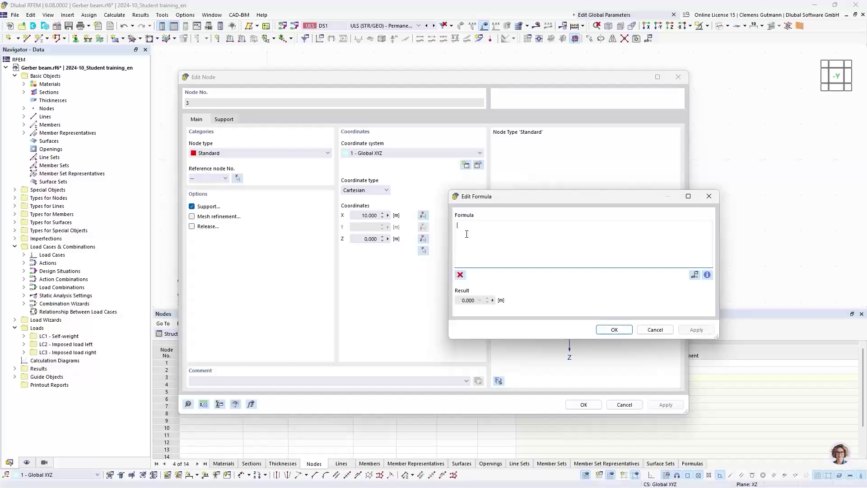
text(2*f)
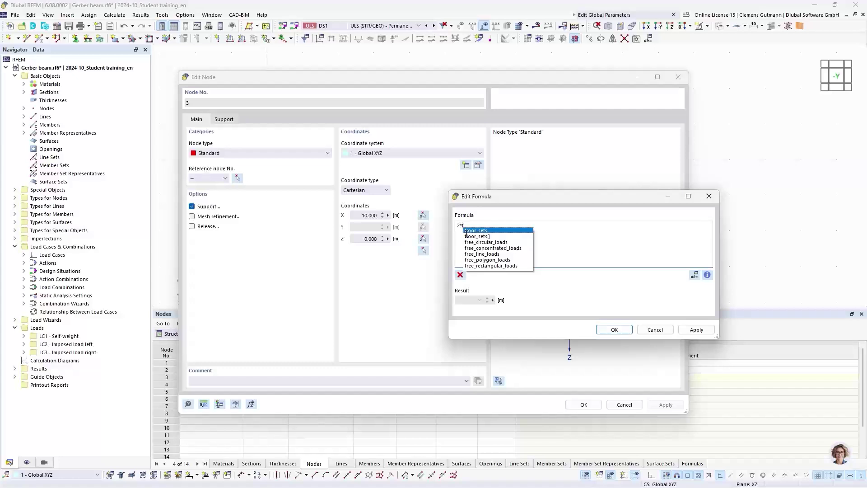
text(ie)
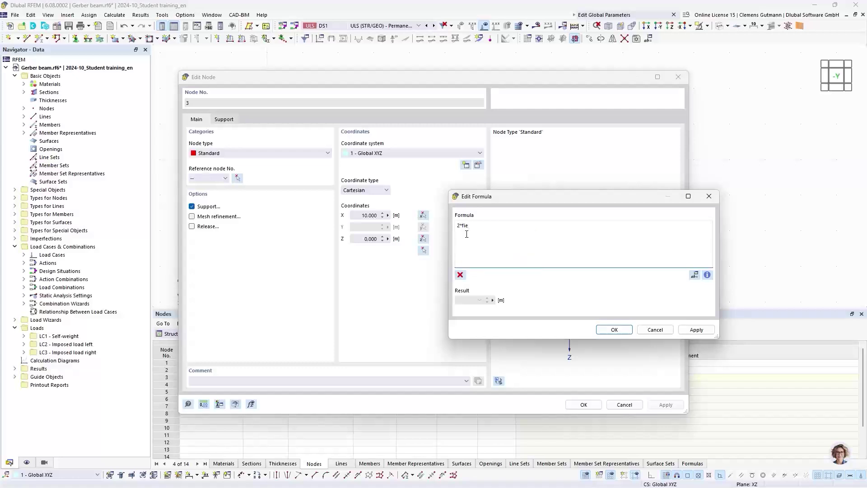
key(BackSpace)
key(BackSpace)
key(BackSpace)
text(Fi)
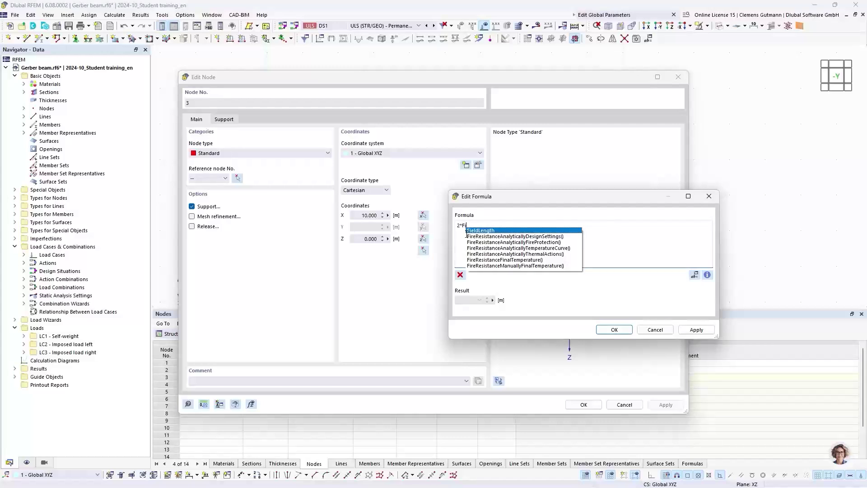
text(e)
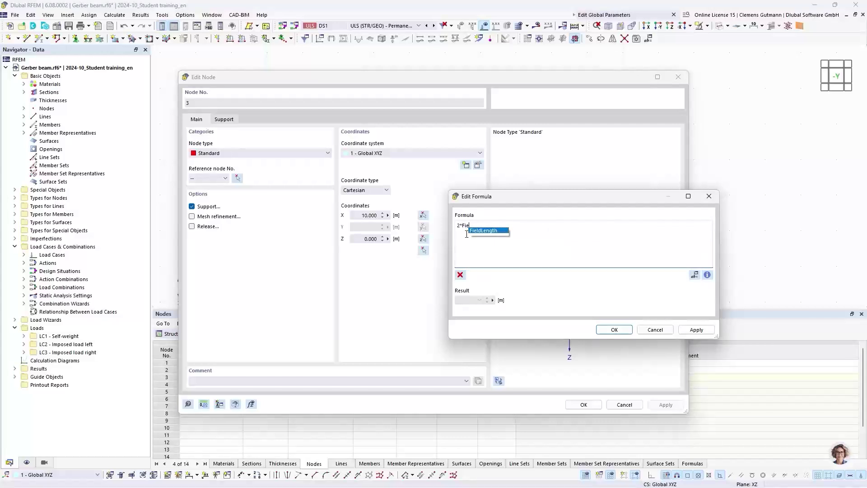
click(496, 231)
click(606, 334)
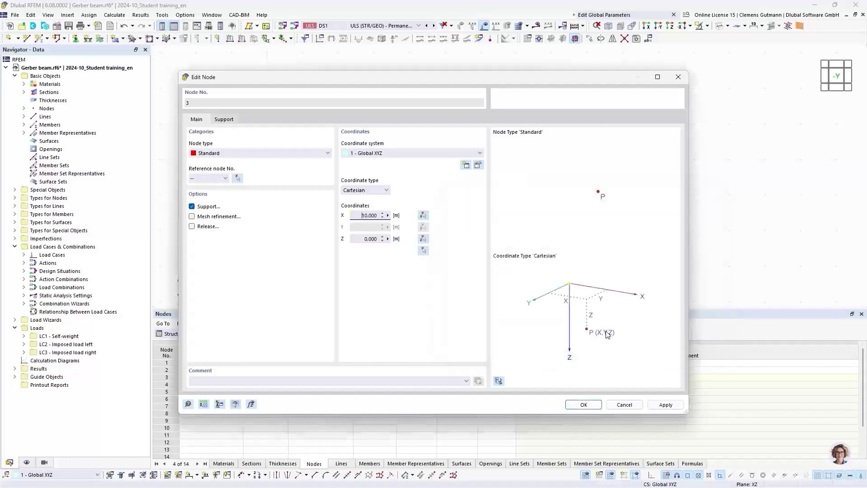
click(584, 405)
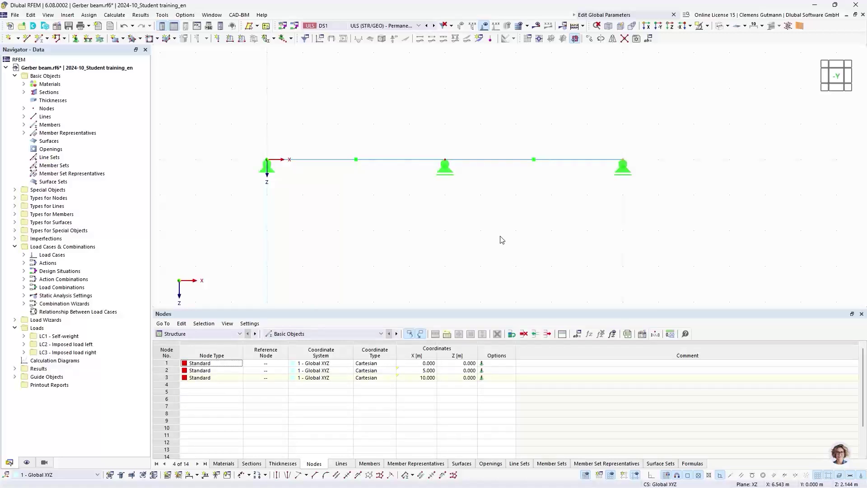
Divide the second-span member by distance, placing the new node 1 m from the member start at the middle support
right_click(492, 163)
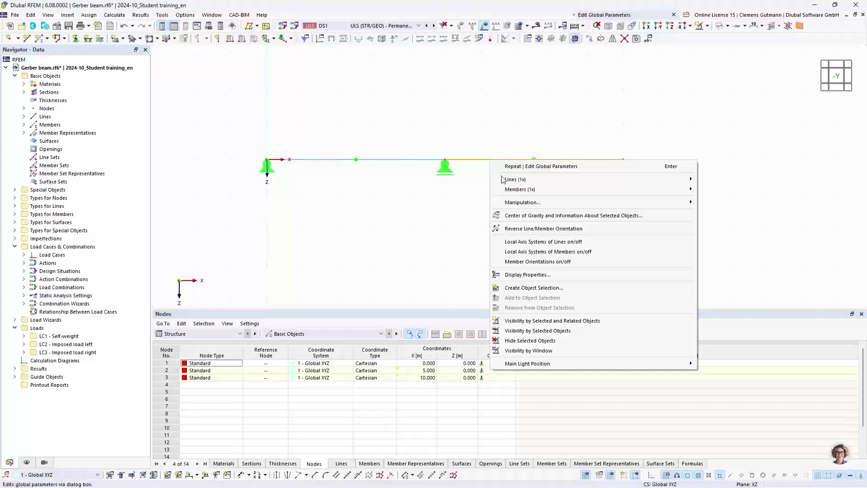
mouse_move(581, 192)
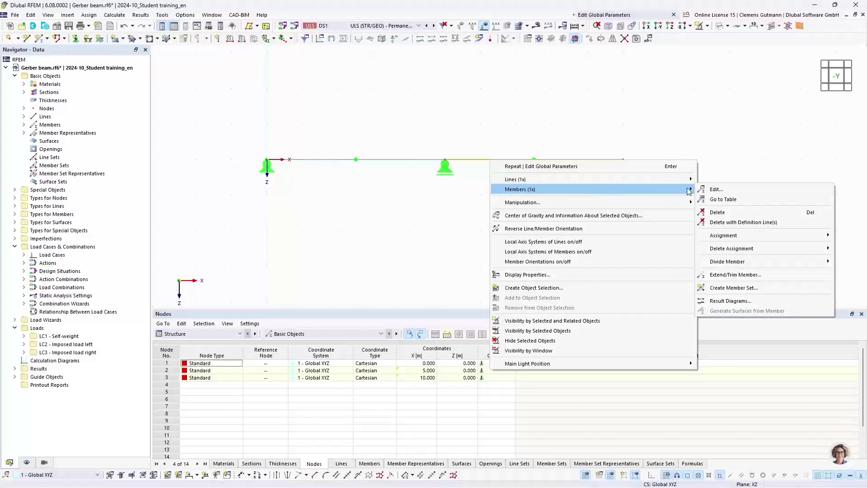
mouse_move(725, 262)
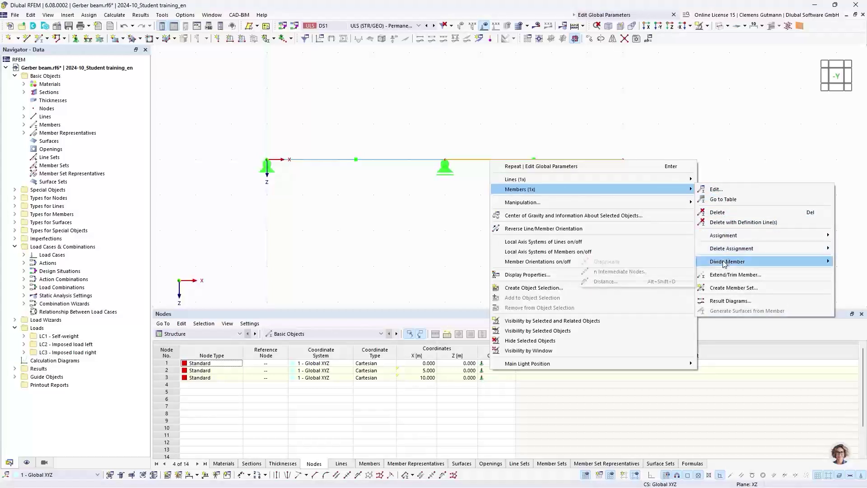
click(606, 282)
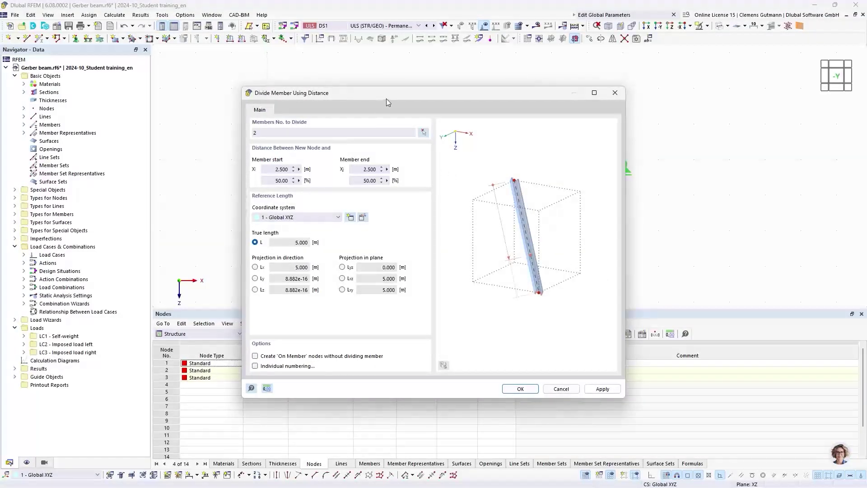
drag(389, 94, 334, 196)
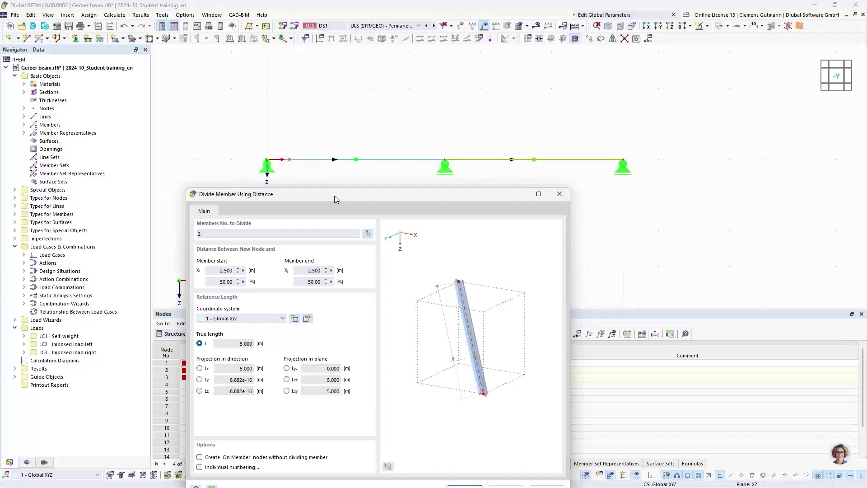
click(220, 271)
drag(221, 272, 250, 278)
text(1)
key(Tab)
drag(449, 197, 454, 132)
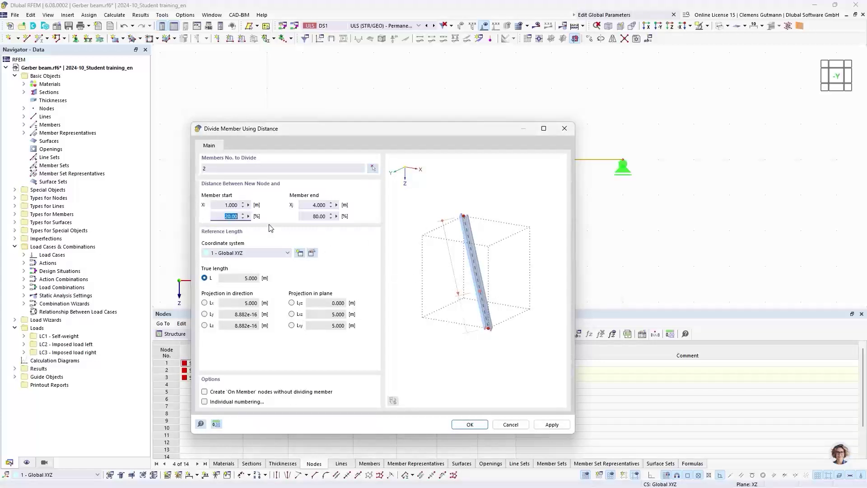
click(472, 426)
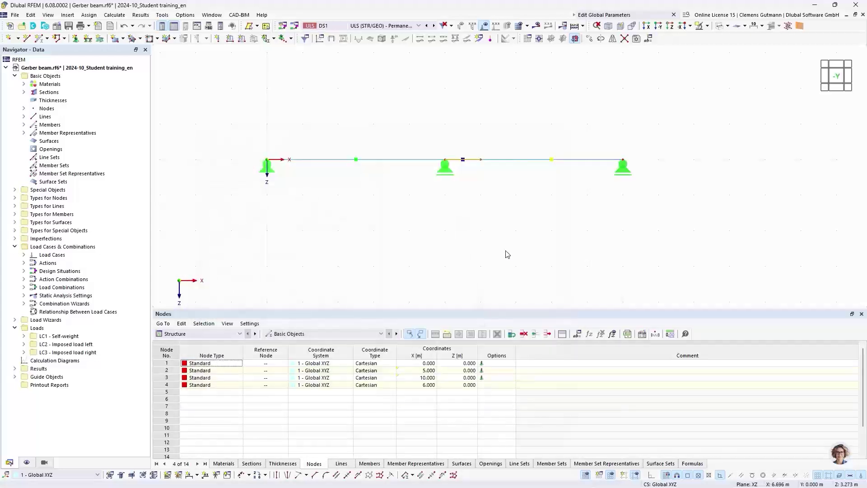
Define the X-coordinate of the new intermediate node in the second span with the formula (1+GerberFactor)*FieldLength
double_click(481, 164)
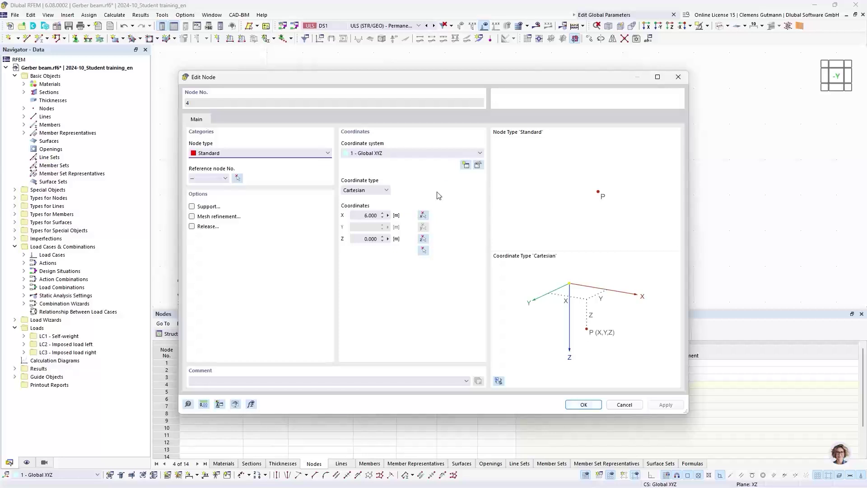
click(388, 216)
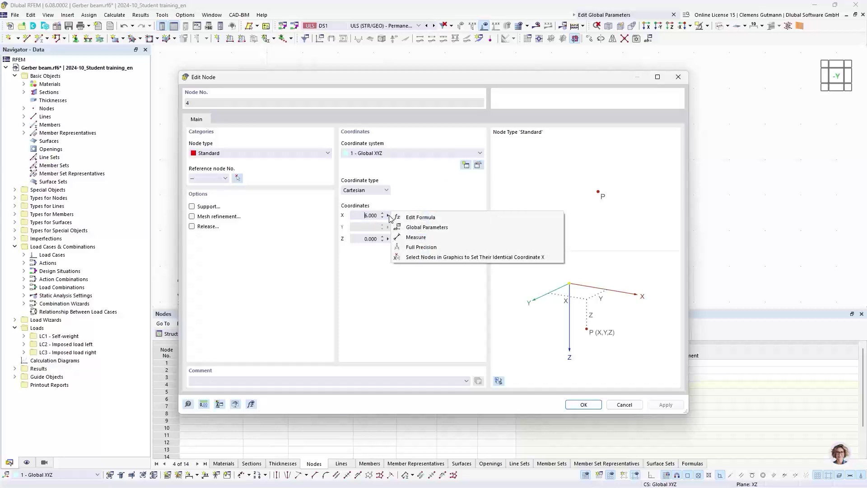
click(440, 218)
drag(408, 180, 556, 218)
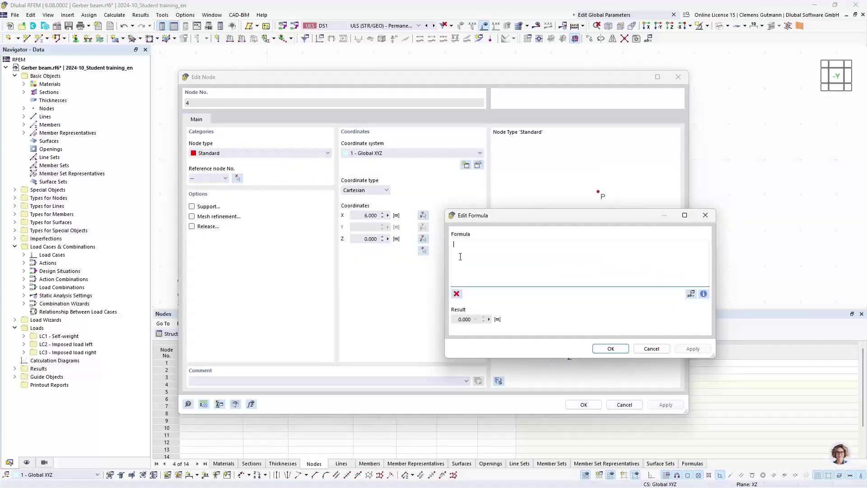
text((1+Ger)
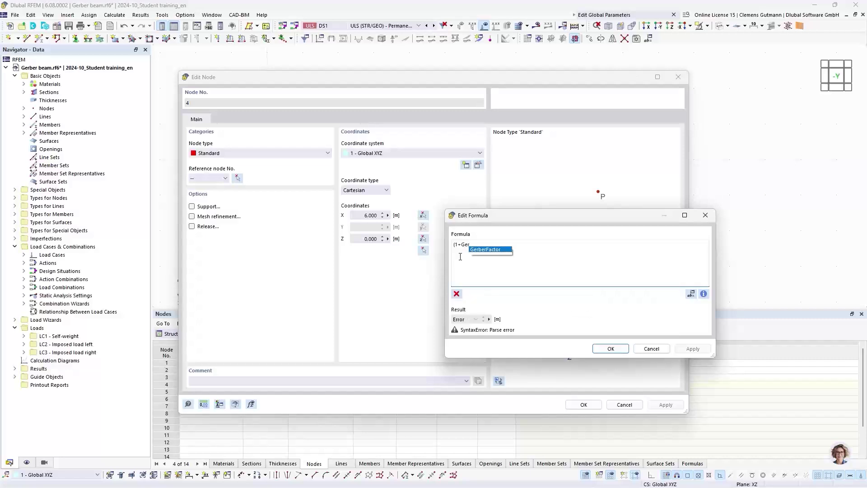
key(Return)
text())
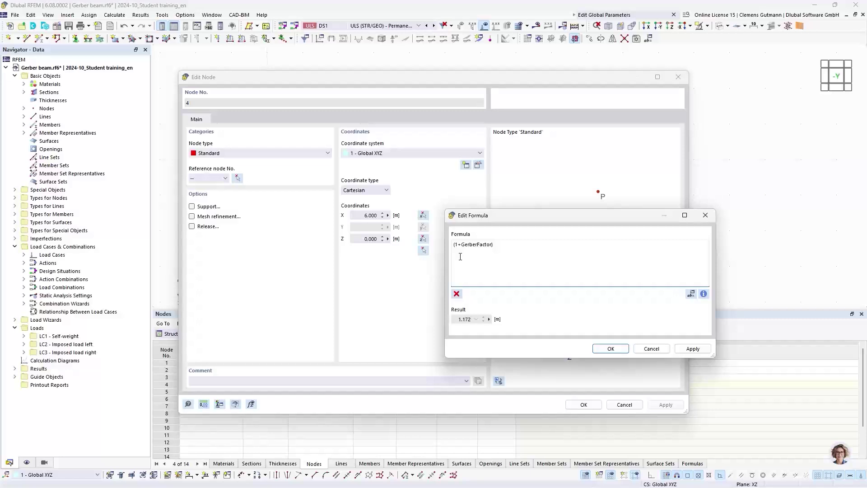
text(*Fi)
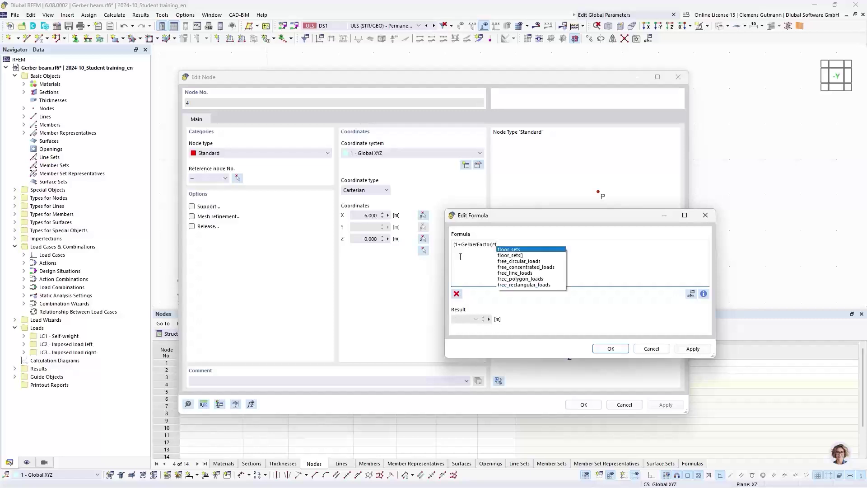
text(e)
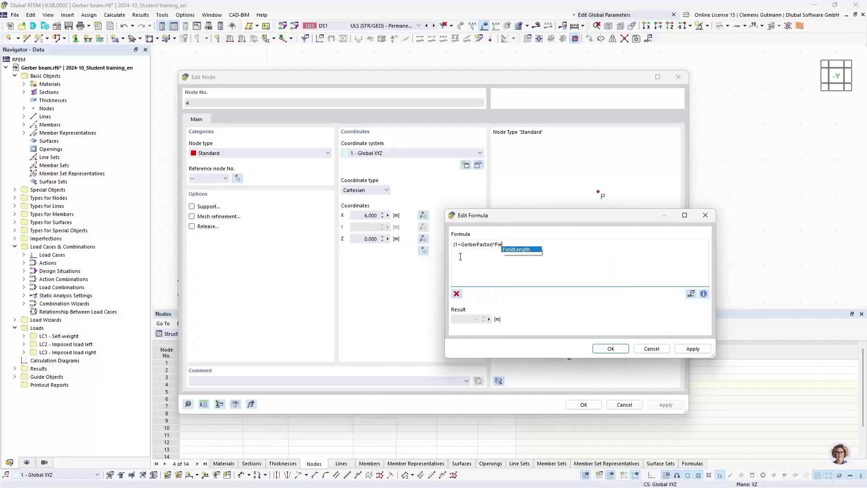
key(Return)
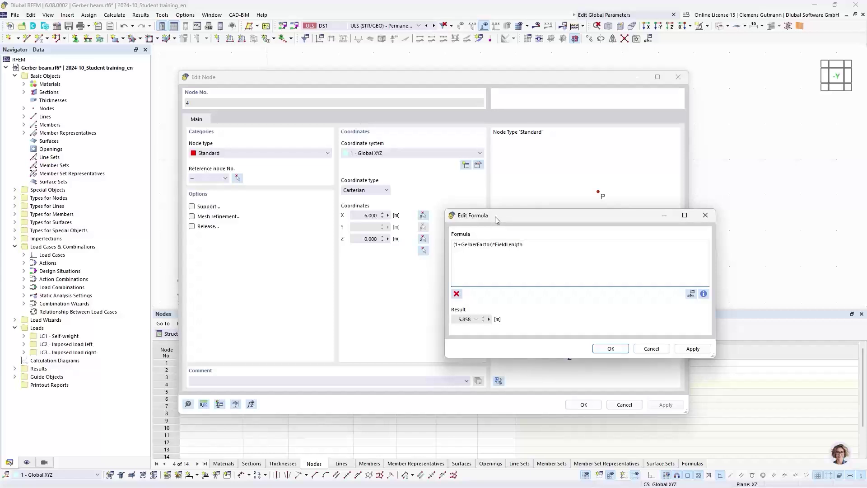
drag(495, 216, 459, 190)
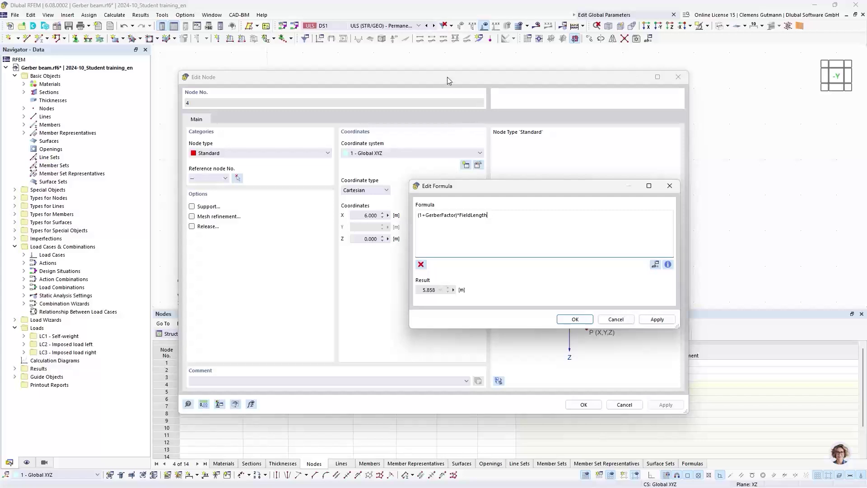
drag(451, 77, 608, 105)
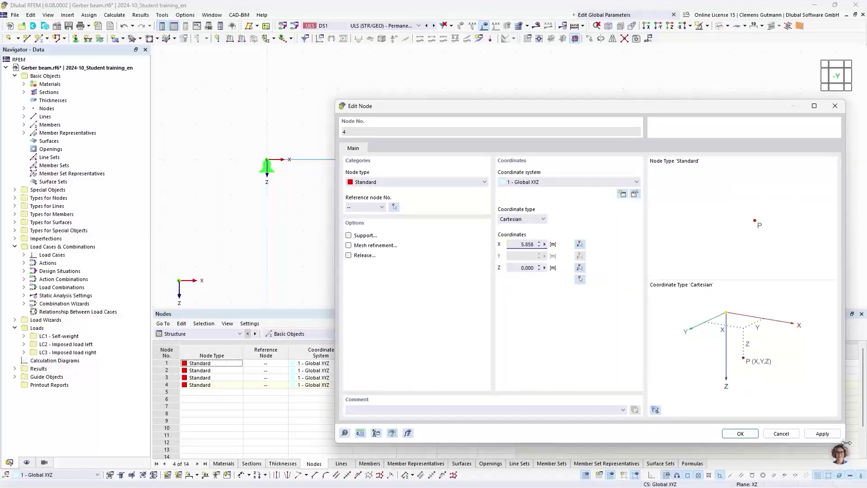
Compare the intermediate node's X-coordinate formula with the Gerber beam slide in PowerPoint, and accept the formula and the node in RFEM
drag(844, 442, 786, 416)
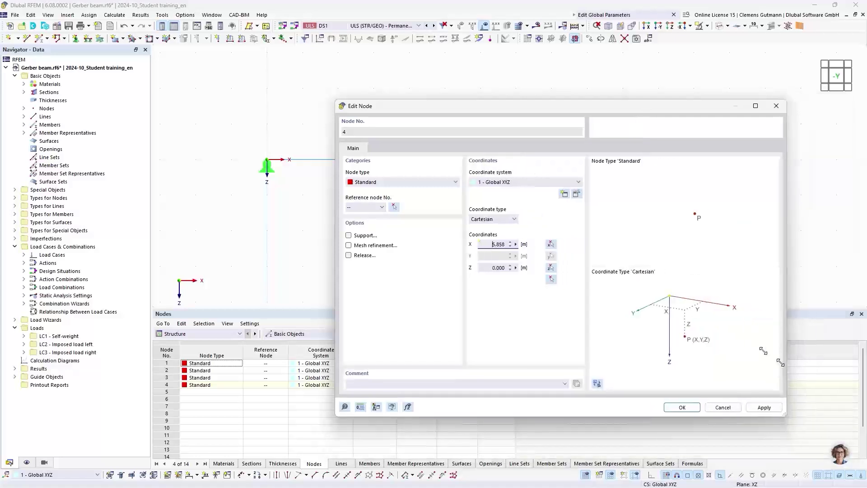
drag(521, 107, 406, 190)
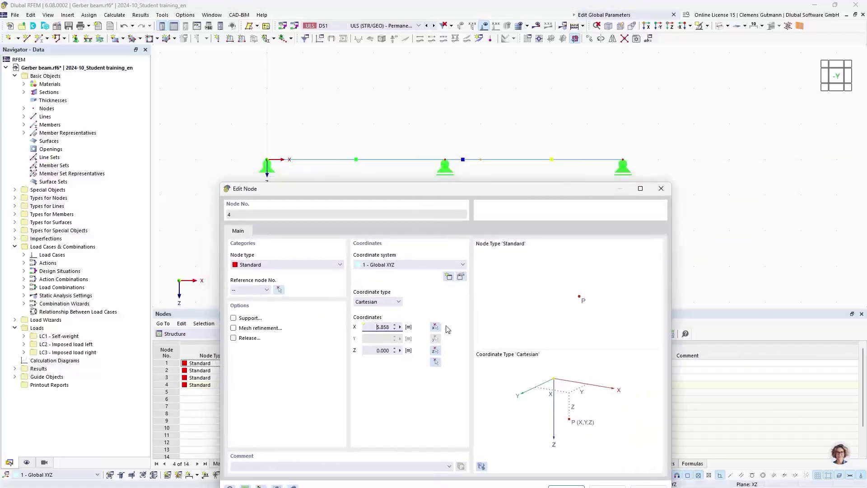
right_click(403, 323)
click(425, 328)
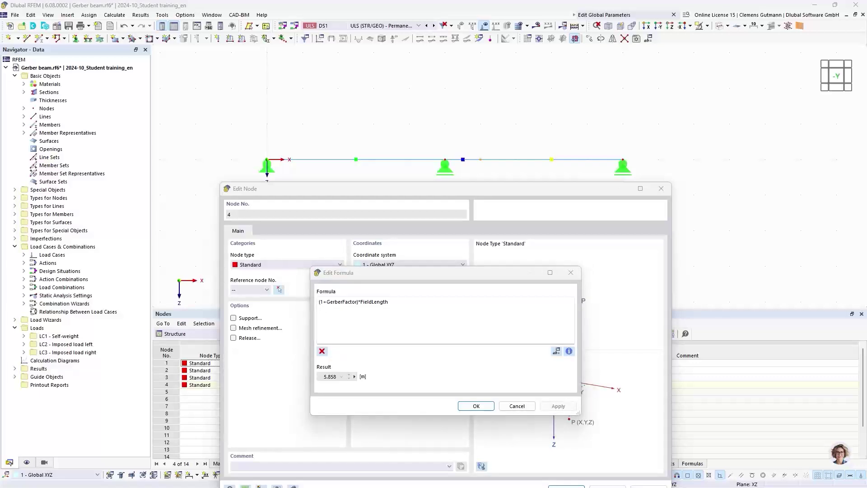
key(alt+Tab)
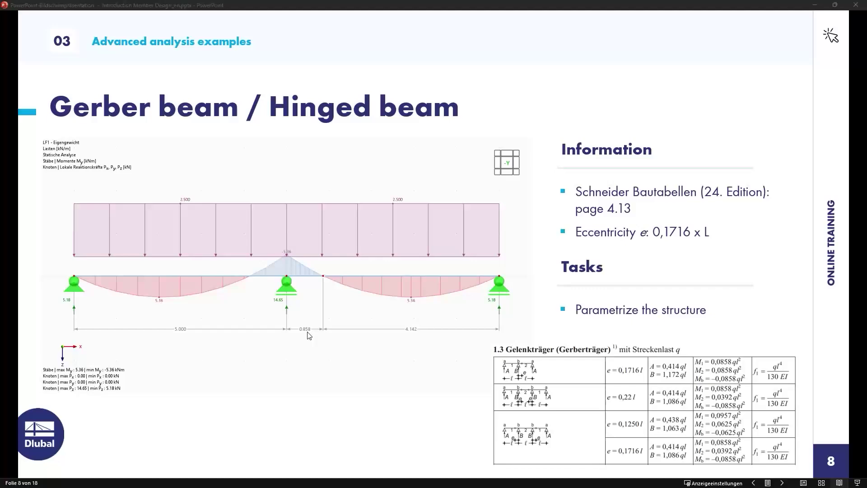
key(alt+Tab)
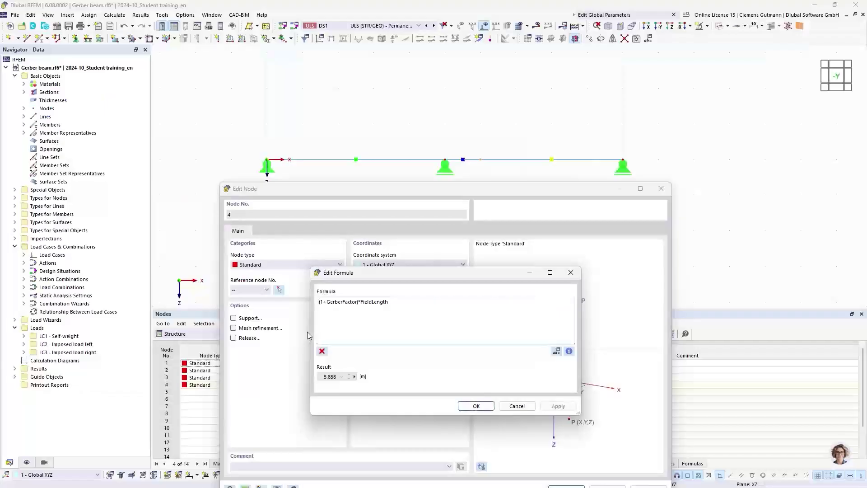
click(474, 406)
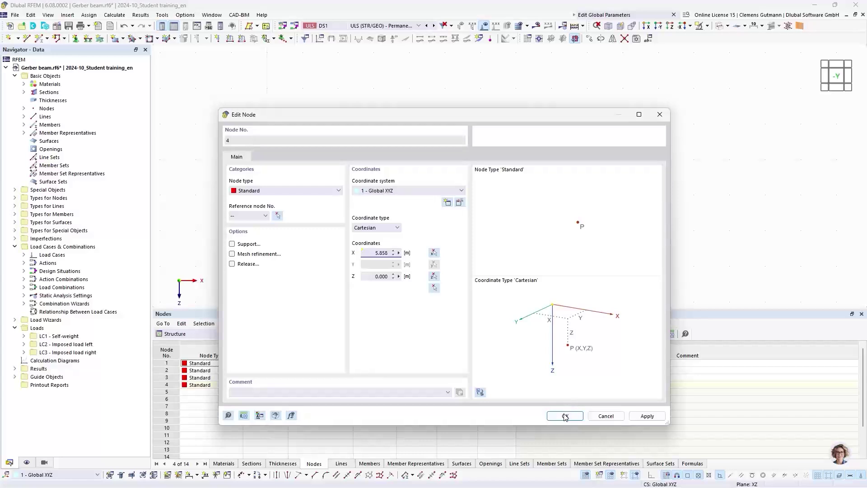
click(566, 416)
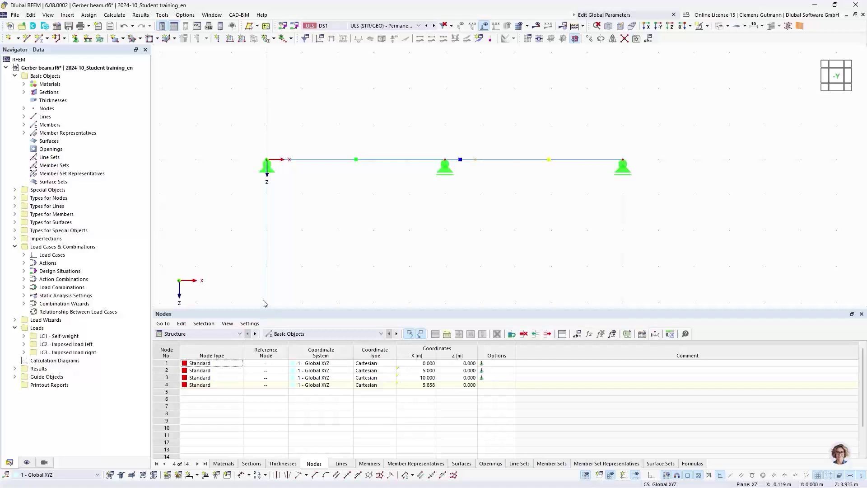
Add a linear dimension chain through all four beam nodes in the second plane, about 1.3 m below the beam
click(198, 475)
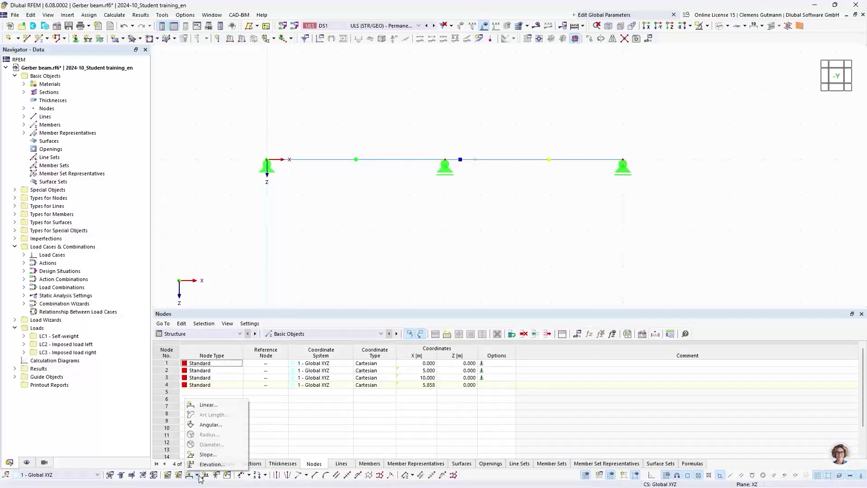
click(201, 406)
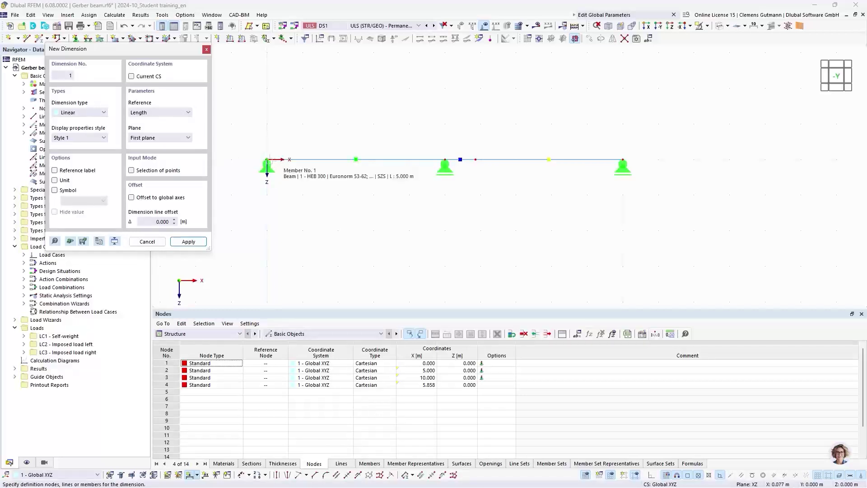
click(267, 160)
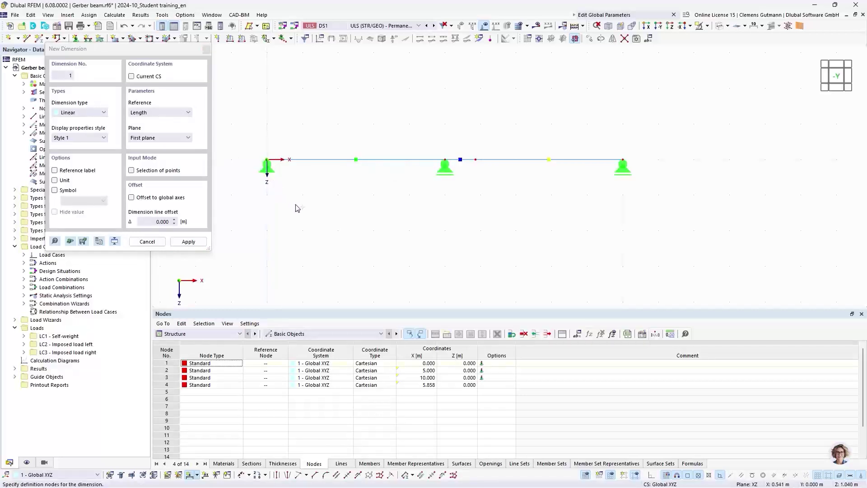
click(445, 159)
click(186, 138)
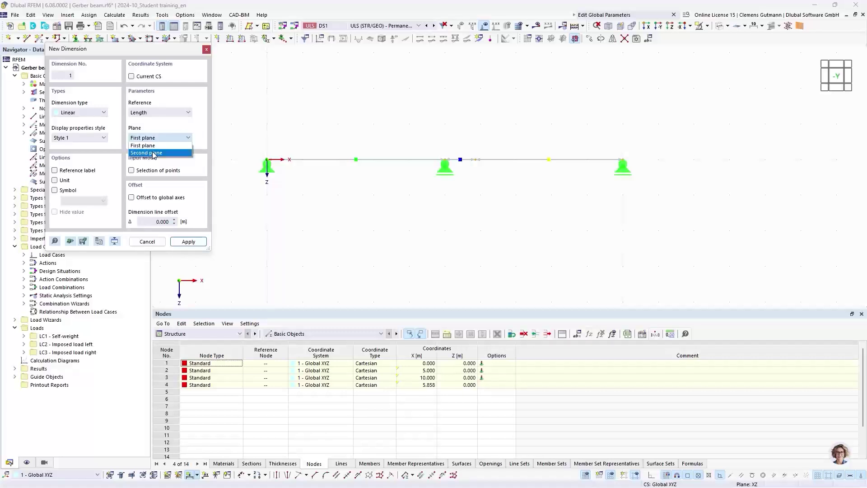
click(154, 153)
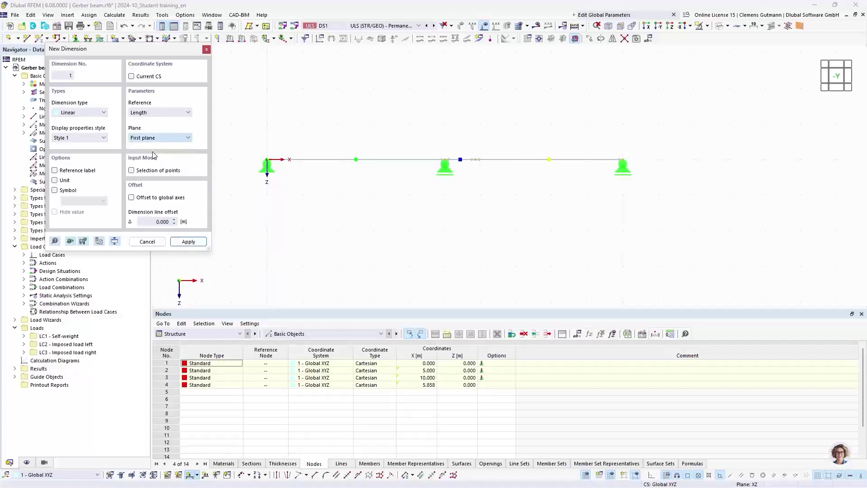
click(363, 208)
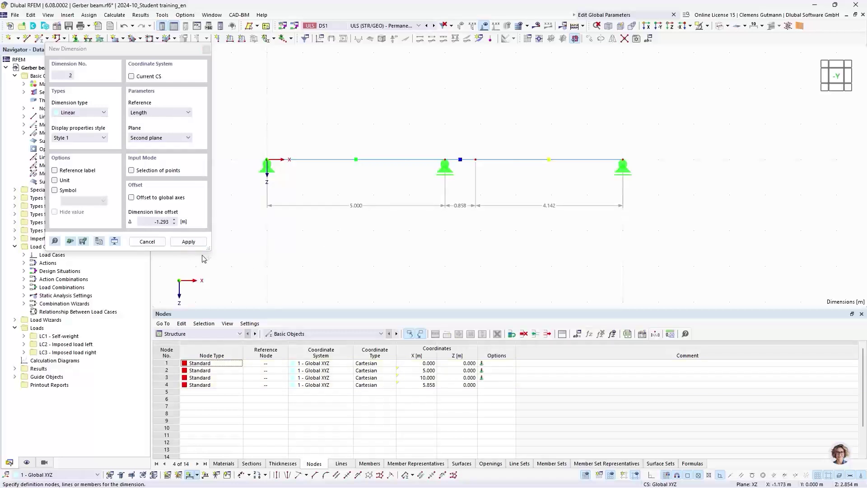
click(173, 239)
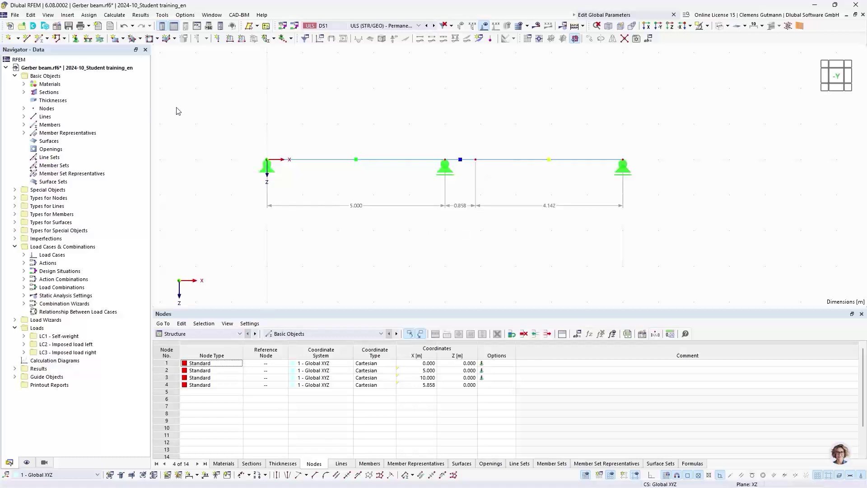
Set the global parameter FieldLength to 4 m and accept the global parameters
click(649, 39)
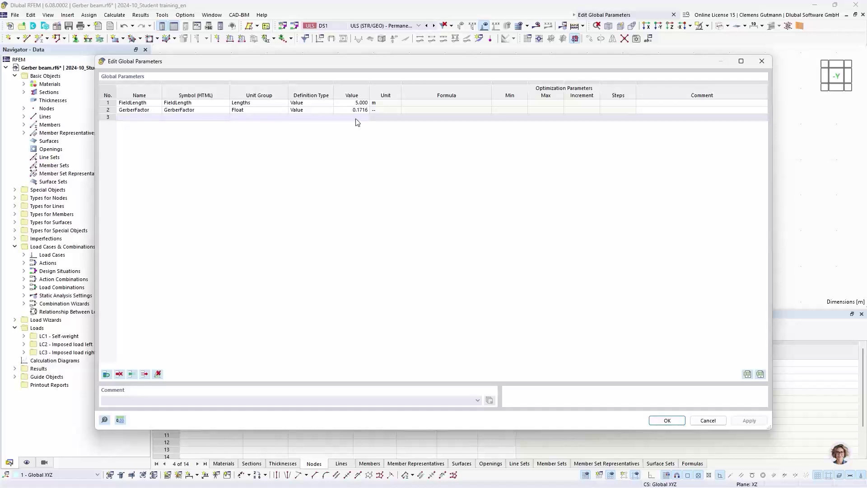
double_click(358, 103)
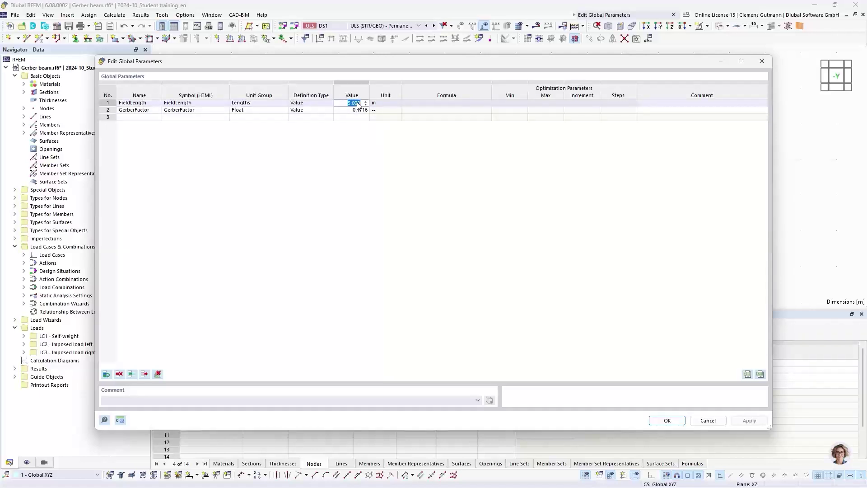
key(BackSpace)
text(4)
key(Tab)
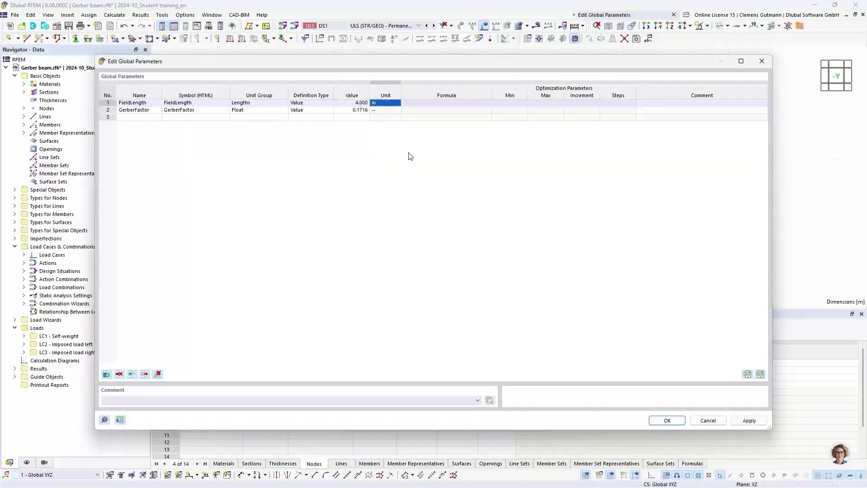
click(667, 421)
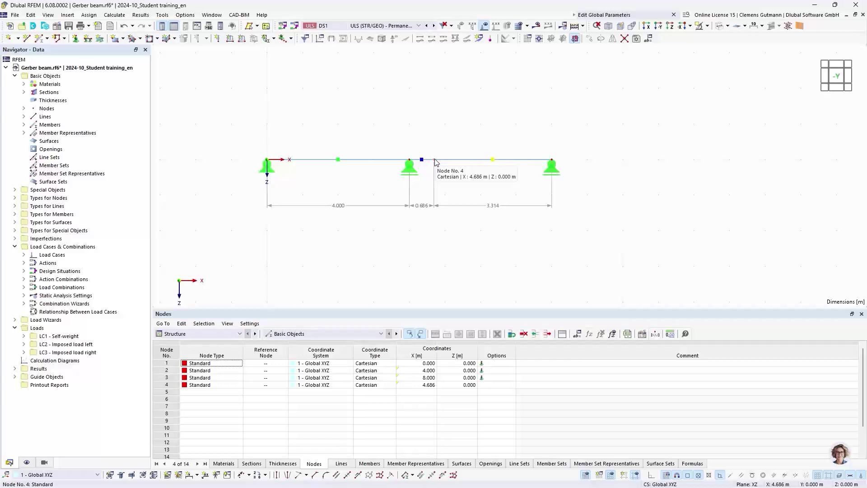
Check the X-coordinate input options of the intermediate node in the second span and accept the node
scroll(420, 214, up, 1)
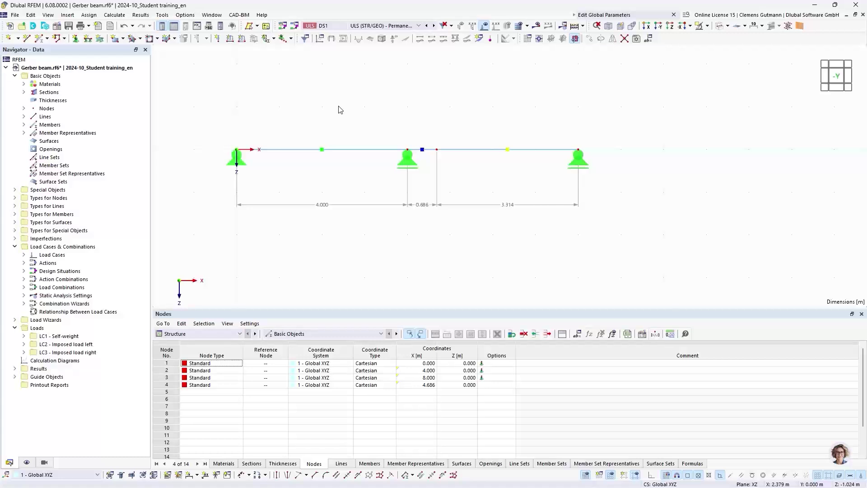
double_click(437, 150)
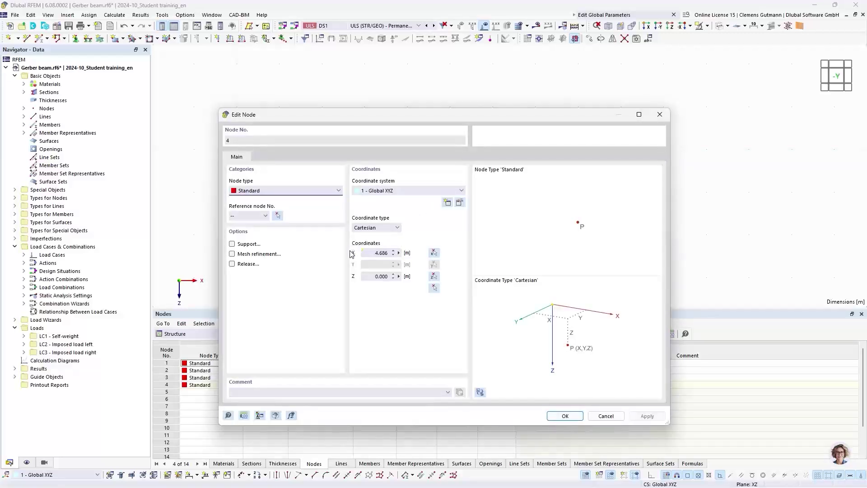
click(399, 254)
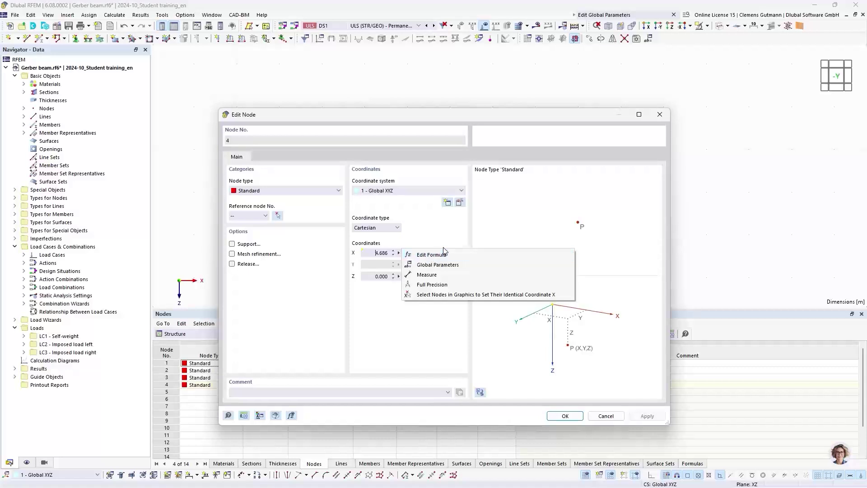
click(441, 322)
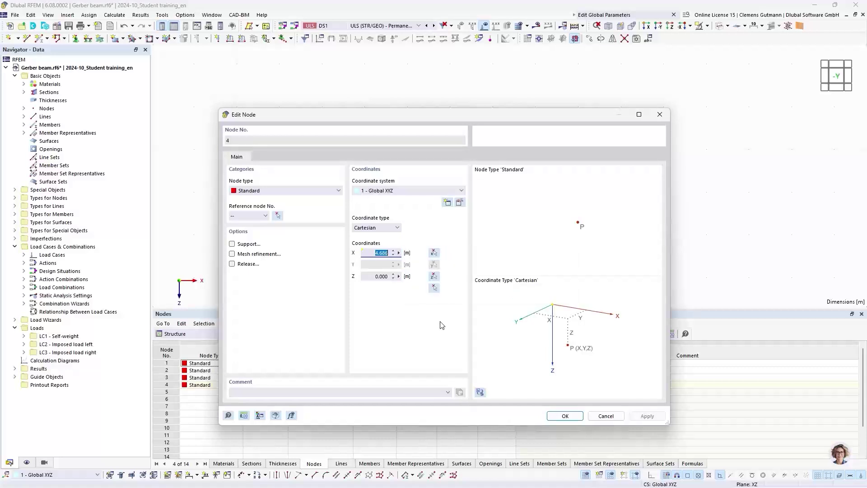
click(564, 416)
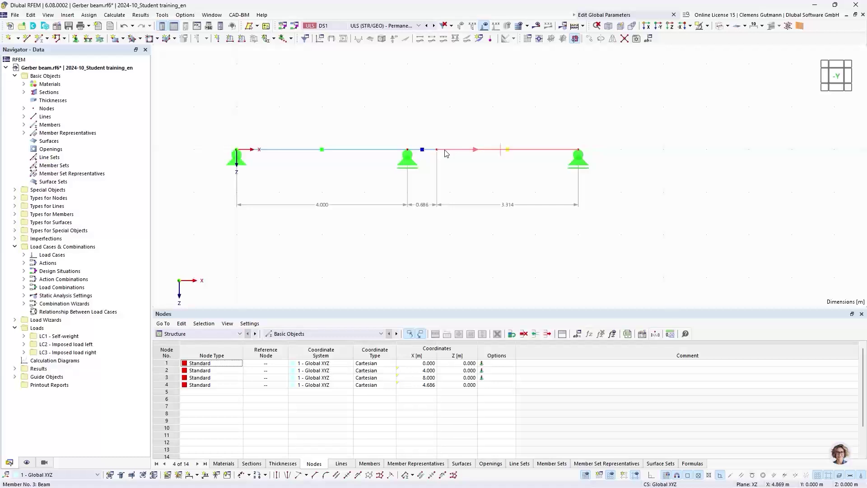
Activate the hinges option for the member between the intermediate node and the last support, and open its hinge assignment
right_click(446, 153)
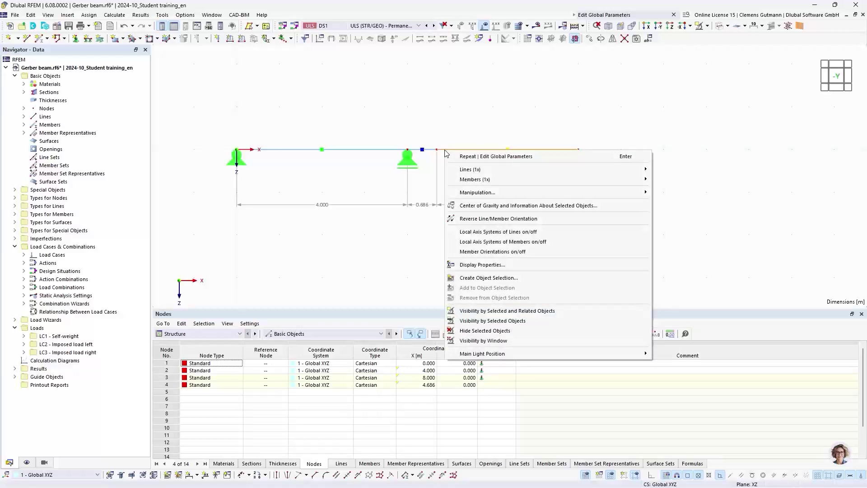
click(454, 145)
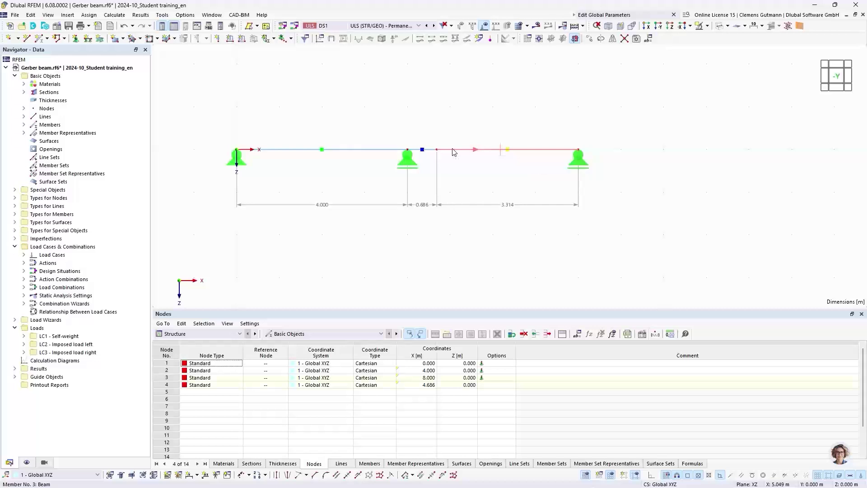
double_click(454, 152)
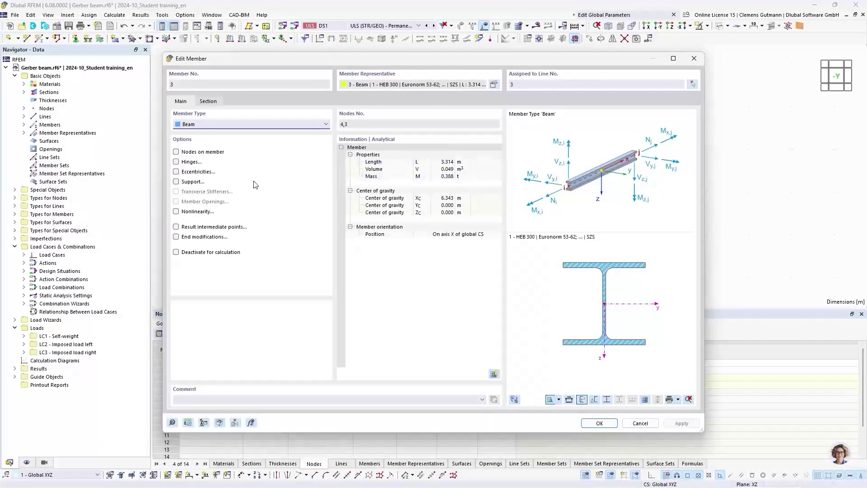
click(176, 162)
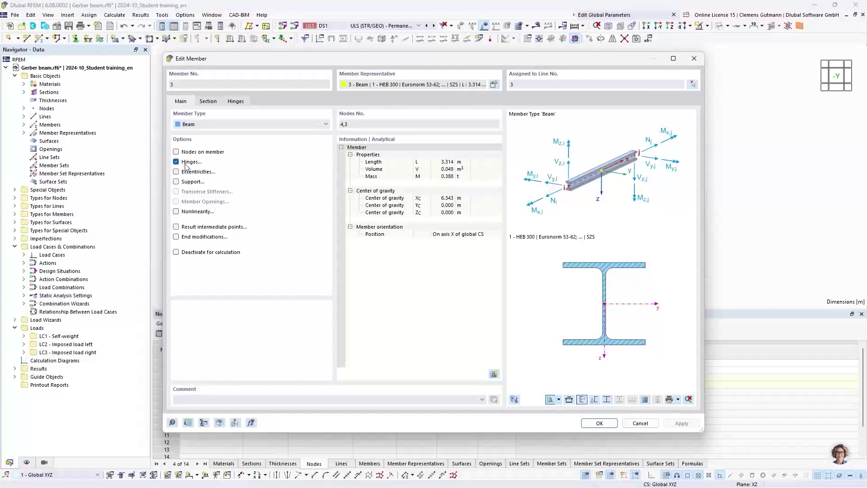
drag(370, 62, 457, 102)
drag(370, 112, 369, 113)
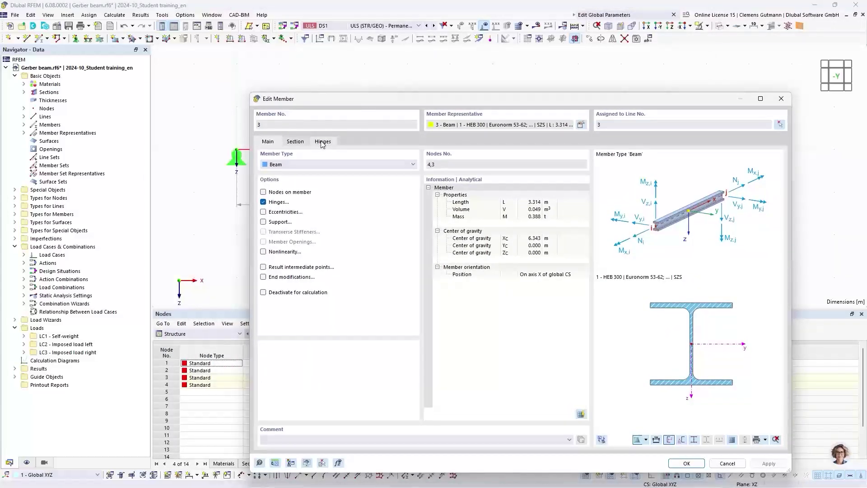
click(322, 142)
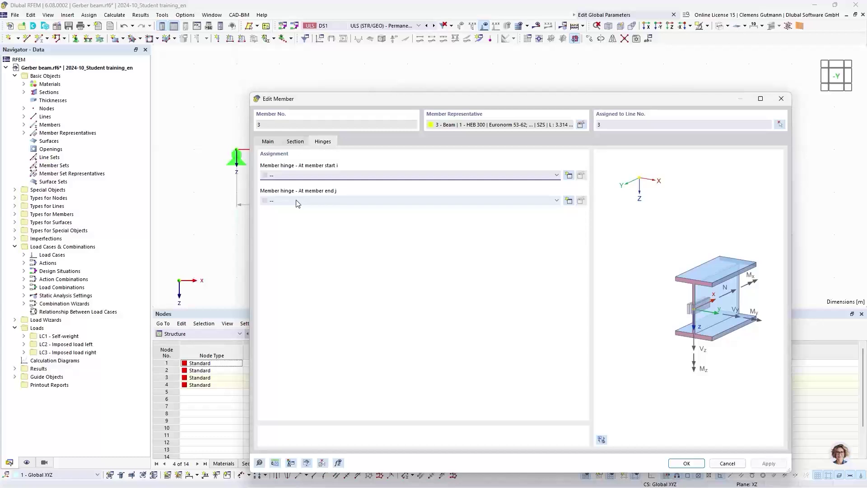
Switch the hinge assignment's preview to the rendered model and examine which nodes form the start and end of member 3
drag(477, 103, 407, 206)
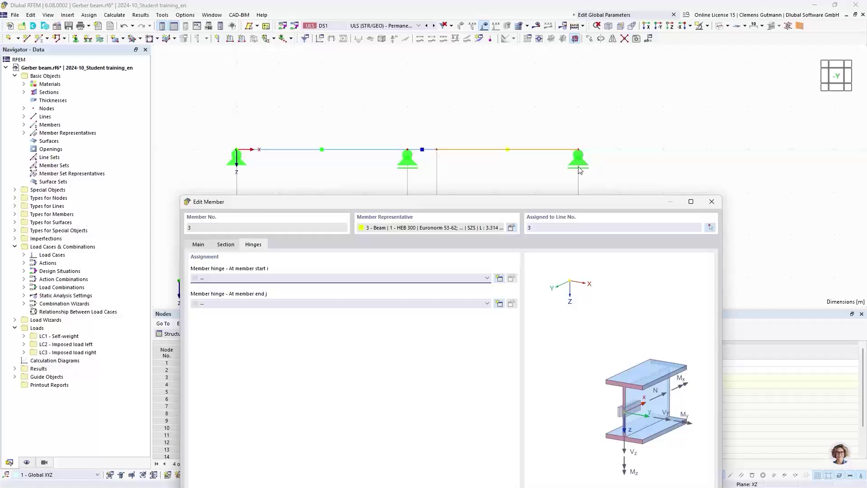
drag(523, 203, 488, 73)
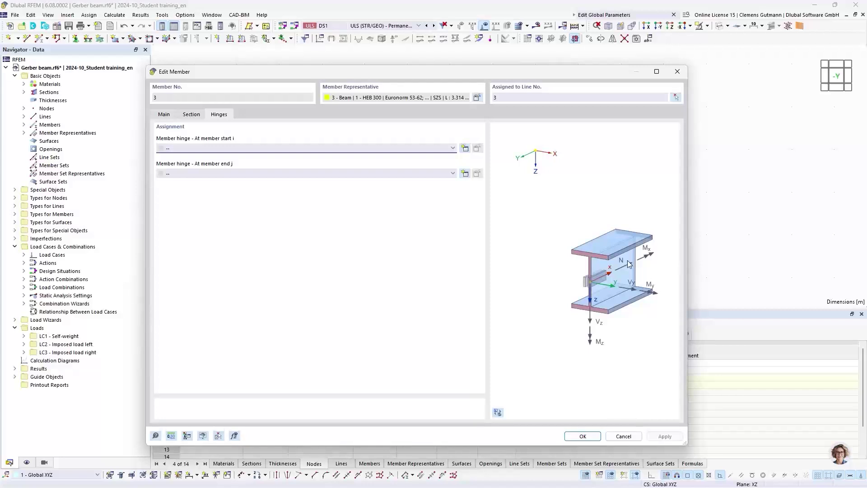
click(498, 413)
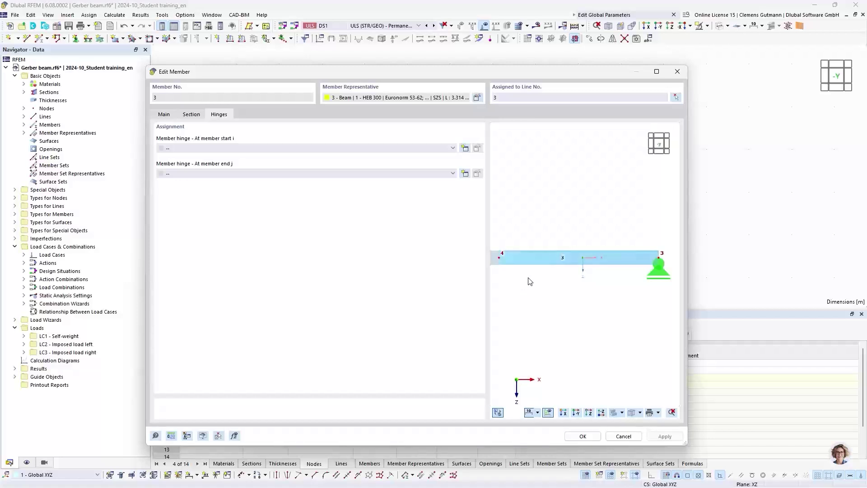
ctrl+middle_drag(533, 281, 549, 313)
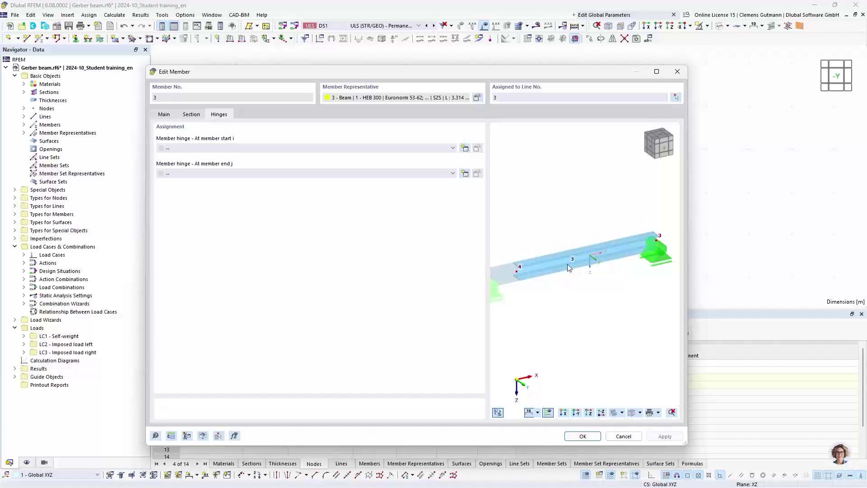
scroll(616, 279, down, 3)
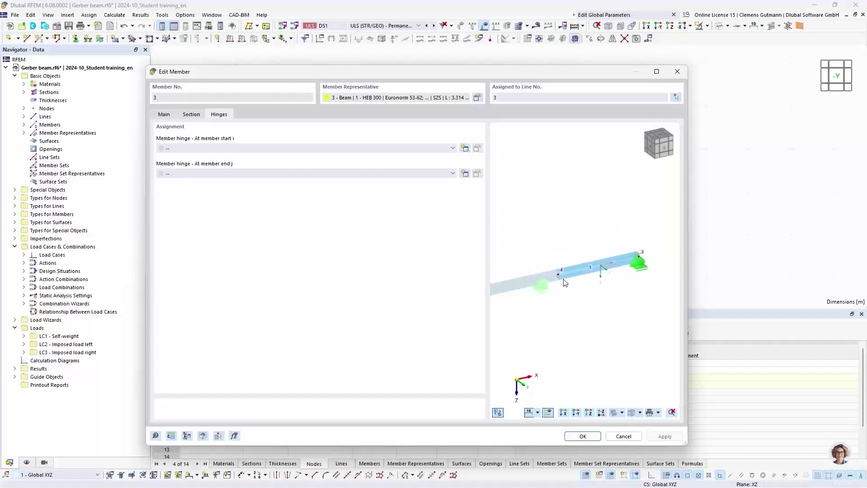
scroll(567, 273, up, 4)
ctrl+middle_drag(612, 324, 582, 334)
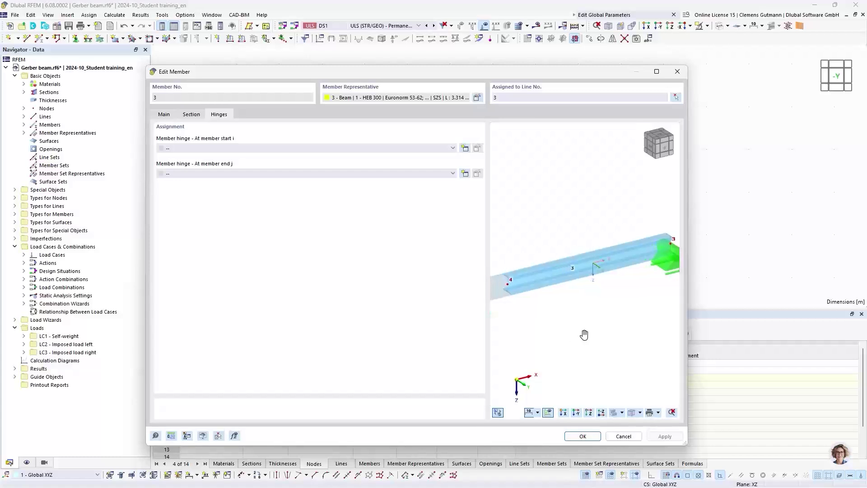
scroll(519, 264, down, 1)
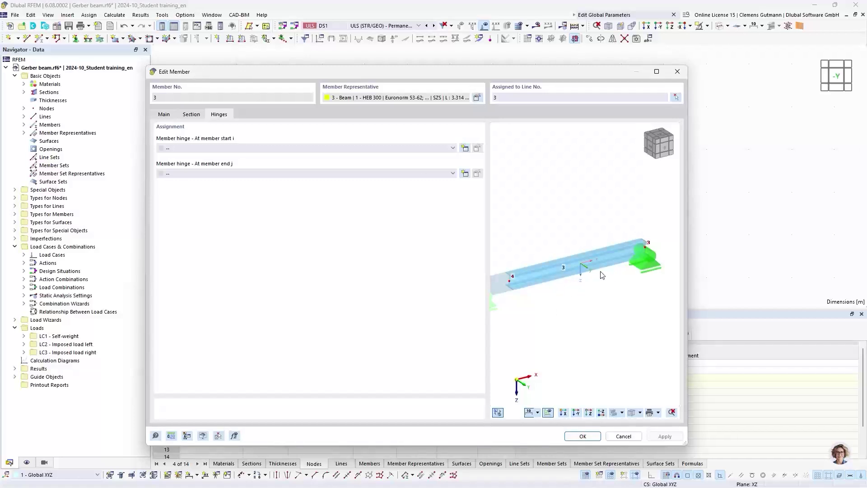
scroll(602, 274, up, 1)
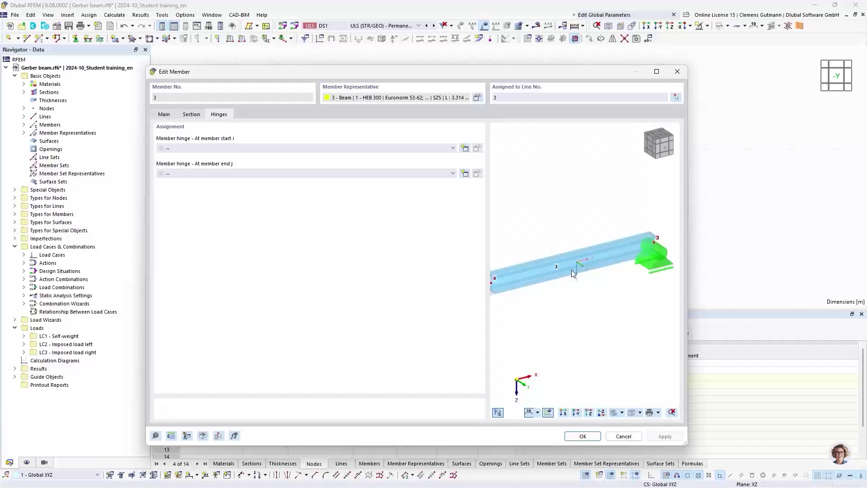
mouse_move(536, 314)
middle_down()
mouse_move(556, 303)
mouse_move(545, 315)
middle_up()
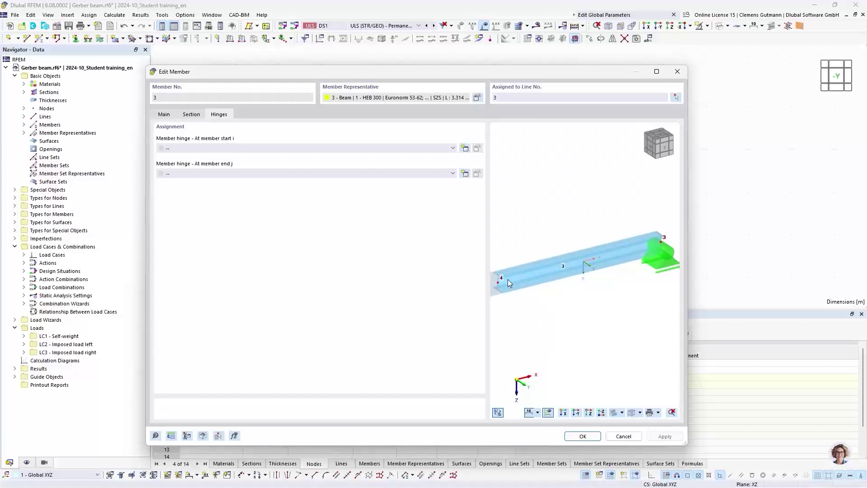
middle_drag(515, 321, 531, 312)
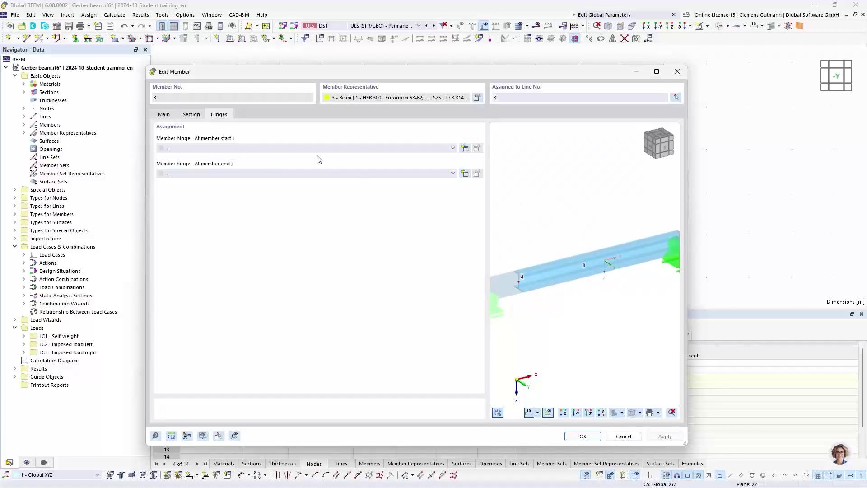
Create a member hinge in local xyz with only the φy rotation released, assign it at member start i, and accept the member
click(465, 149)
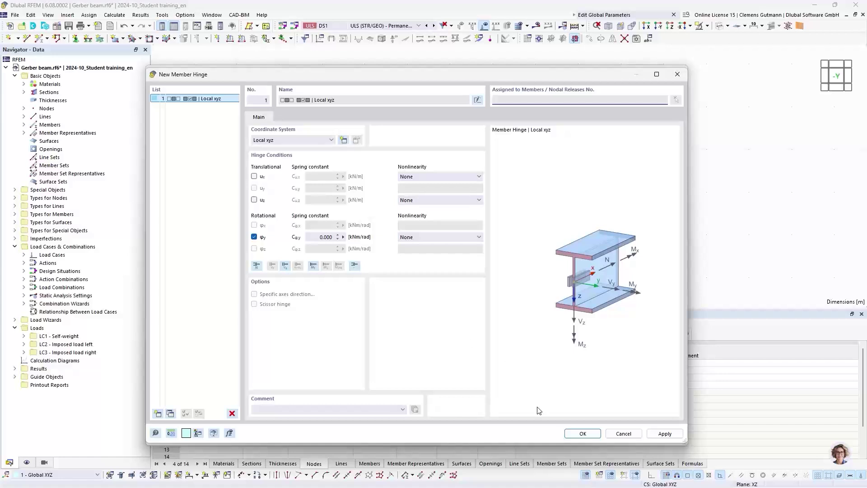
click(569, 435)
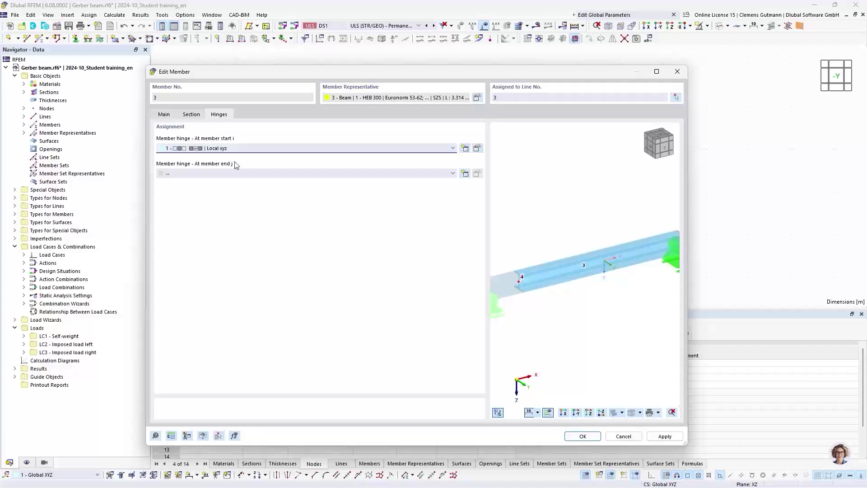
click(583, 436)
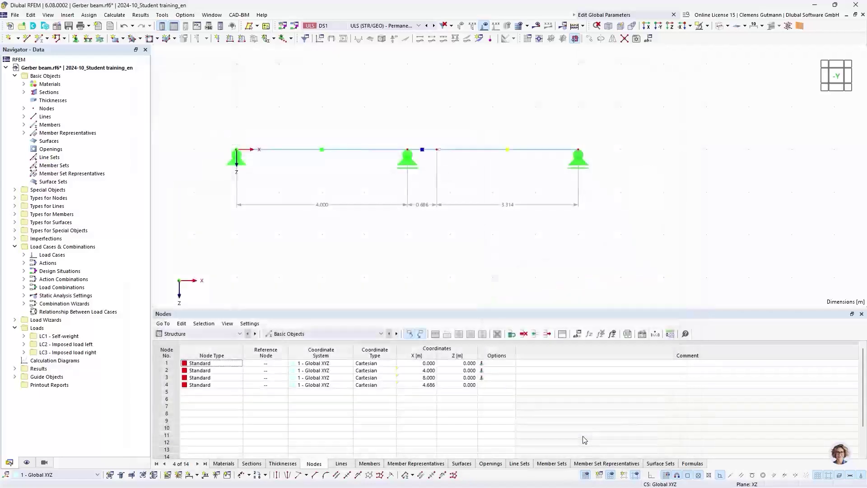
Enlarge the graphical symbol of the member hinge at the intermediate node
right_click(441, 155)
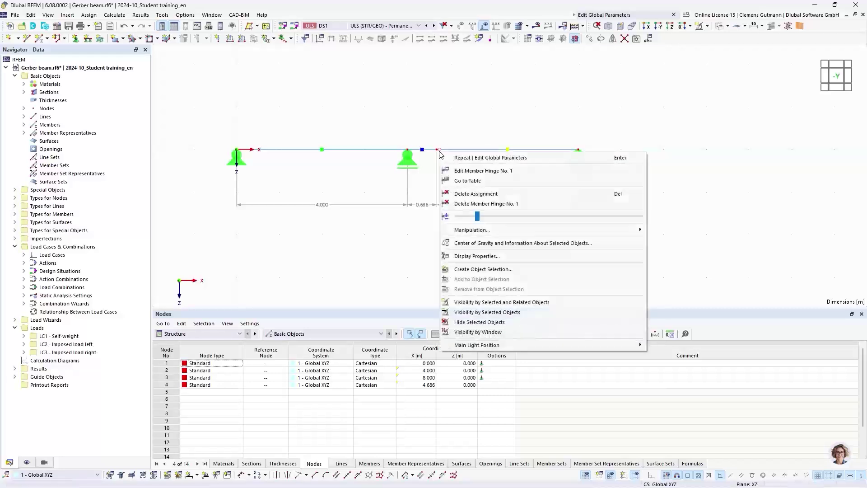
click(528, 218)
click(545, 218)
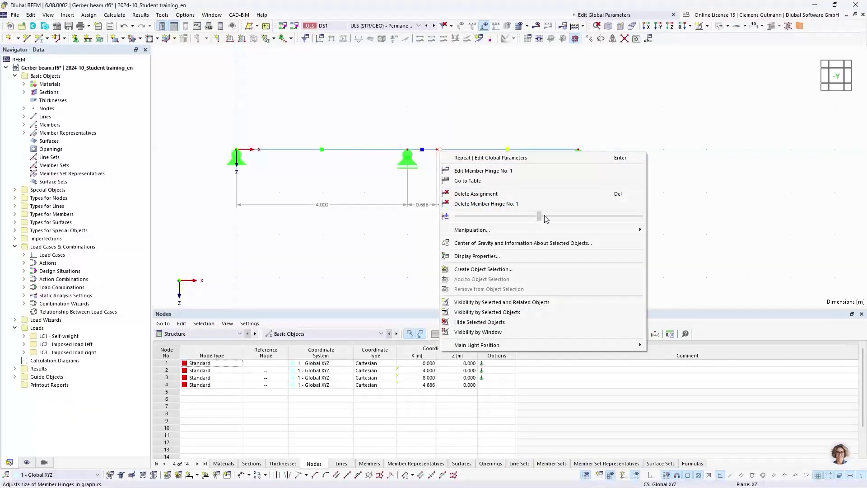
click(409, 211)
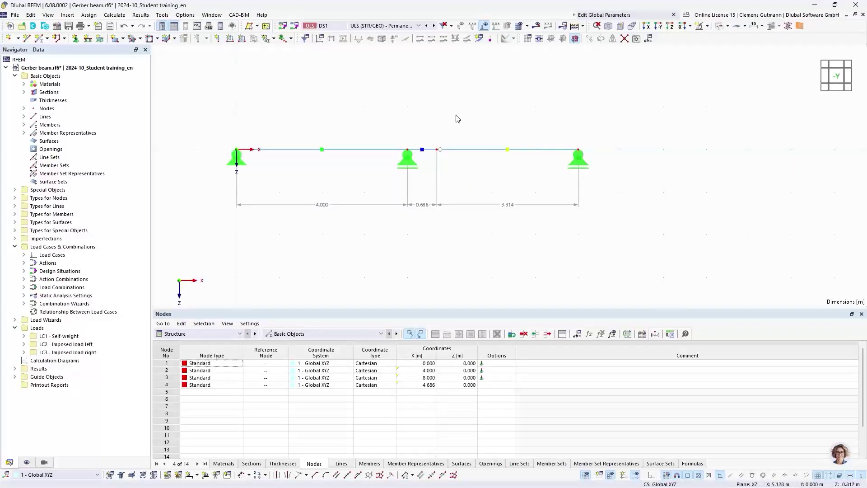
Calculate the model and display the My moments and loads of load combination CO2 (1.35 * LC1 + 1.50 * LC2)
click(577, 27)
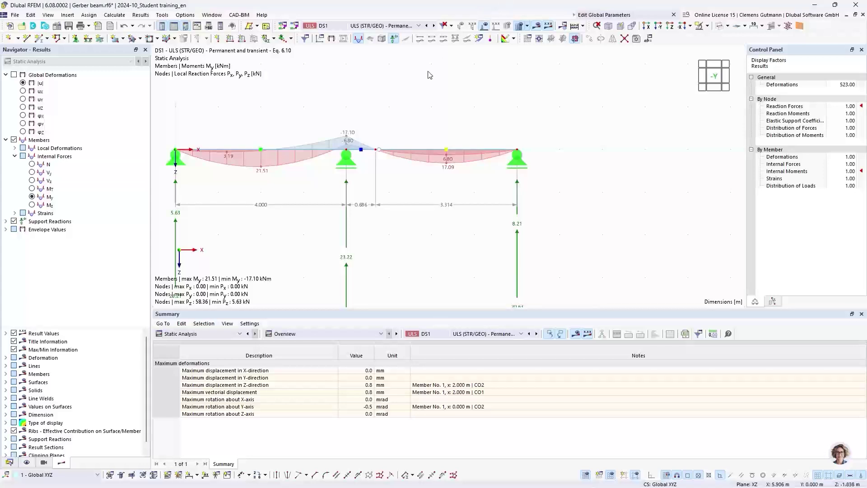
click(384, 26)
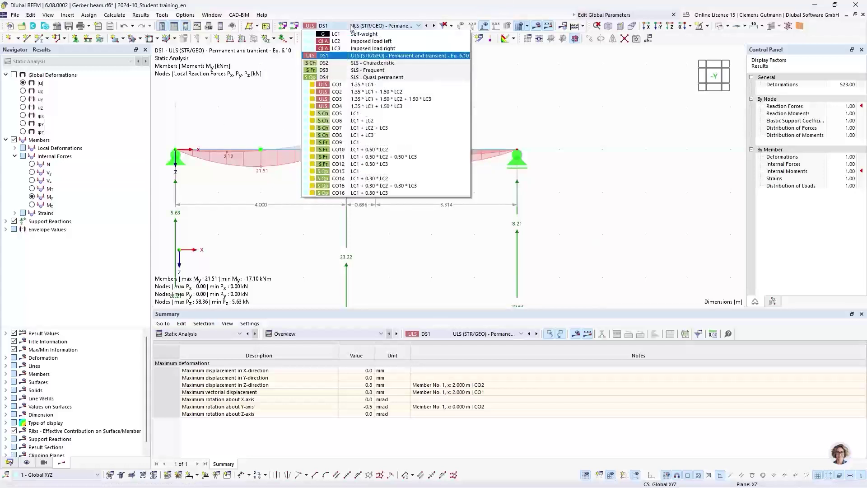
click(377, 92)
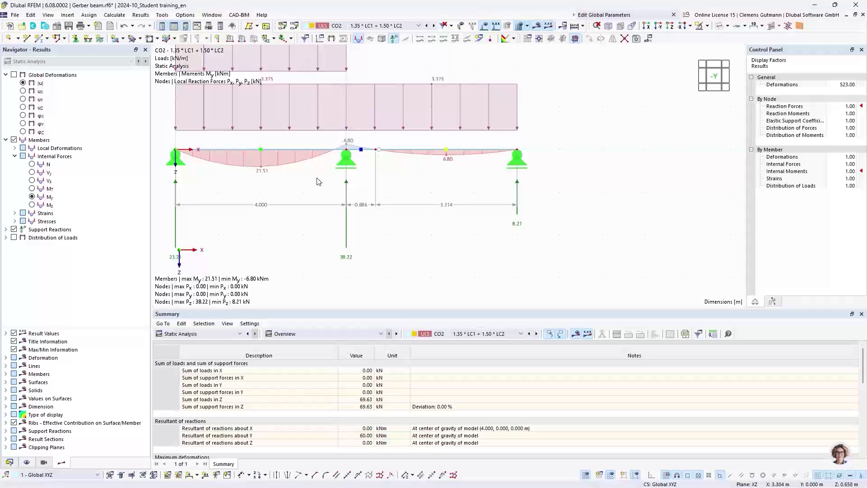
middle_drag(318, 185, 346, 241)
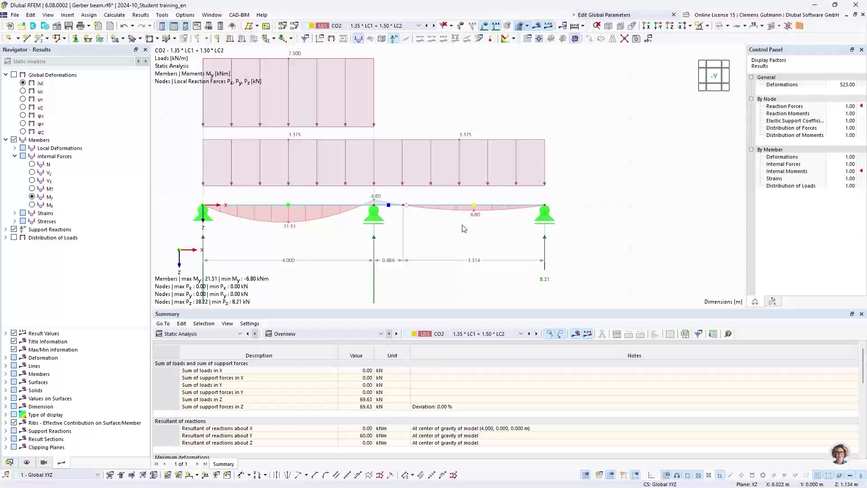
middle_drag(459, 123, 489, 154)
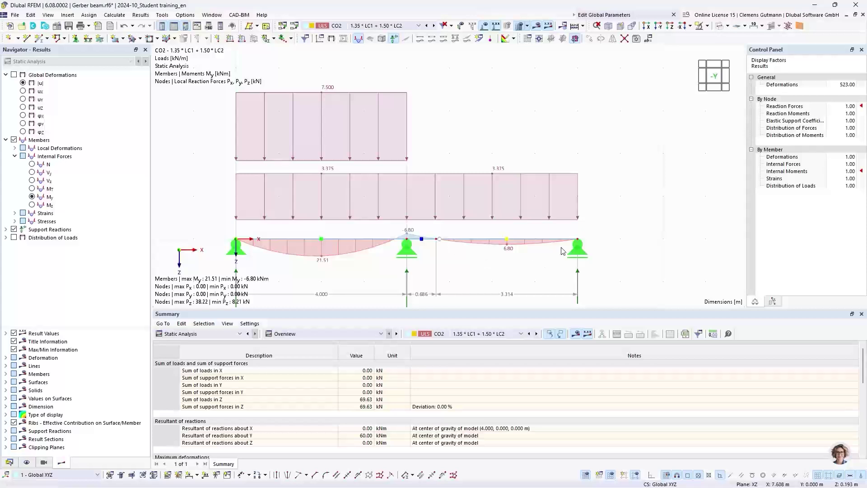
Display the My moments of load combination CO3 with the loads hidden and examine the moment diagram around the hinge
click(402, 25)
click(427, 99)
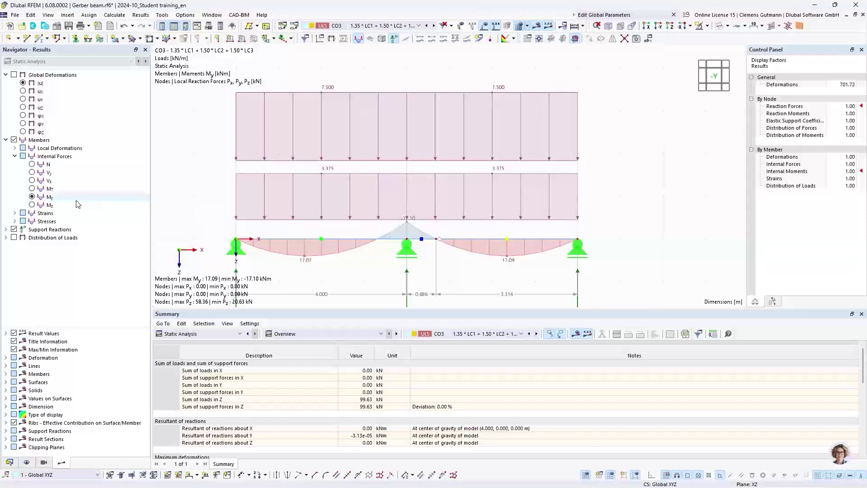
click(484, 25)
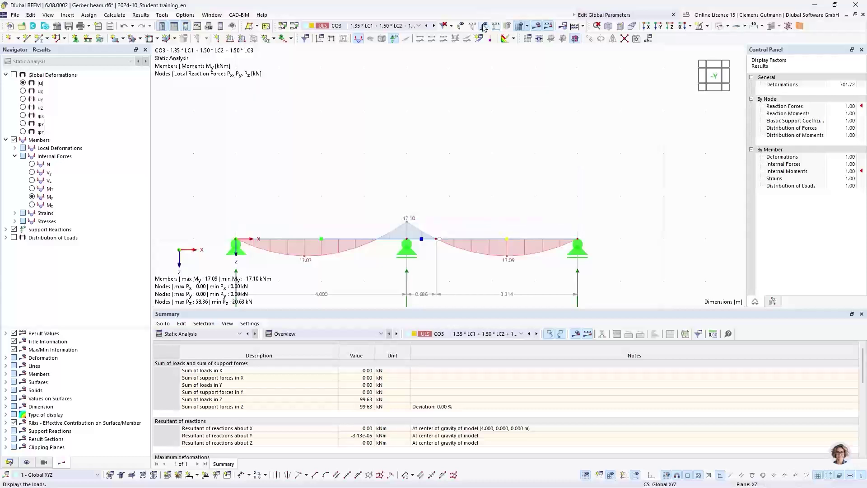
scroll(447, 243, up, 3)
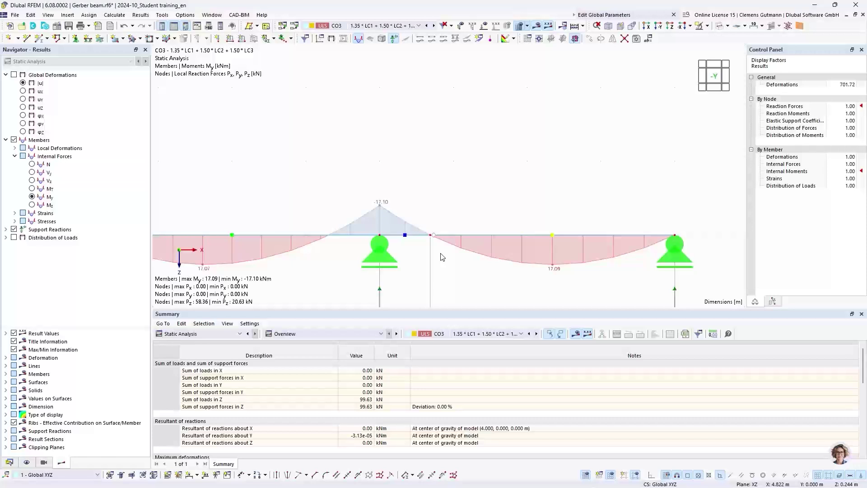
Set the global parameter FieldLength to 6 m and recalculate the My moments of load combination CO3
scroll(447, 225, down, 2)
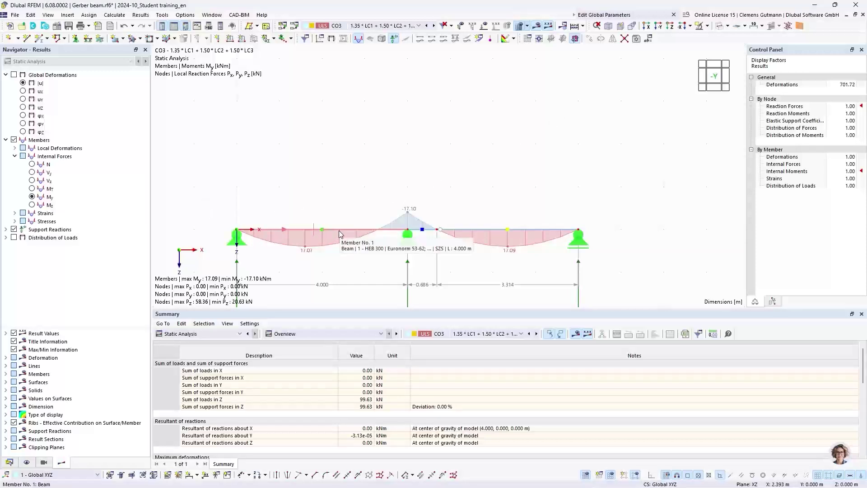
middle_drag(357, 262, 329, 207)
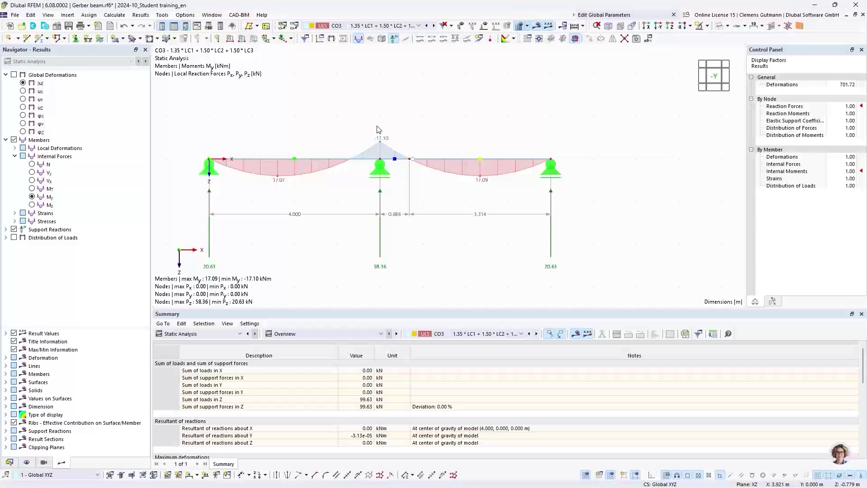
click(648, 41)
double_click(351, 103)
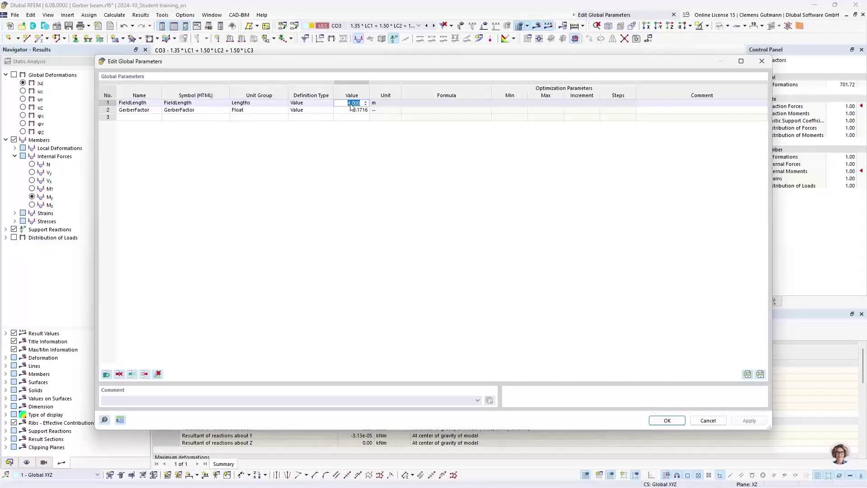
text(6)
key(Tab)
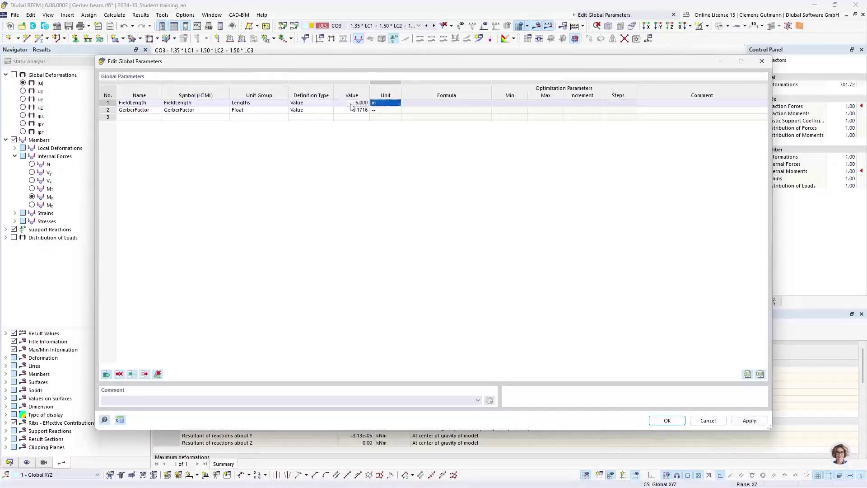
click(667, 421)
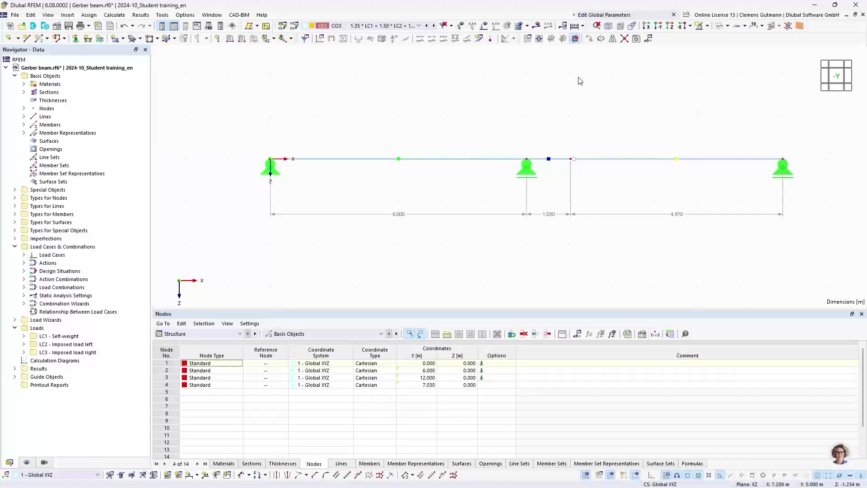
click(536, 25)
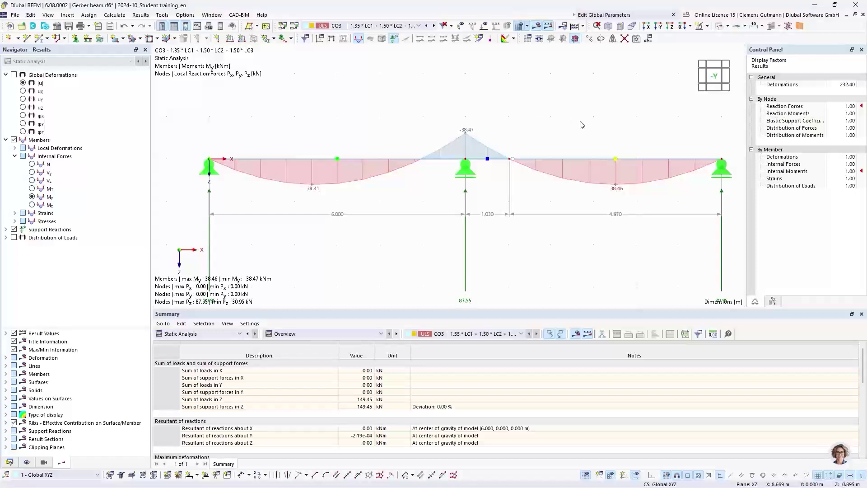
middle_drag(573, 119, 546, 131)
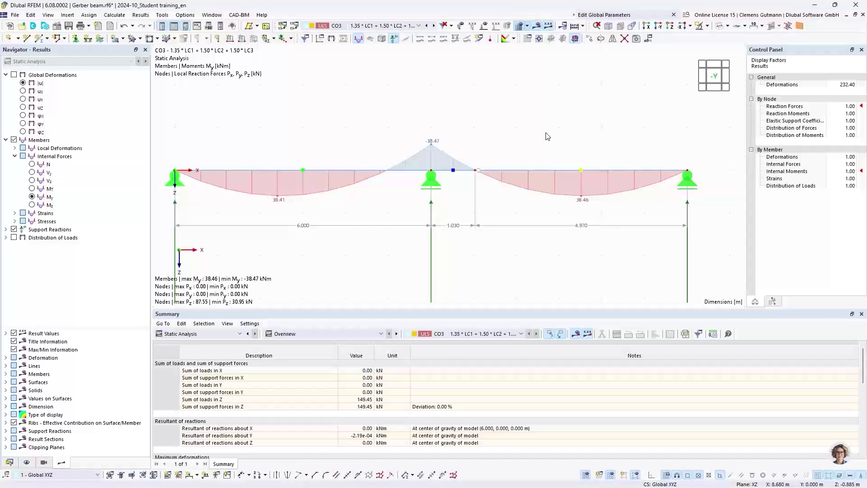
Check the frame task slide in PowerPoint and create a blank 2D | XZ | Plane Stress model named Two-hinged frame in RFEM, viewed along -Y
key(alt+Tab)
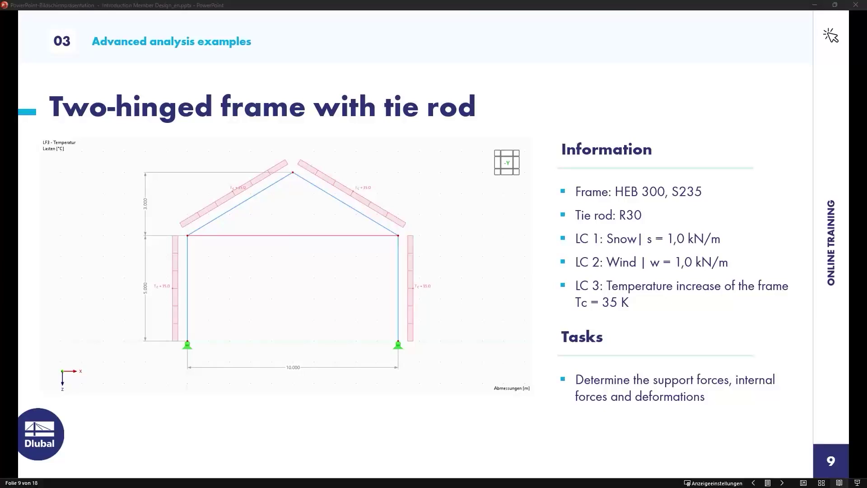
key(alt+Tab)
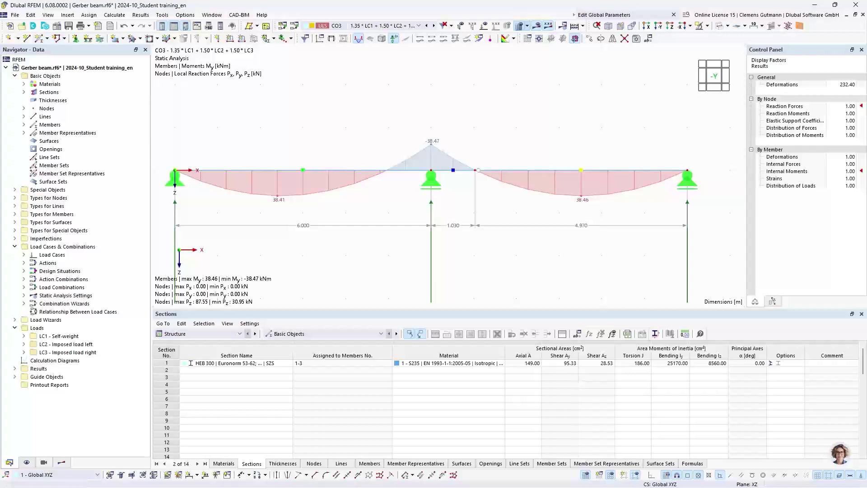
click(11, 28)
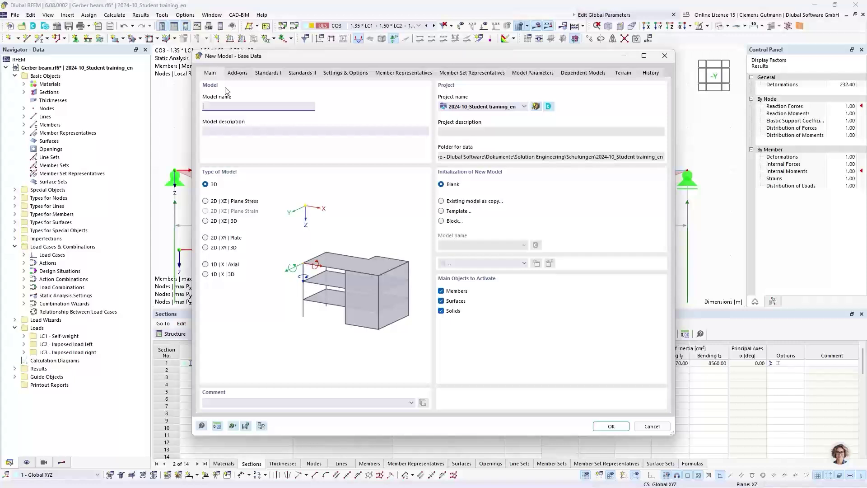
text(Two-hinged f)
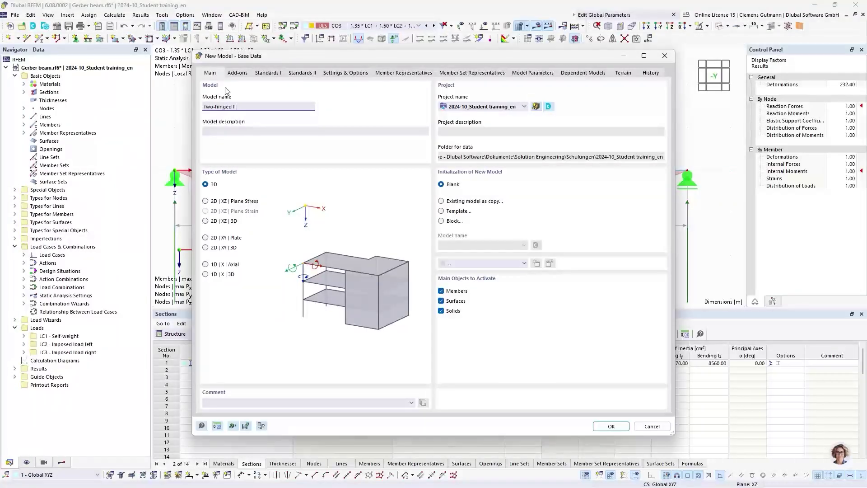
text(rame)
key(Tab)
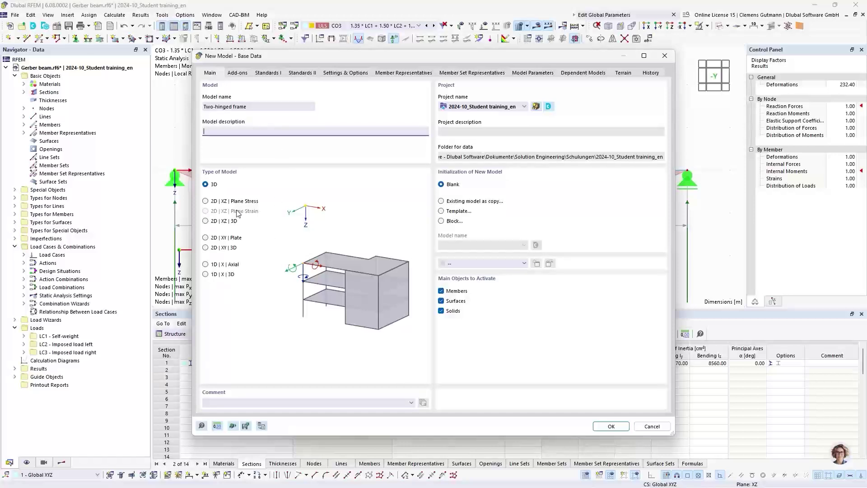
click(205, 201)
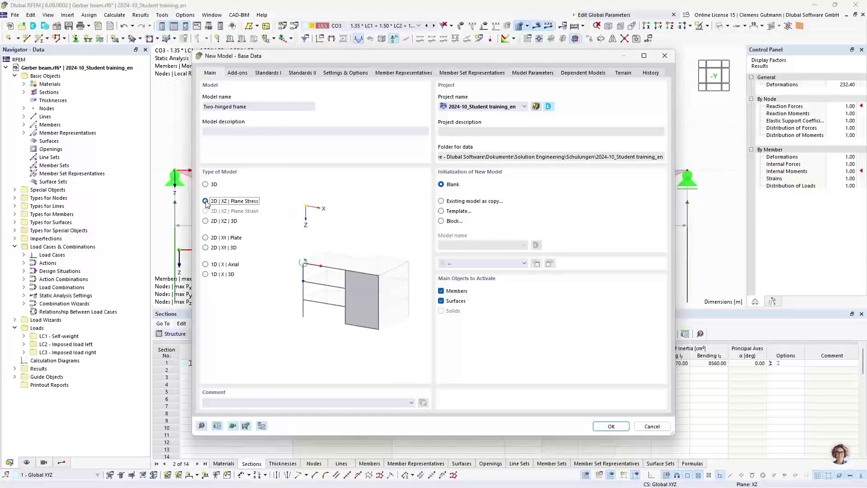
click(602, 425)
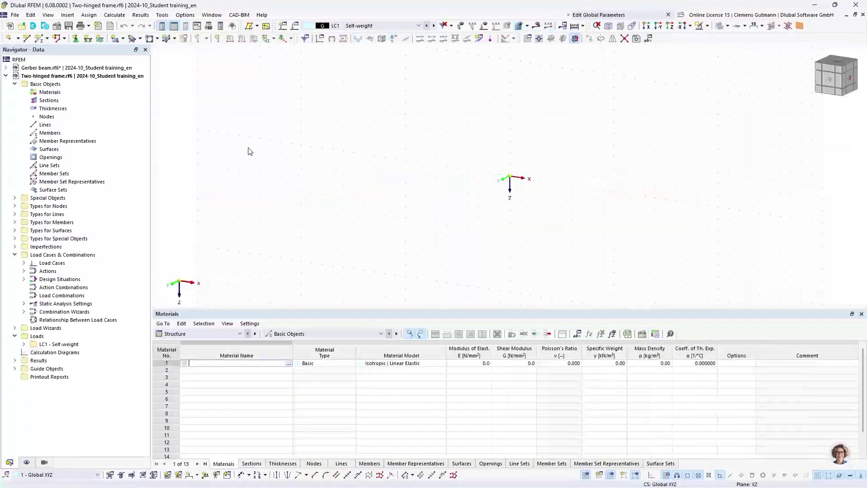
click(831, 82)
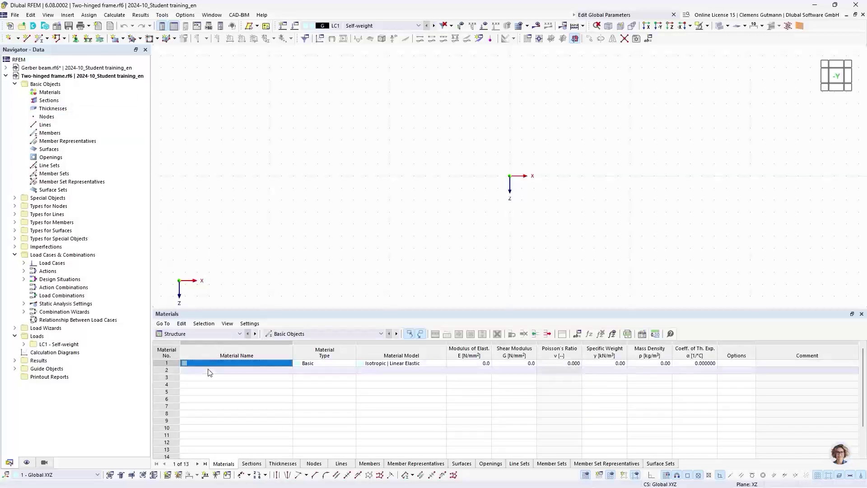
Define material 1 as steel S235 according to EN 1993-1-1:2005-05
click(238, 367)
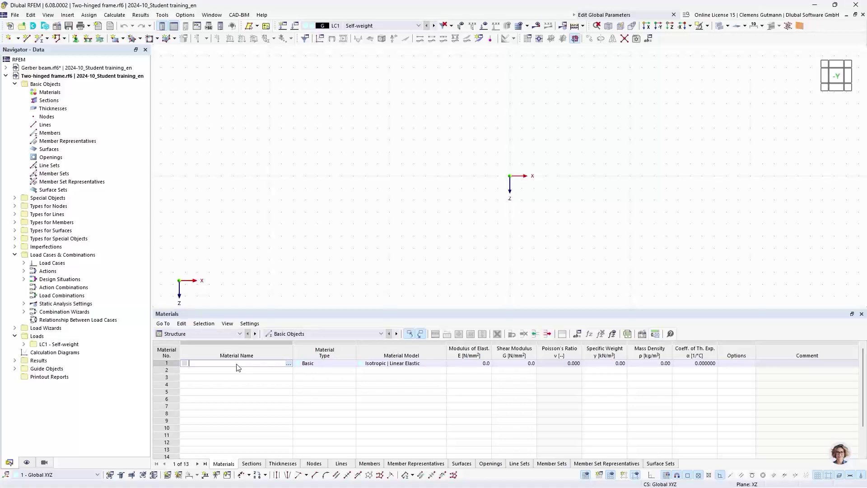
text(S235)
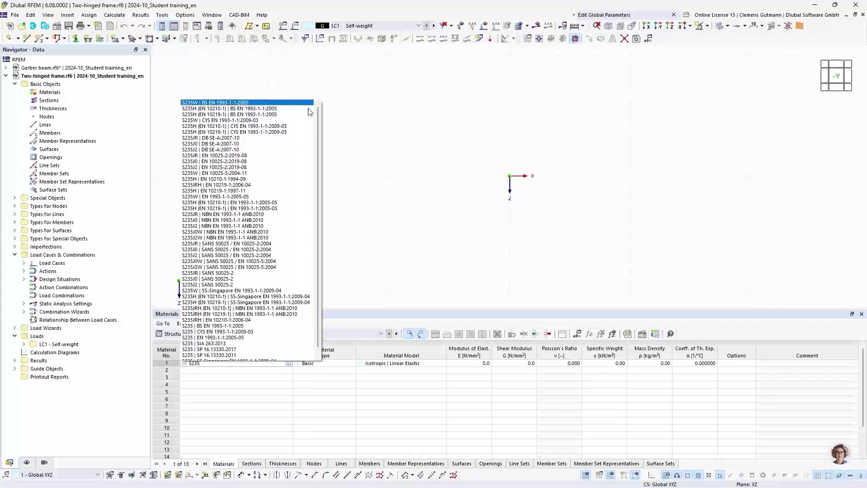
scroll(240, 250, down, 1)
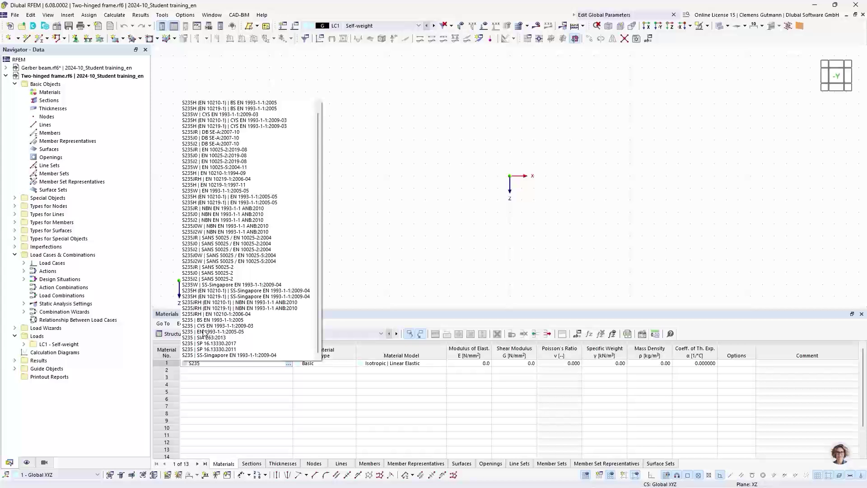
click(205, 332)
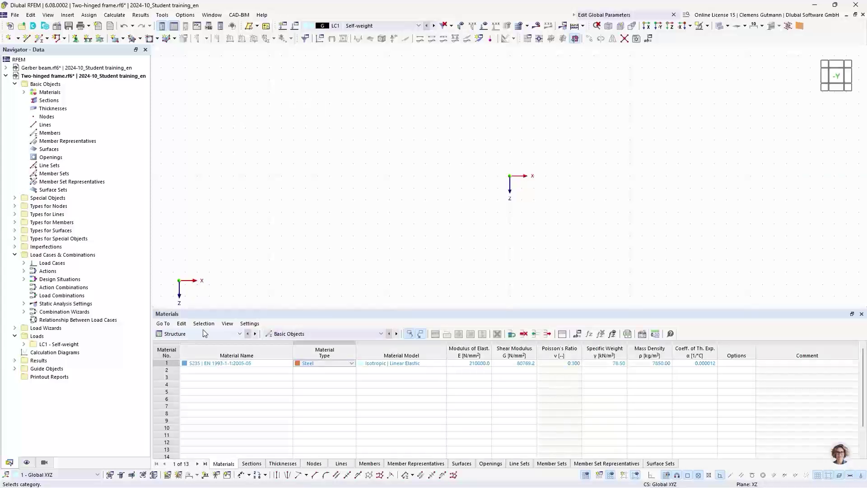
Define section 1 as HEB 300 | Euronorm 53-62; DIN 1025-2 | SZS
click(252, 464)
click(191, 363)
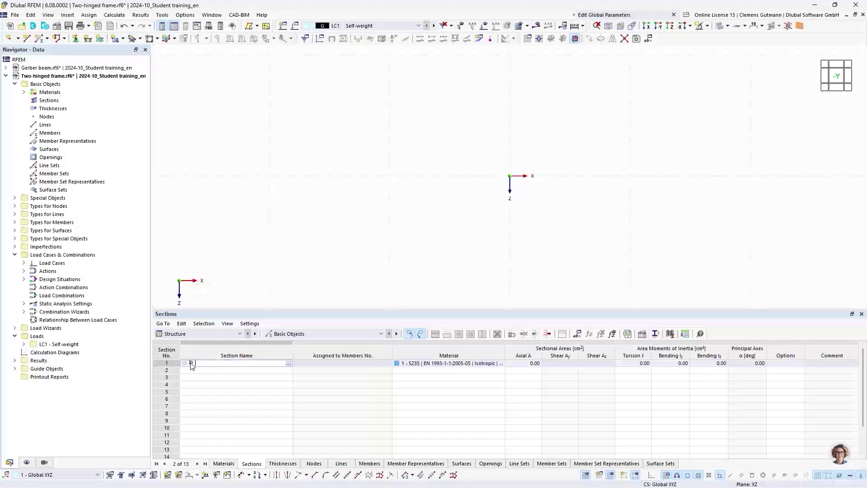
text(H)
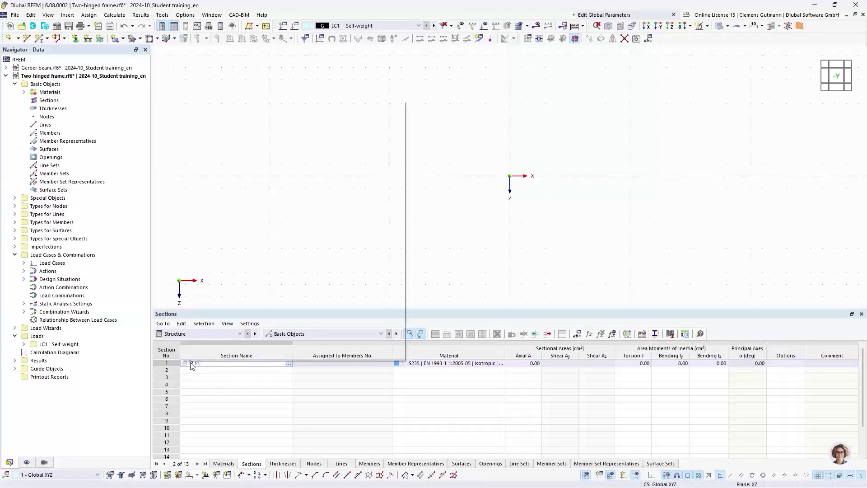
text(EB 300)
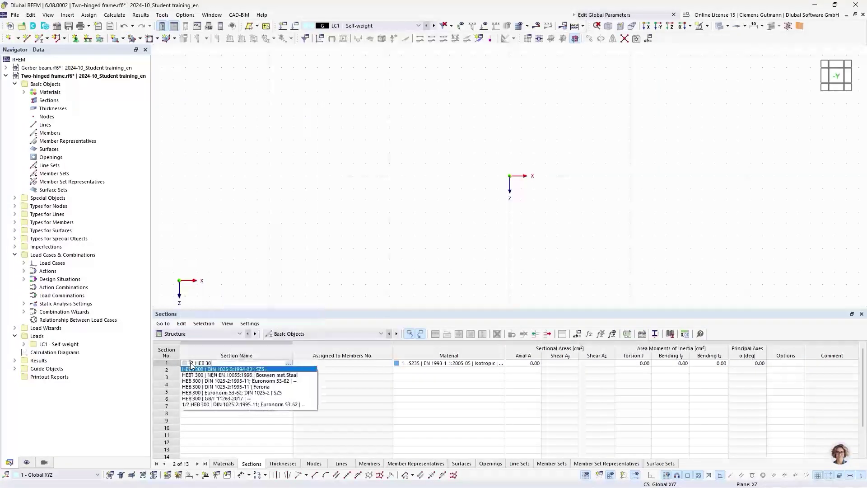
click(215, 394)
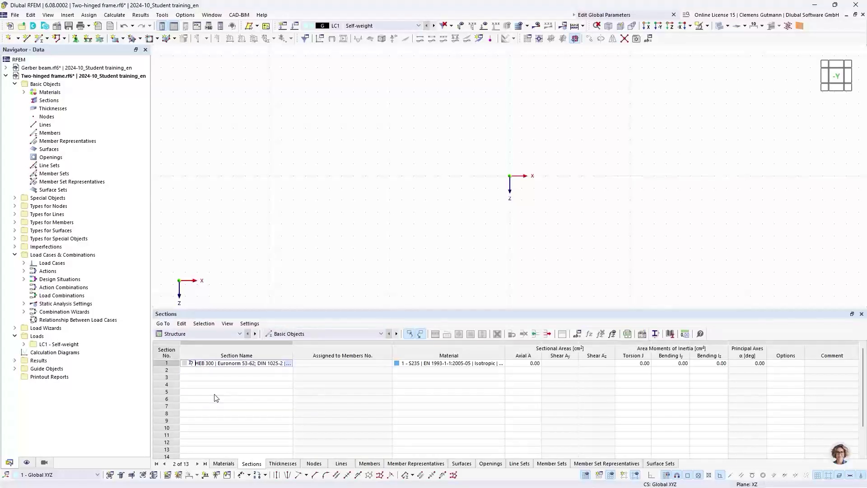
key(Return)
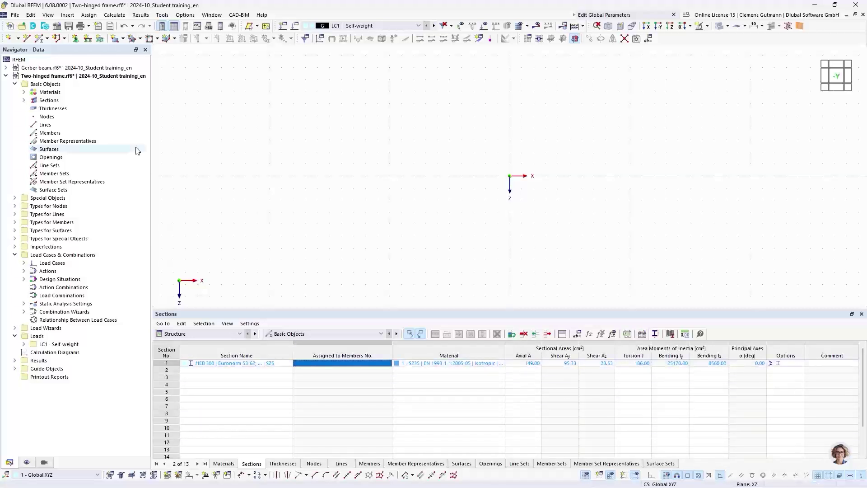
Create section 2 as a solid round bar from the section library with a diameter of 30 mm
right_click(50, 102)
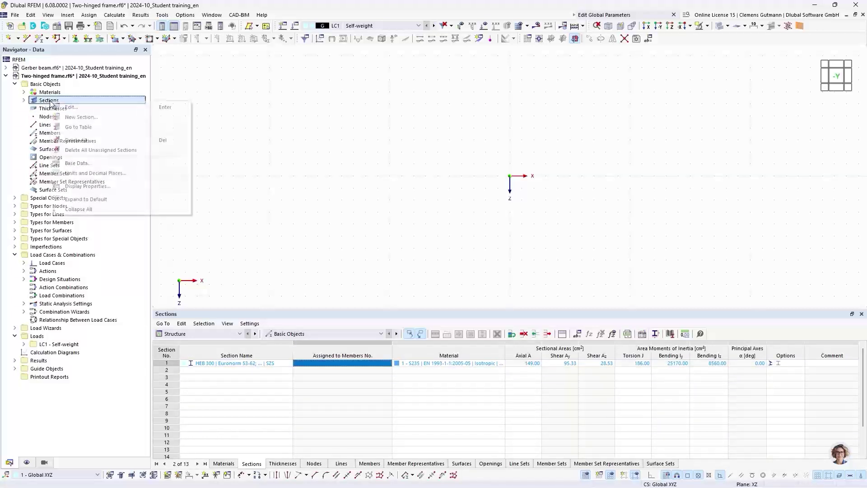
click(75, 117)
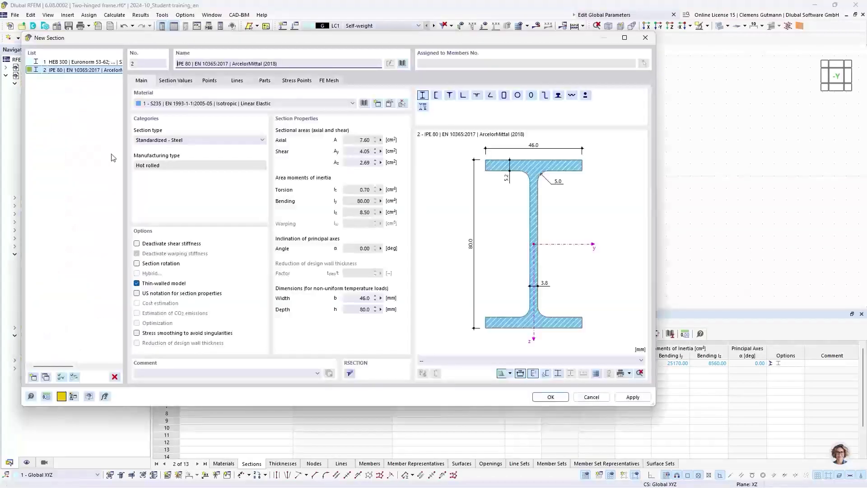
click(402, 63)
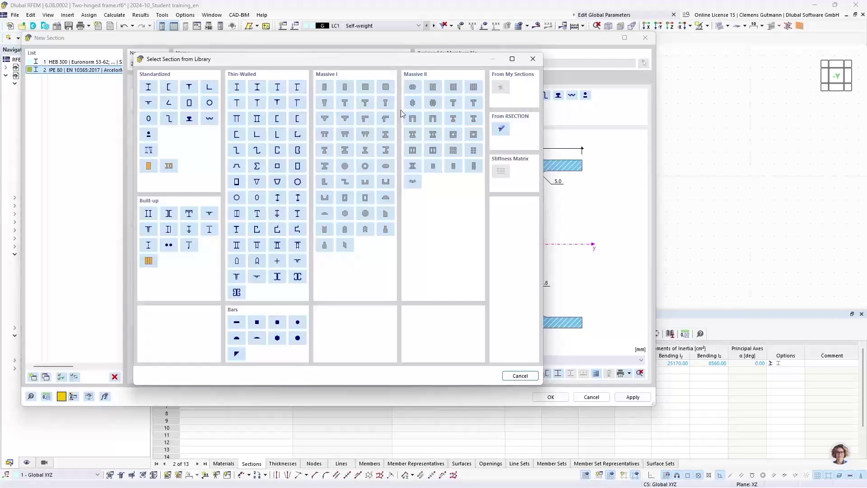
click(302, 325)
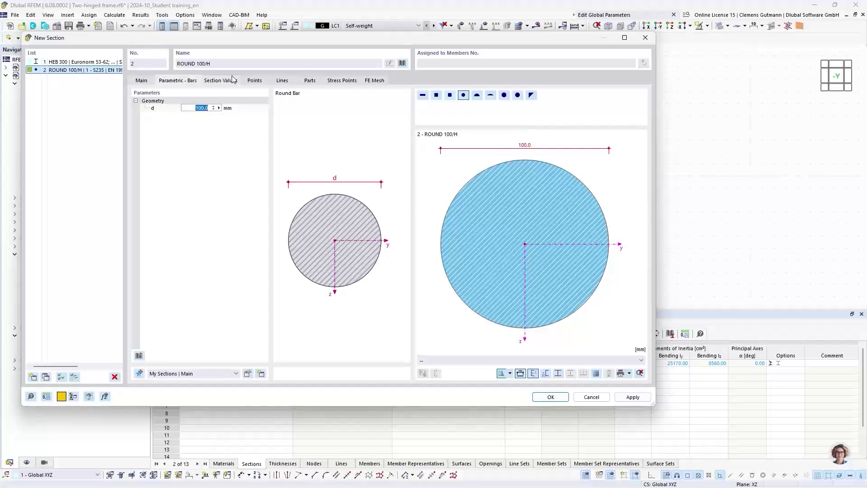
text(30)
key(Return)
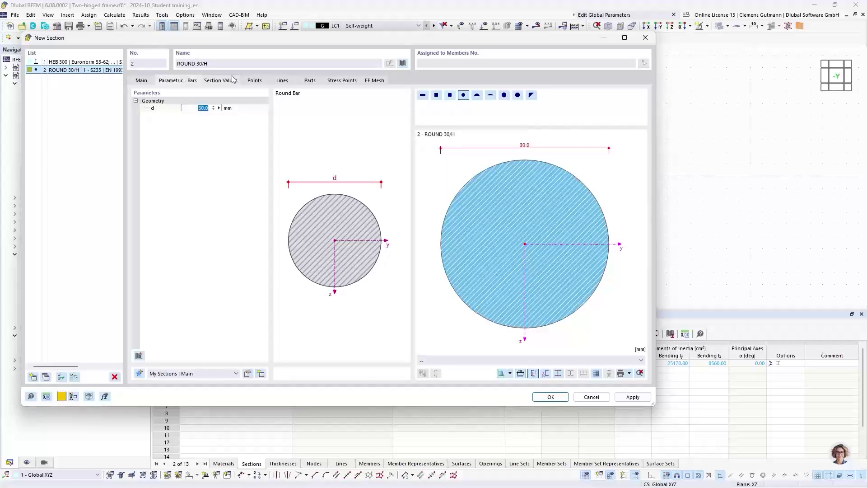
click(542, 397)
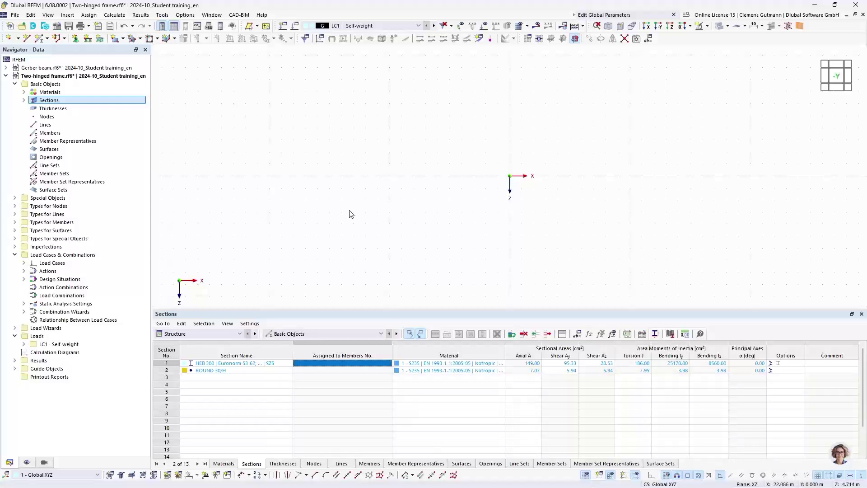
Model the left column and rafter as continuous HEB 300 beam members from the origin through X 0, Z -5 m to X 5, Z -8 m
middle_drag(573, 176, 351, 221)
click(49, 40)
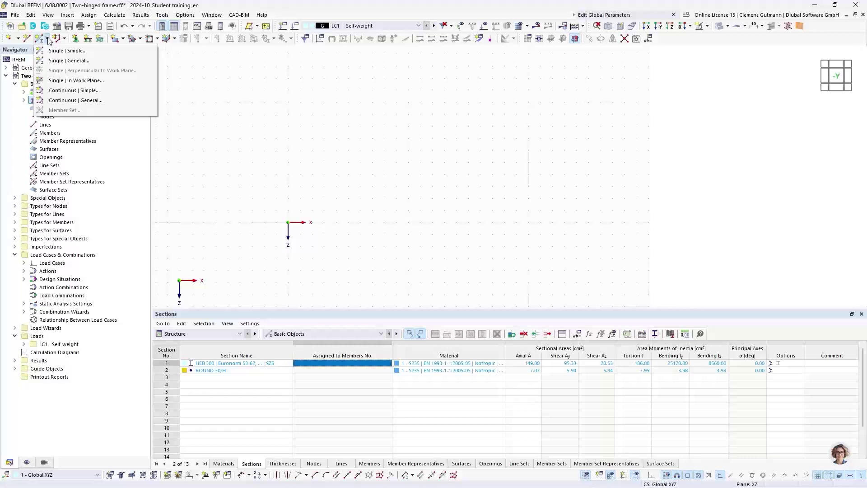
click(82, 92)
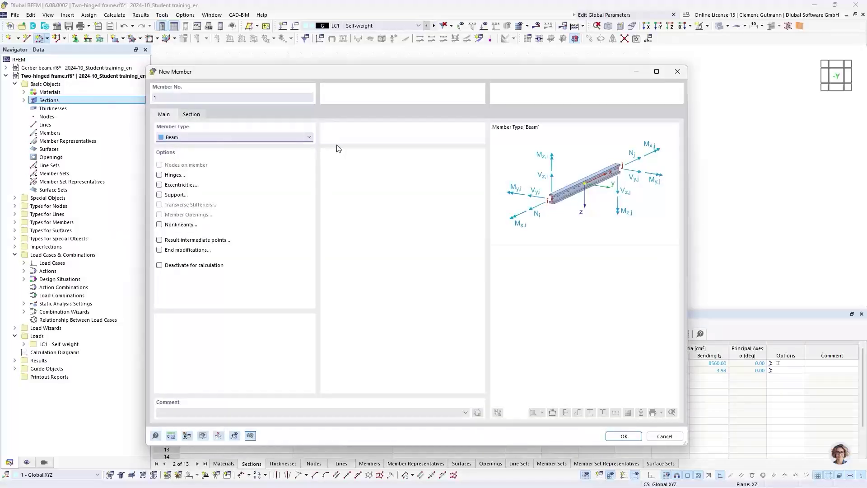
click(623, 436)
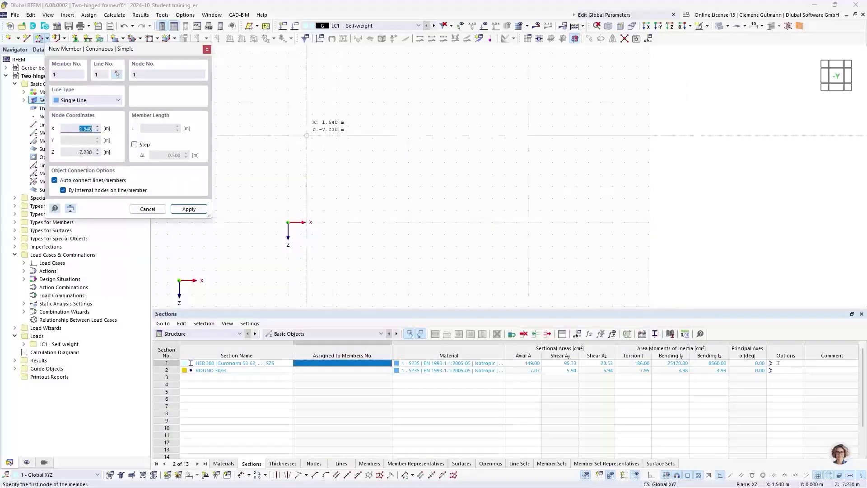
middle_drag(337, 184, 368, 170)
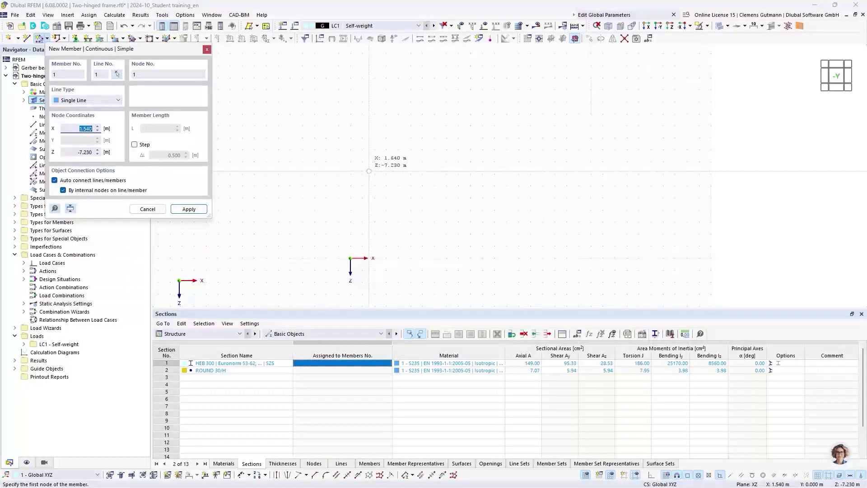
click(350, 258)
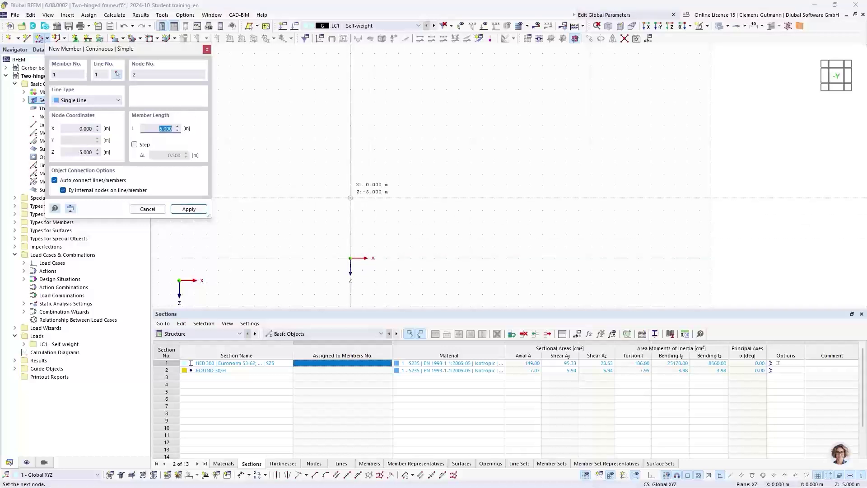
click(350, 197)
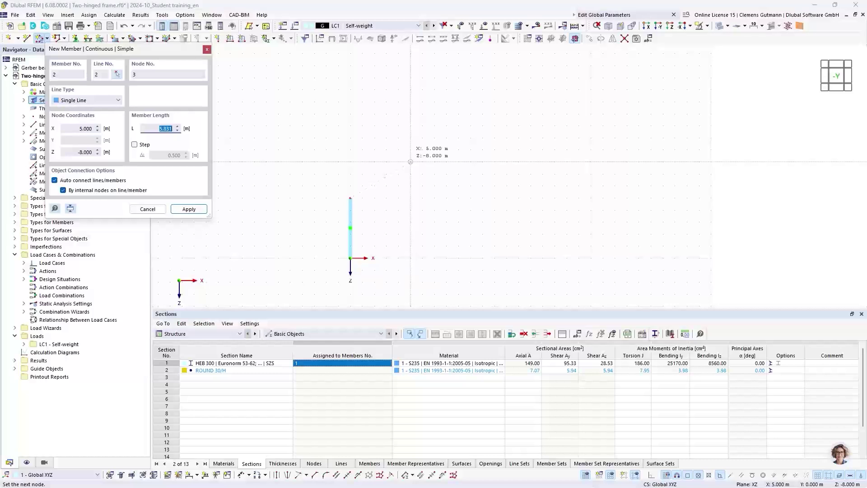
click(410, 162)
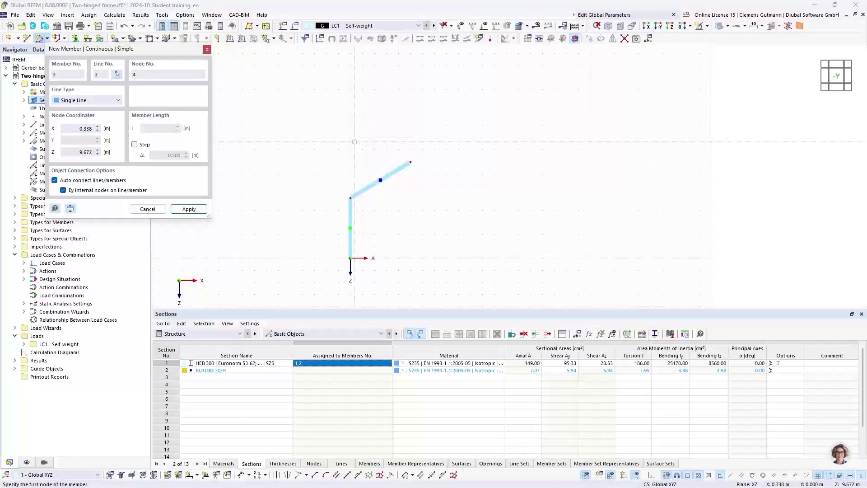
key(Escape)
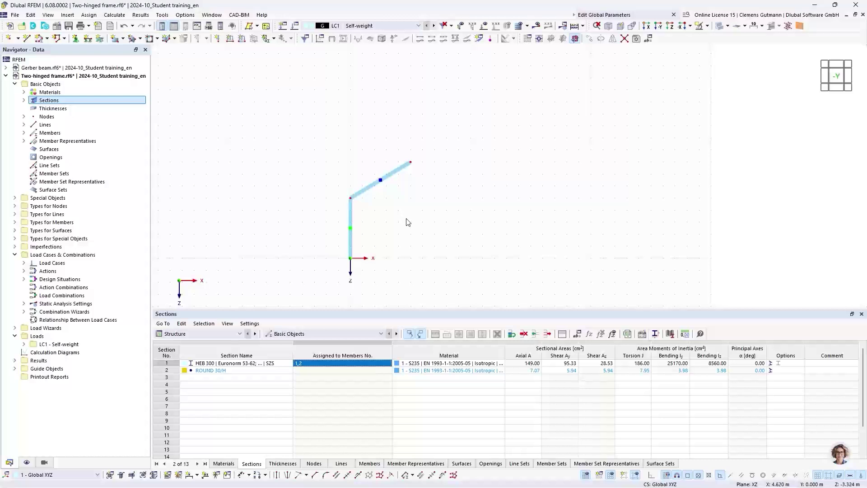
Mirror a copy of the column and rafter about a YZ-parallel plane through the ridge node at X 5, Z -8 m
middle_drag(406, 221, 368, 198)
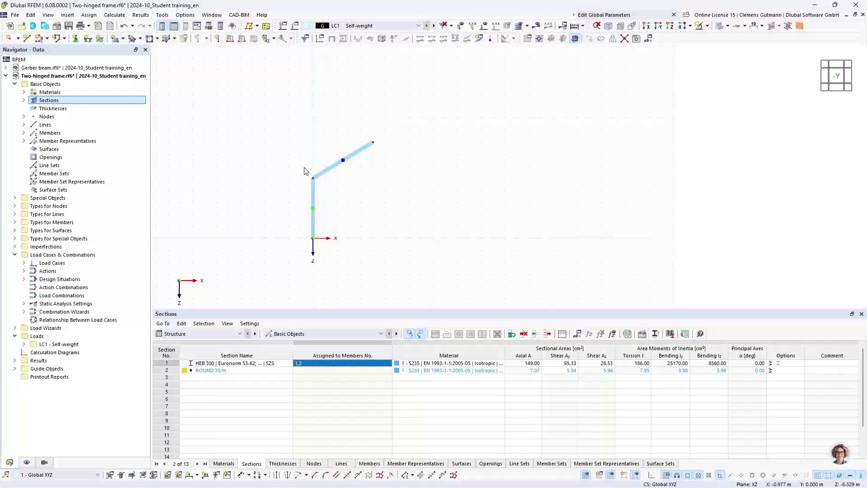
drag(276, 115, 399, 274)
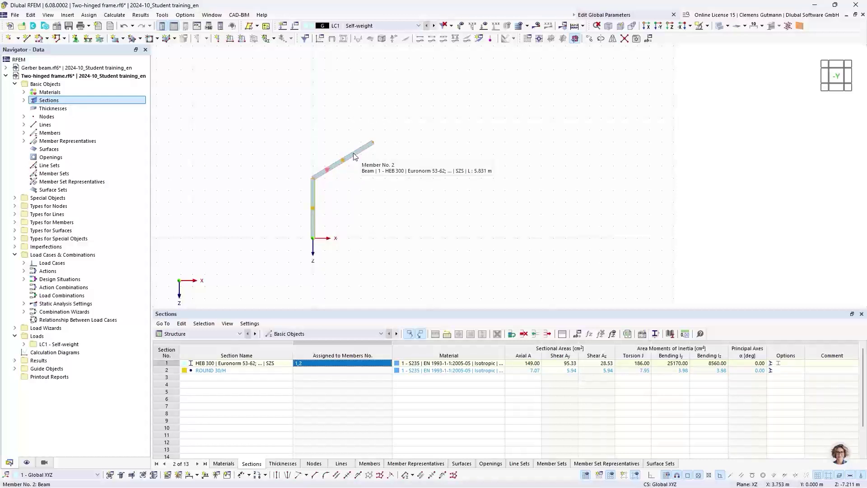
drag(270, 119, 417, 275)
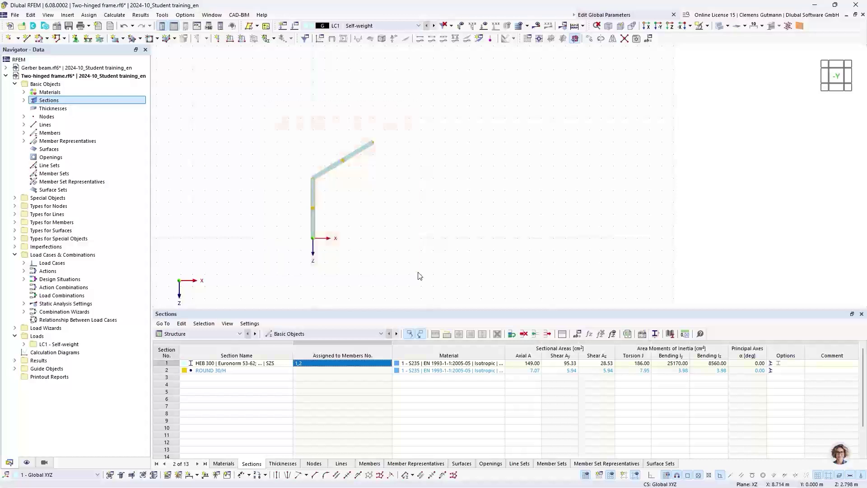
right_click(357, 156)
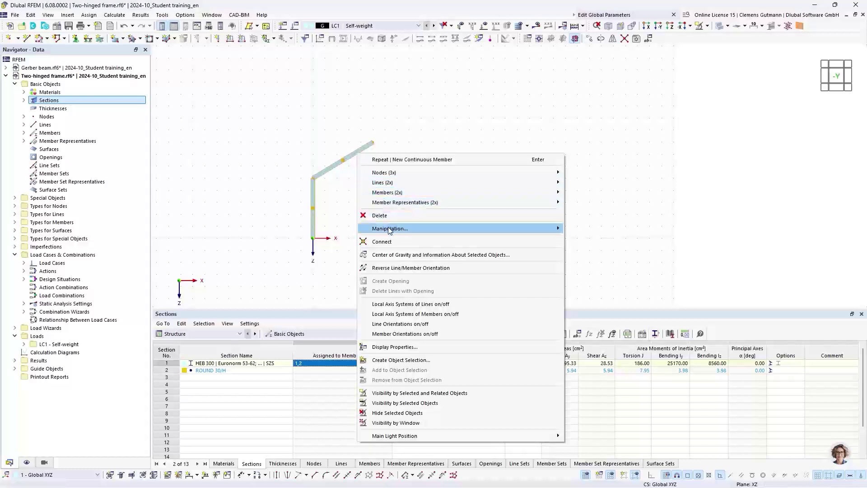
mouse_move(389, 230)
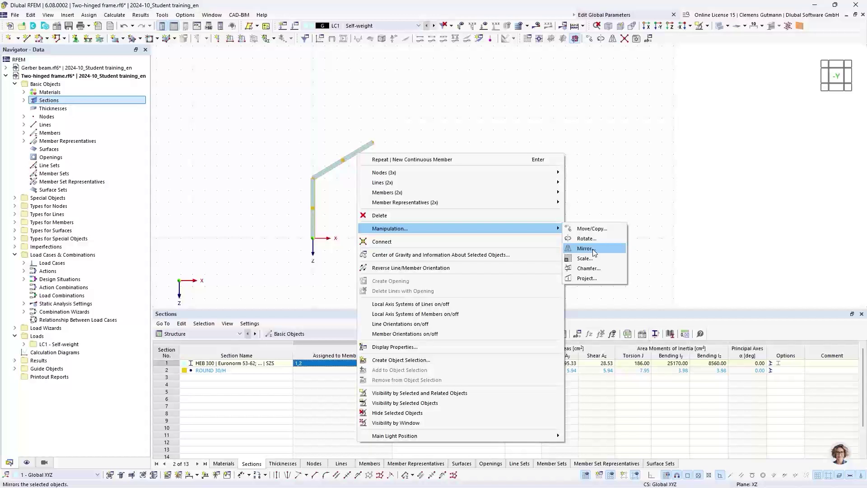
click(584, 248)
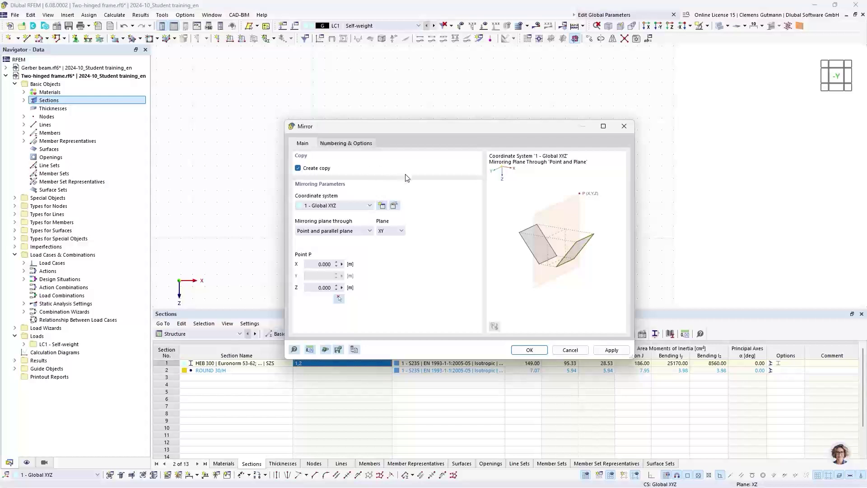
click(392, 236)
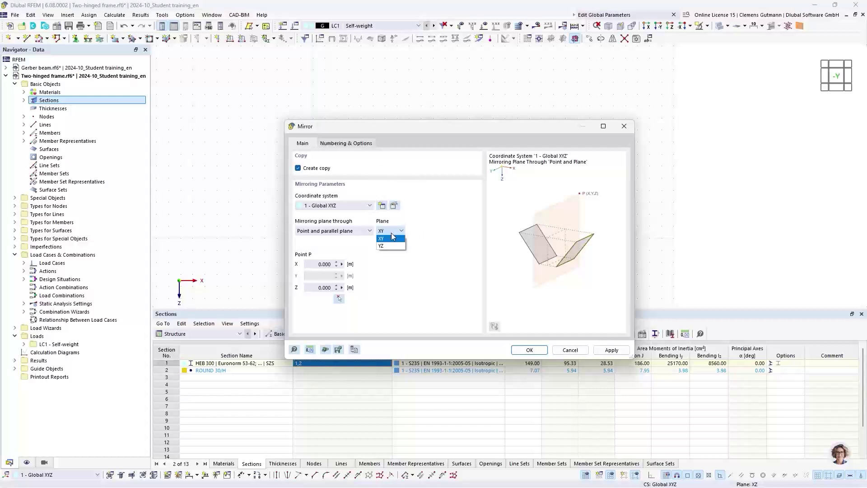
click(387, 246)
click(340, 299)
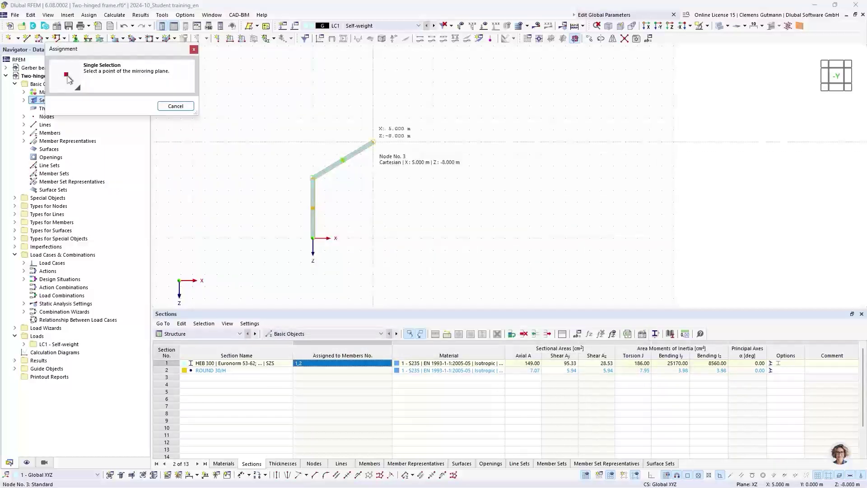
click(373, 142)
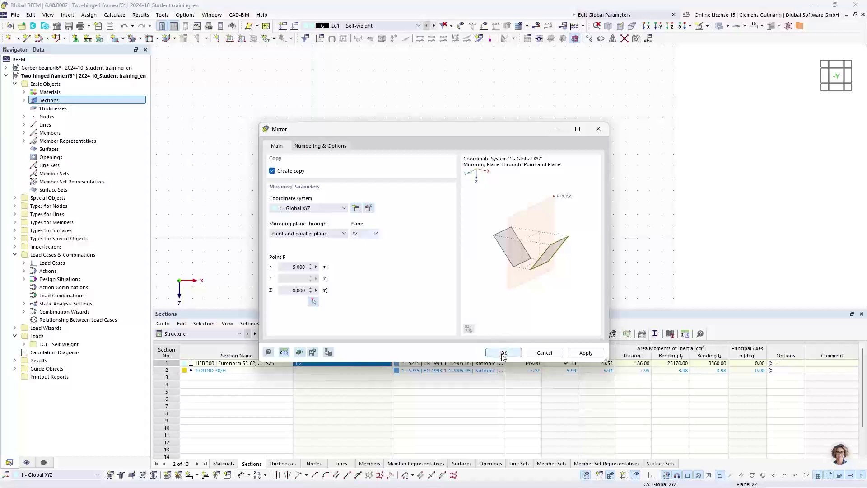
click(503, 353)
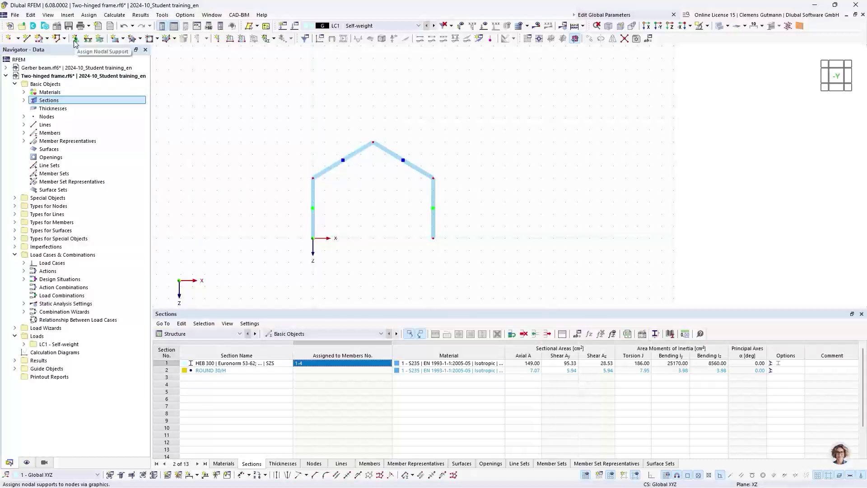
Add a single member with section 2 - ROUND 30/H between the two eaves nodes as the tie rod
click(47, 39)
click(51, 51)
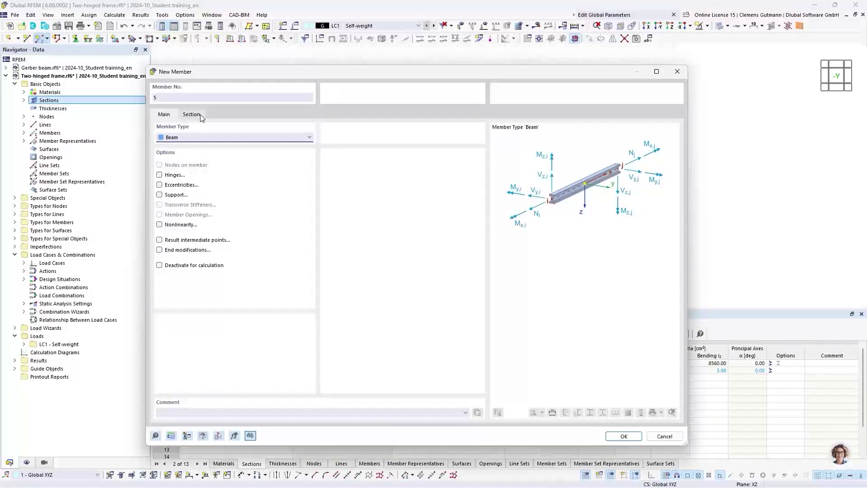
click(199, 115)
click(218, 337)
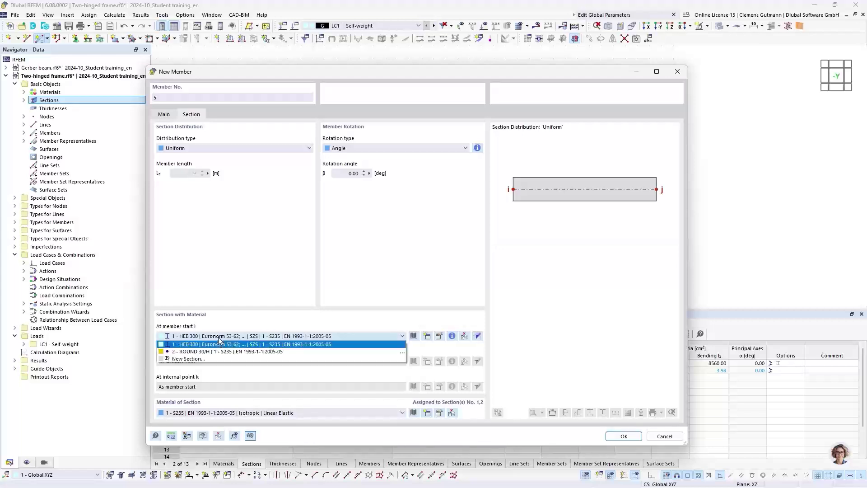
click(231, 351)
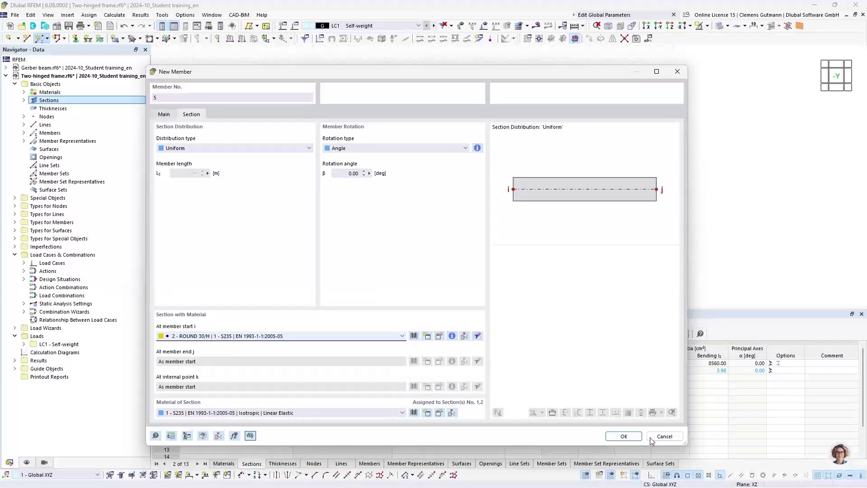
click(622, 437)
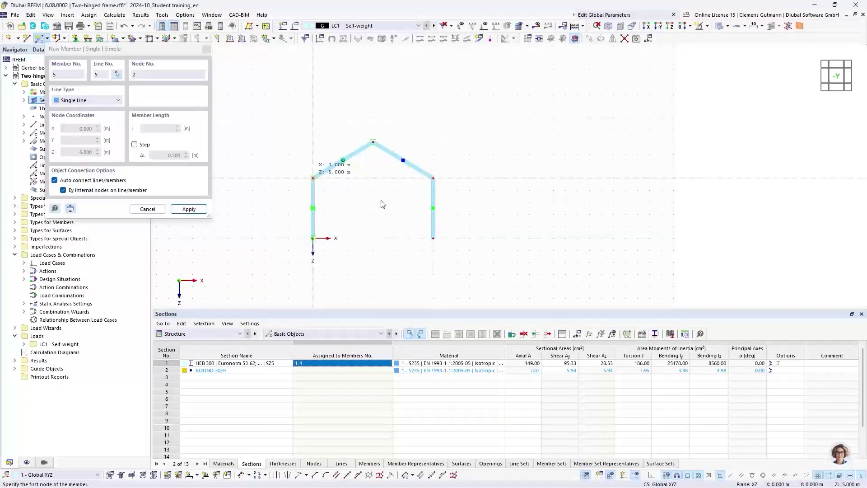
click(313, 178)
click(433, 178)
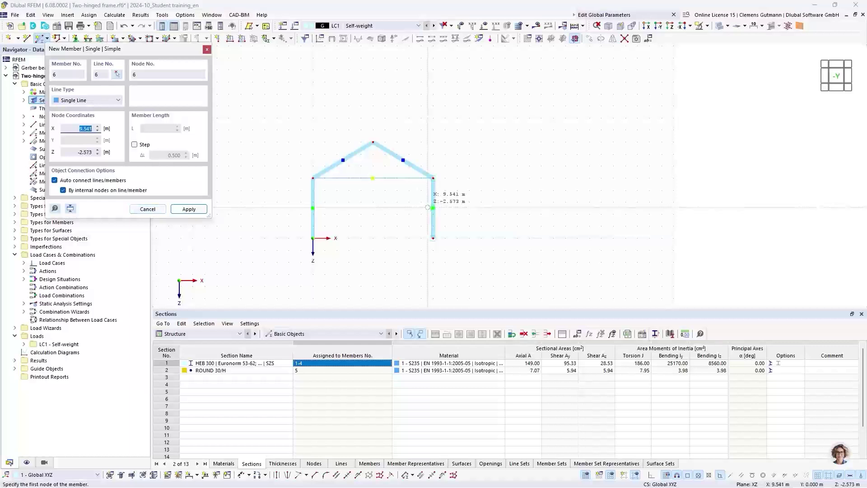
key(Escape)
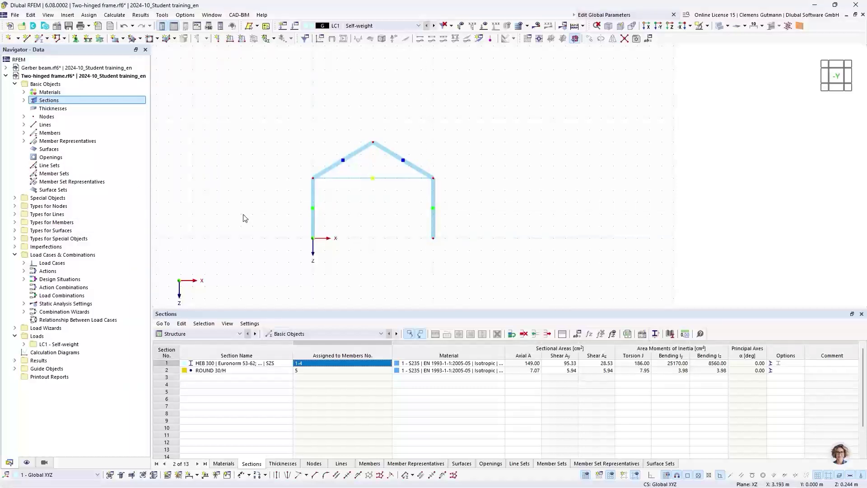
Assign the Hinged nodal support to the base nodes of both columns, nodes 1 and 4
click(15, 206)
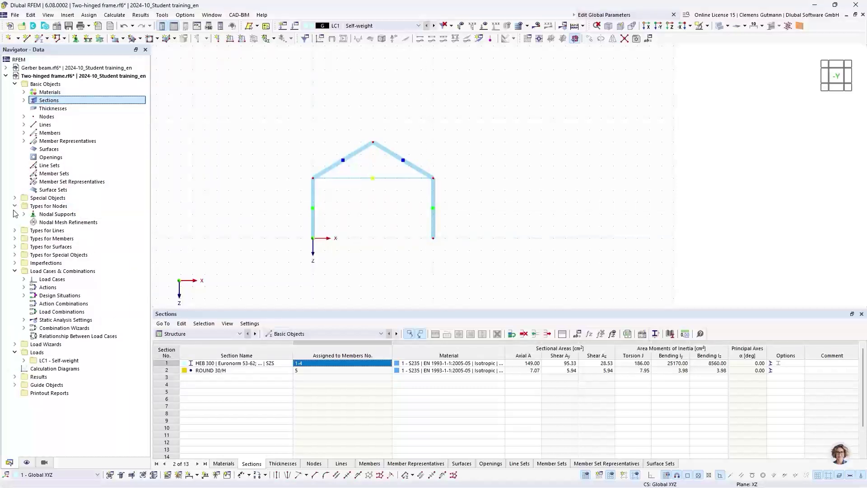
click(76, 38)
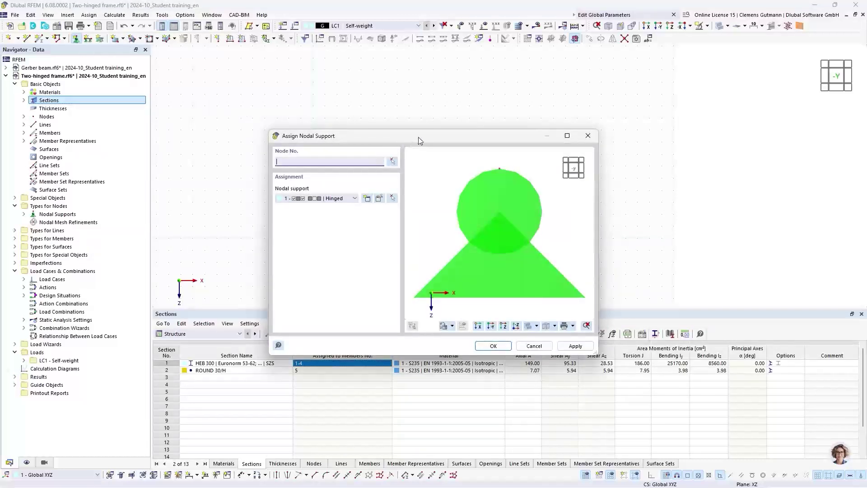
drag(418, 137, 550, 116)
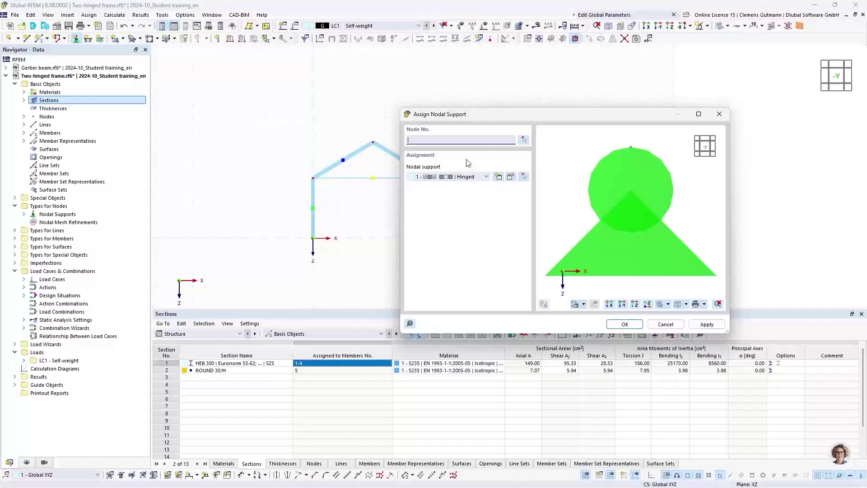
click(434, 179)
click(437, 180)
click(524, 138)
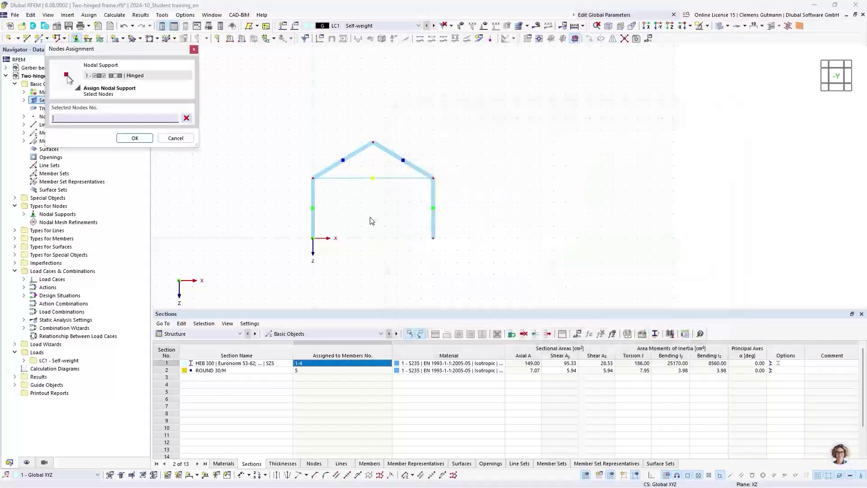
drag(288, 225, 476, 261)
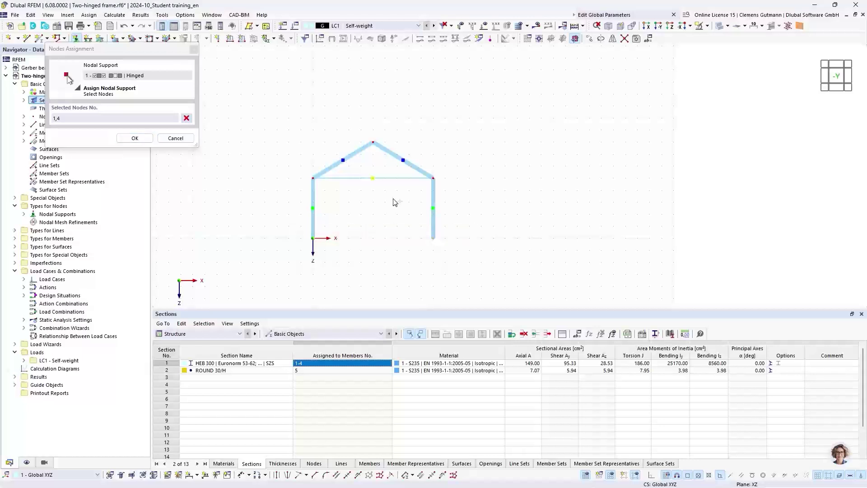
click(135, 138)
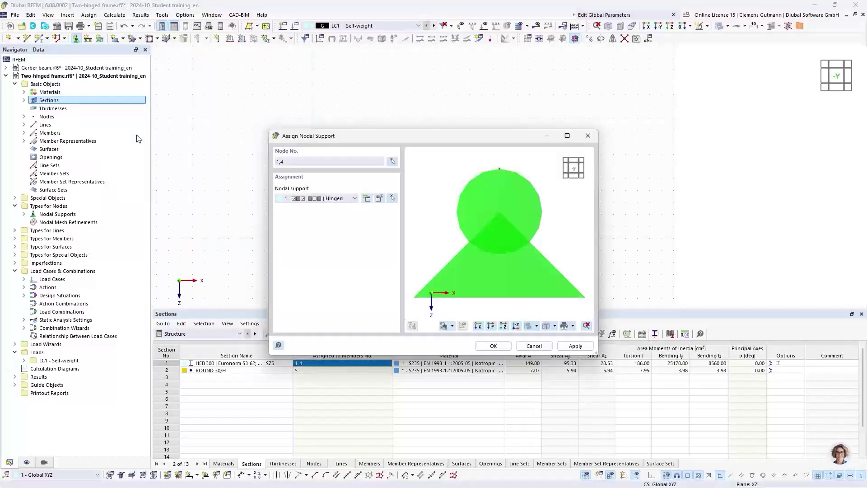
click(493, 347)
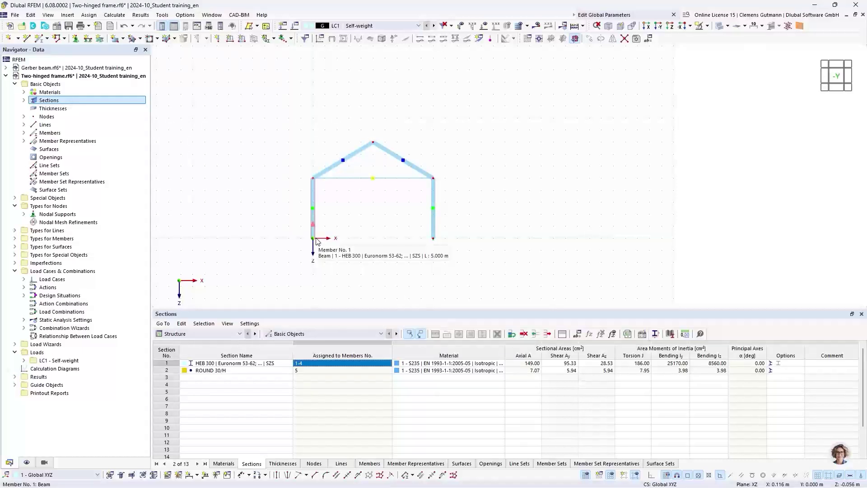
Change the tie rod's member type to Tension
double_click(353, 183)
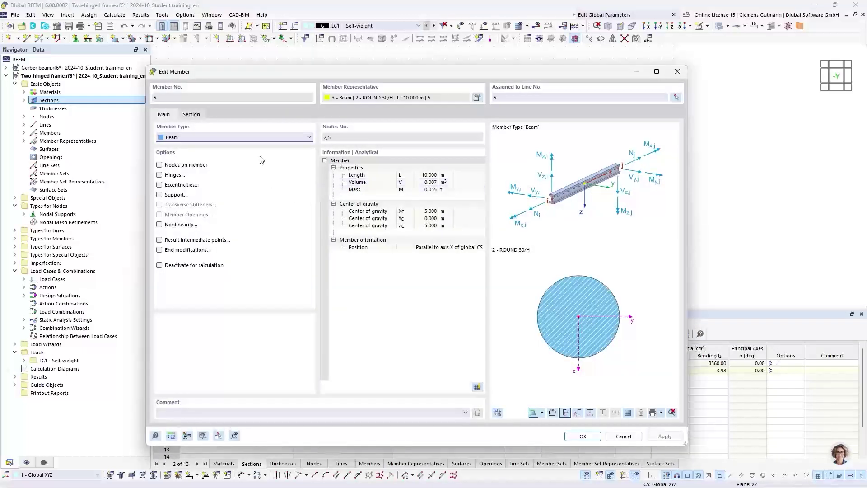
click(201, 138)
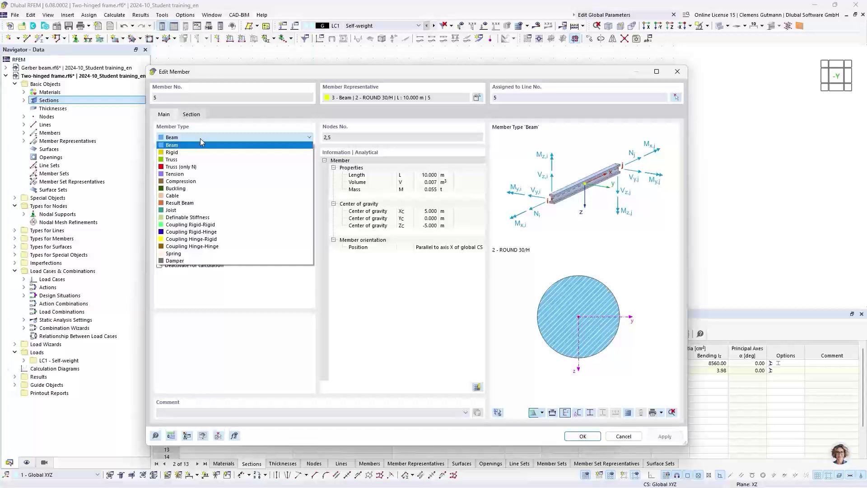
click(184, 175)
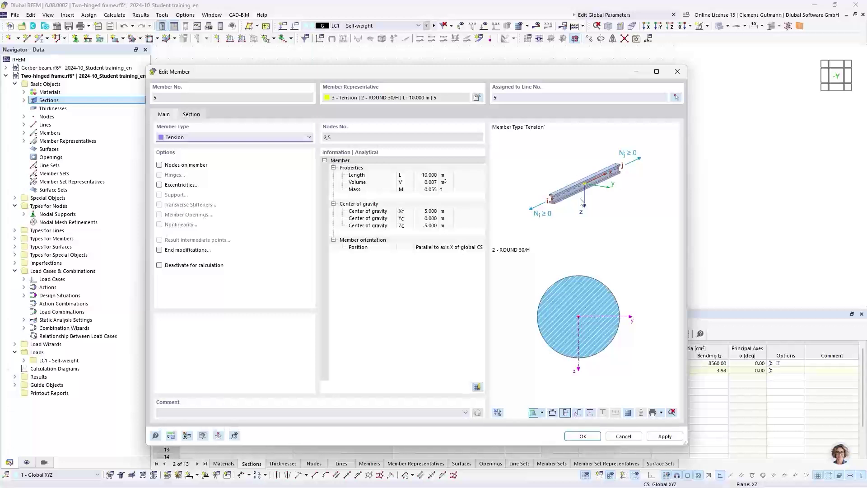
click(587, 436)
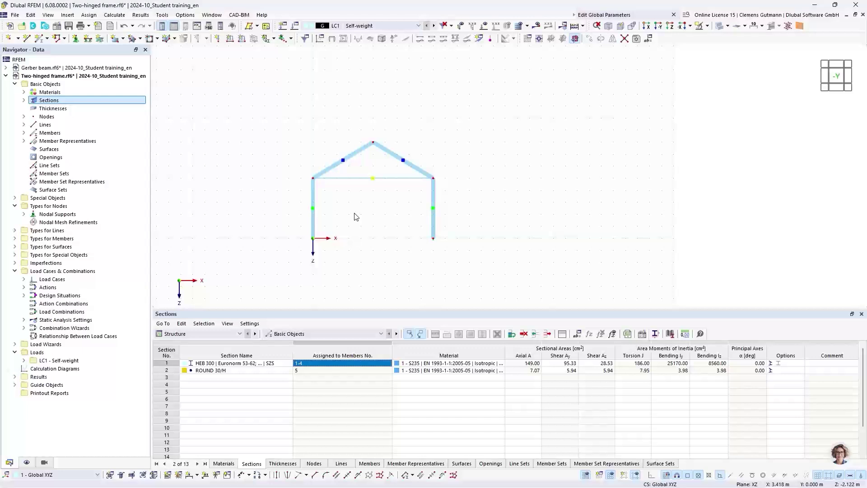
Enlarge the display size of the nodal support symbols at the column bases
scroll(437, 240, up, 1)
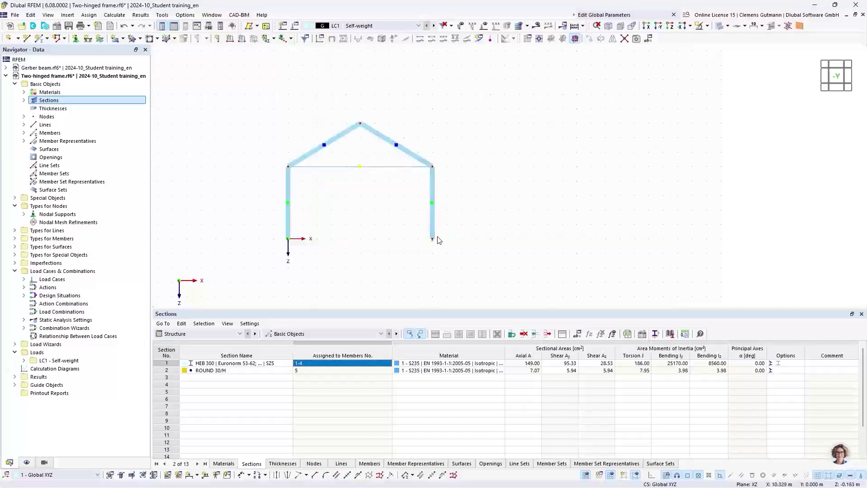
scroll(438, 240, up, 4)
right_click(432, 245)
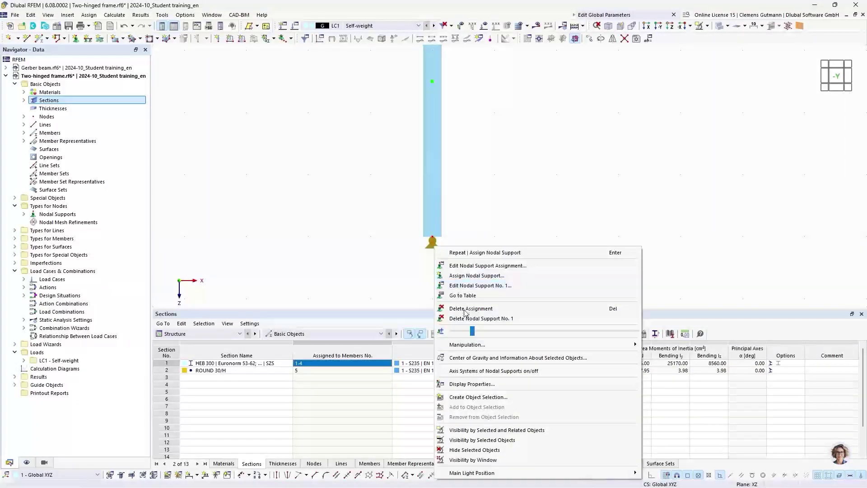
drag(473, 331, 573, 335)
scroll(571, 233, down, 5)
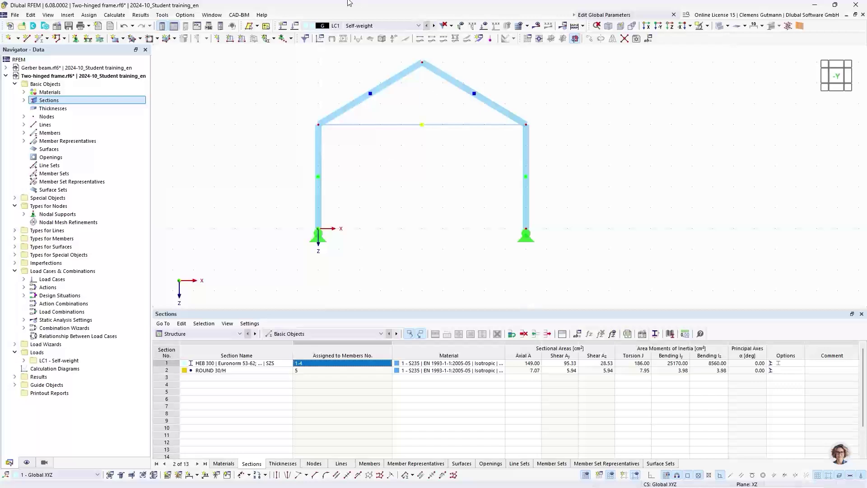
Rename load case LC1 to Snow, deactivate its self-weight and set its action category to Snow/Ice loads - H <= 1000 m
click(295, 28)
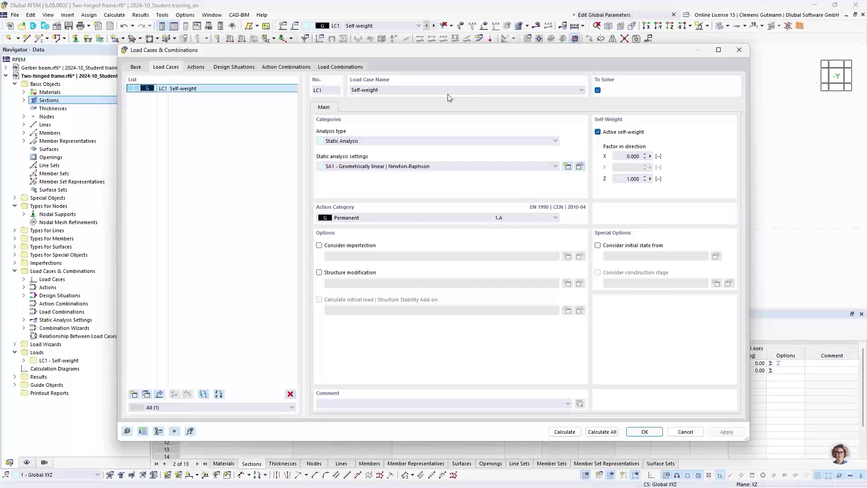
drag(383, 91, 338, 92)
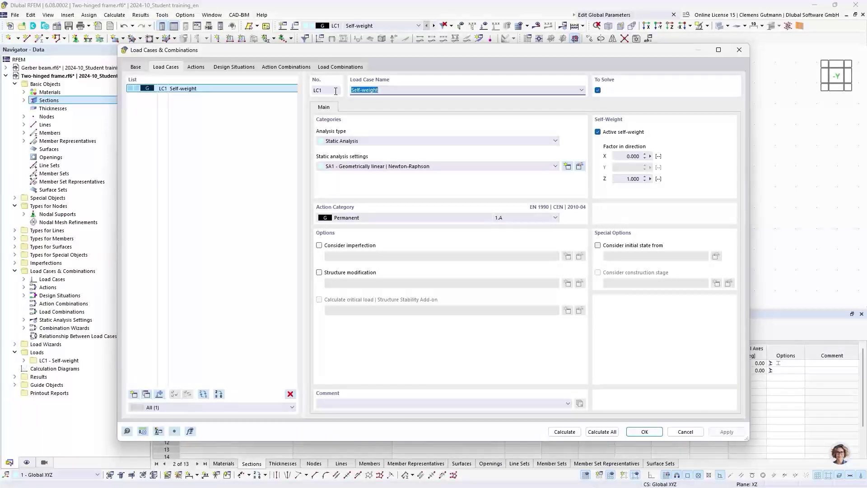
click(598, 132)
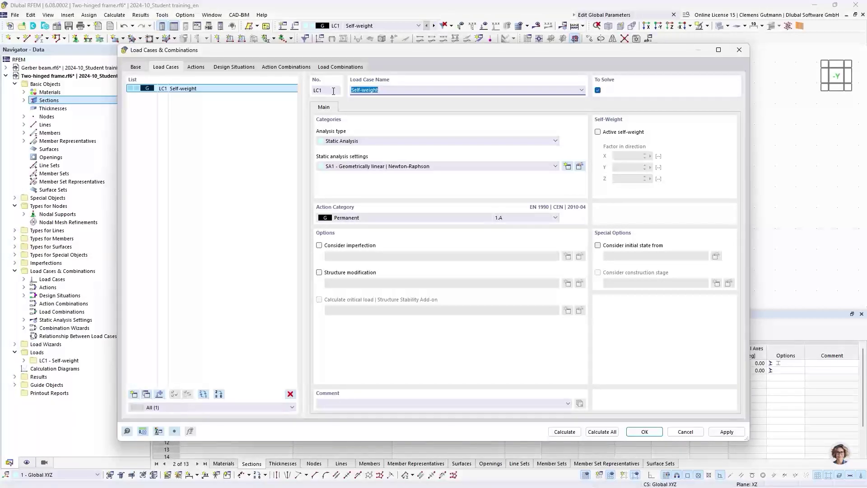
text(Snow)
key(Tab)
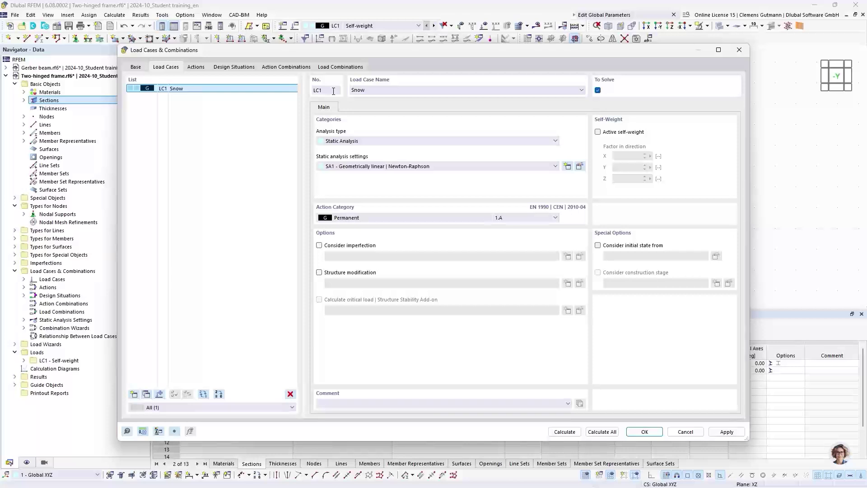
click(353, 220)
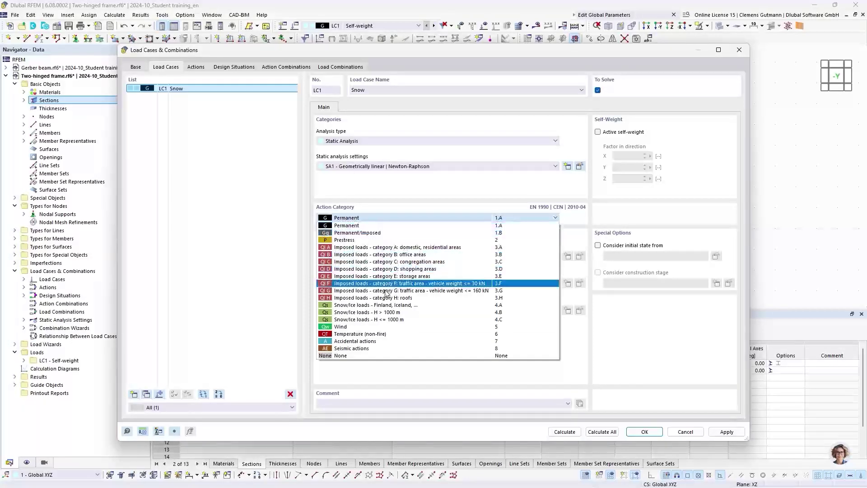
click(368, 320)
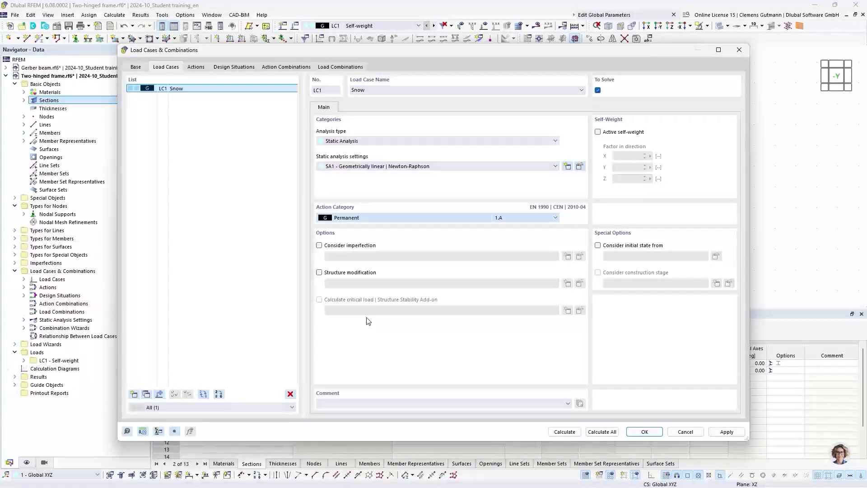
Add load case LC2 named Wind with the action category Wind
click(134, 394)
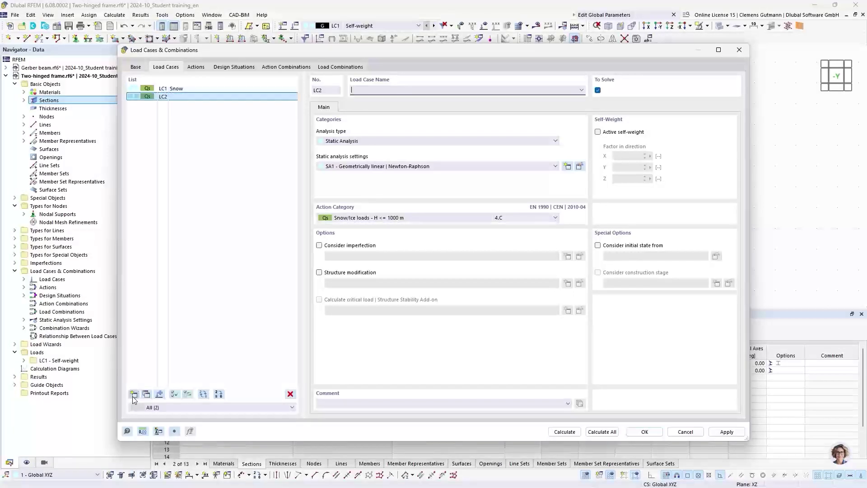
click(356, 219)
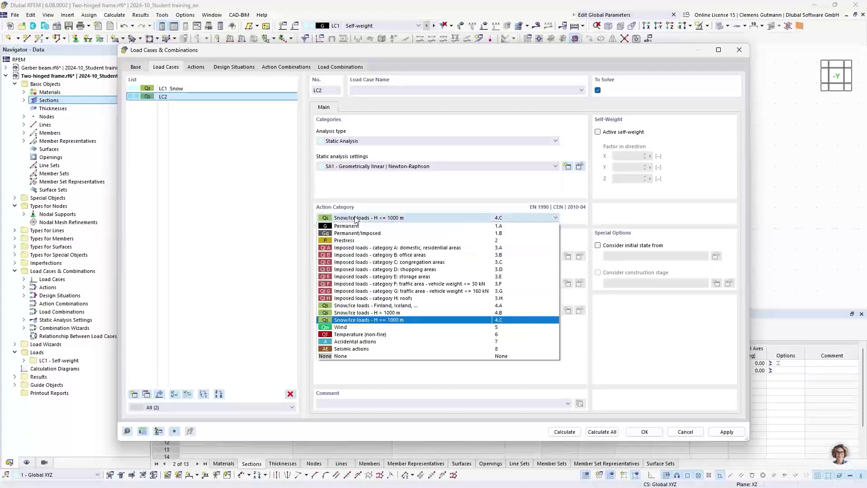
click(345, 328)
click(360, 90)
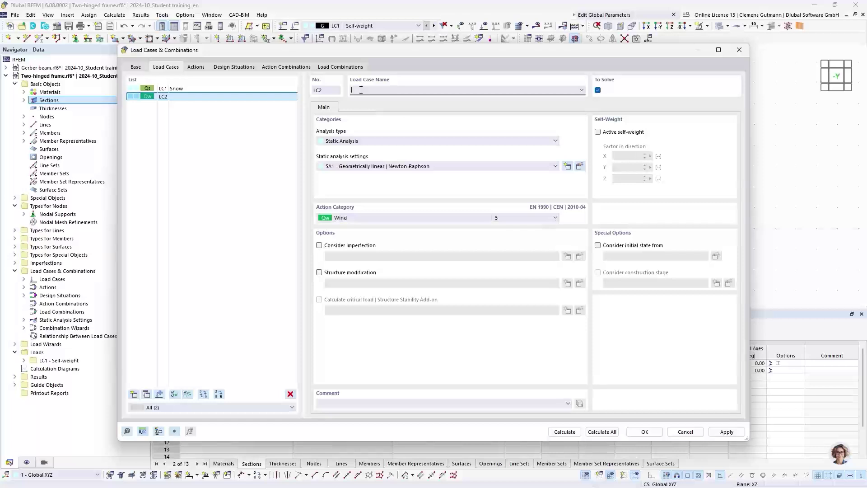
text(Wind)
key(Tab)
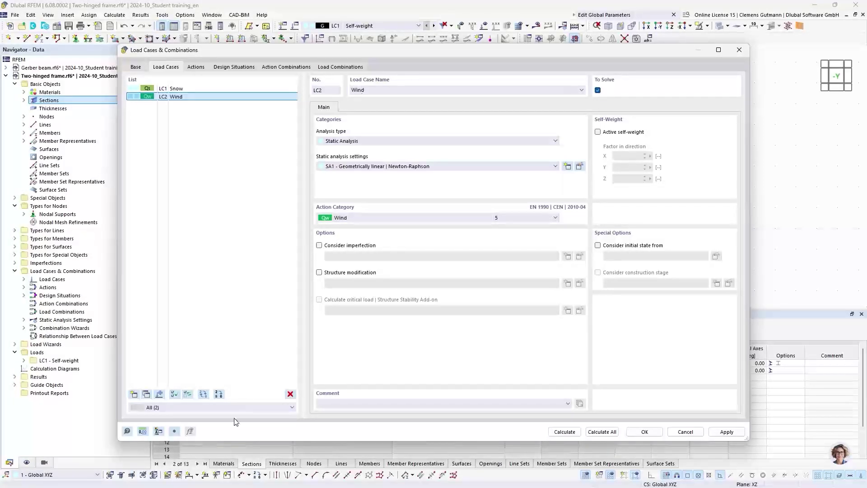
Add load case LC3 named Temperature with the action category Temperature (non-fire)
click(134, 393)
click(339, 219)
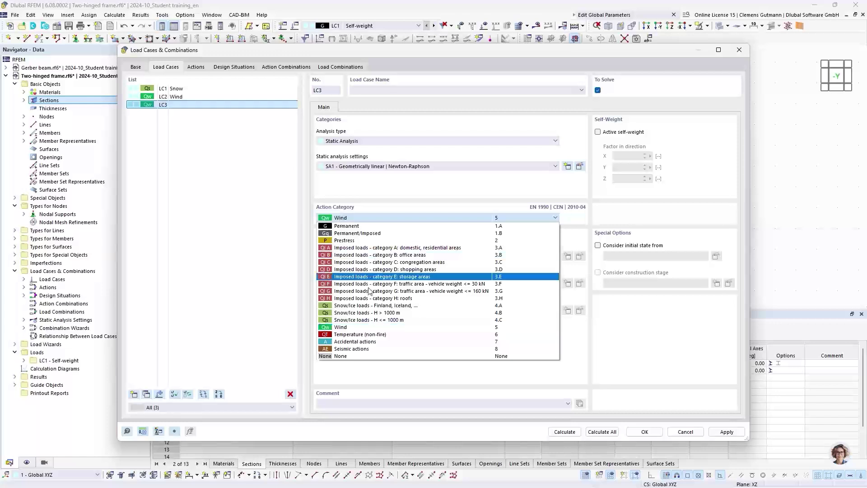
click(364, 336)
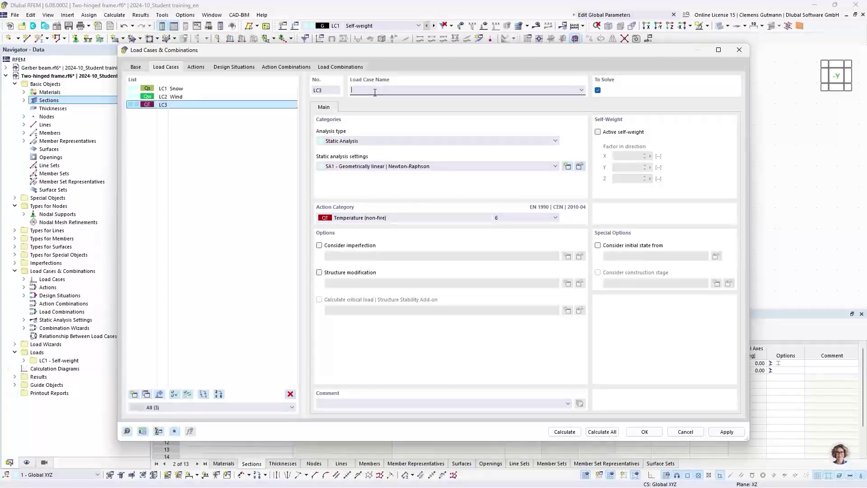
click(374, 93)
text(Temperatu)
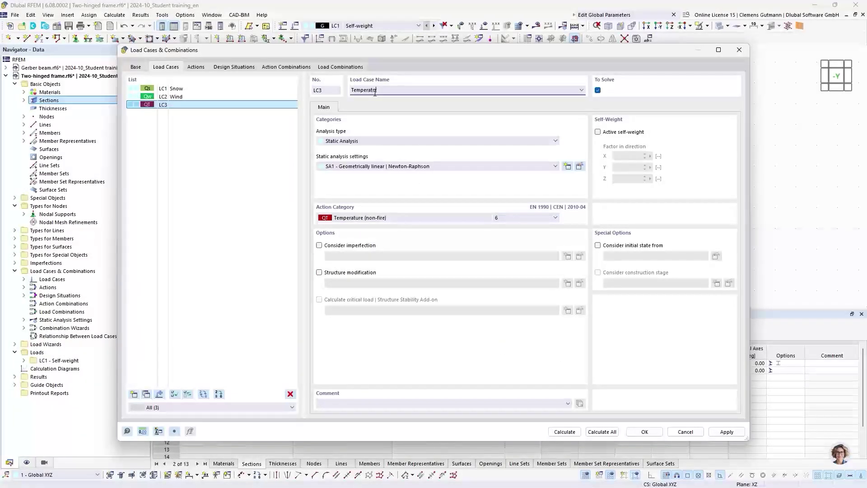
text(re)
click(437, 132)
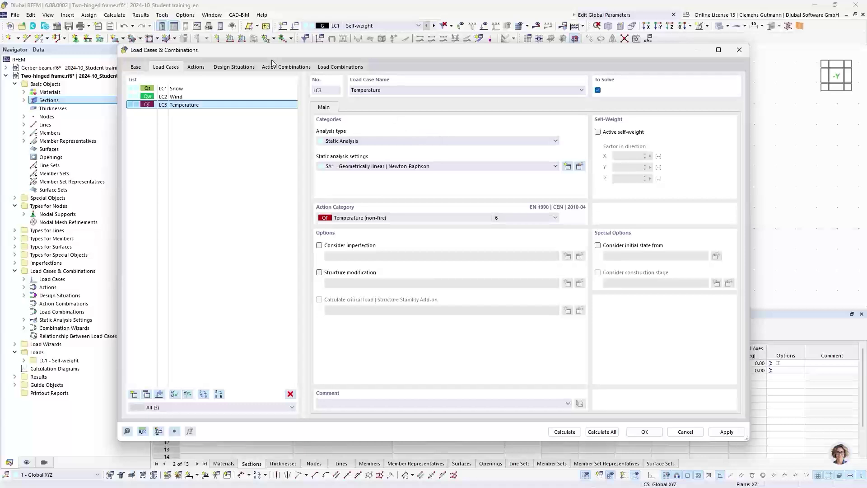
Review the actions, the design situations and the generated action combinations, including the frequent combinations AC25 to AC28
click(195, 67)
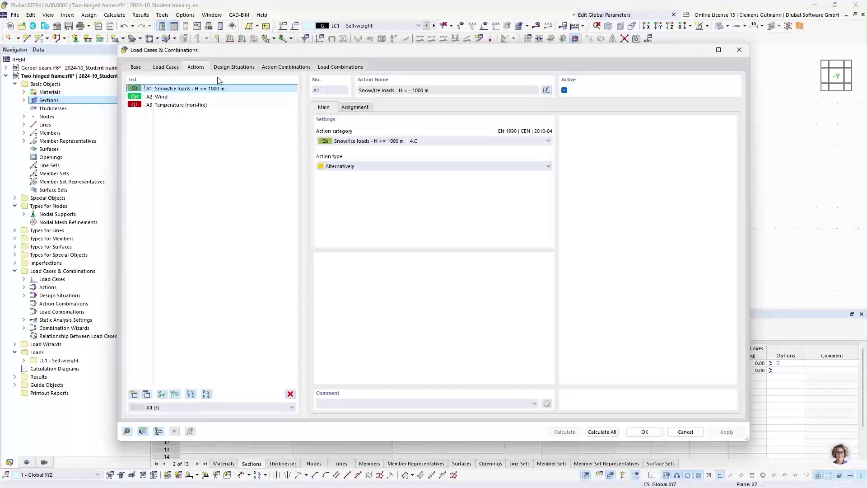
click(230, 68)
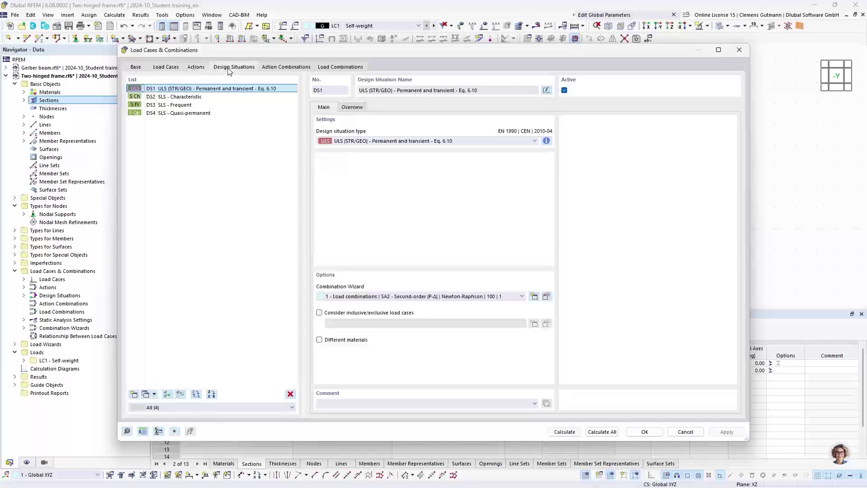
click(293, 70)
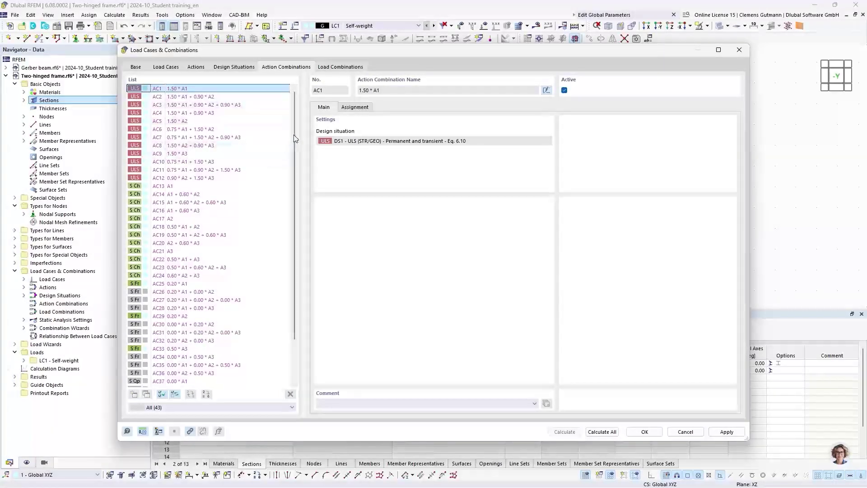
scroll(298, 145, down, 2)
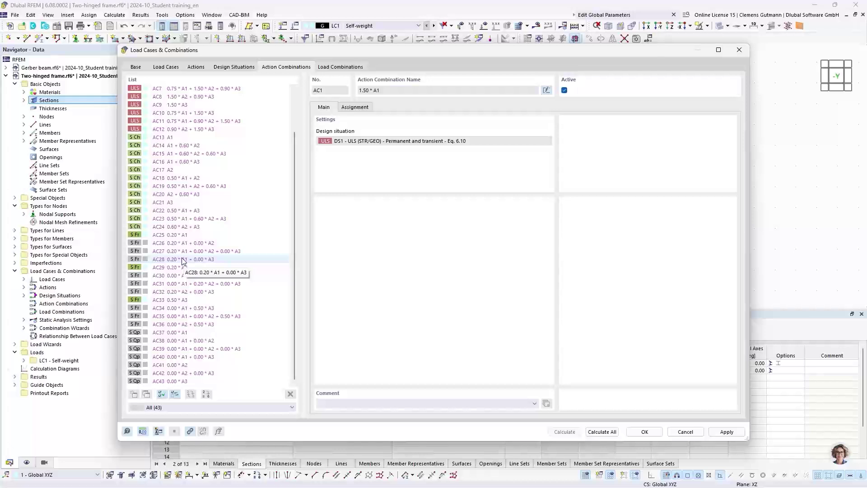
click(152, 235)
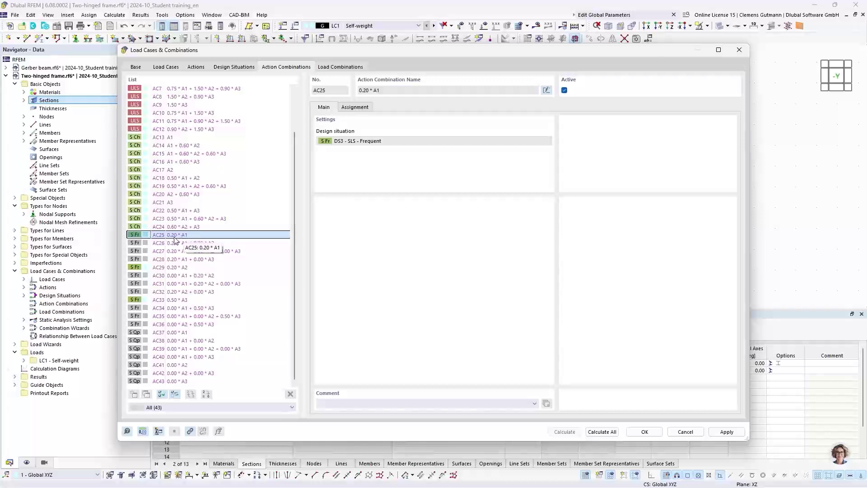
click(153, 245)
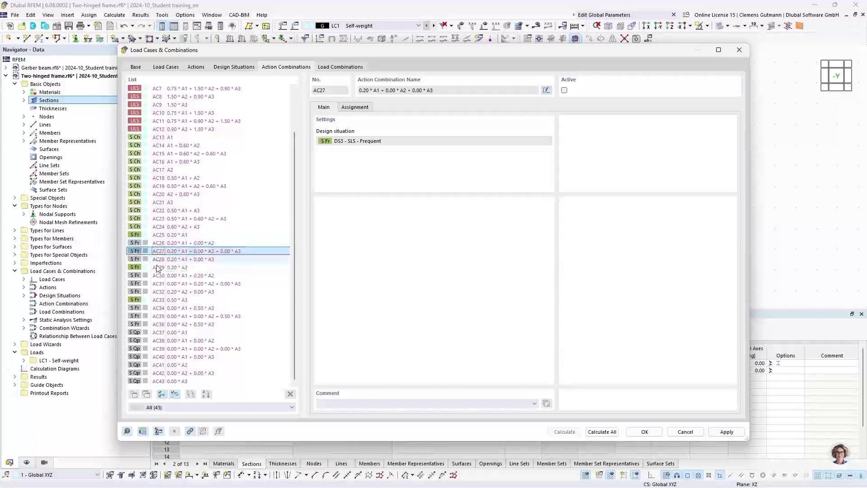
click(157, 261)
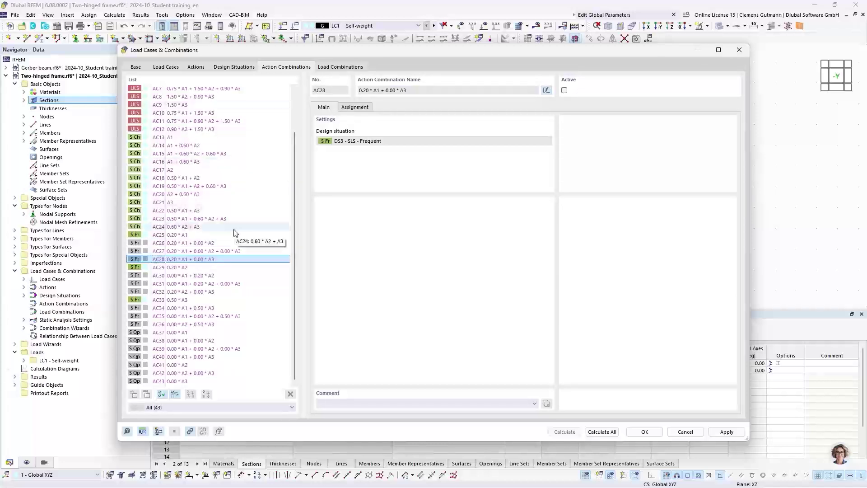
scroll(234, 233, up, 2)
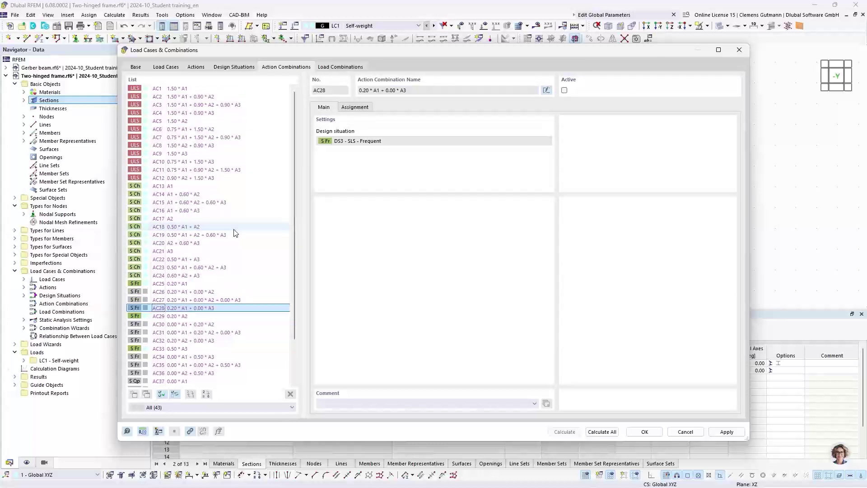
Compare the generated load combinations with the action combinations
click(340, 68)
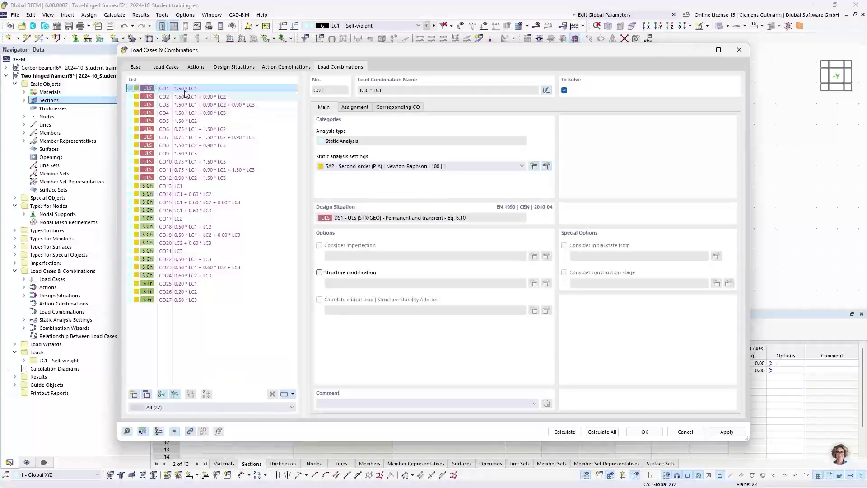
click(286, 67)
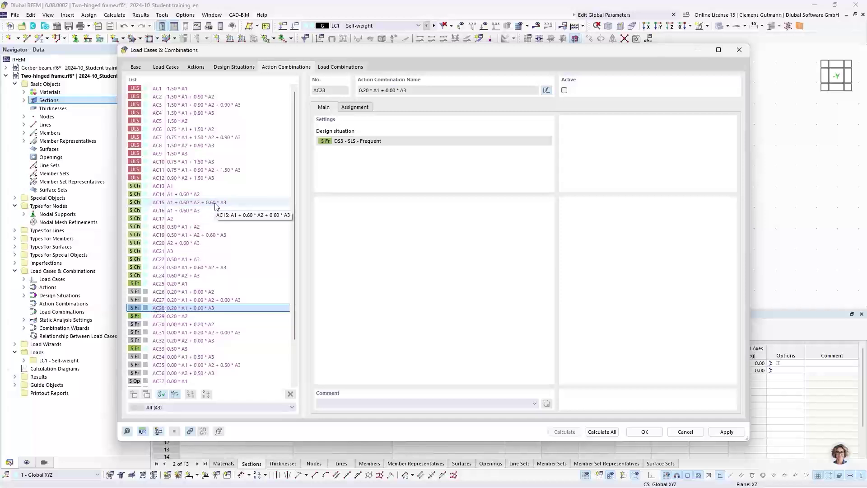
click(336, 67)
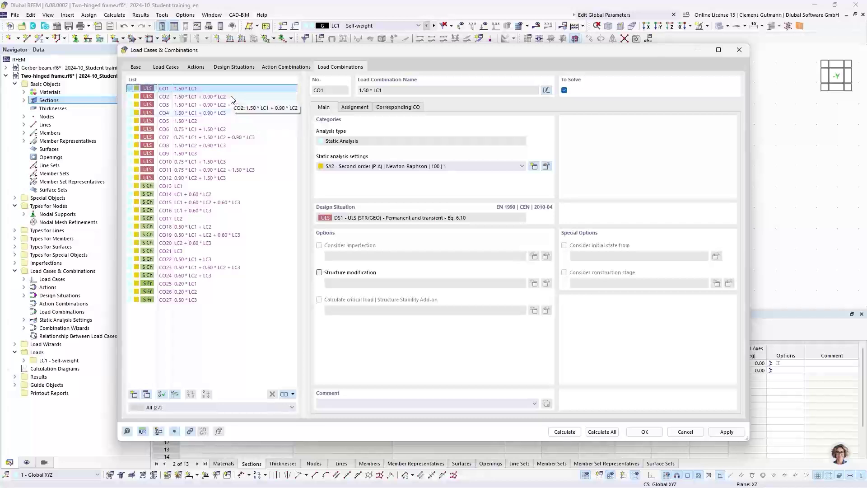
Examine the assigned load cases, factors and leading actions of load combinations CO12, CO3, CO7 and CO11
click(206, 179)
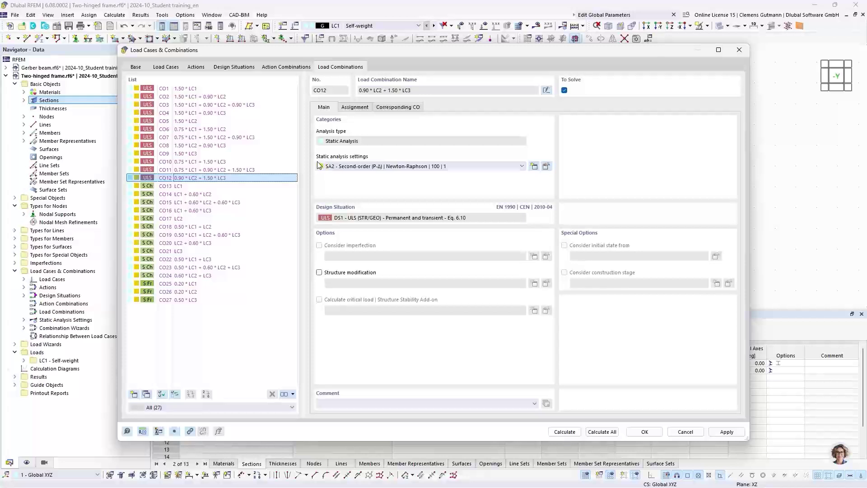
click(361, 112)
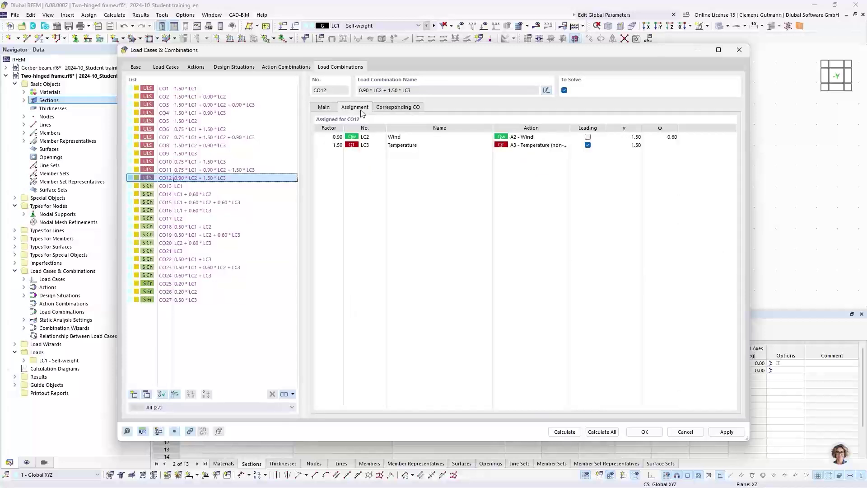
click(219, 107)
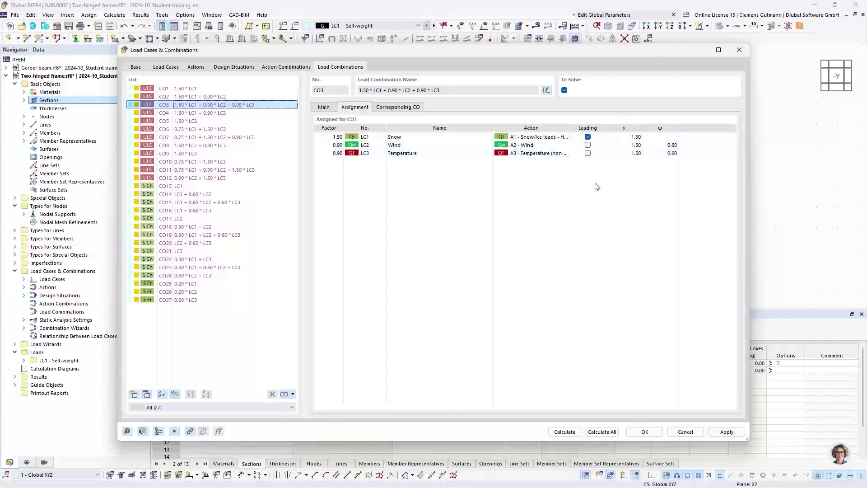
click(261, 138)
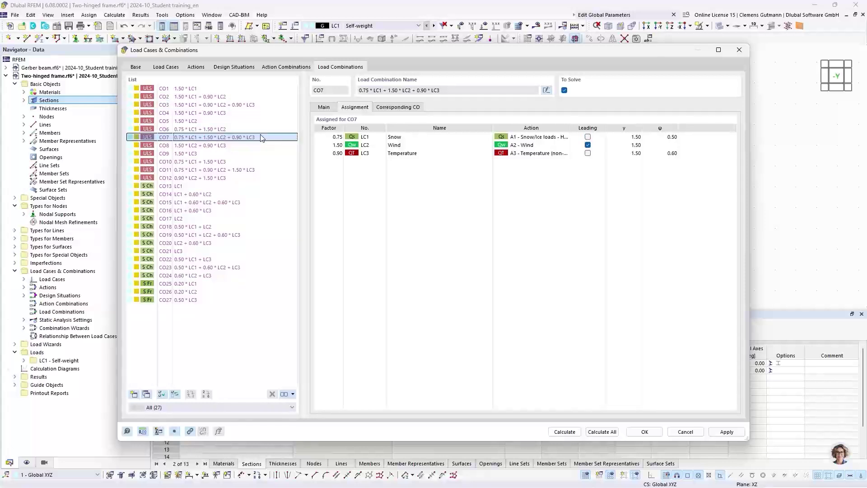
click(247, 172)
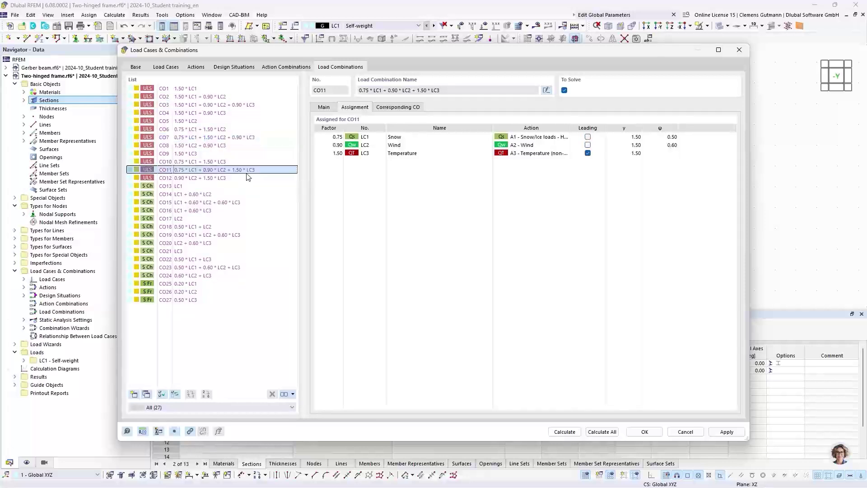
click(246, 138)
click(247, 105)
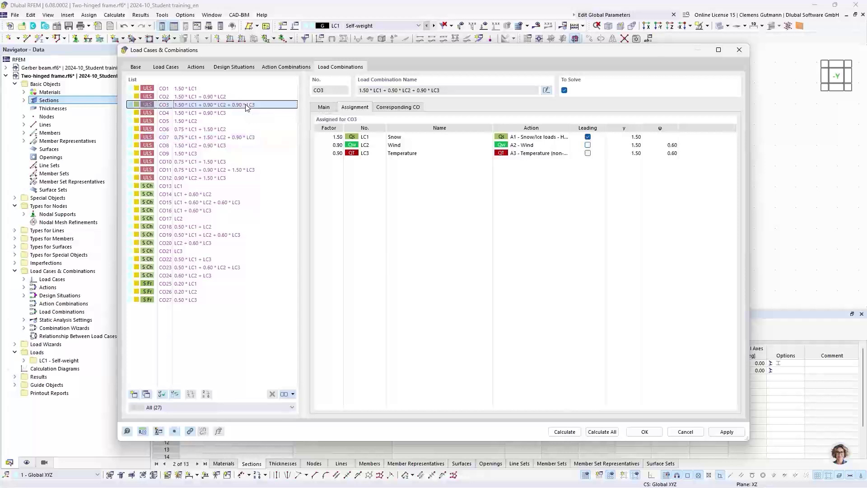
click(254, 137)
click(256, 170)
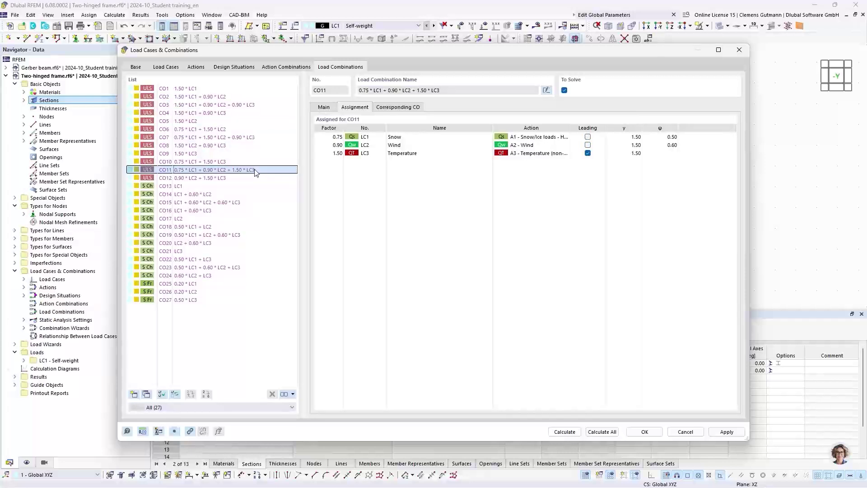
Compare the assigned factors and leading actions of load combinations CO7 and CO3, and accept the load cases and combinations
click(253, 137)
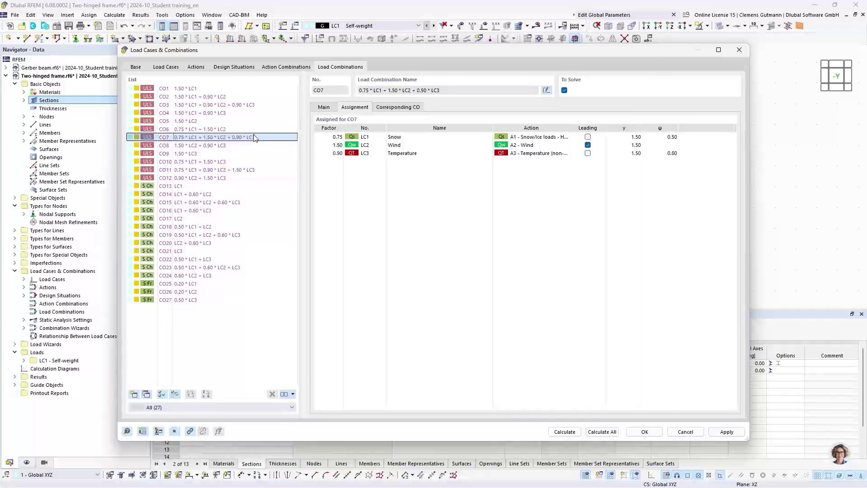
click(252, 108)
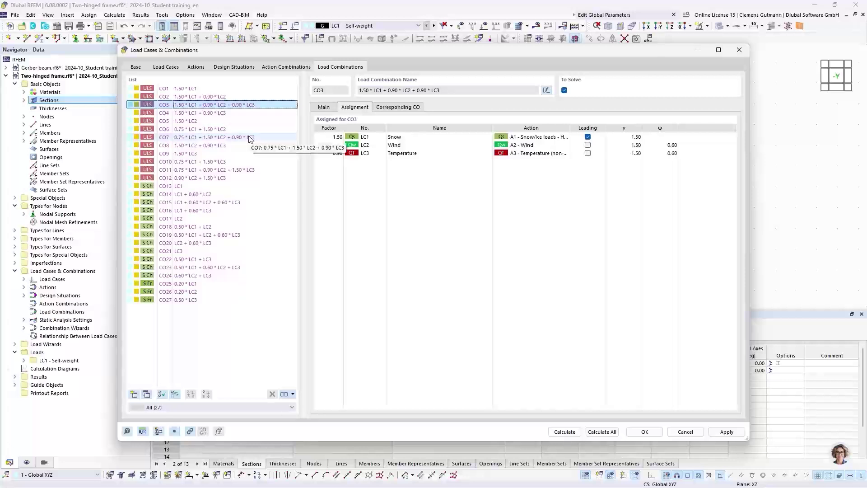
click(635, 434)
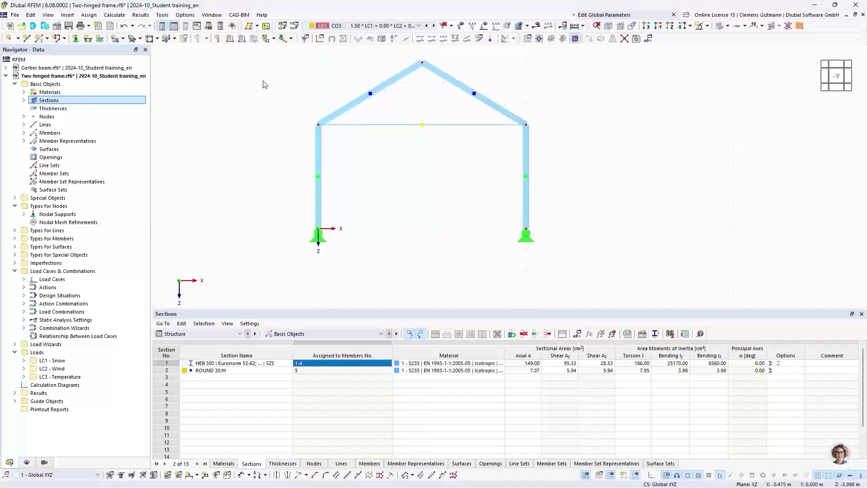
Create a uniform member force load of 1 kN/m in load case LC1 - Snow and assign it to the two rafters, members 2 and 4
click(241, 40)
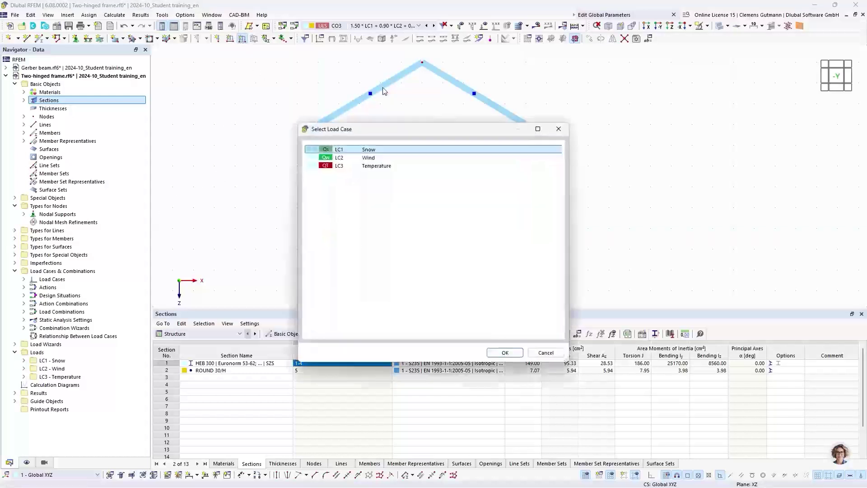
click(503, 352)
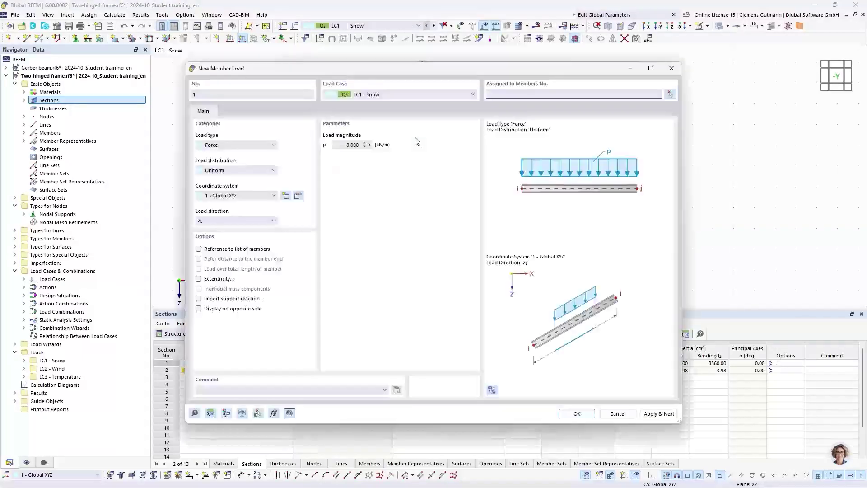
click(346, 145)
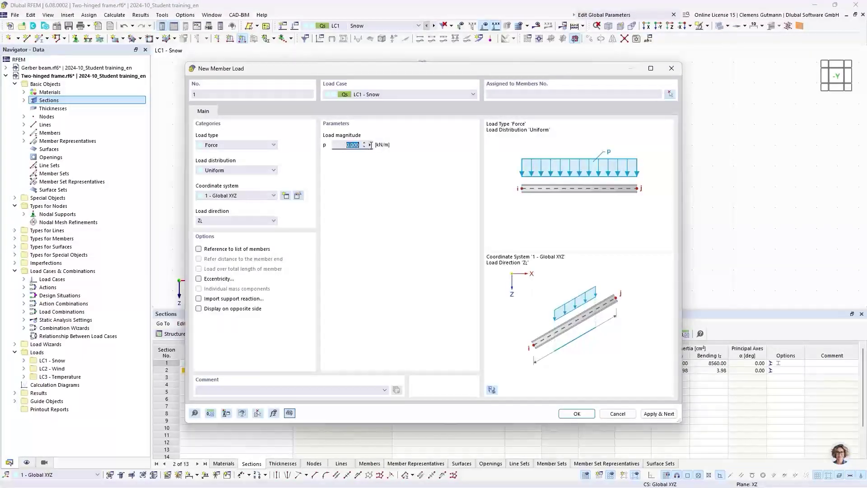
text(1)
key(Tab)
click(669, 94)
middle_drag(433, 113, 343, 190)
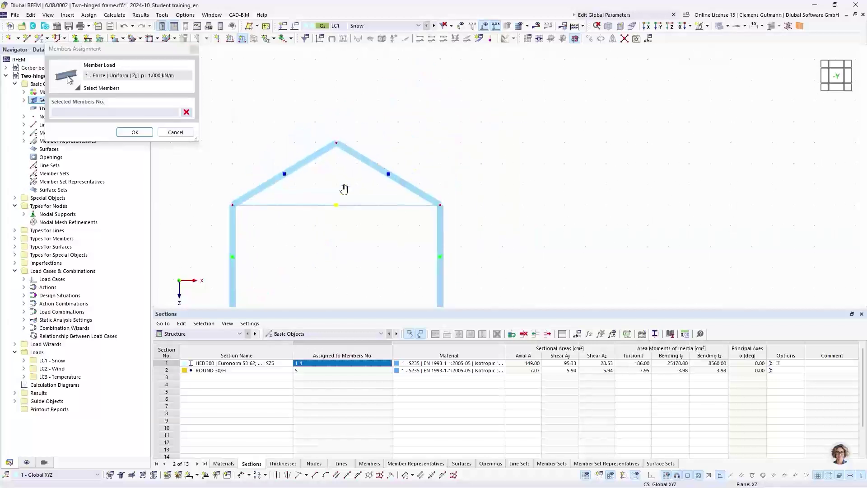
drag(376, 113, 316, 157)
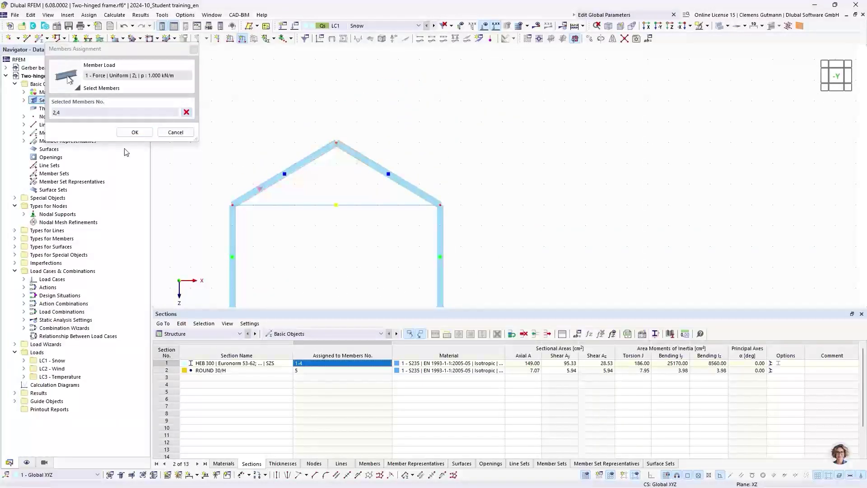
click(135, 132)
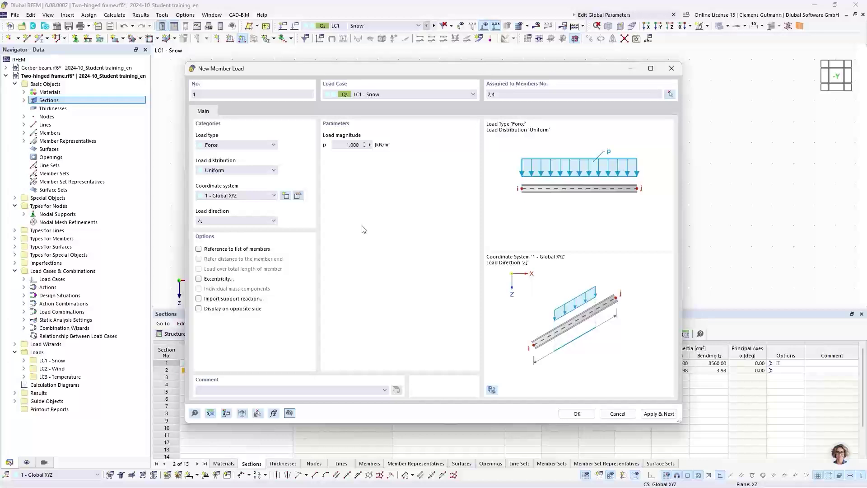
Set the snow load direction to global Z on projected length and apply the load
click(265, 222)
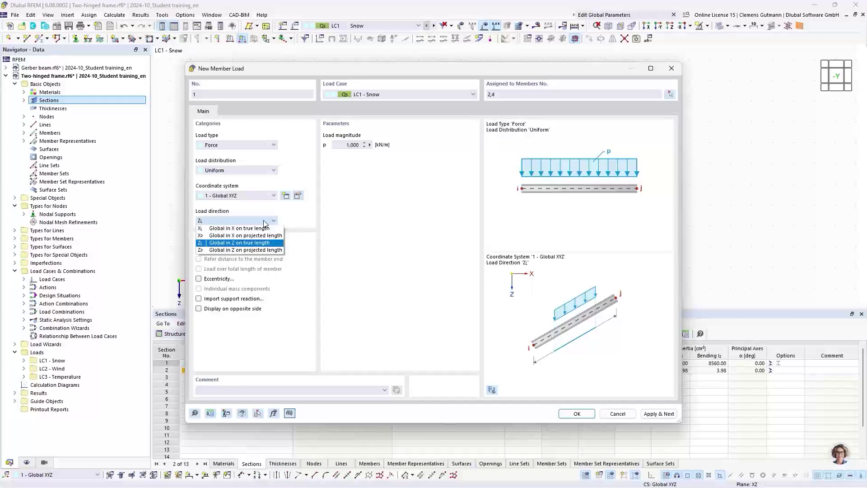
click(228, 251)
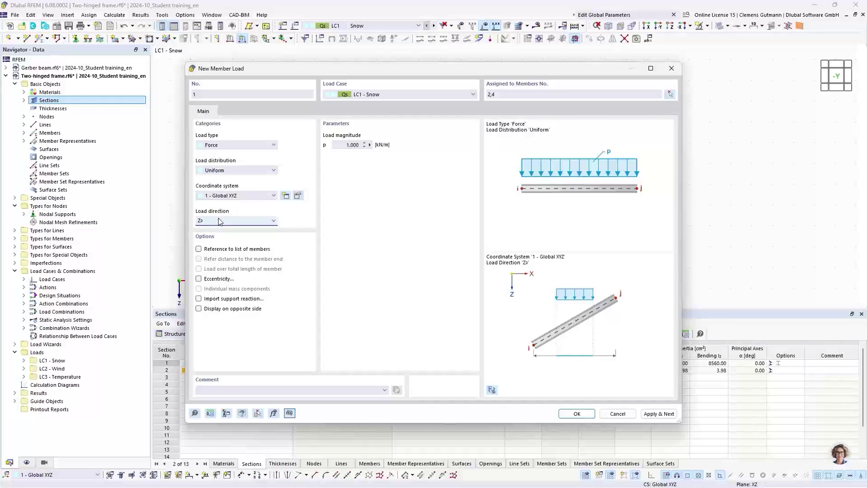
click(659, 414)
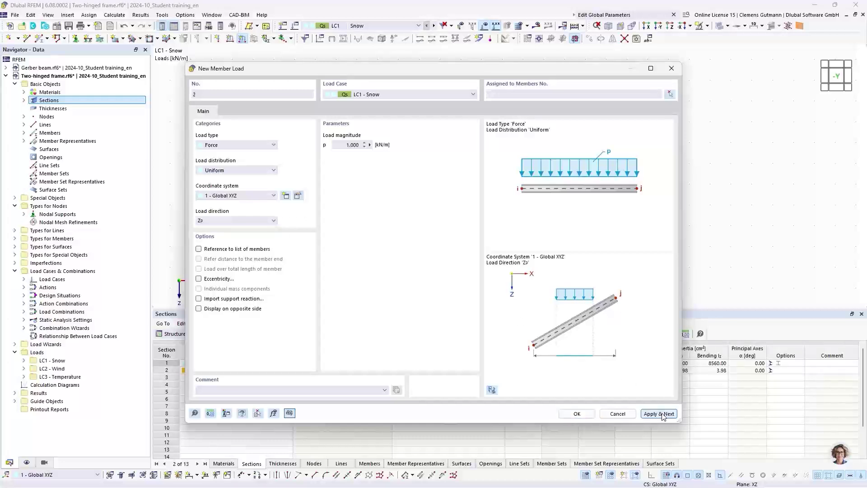
Define the next member load in load case LC2 - Wind and assign it to the columns and rafters, members 1-4
click(388, 95)
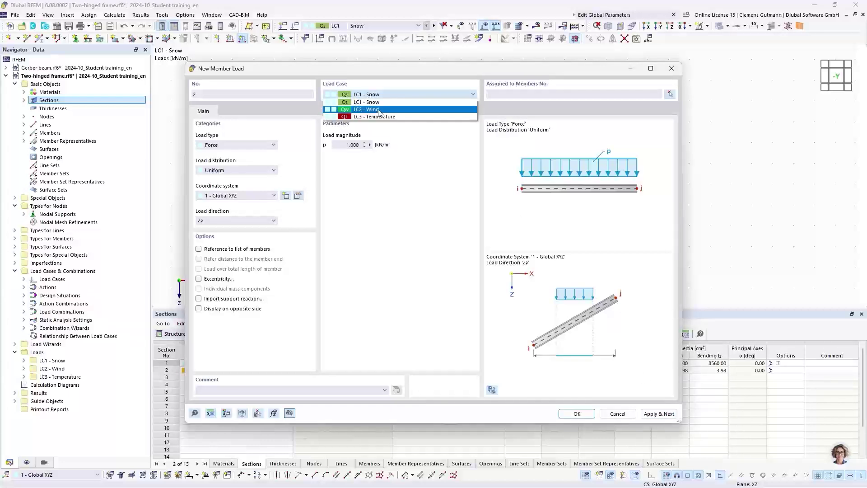
click(379, 109)
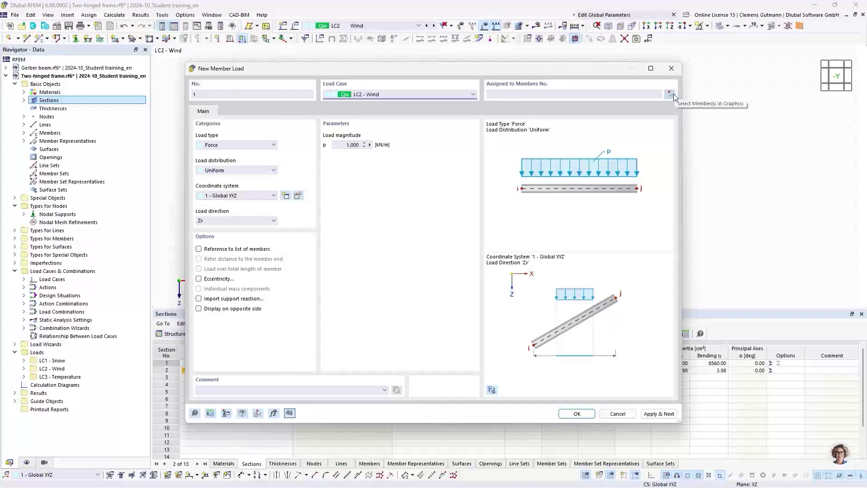
click(673, 93)
scroll(416, 100, down, 2)
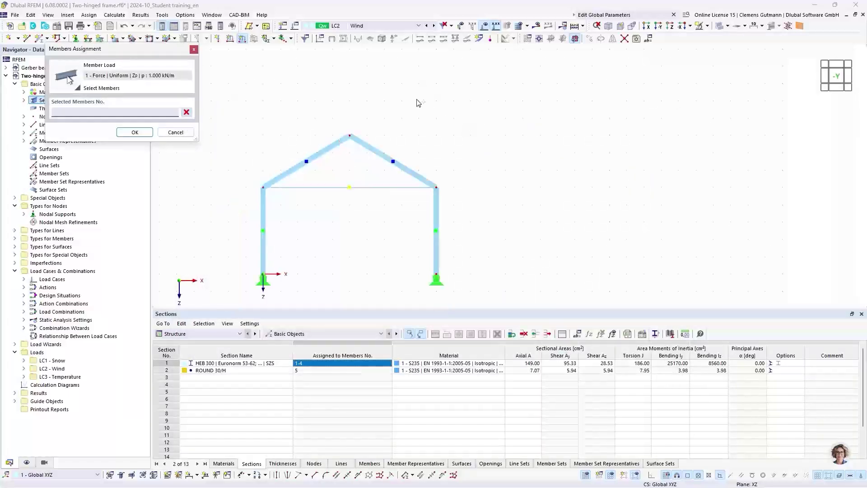
drag(346, 209, 308, 161)
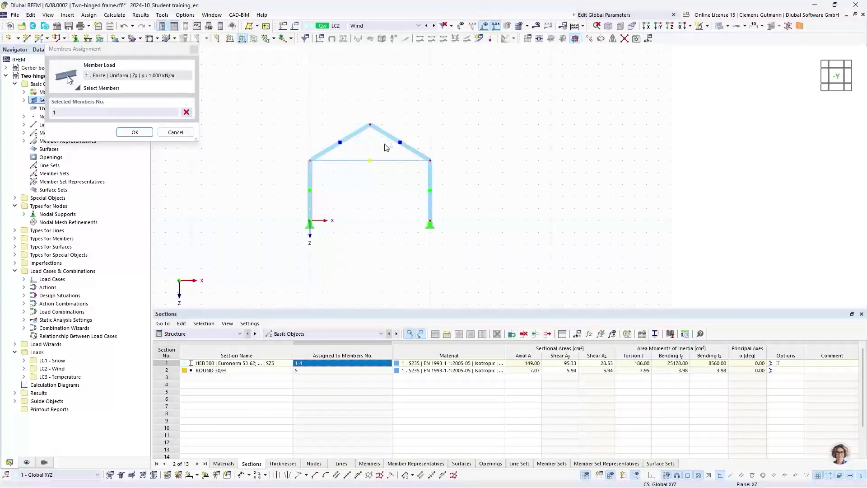
drag(385, 144, 358, 109)
drag(464, 190, 394, 191)
click(134, 132)
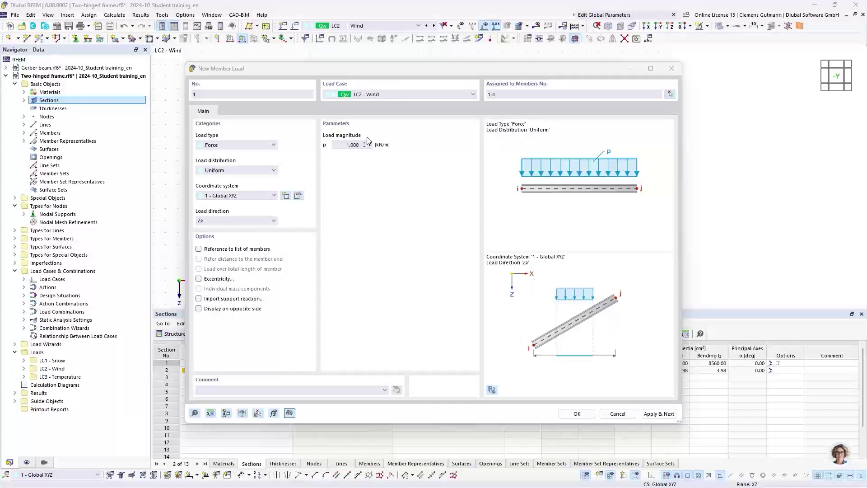
Set the wind load's coordinate system to Local xyz with load direction z and apply the load
click(228, 196)
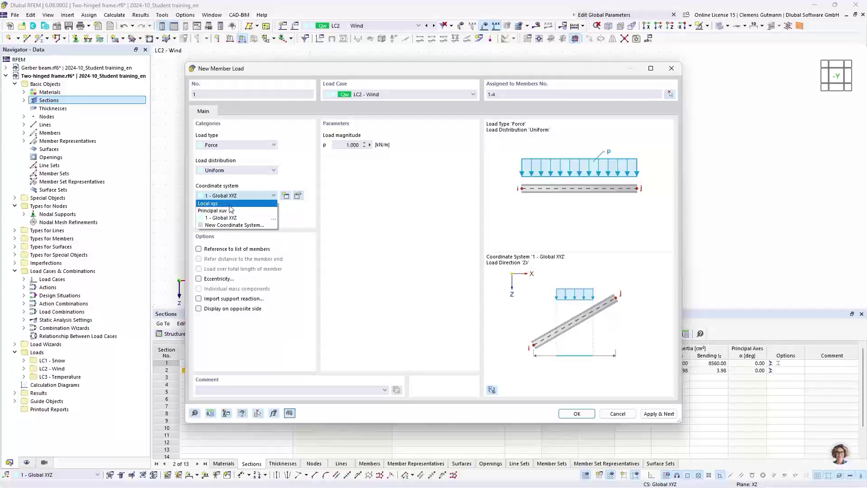
click(229, 204)
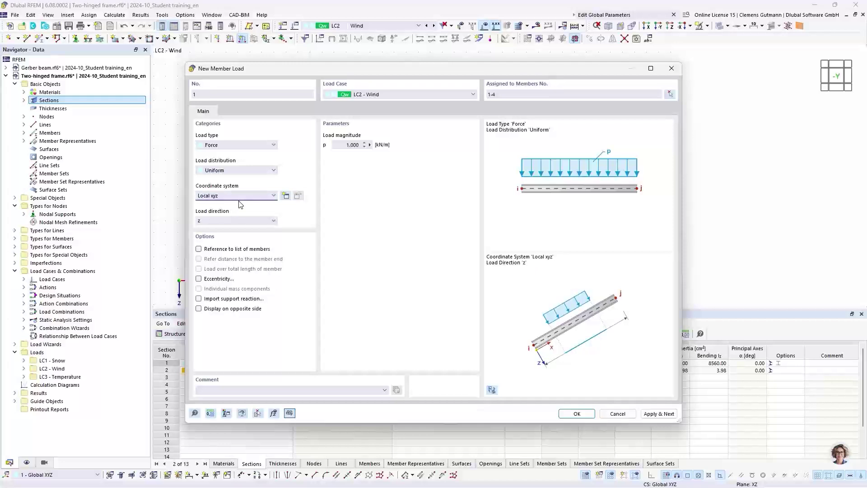
click(240, 198)
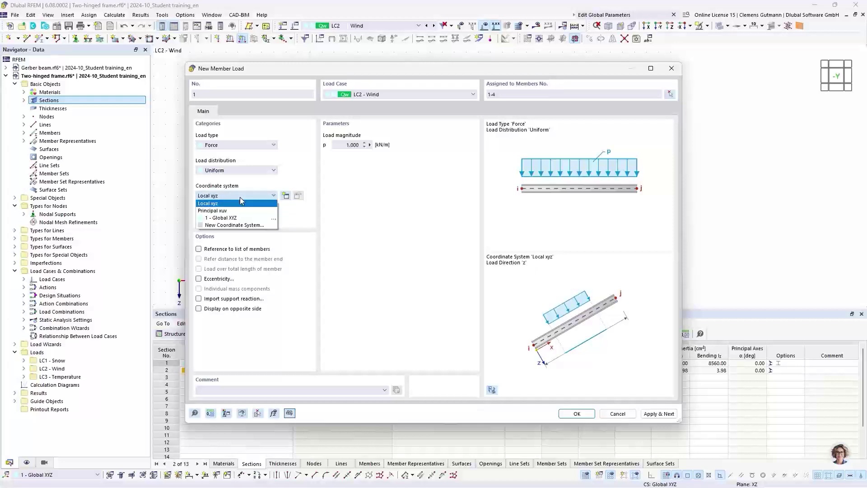
click(240, 197)
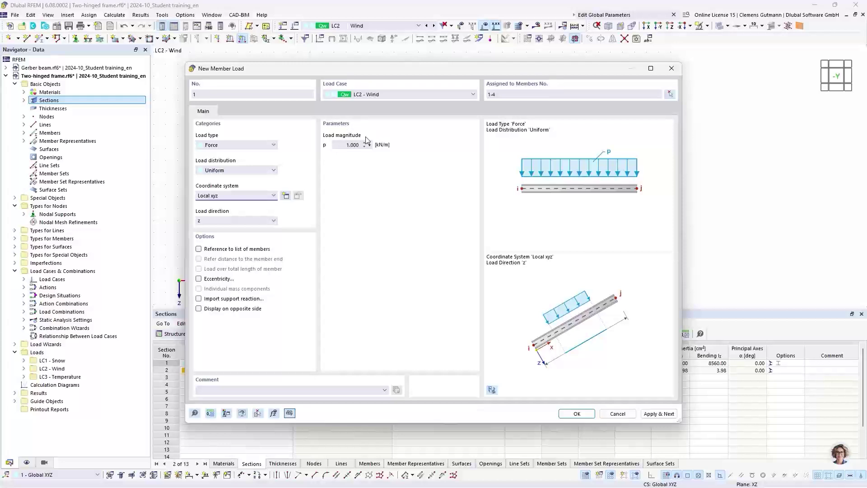
click(646, 415)
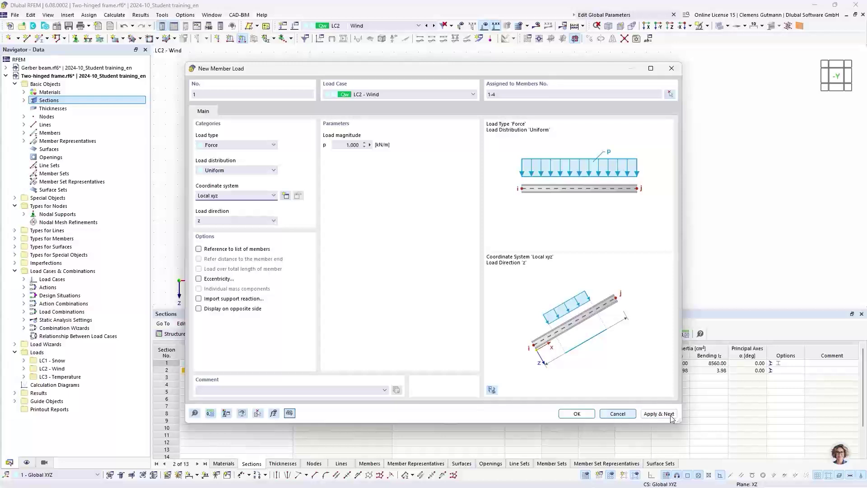
Define a uniform Temperature Change member load in load case LC3 - Temperature with Tc set to 35 °C
click(383, 94)
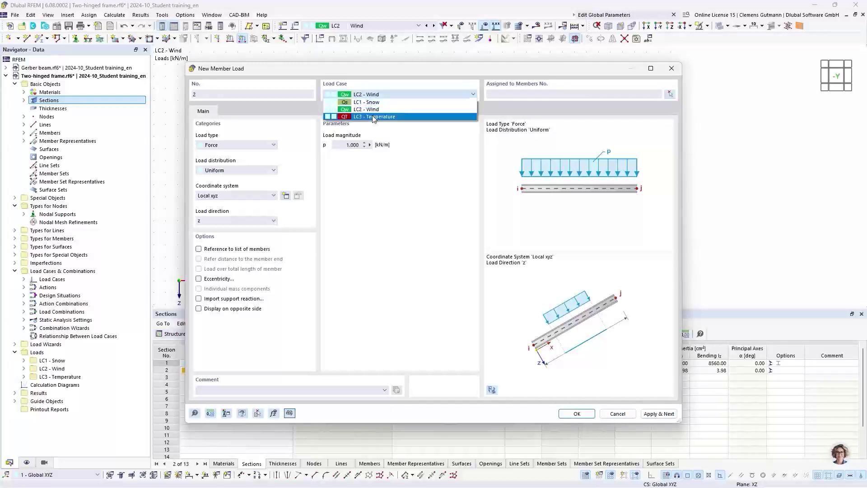
click(374, 117)
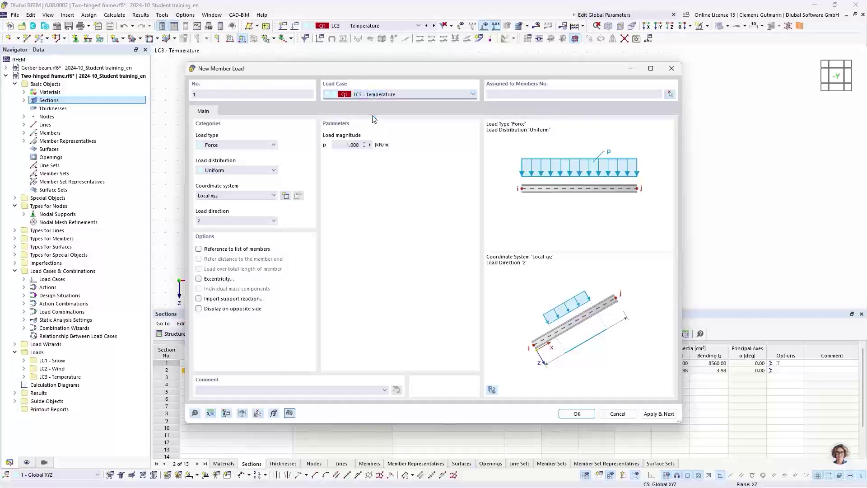
click(254, 147)
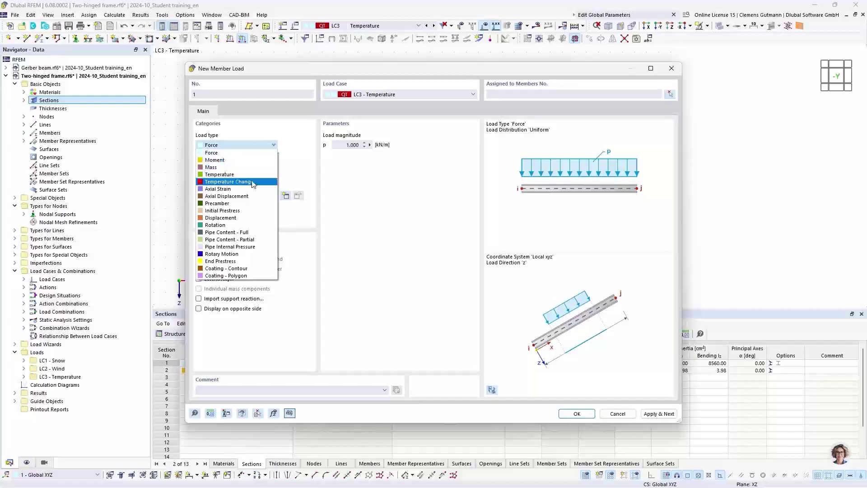
click(253, 182)
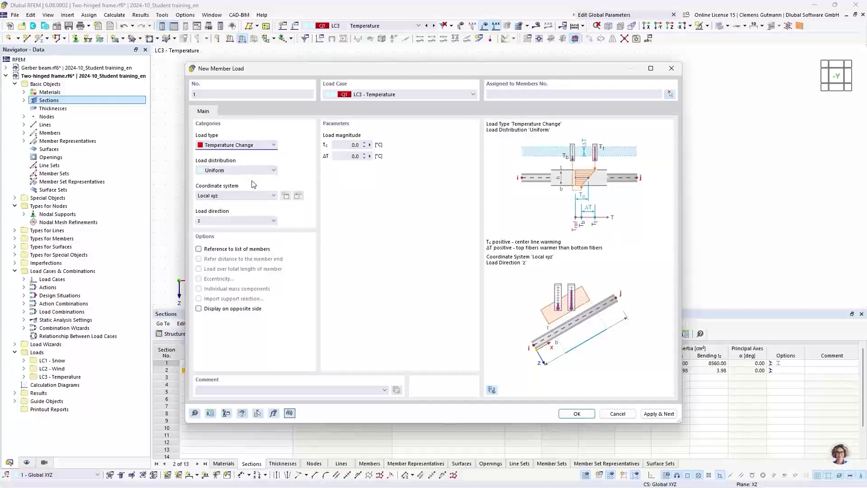
click(349, 145)
text(35)
key(Tab)
Assign the temperature change load to members 1-4 and finish creating member loads
click(671, 95)
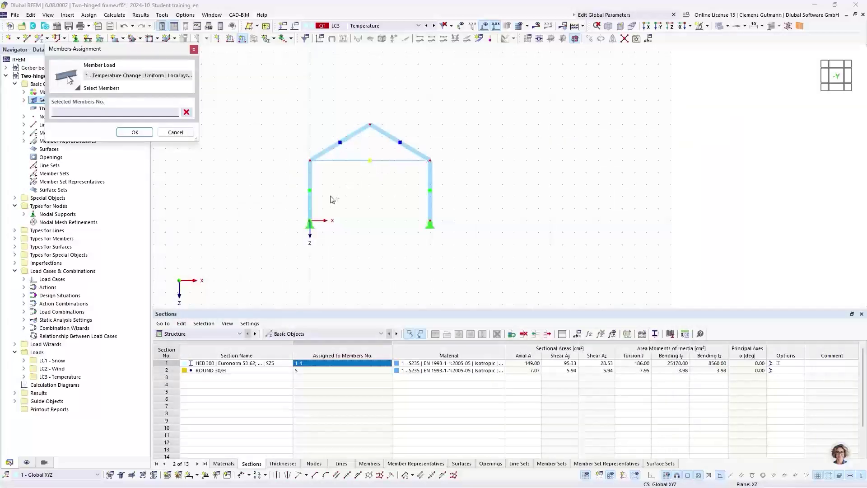
click(313, 189)
drag(382, 145, 345, 108)
drag(461, 198, 410, 181)
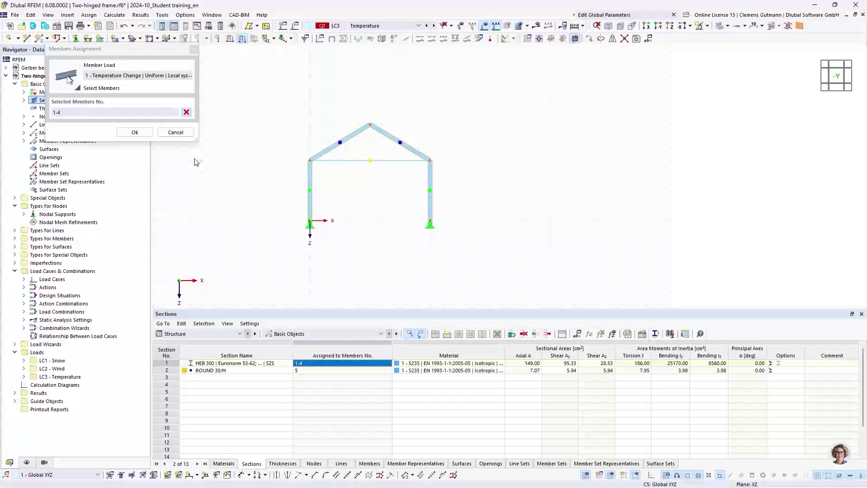
click(135, 132)
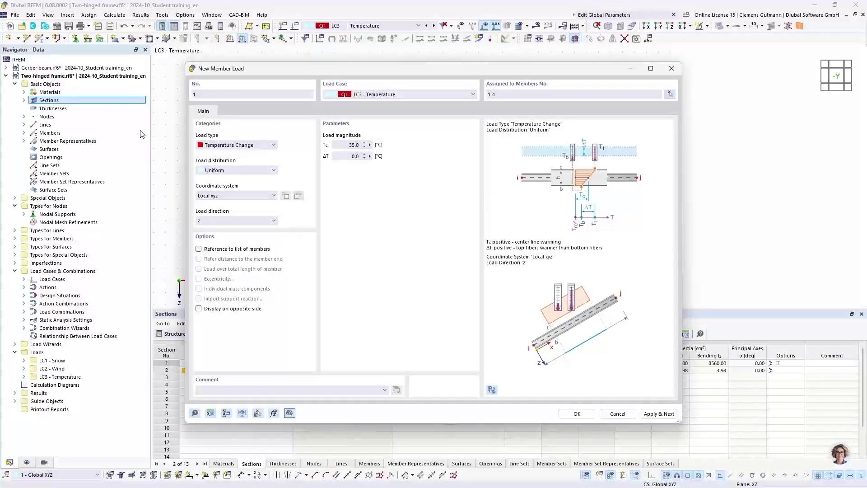
click(570, 414)
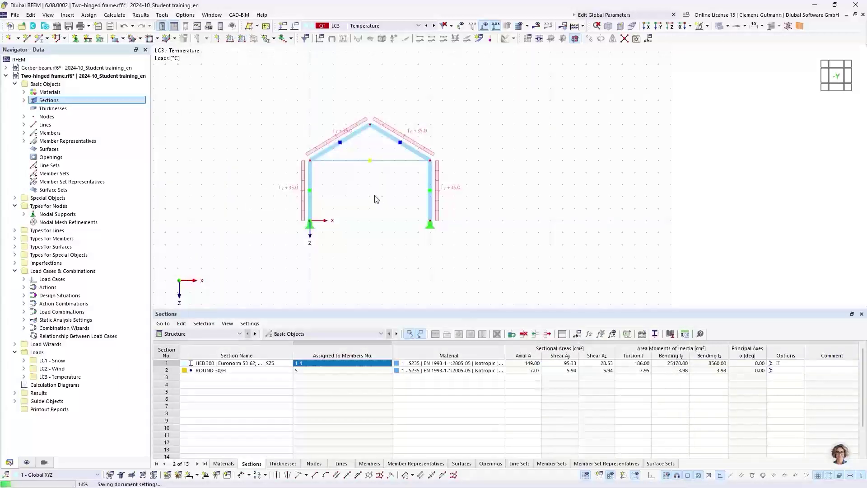
Display the LC2 - Wind loads on the frame and list the load case's member loads in the table
click(430, 26)
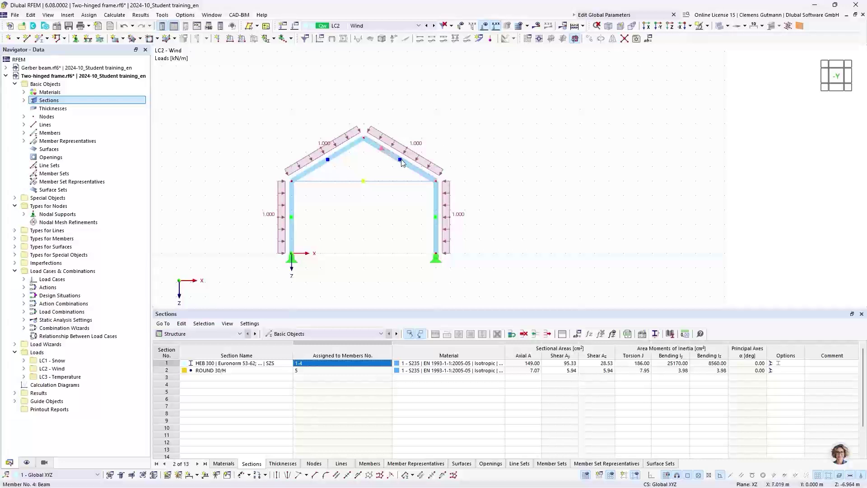
scroll(402, 162, up, 1)
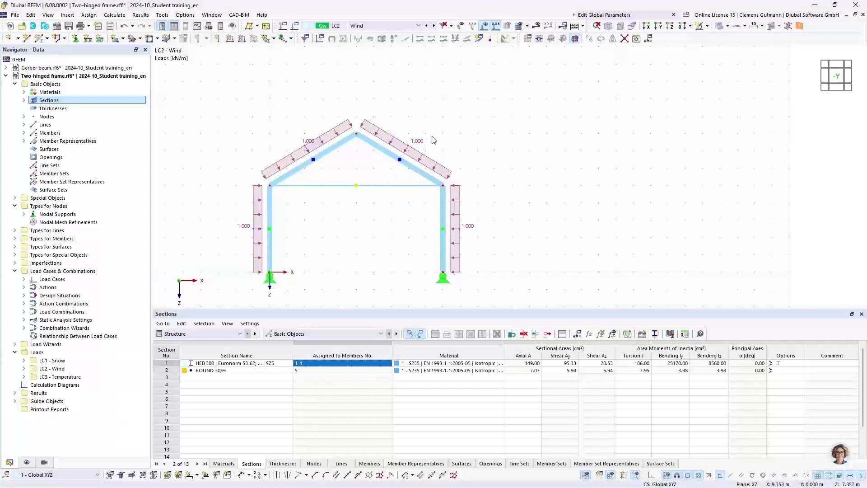
mouse_move(444, 171)
click(236, 336)
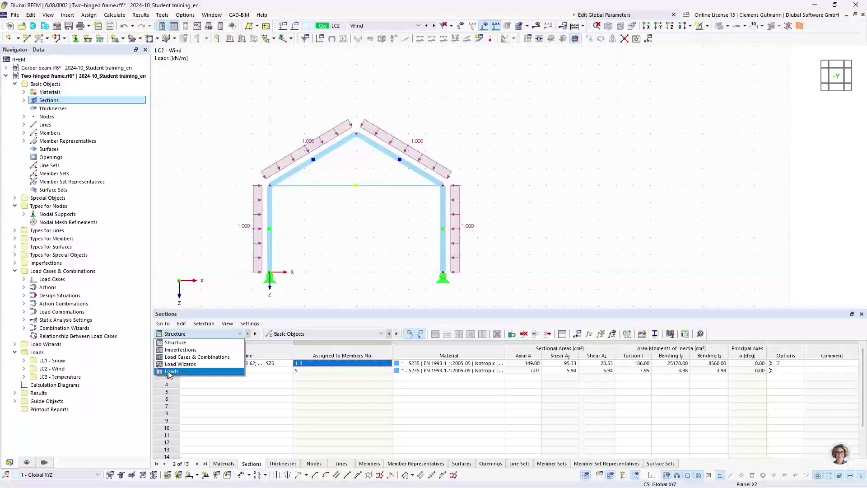
click(197, 372)
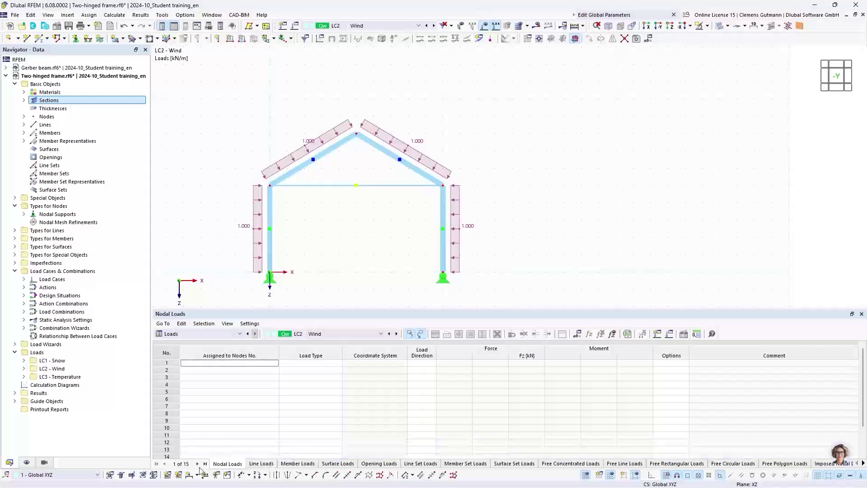
click(286, 464)
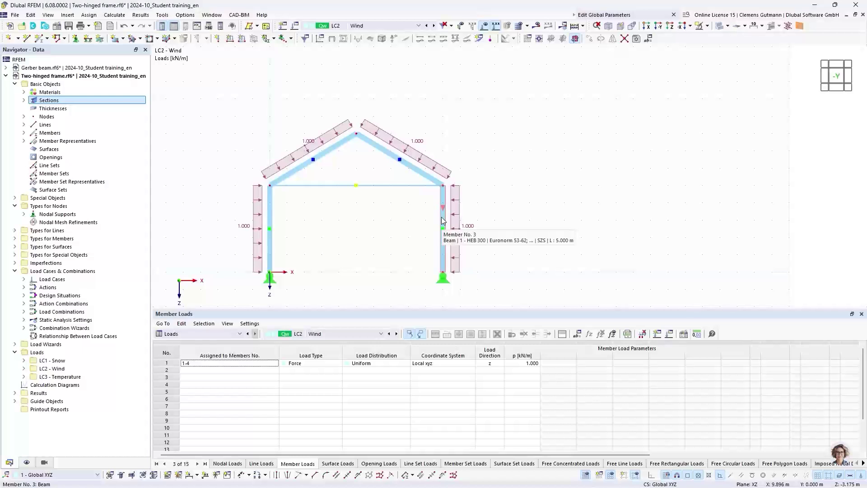
Restrict the first wind load to members 1,2 and add a second uniform load on members 3,4 with p -1 kN/m
click(206, 368)
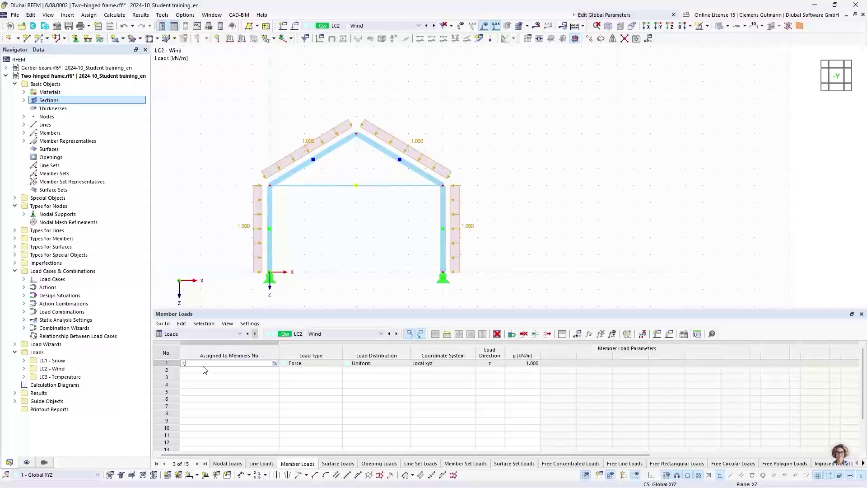
key(Return)
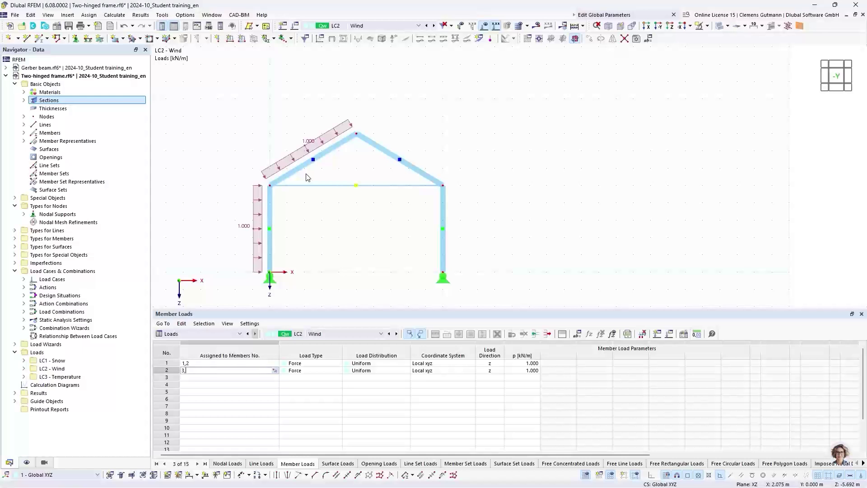
key(Tab)
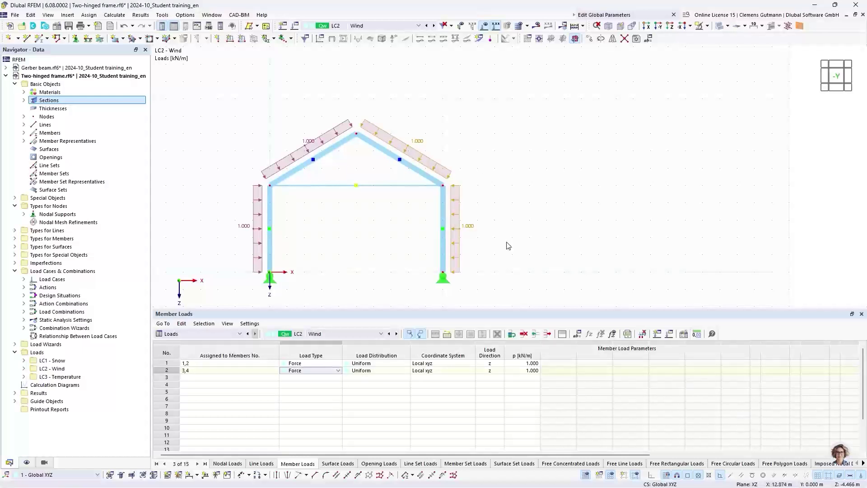
click(527, 371)
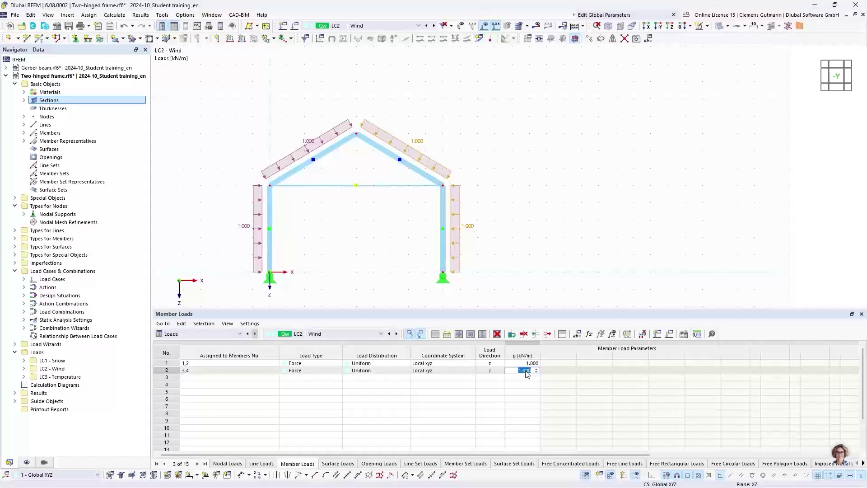
text(-1)
key(Tab)
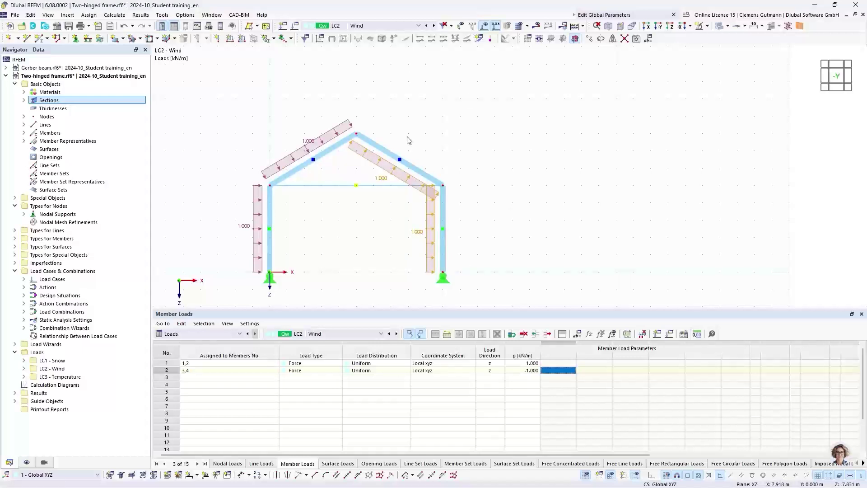
Set the wind load on members 3,4 to display on the opposite side of the members
double_click(165, 373)
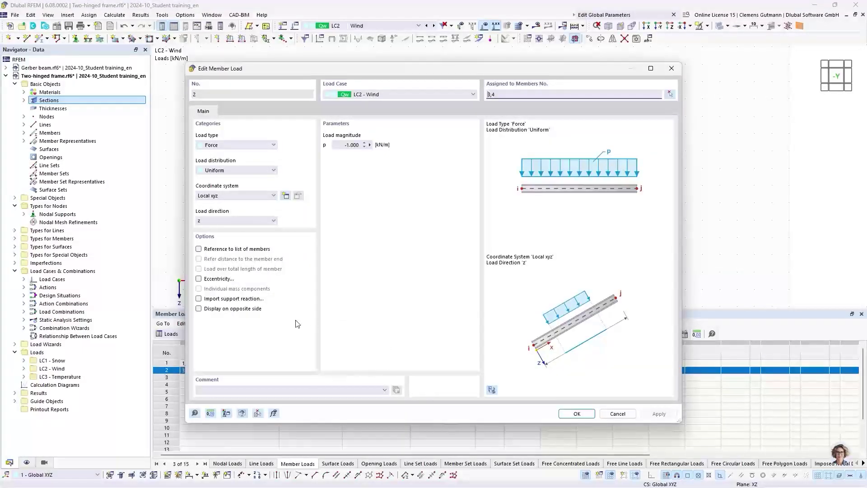
click(198, 309)
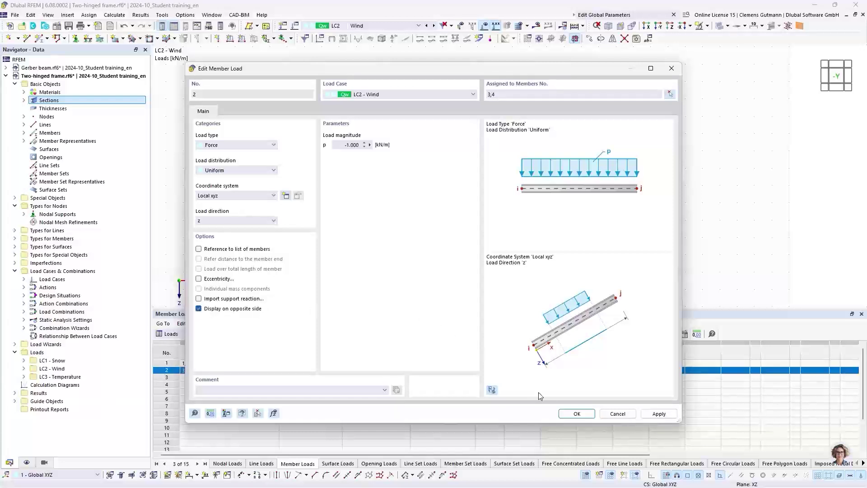
click(582, 415)
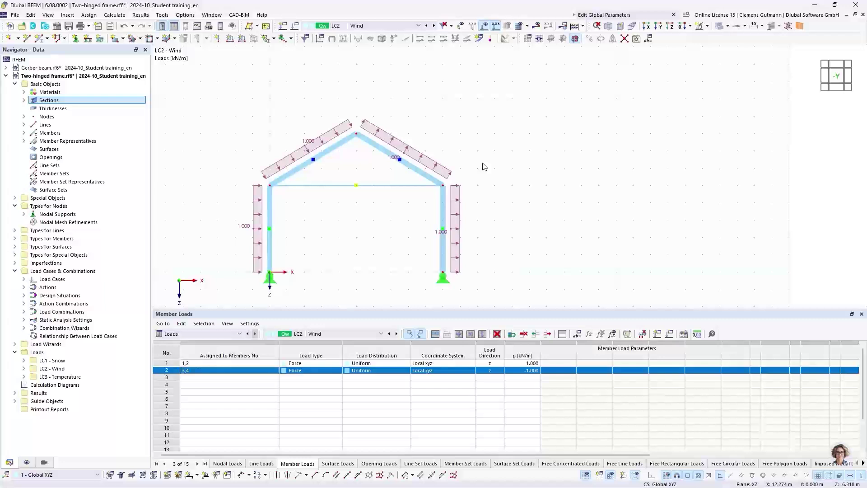
Calculate all load cases and load combinations of the two-hinged frame
click(575, 28)
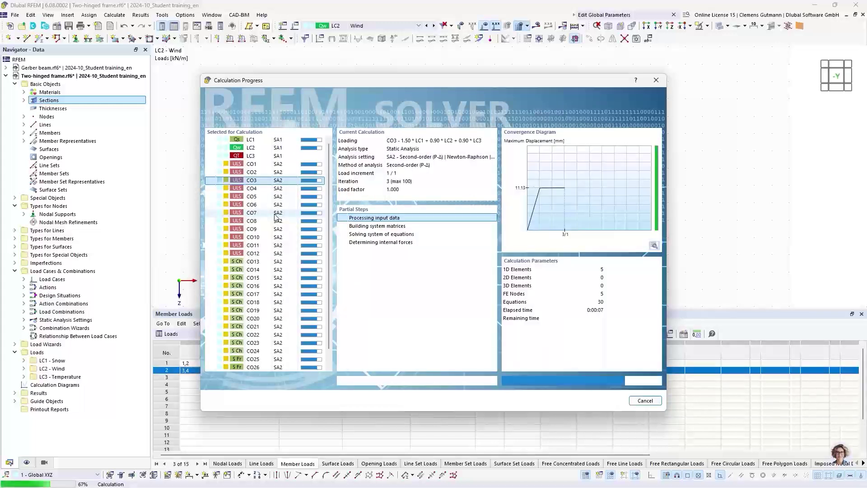
scroll(276, 217, down, 1)
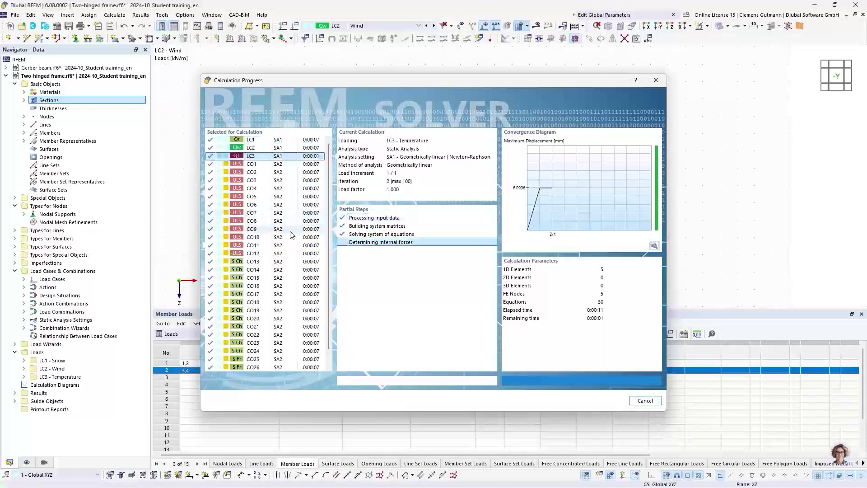
middle_drag(257, 215, 351, 209)
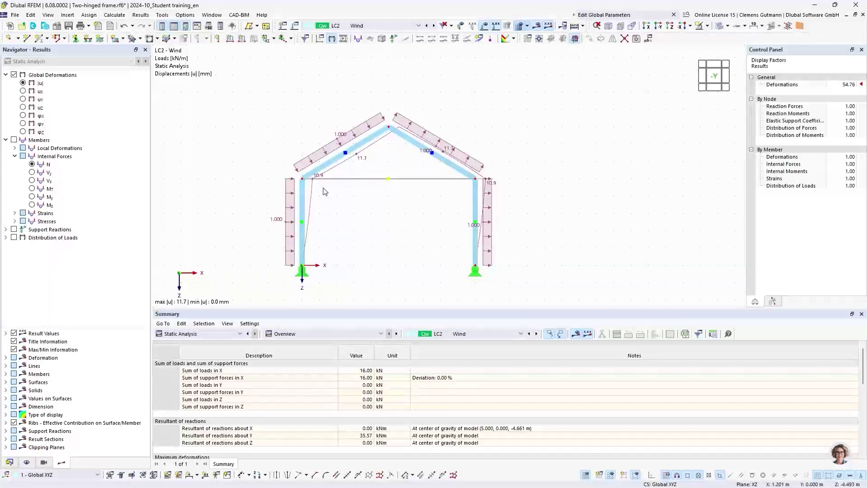
Show the LC1 - Snow results on a wireframe model and display the member axial forces N
click(387, 26)
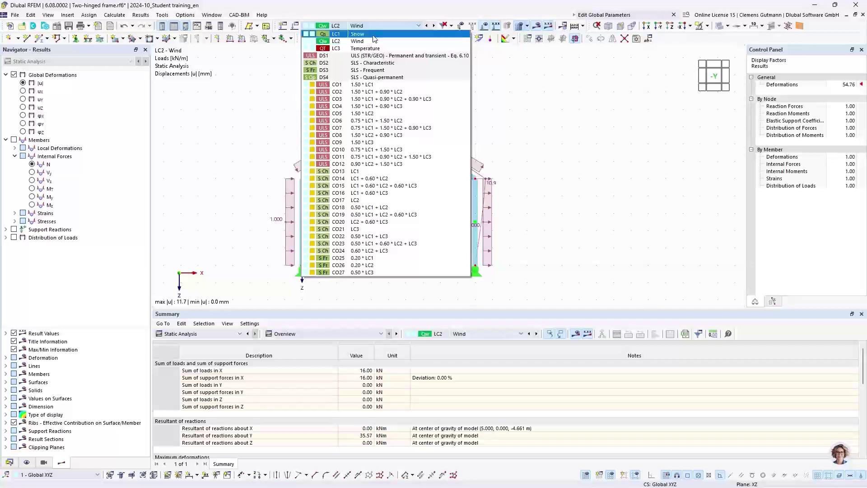
click(374, 35)
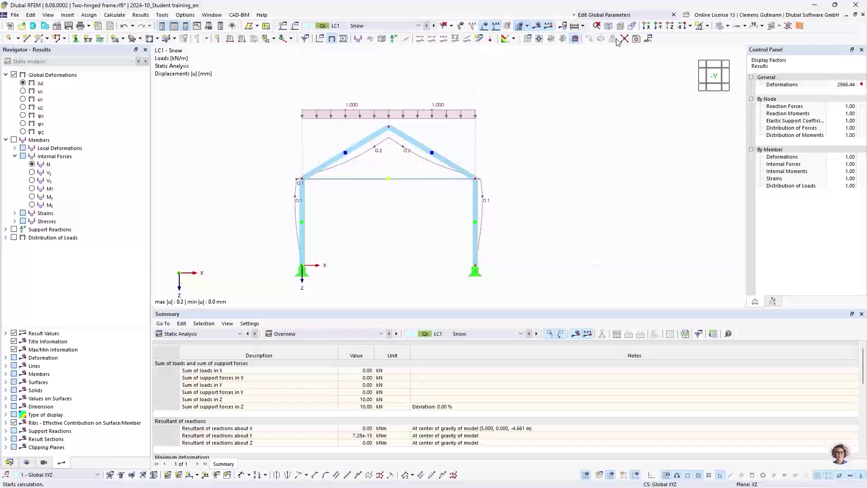
click(721, 26)
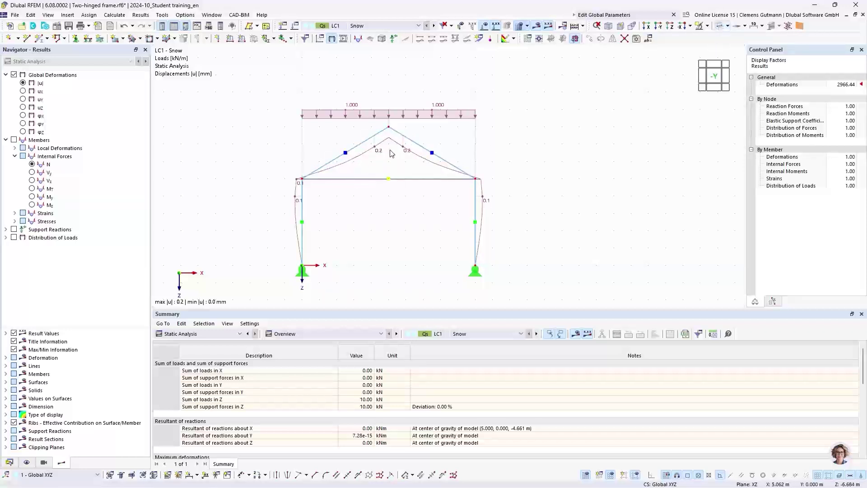
scroll(398, 167, up, 2)
middle_drag(397, 178, 391, 158)
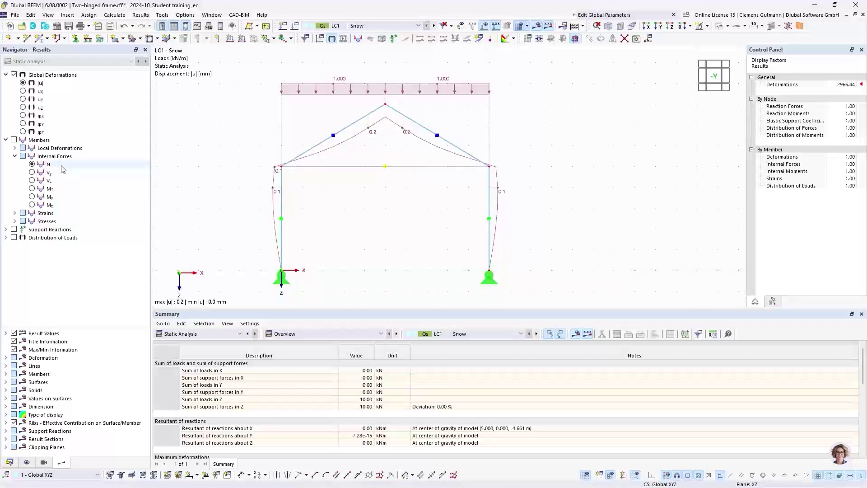
click(32, 164)
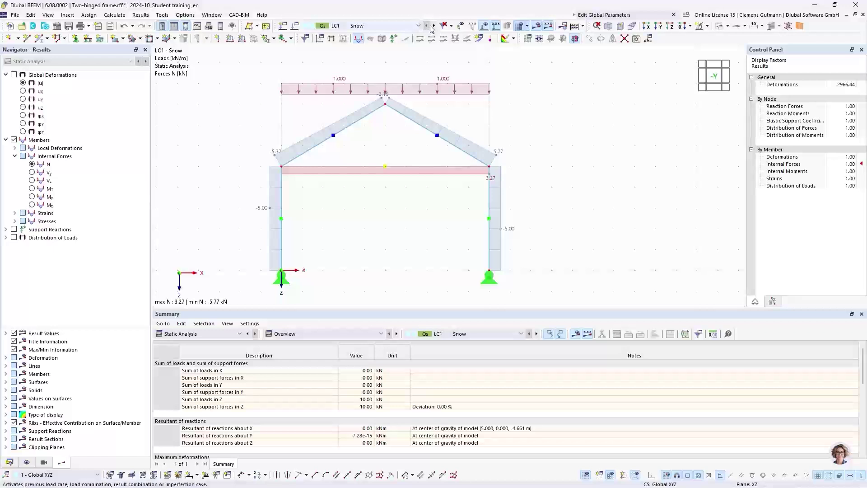
View the LC2 - Wind global deformations |u| with loads hidden, followed by the member axial forces N
click(23, 83)
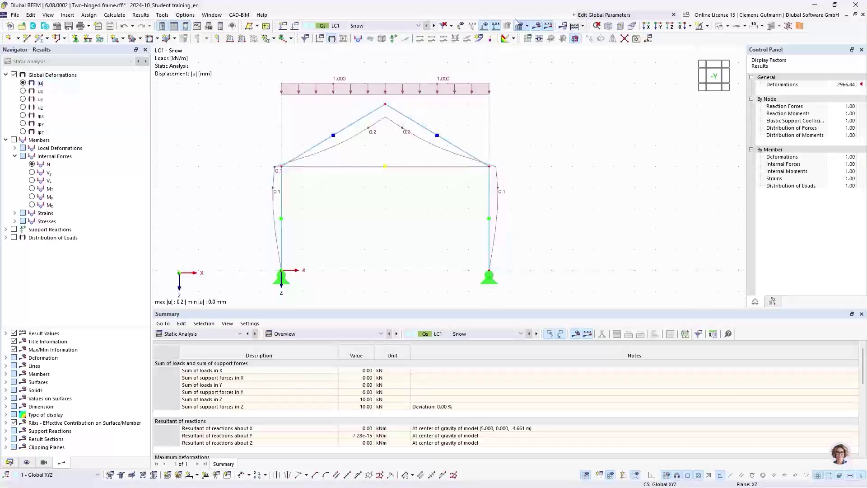
click(433, 26)
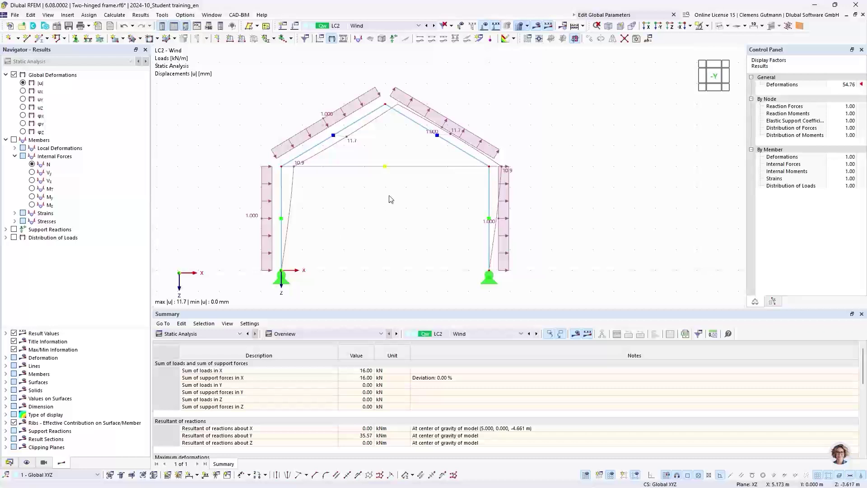
click(485, 25)
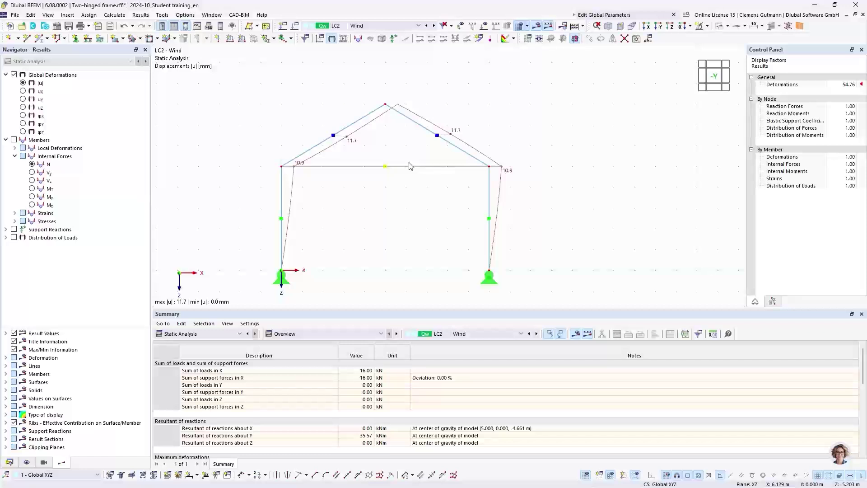
click(32, 165)
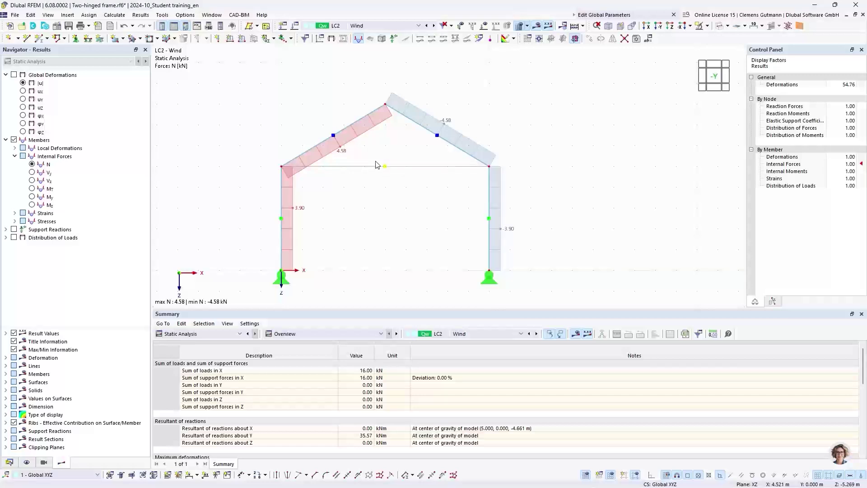
Compare the LC3 - Temperature global deformations |u| with the member axial forces N
click(379, 26)
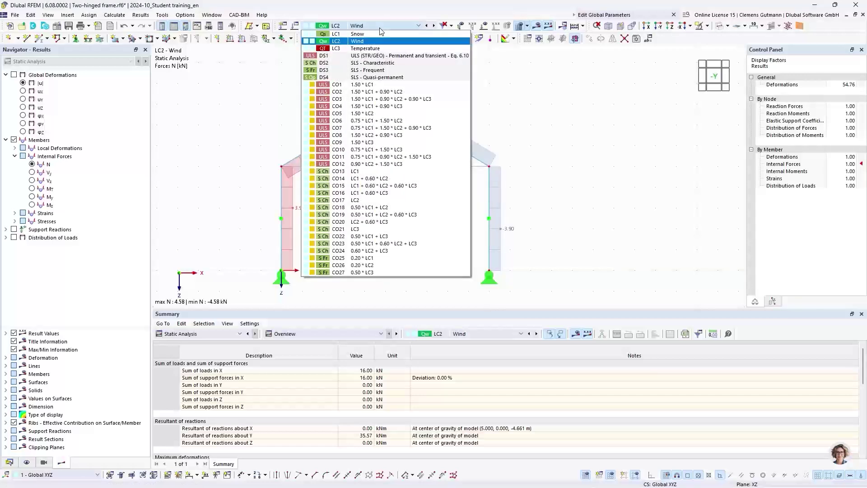
click(366, 48)
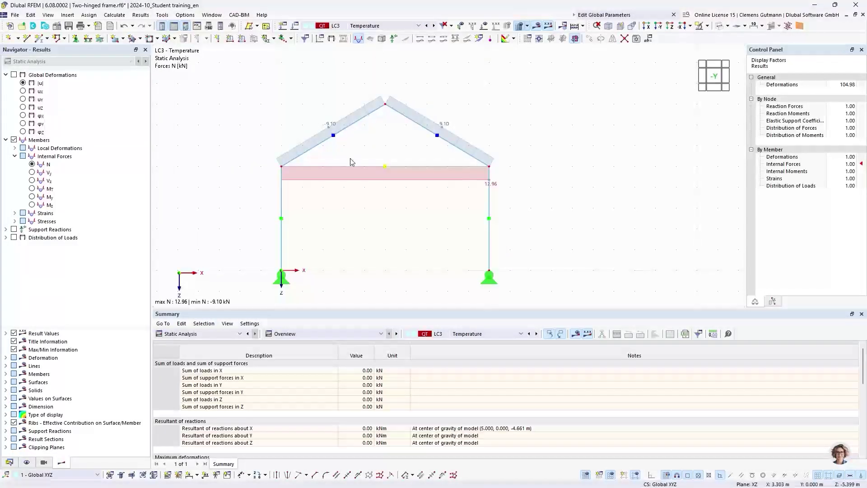
click(23, 83)
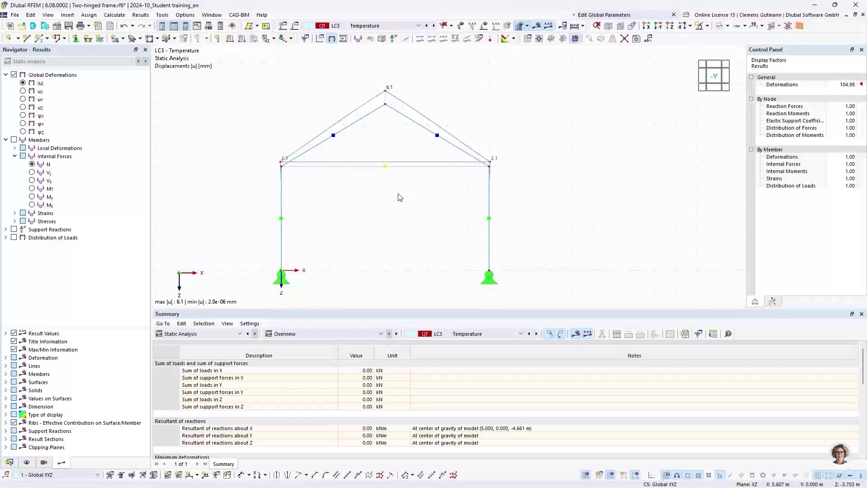
click(32, 166)
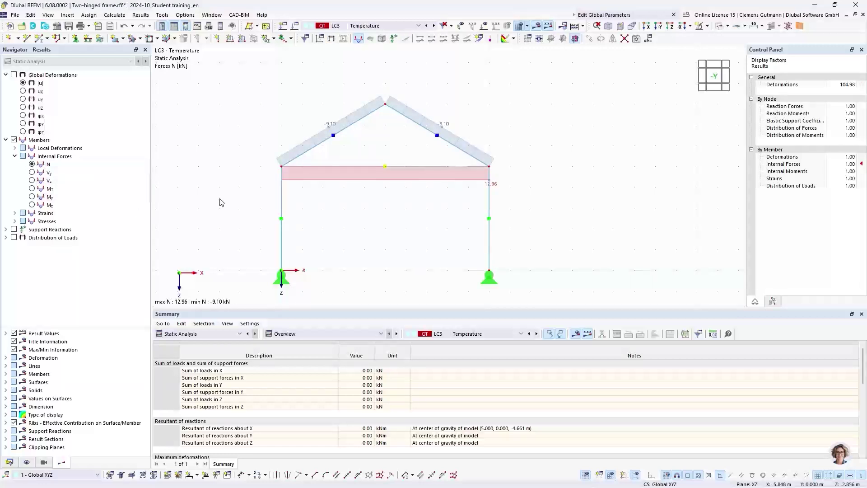
Display the LC3 - Temperature support reactions with the member results hidden
click(14, 229)
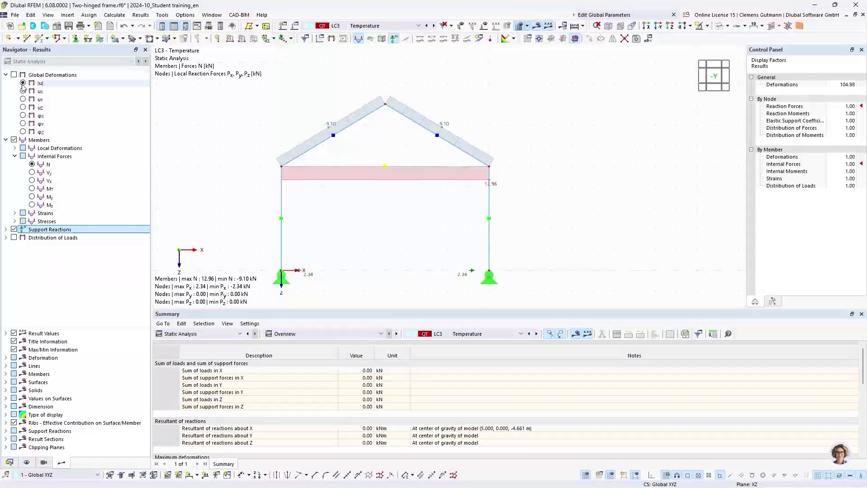
click(14, 140)
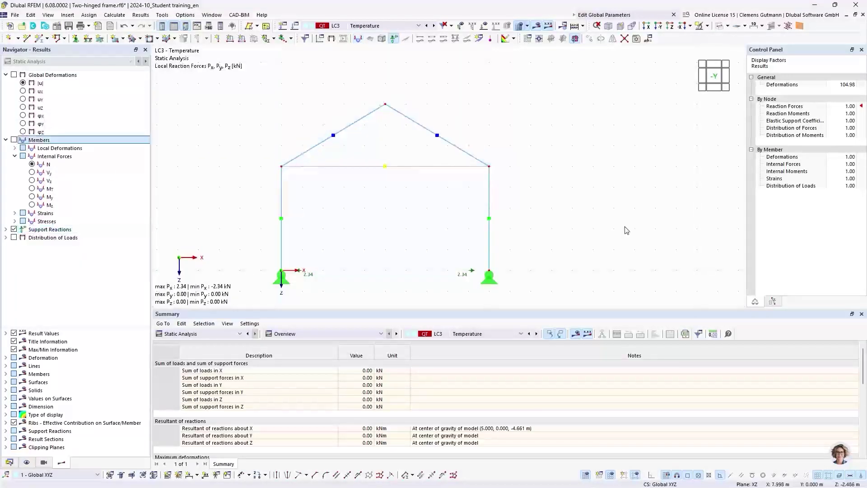
middle_drag(388, 222, 423, 163)
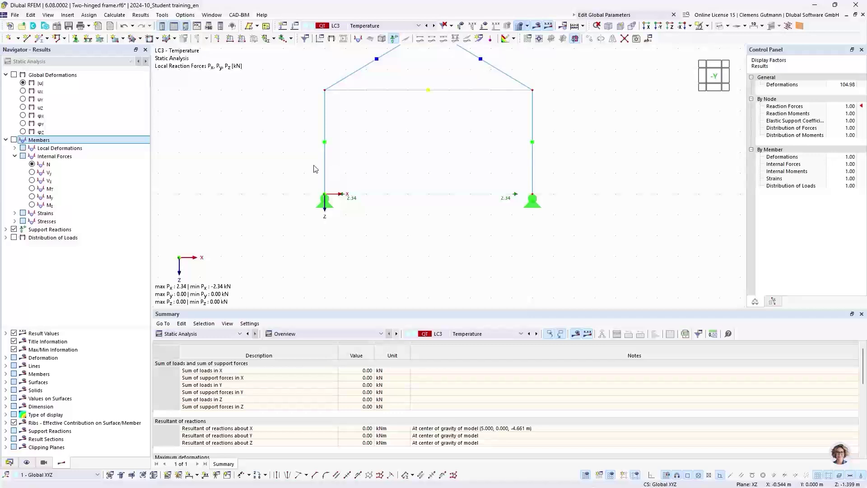
Display the LC2 - Wind support reactions together with the loads and the global deformations |u|
click(379, 28)
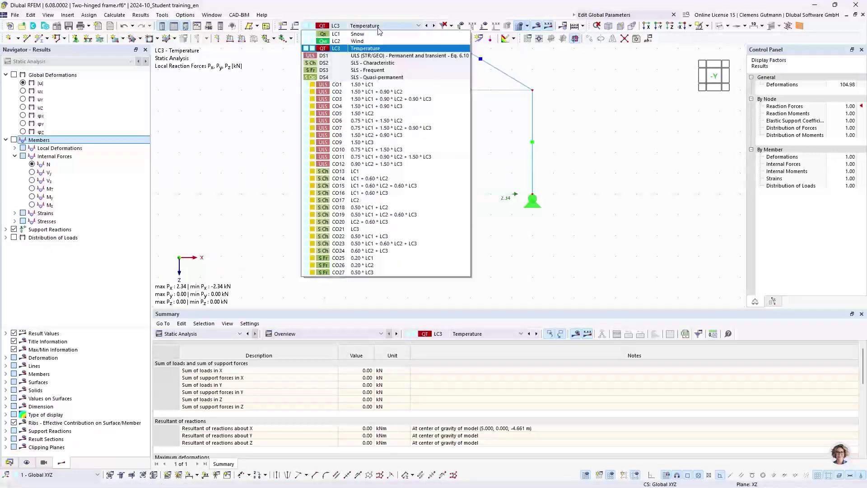
click(374, 41)
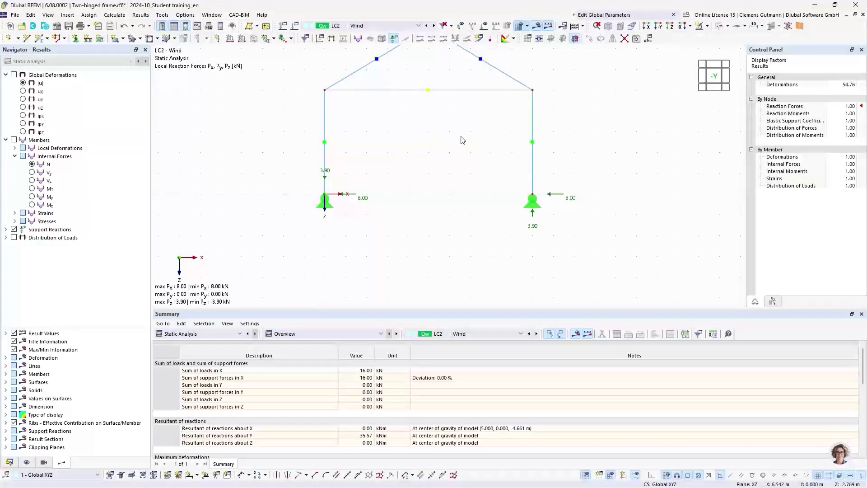
middle_drag(461, 136, 414, 156)
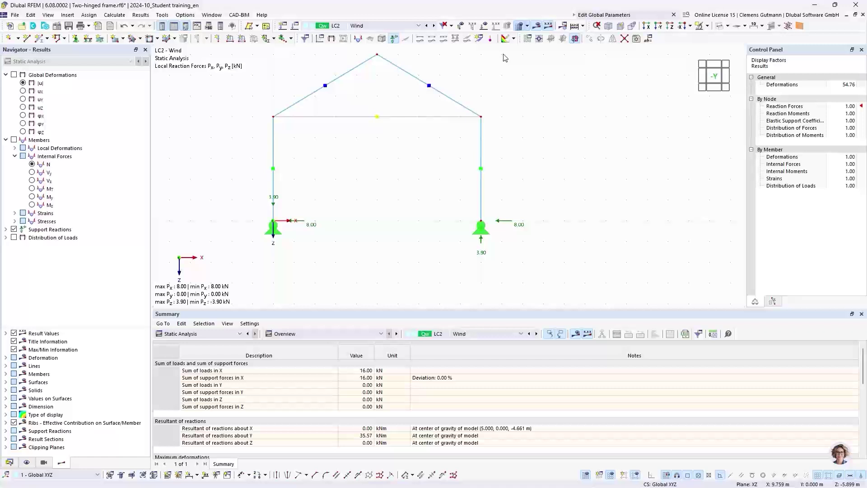
click(484, 26)
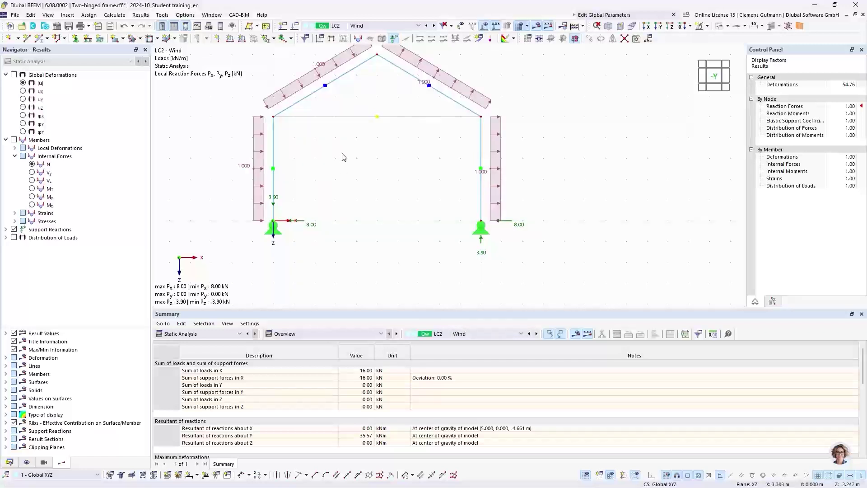
middle_drag(352, 148, 363, 188)
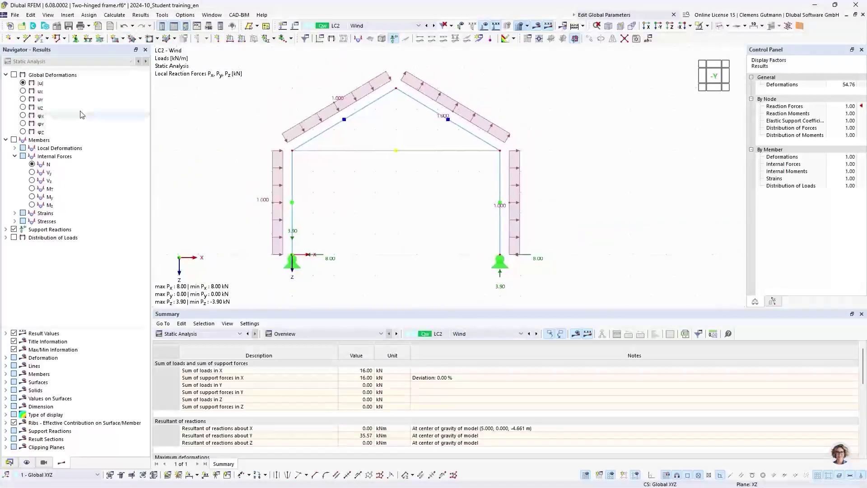
click(23, 83)
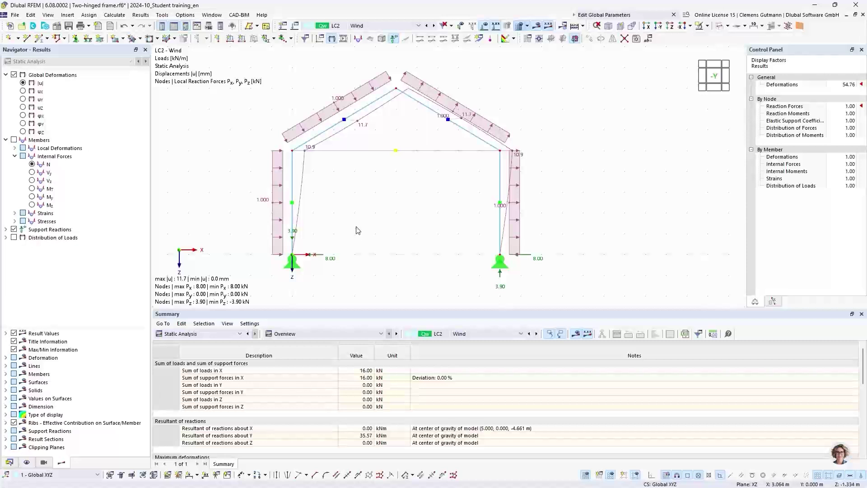
middle_drag(360, 229, 349, 179)
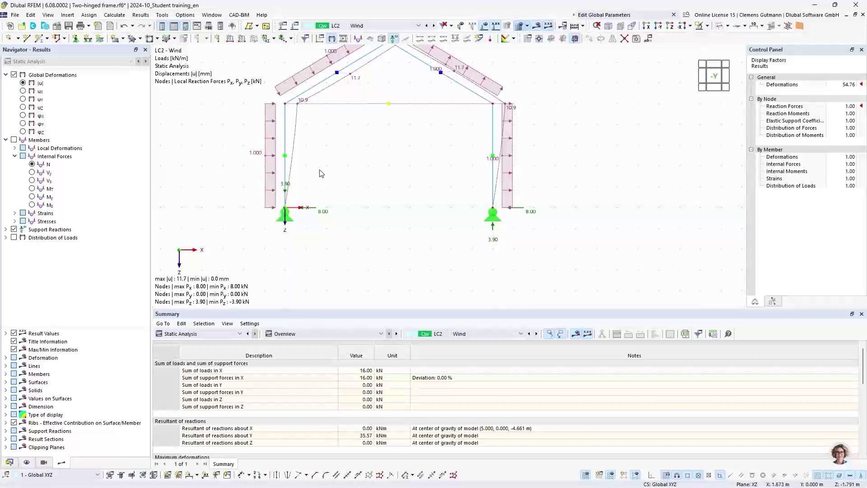
mouse_move(270, 193)
Display the results of CO2 - 1.50 * LC1 + 0.90 * LC2 and examine the reactions at both supports
click(367, 26)
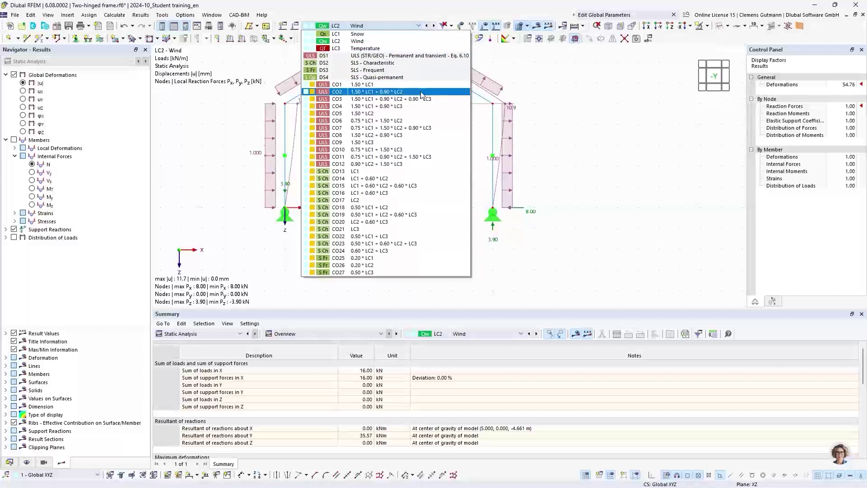
click(369, 96)
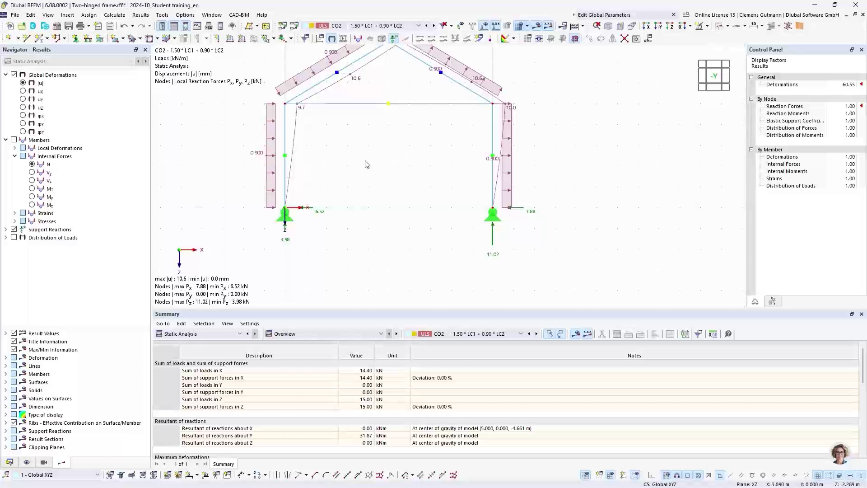
middle_drag(366, 165, 377, 165)
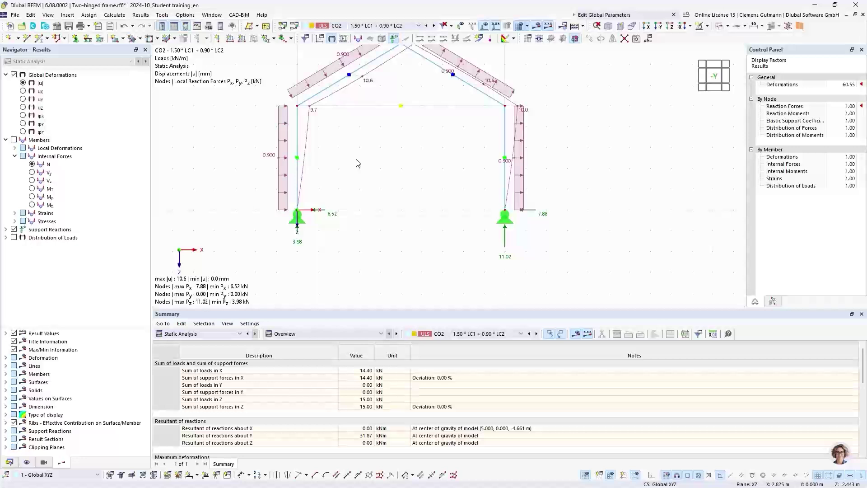
scroll(295, 228, up, 3)
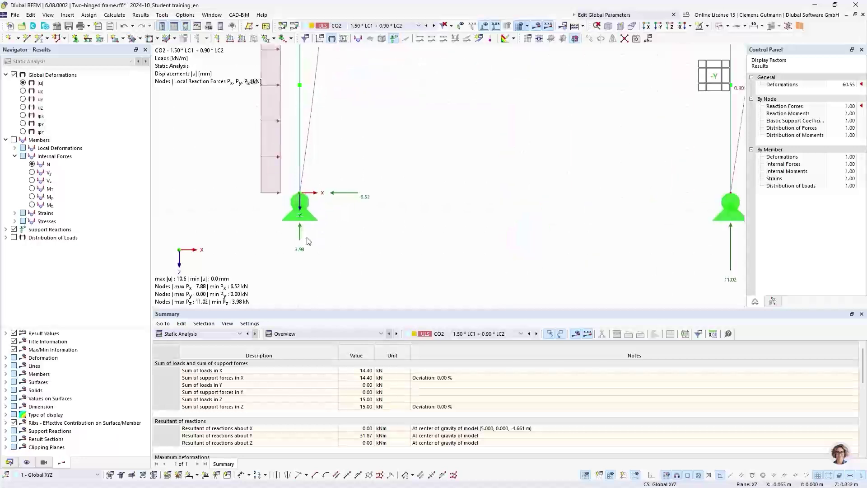
scroll(246, 221, down, 2)
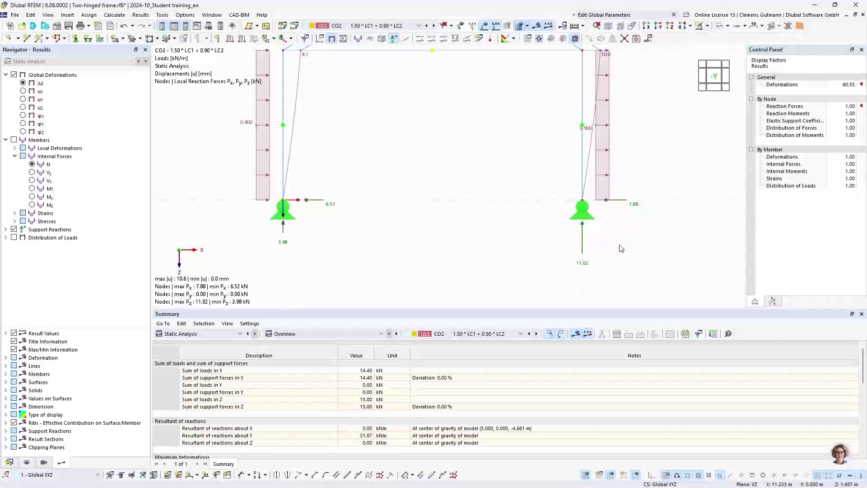
middle_drag(619, 245, 570, 229)
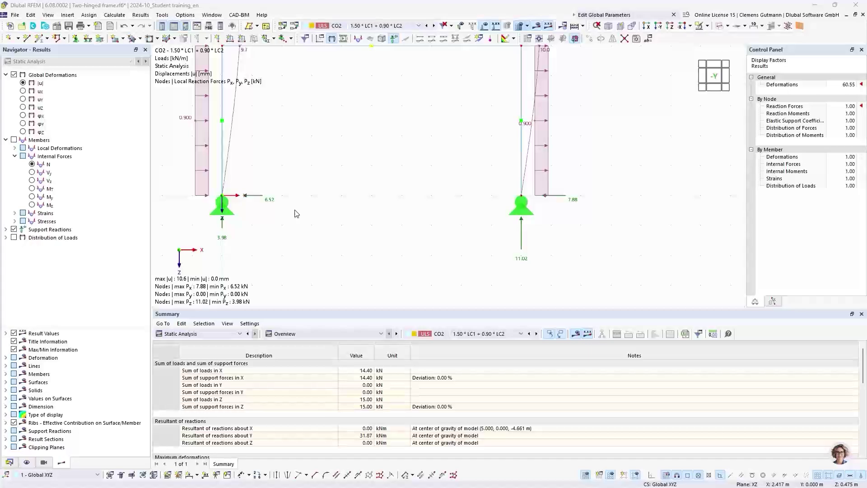
key(alt+Tab)
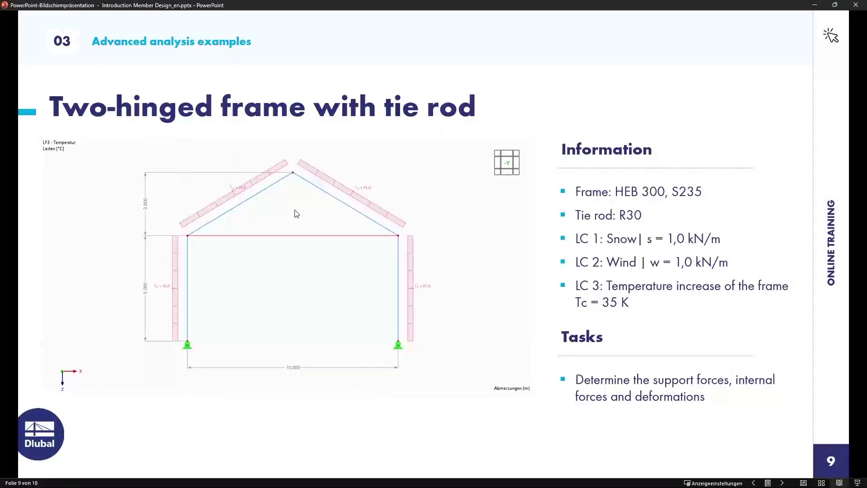
key(Right)
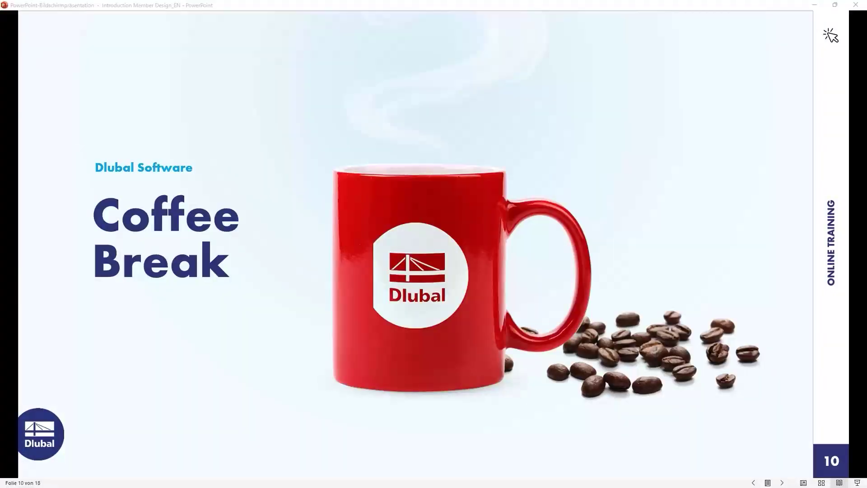
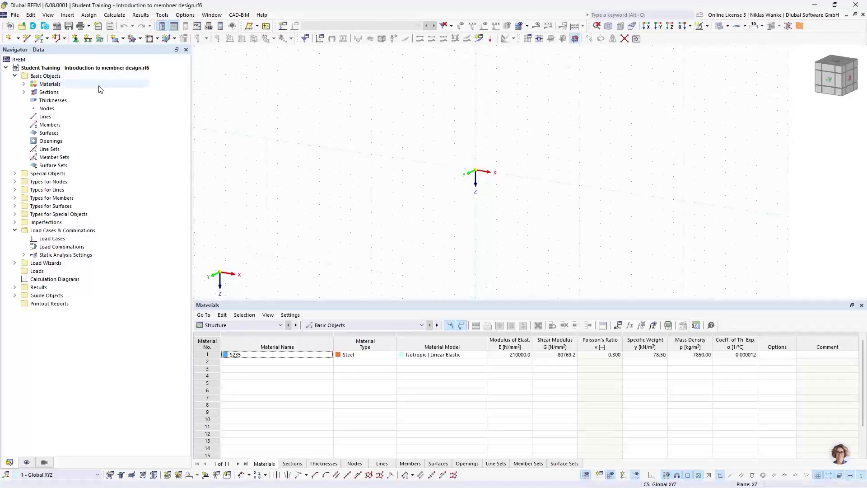
Check the model's defined material and section, and review the model type and add-ons in its base data
click(24, 84)
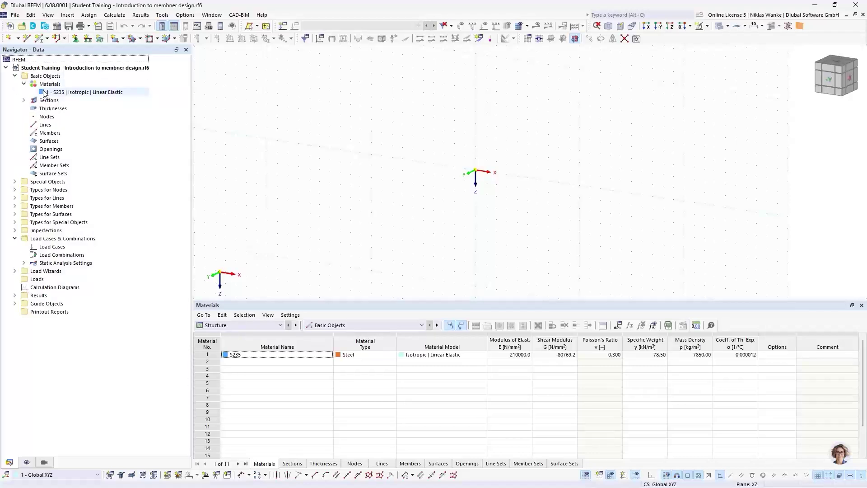
click(24, 100)
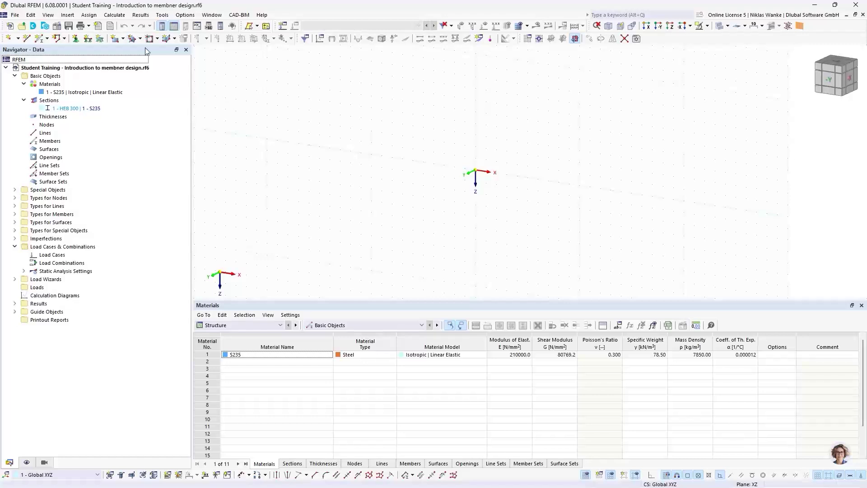
click(57, 27)
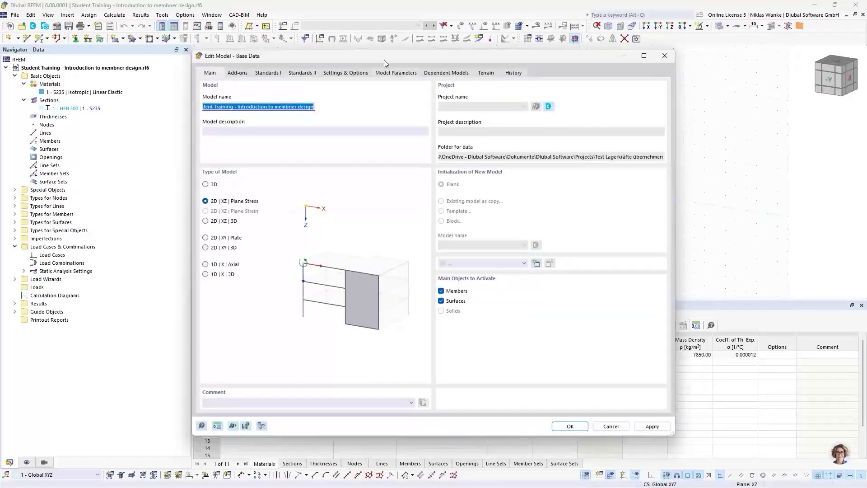
drag(384, 59, 408, 58)
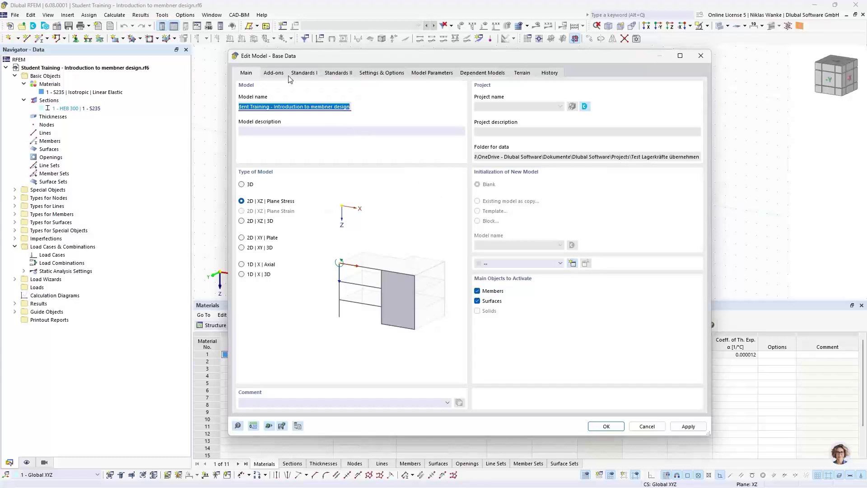
click(275, 73)
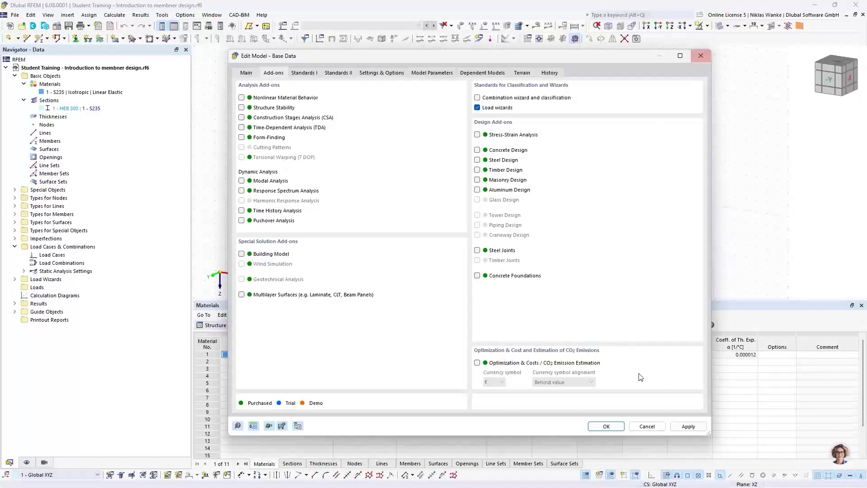
click(606, 426)
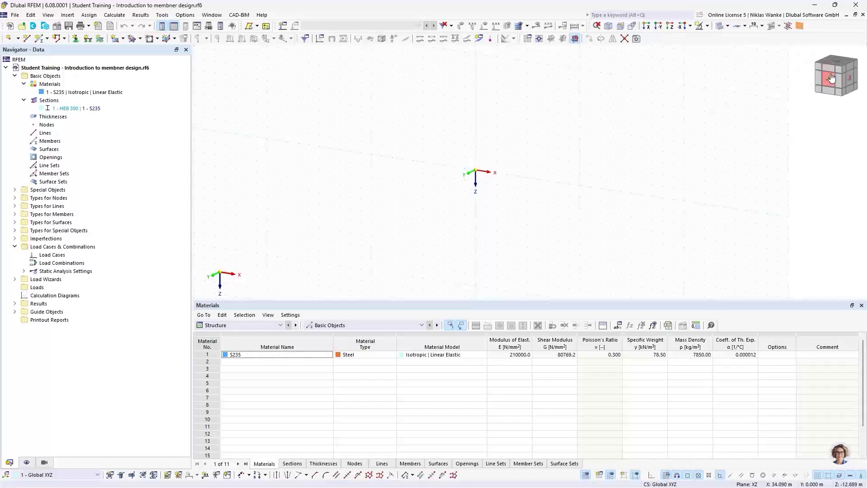
Set the view to -Y and start a new single general member to open its settings
middle_drag(509, 189, 513, 182)
click(828, 84)
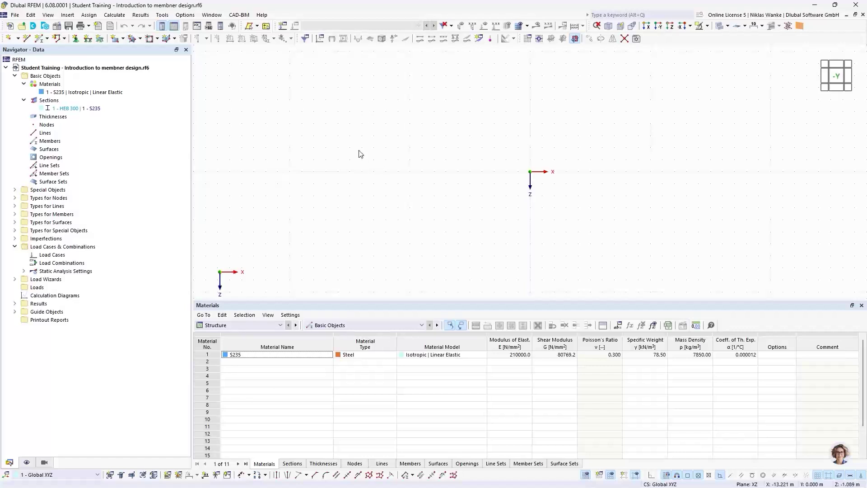
click(47, 38)
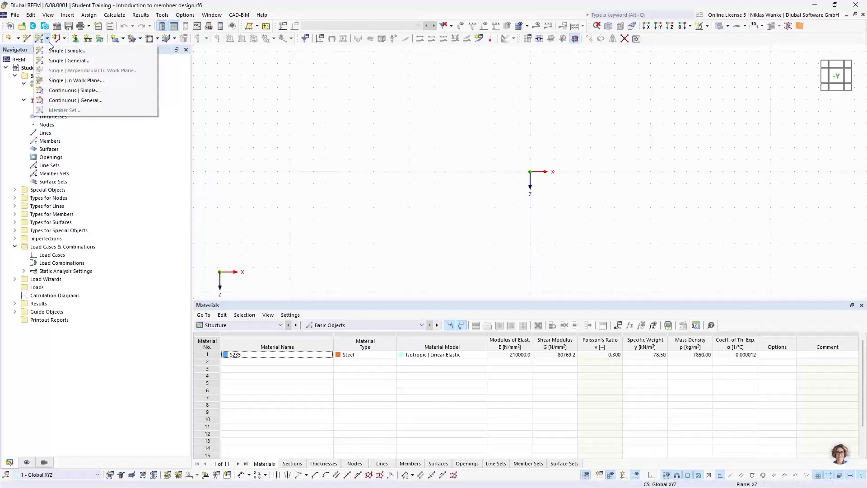
click(68, 61)
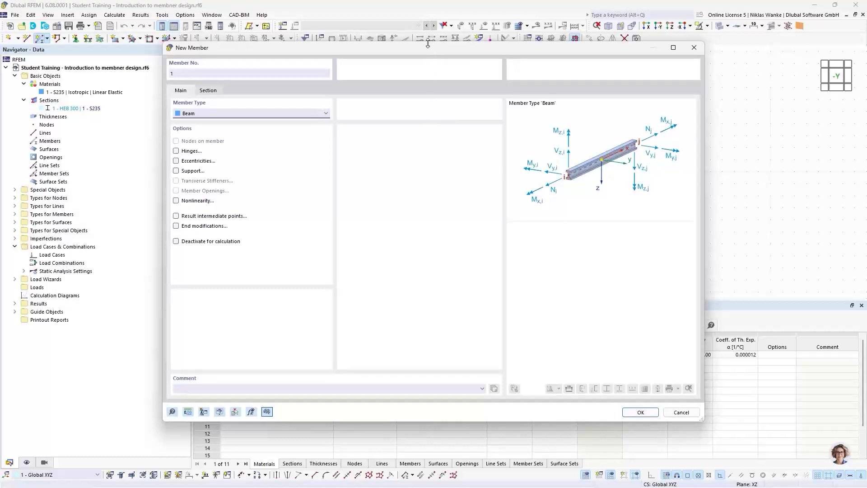
drag(419, 48, 435, 59)
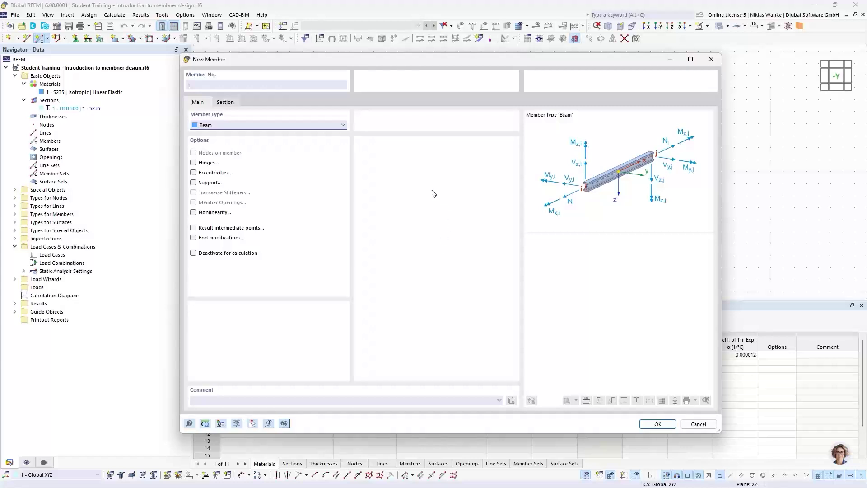
Preview the Truss (only N) member type for the new member and compare its internal forces with those of the Beam type
click(331, 126)
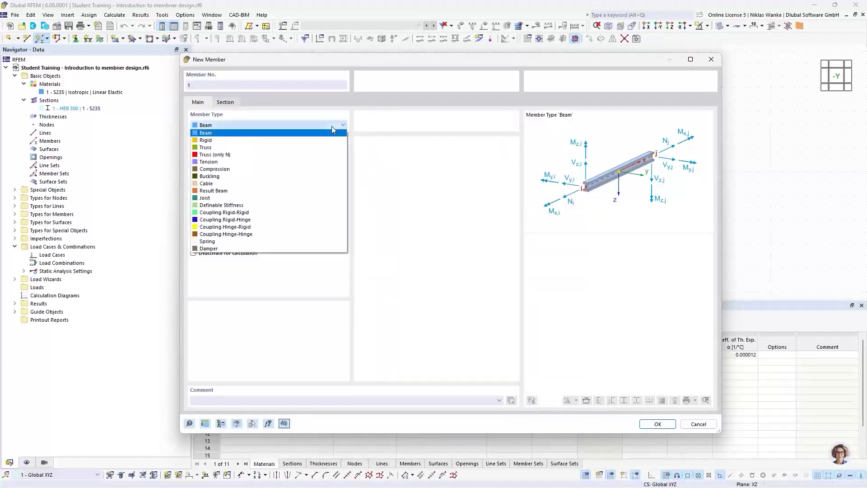
click(240, 156)
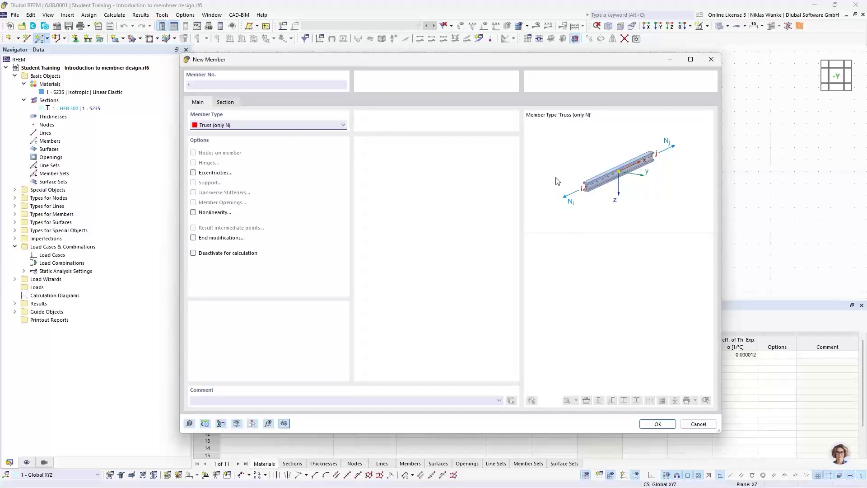
click(255, 128)
click(212, 134)
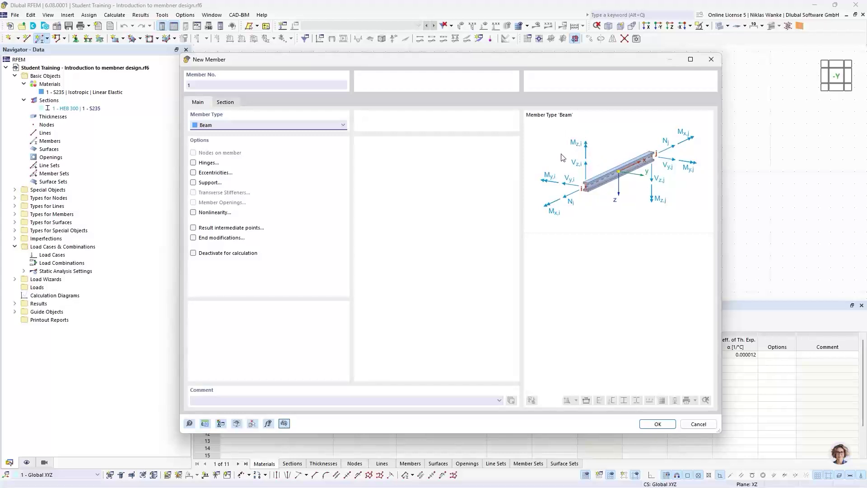
Set the new member's type to Truss (only N) and look through the other available member types
click(221, 125)
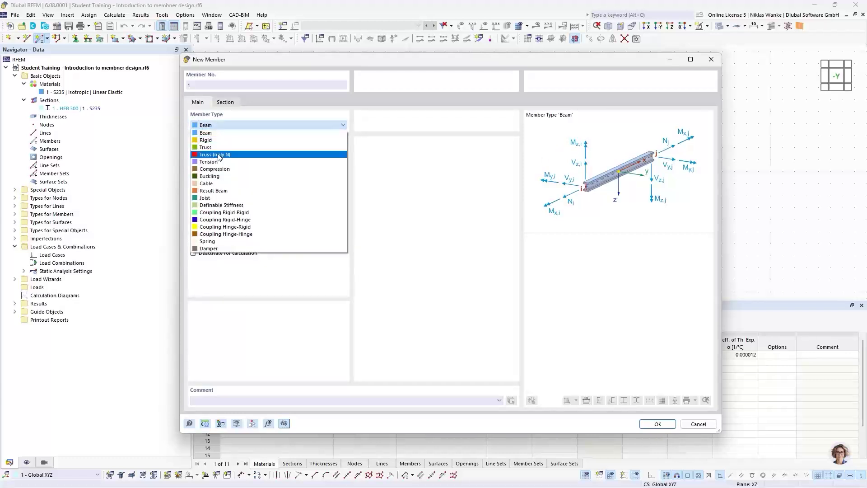
click(218, 156)
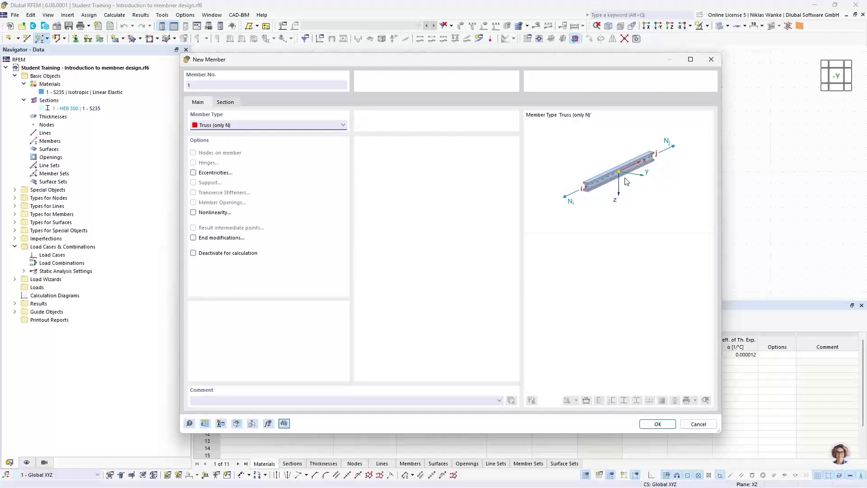
click(266, 125)
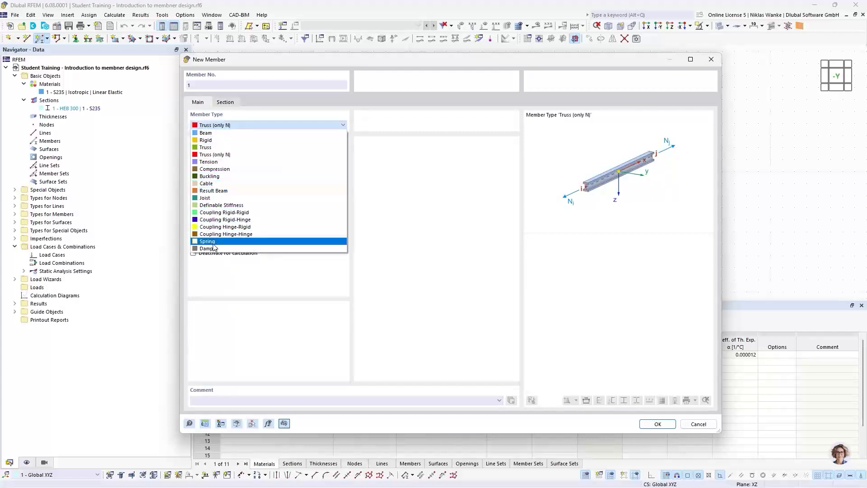
click(238, 126)
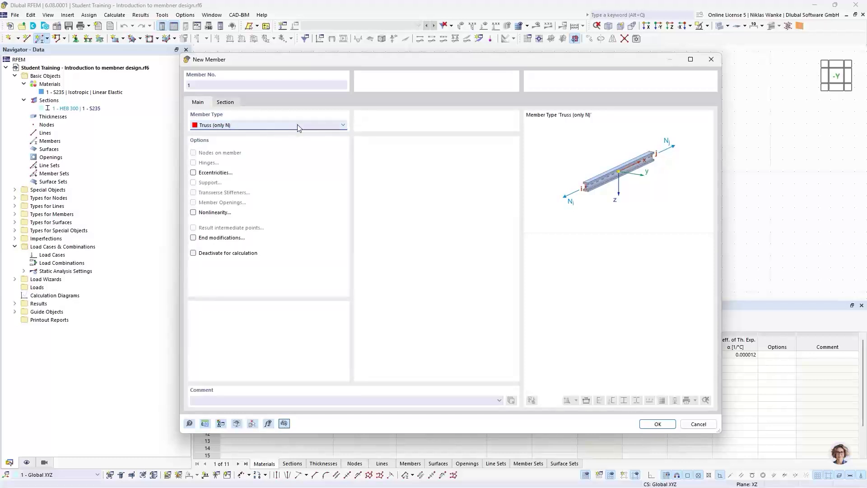
Open the RFEM 6 online manual for the member's main settings and read the member type descriptions down to Truss (only N)
click(189, 423)
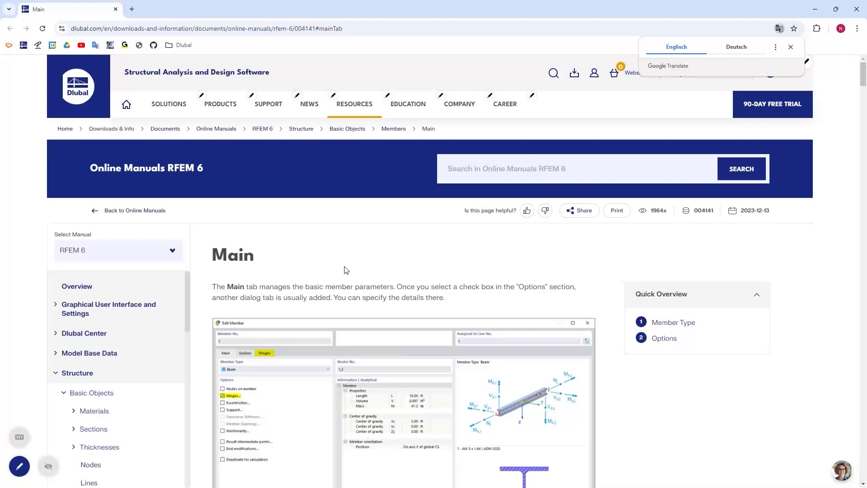
scroll(317, 283, down, 4)
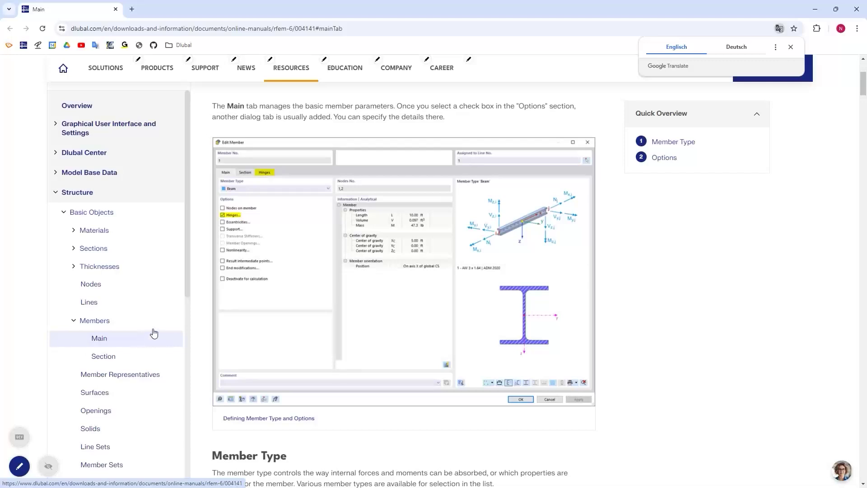
scroll(156, 330, up, 2)
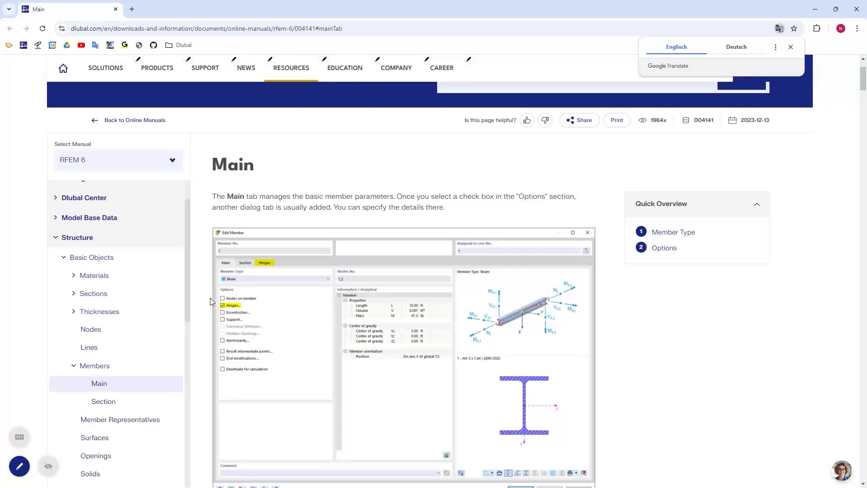
scroll(211, 296, down, 5)
scroll(213, 299, down, 4)
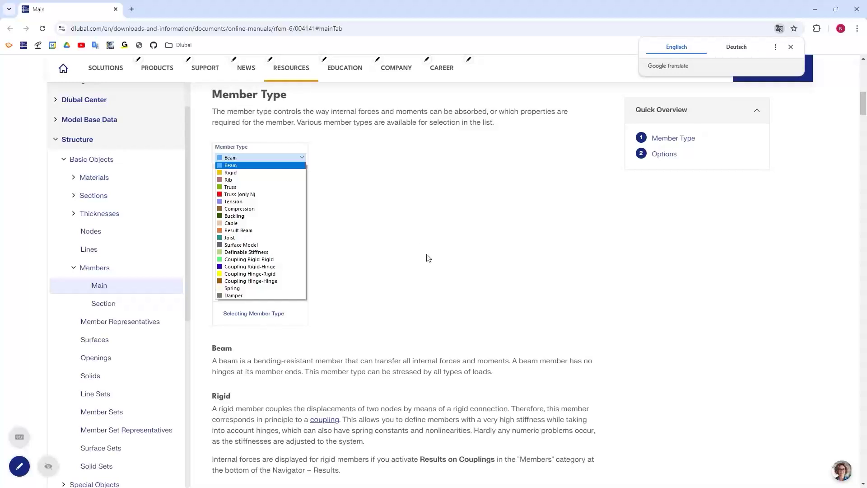
scroll(427, 256, up, 1)
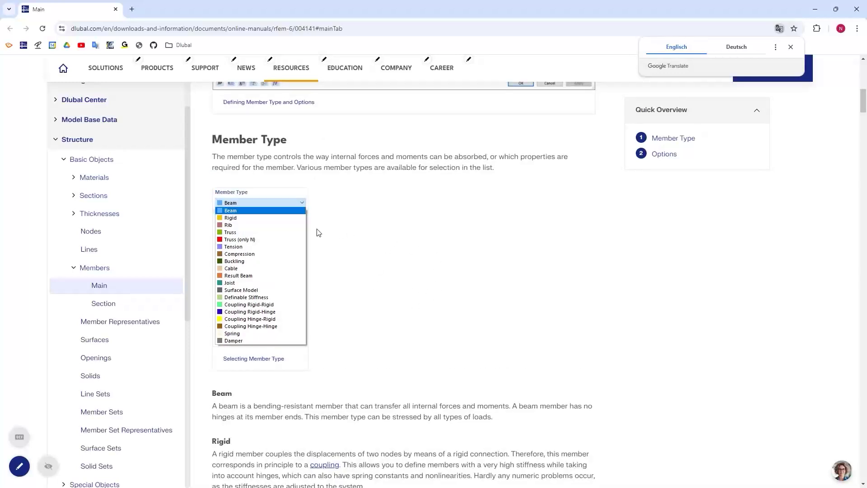
scroll(347, 319, down, 2)
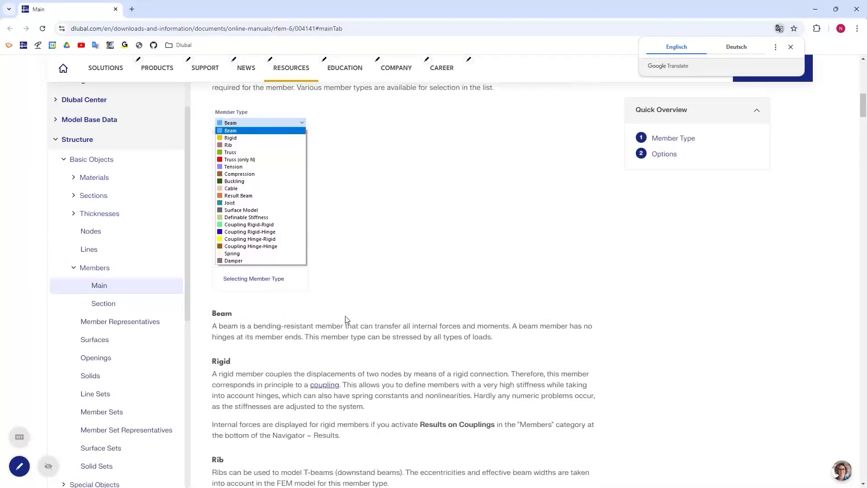
scroll(347, 319, down, 1)
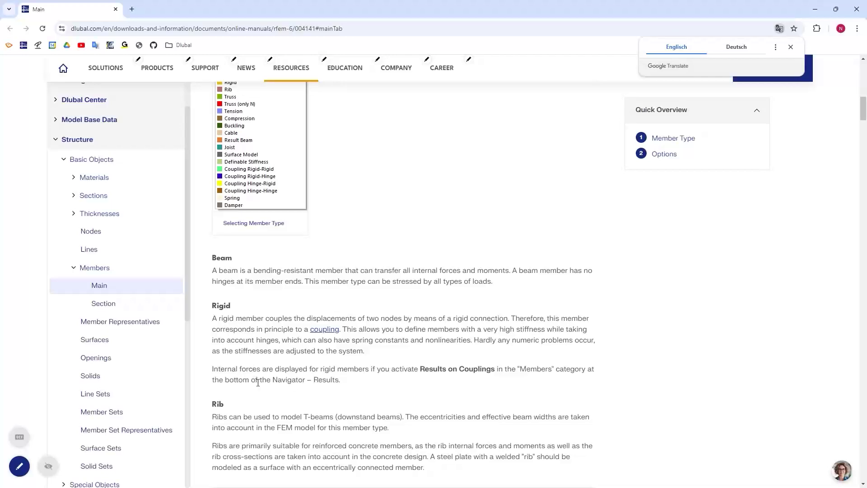
scroll(271, 382, down, 5)
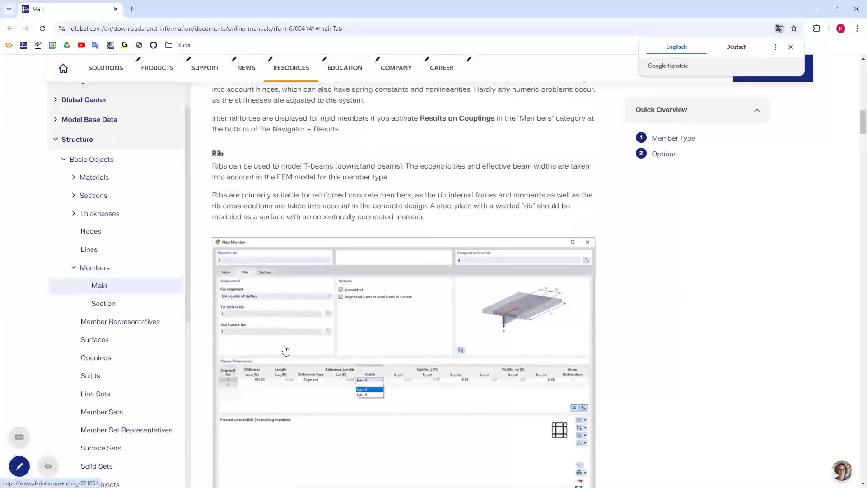
scroll(284, 318, down, 12)
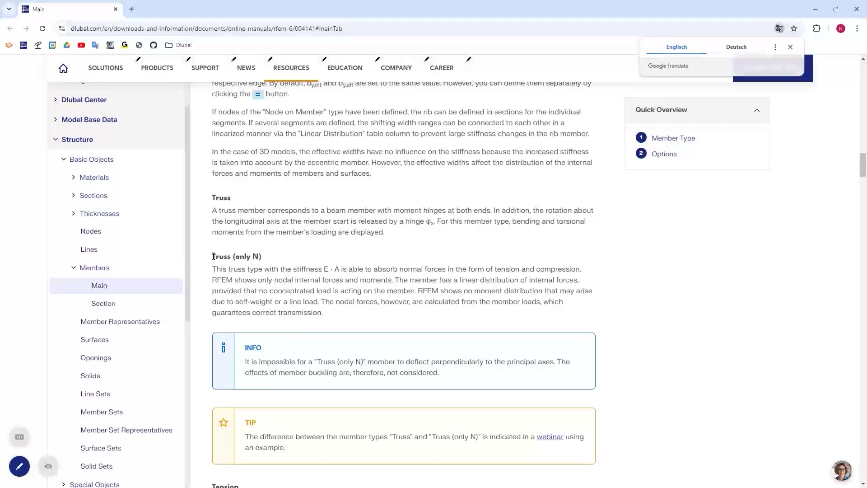
Read the manual's Truss (only N) section with its info and webinar tip, and close the manual to return to RFEM
drag(213, 256, 259, 255)
click(308, 256)
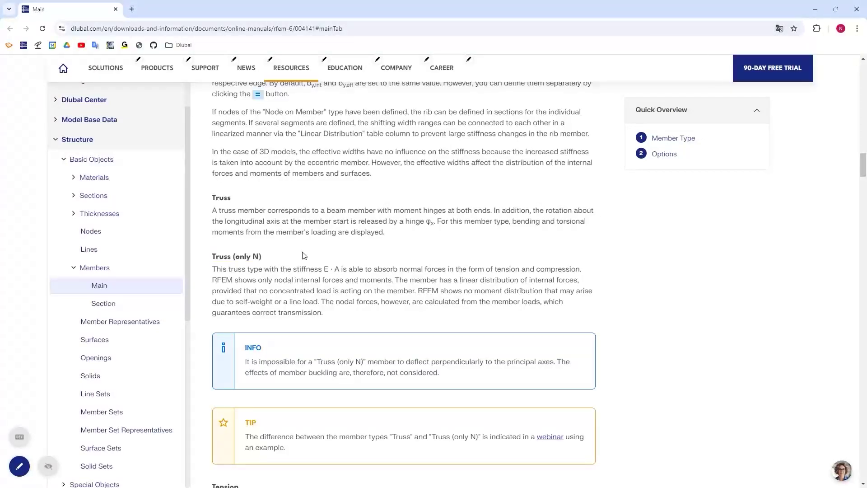
scroll(309, 255, down, 3)
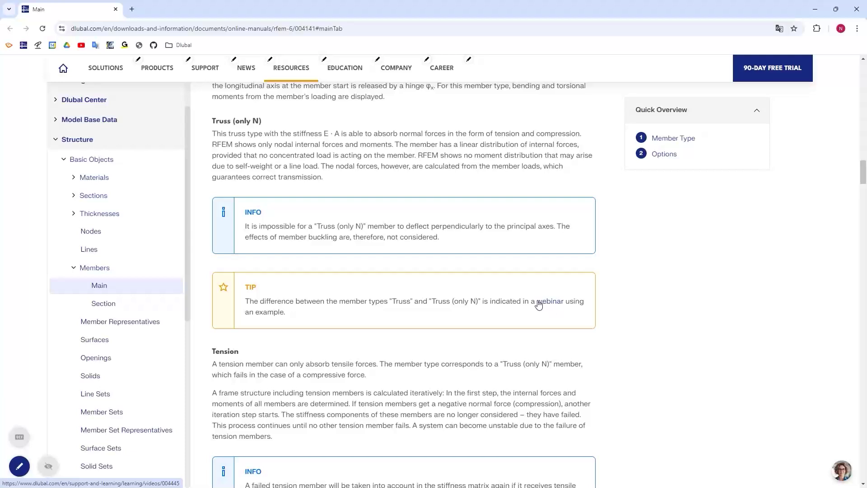
click(856, 10)
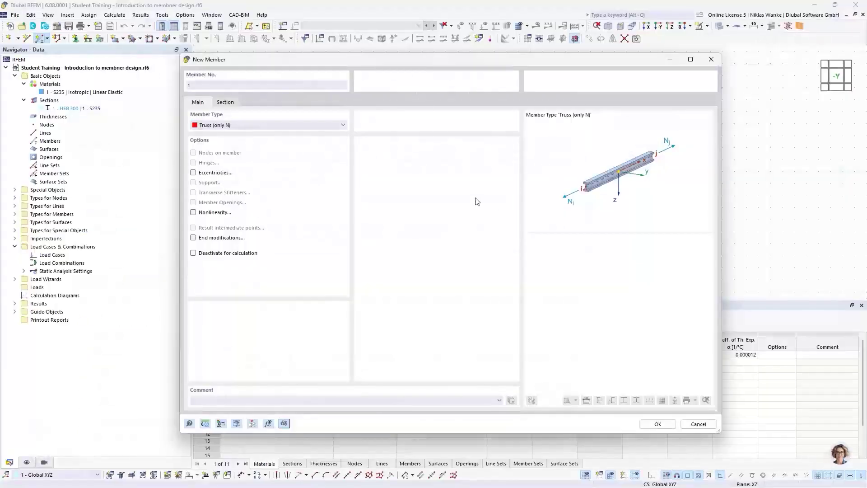
Keep section HEB 300 in S235 at the new member's start and accept the member settings
drag(430, 64, 439, 62)
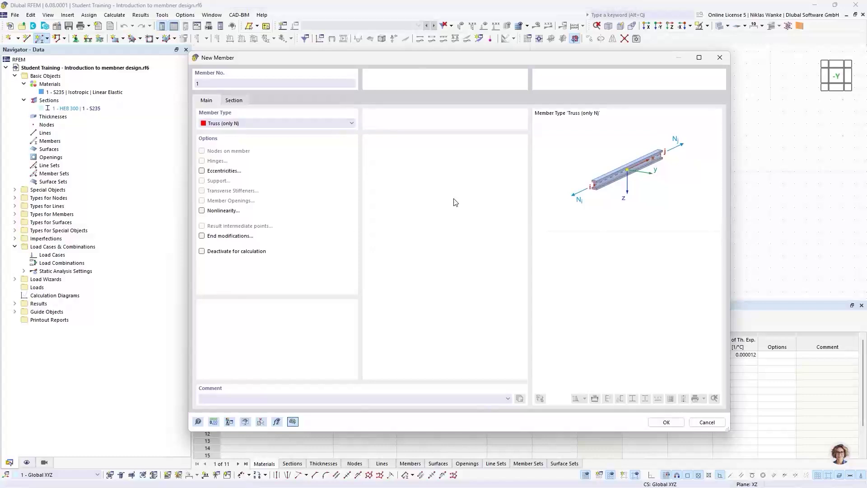
click(233, 103)
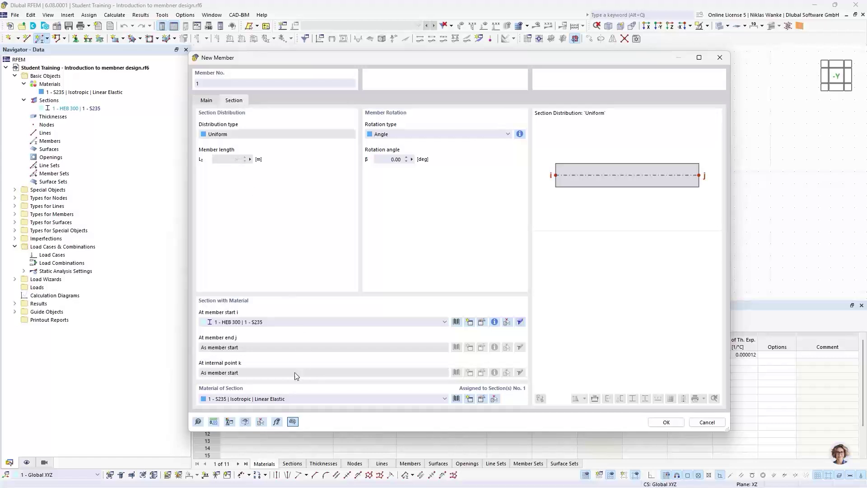
click(256, 322)
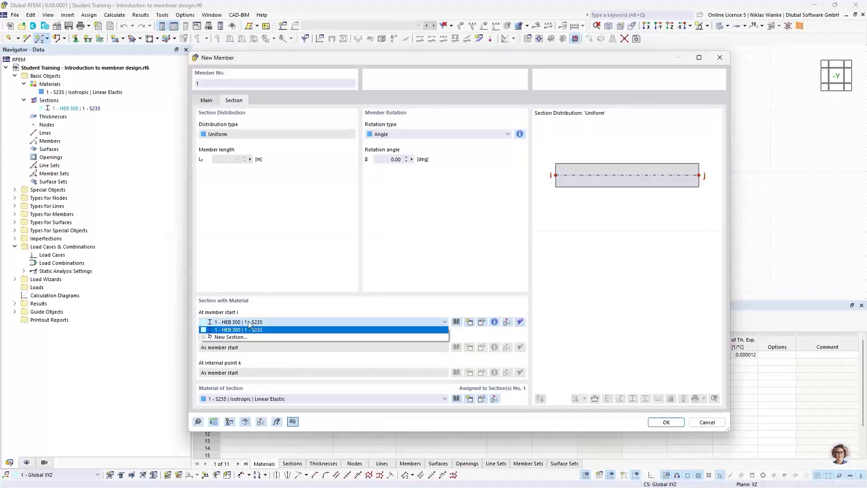
click(224, 323)
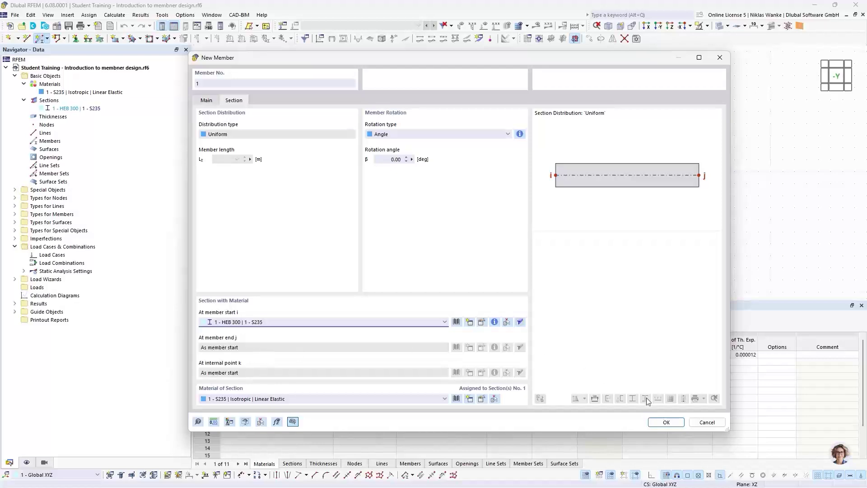
click(666, 422)
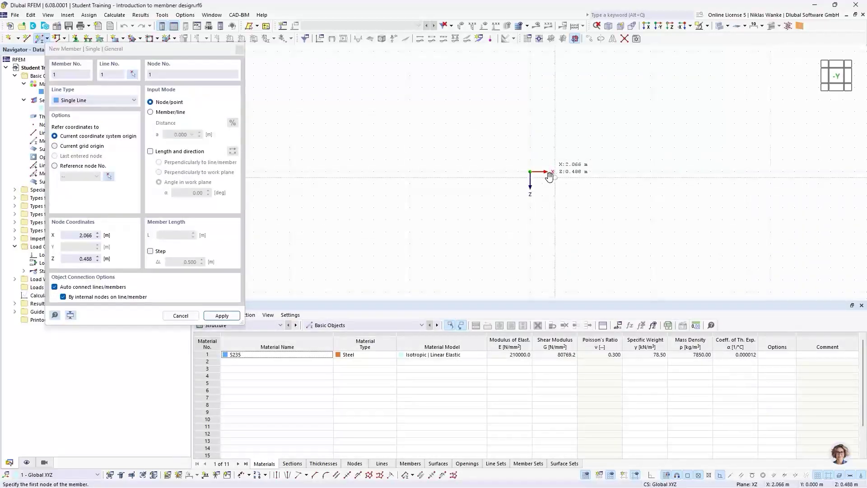
Enable defining the new single member by length and direction, using an angle in the work plane
middle_drag(550, 177, 527, 185)
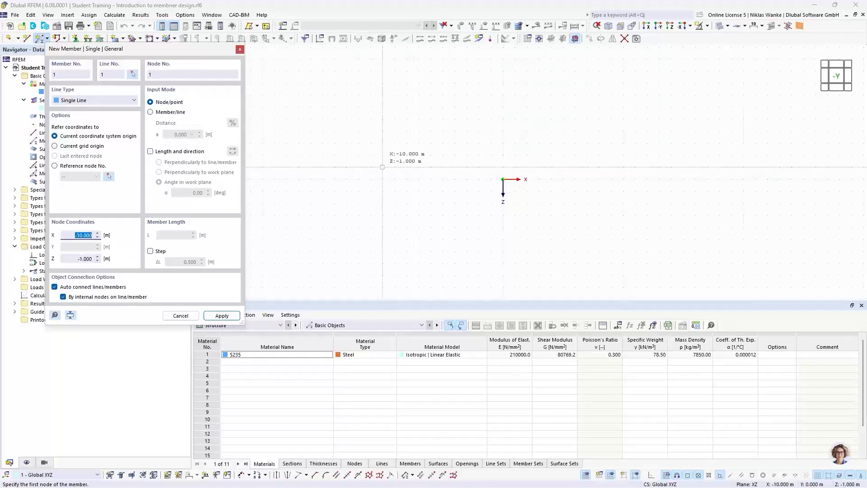
click(152, 153)
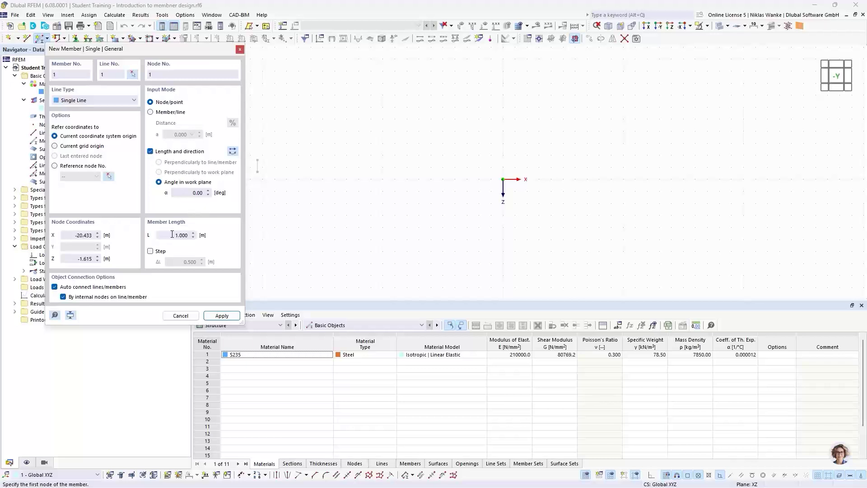
Draw a 3 m long member at an angle of 150° in the work plane, starting at the coordinate origin
drag(172, 235, 199, 234)
text(3)
click(186, 191)
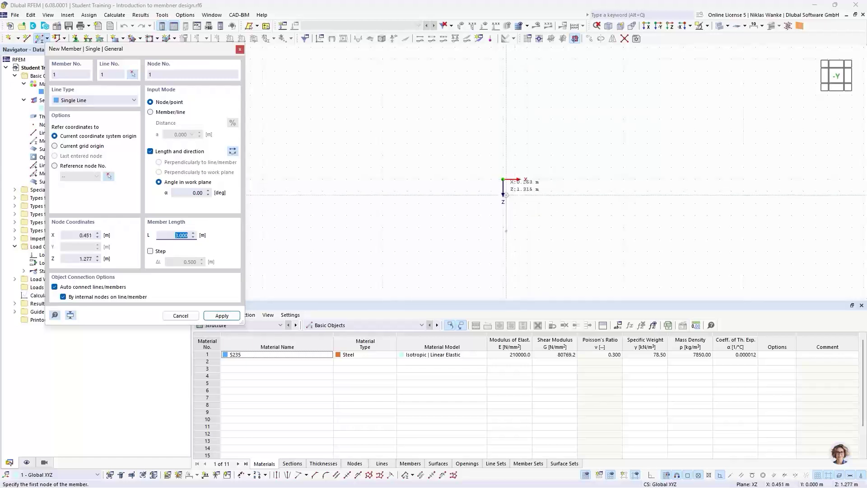
click(205, 193)
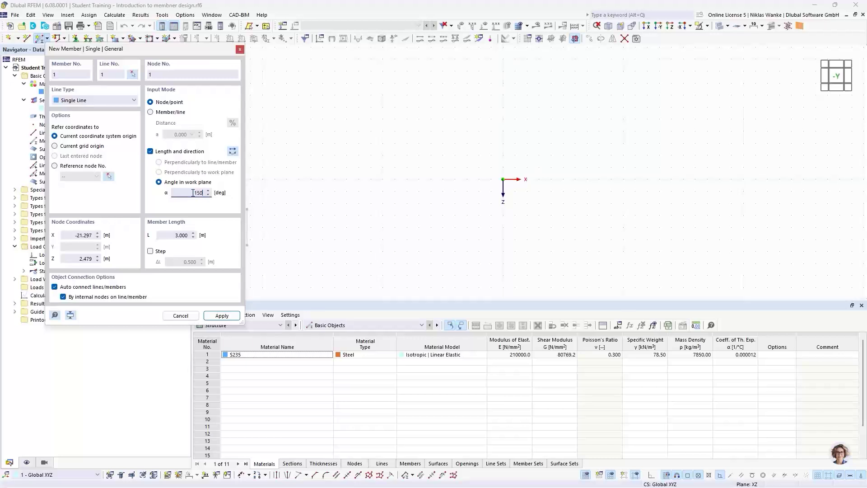
key(Tab)
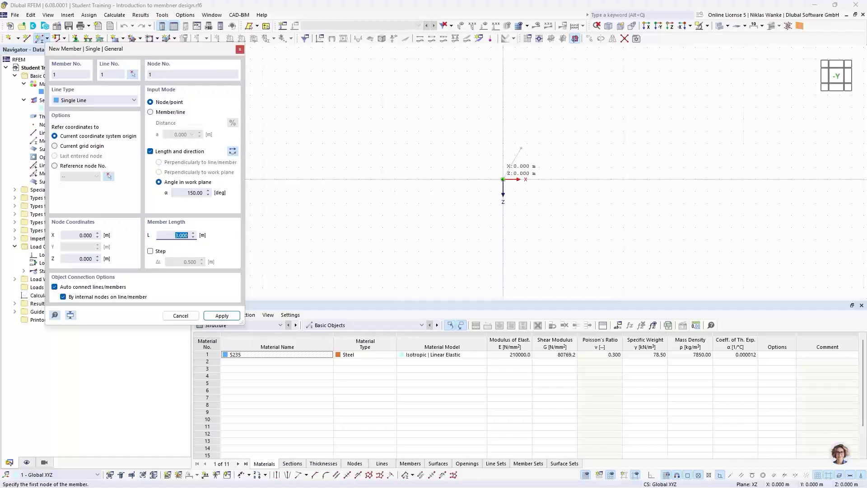
click(503, 179)
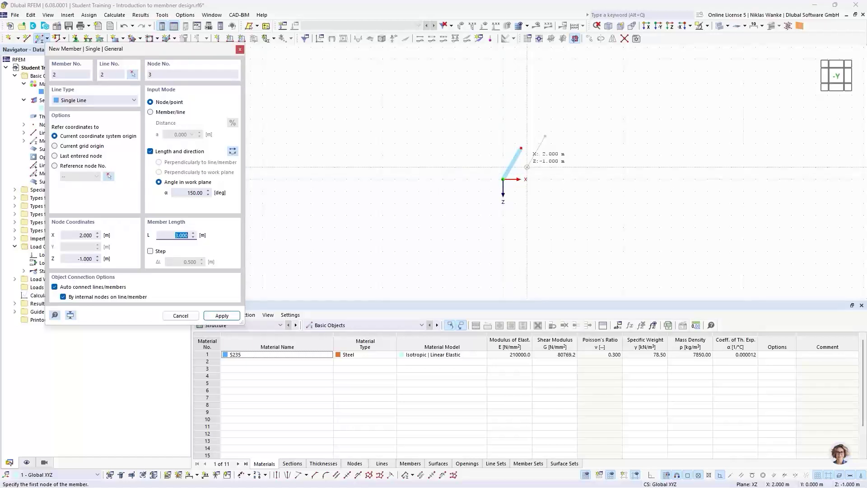
key(Escape)
scroll(522, 169, up, 3)
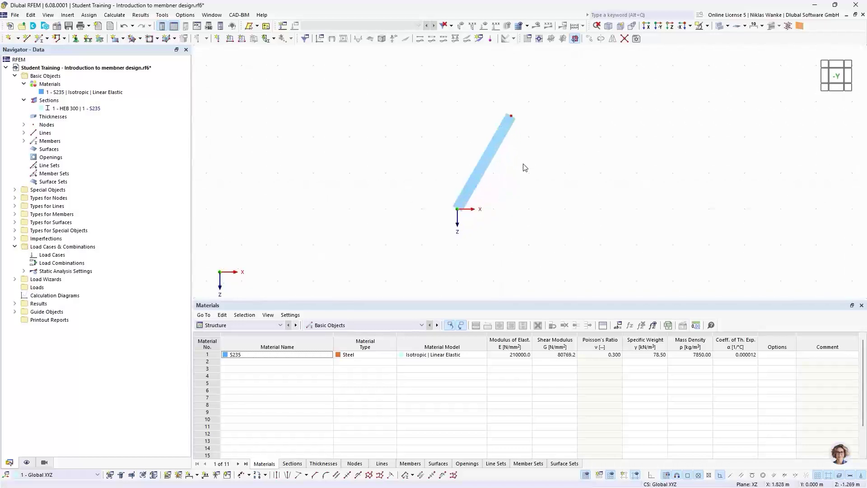
scroll(478, 174, right, 3)
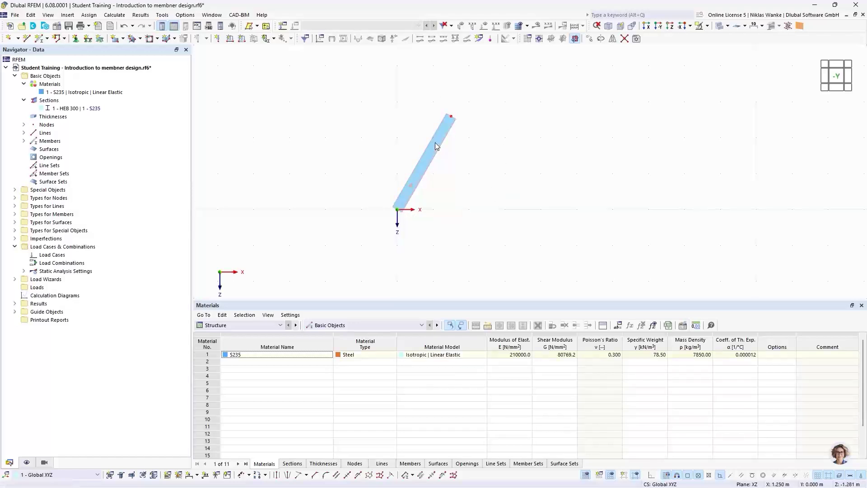
Create one copy of the inclined member rotated by 60° about the Y axis through its upper end node
click(602, 39)
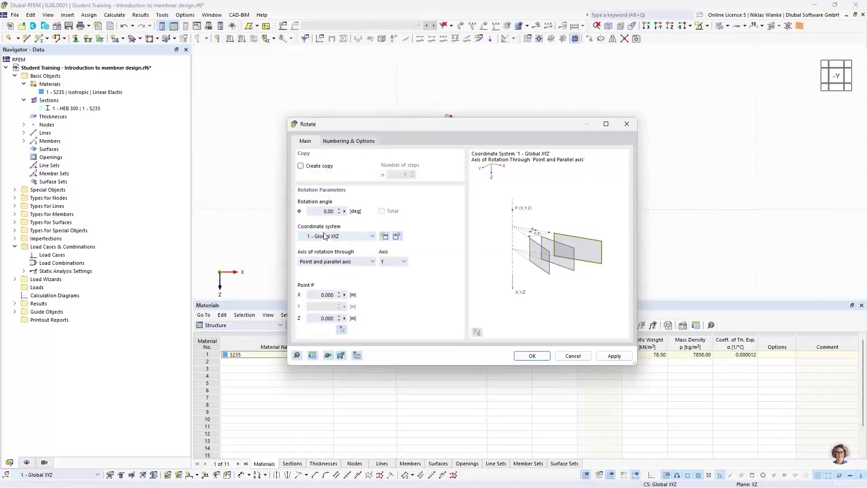
double_click(319, 213)
click(301, 166)
drag(449, 128, 461, 256)
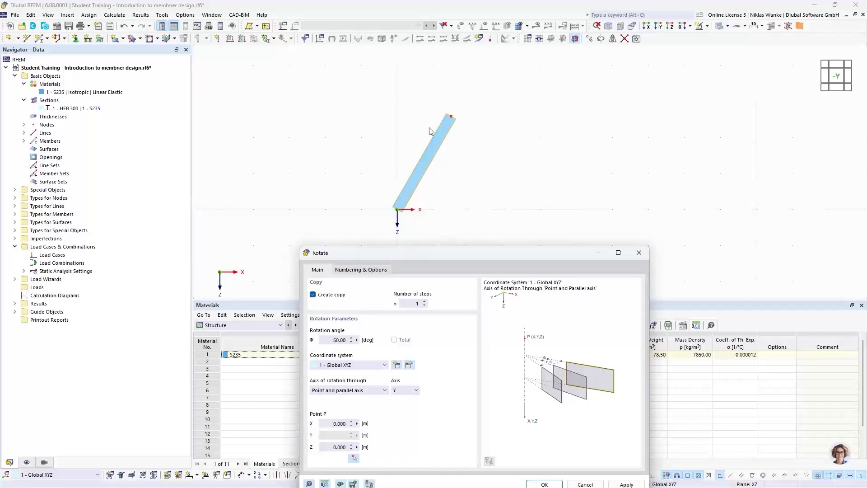
drag(453, 256, 468, 132)
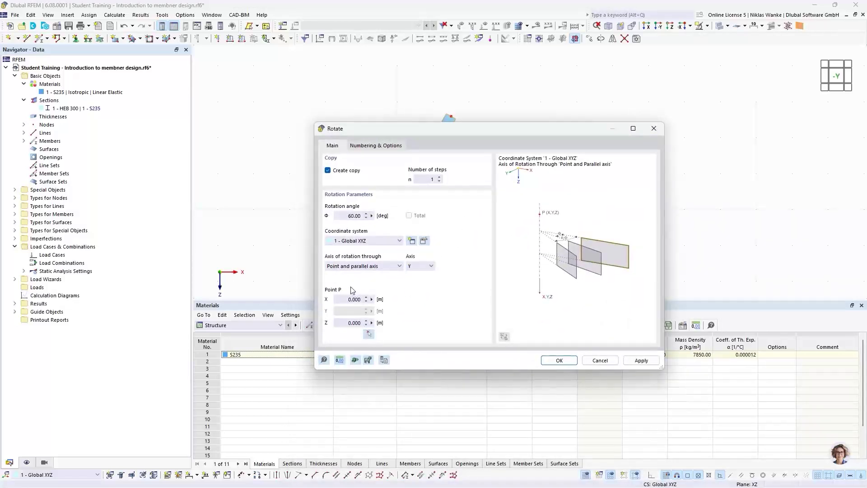
click(369, 334)
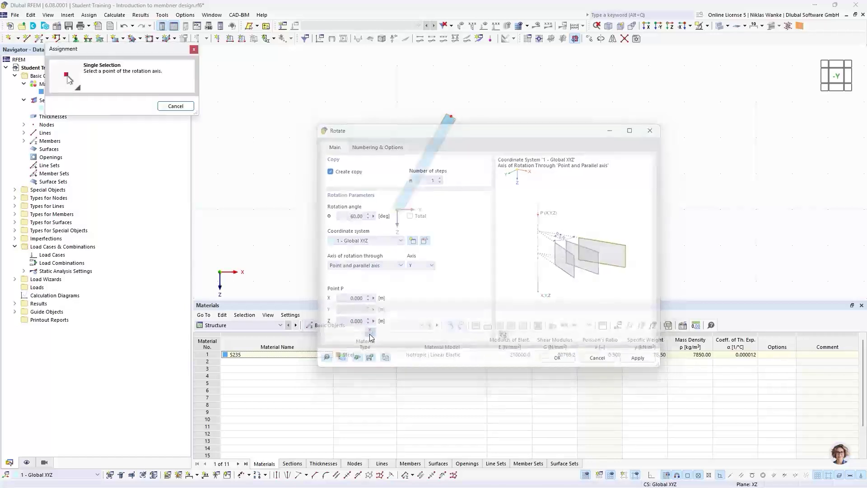
click(450, 117)
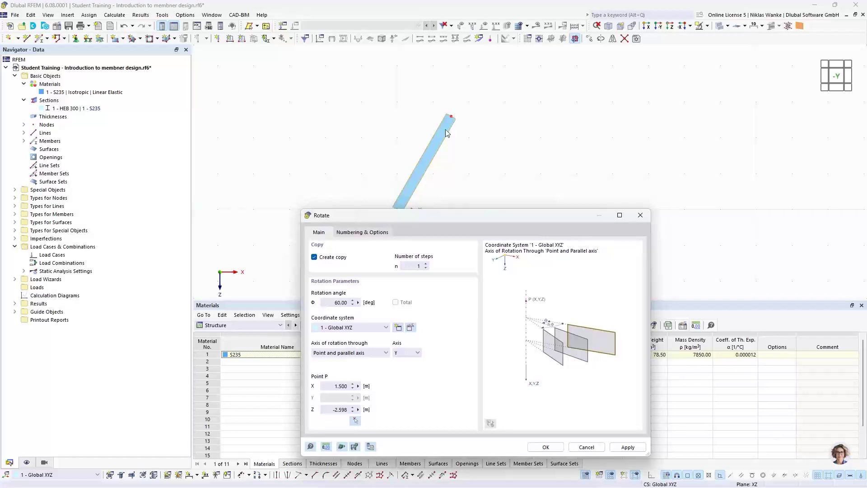
drag(483, 216, 475, 125)
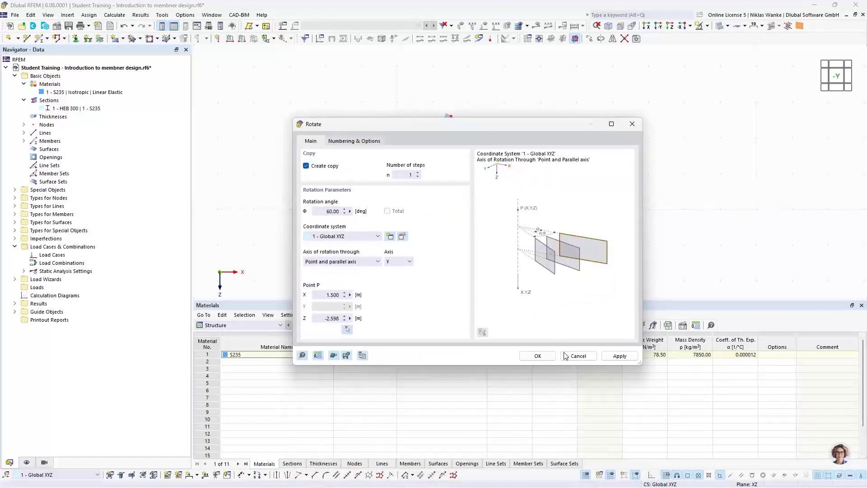
click(538, 356)
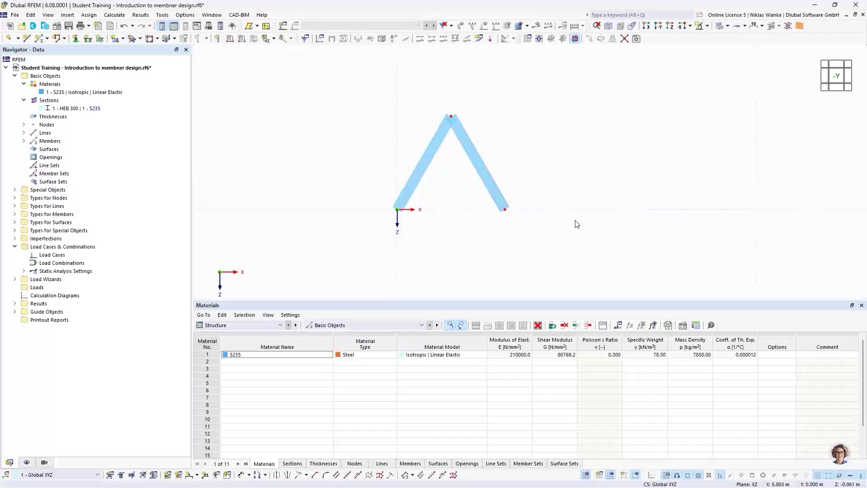
Set up a Move/Copy of both inclined members with copy creation enabled and 2 steps
middle_drag(577, 196, 539, 213)
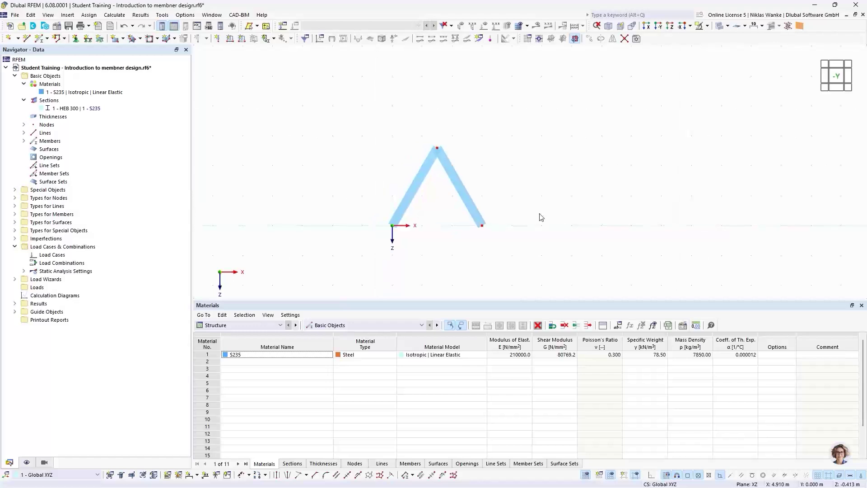
drag(515, 256, 371, 113)
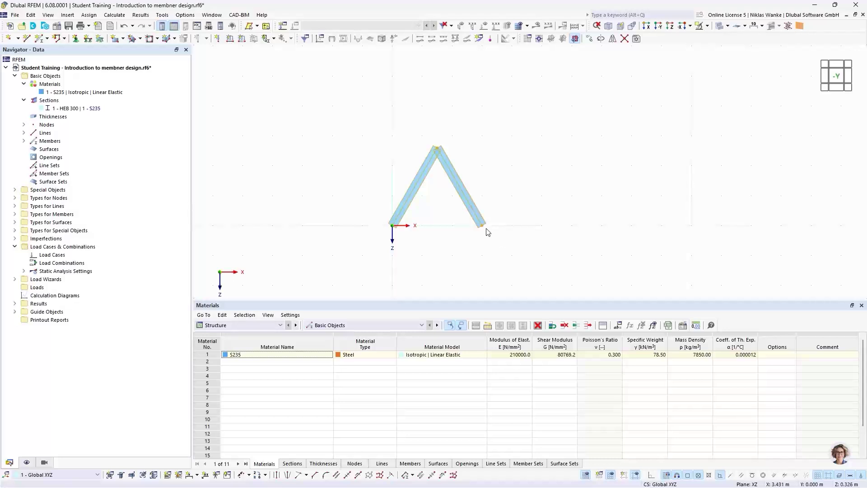
click(589, 39)
drag(406, 129, 405, 251)
click(298, 288)
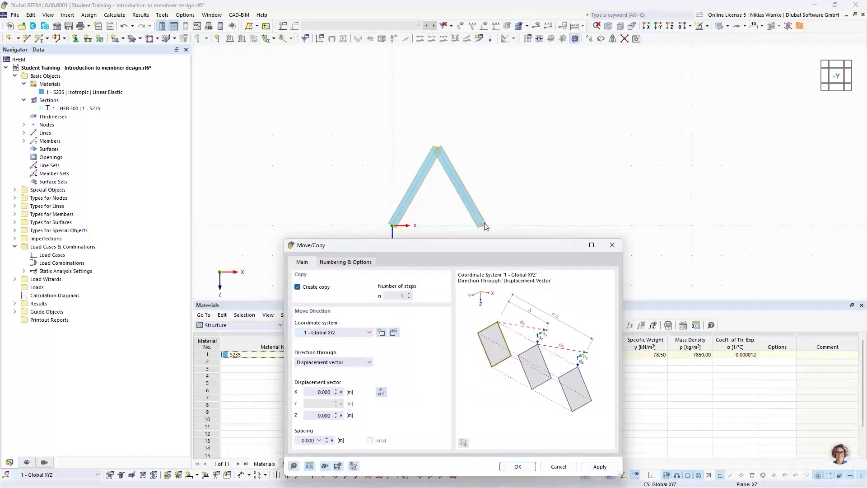
click(409, 294)
drag(514, 248, 544, 132)
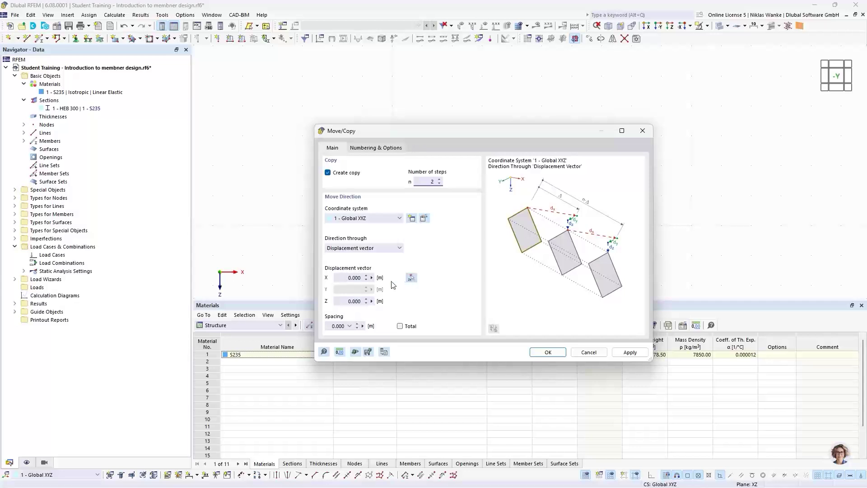
Copy the members along a 3 m X displacement vector picked from the first base node to the second, and clear the selection
drag(341, 277, 367, 277)
drag(387, 131, 495, 253)
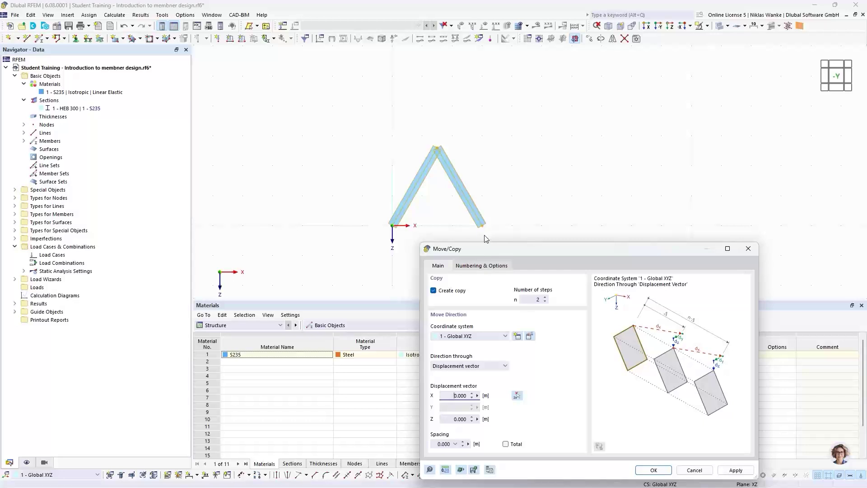
drag(576, 251, 568, 184)
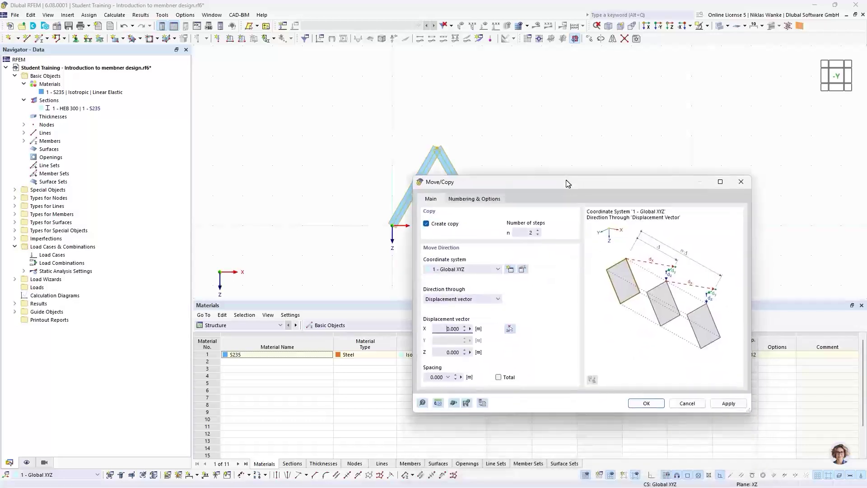
click(509, 329)
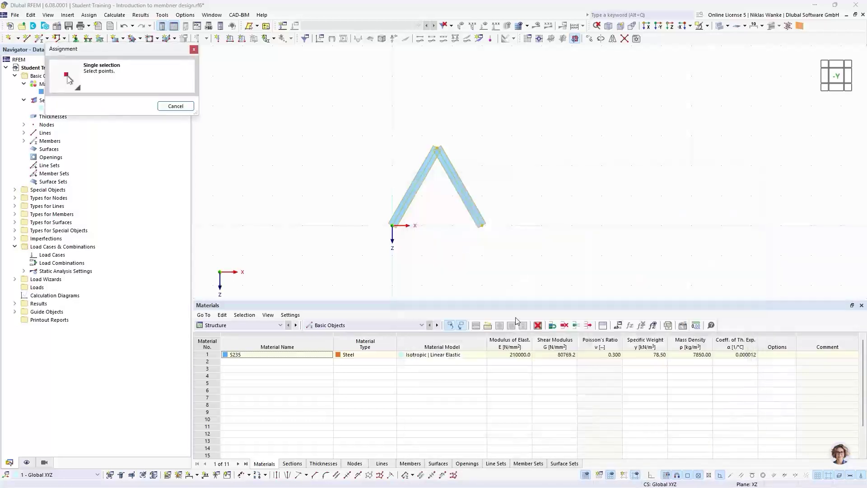
click(392, 225)
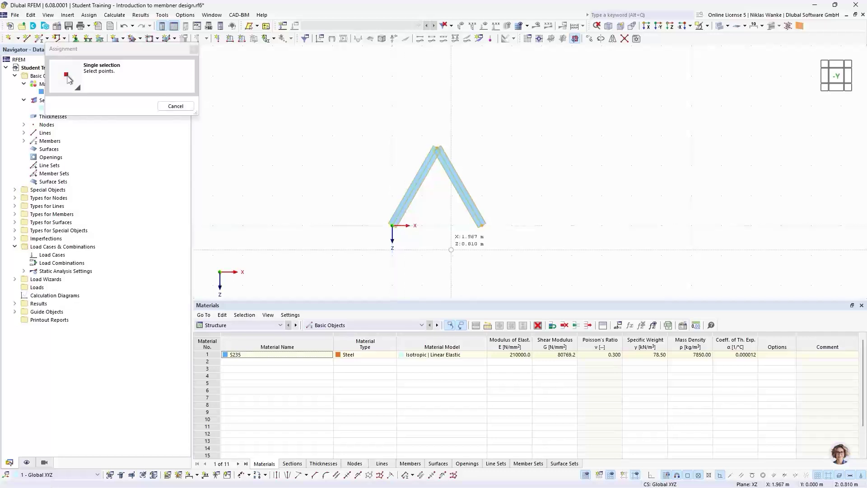
click(482, 224)
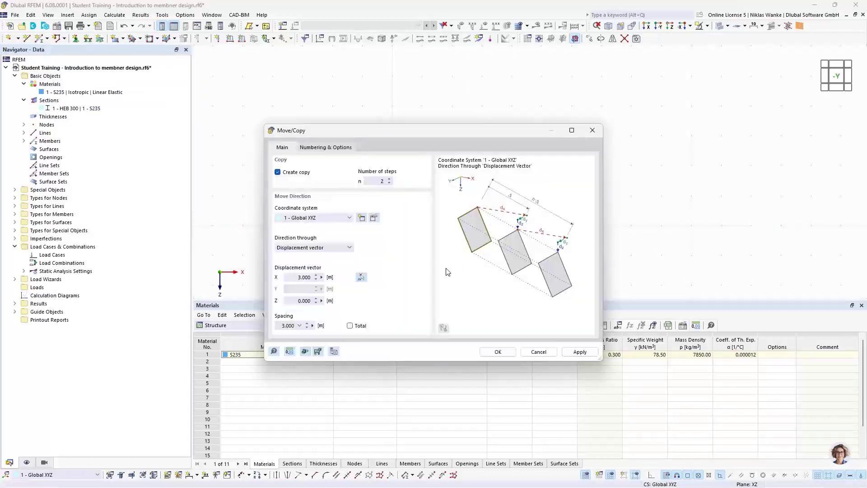
click(295, 277)
drag(295, 278, 326, 277)
click(496, 353)
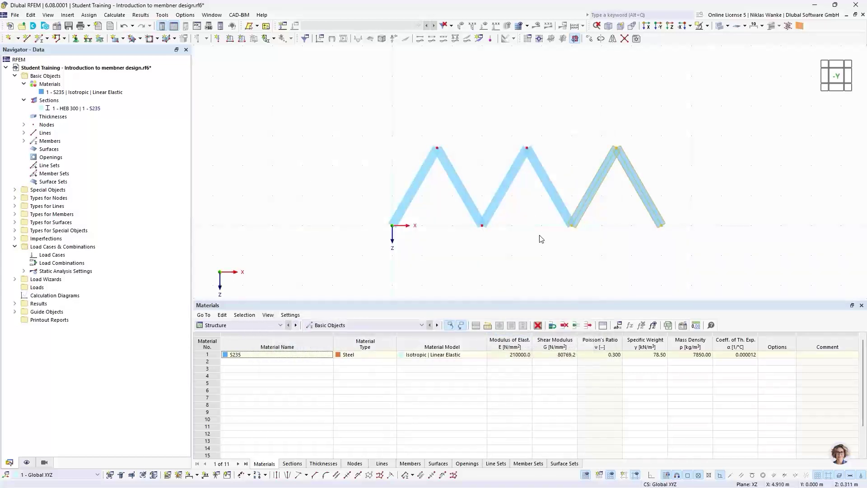
click(542, 239)
Draw the top chord as a Truss (only N) member with section HEB 300 from the first to the last upper node
click(47, 38)
click(59, 51)
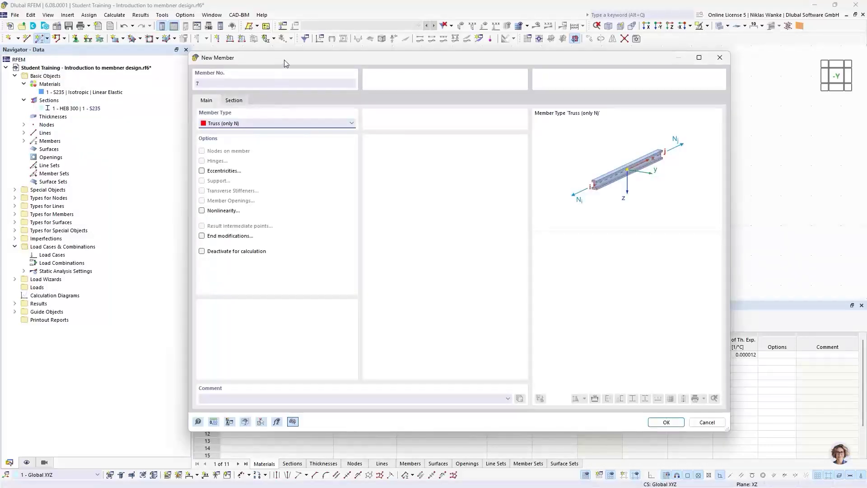
drag(286, 63, 298, 74)
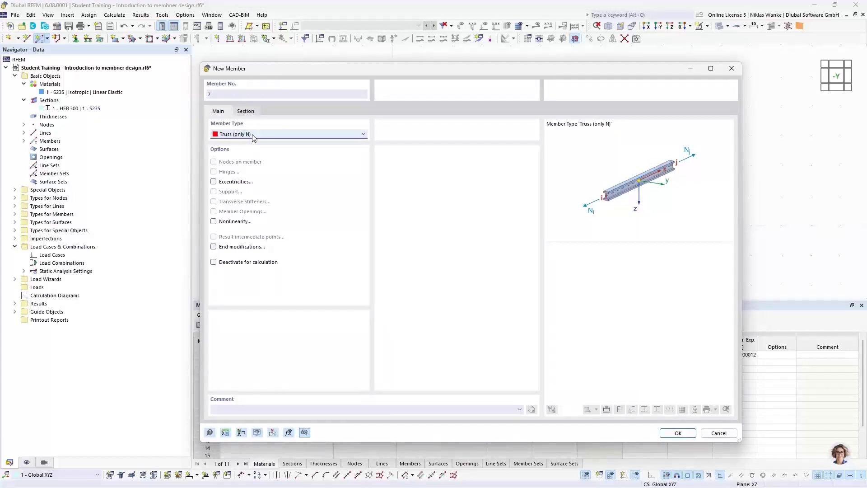
click(247, 112)
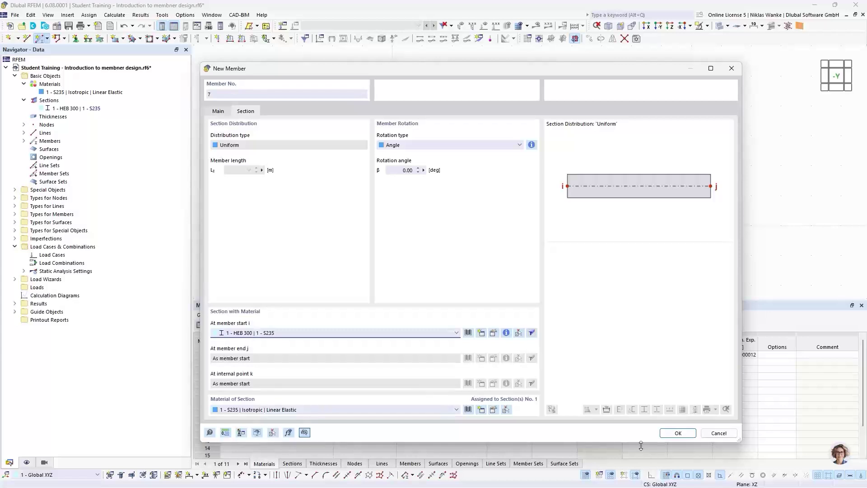
click(679, 434)
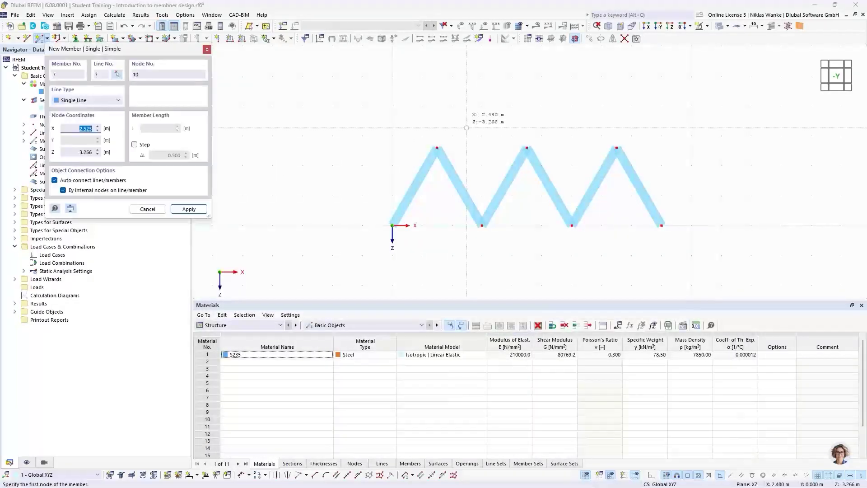
click(437, 148)
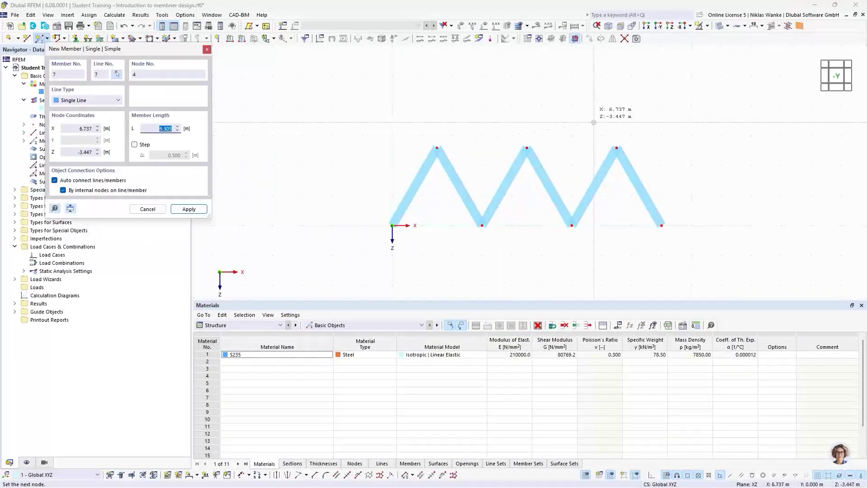
click(617, 148)
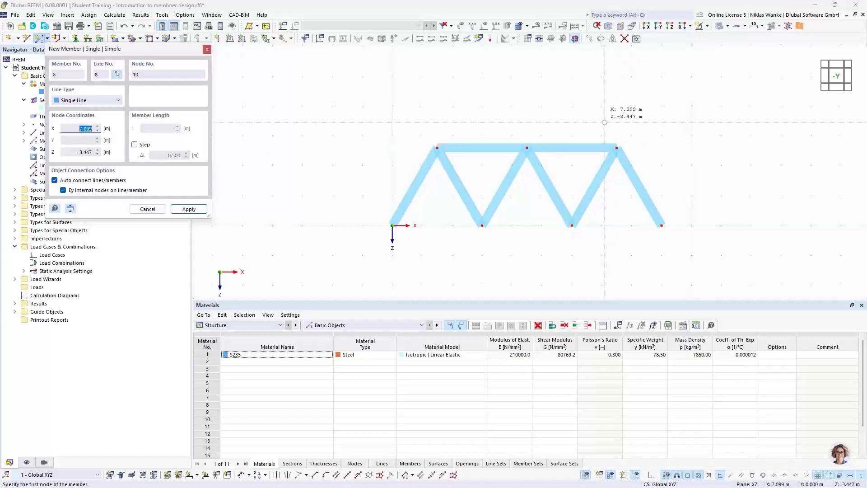
Draw the bottom chord from the origin node to the last lower node and end member input
click(521, 253)
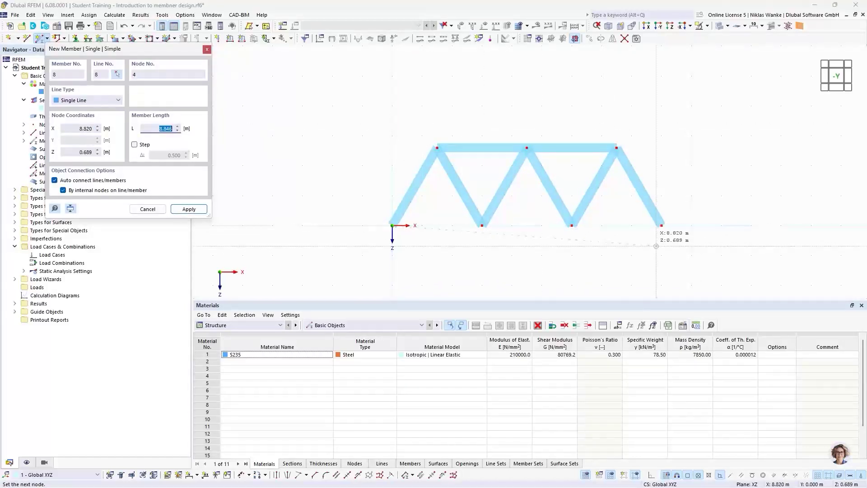
click(667, 206)
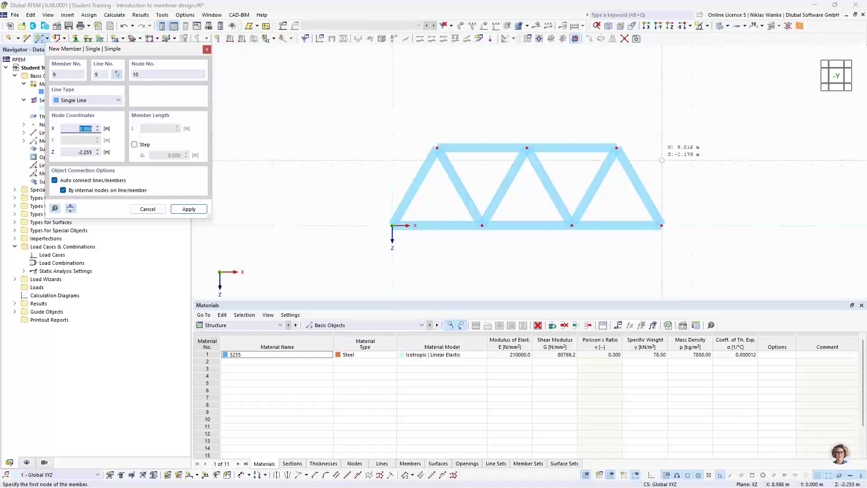
key(Escape)
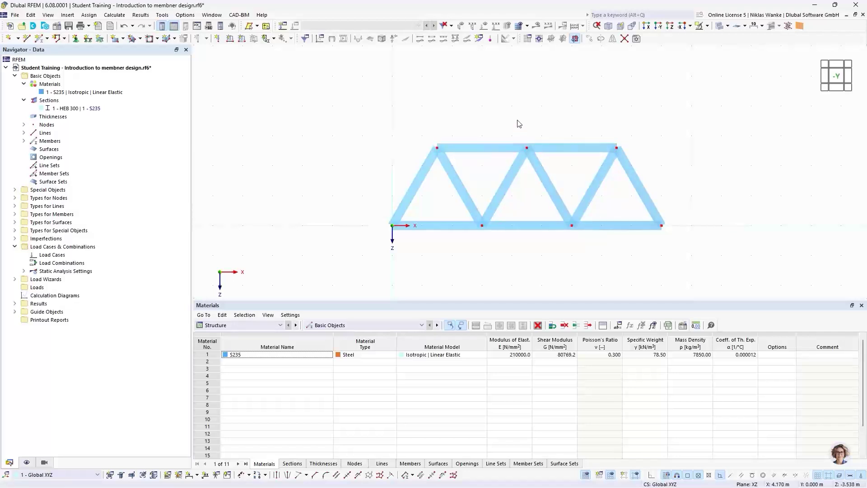
click(625, 40)
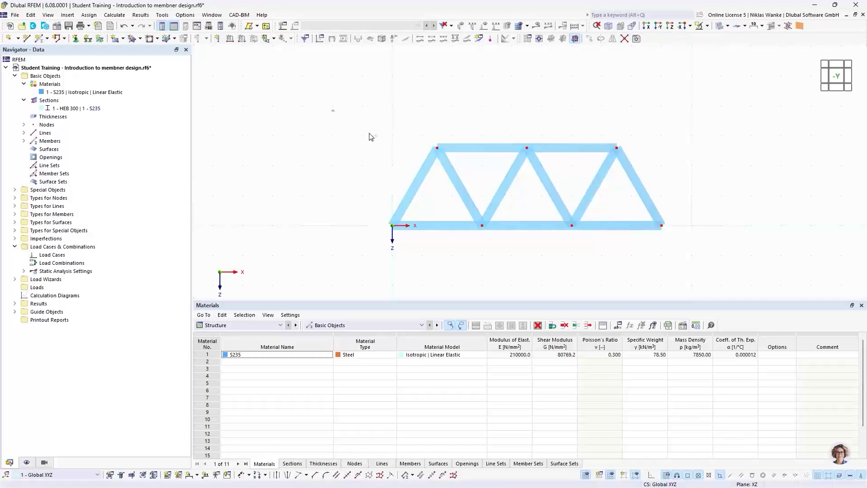
drag(369, 136, 734, 255)
Add a linear length dimension in the second plane to the first inclined member, offset about 0.95 m outside the truss
middle_drag(377, 188, 354, 180)
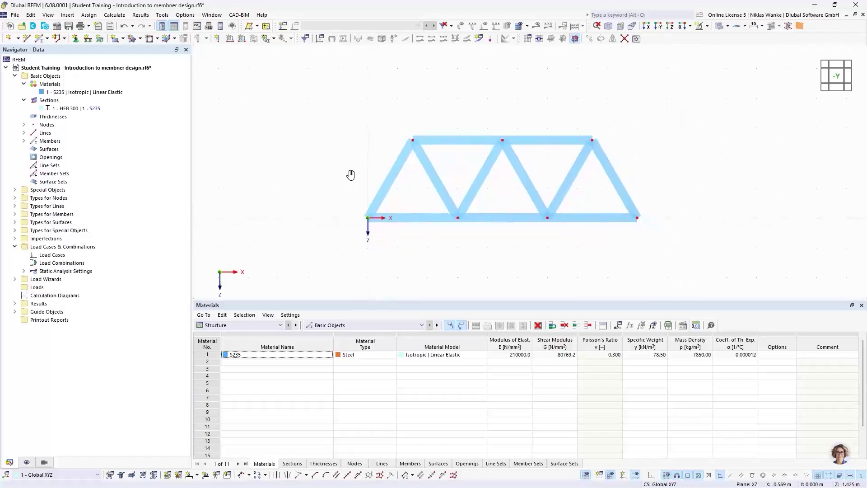
click(197, 475)
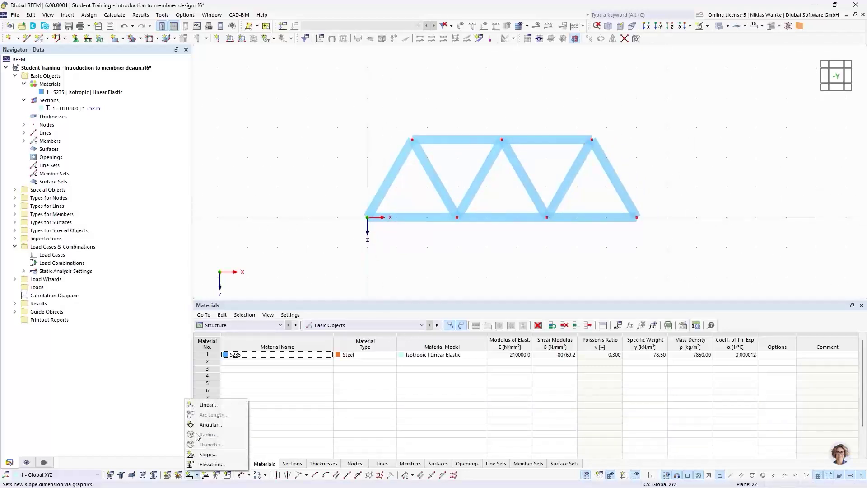
click(206, 406)
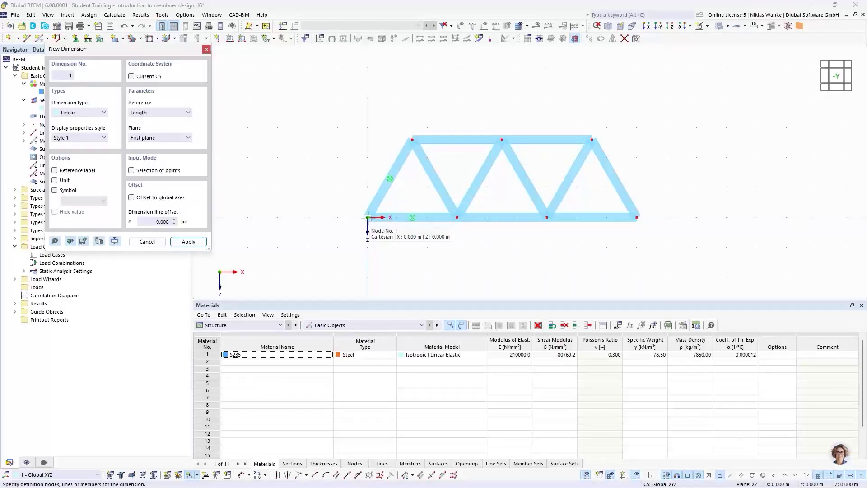
click(383, 190)
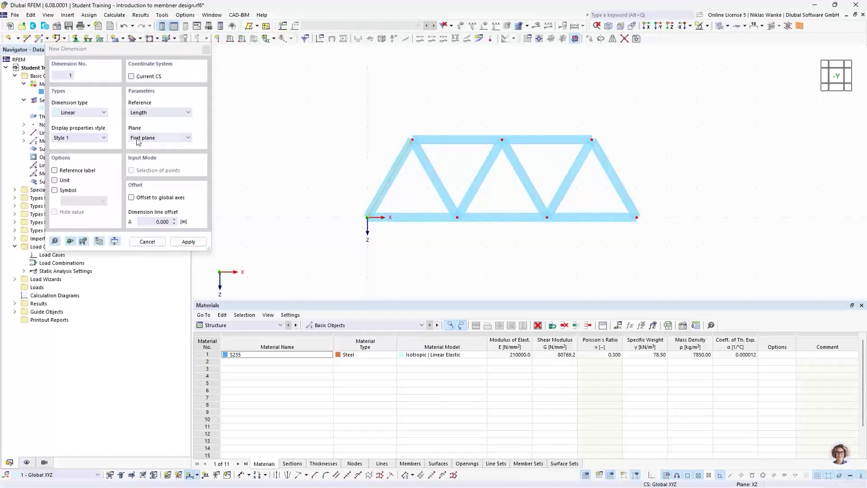
click(150, 138)
click(151, 150)
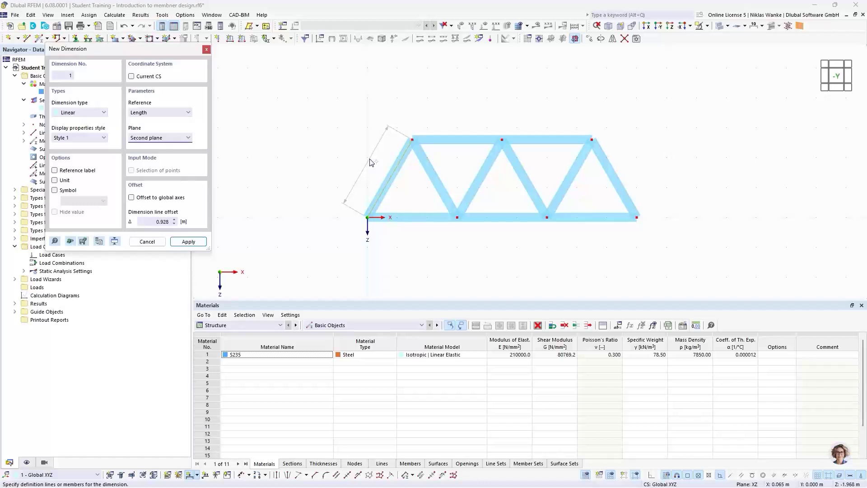
click(367, 168)
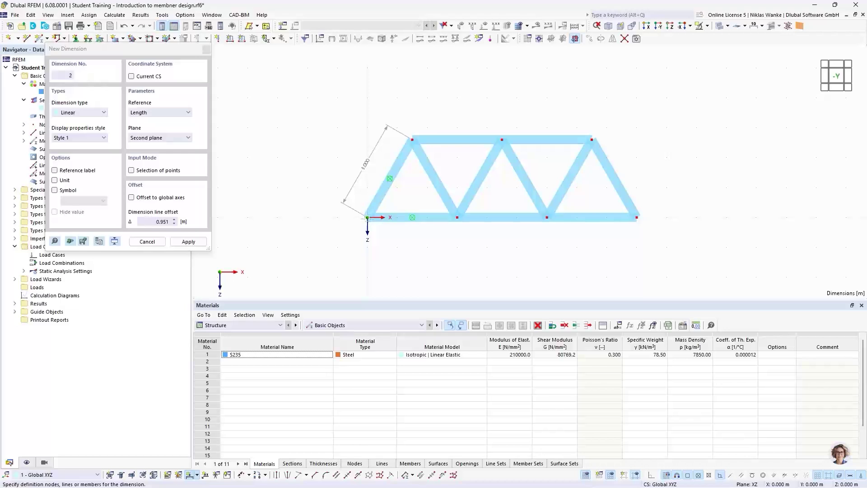
Dimension the three bottom chord bays with a linear dimension chain through all four lower nodes, offset about 0.9 m below the chord
click(368, 217)
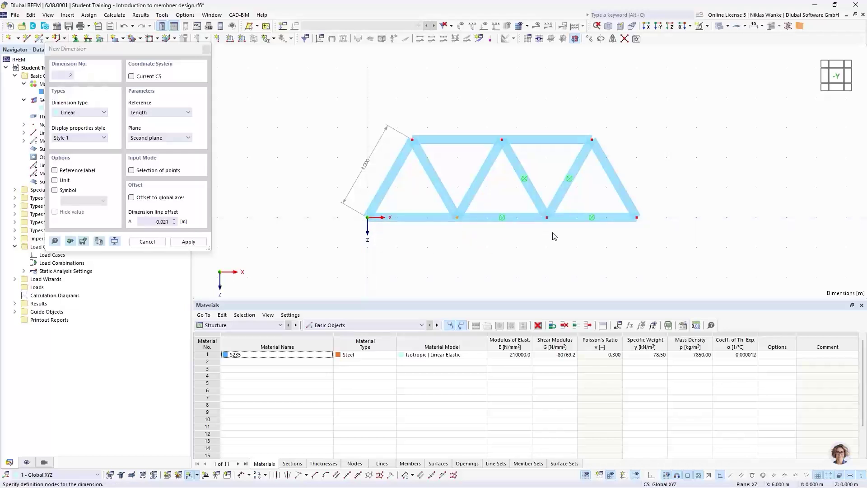
click(546, 217)
click(637, 218)
click(590, 245)
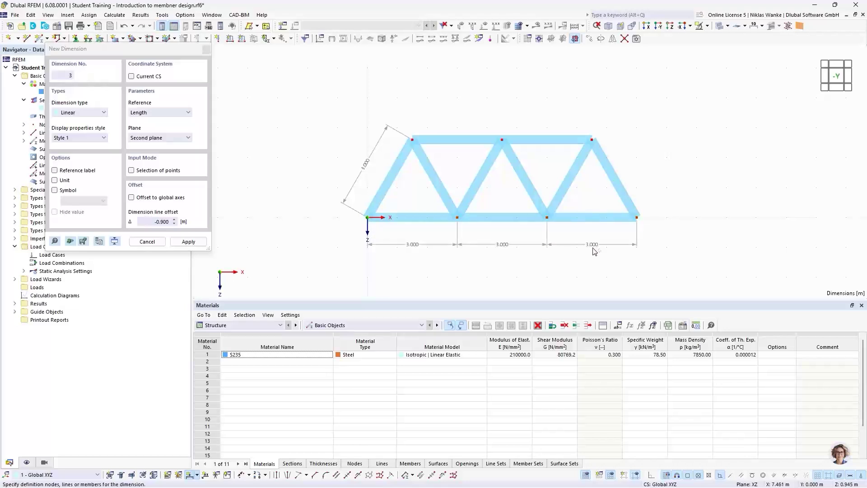
key(Escape)
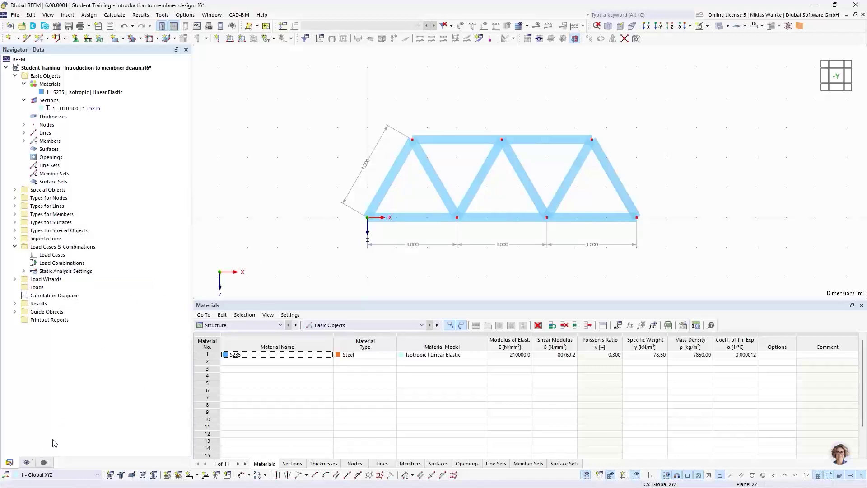
Hide the Global Coordinate System X, Y, Z (in zero point) in the model display
click(28, 461)
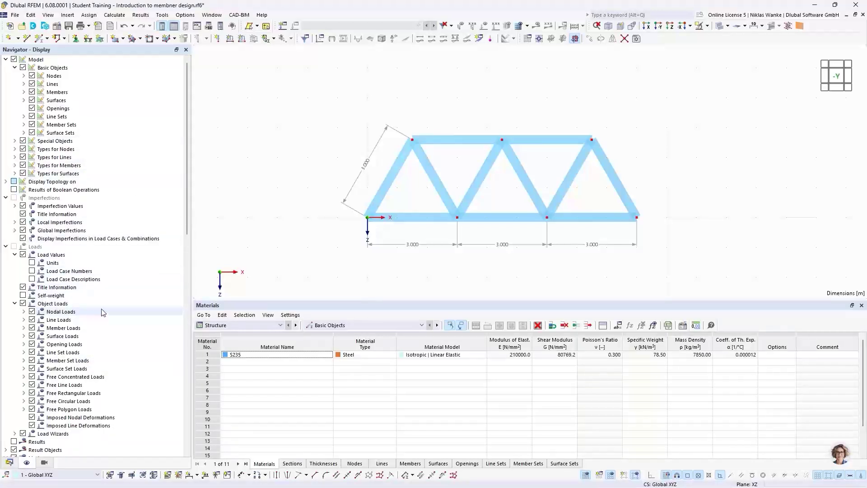
mouse_move(186, 169)
mouse_down()
mouse_move(187, 184)
mouse_move(187, 170)
mouse_up()
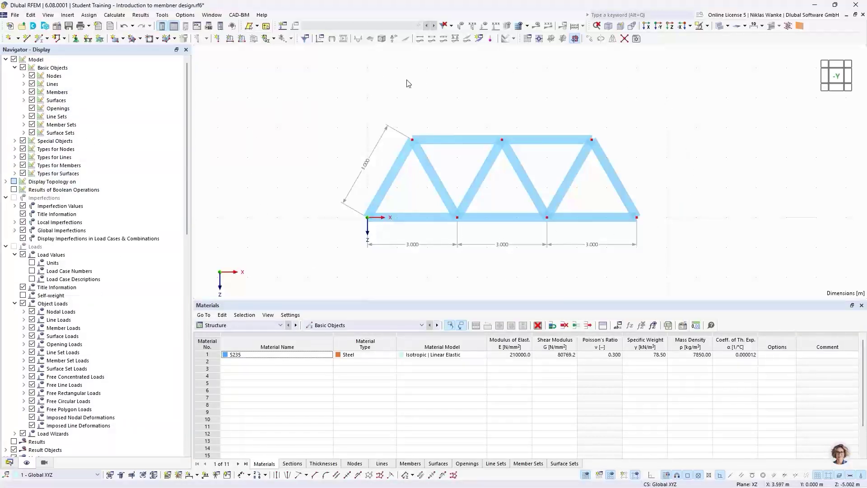
scroll(86, 289, down, 10)
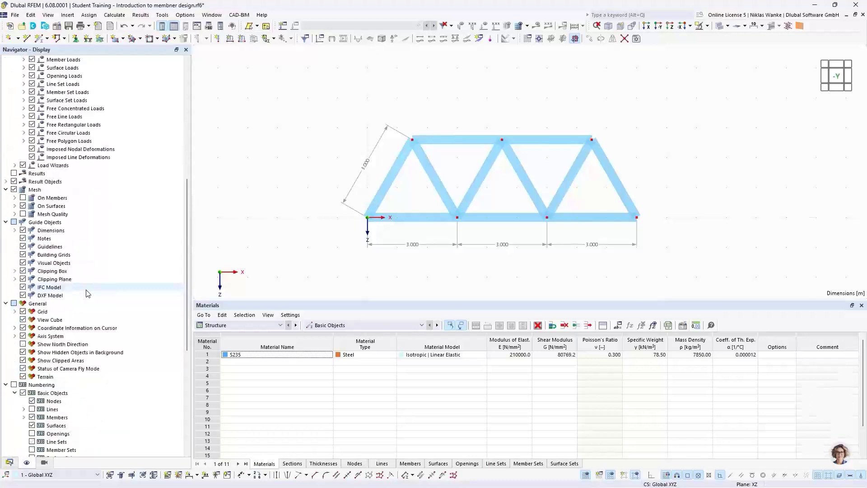
scroll(88, 294, down, 4)
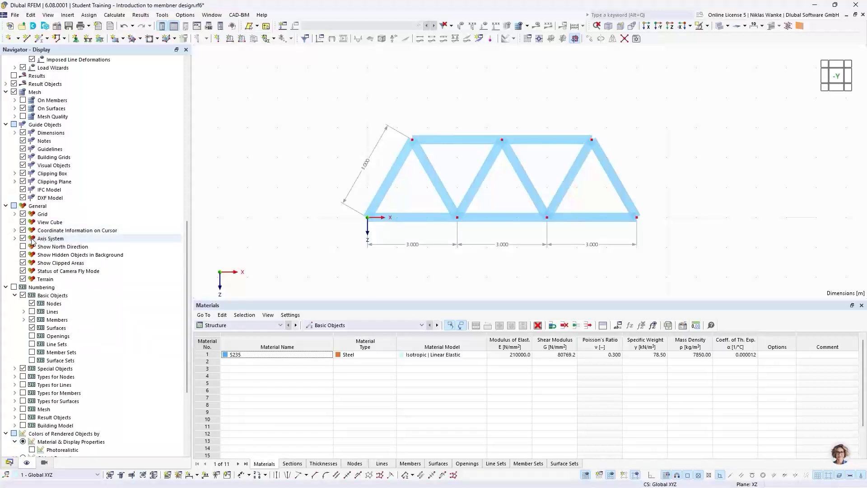
click(15, 239)
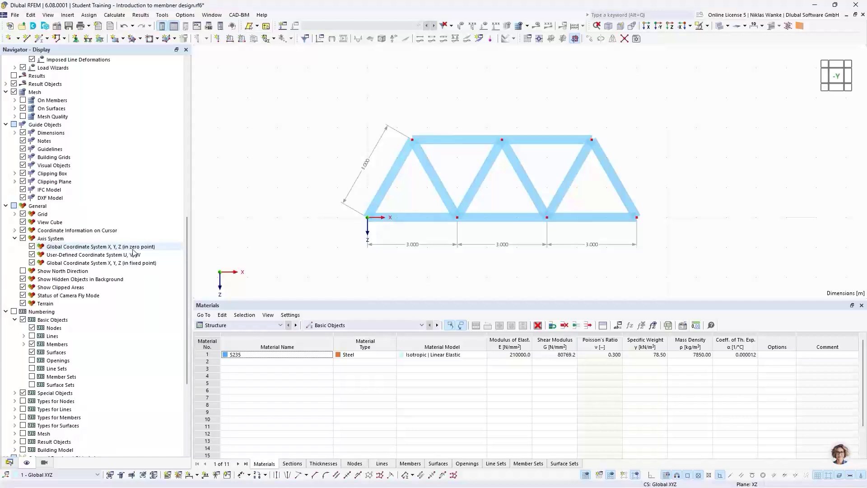
click(32, 246)
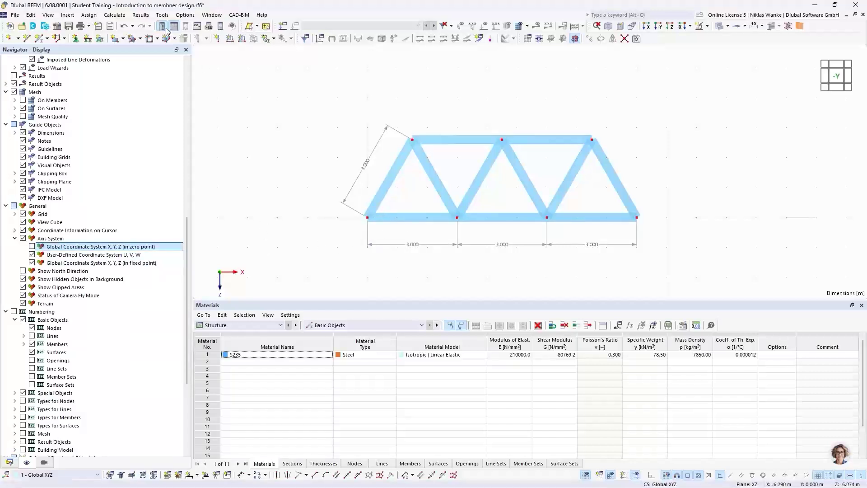
Review the definition of the Gelenkig nodal support and assign it to the first and last lower nodes of the truss
click(76, 39)
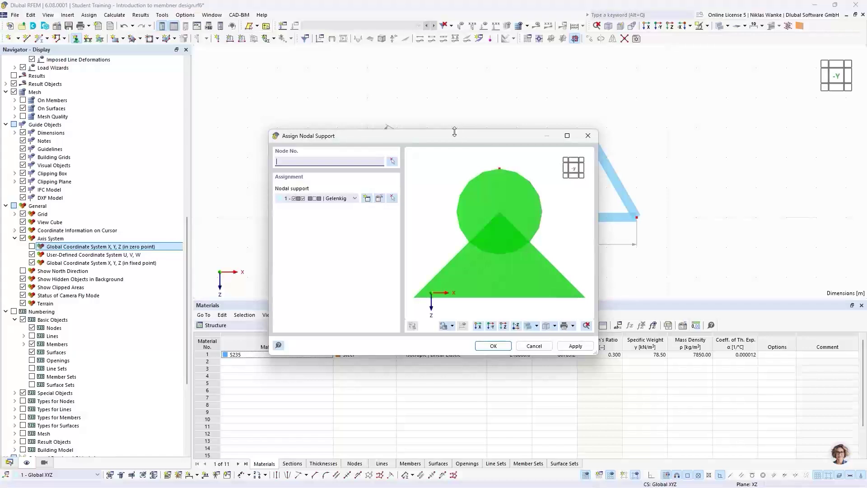
click(347, 199)
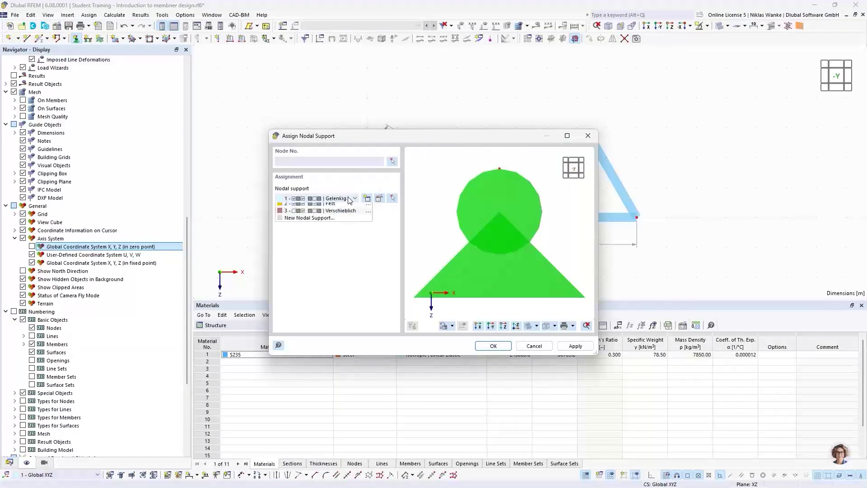
click(345, 199)
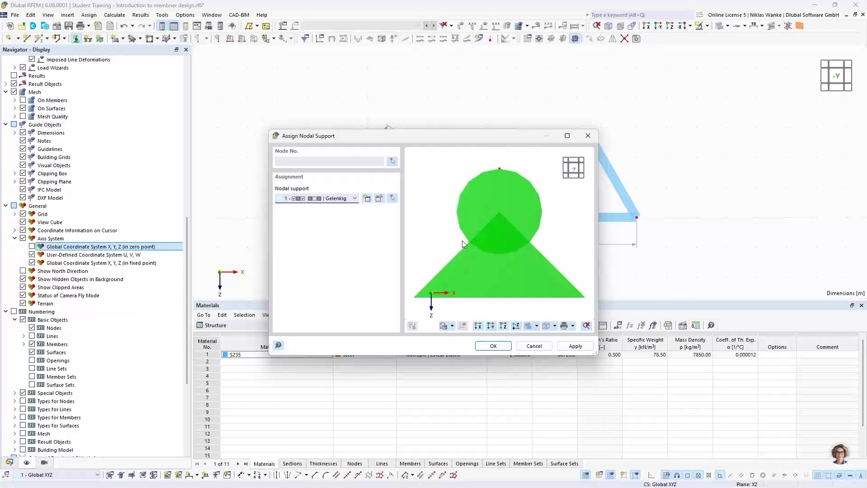
click(379, 199)
click(380, 200)
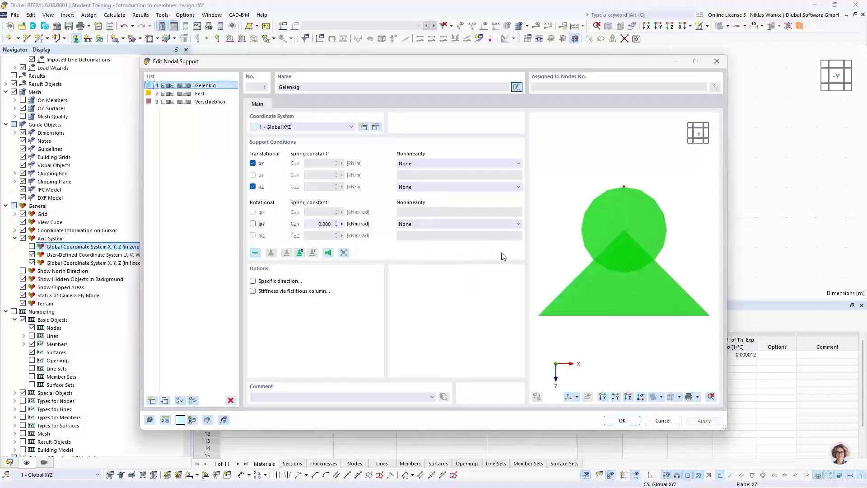
click(621, 421)
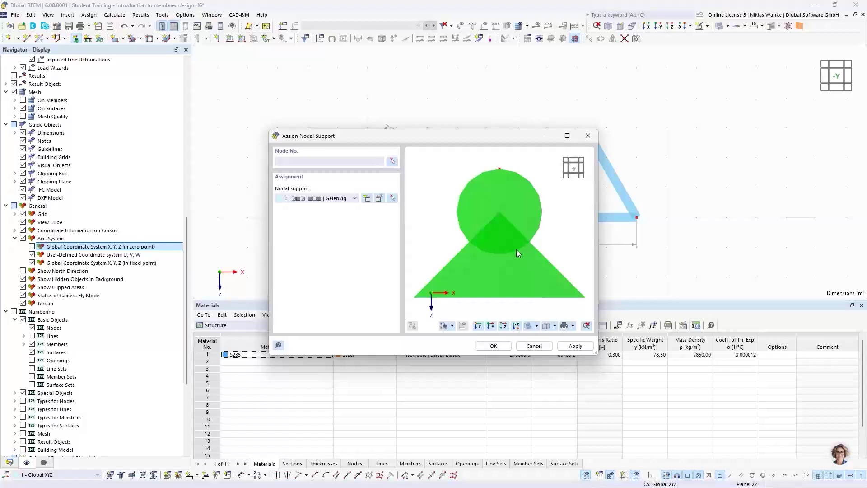
click(499, 346)
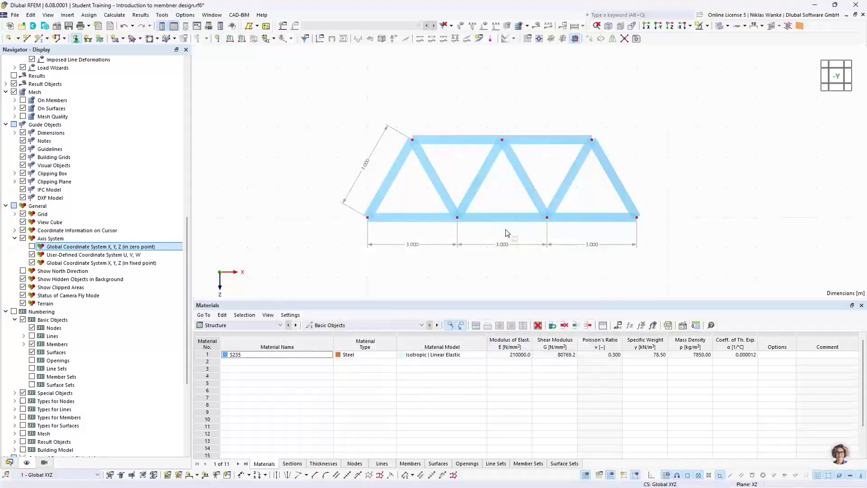
click(368, 218)
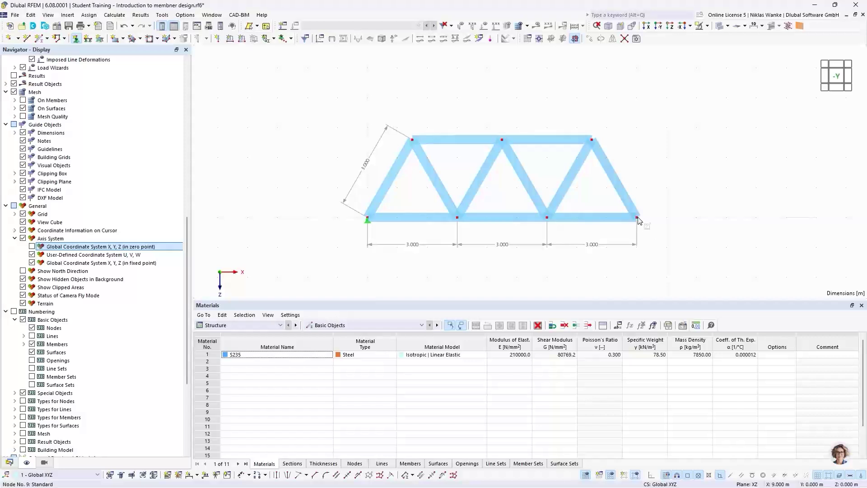
click(637, 217)
key(Escape)
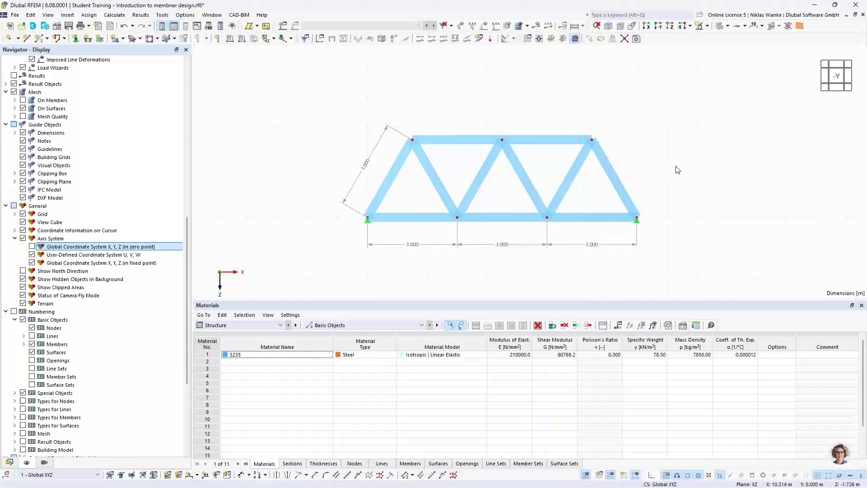
Enlarge the displayed graphic size of the nodal support symbols
right_click(642, 225)
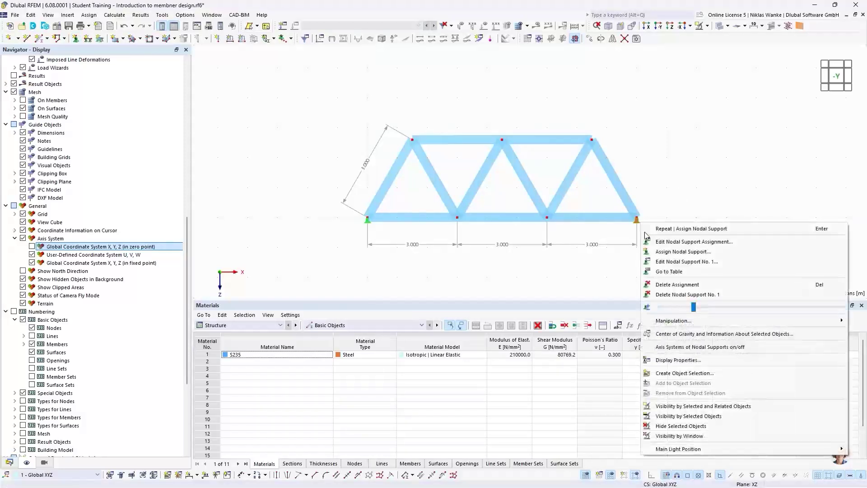
drag(694, 311, 730, 314)
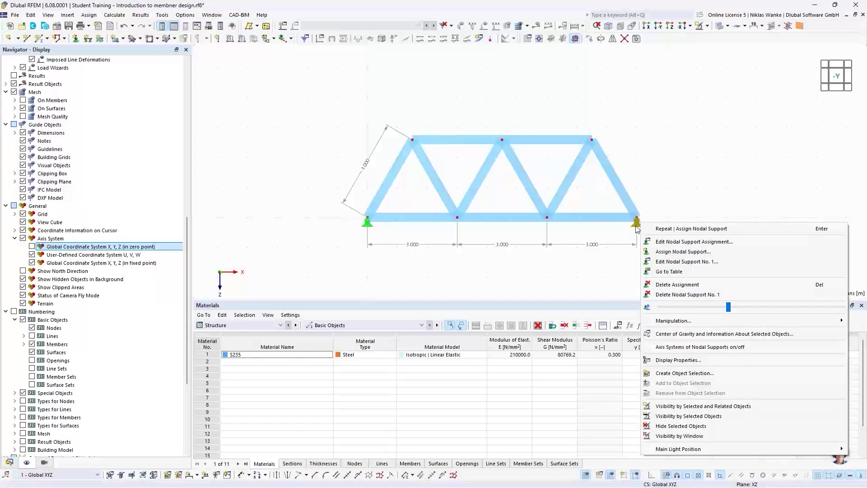
drag(729, 307, 789, 309)
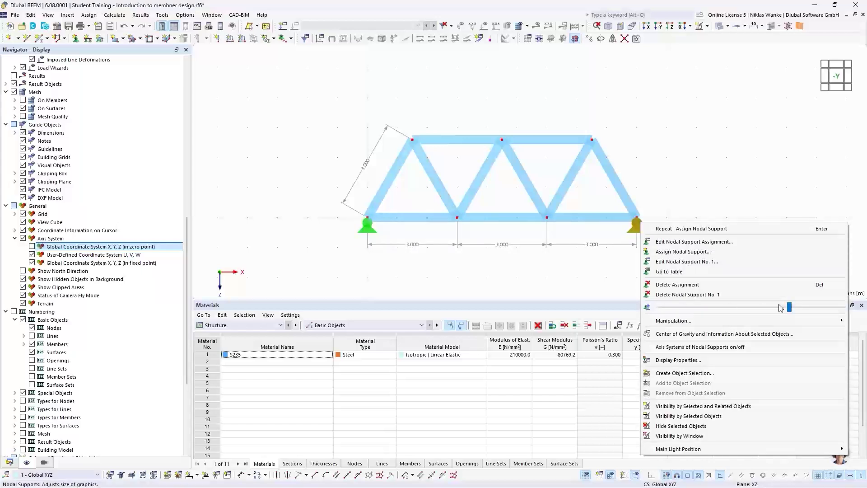
mouse_move(790, 307)
mouse_down()
mouse_move(700, 310)
mouse_move(787, 312)
mouse_up()
click(662, 176)
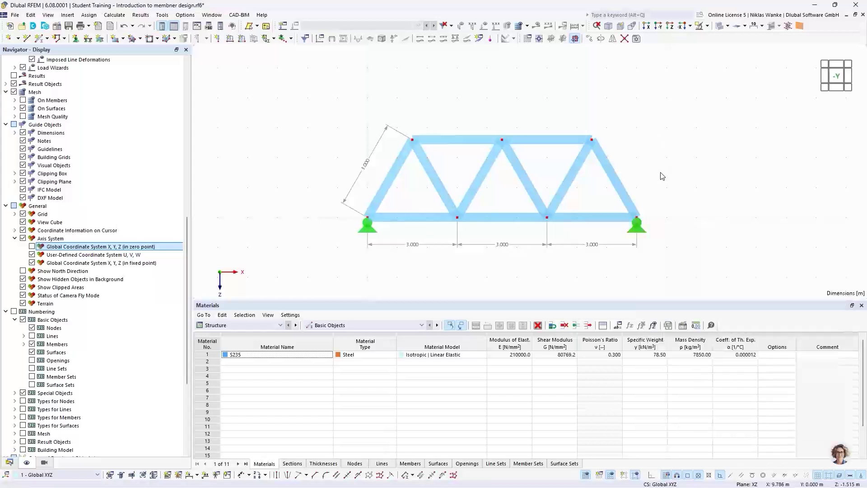
Assign a new nodal support to the last lower node with uX released and only uZ fixed
double_click(642, 234)
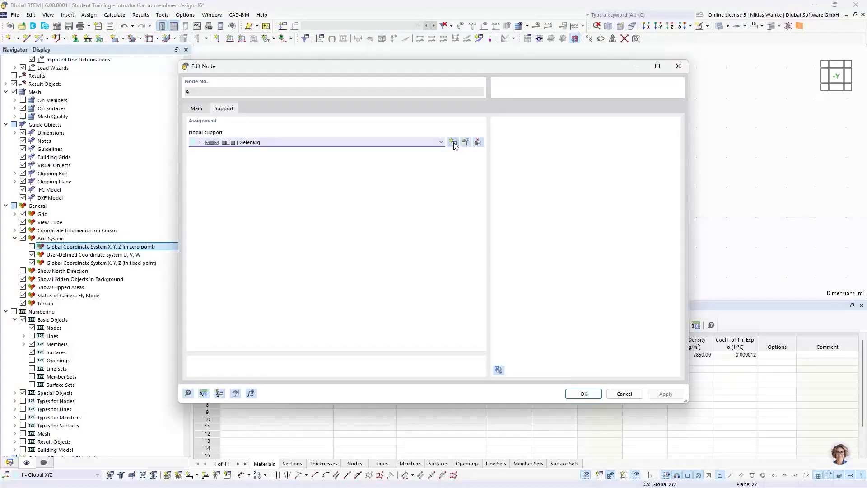
click(438, 143)
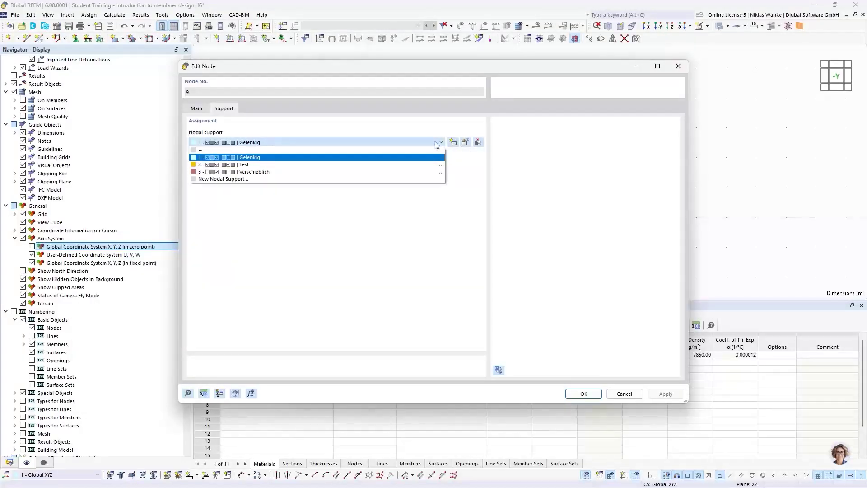
click(437, 142)
click(454, 144)
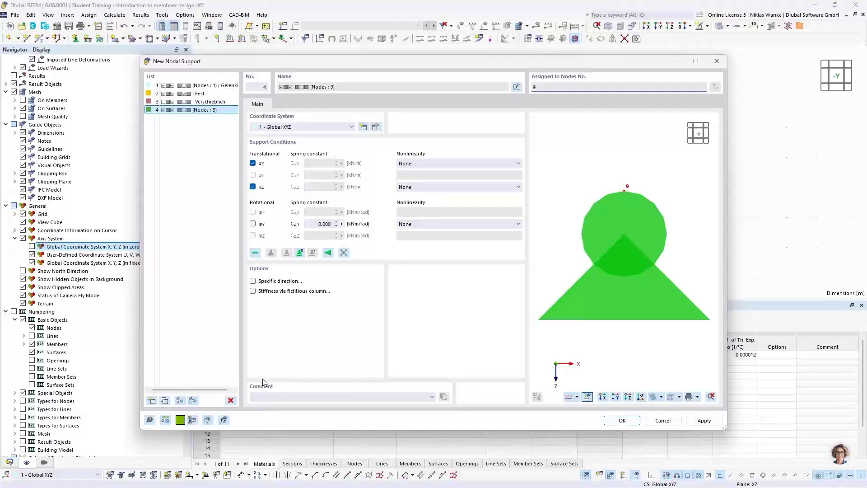
drag(371, 60, 409, 44)
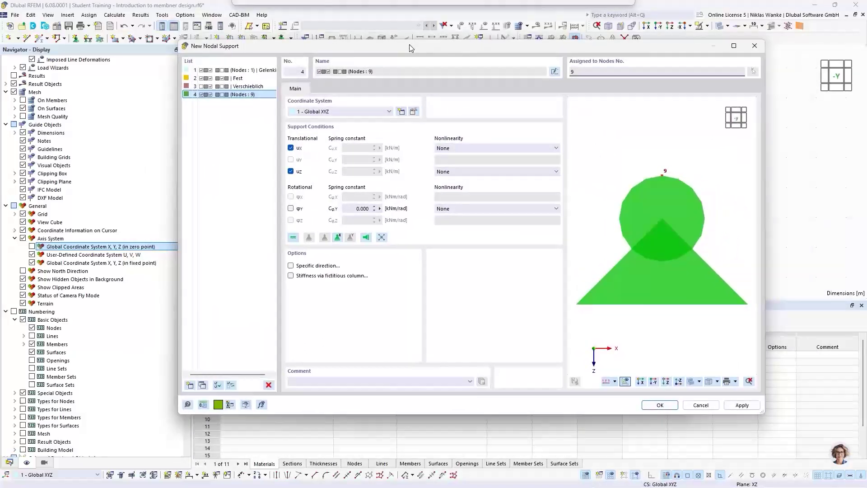
click(290, 149)
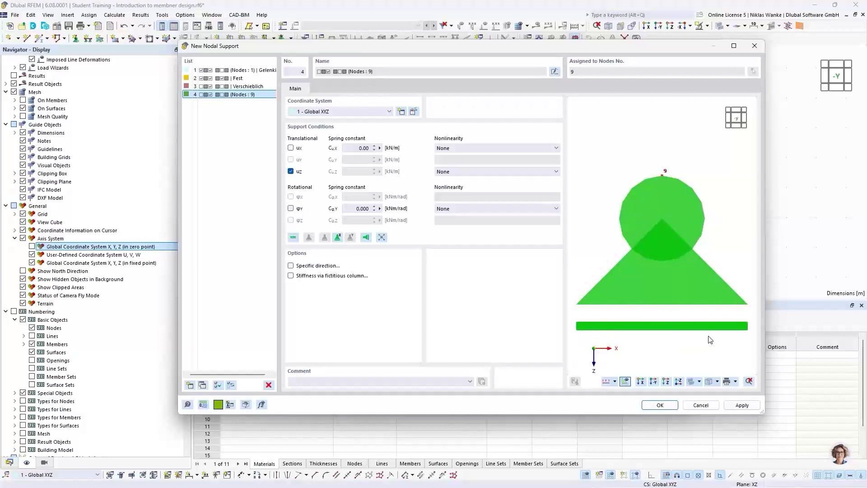
ctrl+middle_drag(656, 312, 655, 276)
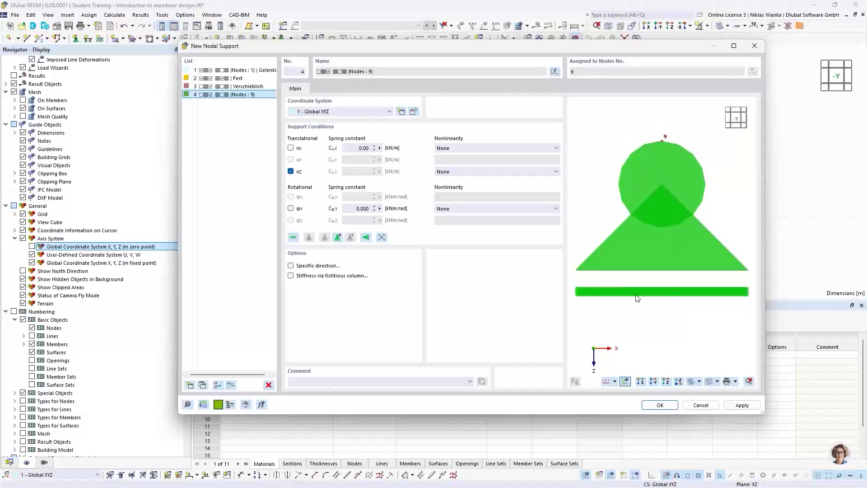
click(660, 406)
click(581, 393)
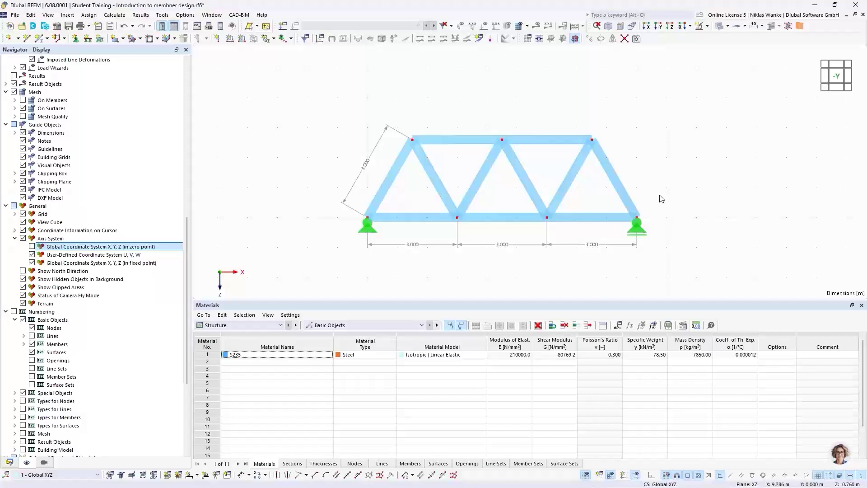
scroll(648, 212, down, 3)
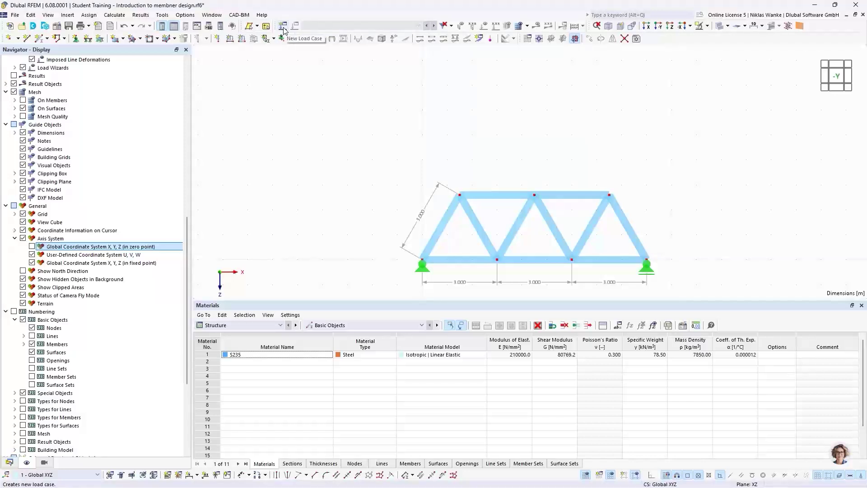
Create a new static analysis load case named Design Loads
click(10, 462)
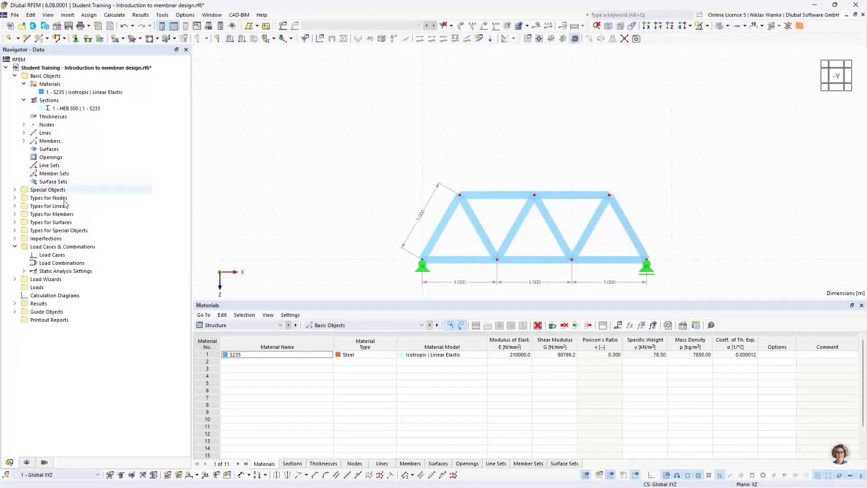
right_click(56, 256)
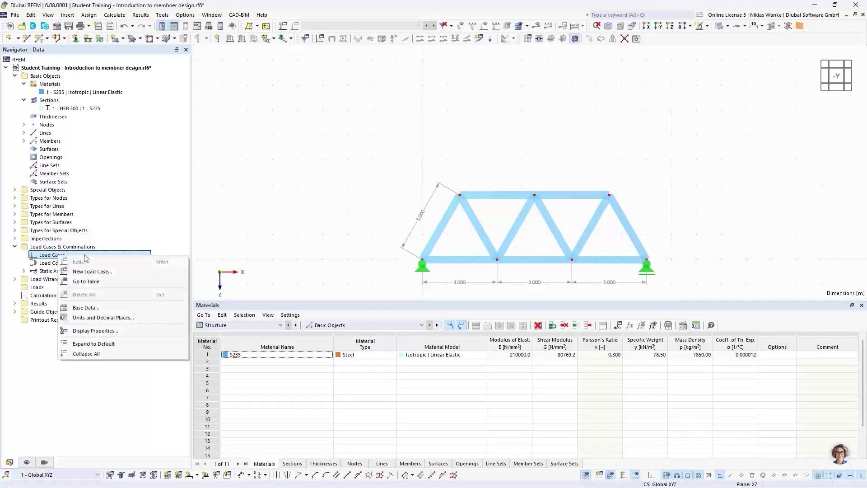
click(112, 272)
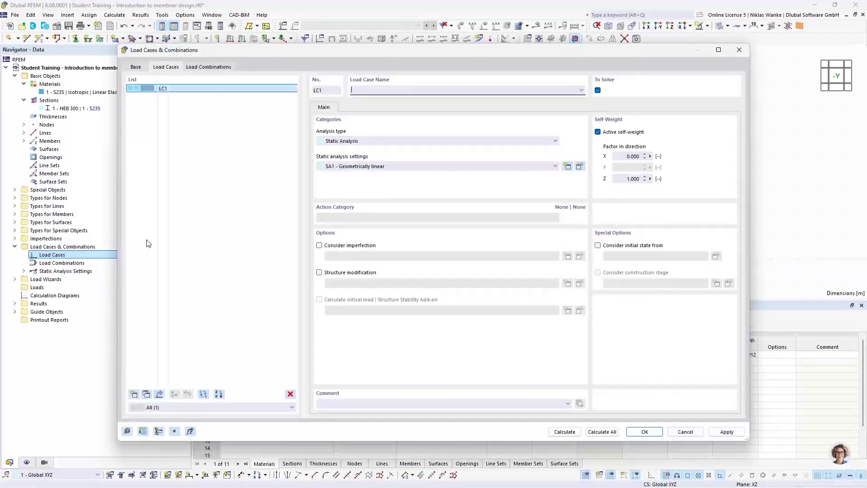
click(221, 121)
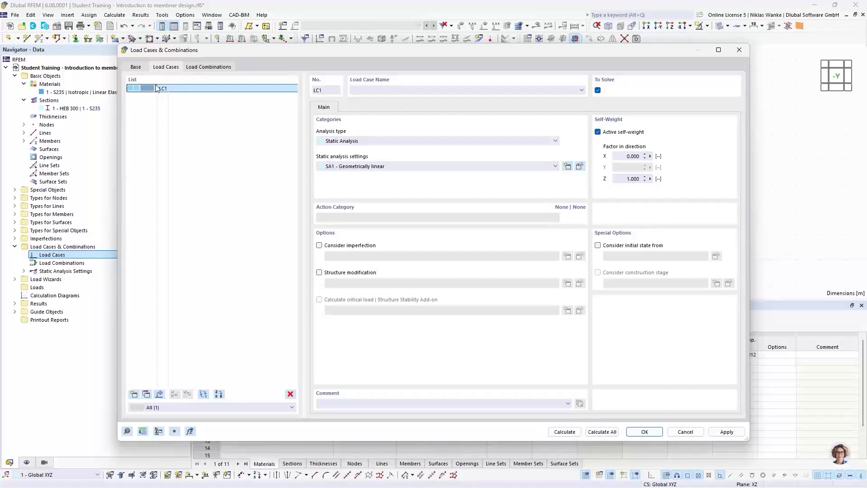
drag(162, 54, 159, 57)
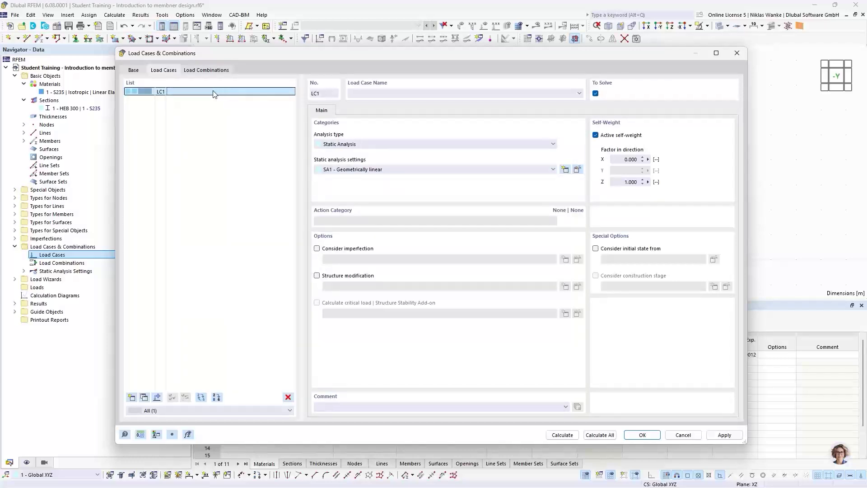
click(386, 93)
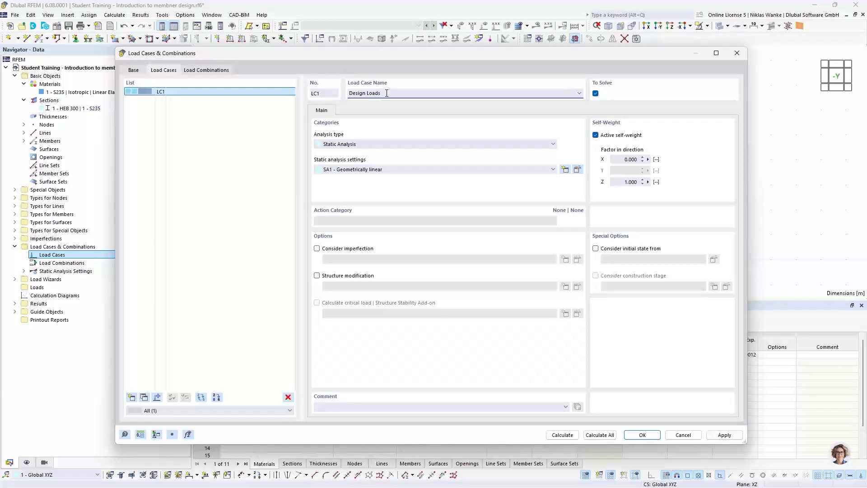
Deactivate the self-weight of the Design Loads load case and save the load case
drag(413, 55, 499, 61)
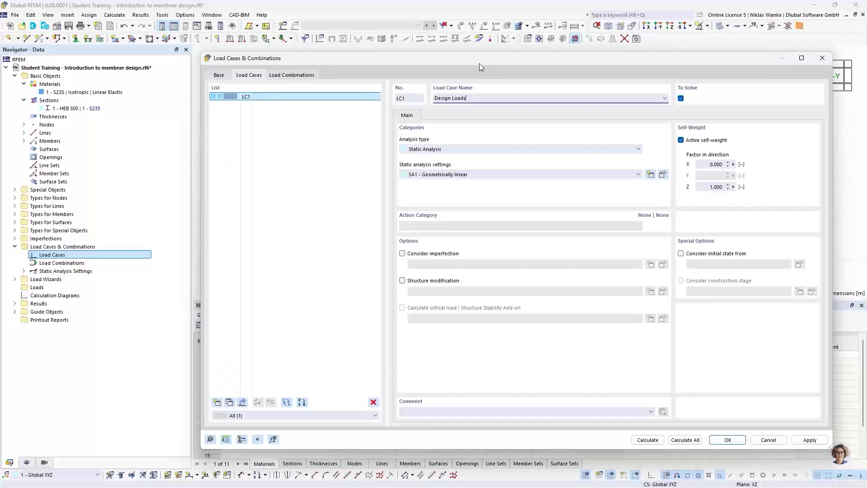
mouse_move(479, 63)
mouse_down()
mouse_move(478, 72)
mouse_move(478, 60)
mouse_up()
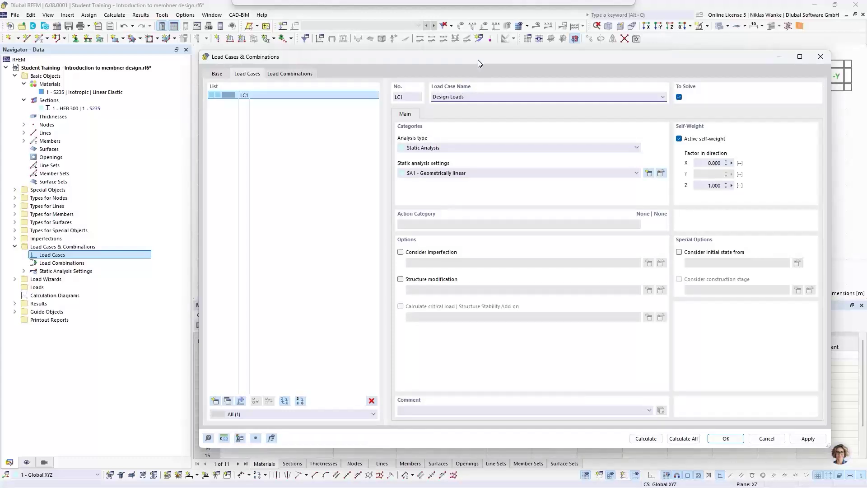
drag(478, 60, 479, 60)
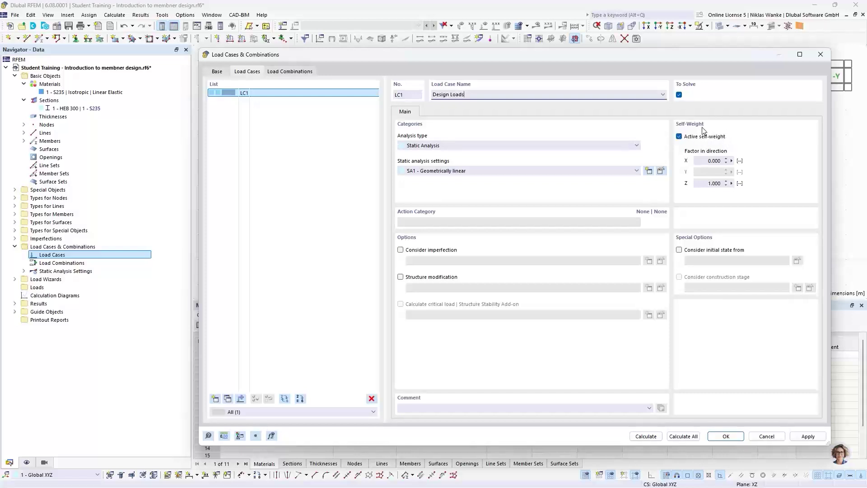
click(679, 137)
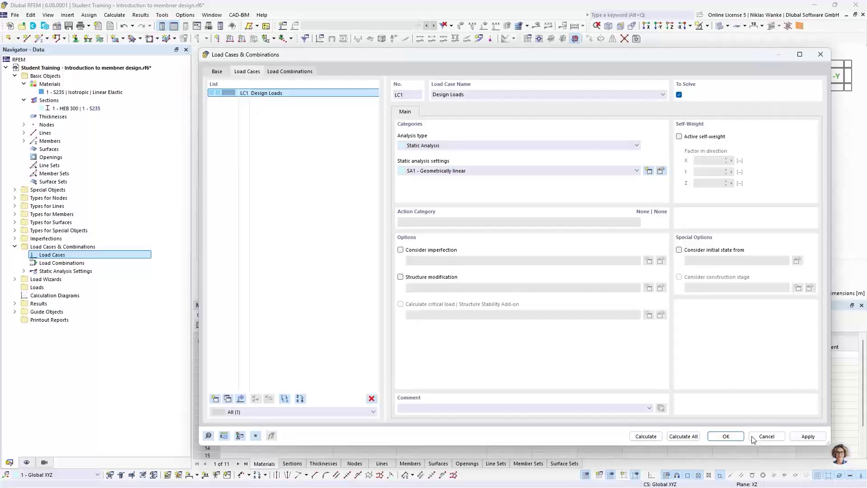
click(727, 436)
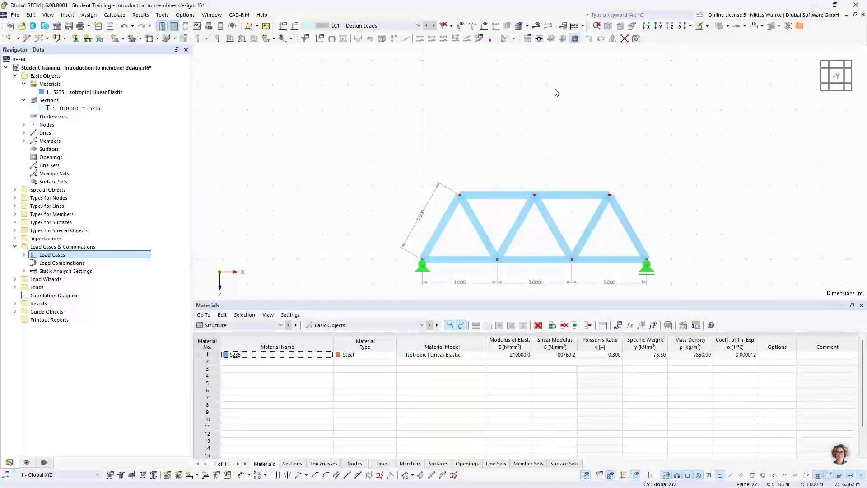
Define a new nodal force load of Fz = 10 kN in global Z direction within the Design Loads load case
middle_drag(556, 147, 527, 114)
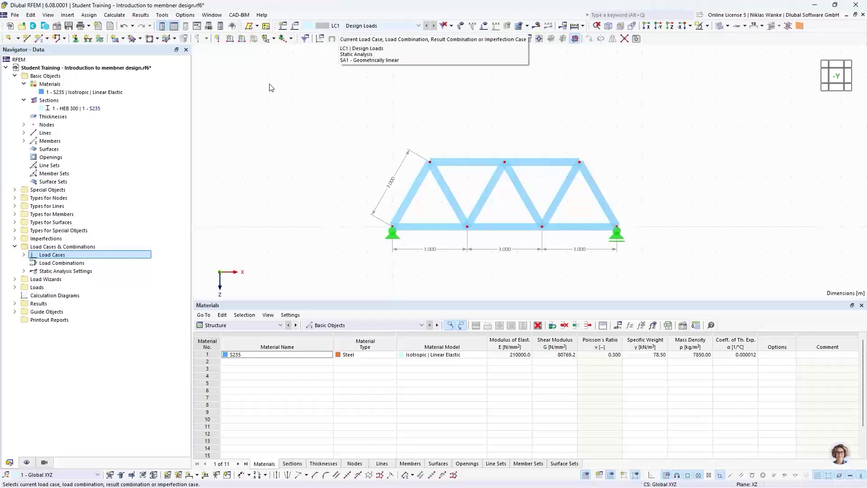
click(217, 39)
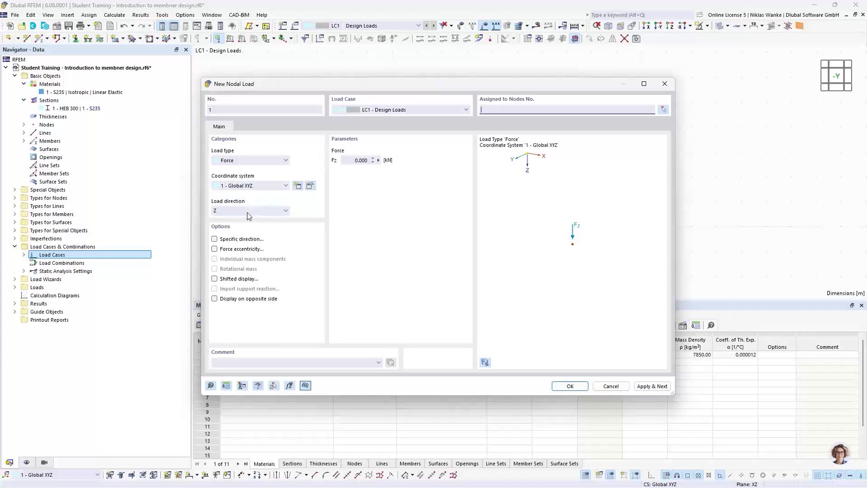
drag(362, 85, 435, 83)
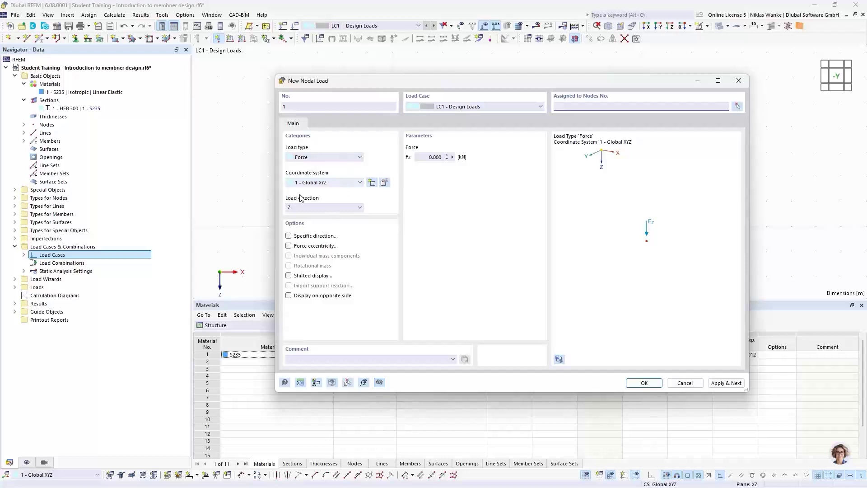
click(422, 157)
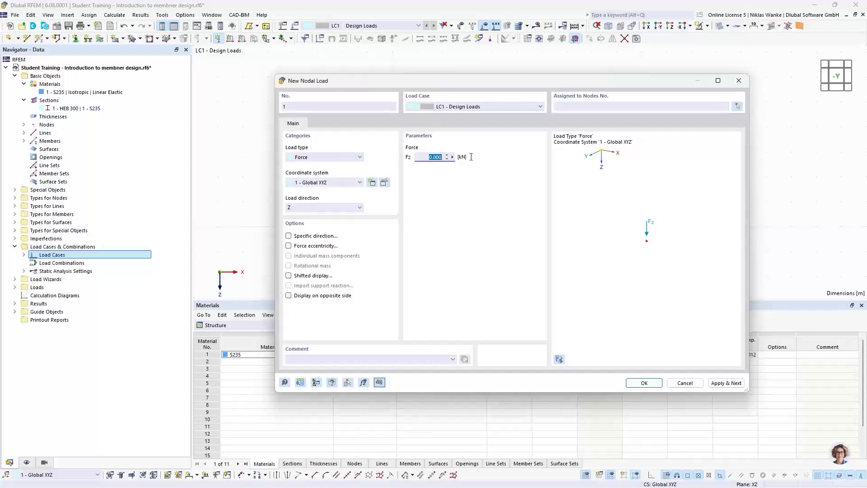
text(10)
drag(665, 90, 618, 100)
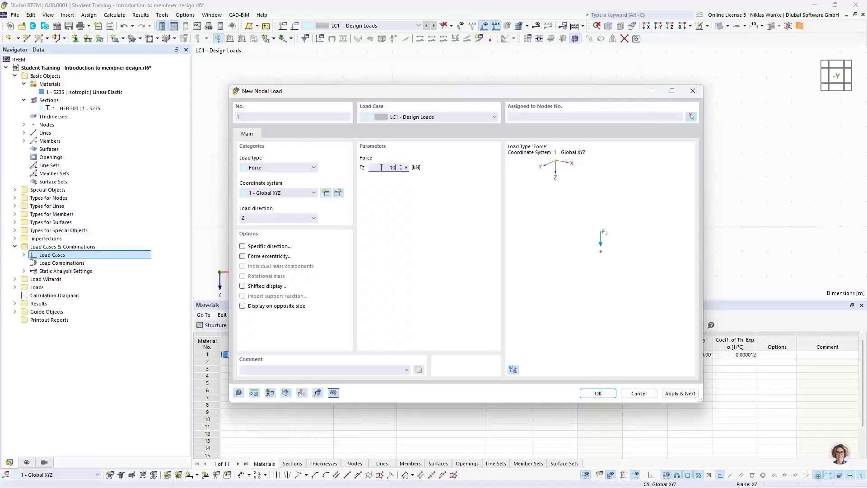
Assign the 10 kN nodal load to the first and middle upper nodes of the truss and apply it
click(692, 119)
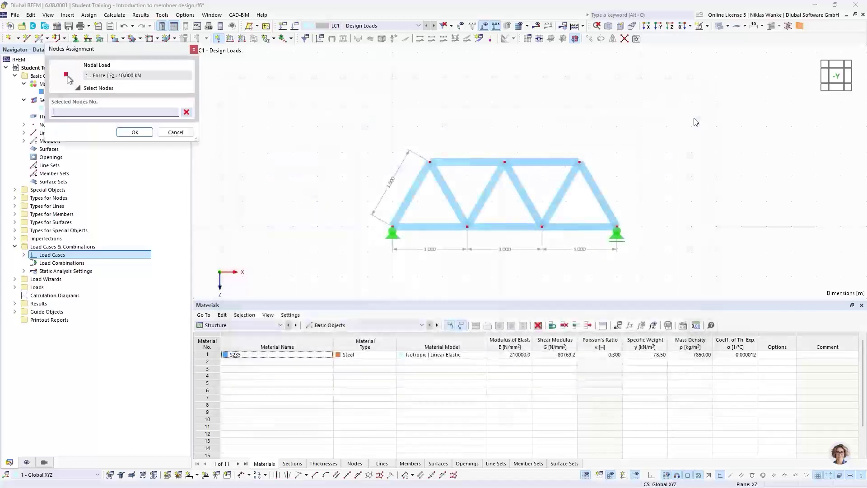
click(429, 161)
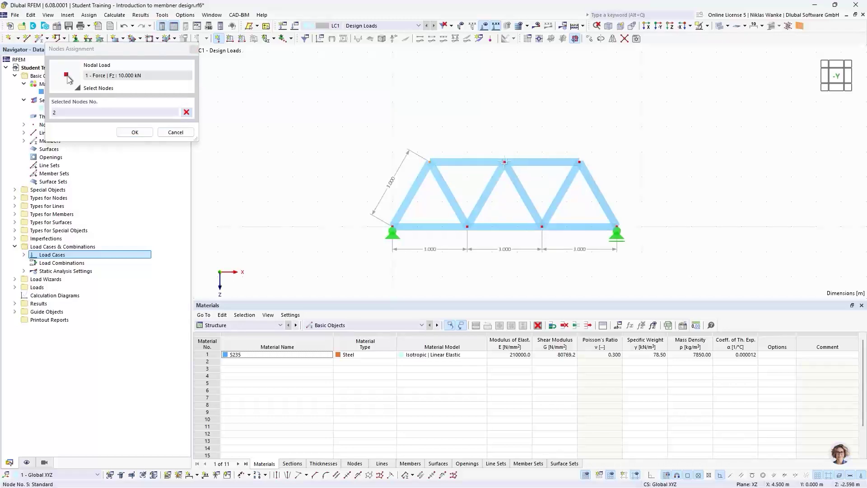
click(504, 162)
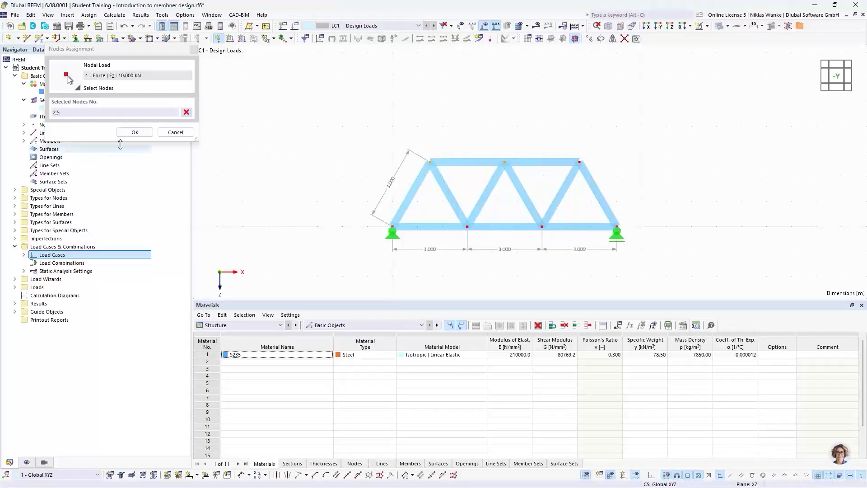
click(135, 132)
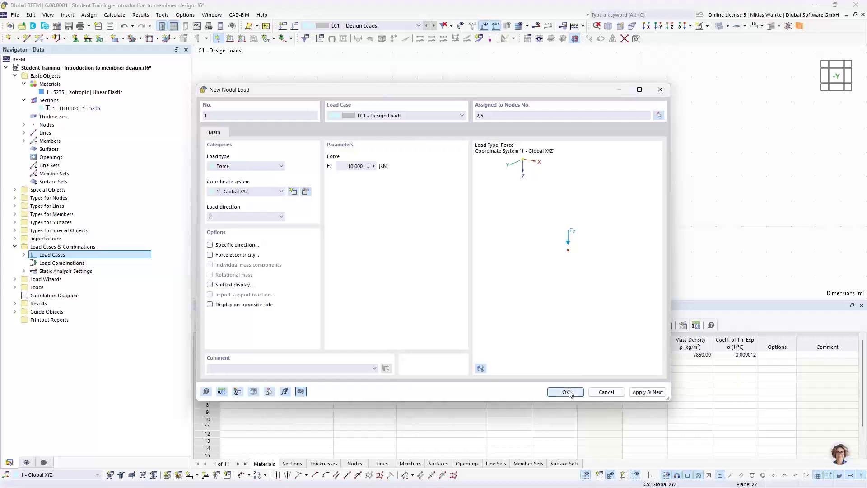
click(566, 392)
click(650, 393)
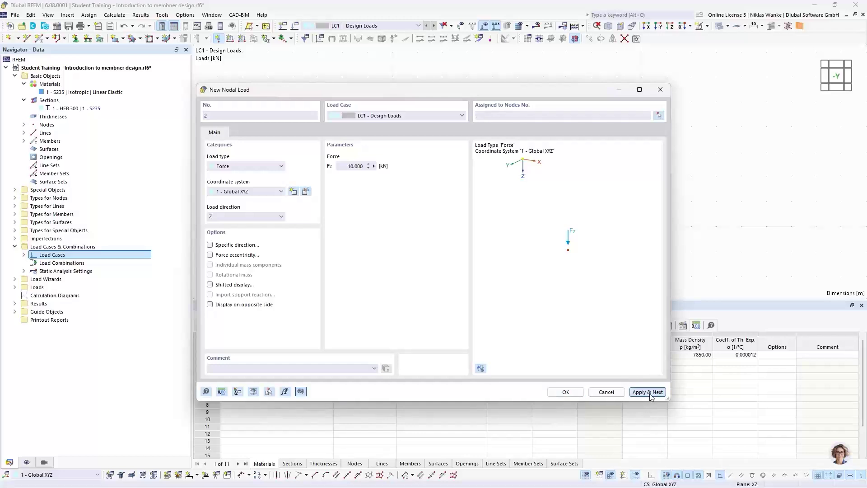
Add another nodal load with Fz = 20 kN and assign it to the last upper node of the truss
mouse_move(495, 88)
mouse_down()
mouse_move(545, 161)
mouse_move(549, 184)
mouse_up()
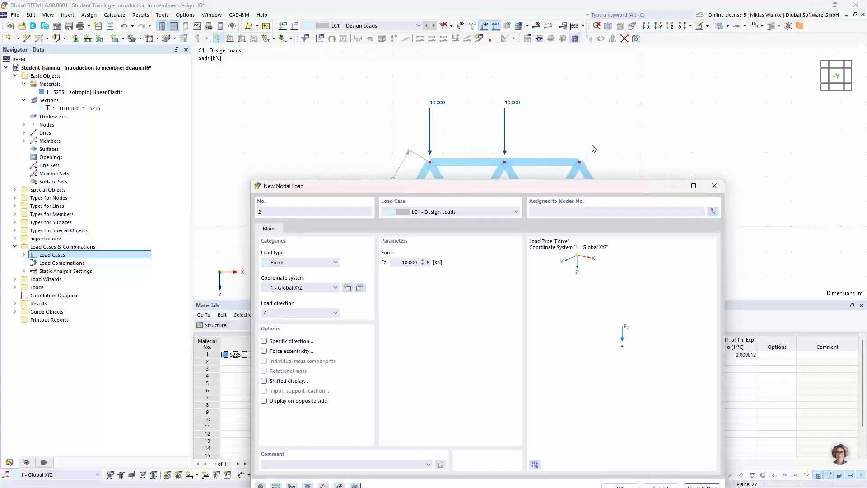
drag(567, 192, 568, 202)
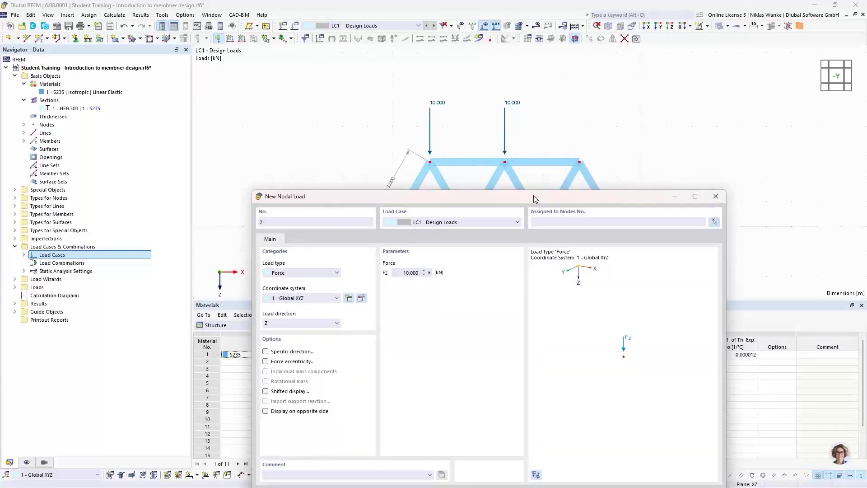
drag(534, 198, 534, 101)
click(408, 175)
double_click(409, 176)
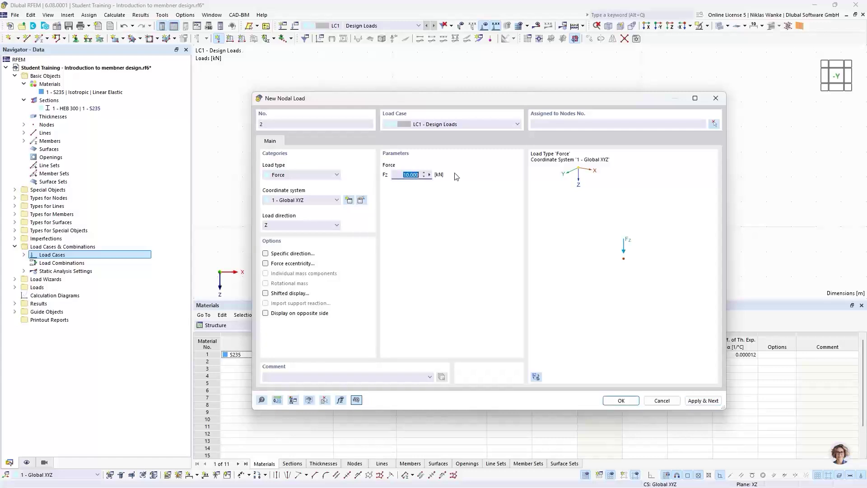
text(20)
drag(621, 97, 599, 100)
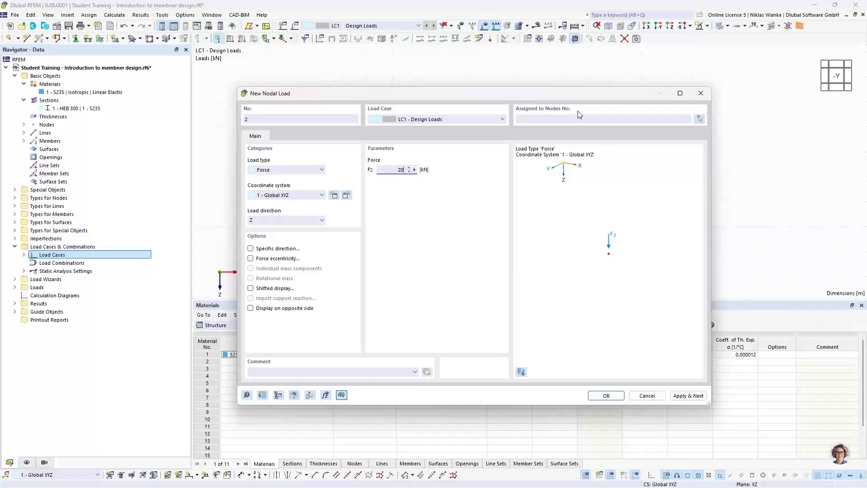
click(606, 395)
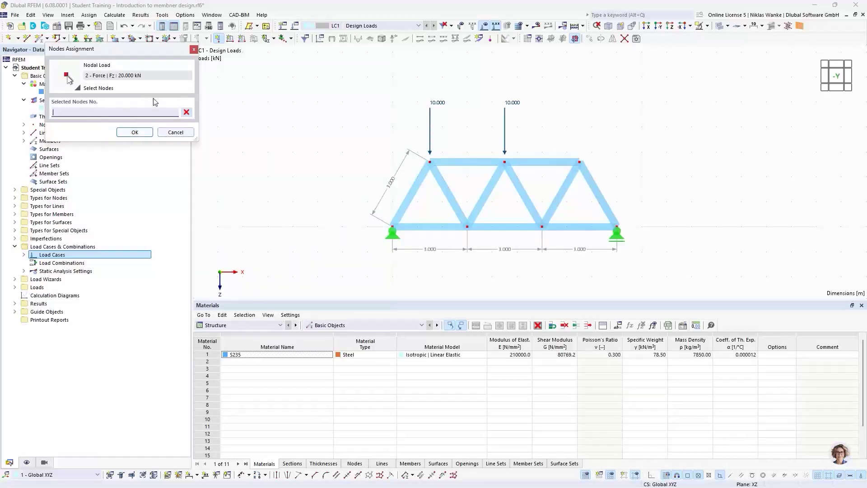
click(581, 162)
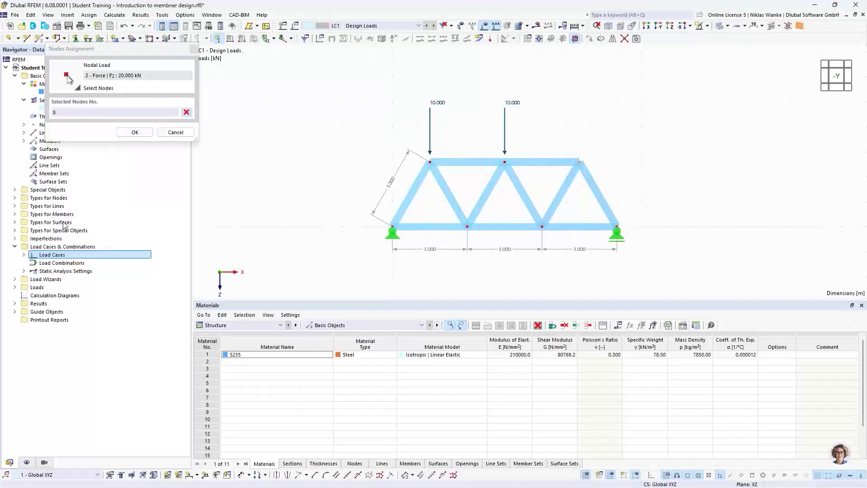
click(133, 133)
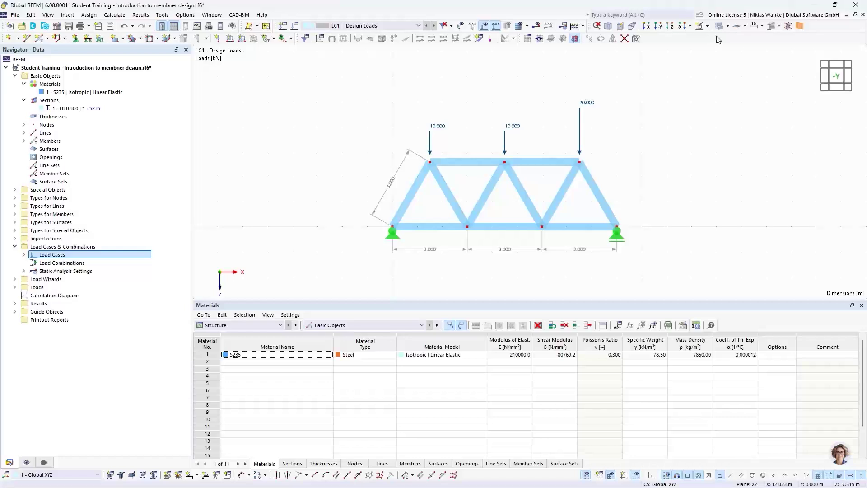
Show the truss as a wireframe model
click(727, 25)
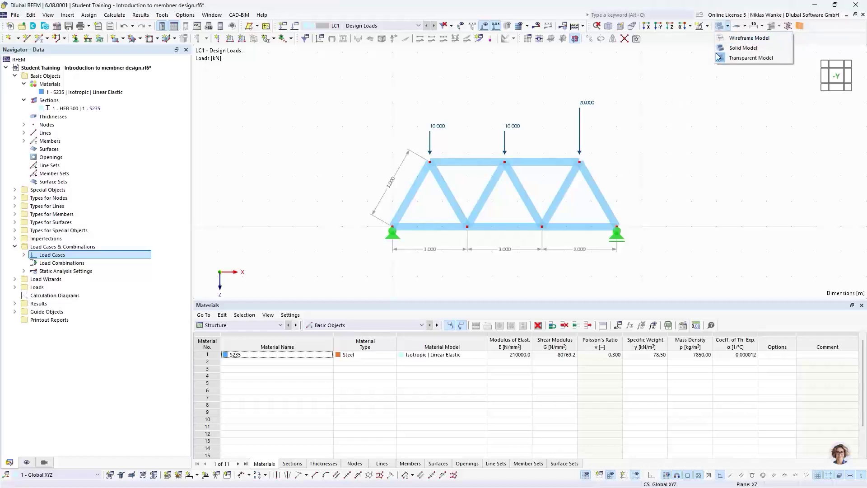
click(721, 38)
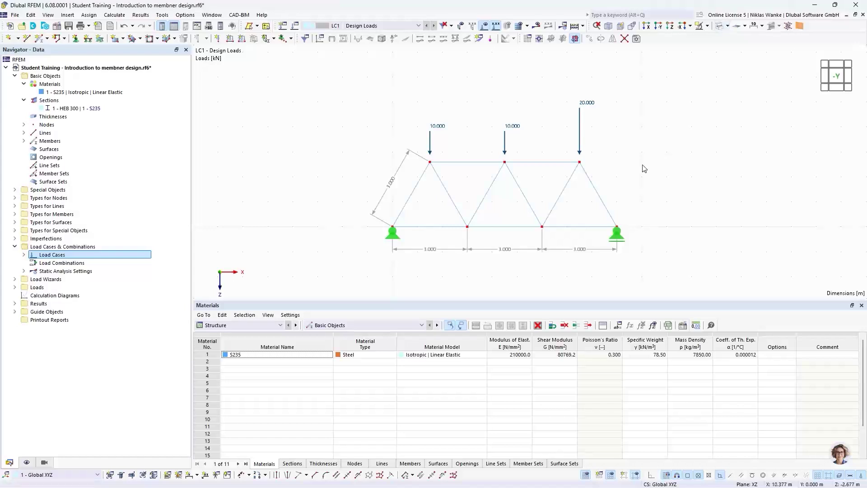
scroll(603, 206, up, 3)
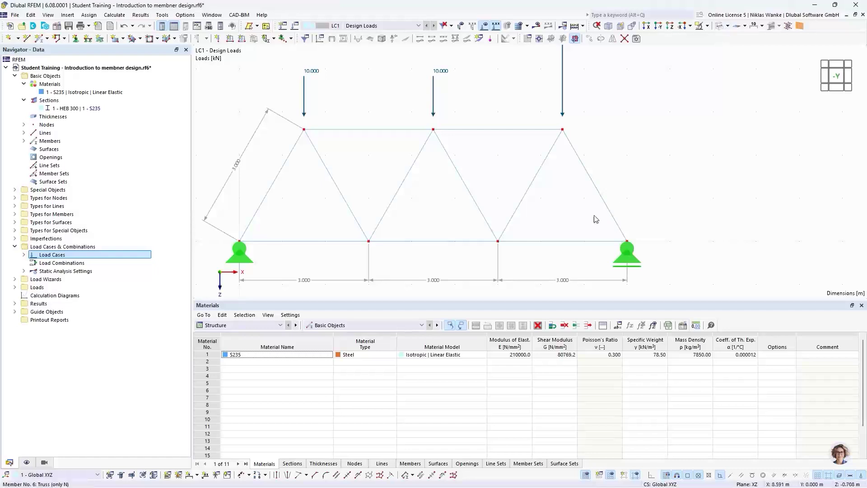
scroll(669, 167, down, 2)
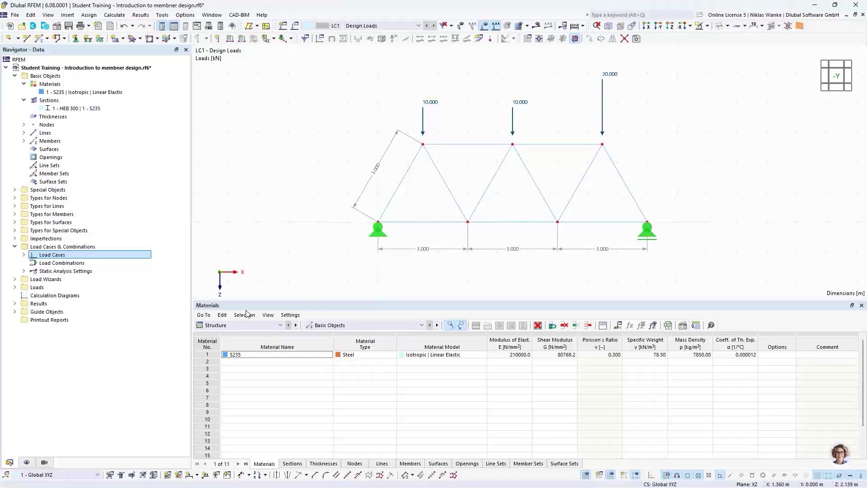
Hide the dimension guide objects from the truss display
click(26, 462)
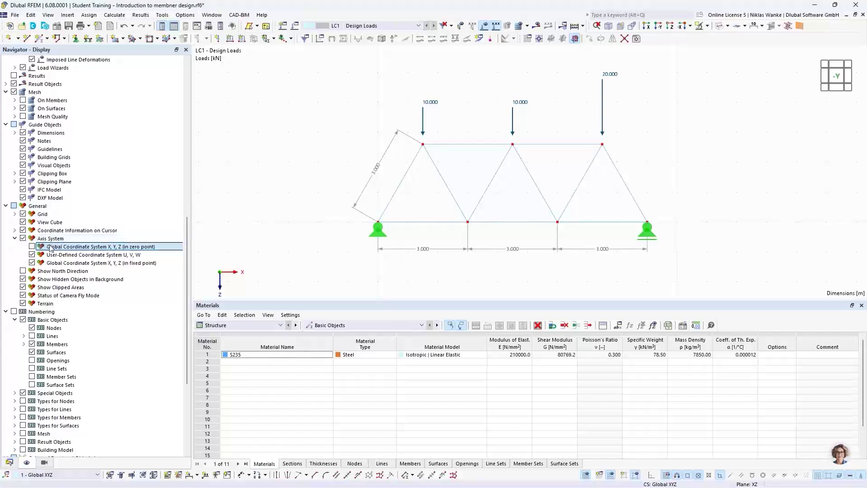
scroll(75, 291, down, 1)
scroll(74, 285, up, 2)
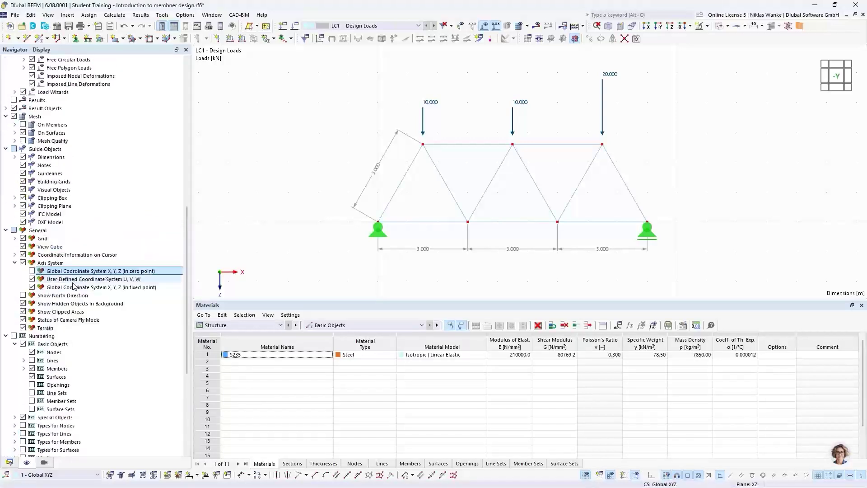
scroll(73, 285, up, 1)
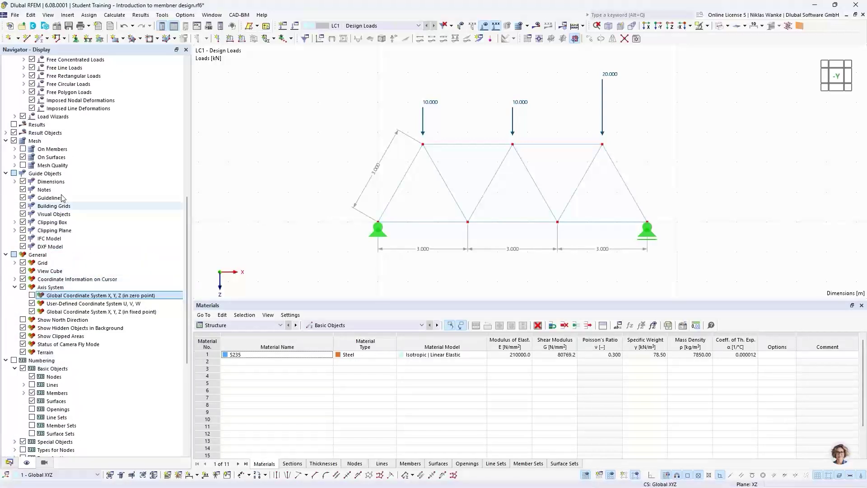
click(23, 181)
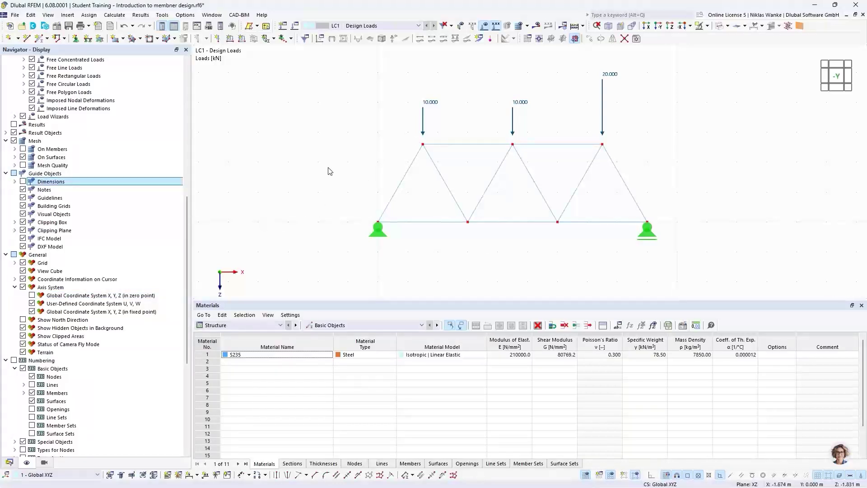
scroll(341, 179, down, 1)
middle_drag(341, 179, 321, 207)
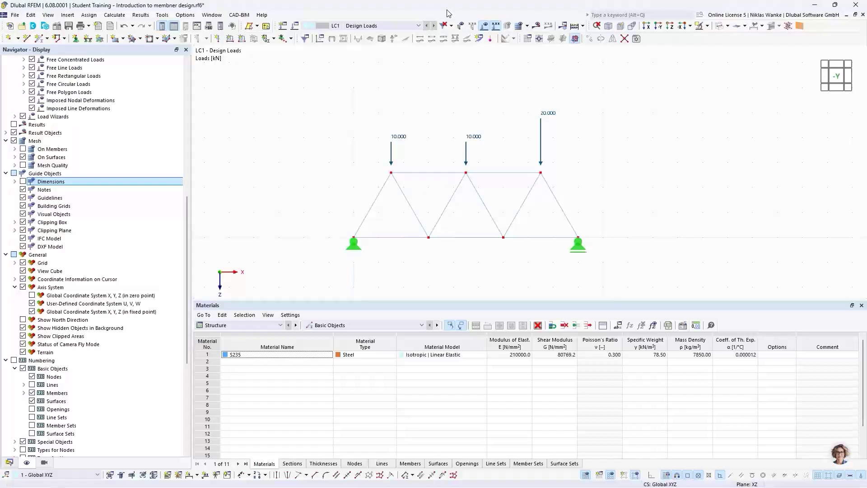
Run the static calculation for all load cases of the truss
click(114, 15)
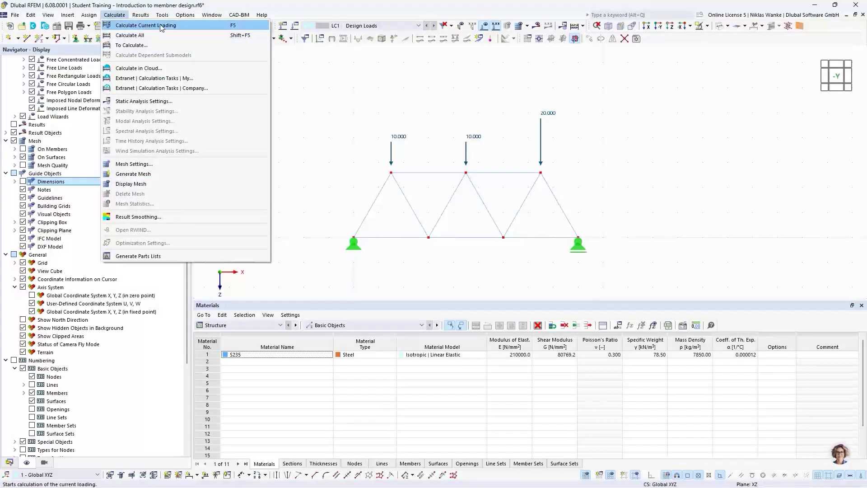
click(143, 36)
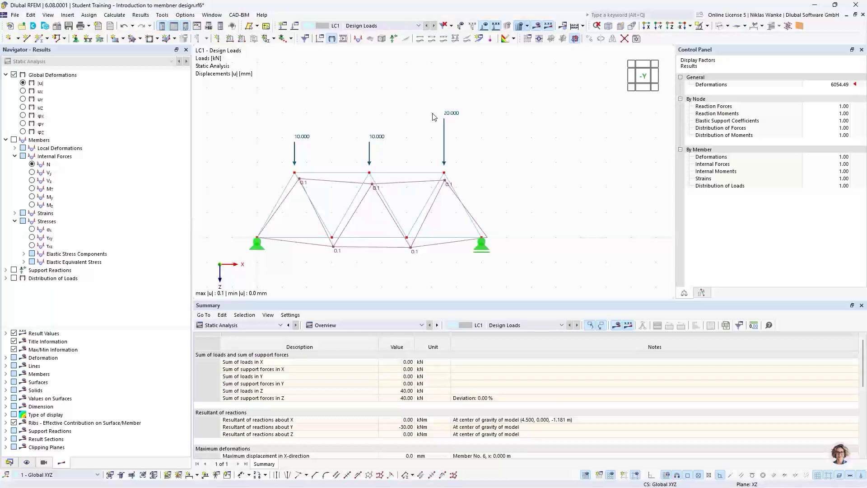
middle_drag(412, 124, 465, 106)
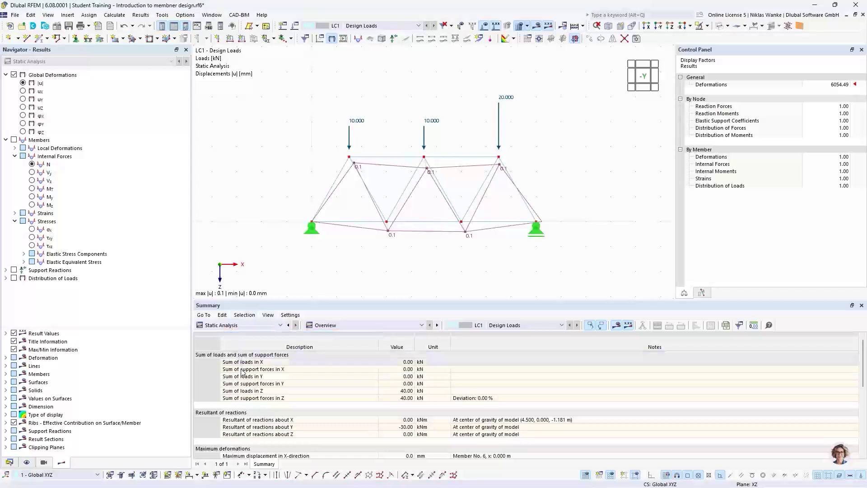
Review the available static analysis result tables and compare the sums of loads and support forces in the overview
click(221, 329)
click(204, 330)
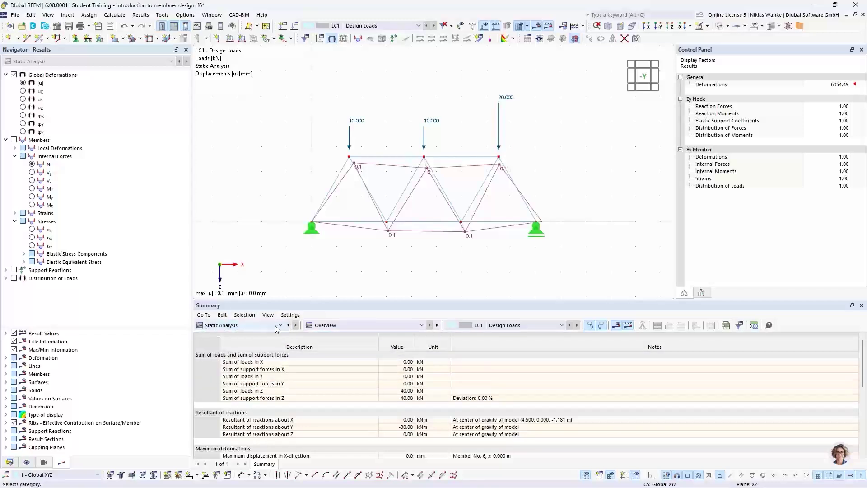
click(354, 325)
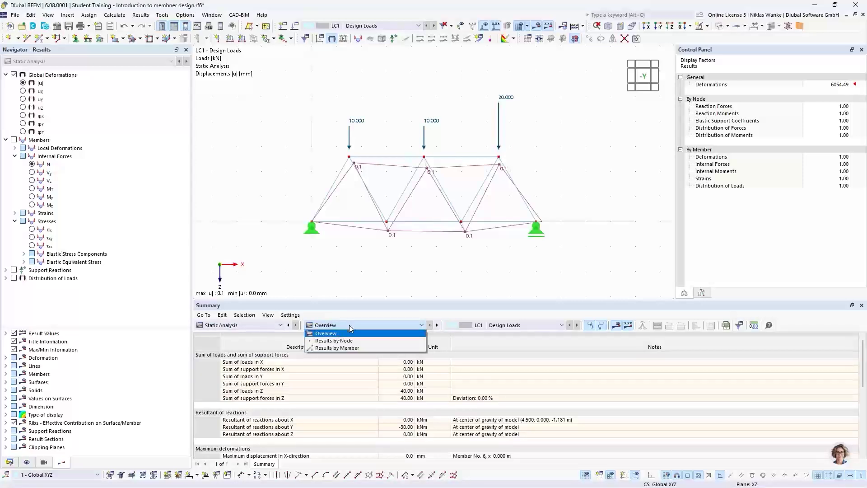
click(349, 324)
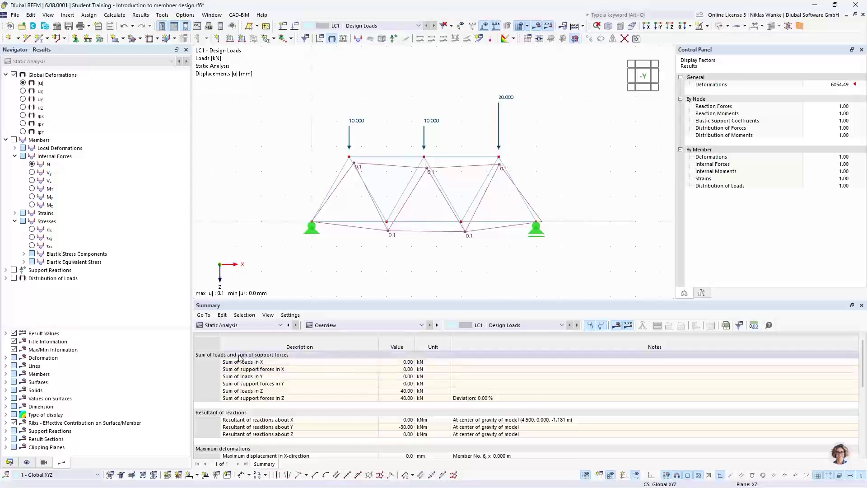
click(209, 357)
click(221, 360)
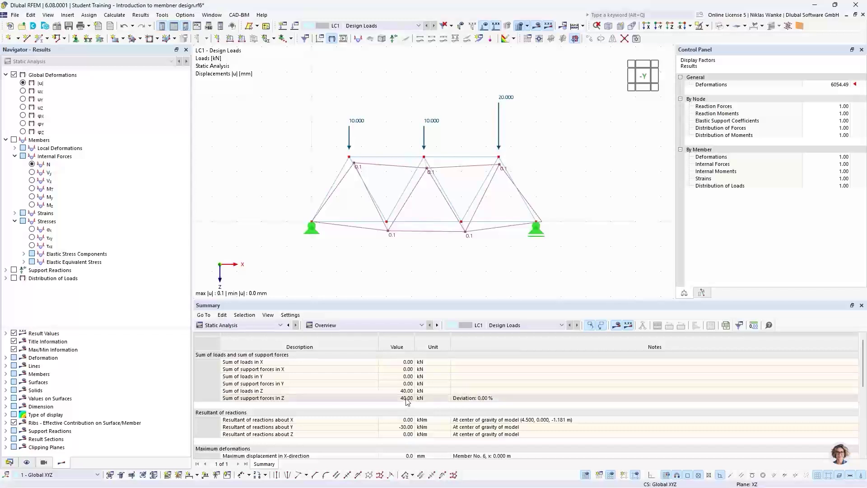
Display the support reactions at the truss supports together with the global deformations
middle_drag(464, 241, 455, 192)
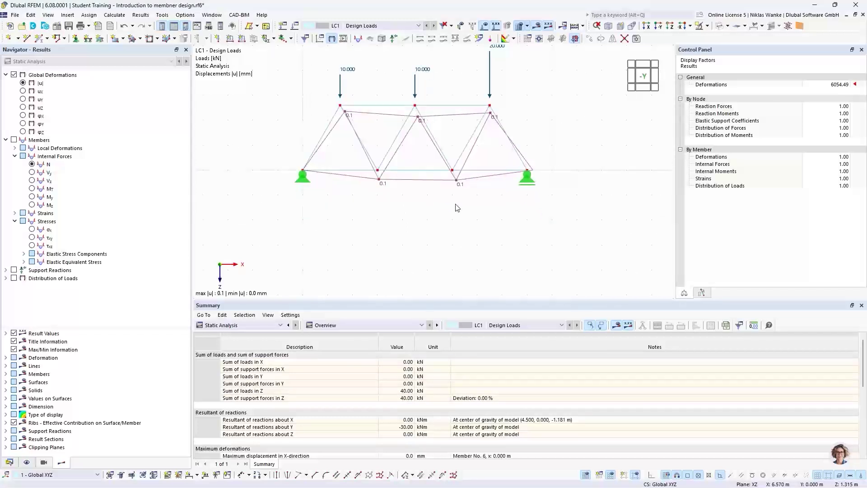
click(14, 270)
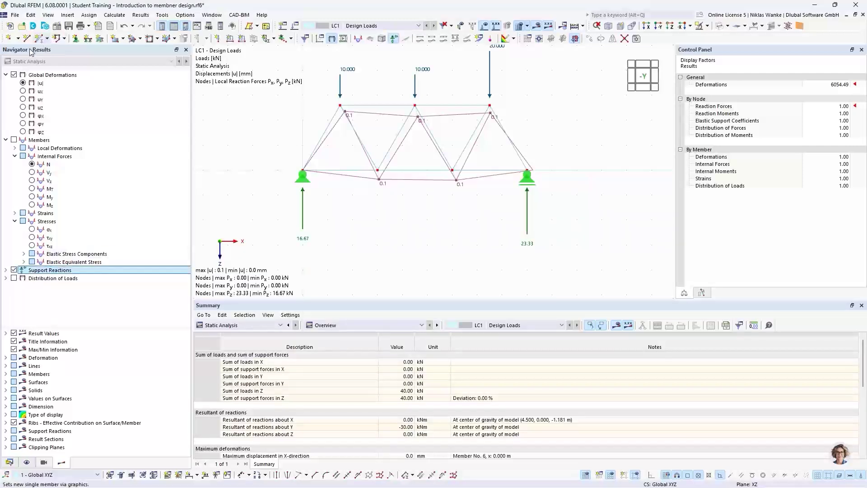
middle_drag(419, 236, 429, 245)
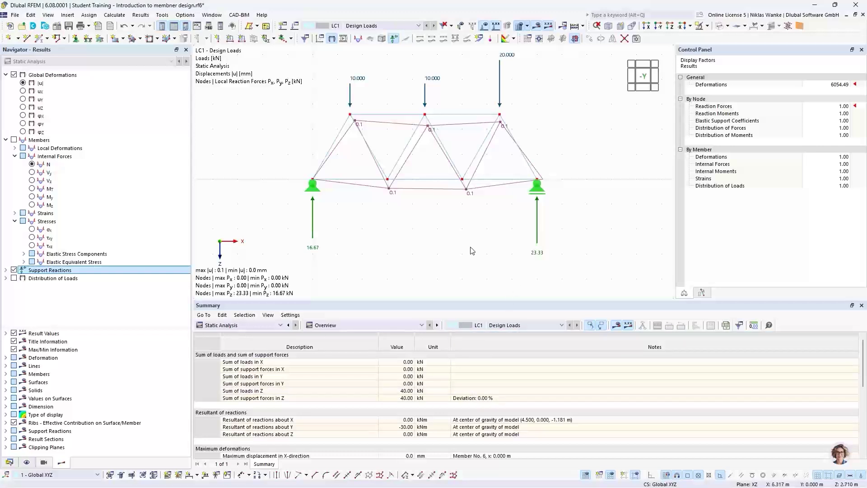
scroll(452, 240, down, 1)
middle_drag(450, 238, 464, 247)
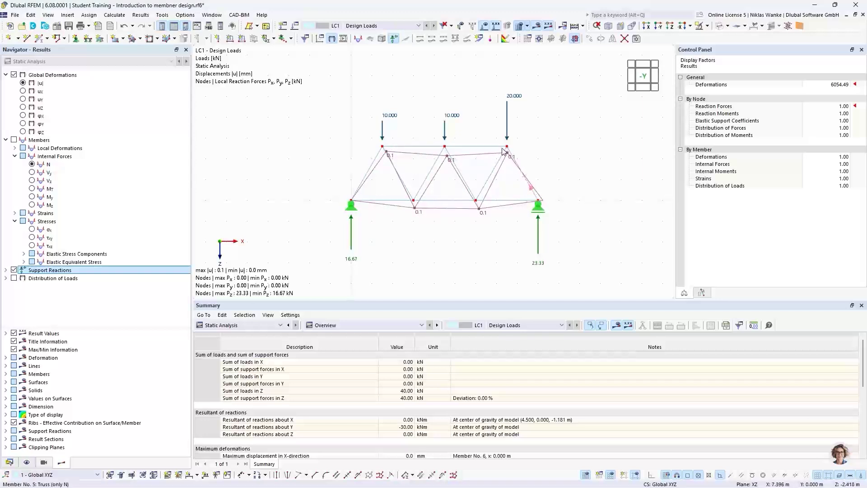
scroll(387, 157, up, 2)
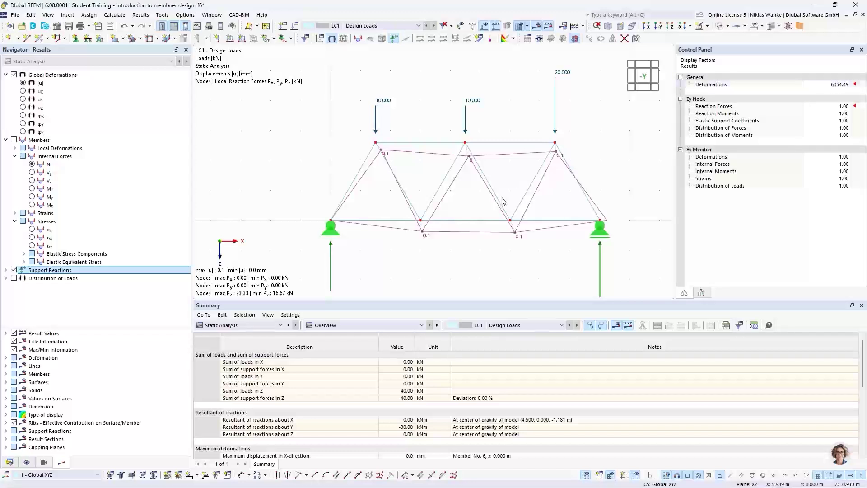
Set the display factor for deformations to 1 to show them at true scale
click(827, 85)
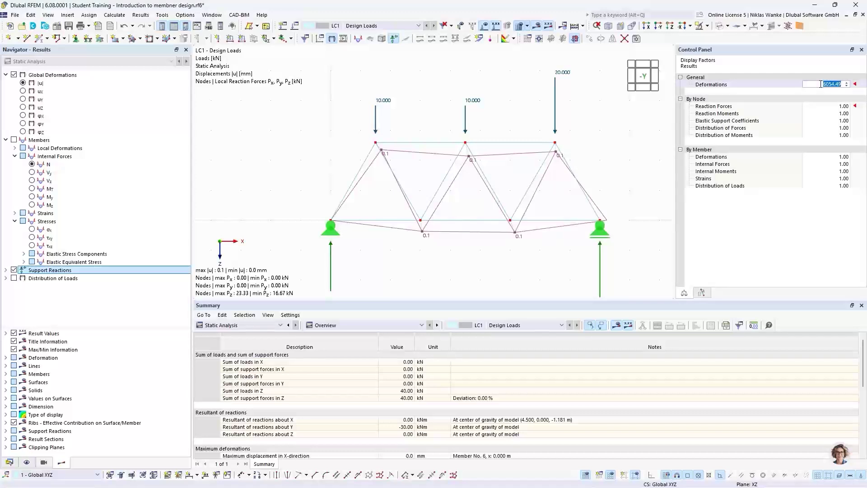
click(820, 84)
text(1)
key(Tab)
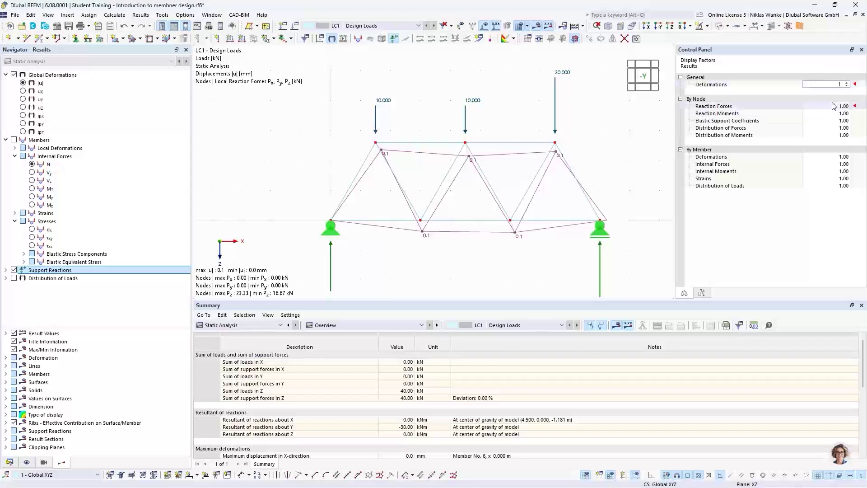
click(834, 86)
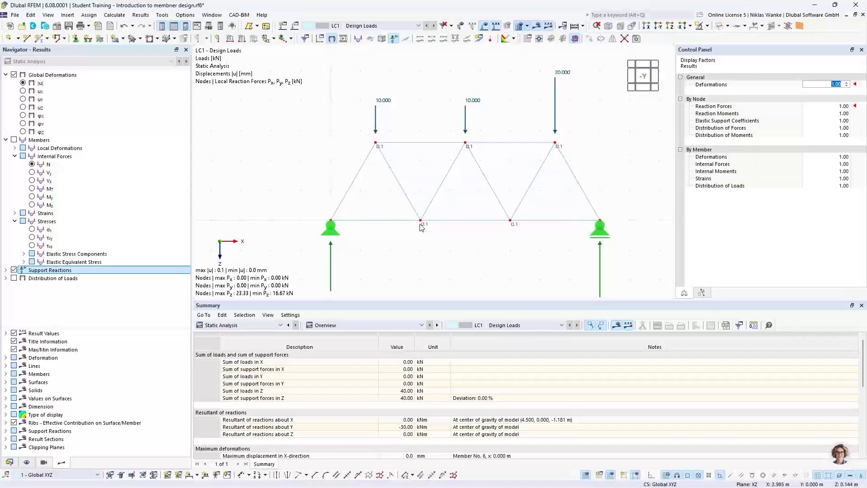
Examine the true-scale displacement of the first intermediate bottom chord node against its original position
scroll(421, 225, up, 4)
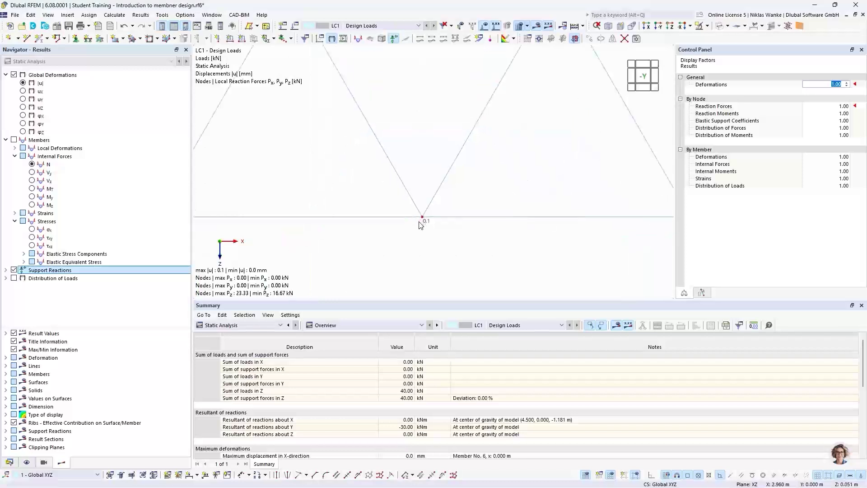
scroll(422, 218, up, 6)
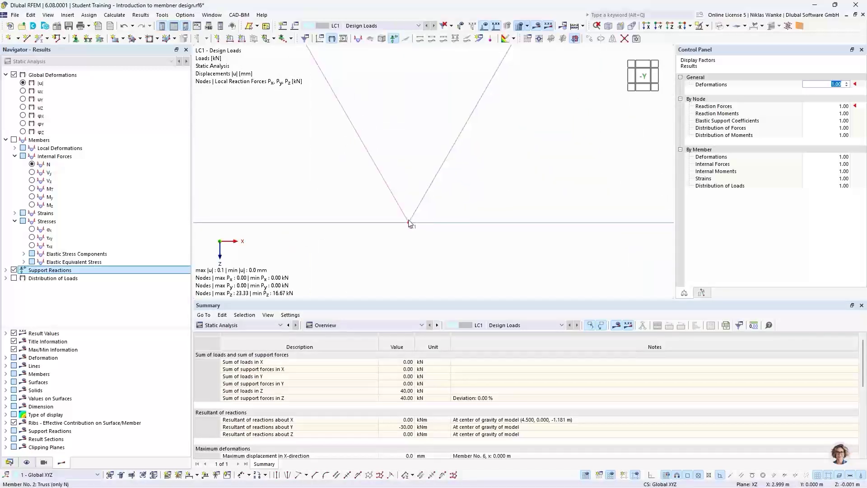
scroll(412, 227, up, 10)
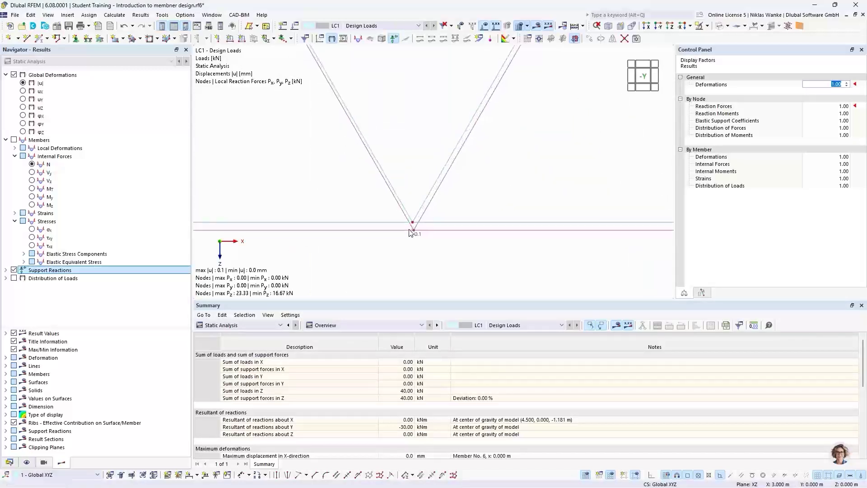
scroll(420, 226, up, 8)
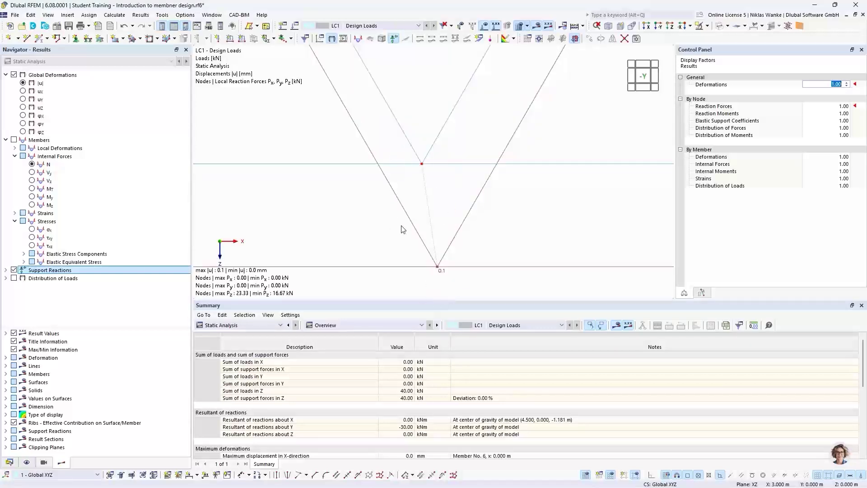
scroll(416, 245, down, 8)
scroll(413, 244, down, 6)
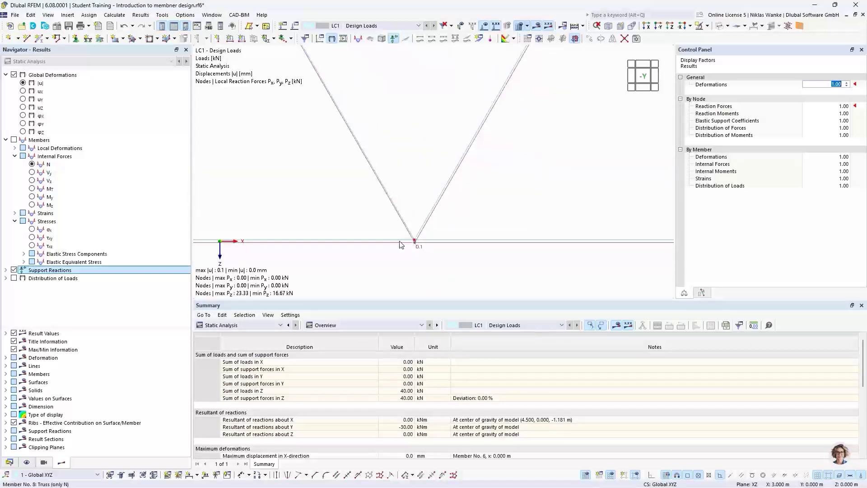
scroll(398, 240, down, 8)
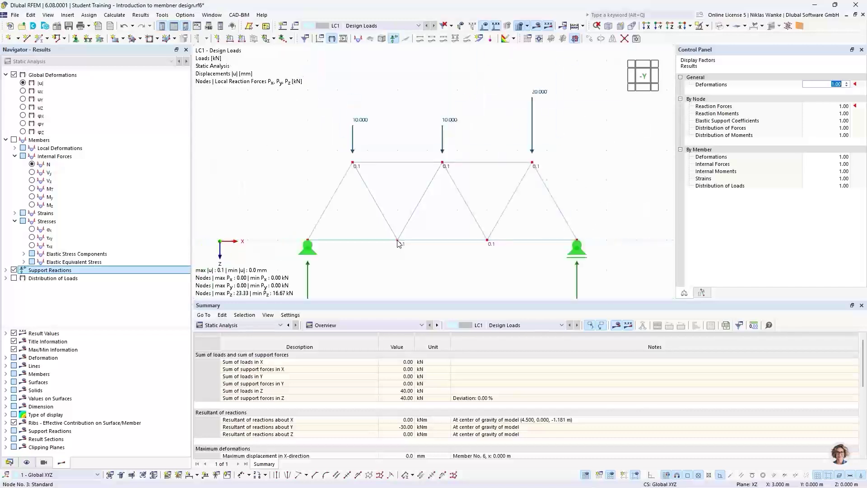
middle_drag(429, 250, 405, 221)
scroll(421, 238, down, 1)
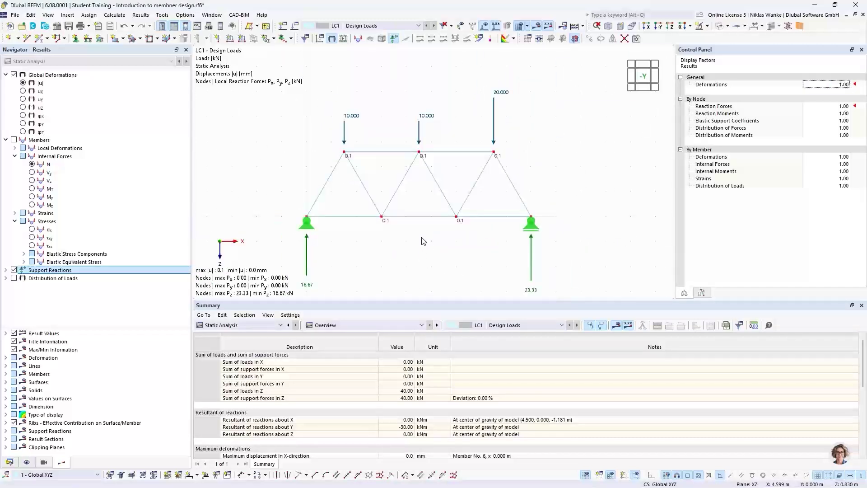
Set the display factor for deformations to 6000
click(836, 85)
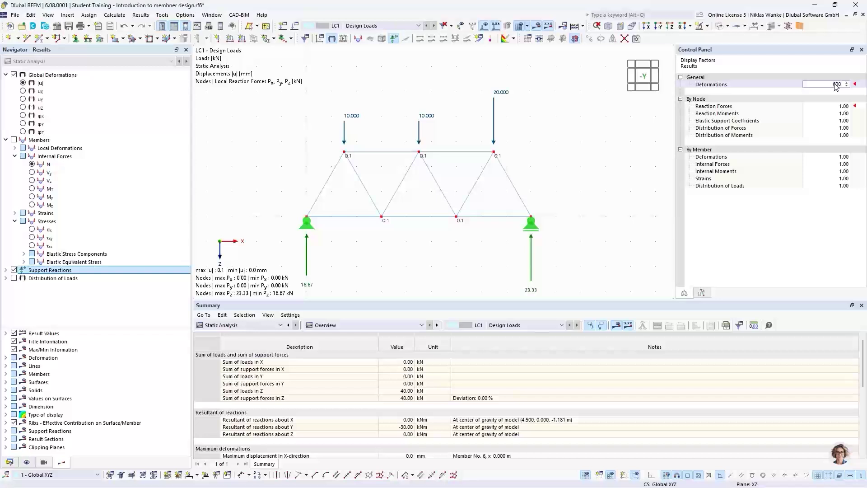
click(835, 106)
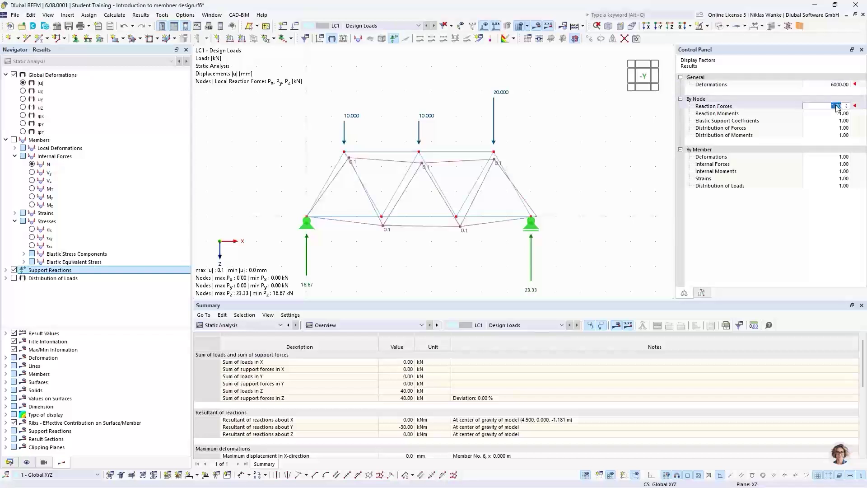
key(Return)
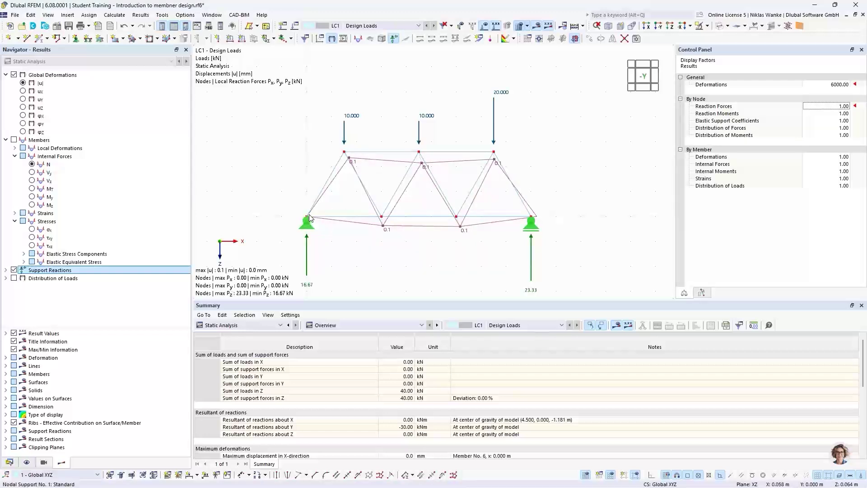
Examine the deformed shape at the pinned support and at the sliding support of the truss
scroll(305, 216, up, 5)
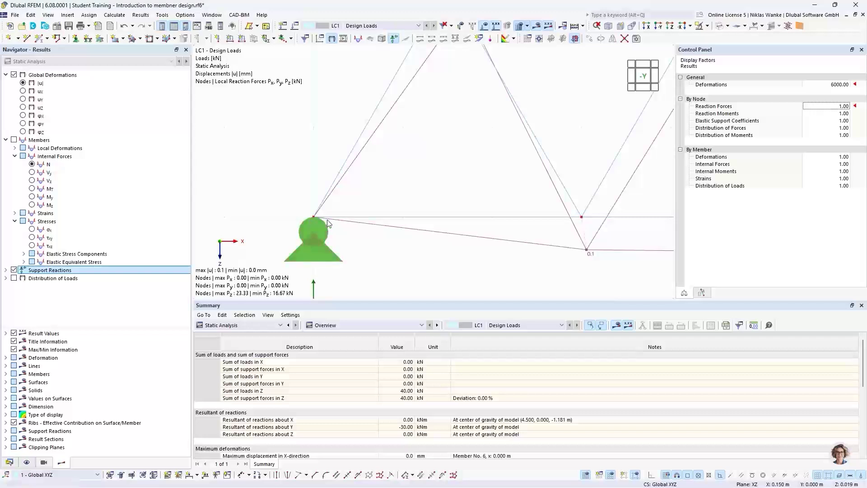
scroll(327, 219, up, 3)
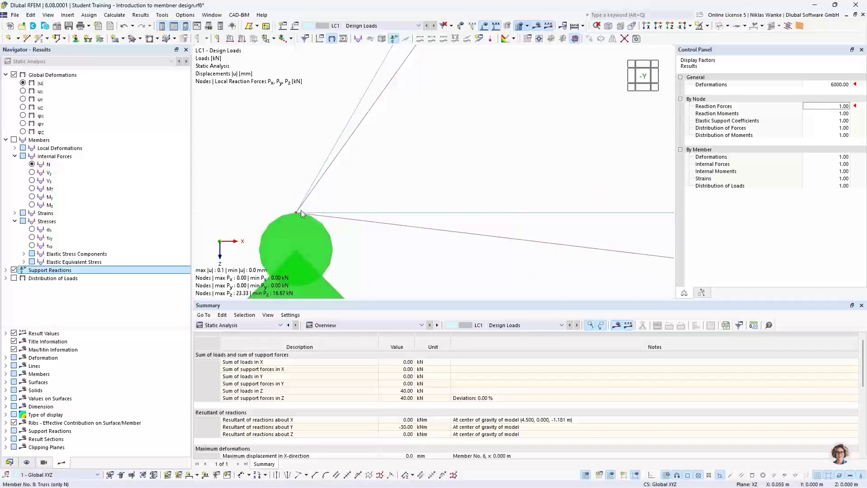
scroll(320, 198, down, 2)
scroll(321, 197, down, 4)
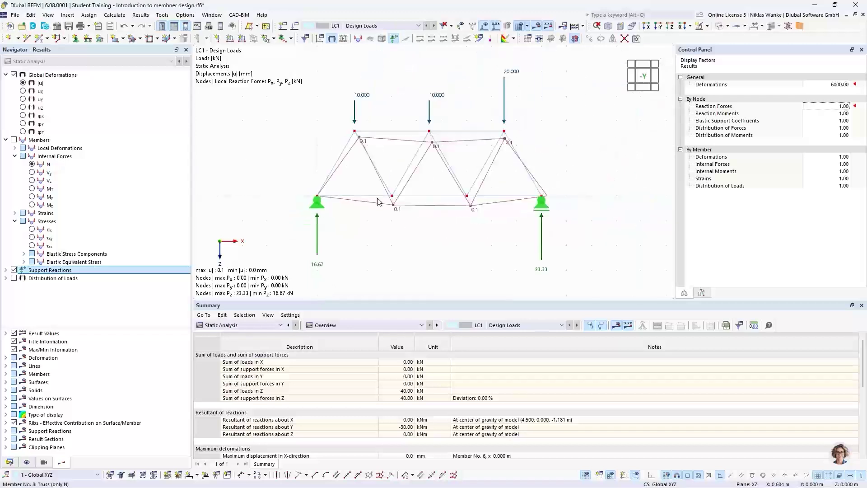
scroll(460, 202, up, 4)
scroll(460, 203, up, 3)
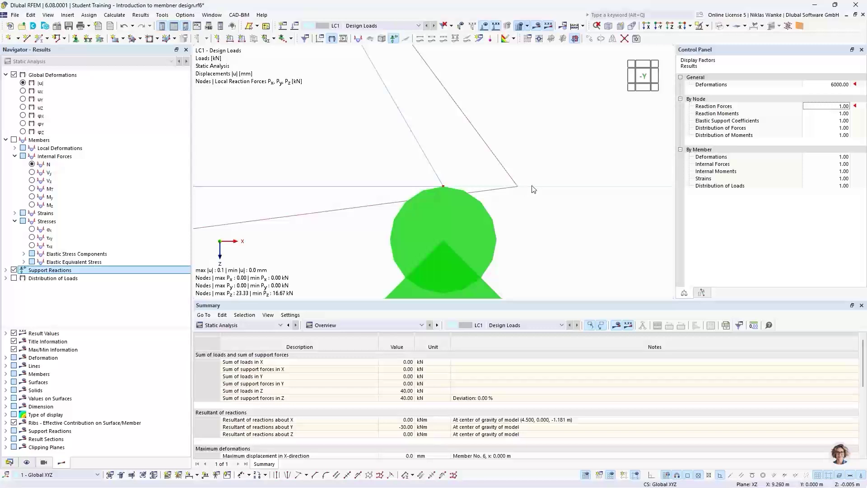
scroll(532, 186, down, 11)
middle_drag(537, 189, 590, 198)
scroll(595, 206, down, 3)
scroll(468, 221, down, 2)
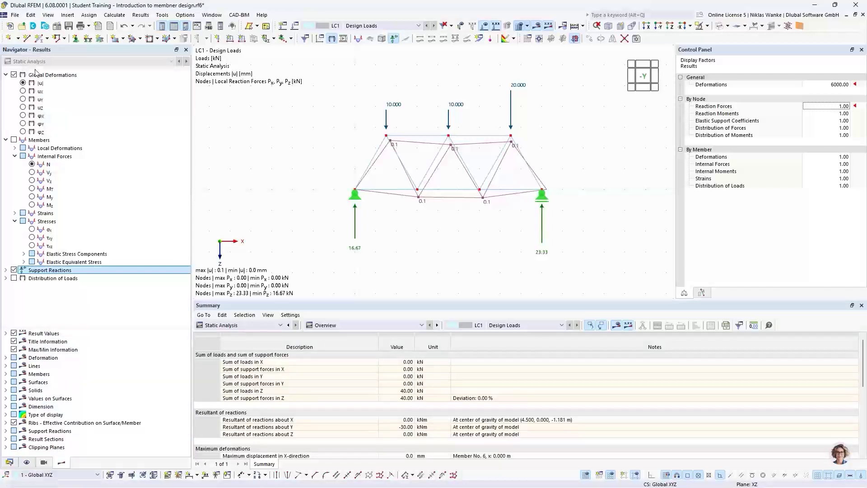
Display the member deformations as coloured sections and show their colour scale for the global deformations
click(6, 358)
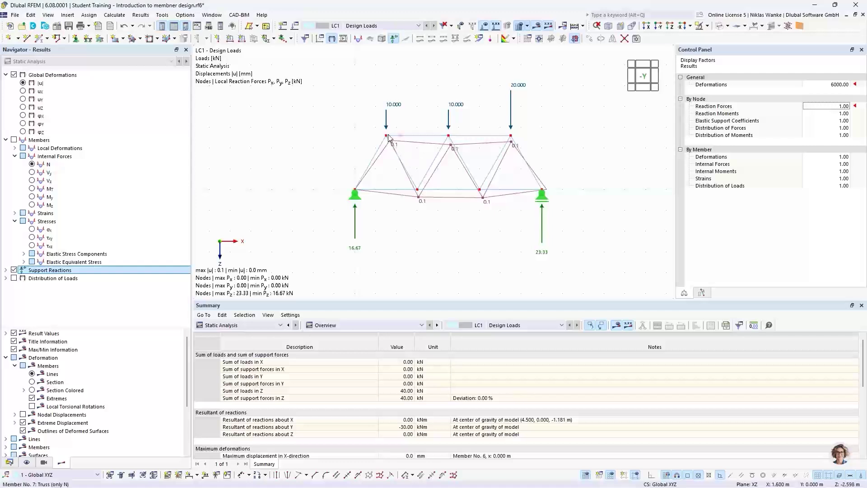
click(32, 390)
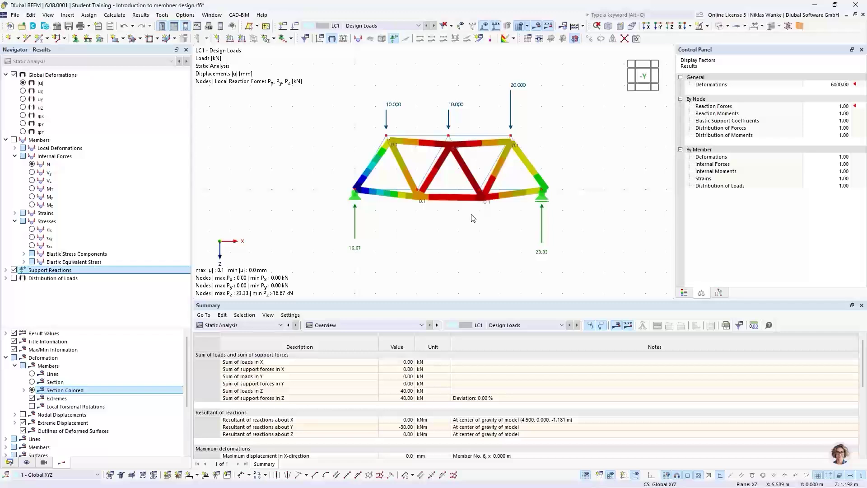
scroll(482, 212, up, 2)
middle_drag(482, 212, 451, 195)
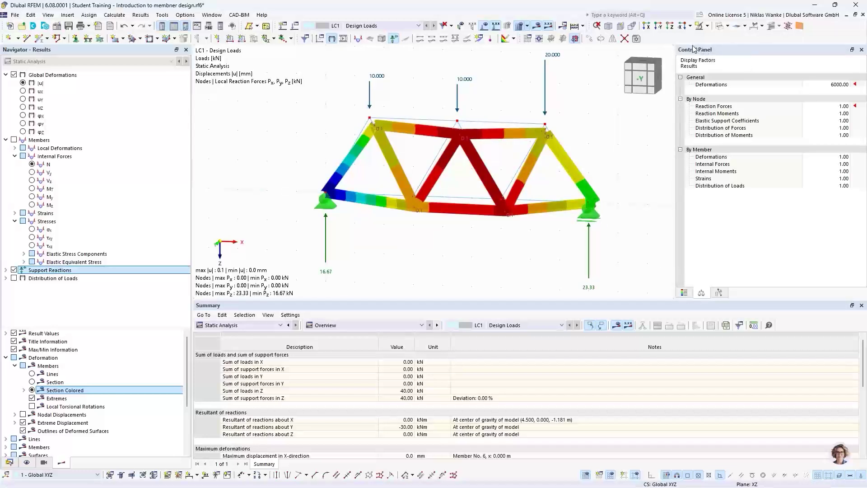
click(684, 293)
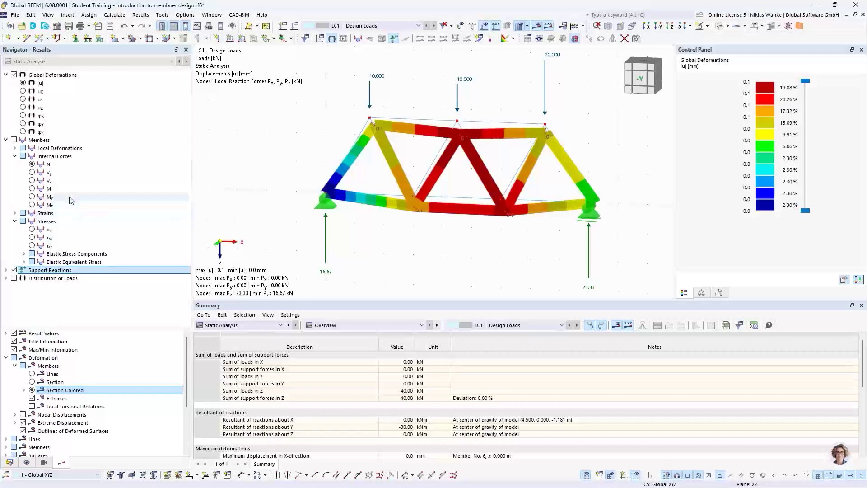
Show the axial forces N in the truss members in the -Y view
click(32, 164)
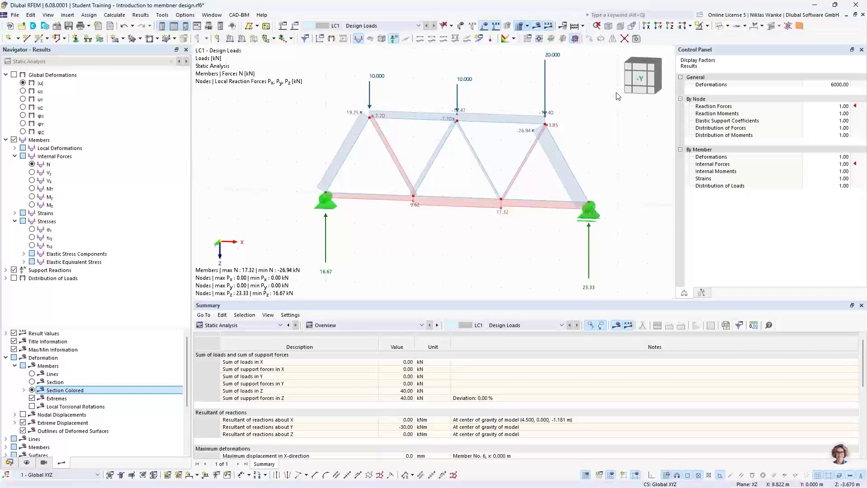
click(642, 79)
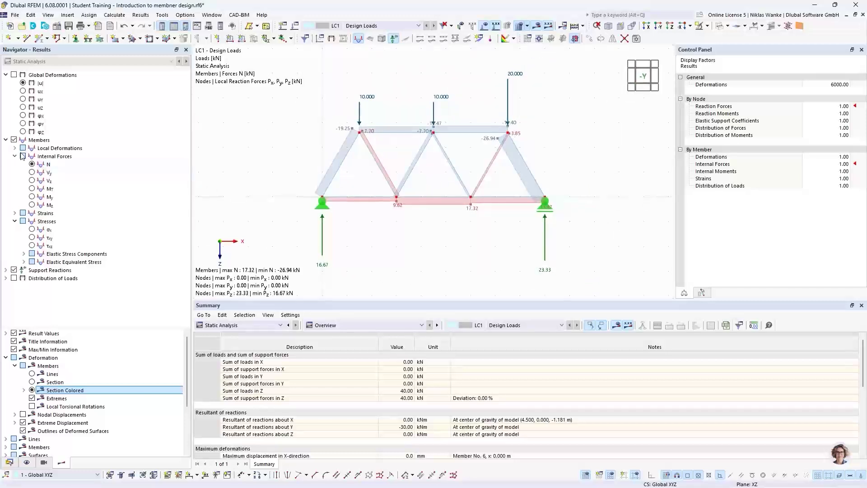
click(32, 165)
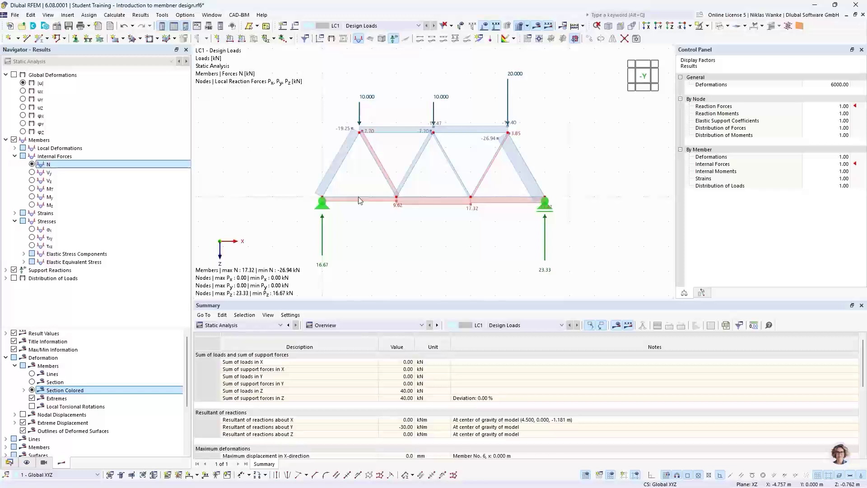
scroll(438, 178, up, 2)
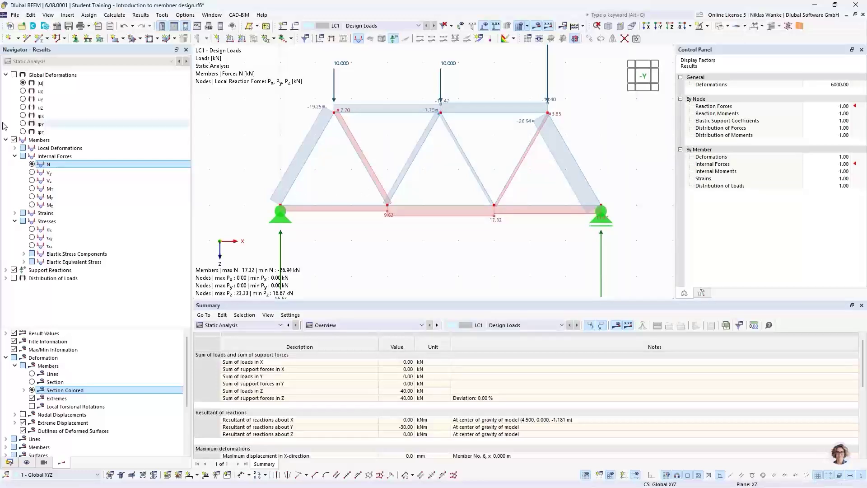
Check the member results for shear forces Vy and Vz, torsional moment MT, and bending moments My and Mz
click(32, 172)
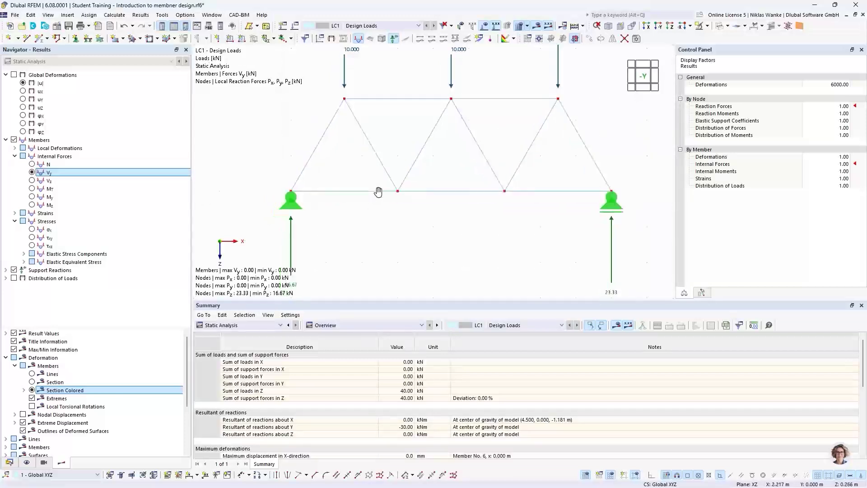
ctrl+middle_drag(379, 191, 334, 223)
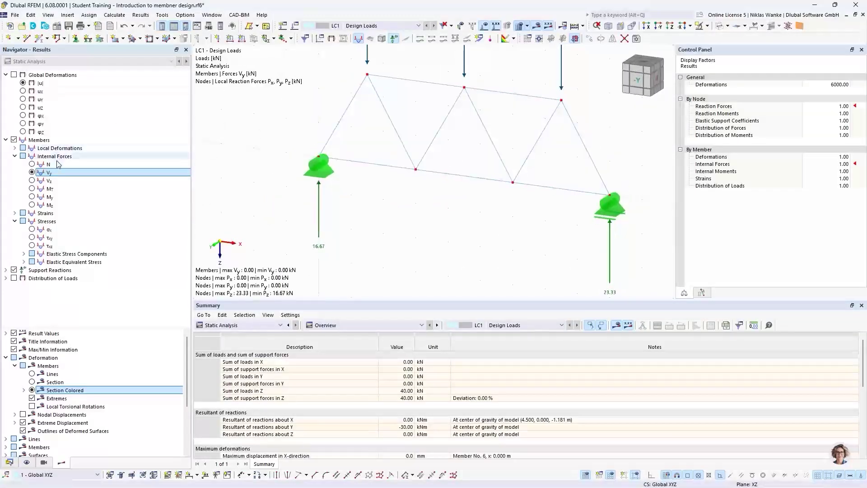
click(31, 180)
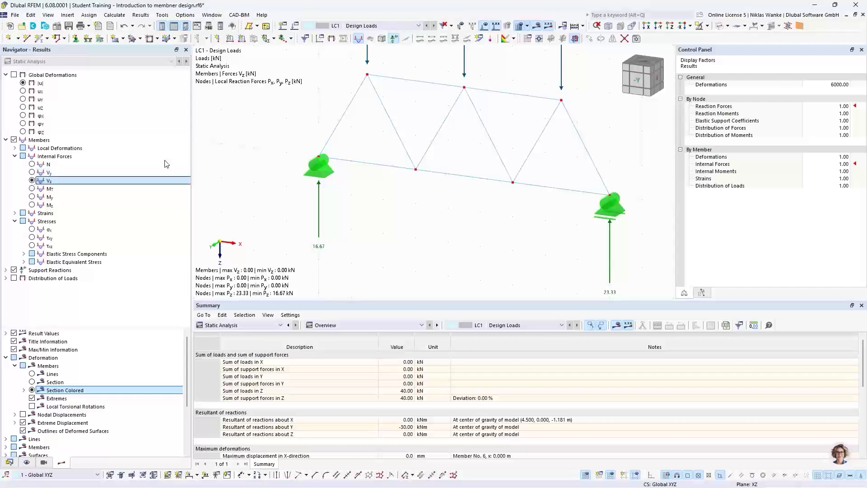
click(32, 189)
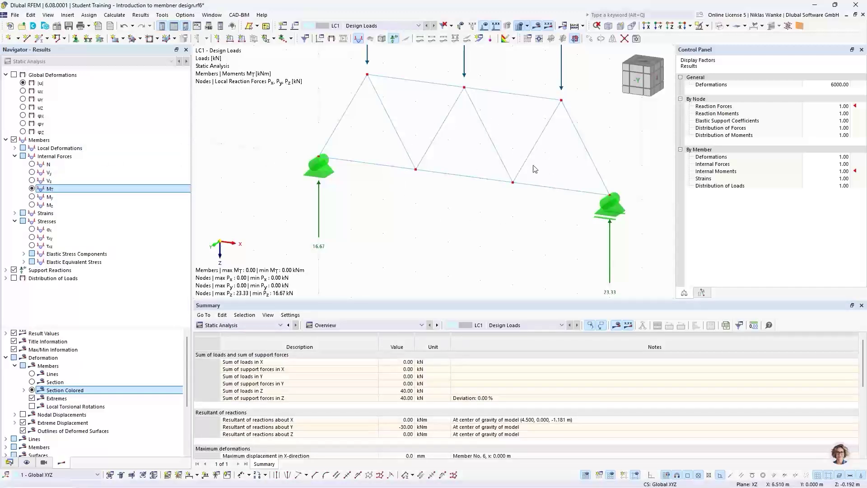
click(32, 197)
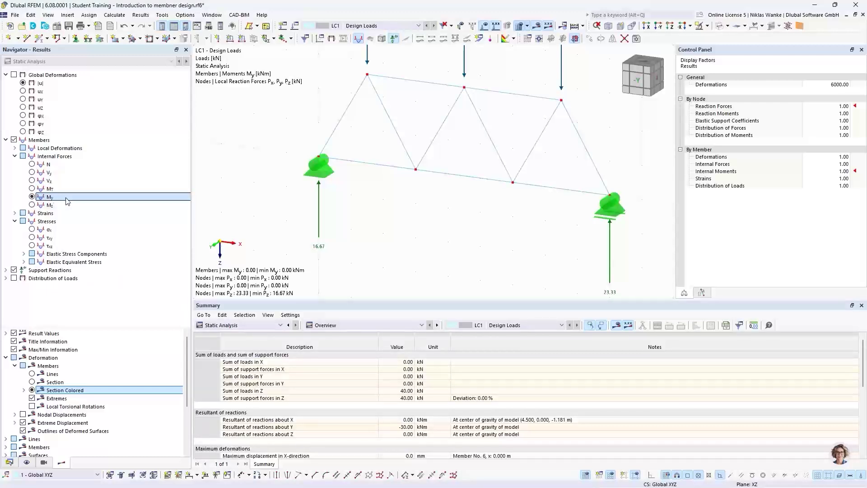
click(32, 205)
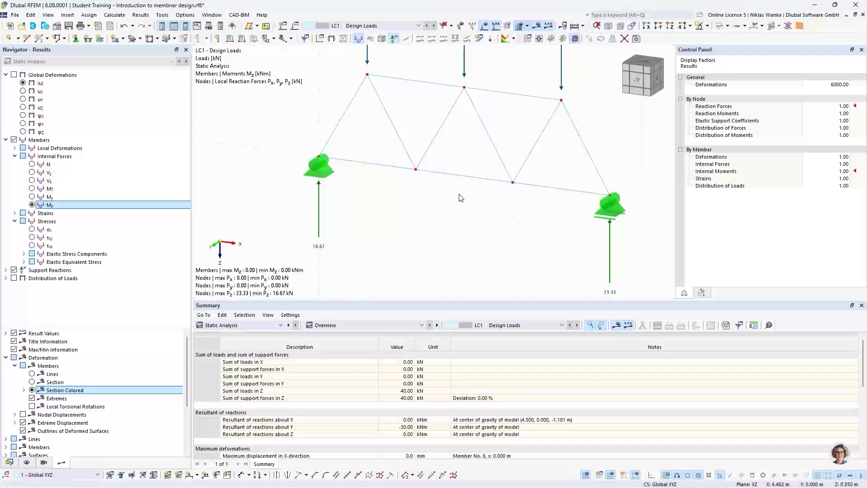
Return to the axial force N diagram and align the view to -Y
click(28, 164)
mouse_move(522, 201)
middle_down()
mouse_move(494, 230)
mouse_move(523, 210)
middle_up()
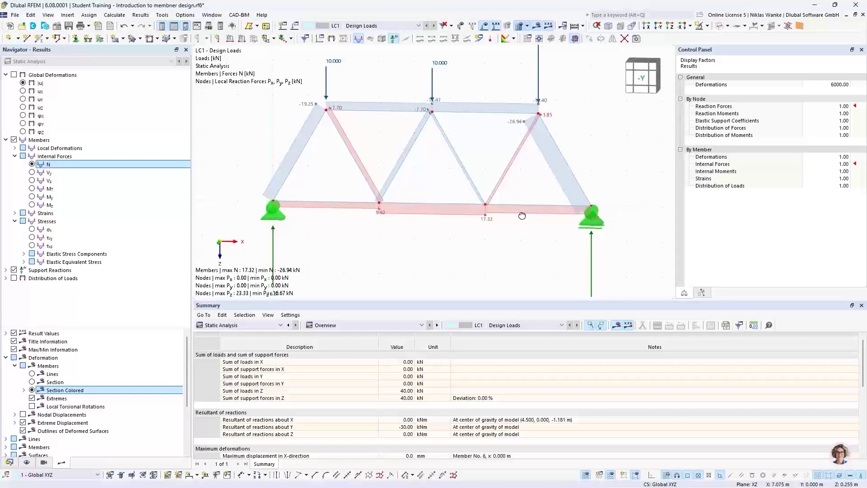
click(635, 82)
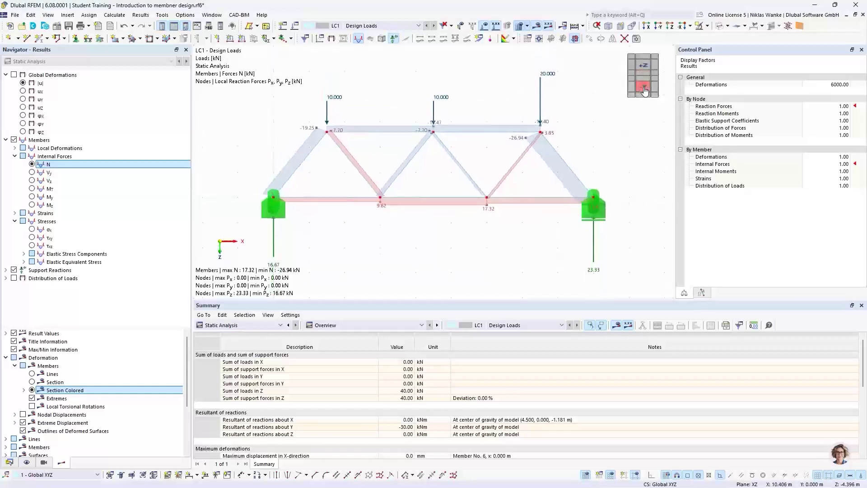
scroll(432, 164, up, 2)
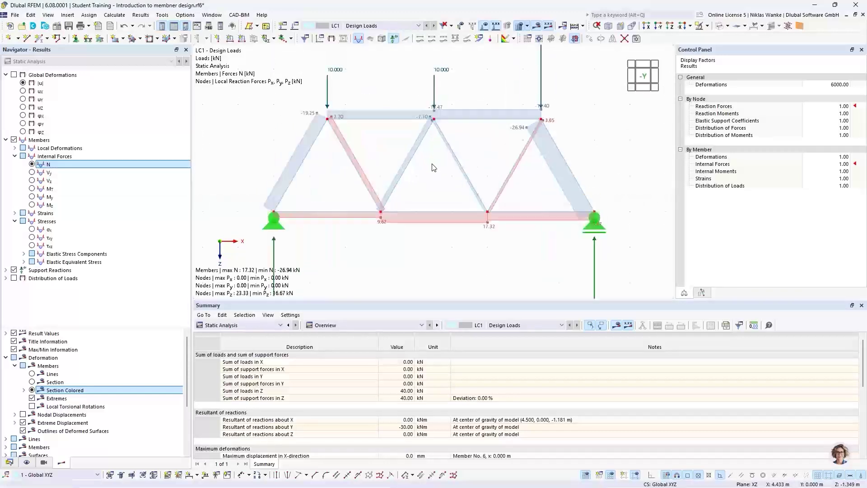
middle_drag(431, 164, 455, 168)
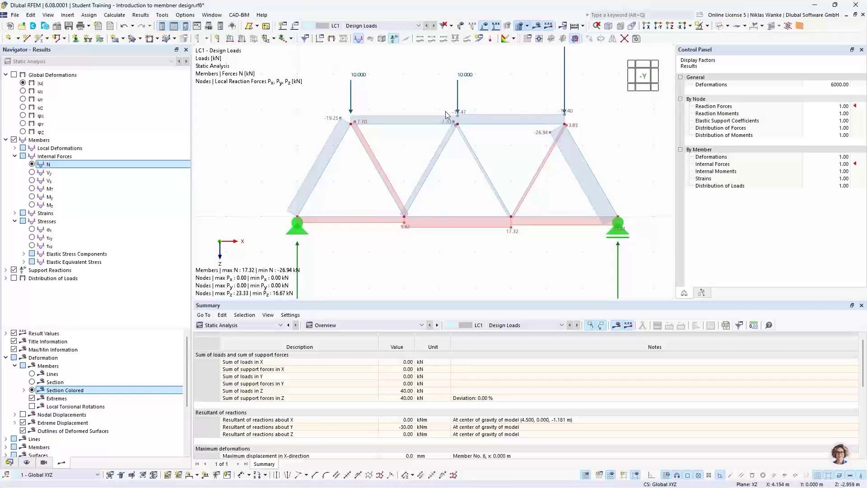
Examine the axial force values of the members meeting at the middle top chord node
scroll(461, 113, up, 4)
scroll(437, 139, up, 1)
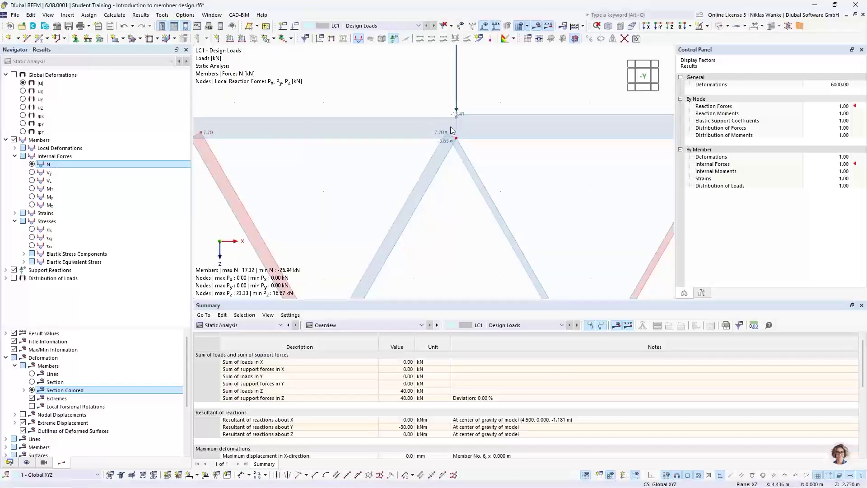
scroll(451, 130, down, 2)
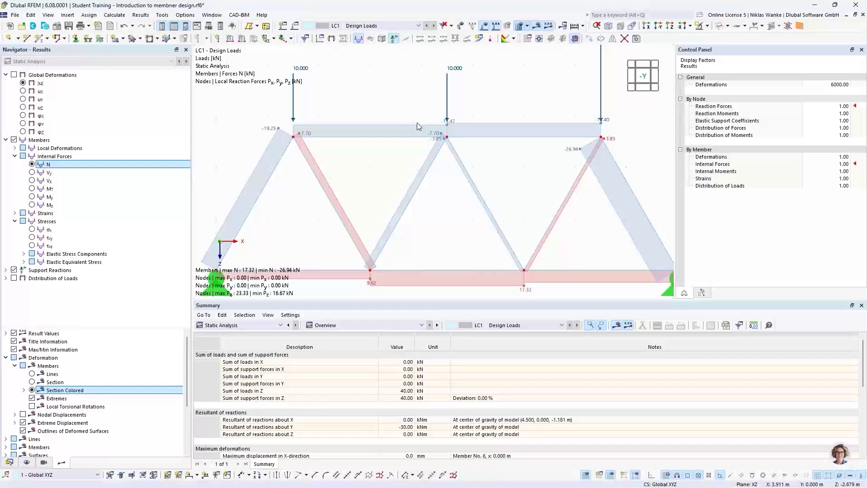
scroll(417, 123, down, 2)
mouse_move(417, 123)
middle_down()
mouse_move(427, 137)
mouse_move(429, 130)
middle_up()
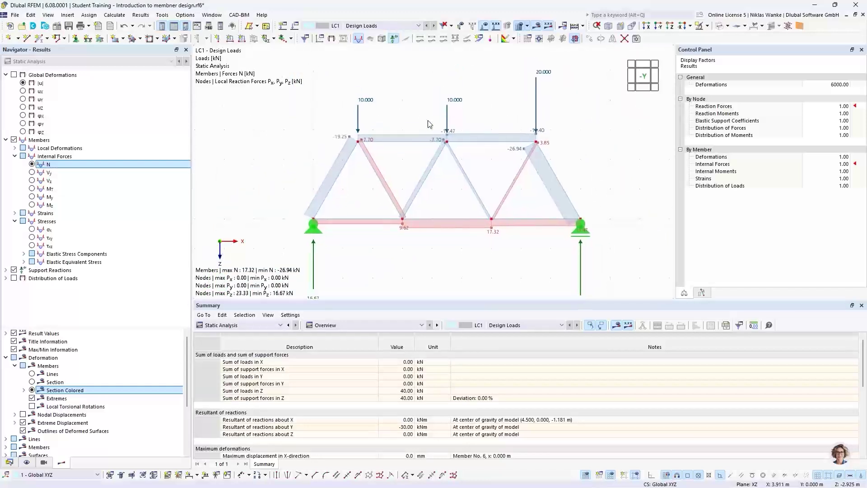
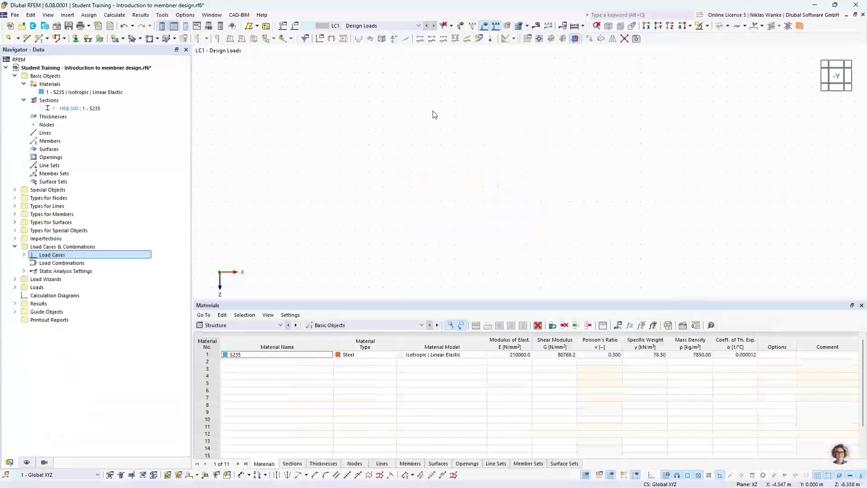
Turn on the display of the global coordinate system at the zero point and of dimensions
middle_drag(488, 196, 492, 189)
scroll(486, 196, down, 1)
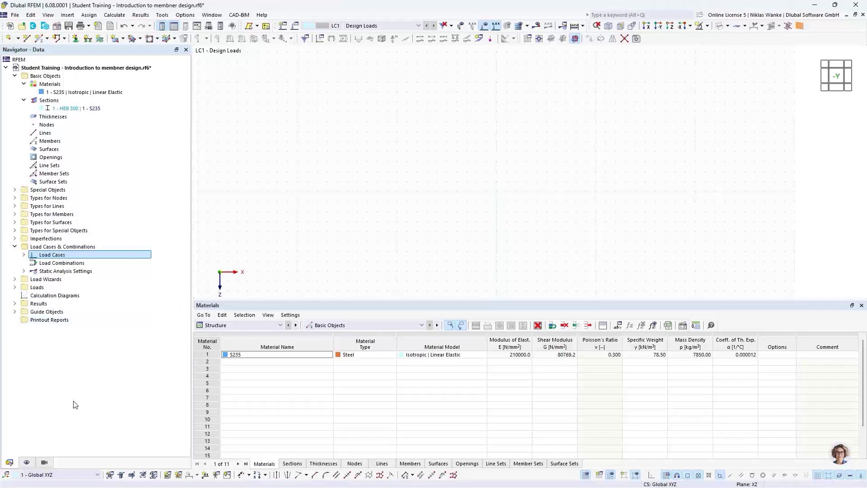
click(30, 463)
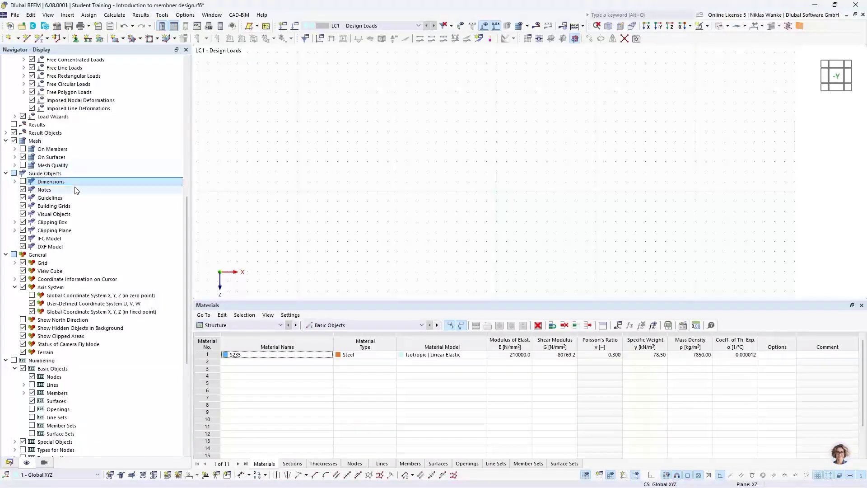
click(31, 296)
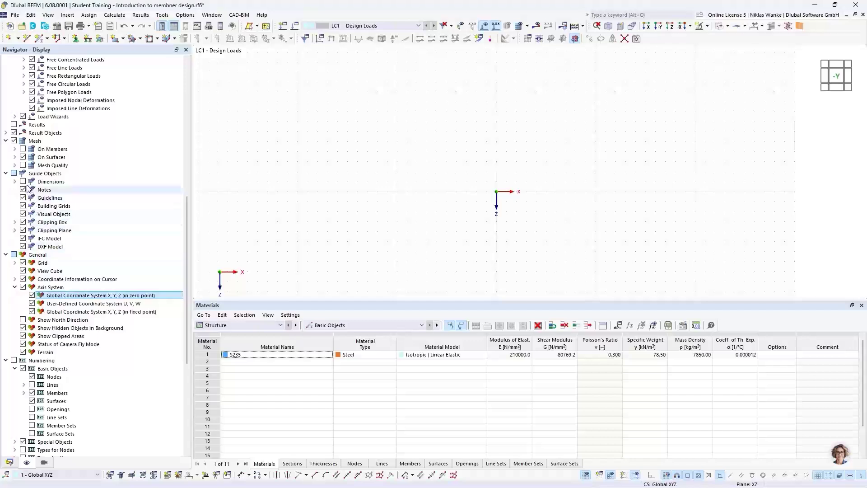
click(23, 182)
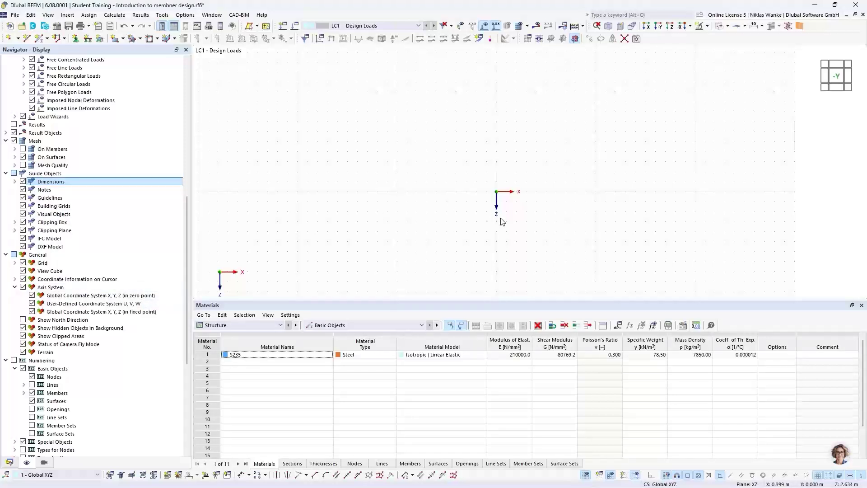
Review the work plane's grid and snap settings, including the grid point spacing, and leave them as they are
scroll(512, 210, up, 1)
middle_drag(516, 206, 340, 196)
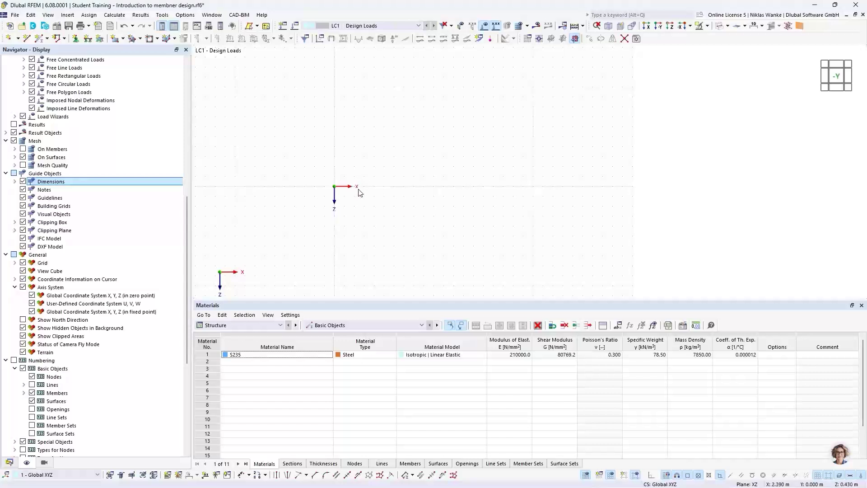
scroll(381, 194, up, 1)
click(527, 38)
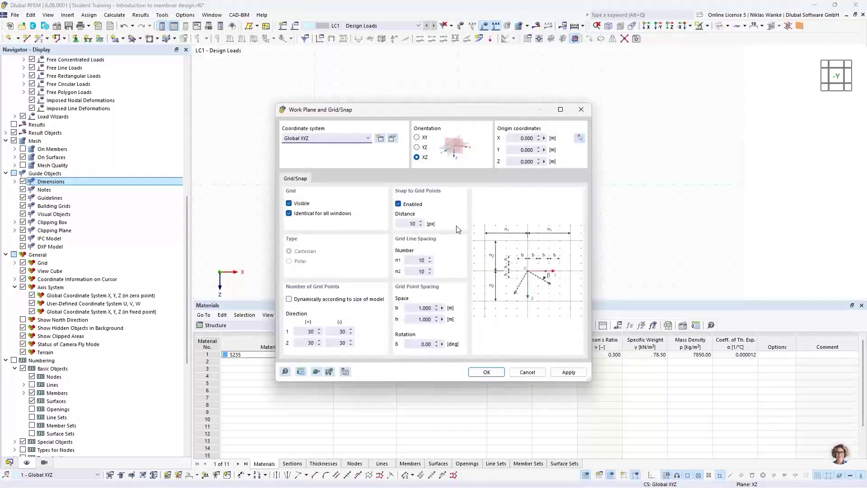
click(416, 308)
click(581, 109)
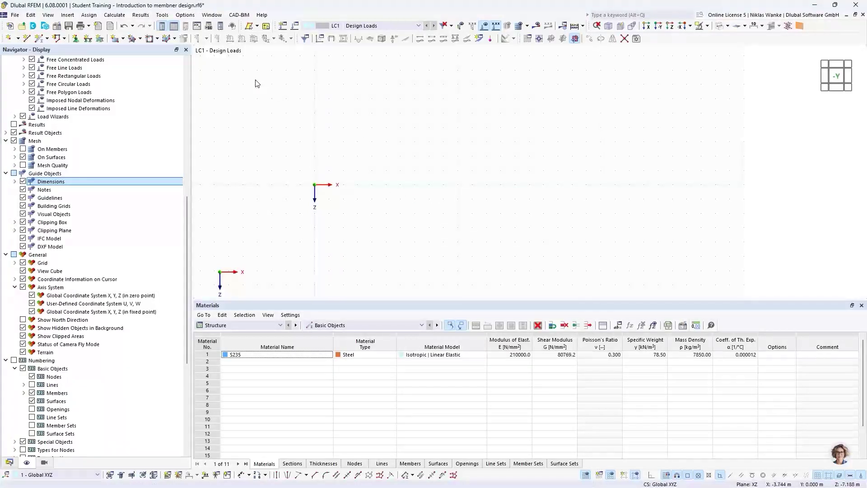
Set up a new single member of type Beam with the uniform section HEB 300 in S235
click(40, 39)
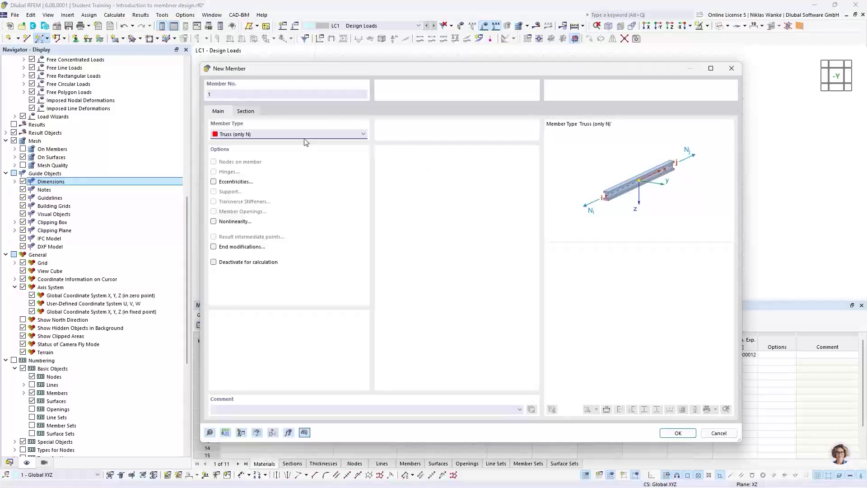
click(298, 136)
scroll(297, 140, up, 1)
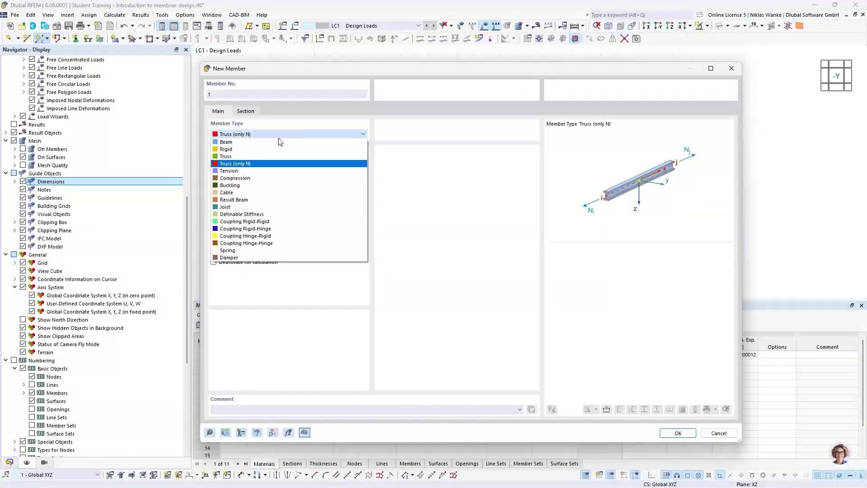
click(233, 144)
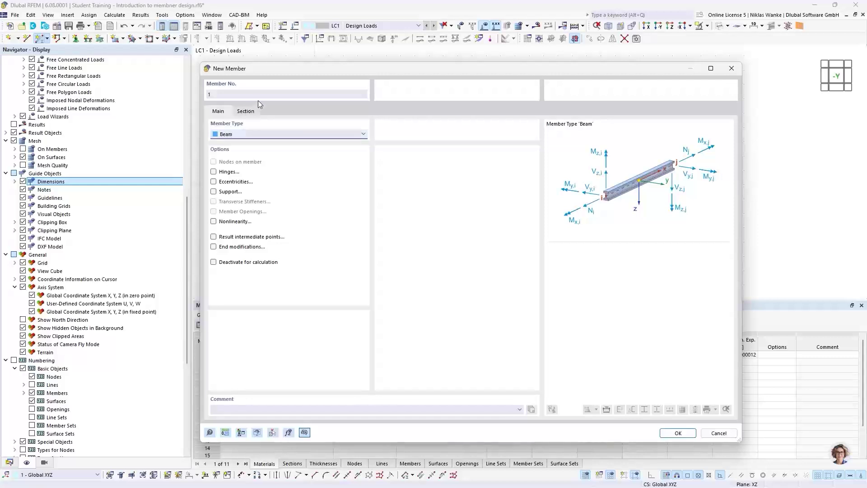
click(246, 111)
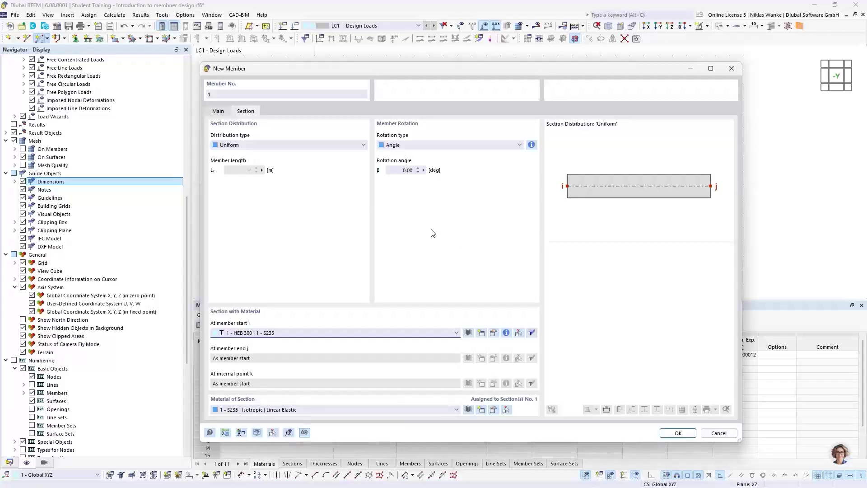
click(669, 434)
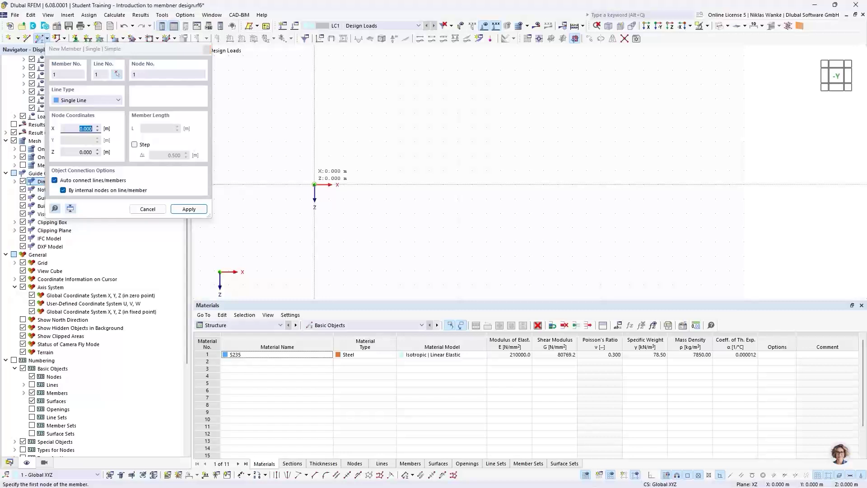
Place the beam along the X-axis from the origin to a node at X 2.000 m, Z 0.000 m
click(315, 184)
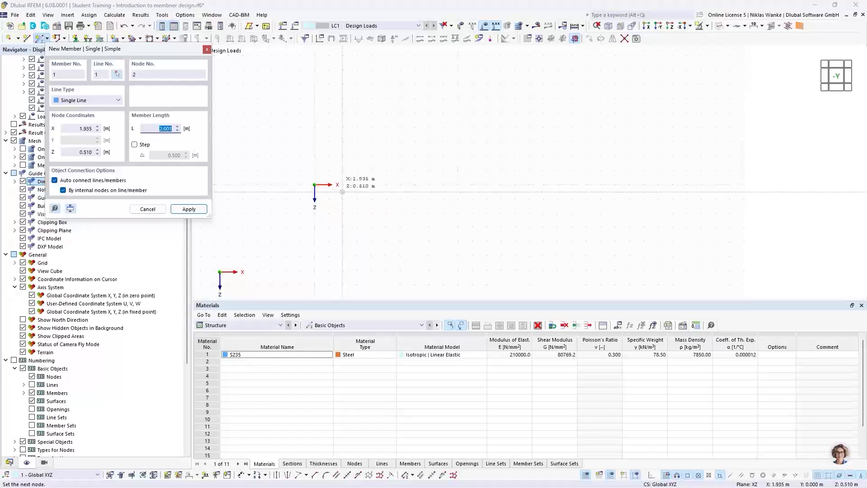
key(Return)
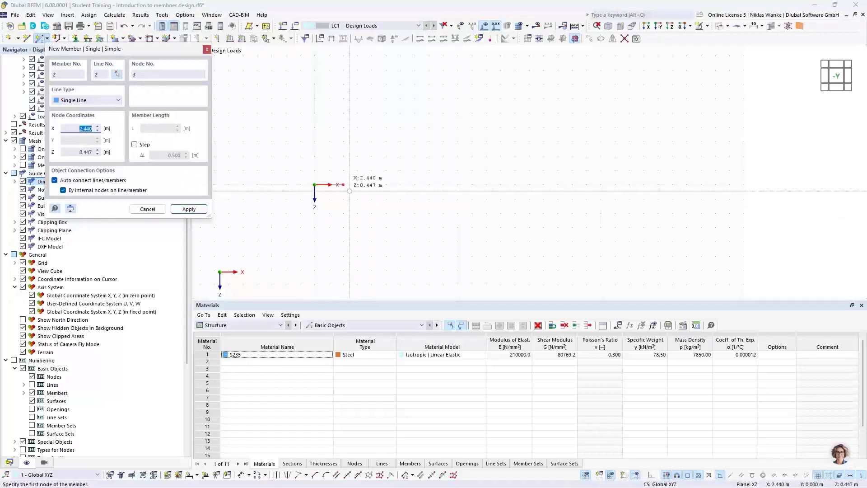
key(Escape)
scroll(329, 190, up, 4)
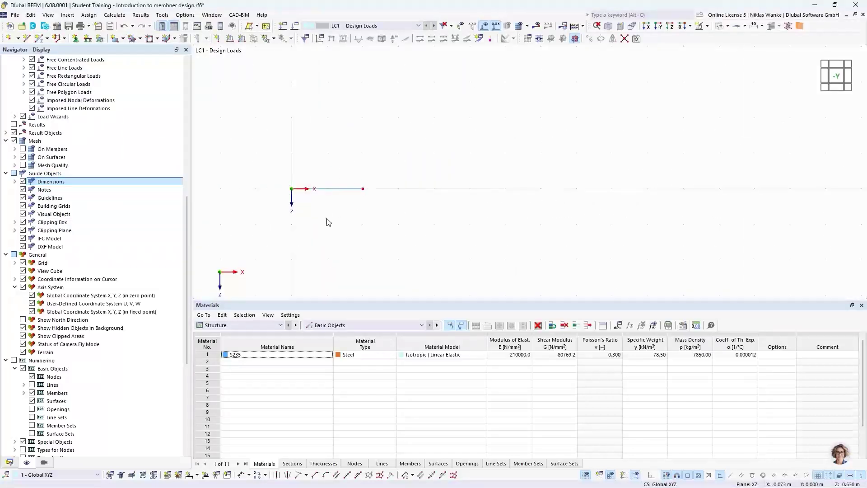
Set the X coordinate of the beam's end node to 16.5 m
mouse_move(365, 192)
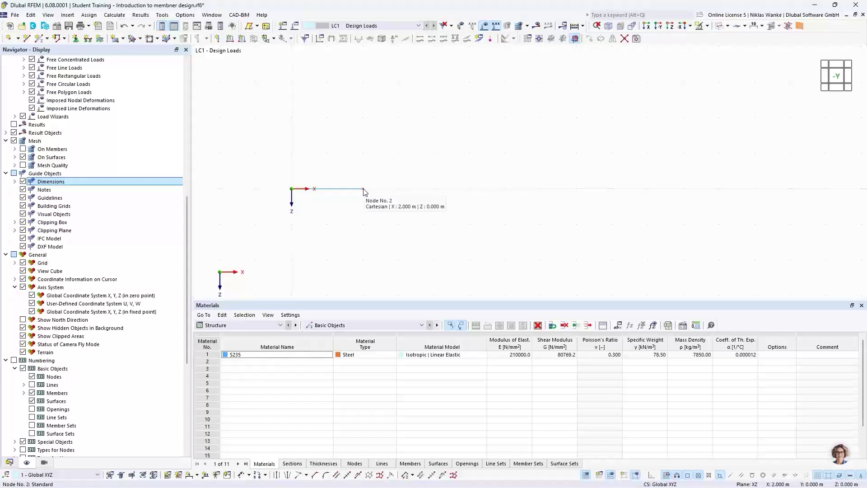
double_click(364, 189)
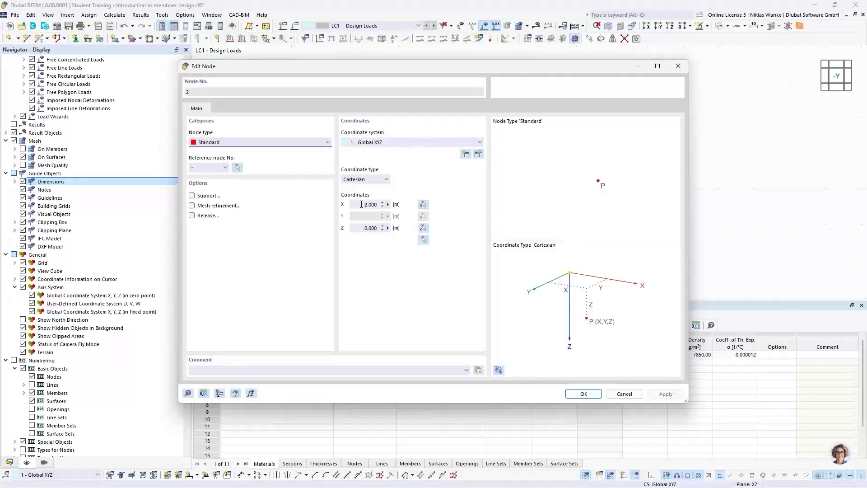
click(367, 204)
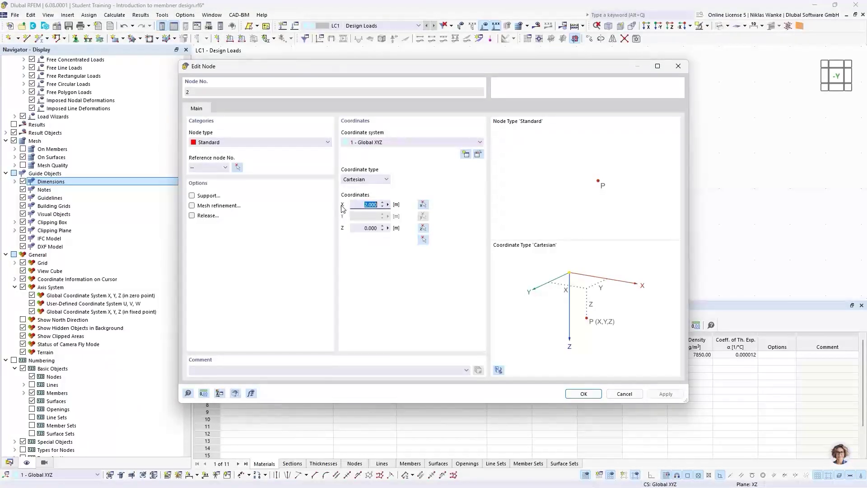
drag(356, 204, 377, 206)
text(16,5)
click(583, 393)
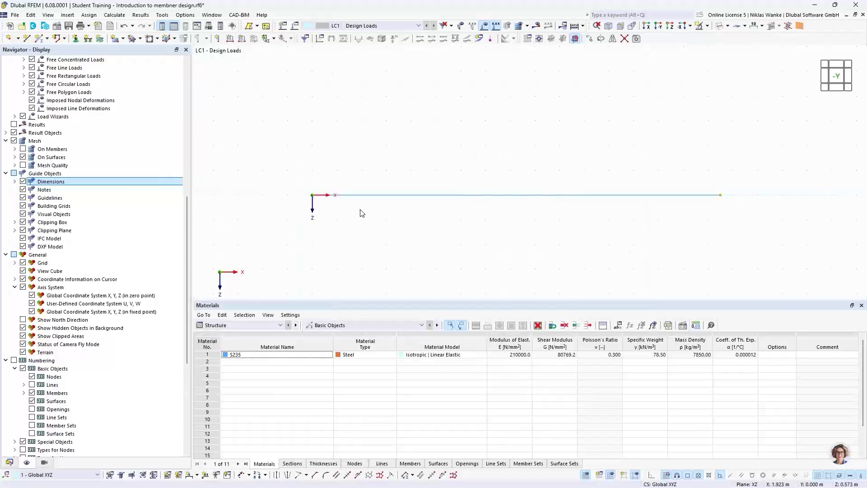
scroll(360, 210, down, 1)
middle_drag(359, 210, 340, 200)
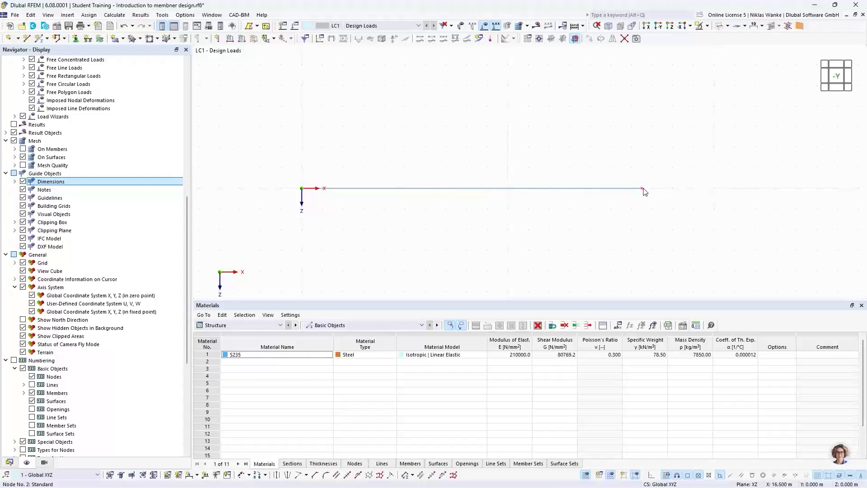
mouse_move(644, 192)
drag(525, 206, 484, 168)
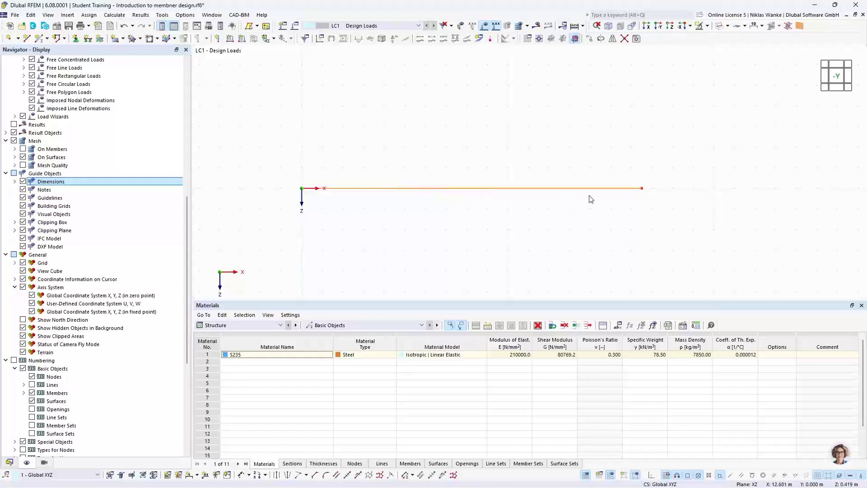
click(638, 189)
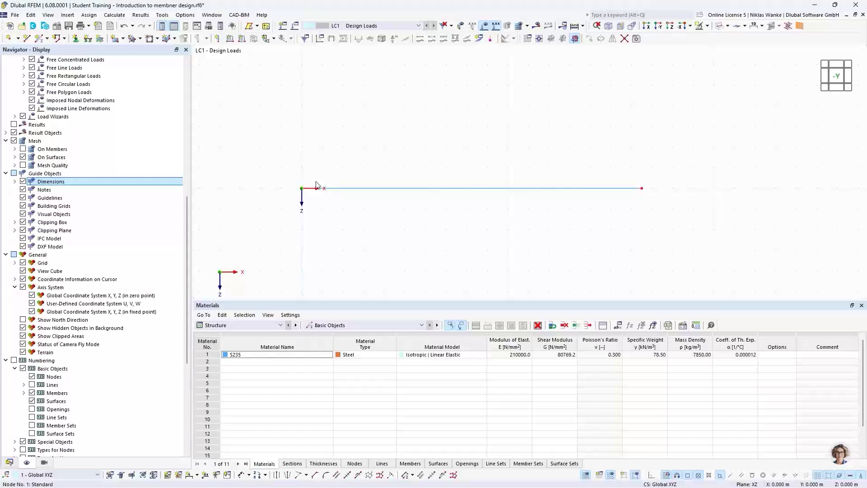
mouse_move(643, 193)
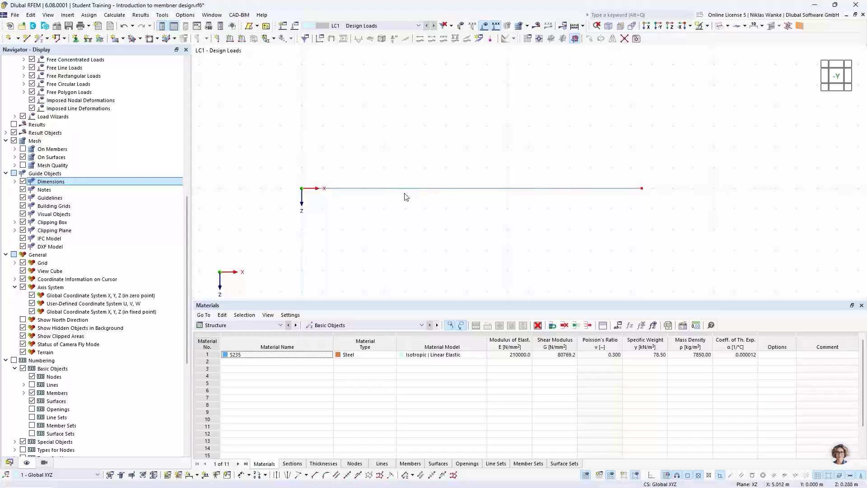
Add 2 intermediate nodes to the beam using the option to create 'On Member' nodes without dividing the member
right_click(522, 192)
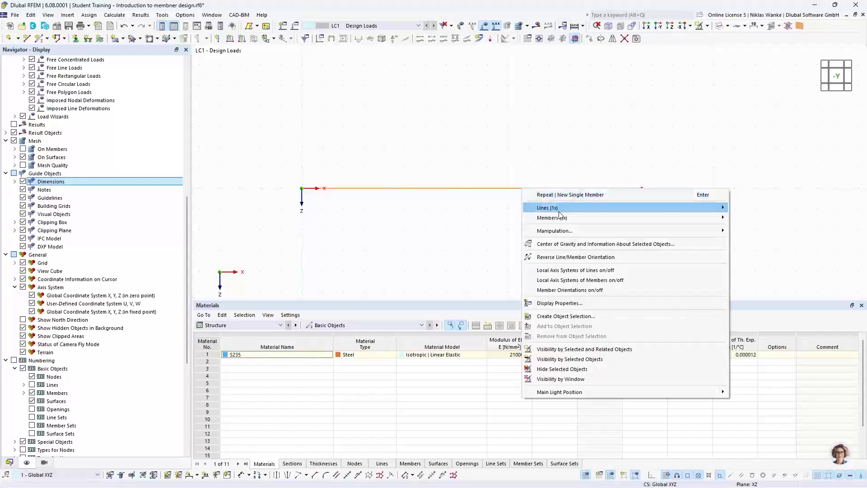
mouse_move(665, 220)
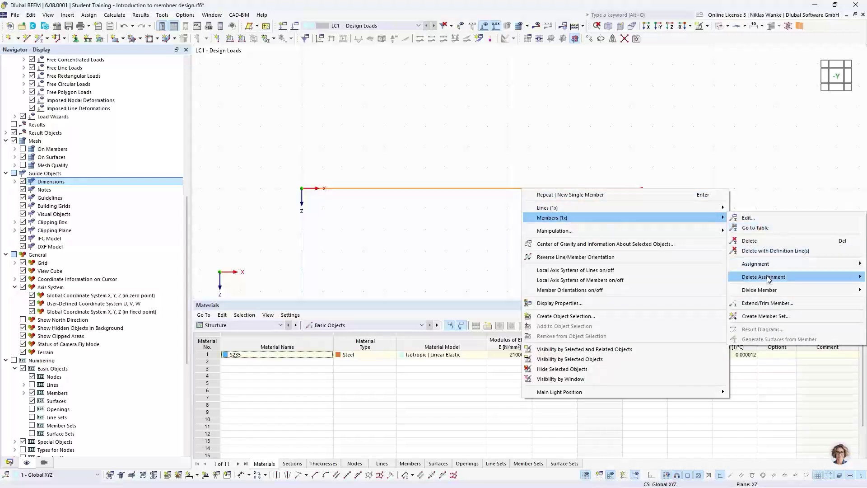
mouse_move(759, 293)
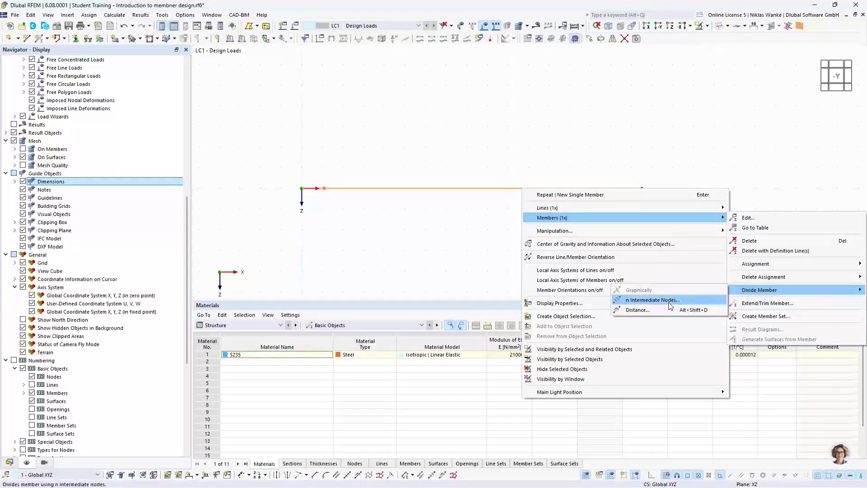
click(645, 301)
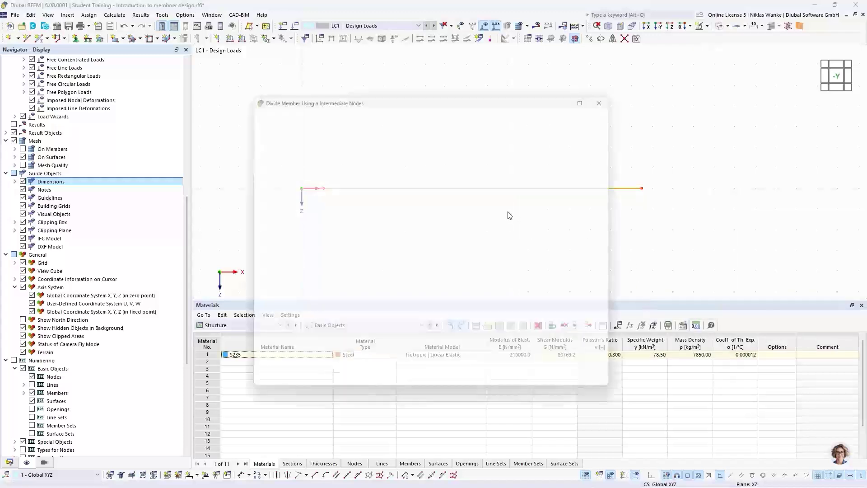
drag(471, 94, 520, 213)
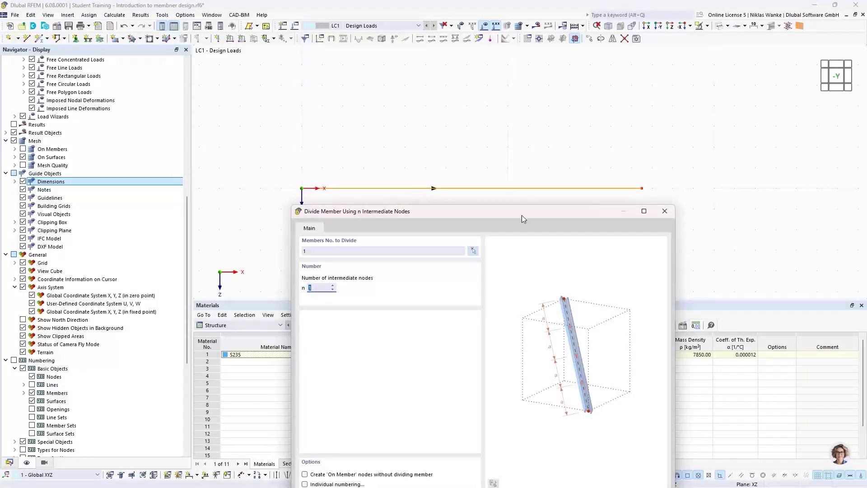
drag(543, 208, 556, 113)
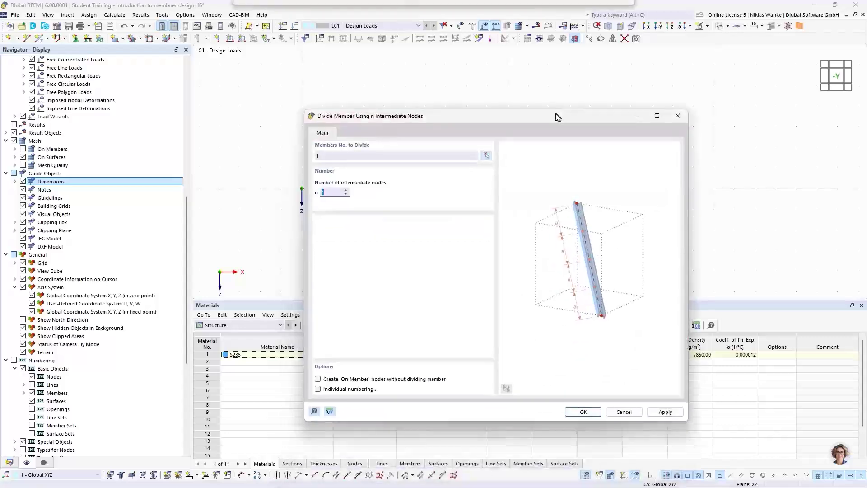
click(346, 190)
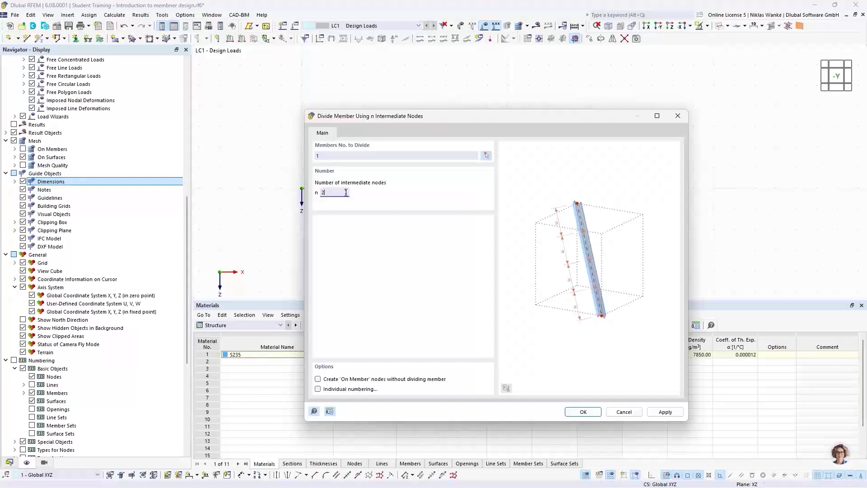
drag(491, 118, 490, 88)
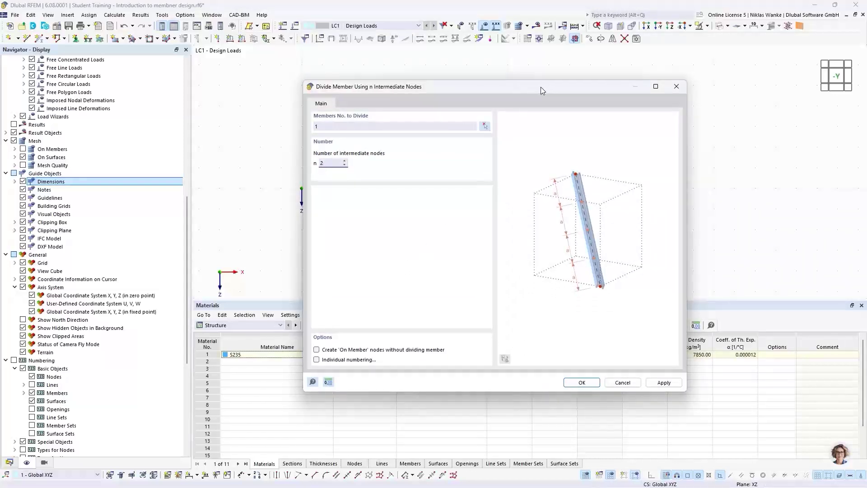
drag(540, 86, 528, 232)
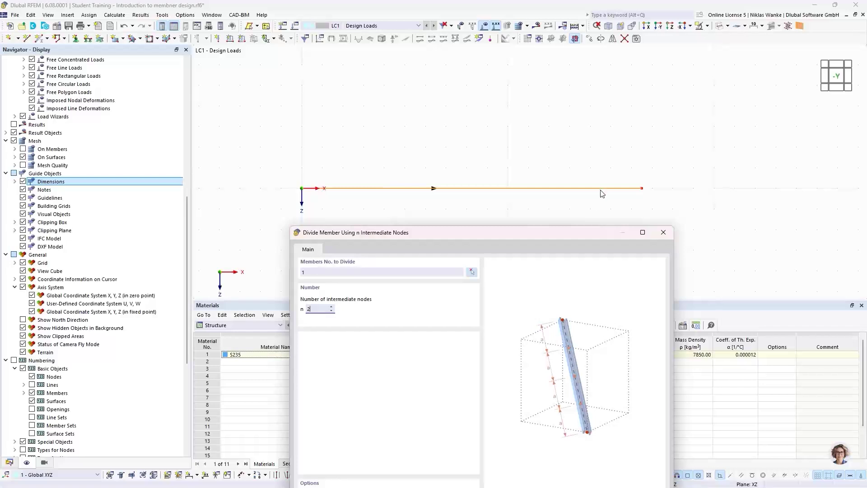
drag(498, 234, 494, 217)
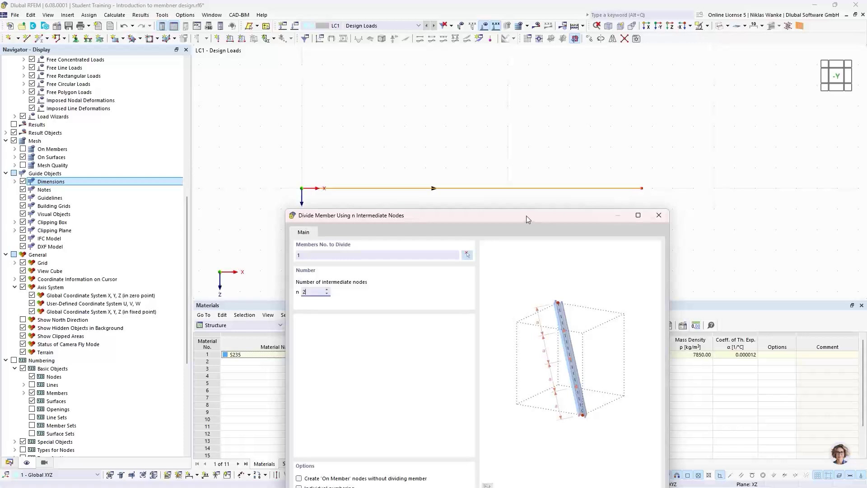
drag(525, 216, 546, 112)
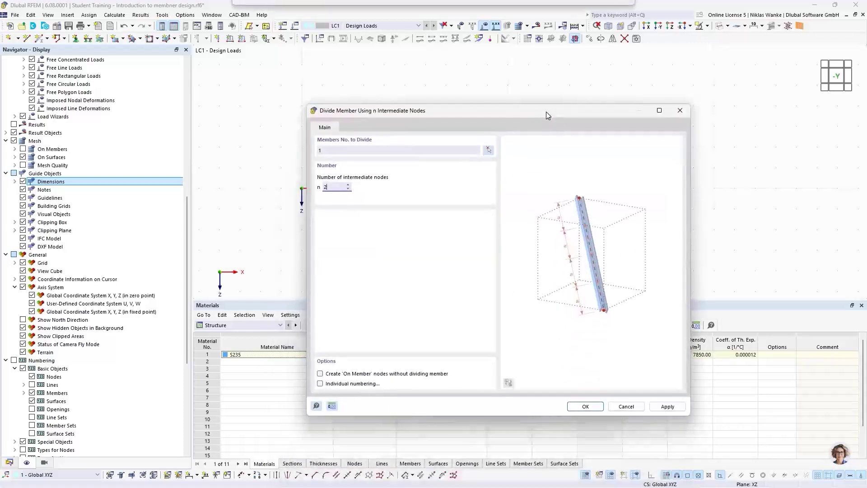
click(320, 375)
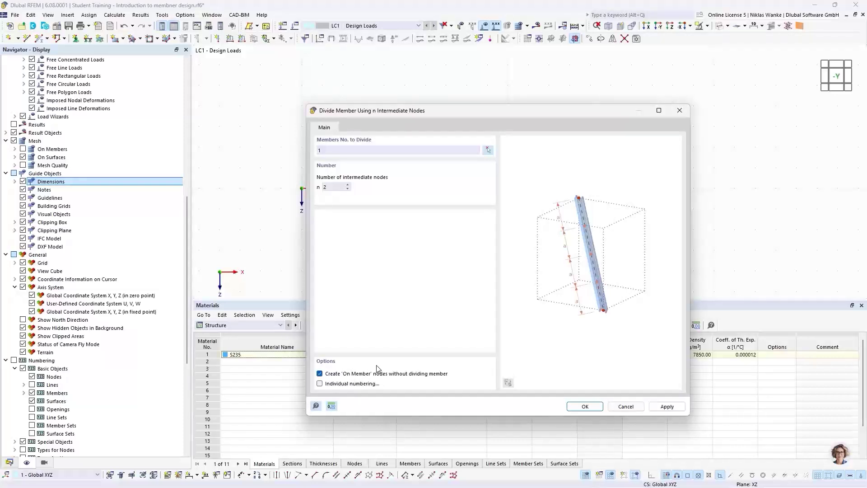
click(579, 408)
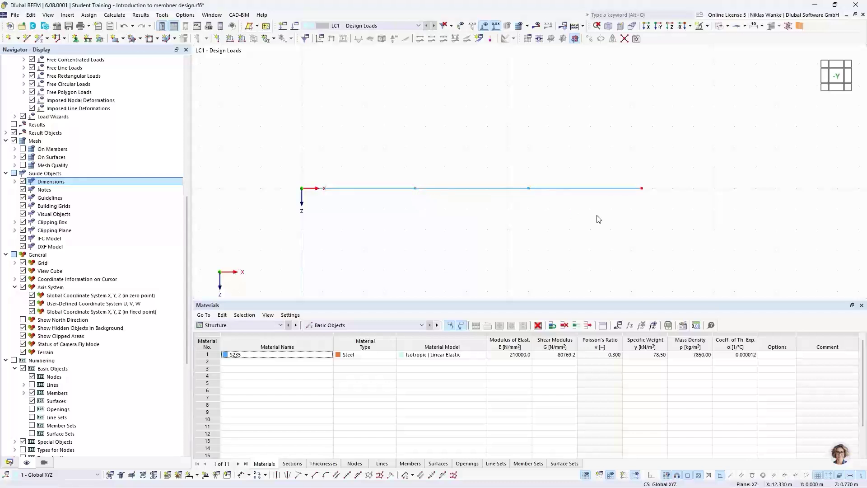
Inspect the first intermediate node's position on the member and node type options, and check how the beam selects across its intermediate nodes
double_click(415, 189)
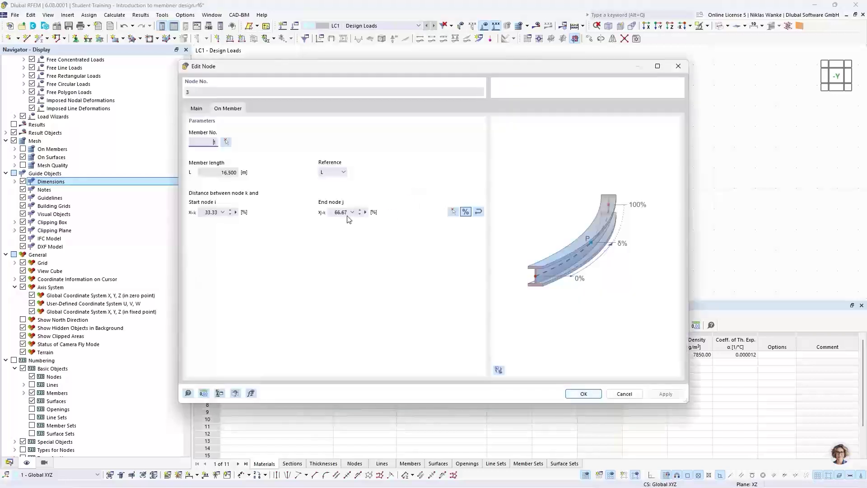
click(199, 110)
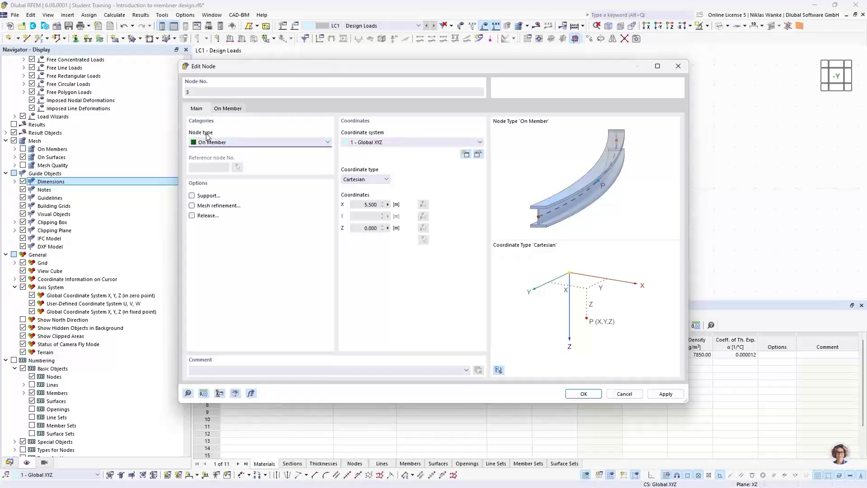
click(216, 144)
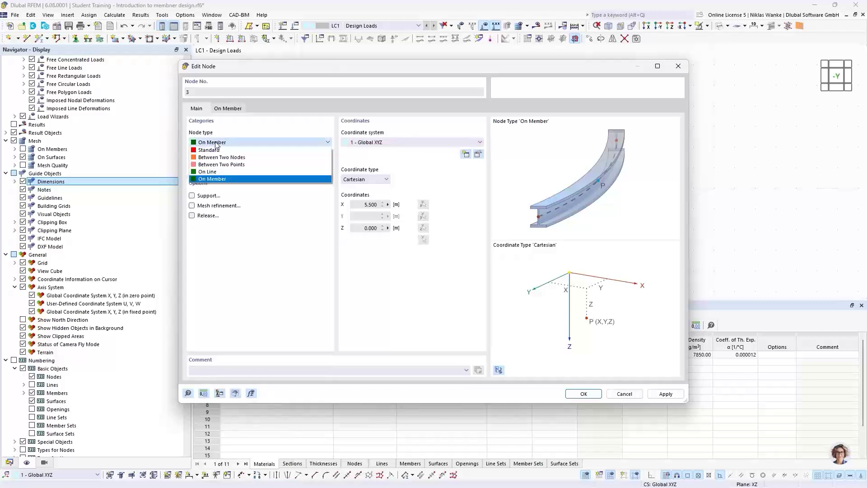
click(298, 131)
click(678, 66)
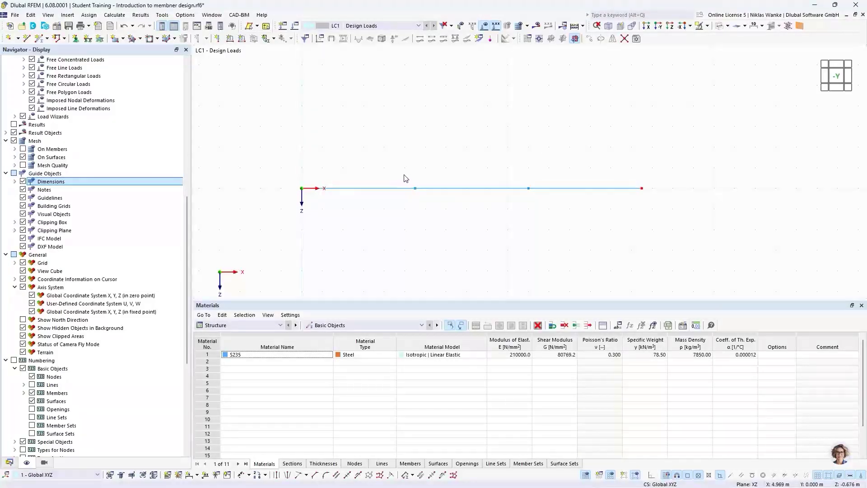
drag(407, 177, 424, 203)
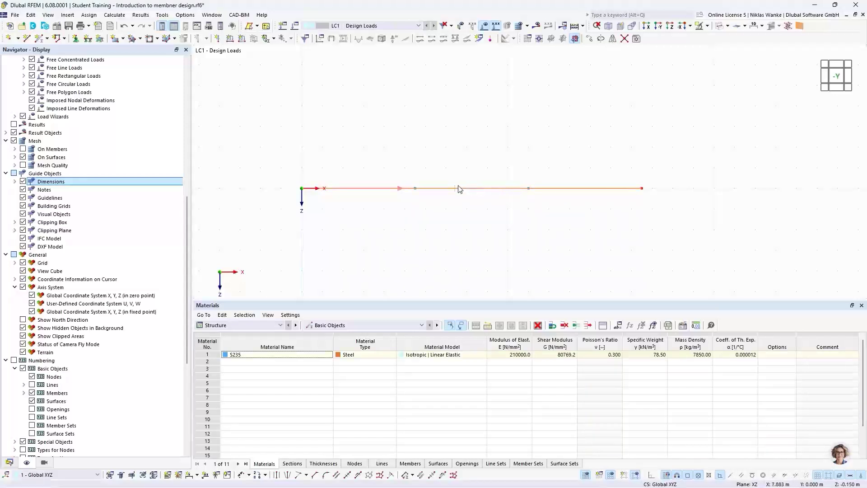
drag(493, 210, 469, 152)
click(476, 202)
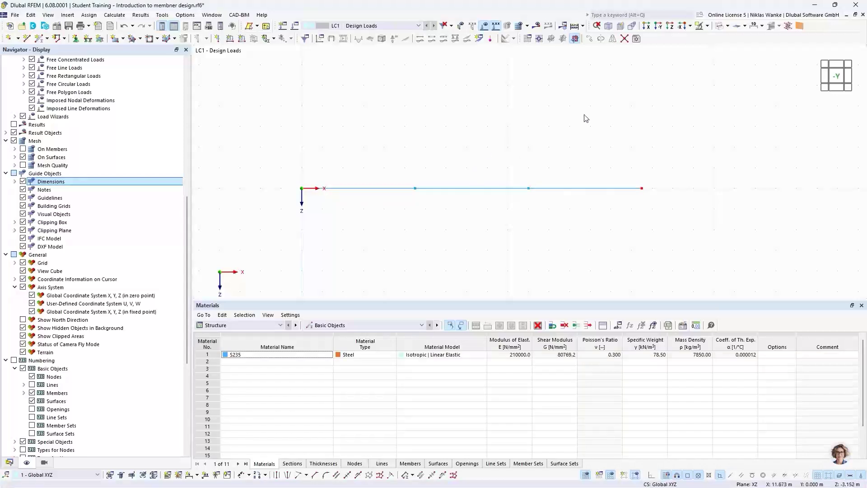
Display the structure as a solid model, look at the beam in 3D and return to the -Y view
click(727, 27)
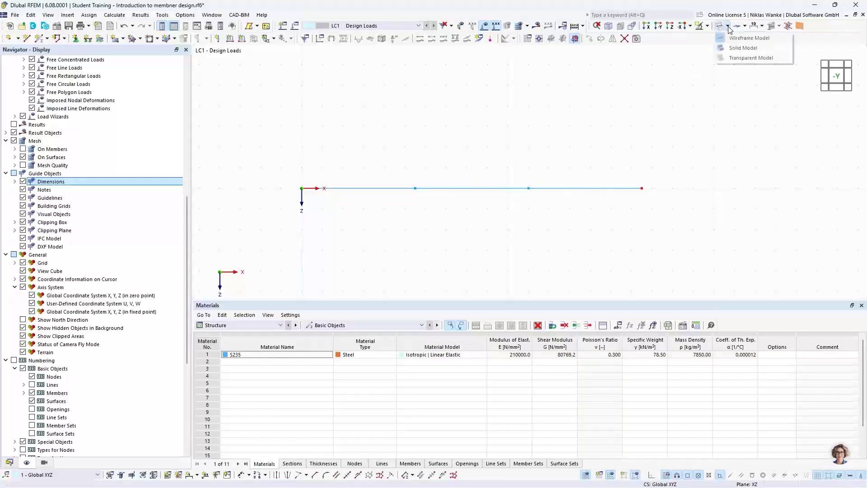
click(741, 48)
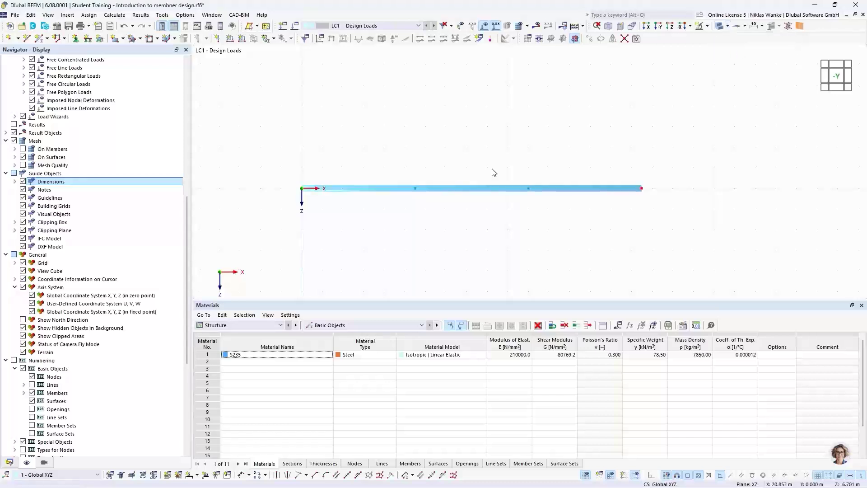
scroll(627, 199, up, 1)
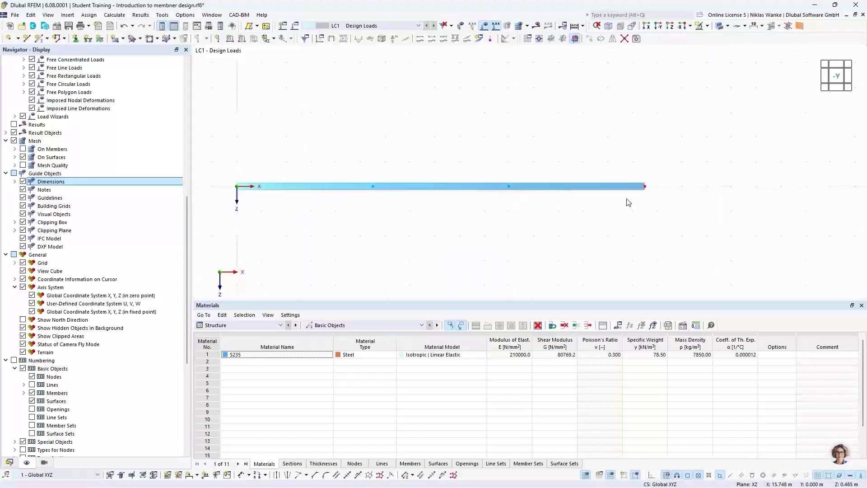
middle_drag(626, 198, 599, 198)
scroll(638, 182, up, 5)
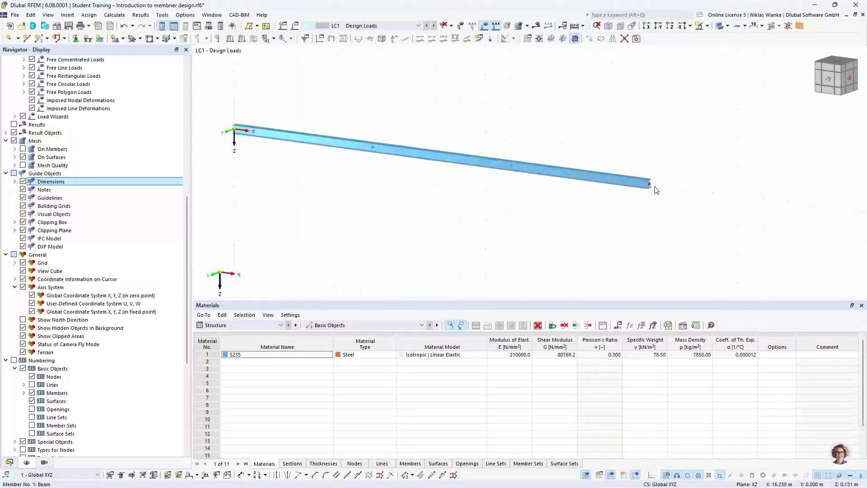
scroll(637, 182, down, 2)
scroll(638, 182, down, 4)
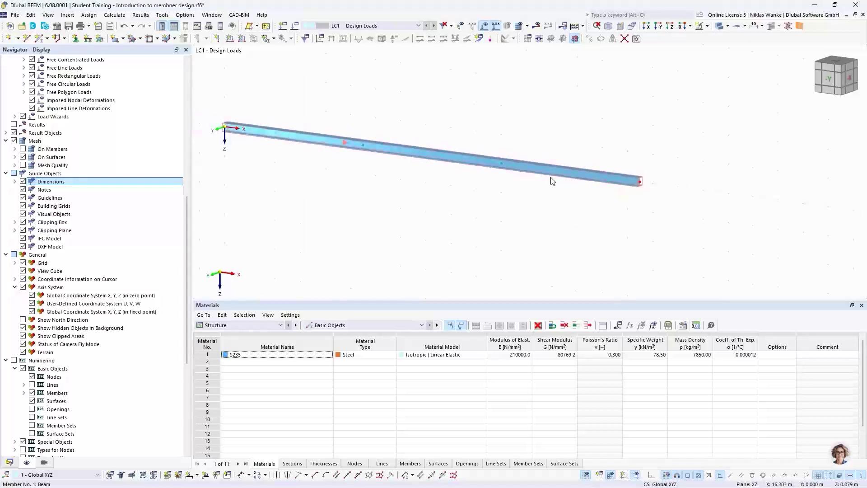
scroll(466, 186, down, 1)
middle_drag(467, 186, 491, 203)
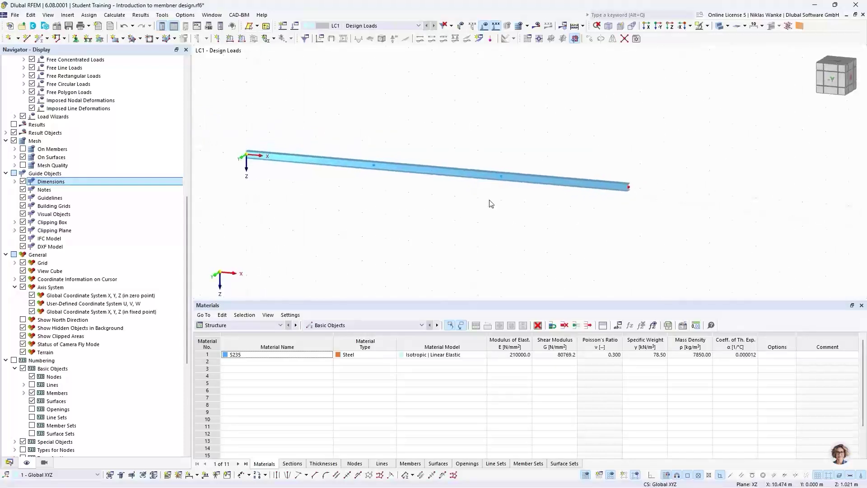
click(832, 80)
scroll(546, 221, down, 1)
middle_drag(546, 220, 516, 218)
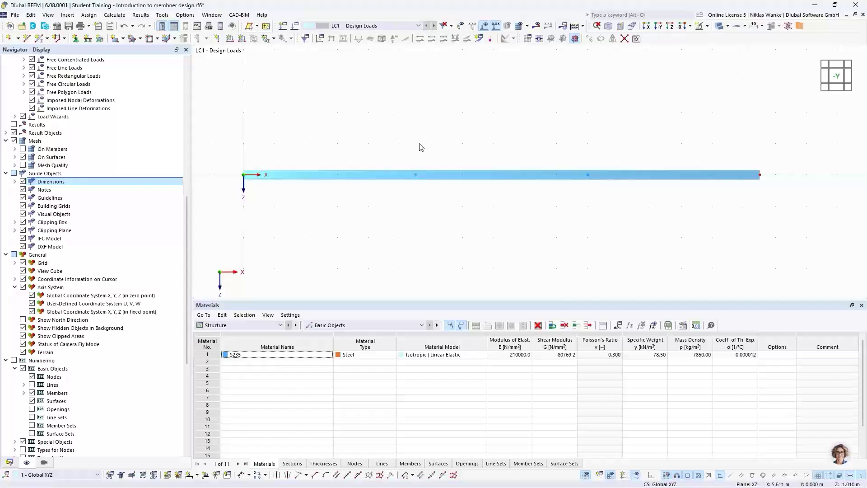
Select the beam's two intermediate nodes and set up a Move/Copy for them with a copy in 1 step
click(415, 175)
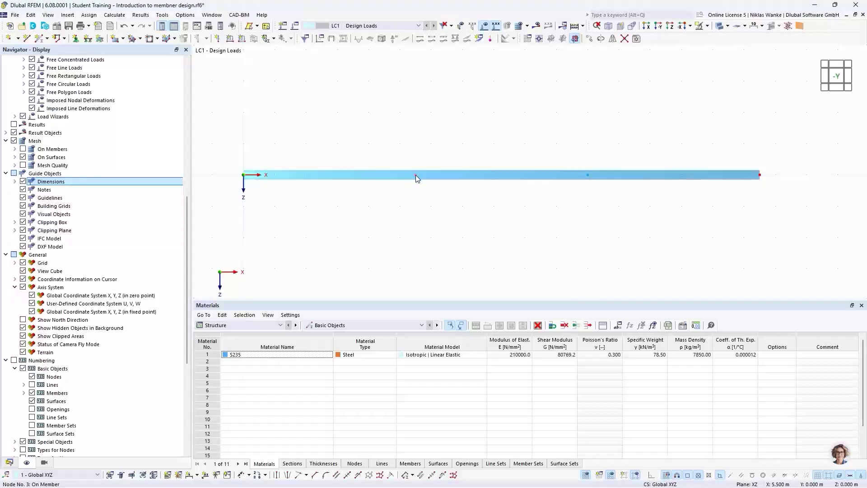
click(588, 176)
click(589, 39)
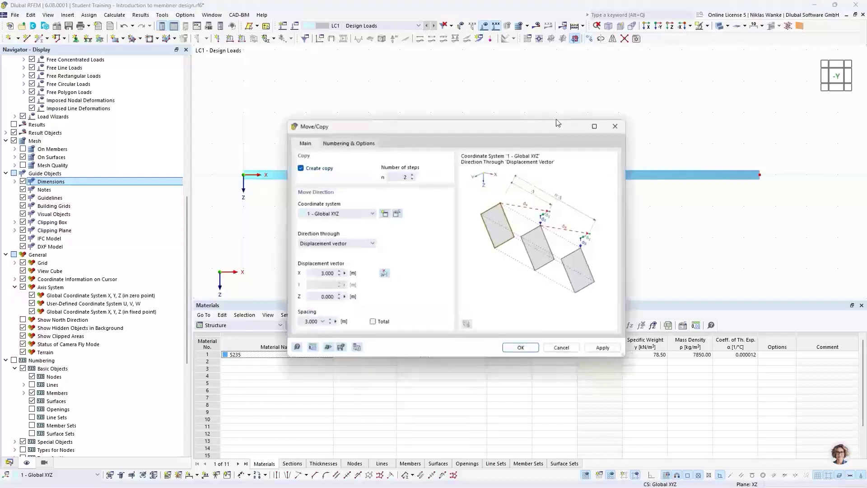
drag(502, 131, 585, 114)
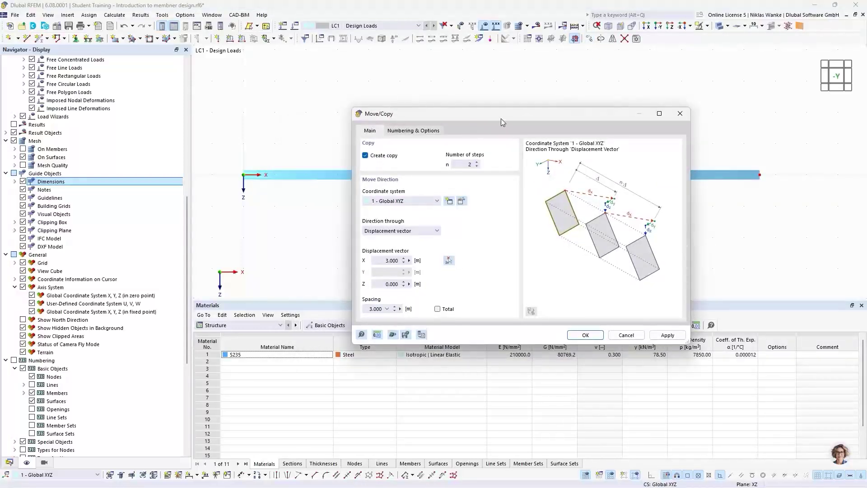
drag(500, 119, 581, 126)
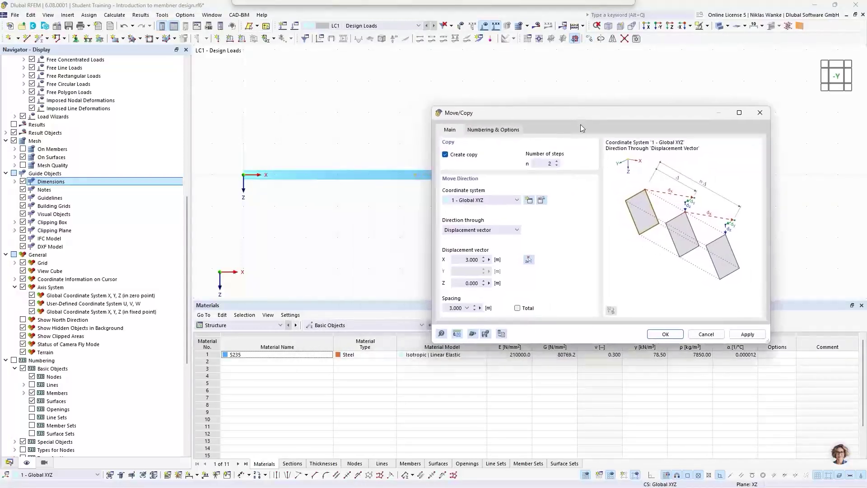
click(557, 166)
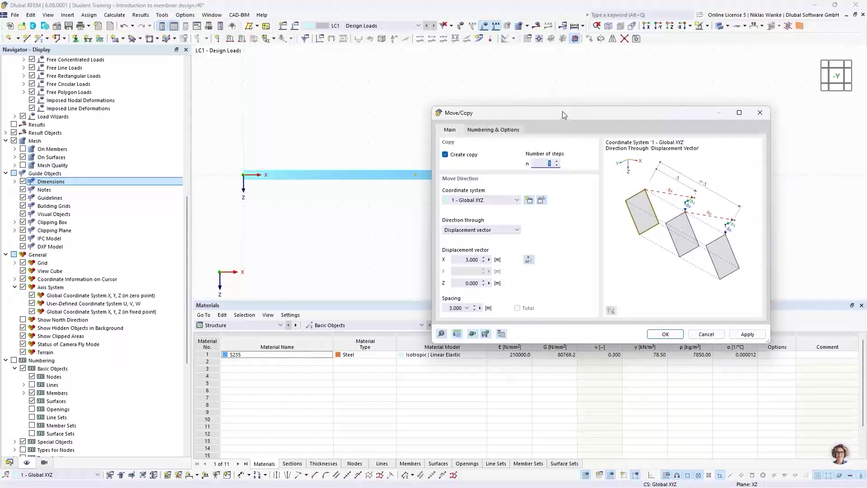
mouse_move(562, 111)
mouse_down()
mouse_move(565, 99)
mouse_move(562, 107)
mouse_up()
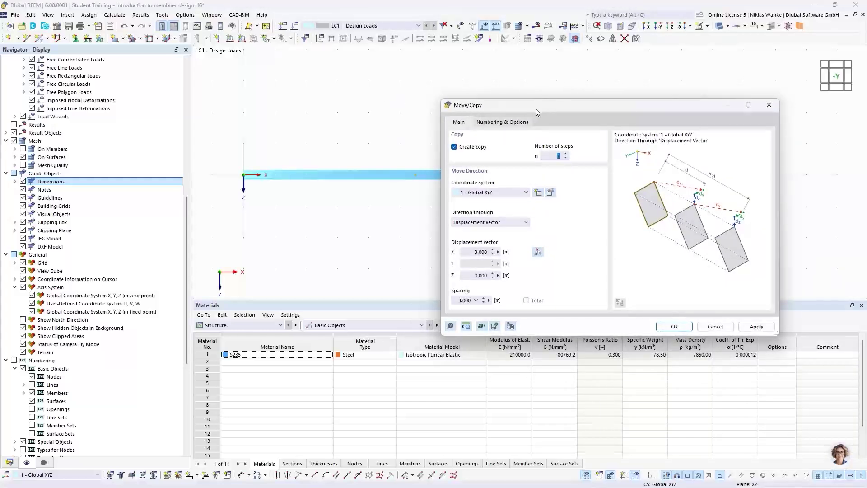
drag(536, 111, 429, 199)
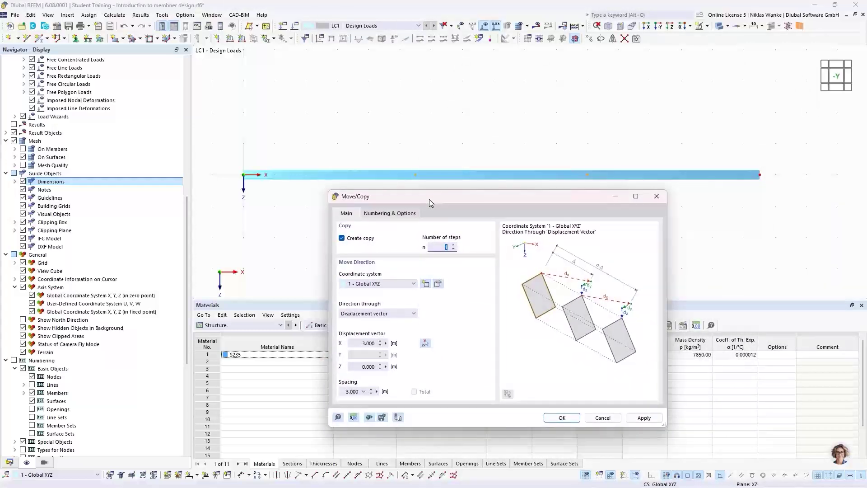
Activate step links that link the copied nodes with a member, and set the new template member's type to Truss
click(397, 215)
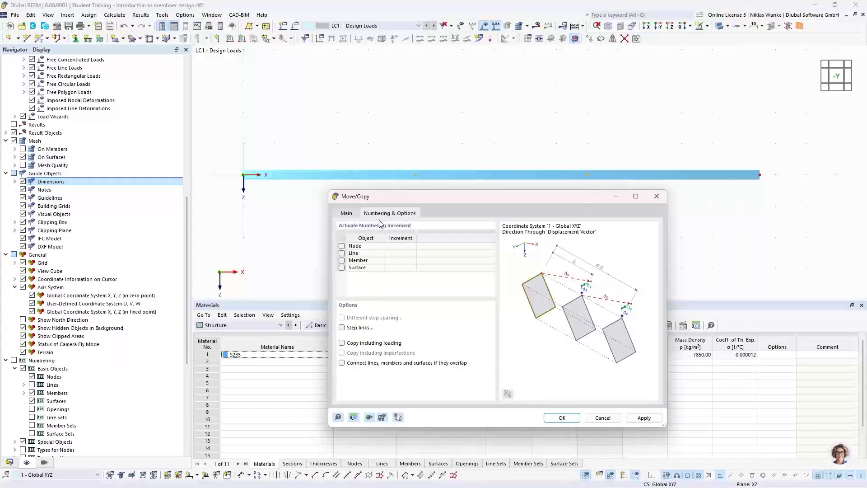
click(341, 328)
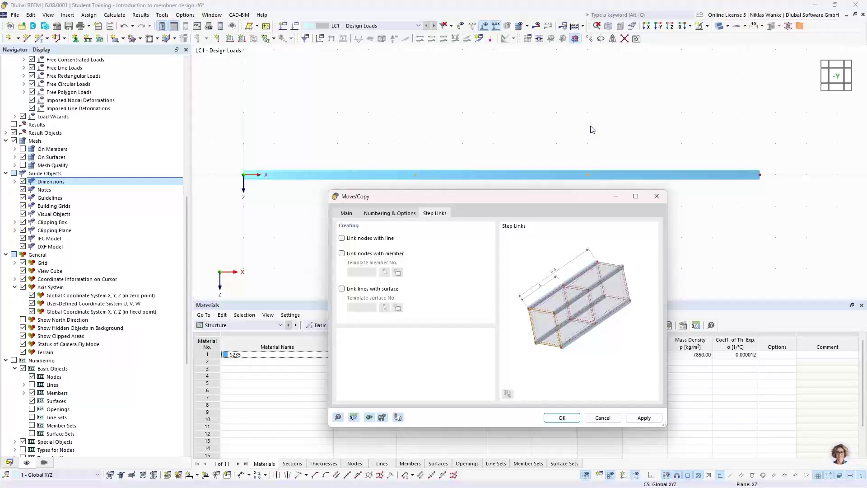
click(342, 254)
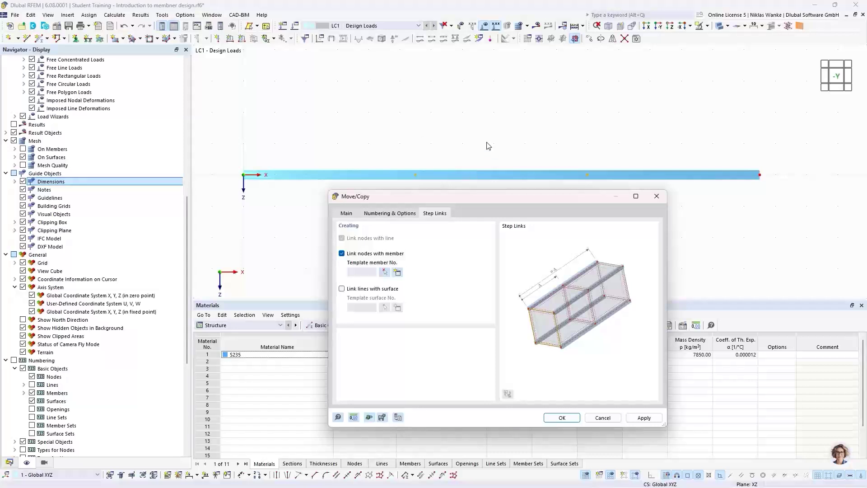
click(398, 272)
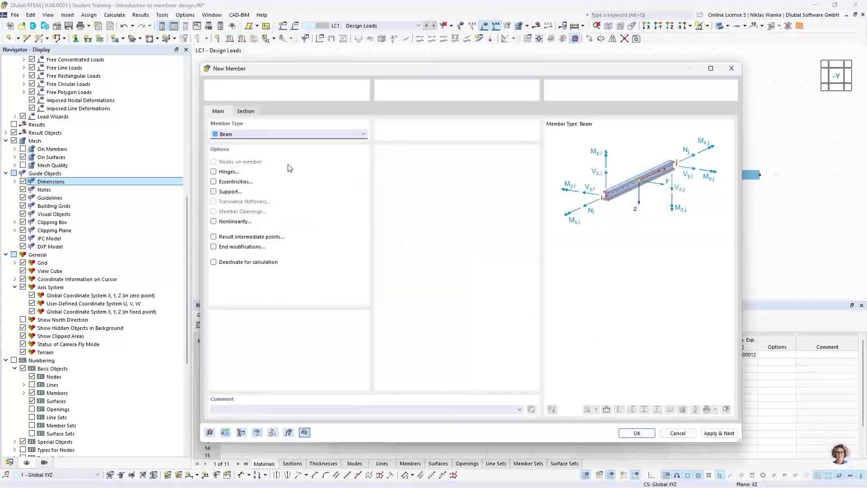
click(289, 135)
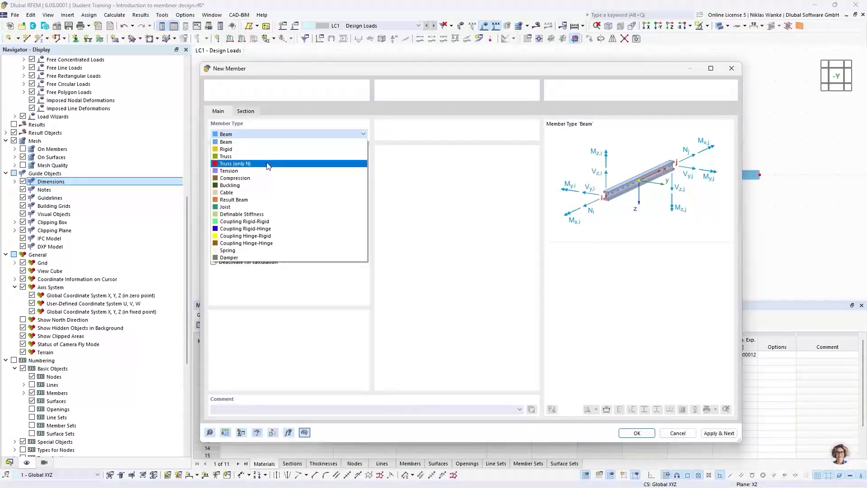
click(224, 157)
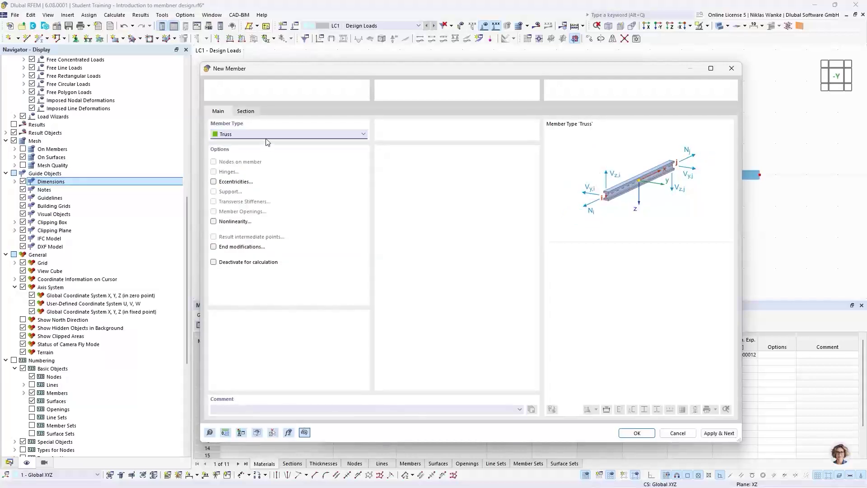
Create an IPE 200 British Steel section in S235 and assign it to the template truss member
click(246, 111)
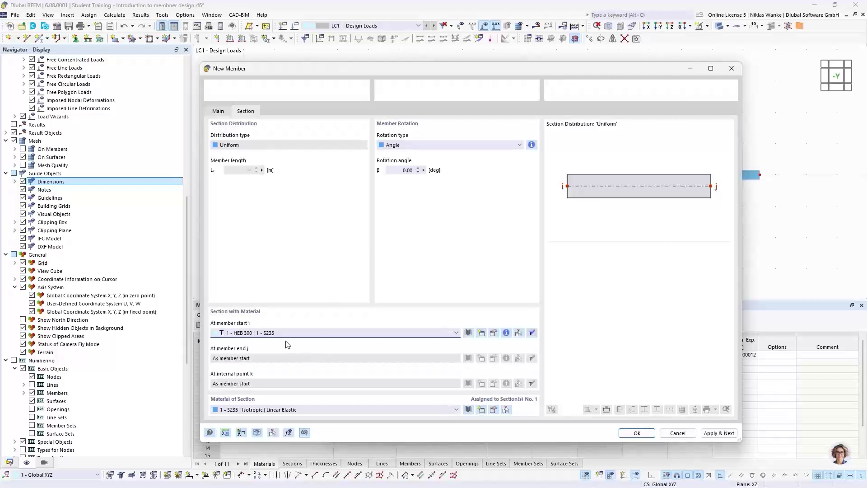
click(267, 332)
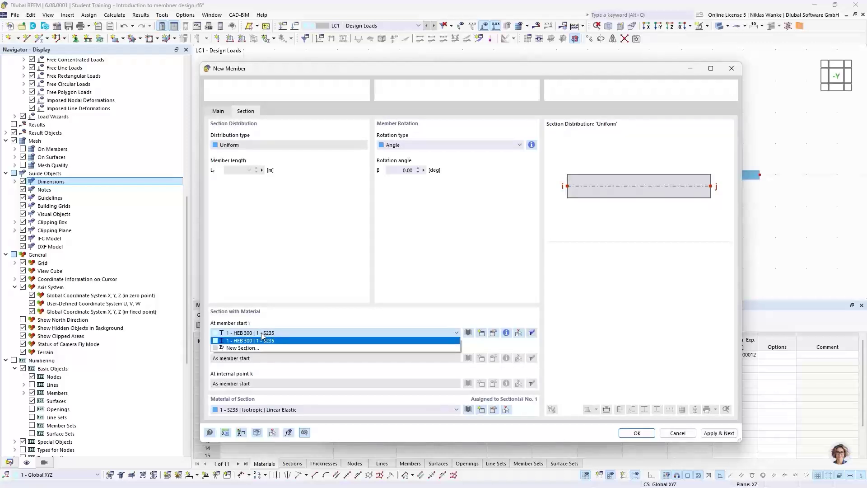
click(243, 348)
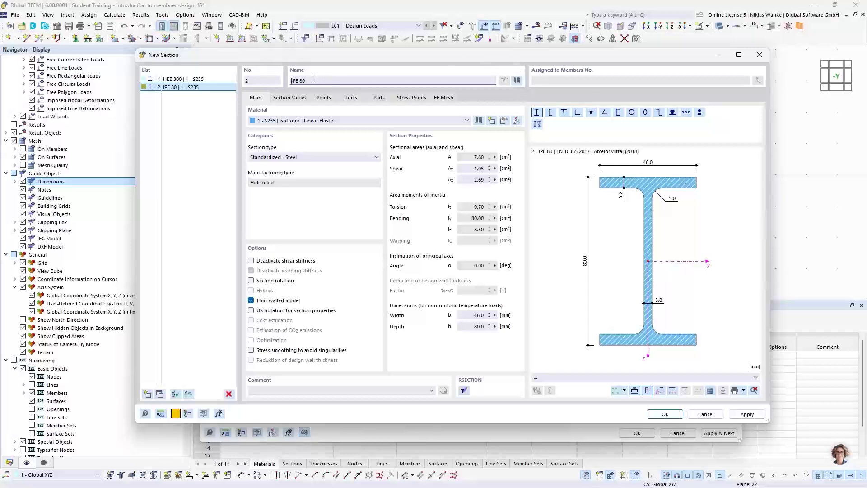
key(BackSpace)
key(BackSpace)
key(BackSpace)
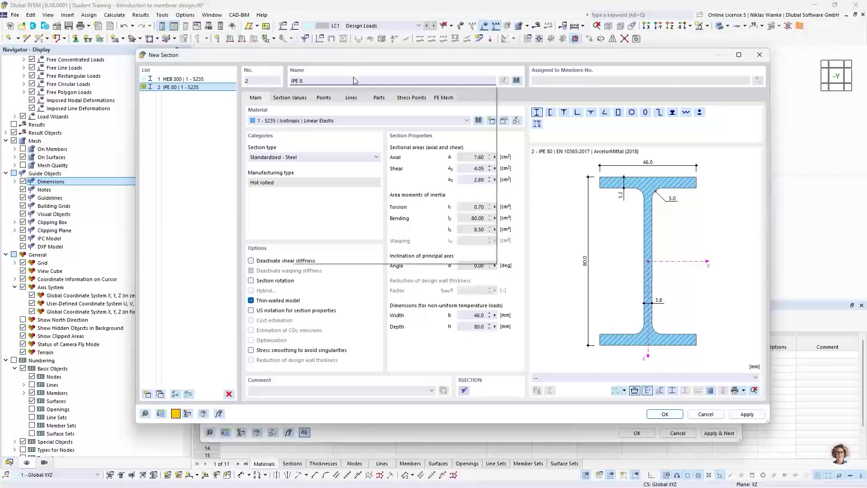
text(200)
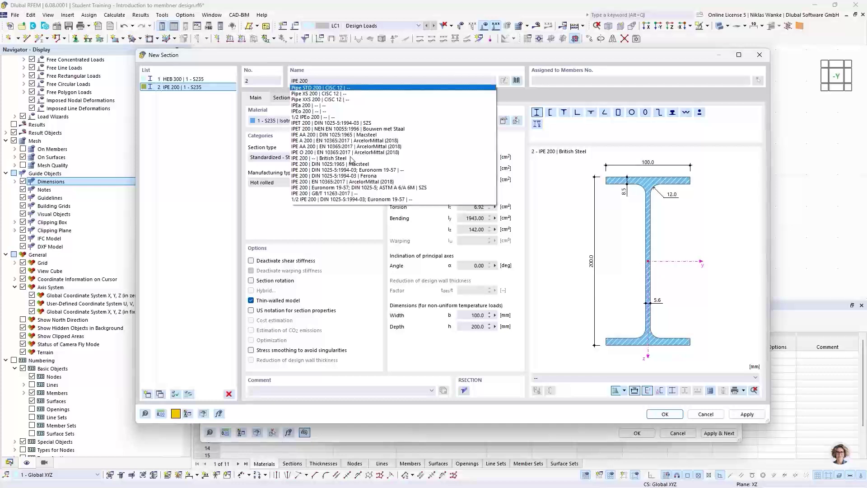
click(337, 158)
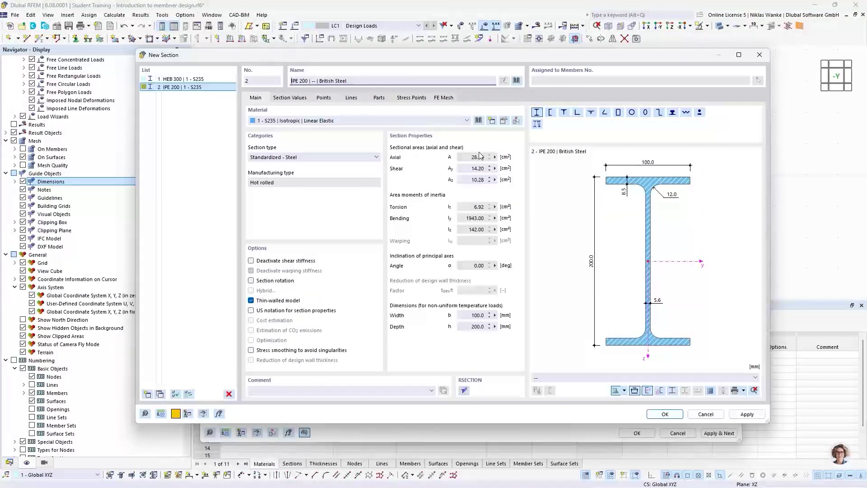
click(665, 415)
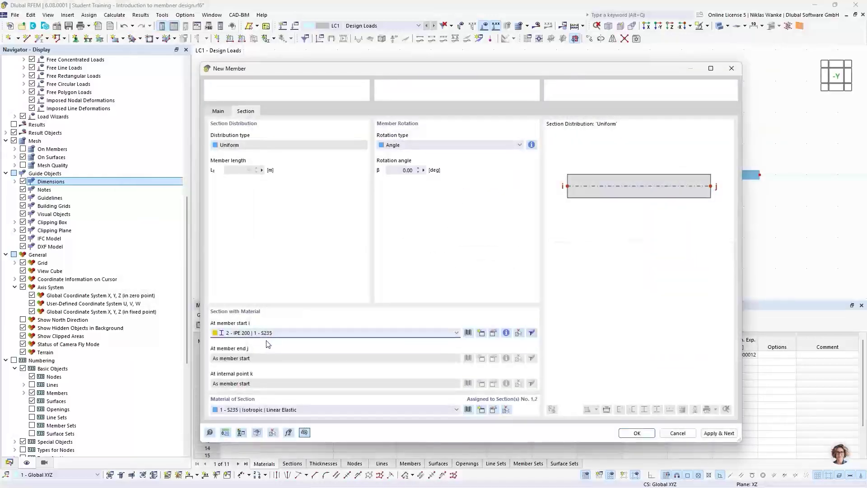
click(636, 433)
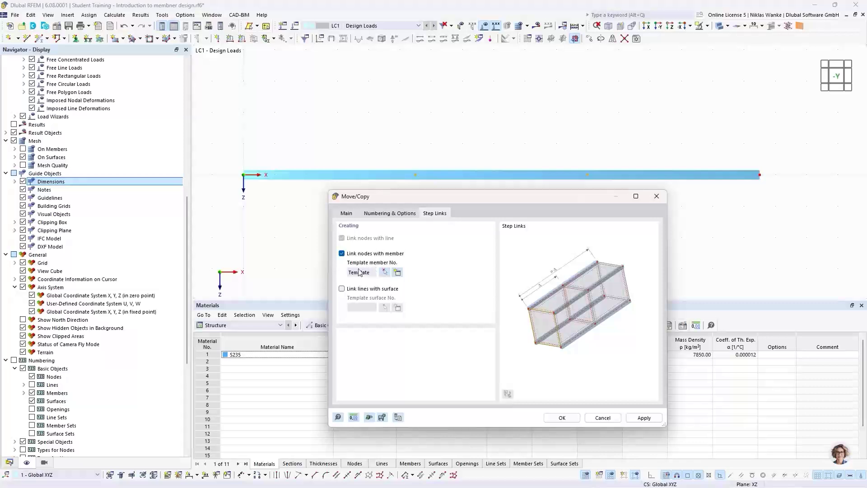
Set the displacement vector's X to 0 with an upward Z offset, and create the node copies with their connecting members
click(390, 214)
click(347, 214)
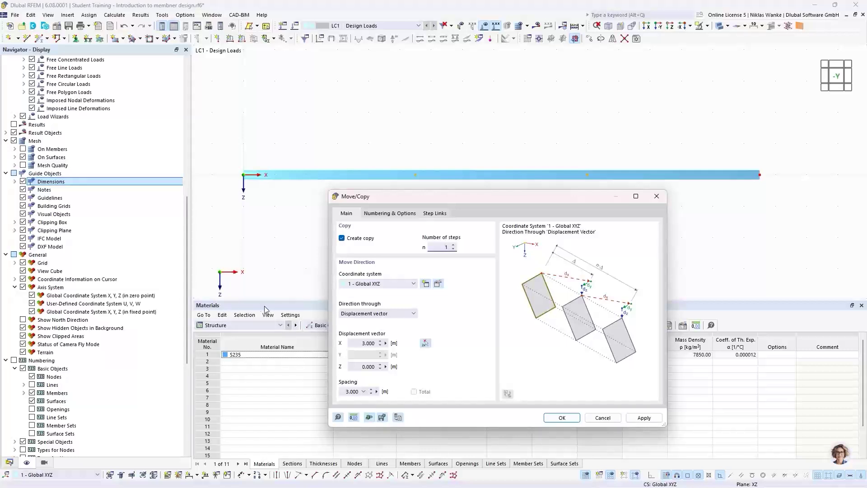
click(361, 343)
text(0)
key(Tab)
key(BackSpace)
click(563, 418)
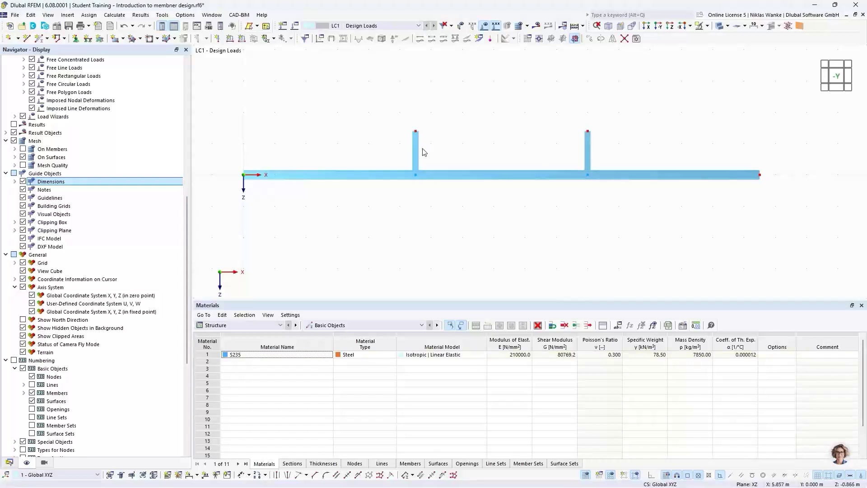
Set up a Move/Copy for the beam's two end nodes with a 2.3 m upward Z displacement
middle_drag(497, 153, 511, 202)
scroll(500, 198, down, 1)
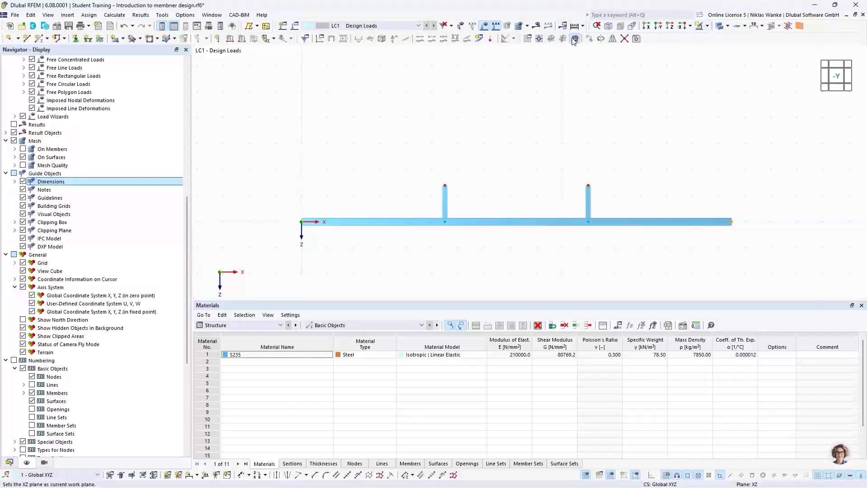
click(592, 40)
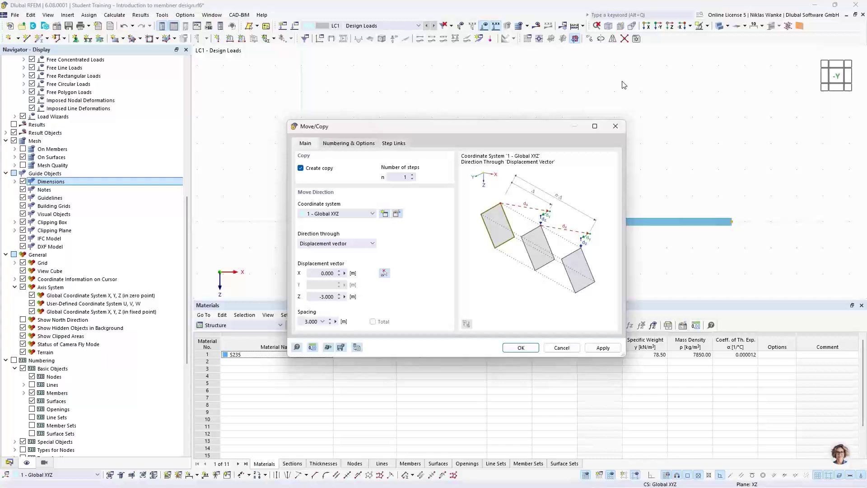
drag(473, 126, 493, 110)
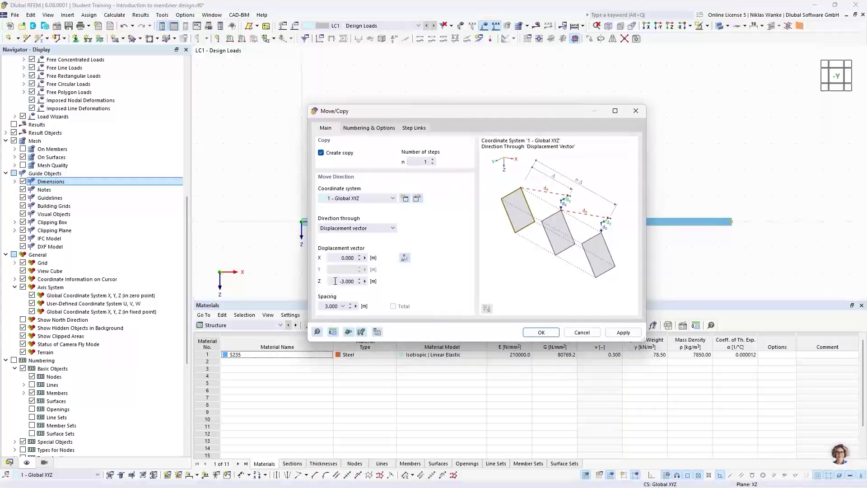
drag(335, 280, 360, 281)
text(2,3)
Deactivate step links in the Move/Copy options and create the copies of the two end nodes
click(378, 129)
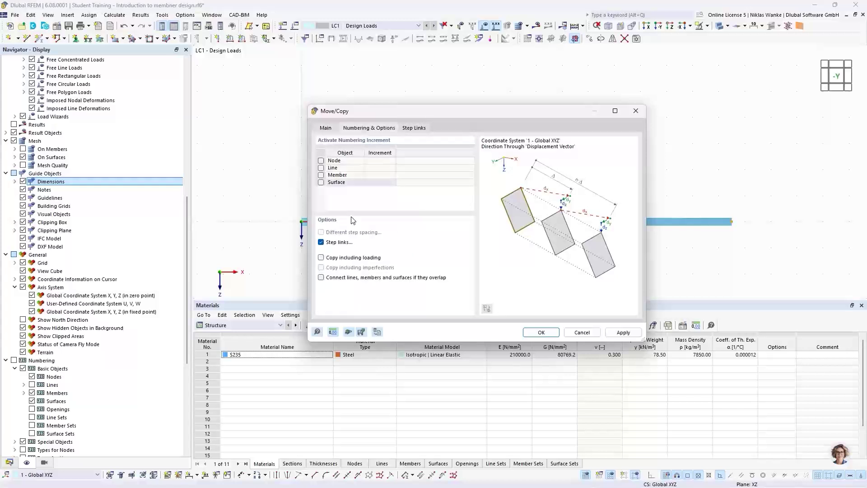
click(321, 243)
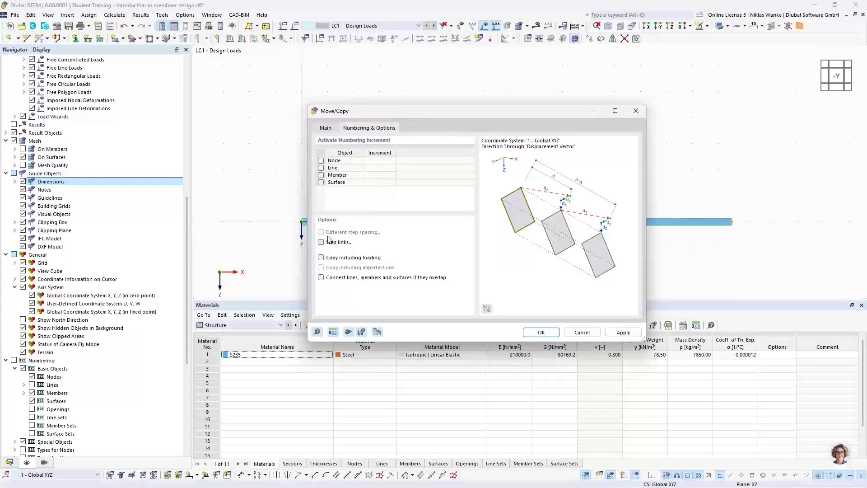
click(552, 333)
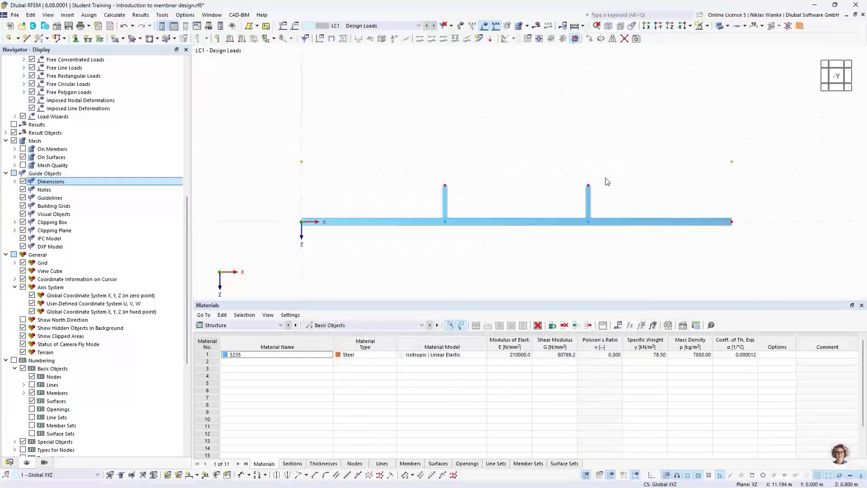
Draw three IPE 200 truss members in S235 from the raised left node through both post tops to the raised right node
click(545, 143)
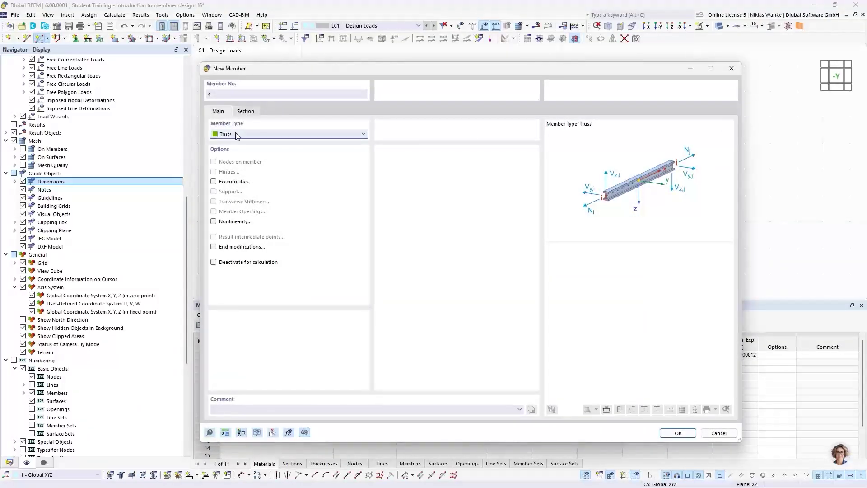
click(248, 111)
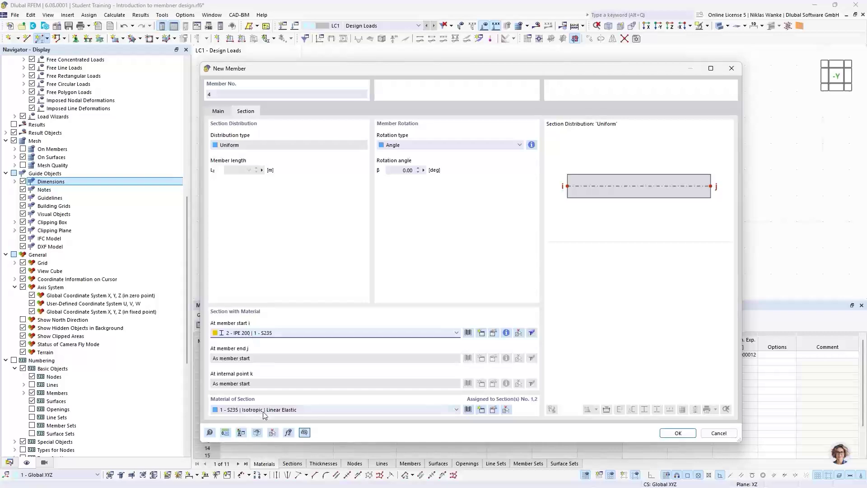
click(670, 434)
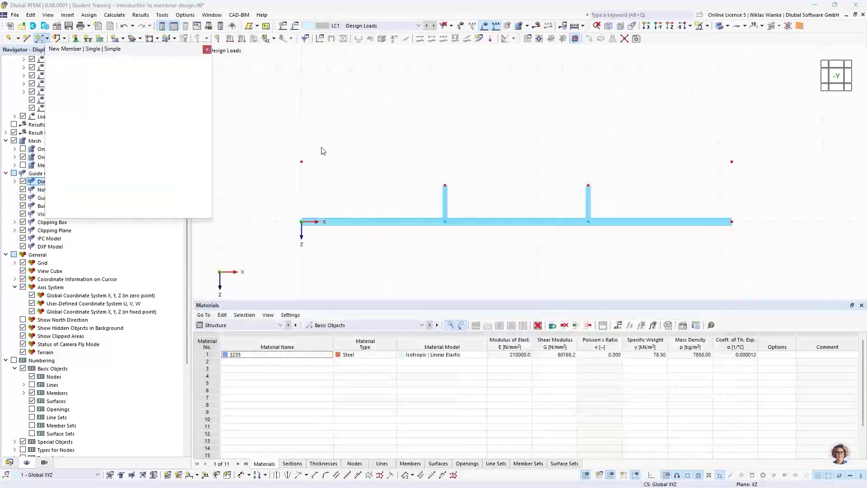
click(301, 162)
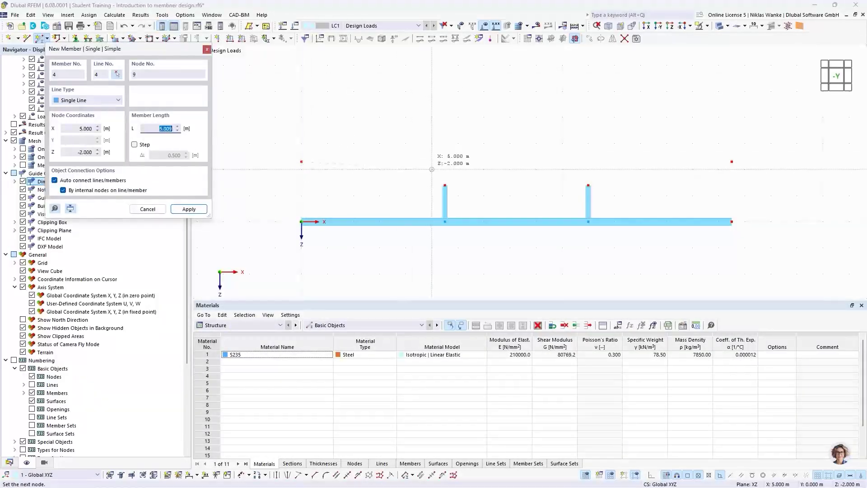
click(445, 185)
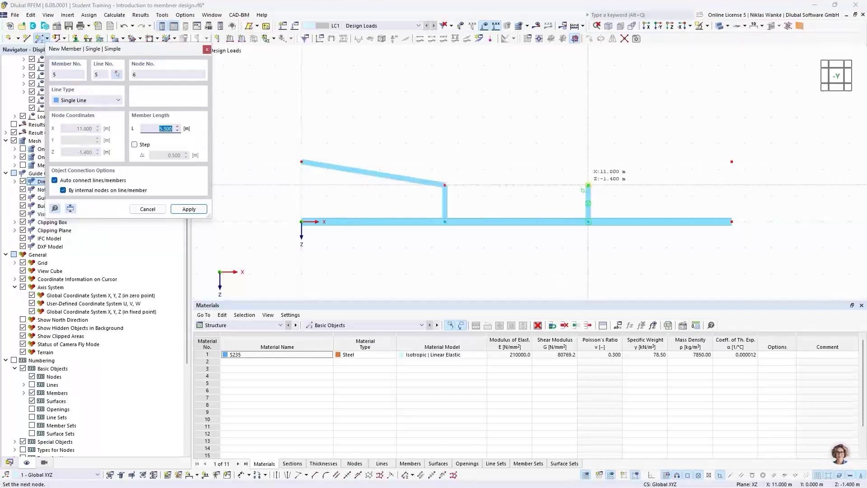
click(588, 185)
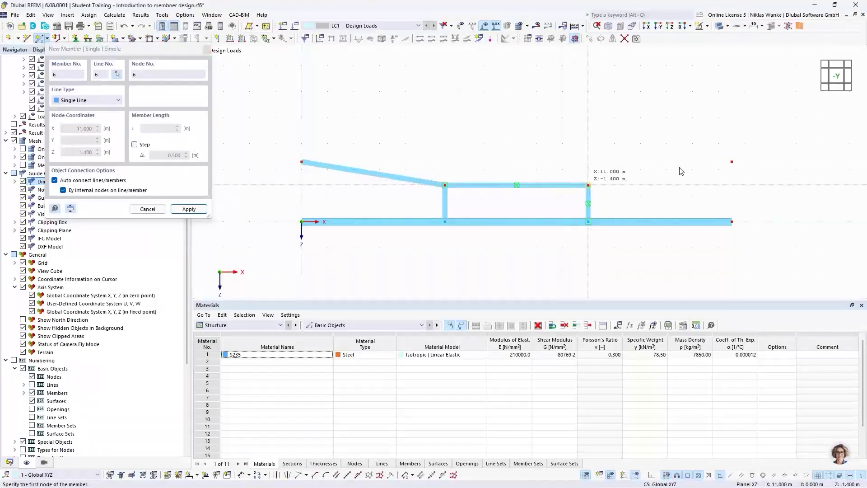
click(732, 161)
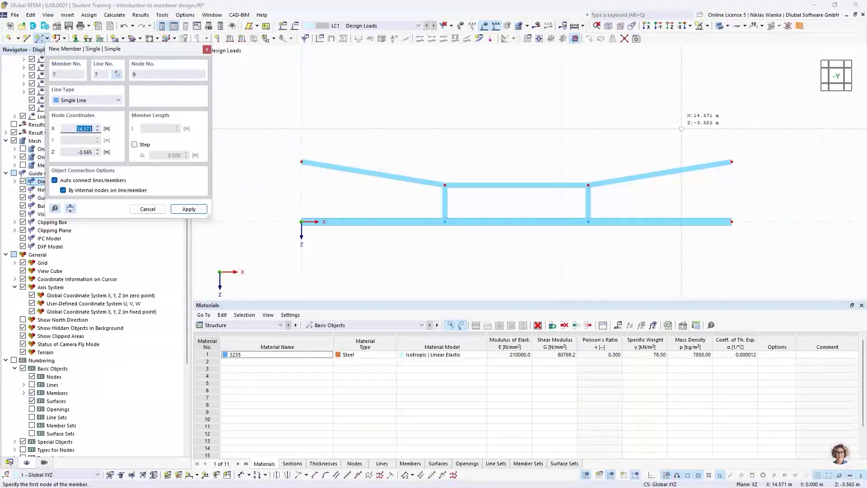
key(Escape)
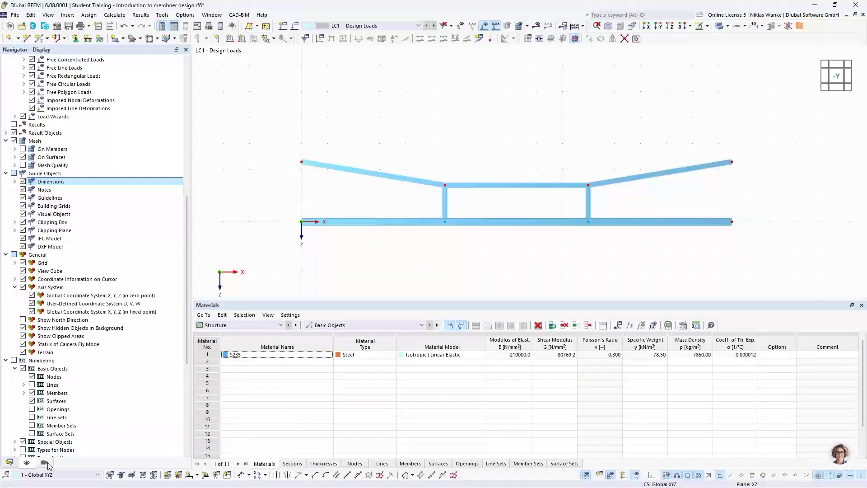
Color the rendered members by section and pick the HEB 300 and IPE 200 entries in the color legend
scroll(68, 424, down, 6)
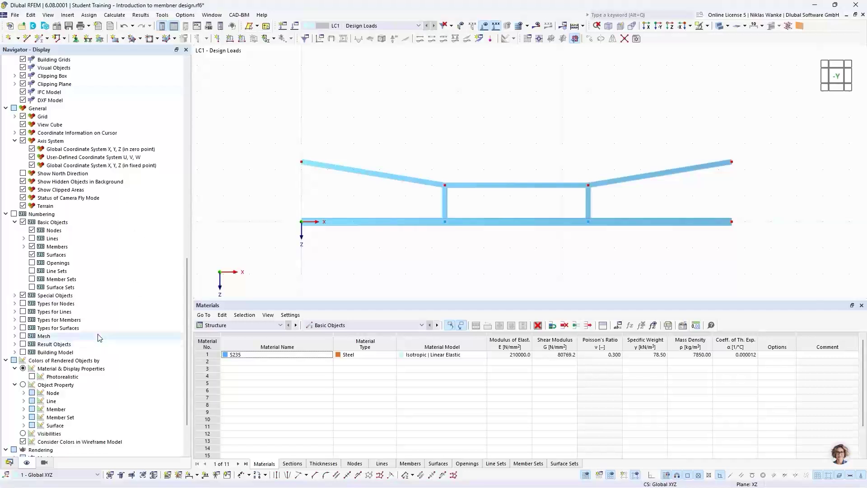
scroll(70, 355, down, 3)
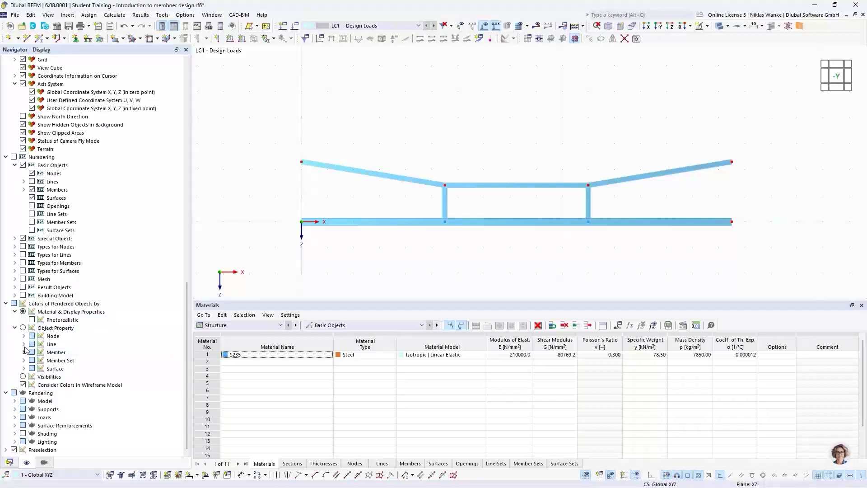
click(23, 328)
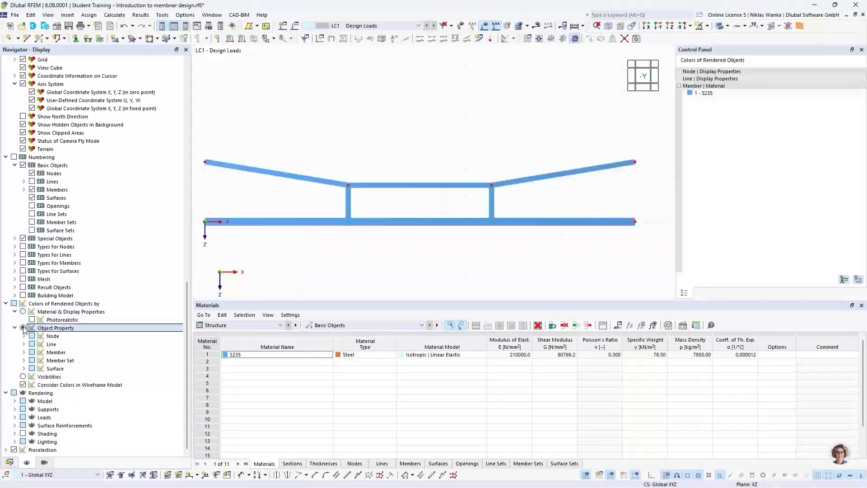
click(24, 353)
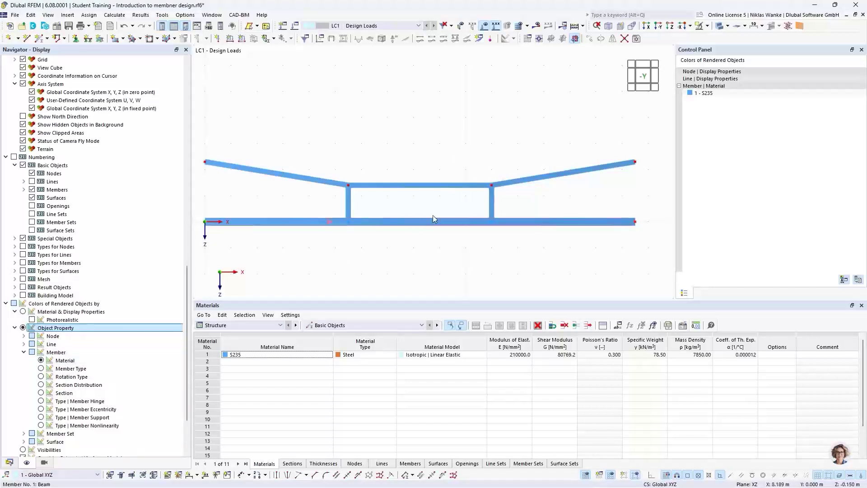
scroll(420, 178, down, 2)
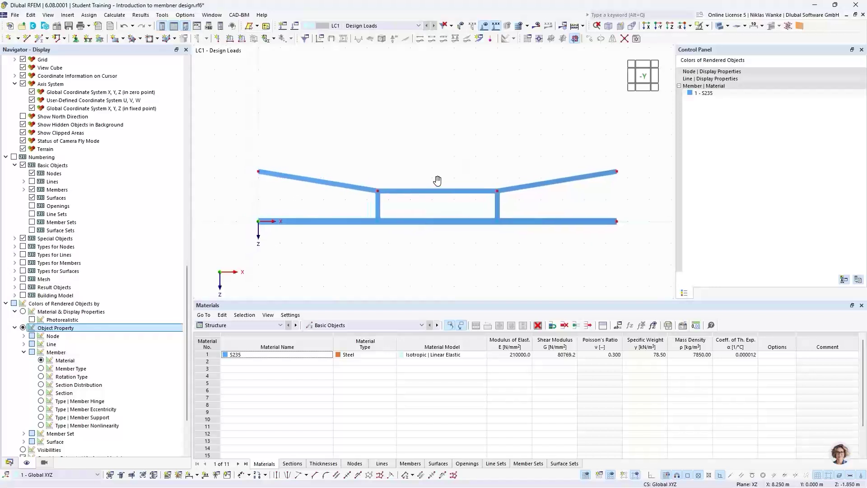
click(41, 393)
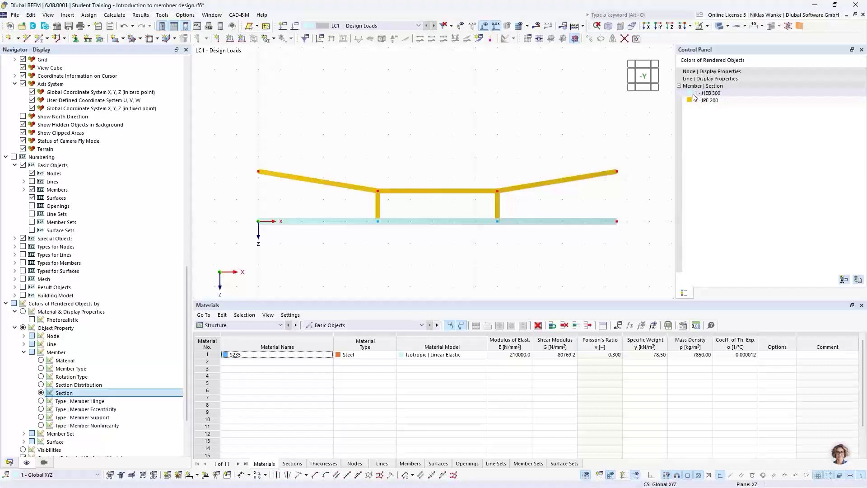
click(732, 95)
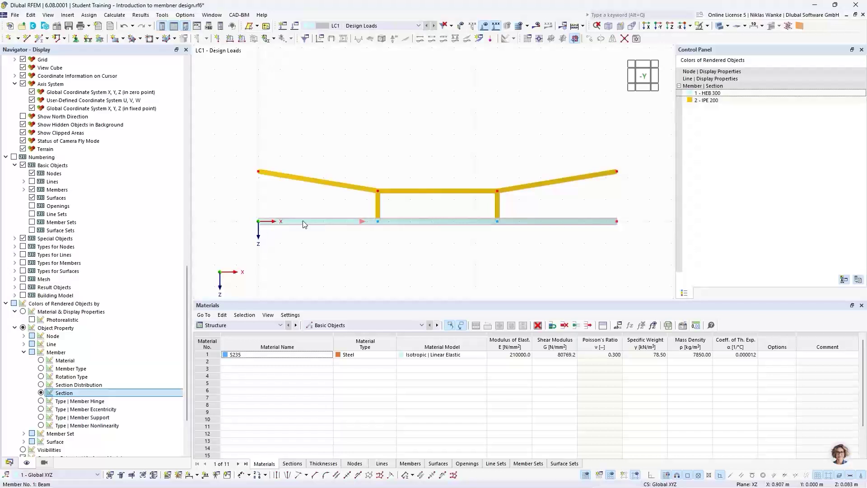
click(711, 100)
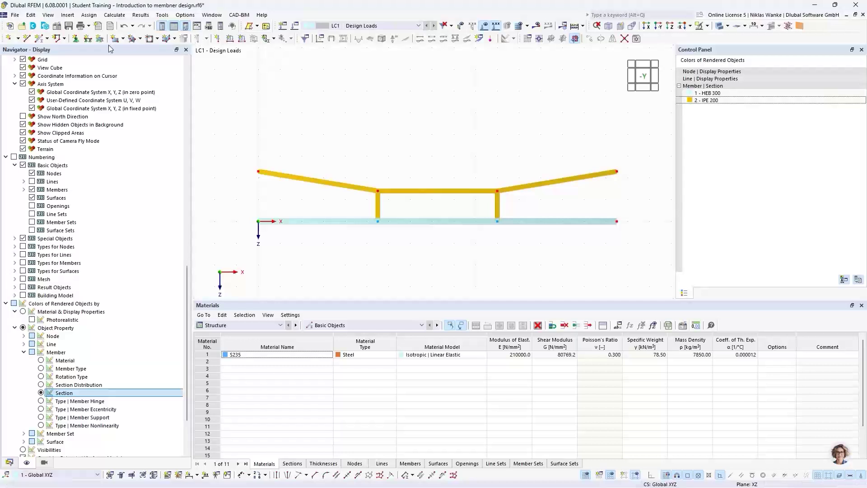
Assign the hinged support Gelenkig to the beam's left end and both outer truss ends, and enlarge the support symbols
click(75, 38)
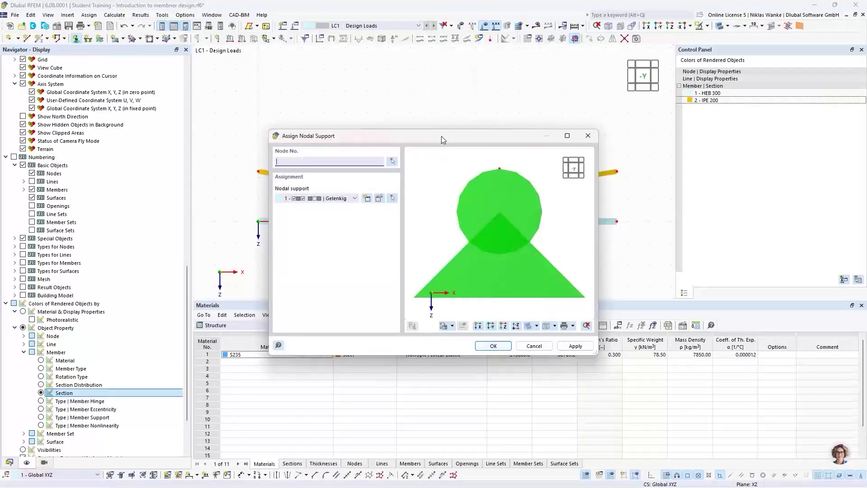
drag(442, 140, 457, 130)
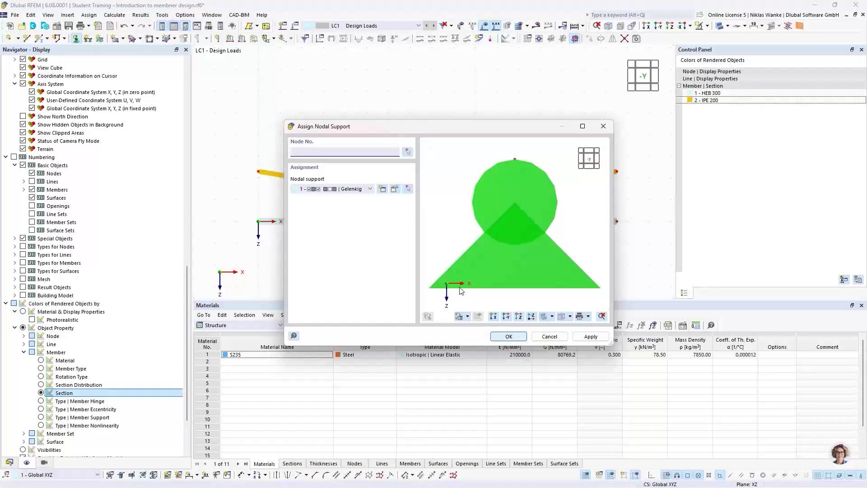
click(510, 337)
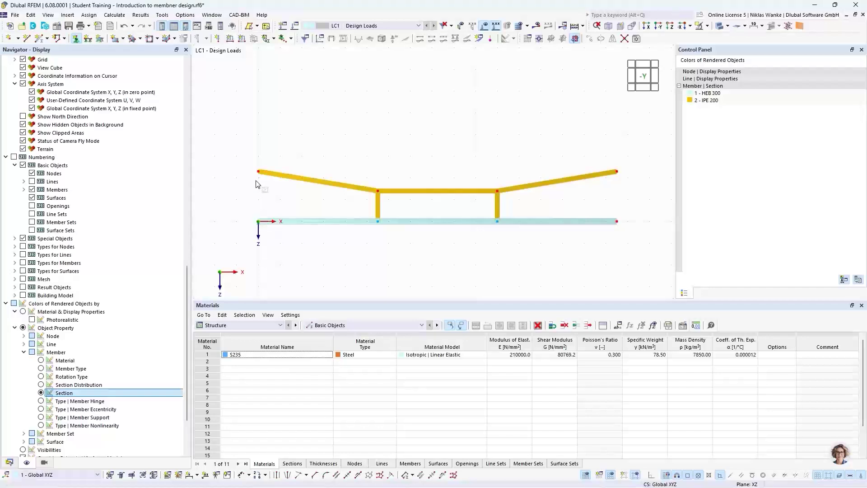
right_click(617, 175)
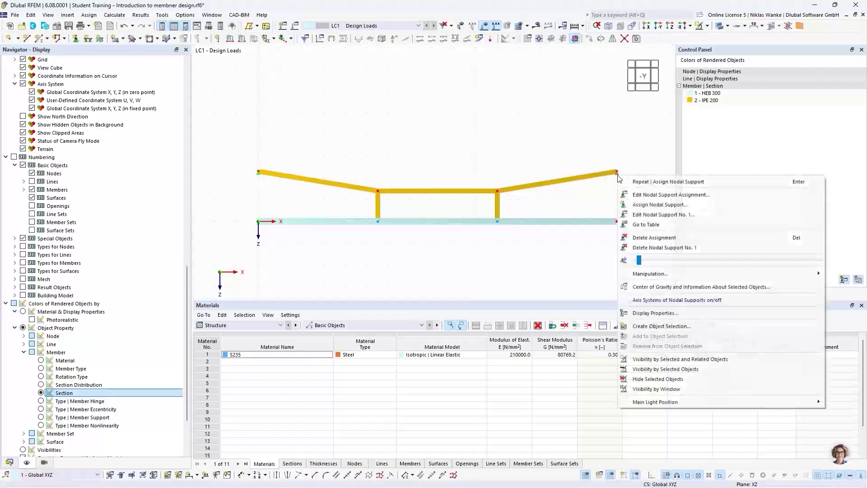
drag(640, 260, 709, 261)
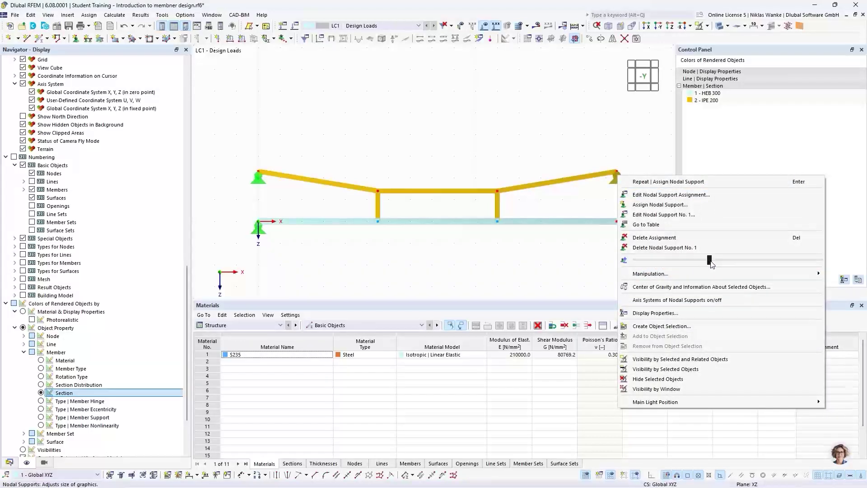
click(588, 119)
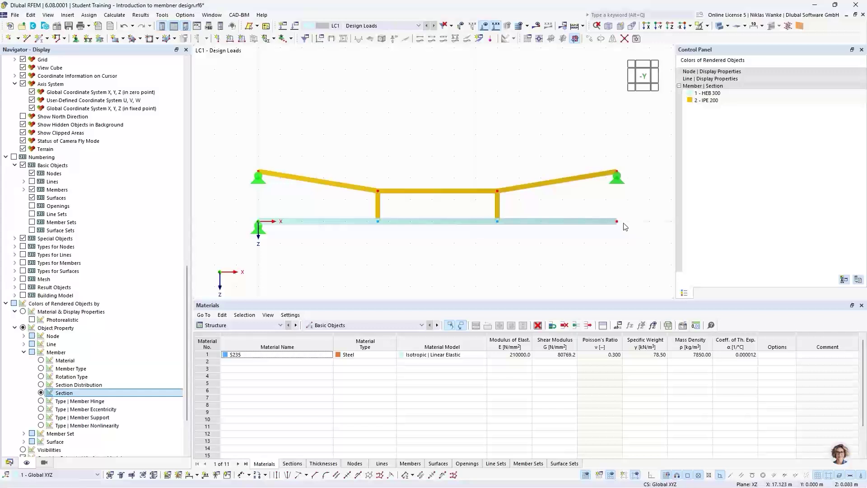
Create a sliding nodal support with uX released and uZ fixed, and assign it to the beam's right end node
click(76, 38)
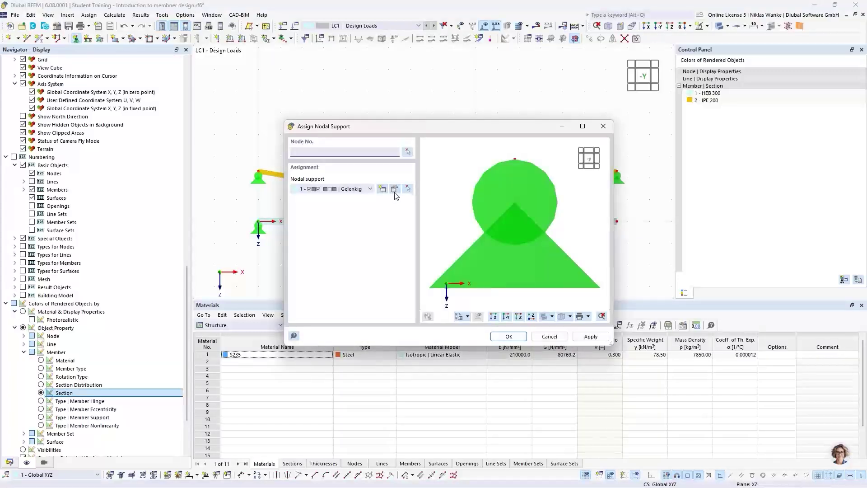
click(382, 189)
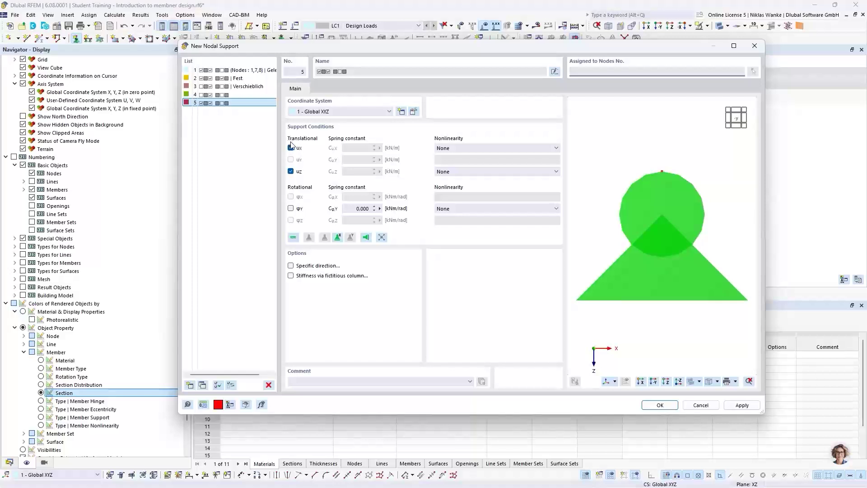
click(291, 148)
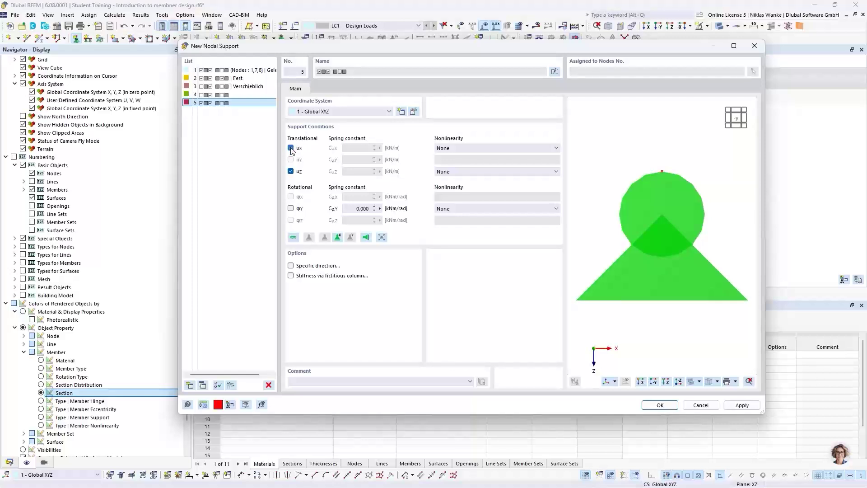
click(291, 148)
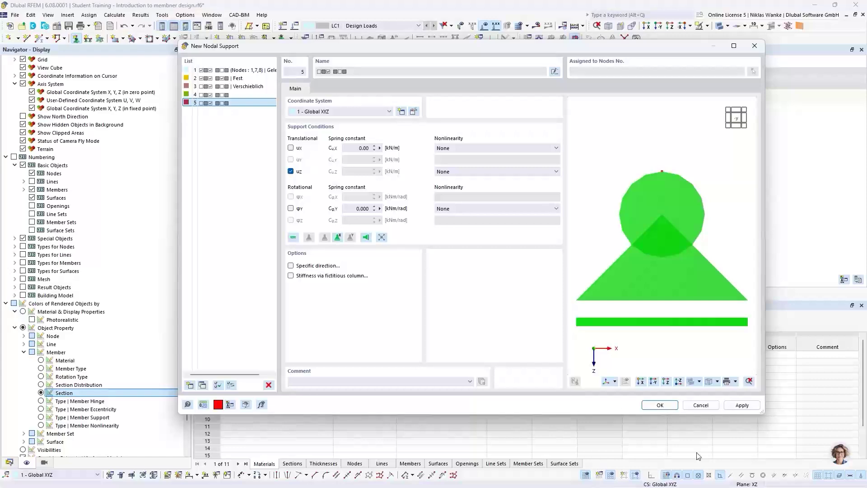
click(660, 403)
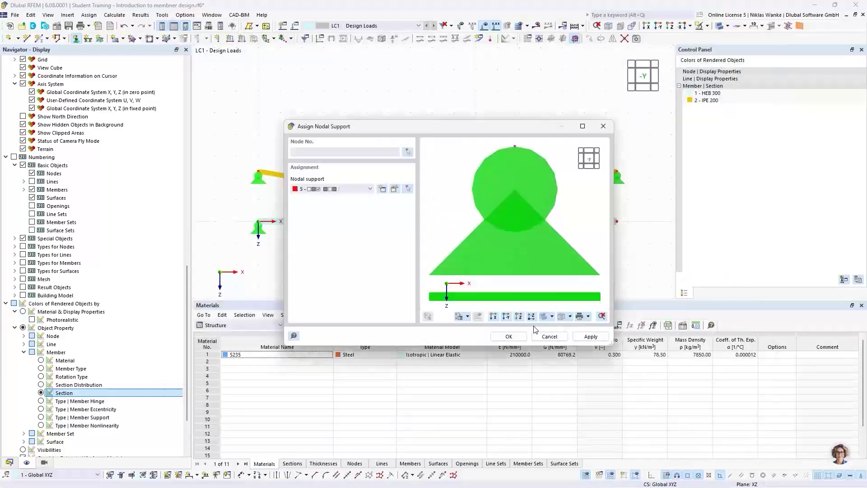
click(509, 337)
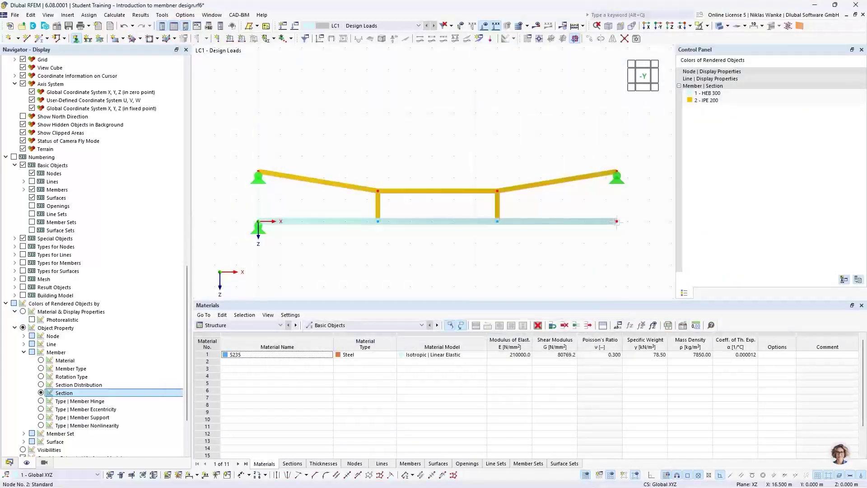
click(617, 221)
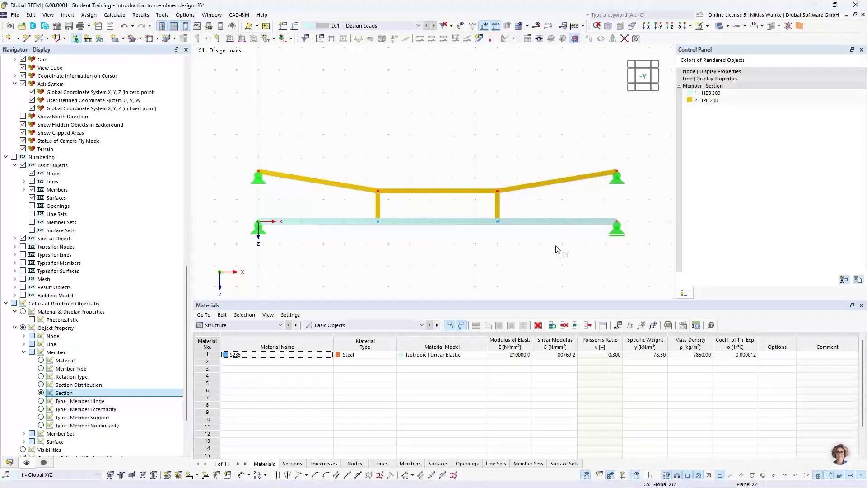
Start a new member load in load case LC1 and look through the available load types, keeping Force
scroll(550, 239, down, 1)
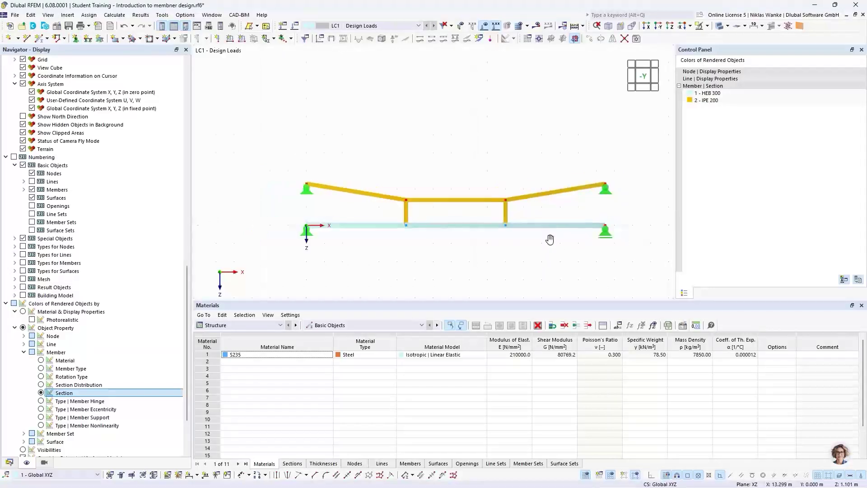
middle_drag(551, 238, 536, 223)
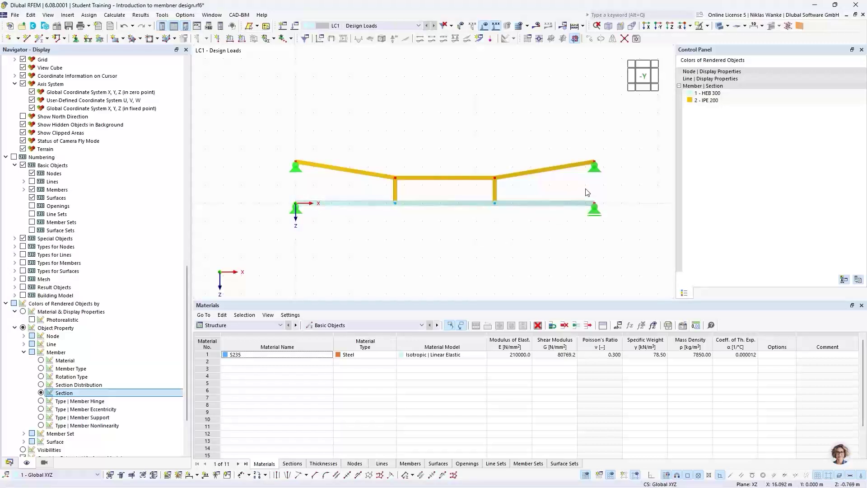
click(242, 39)
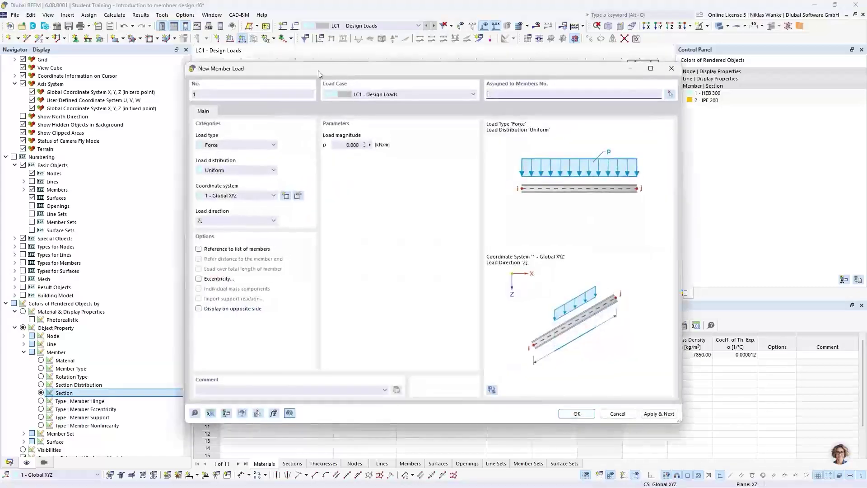
drag(361, 76, 393, 72)
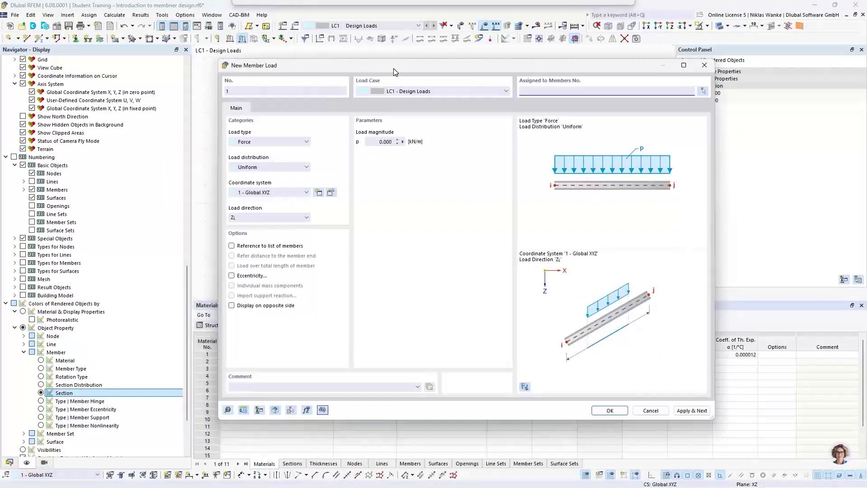
click(258, 143)
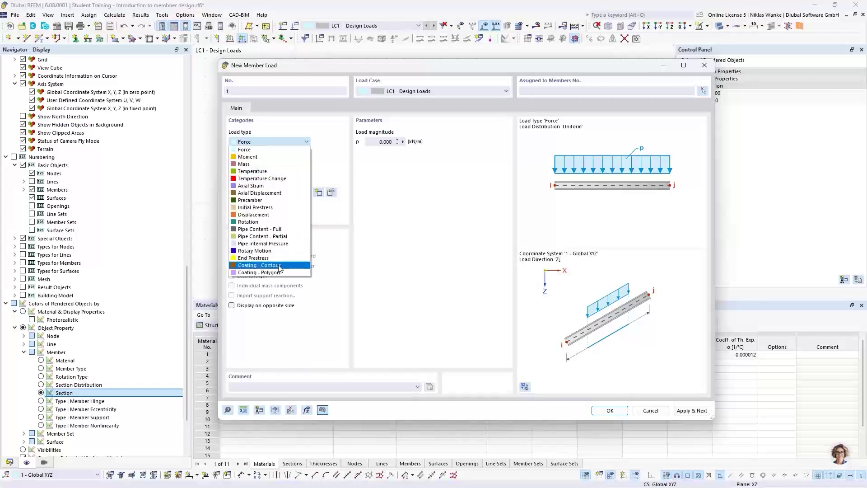
click(318, 133)
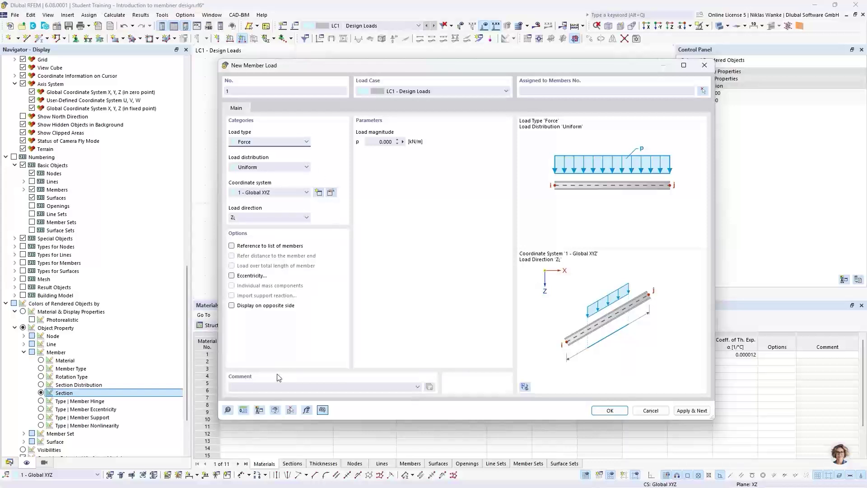
Open the online manual page on member loads, examine the load type descriptions, and return to the load definition
click(228, 410)
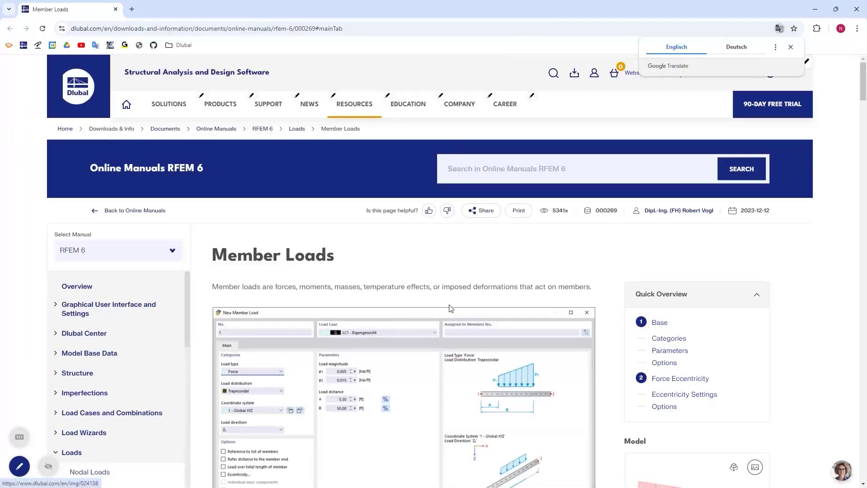
scroll(447, 306, down, 1)
scroll(448, 307, down, 4)
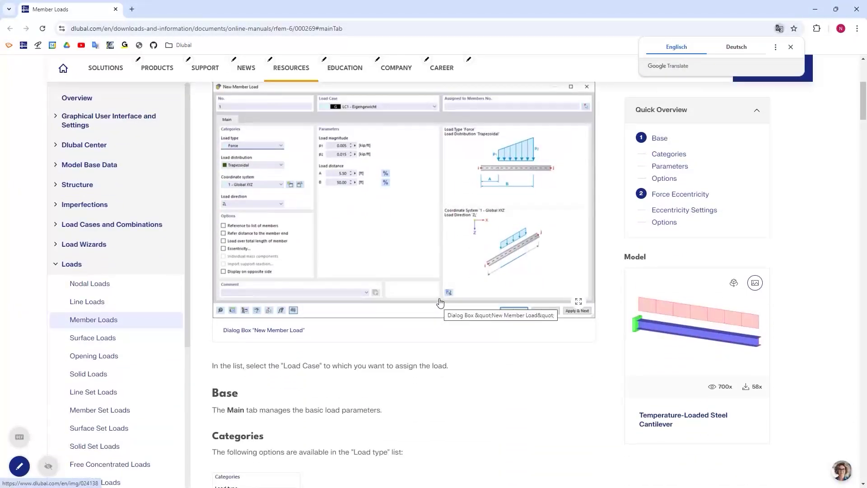
scroll(441, 302, down, 11)
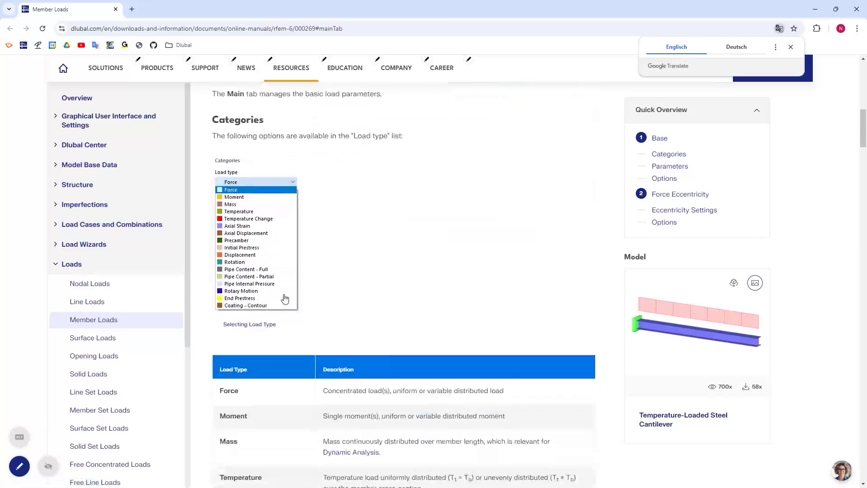
scroll(393, 278, down, 4)
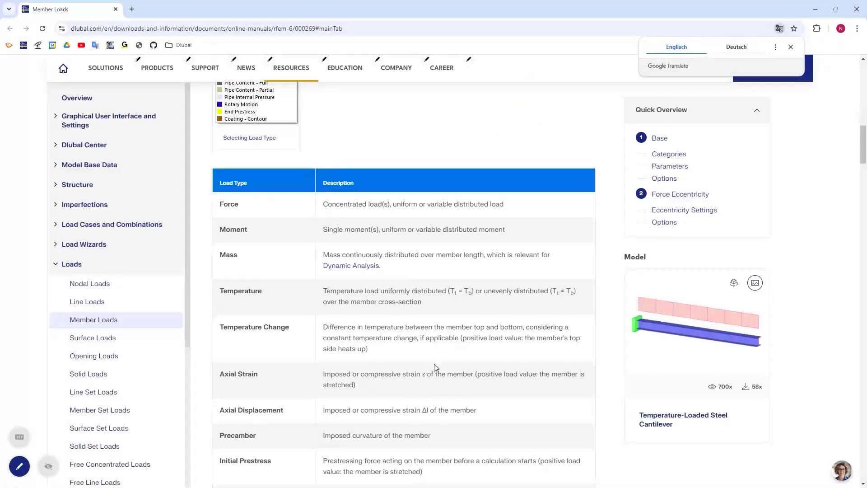
scroll(434, 366, down, 2)
scroll(431, 354, down, 1)
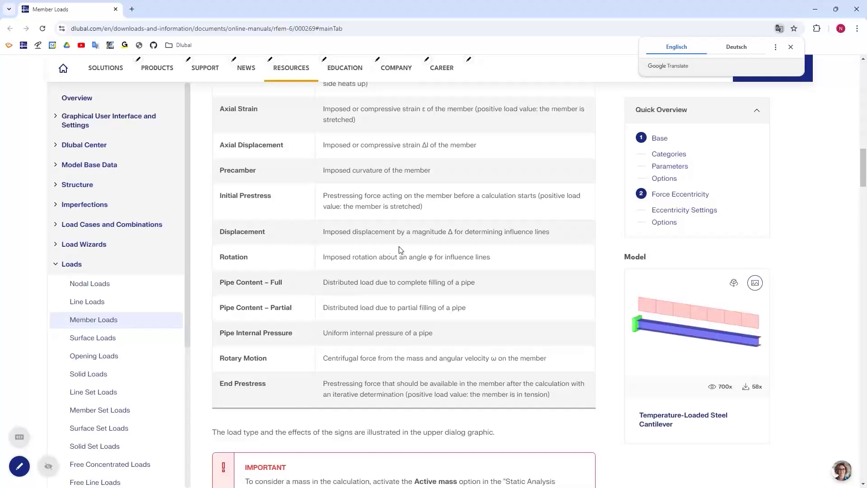
scroll(412, 248, up, 15)
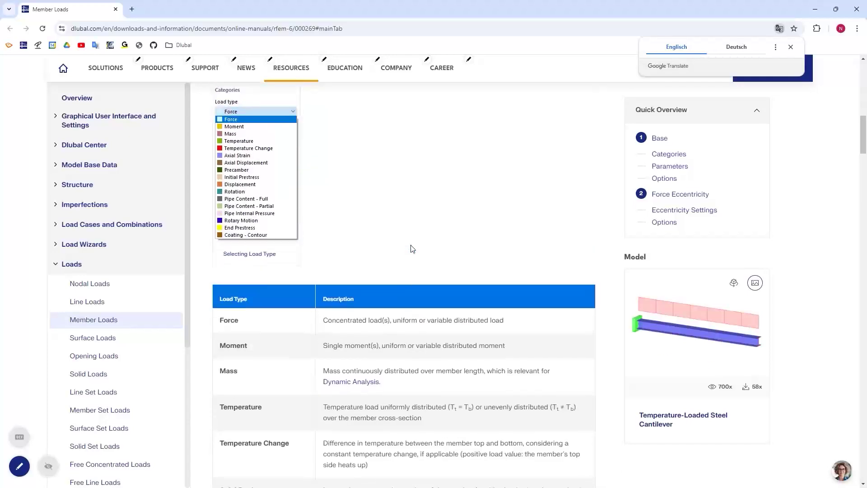
scroll(412, 248, up, 2)
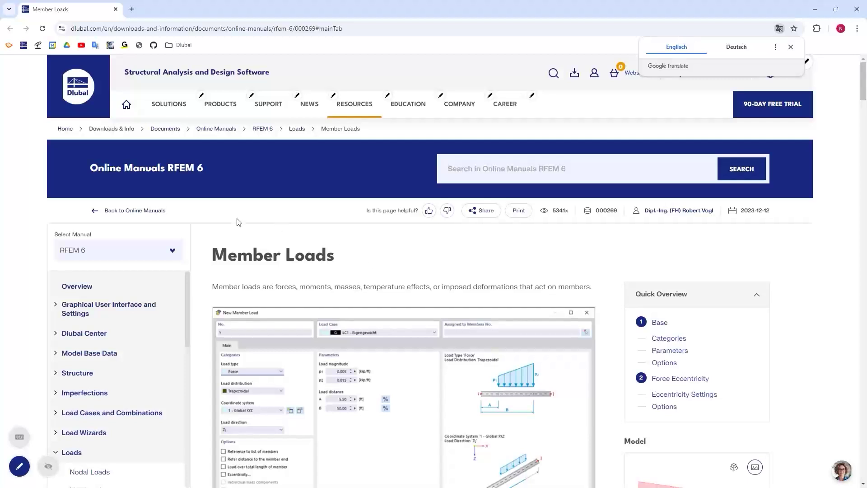
click(857, 12)
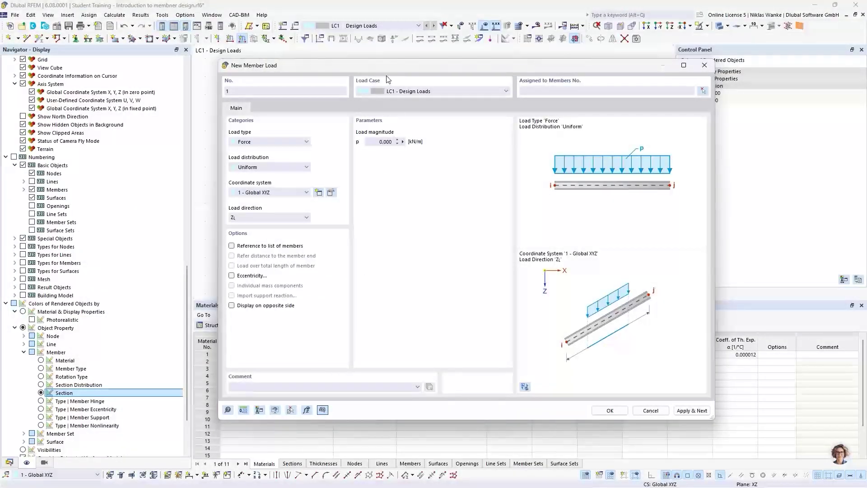
Apply a uniform force of 15 kN/m in the global Z direction on true length to the HEB 300 beam
drag(376, 66, 445, 66)
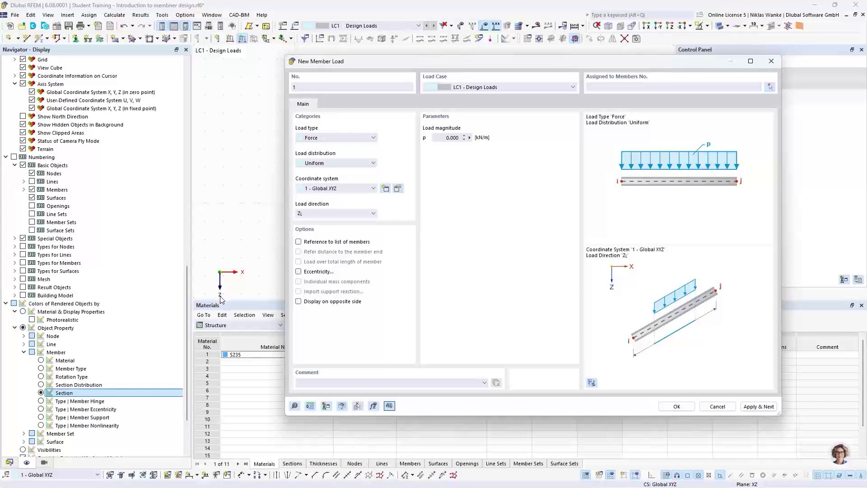
click(339, 214)
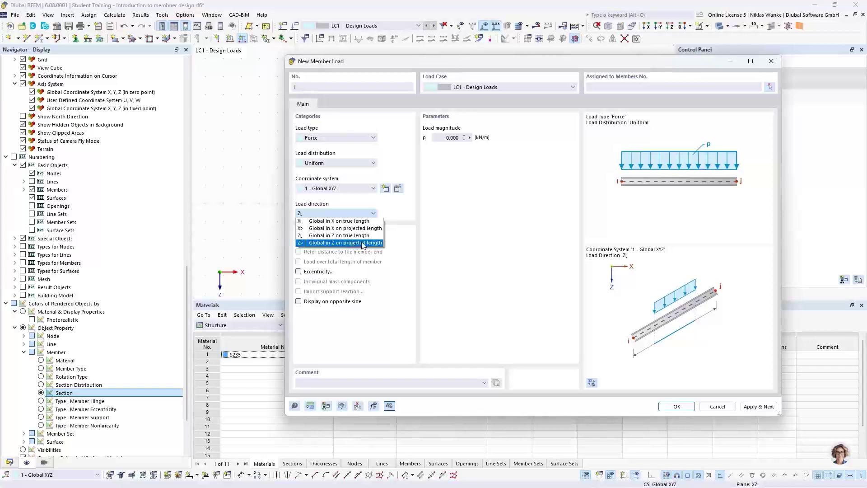
drag(526, 64, 428, 235)
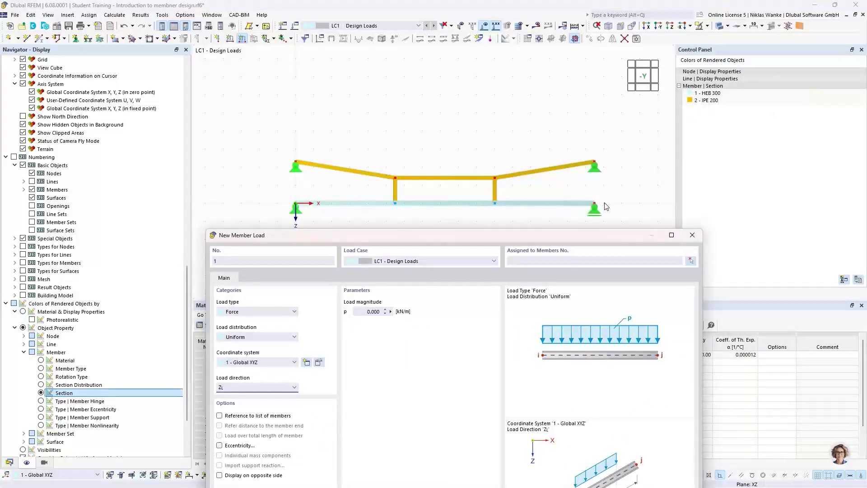
drag(367, 237, 367, 84)
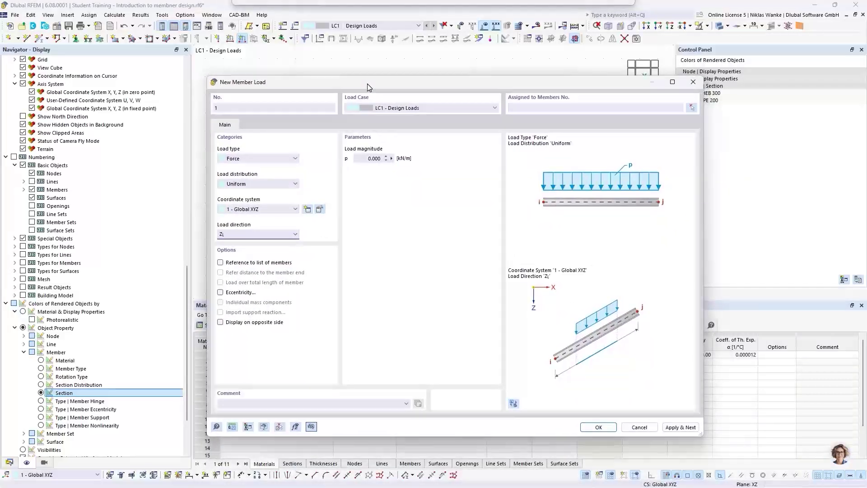
click(363, 157)
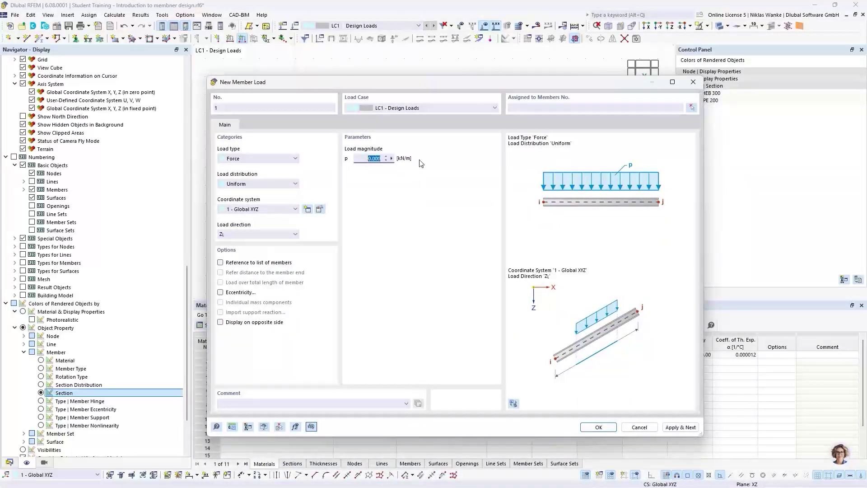
text(15)
click(692, 108)
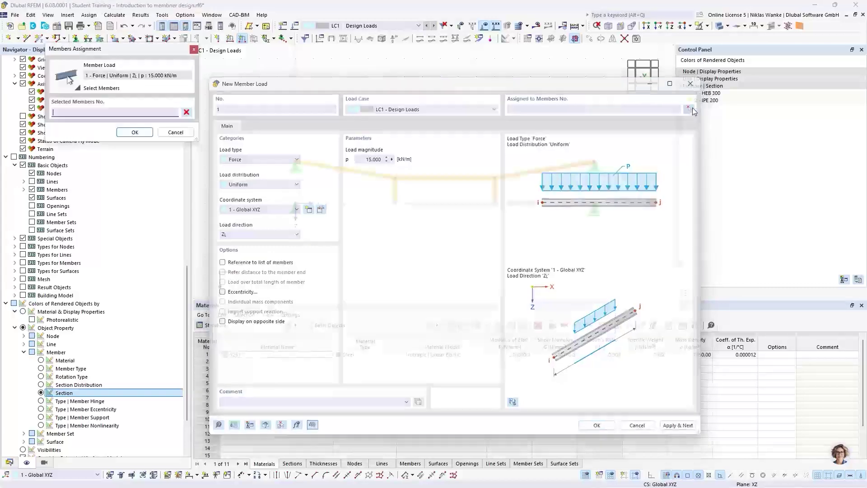
click(550, 204)
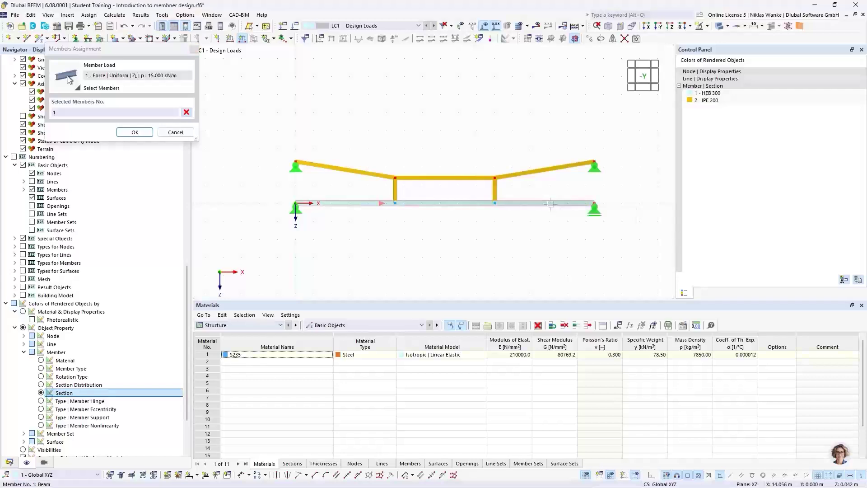
click(135, 132)
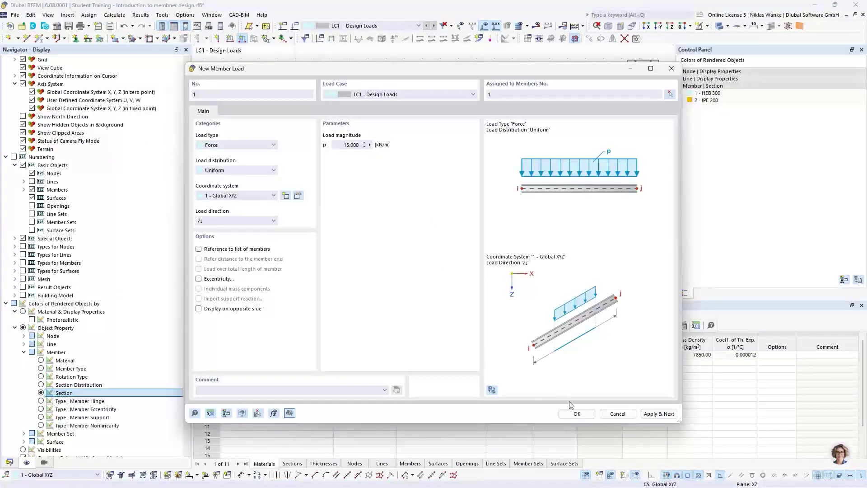
click(576, 413)
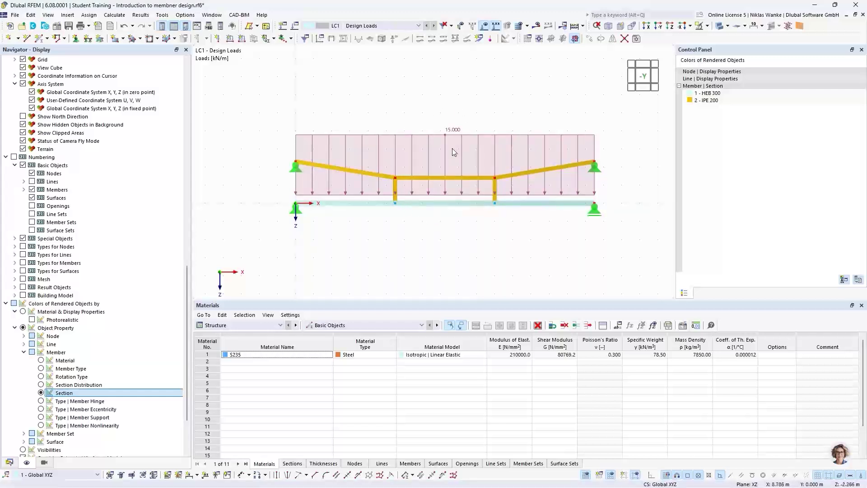
Reduce the displayed size of the uniform load on the beam
right_click(450, 132)
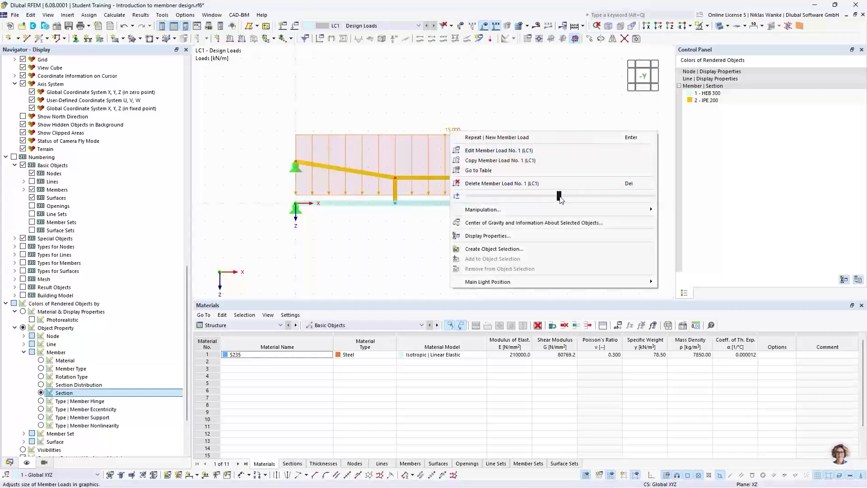
drag(560, 198, 493, 201)
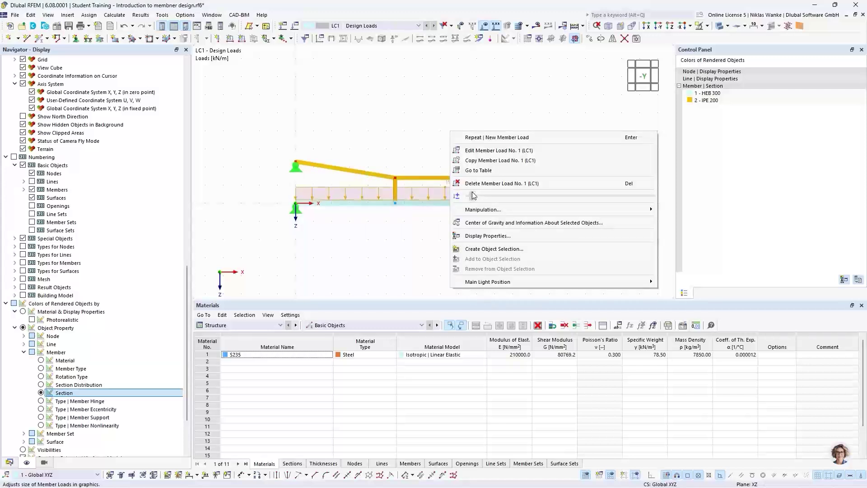
click(409, 238)
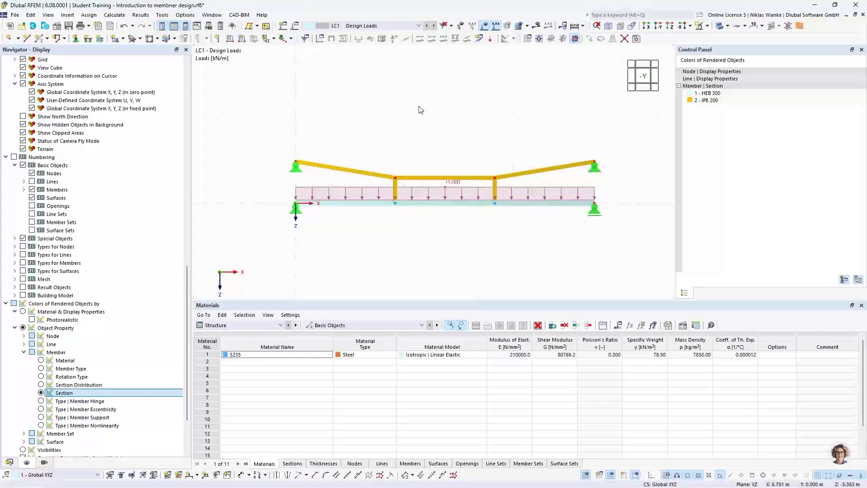
Calculate load case LC1 and show its results with member axial forces N and support reactions
drag(265, 121, 617, 243)
click(536, 26)
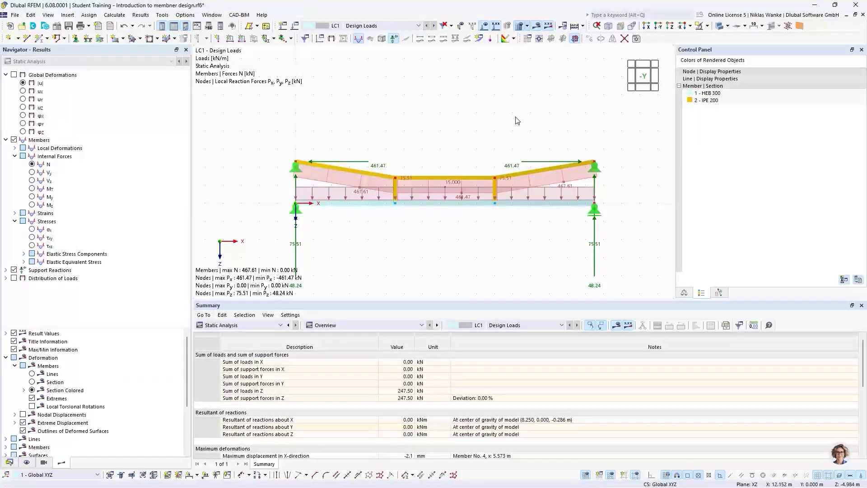
scroll(490, 156, down, 1)
middle_drag(490, 155, 497, 144)
scroll(465, 154, up, 2)
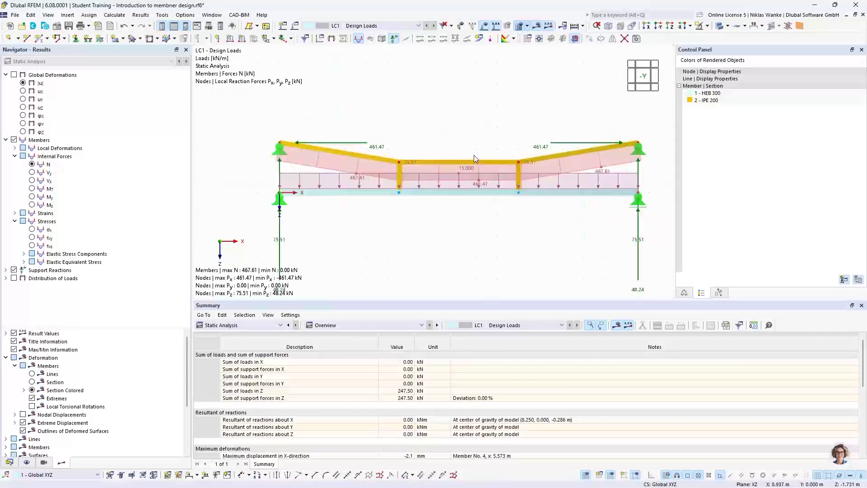
Display the structure as a wireframe model and hide the loads in the axial force view
click(727, 26)
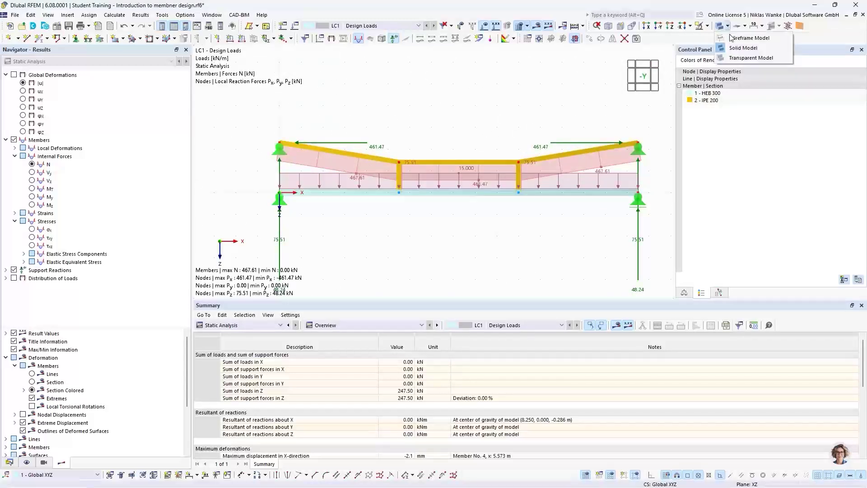
click(741, 37)
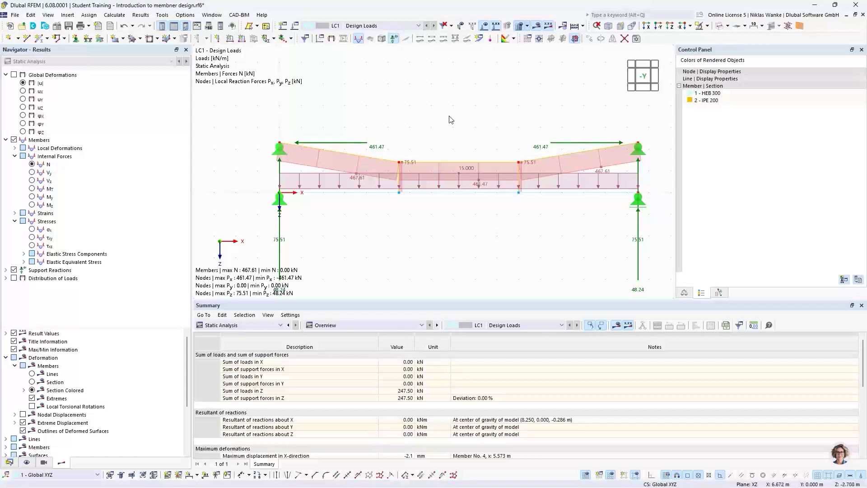
click(484, 28)
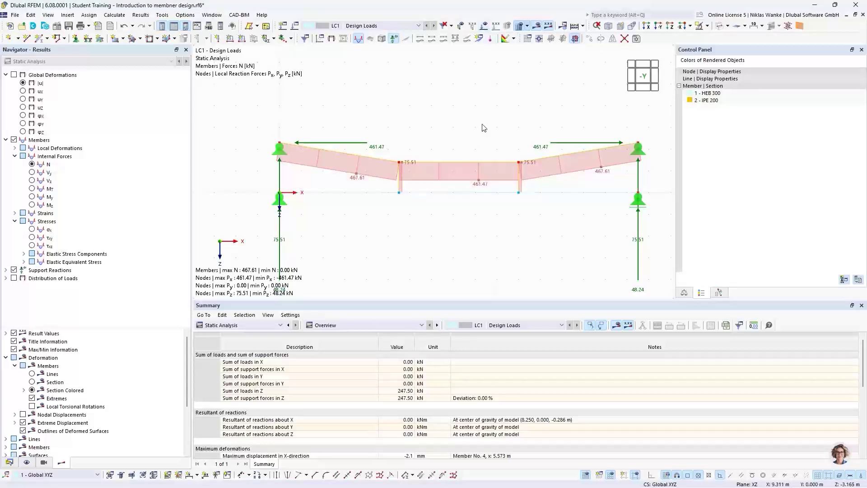
scroll(493, 143, down, 1)
middle_drag(492, 145, 491, 111)
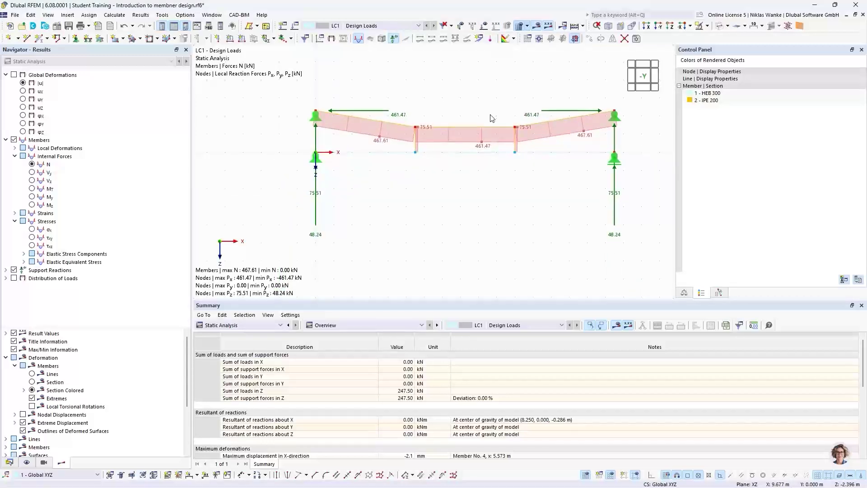
scroll(495, 119, up, 1)
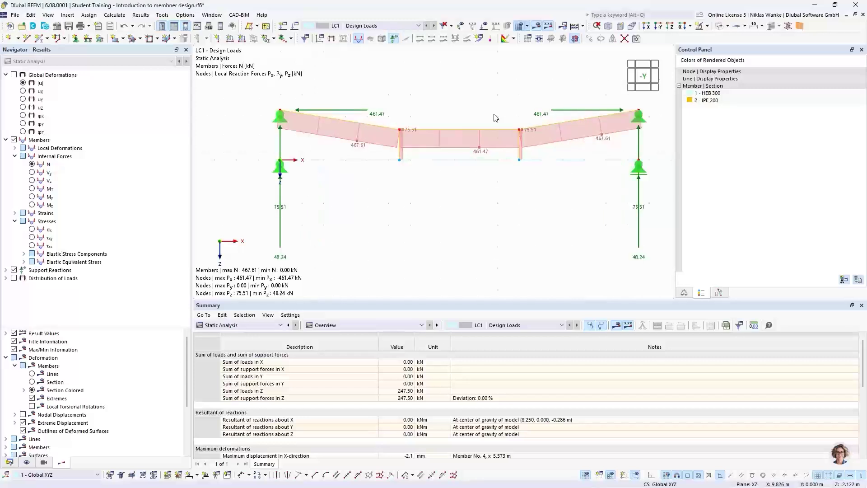
Show the total global deformation |u| of the structure for LC1
click(23, 83)
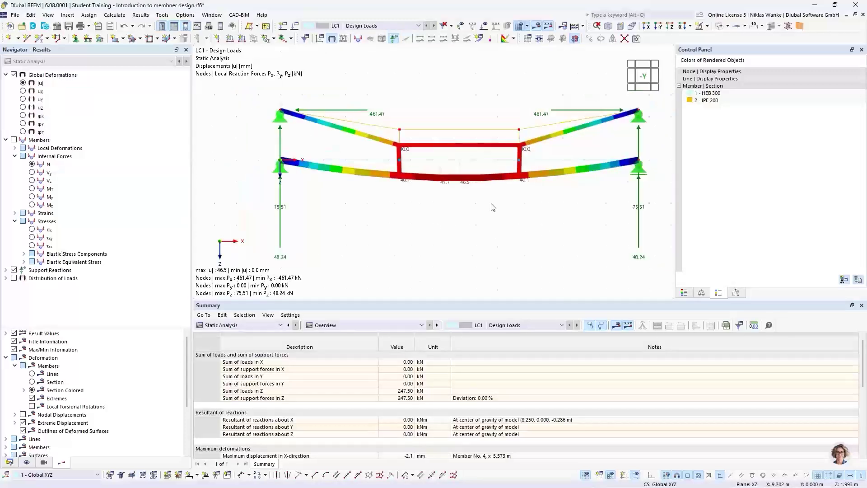
scroll(460, 208, down, 2)
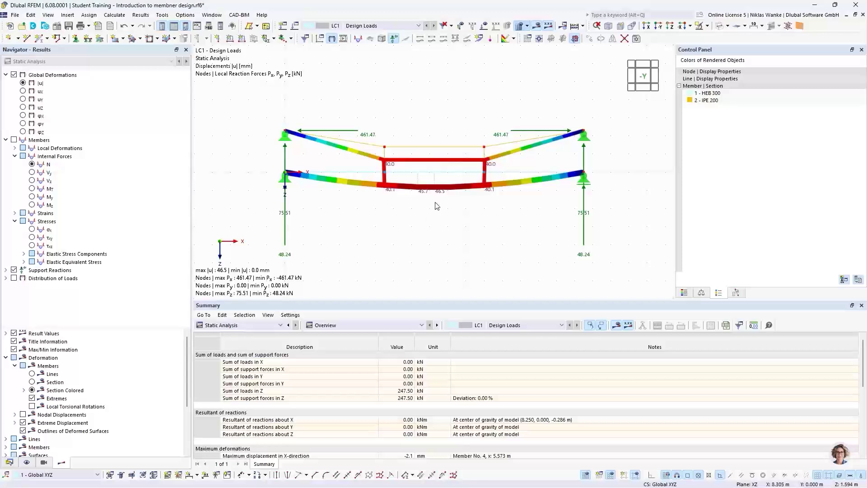
Examine the deformed shape and displacement values along the beam and the truss members for LC1
scroll(436, 175, up, 1)
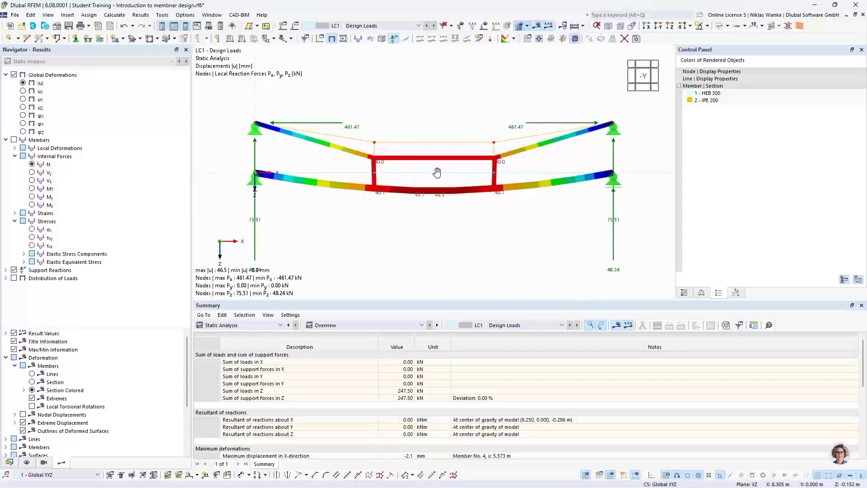
middle_drag(437, 173, 444, 188)
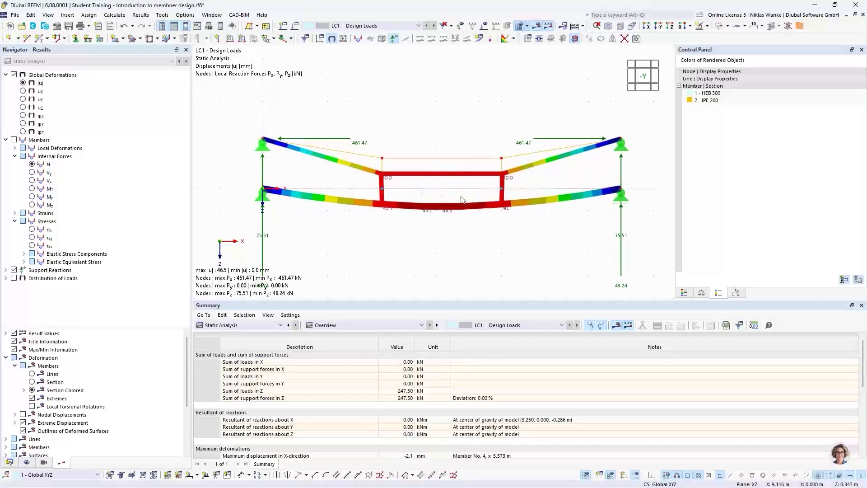
scroll(463, 199, up, 1)
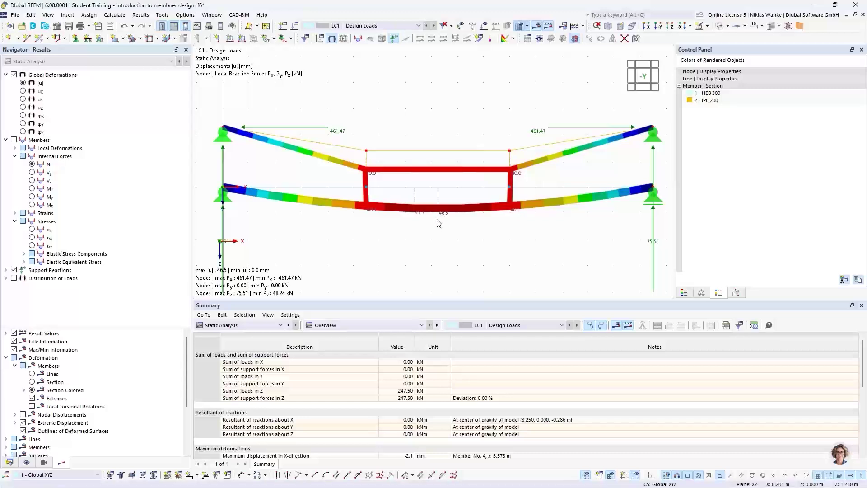
middle_drag(321, 273, 260, 268)
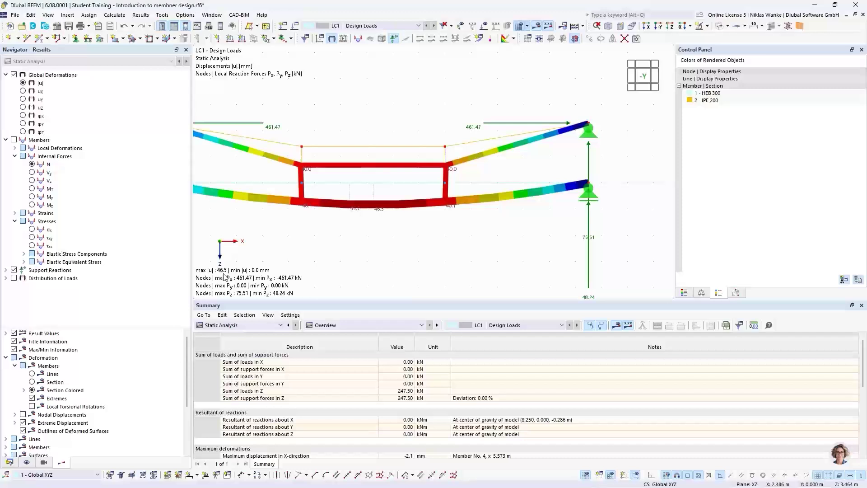
scroll(397, 232, down, 1)
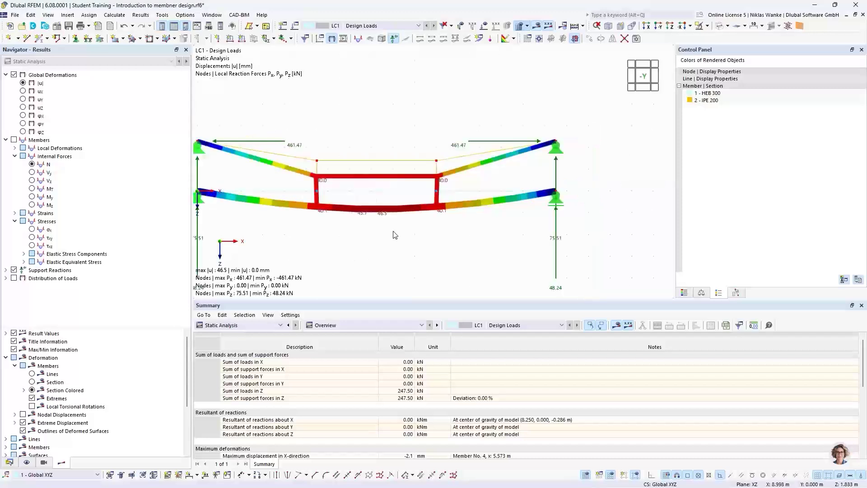
middle_drag(397, 232, 441, 197)
scroll(476, 217, down, 1)
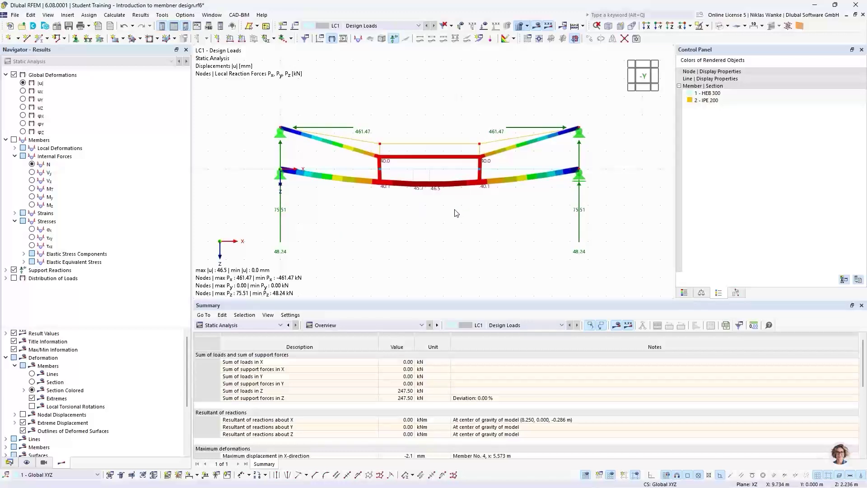
Show the member axial forces N and examine them in the truss members and the beam alongside the support reactions
click(32, 164)
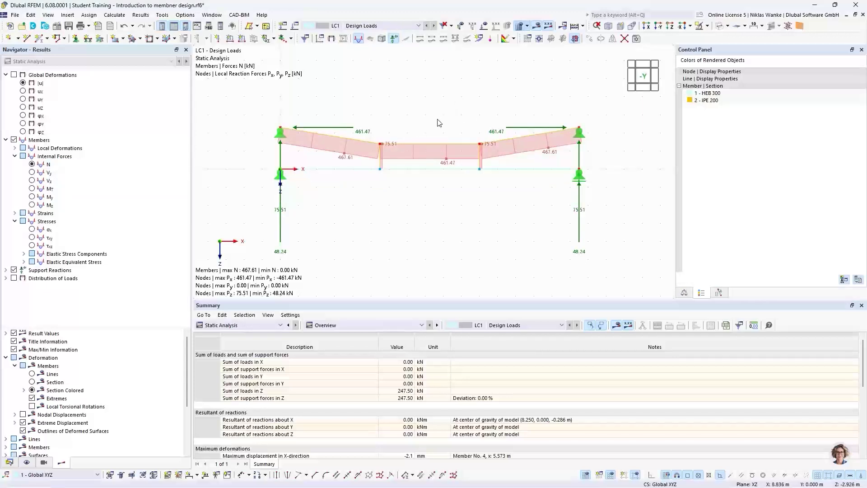
scroll(439, 123, up, 3)
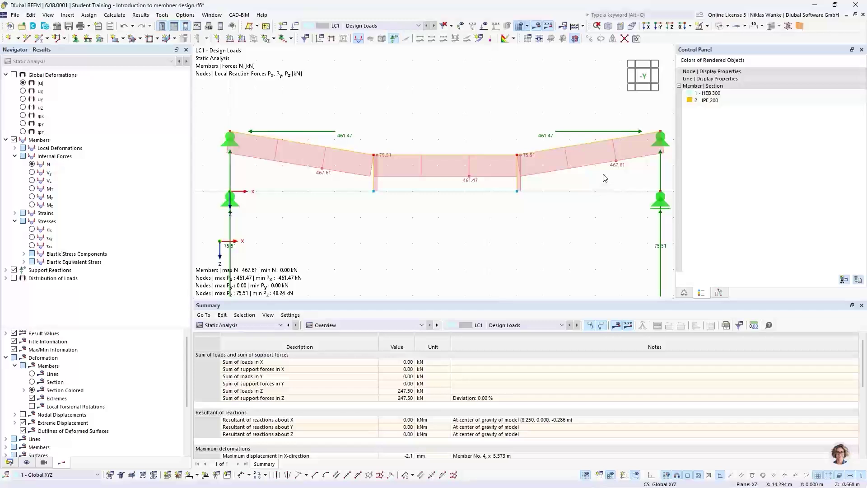
middle_drag(605, 178, 595, 182)
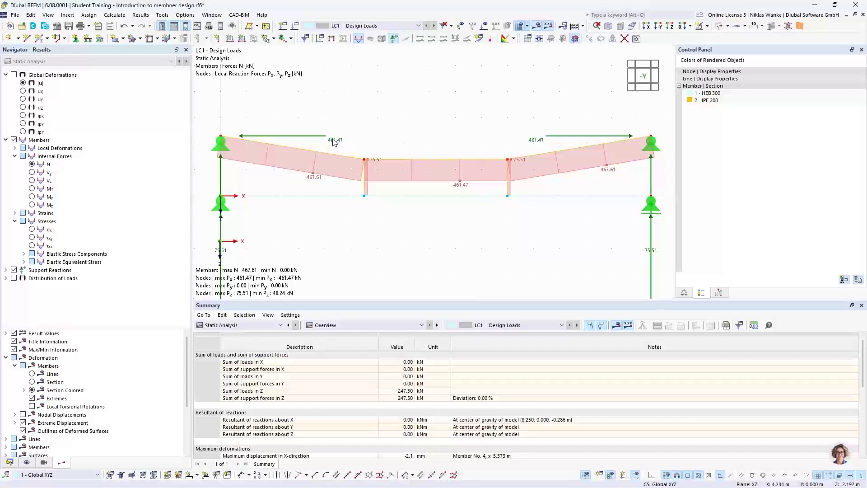
scroll(488, 128, down, 2)
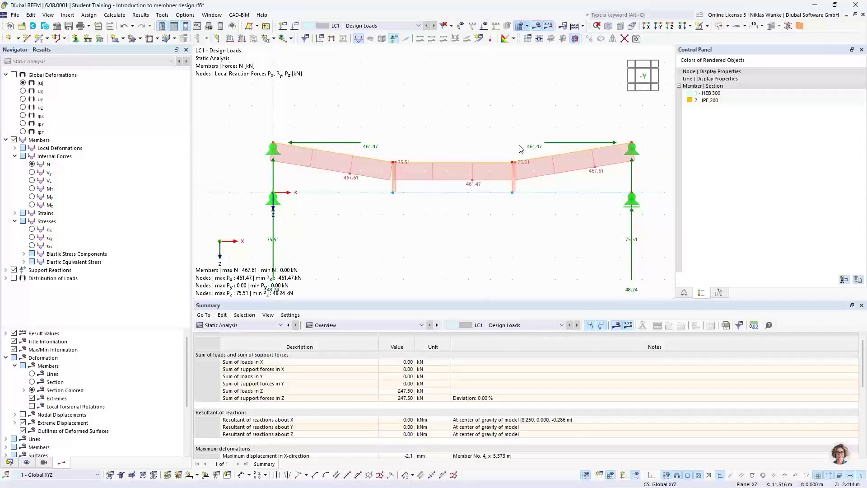
scroll(495, 139, down, 2)
mouse_move(496, 139)
middle_down()
mouse_move(498, 116)
mouse_move(491, 129)
middle_up()
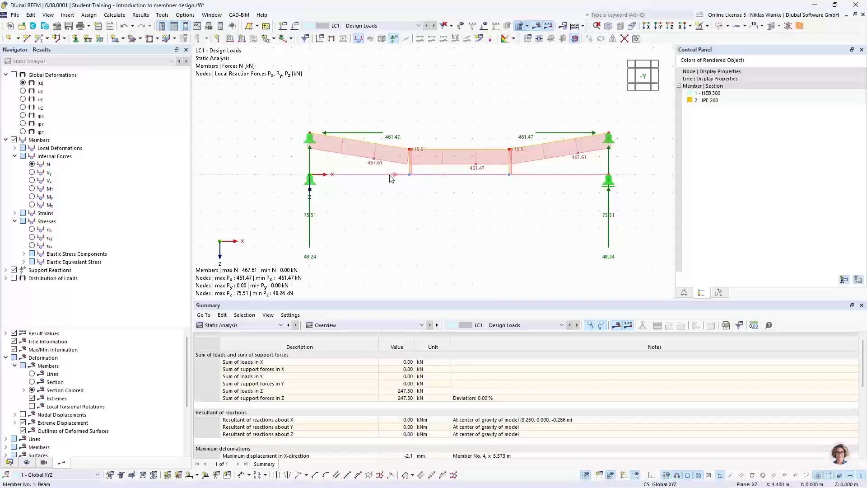
mouse_move(391, 178)
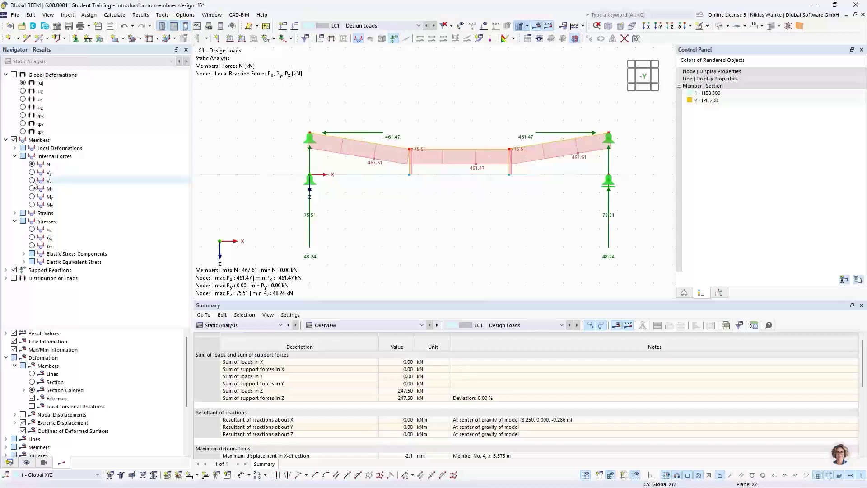
Show the member shear forces Vz and examine the jumps where the vertical posts meet the beam
click(49, 180)
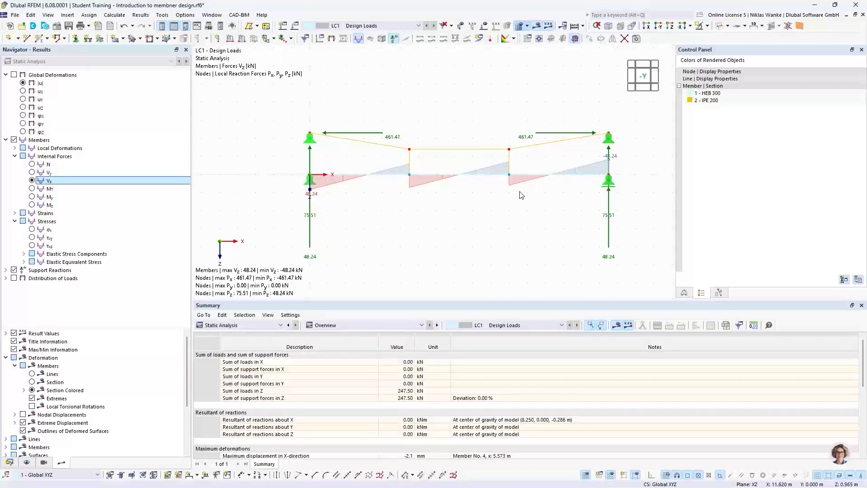
scroll(424, 189, up, 1)
scroll(424, 188, up, 1)
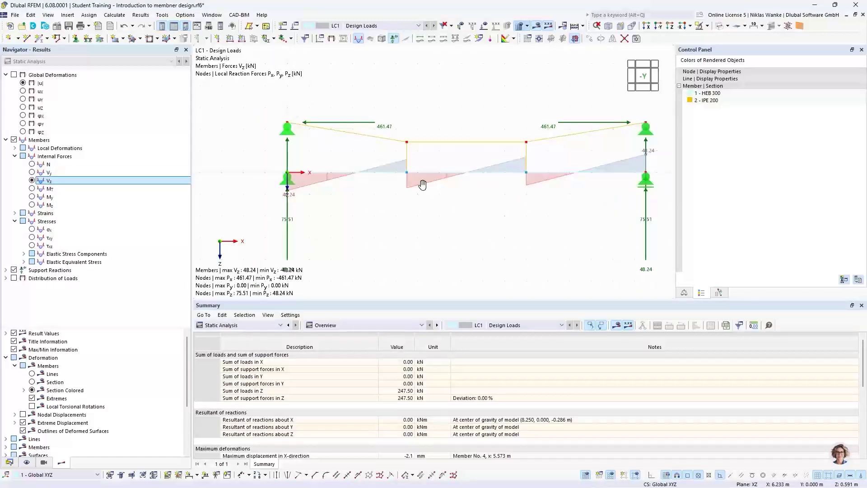
scroll(407, 187, down, 2)
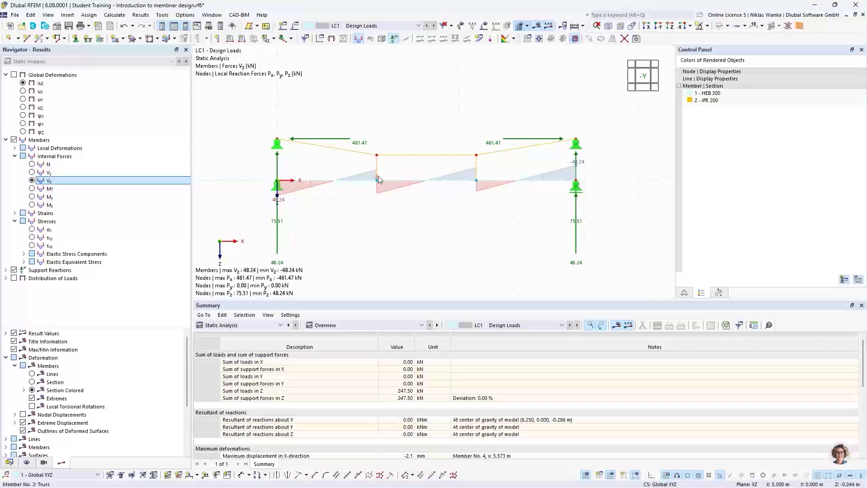
scroll(378, 176, up, 5)
middle_drag(396, 226, 507, 219)
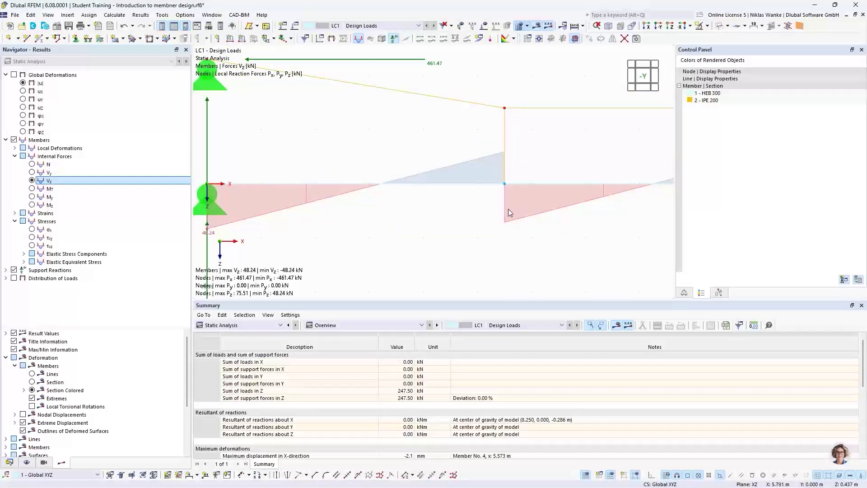
scroll(456, 221, down, 4)
middle_drag(454, 221, 350, 215)
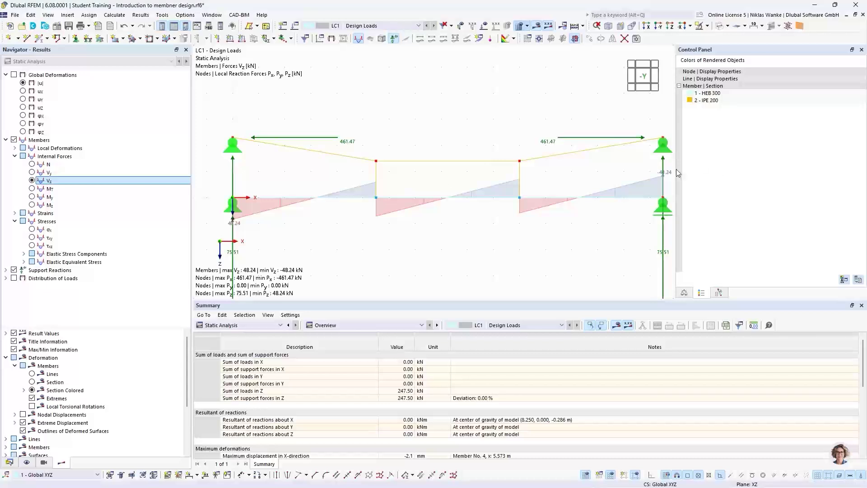
scroll(506, 216, down, 2)
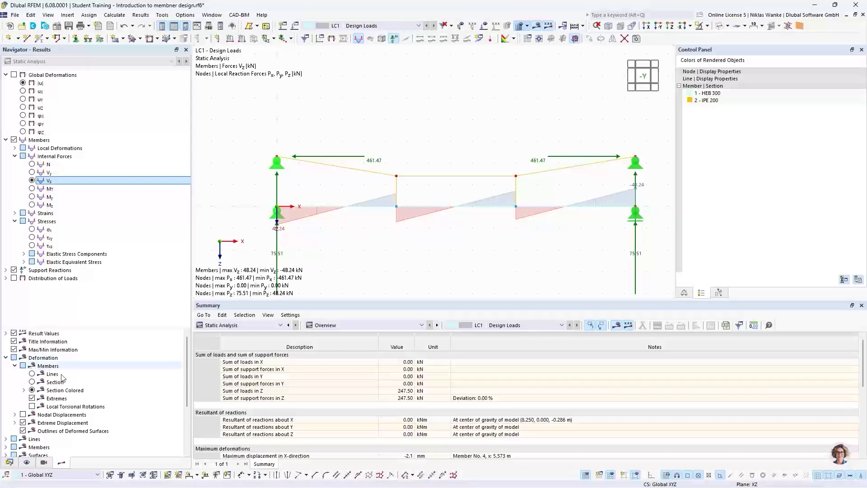
Turn on all values for the member result diagrams and inspect the shear forces Vz at the first post connection
scroll(69, 378, down, 2)
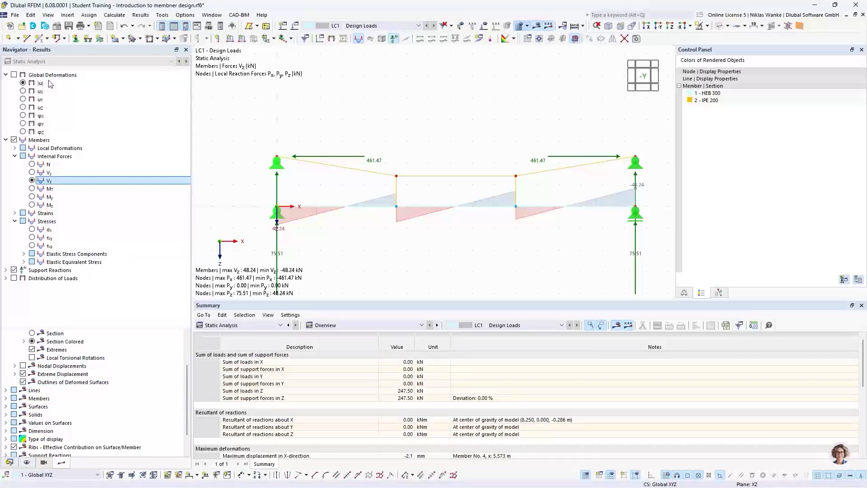
click(6, 398)
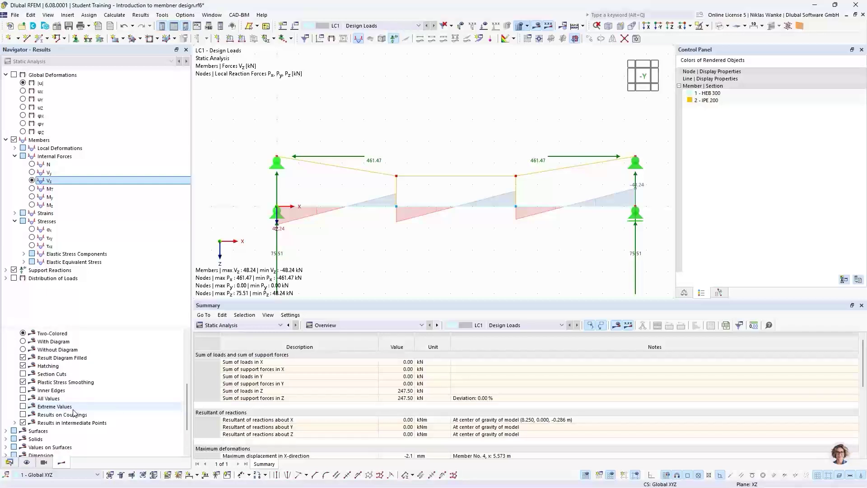
click(22, 398)
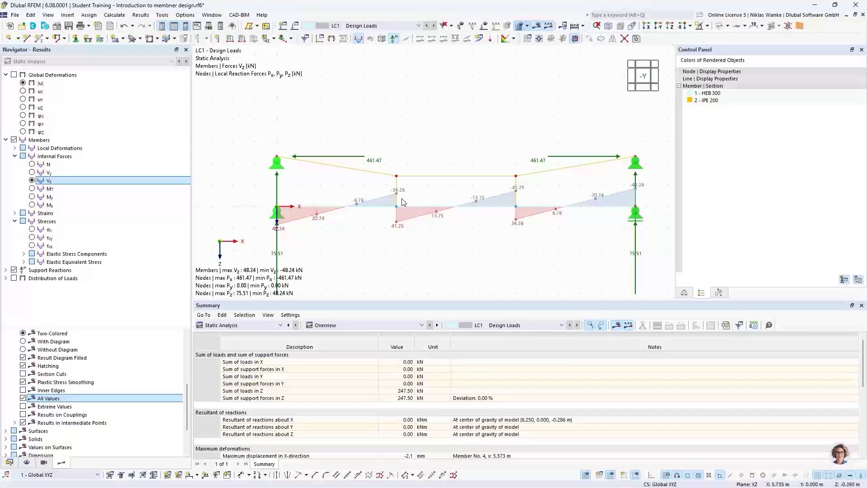
scroll(403, 204, up, 3)
scroll(403, 204, up, 2)
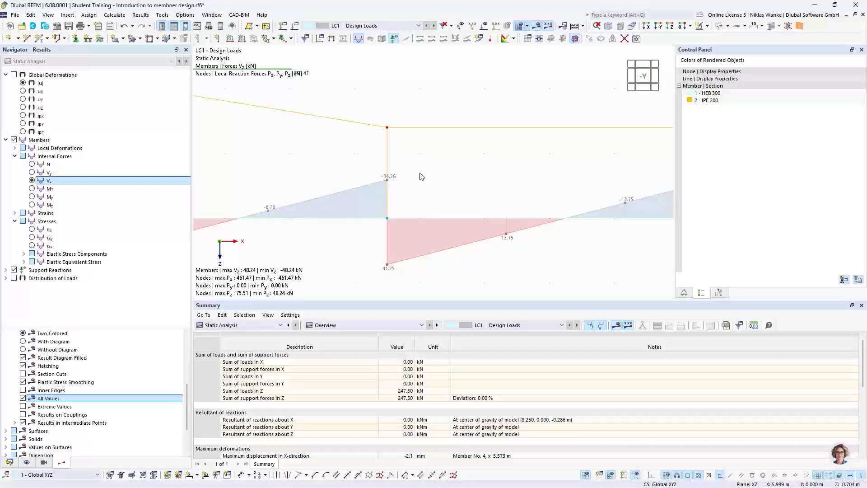
scroll(419, 175, down, 2)
middle_drag(415, 178, 377, 194)
scroll(414, 199, down, 1)
scroll(399, 194, down, 1)
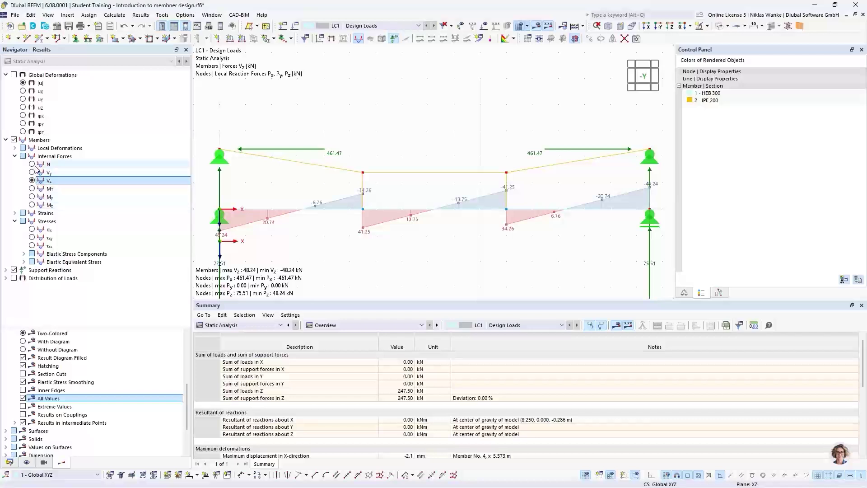
Show the axial forces N again and inspect the force in the first vertical post down to the beam
click(32, 164)
scroll(361, 201, up, 5)
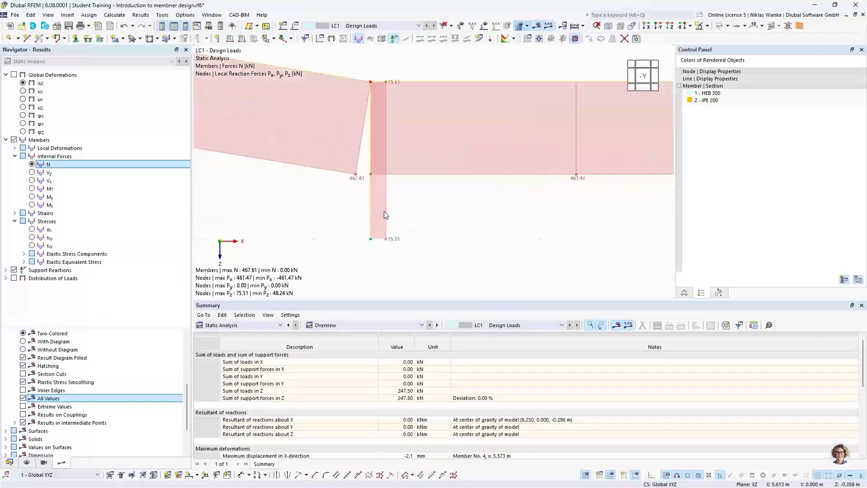
scroll(390, 247, up, 4)
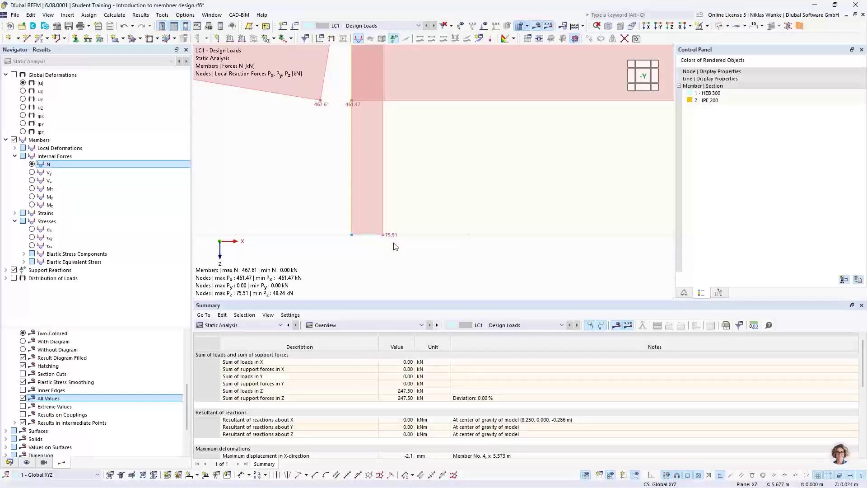
scroll(397, 186, down, 6)
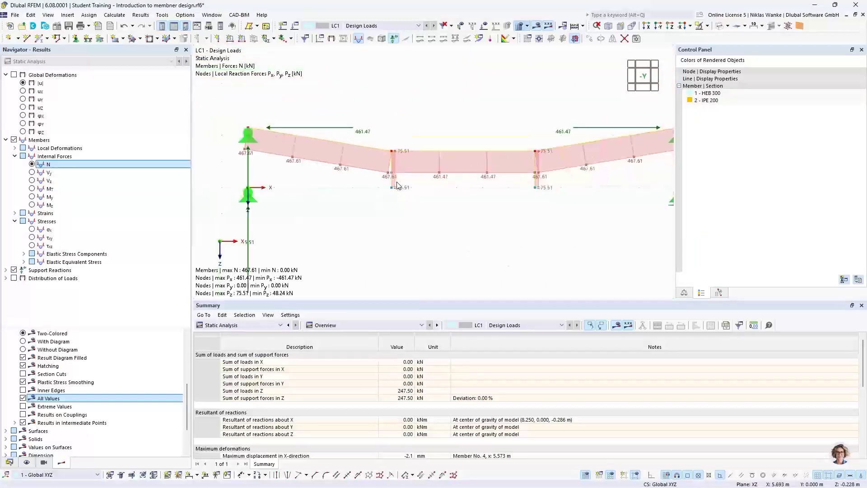
middle_drag(361, 201, 371, 185)
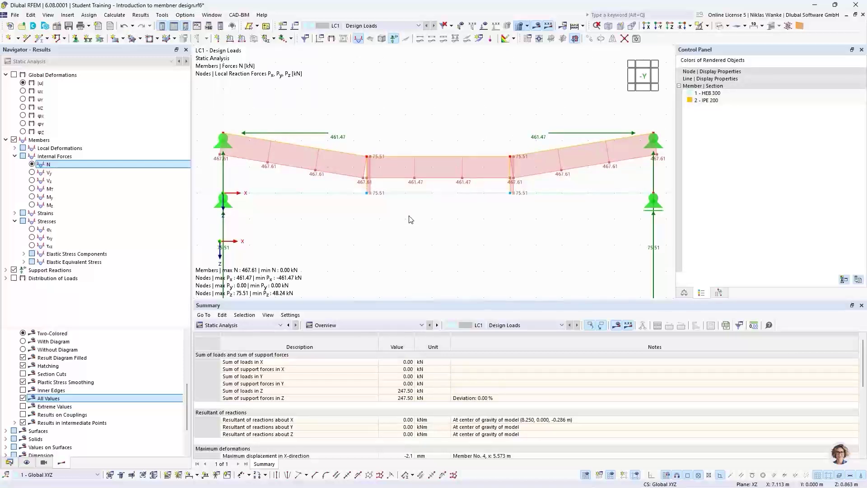
scroll(409, 219, down, 2)
mouse_move(408, 219)
middle_down()
mouse_move(402, 210)
mouse_move(413, 207)
middle_up()
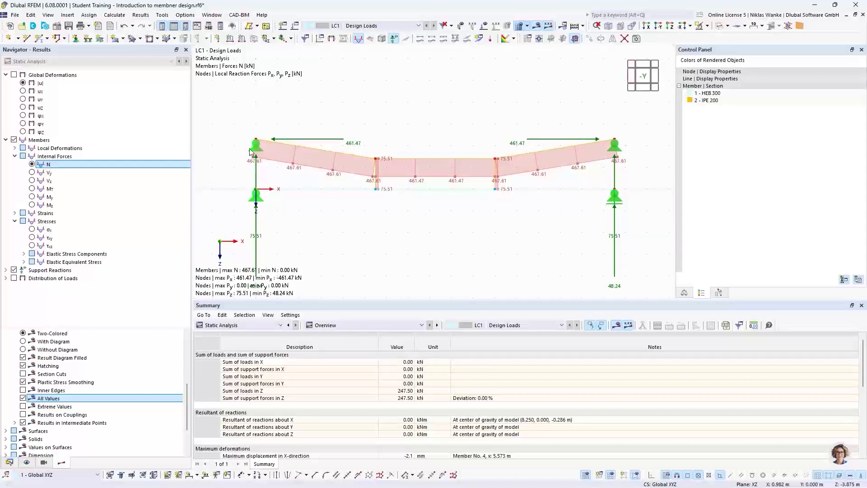
Open the result diagrams of the HEB 300 beam, trace the deformation along its length, and remove the axial force N diagram
right_click(446, 192)
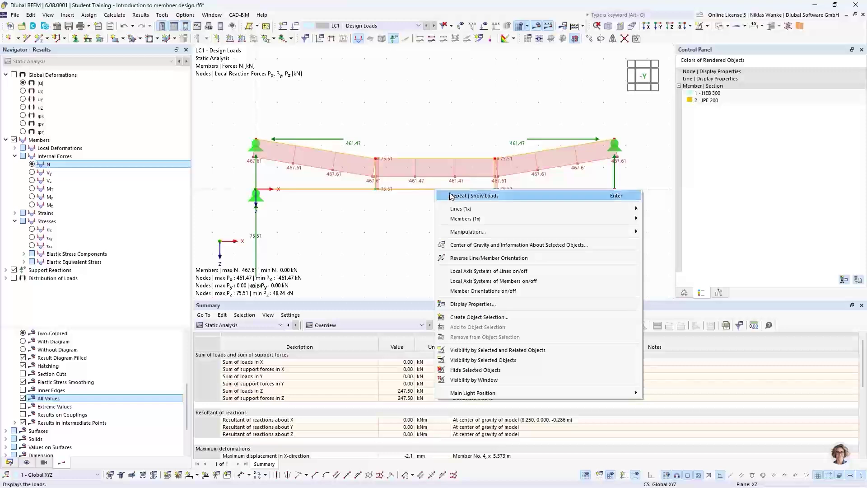
mouse_move(462, 220)
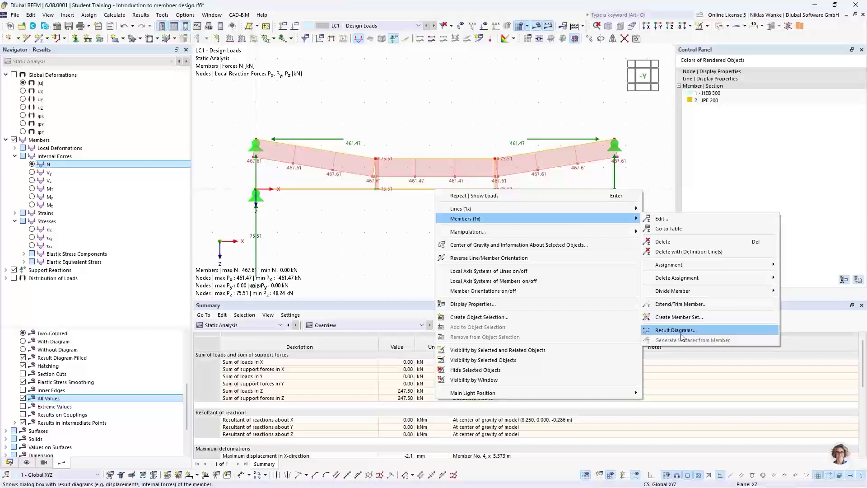
click(720, 330)
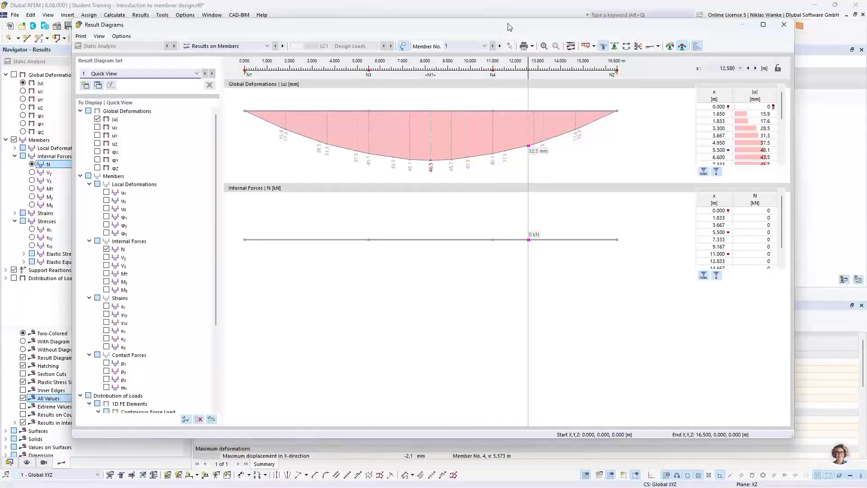
drag(506, 28, 537, 40)
drag(557, 252, 268, 235)
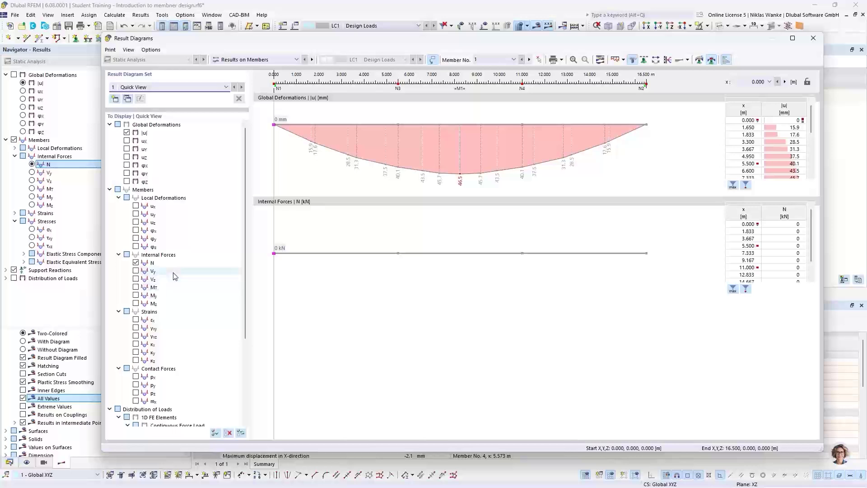
drag(292, 289, 601, 136)
drag(605, 36, 583, 281)
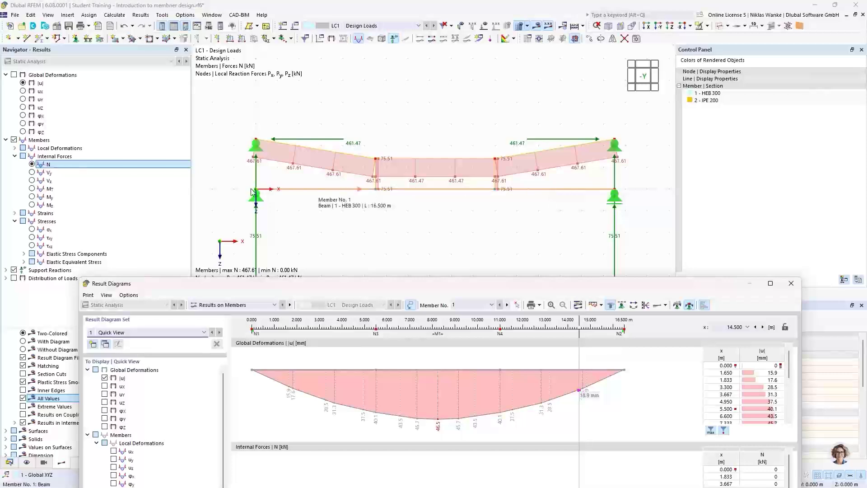
drag(526, 283, 538, 37)
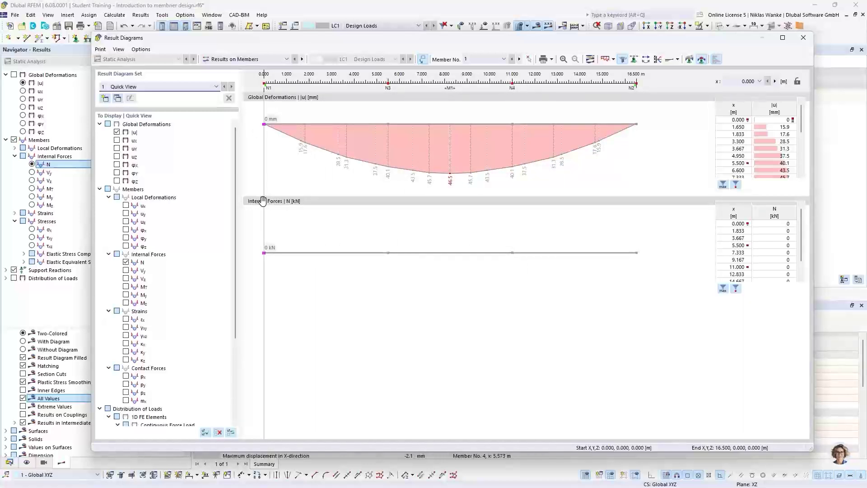
click(126, 262)
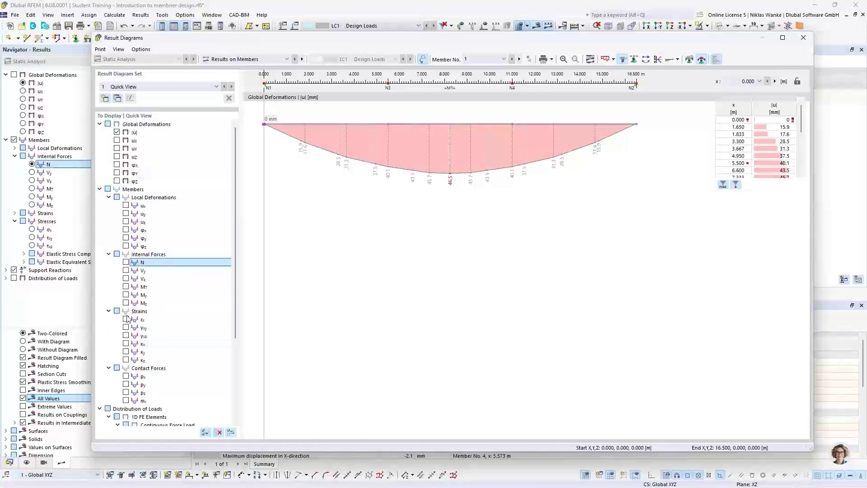
Add the shear force Vz and bending moment My diagrams for the beam, and compare them with the post positions in the model
click(126, 279)
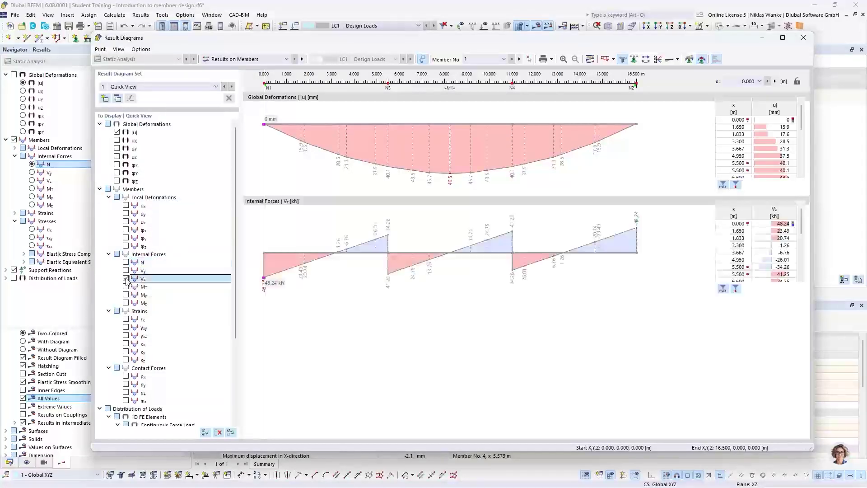
click(126, 295)
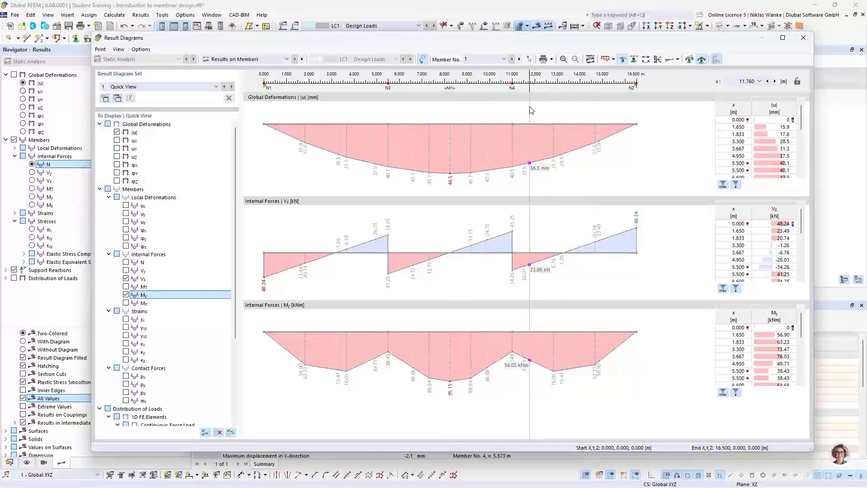
drag(486, 39, 450, 378)
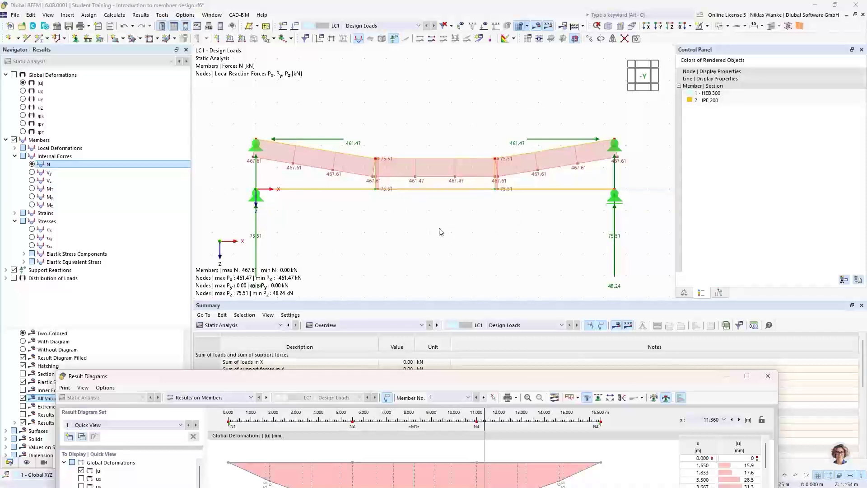
drag(459, 377, 484, 37)
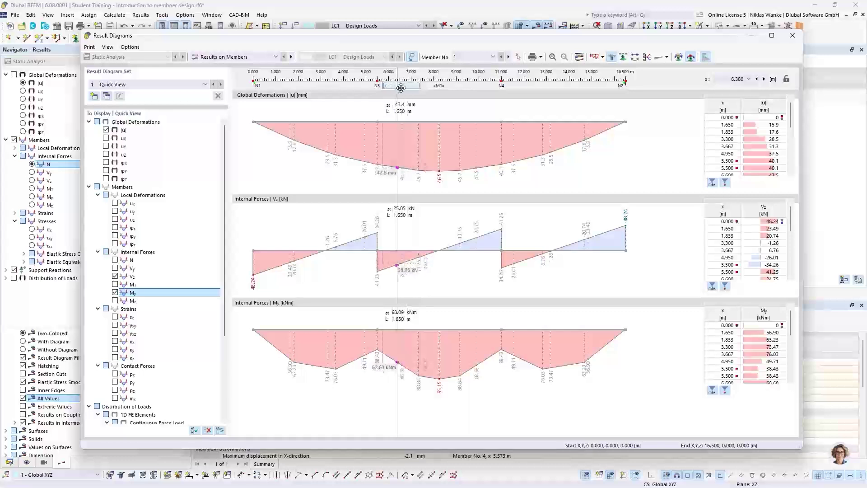
Shift and resize the smooth range along the beam to read averaged results over different sections, and delete the range
right_click(403, 86)
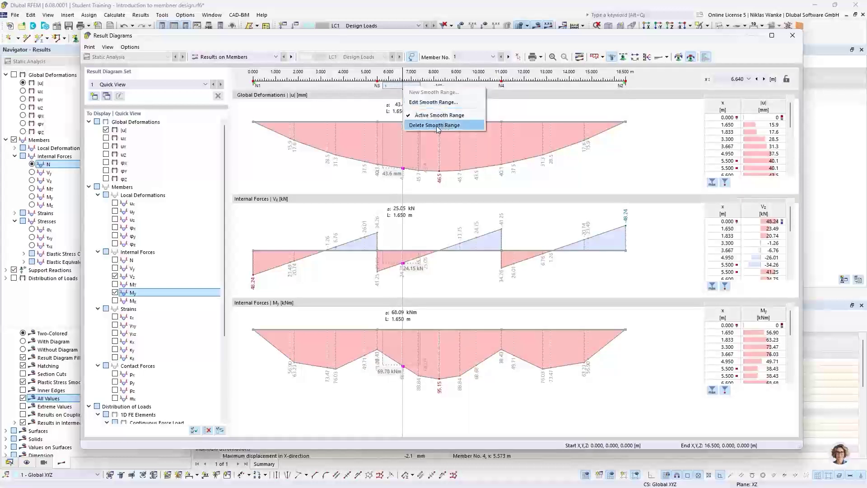
click(495, 93)
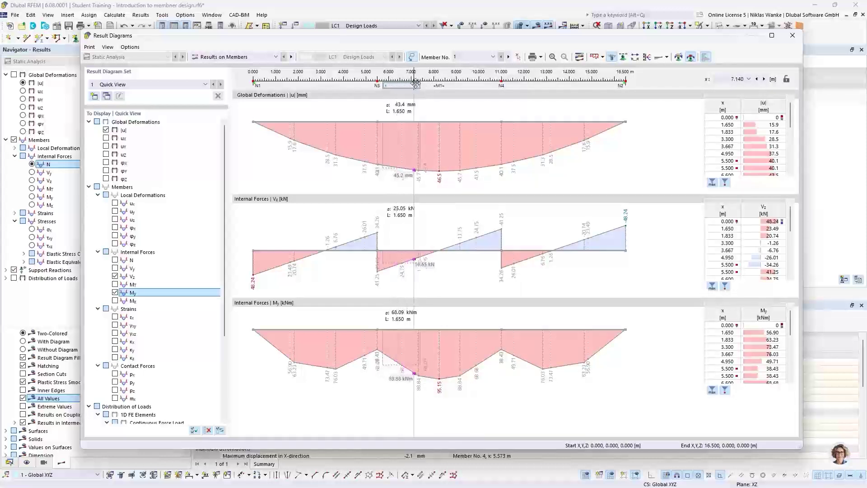
drag(420, 85, 344, 87)
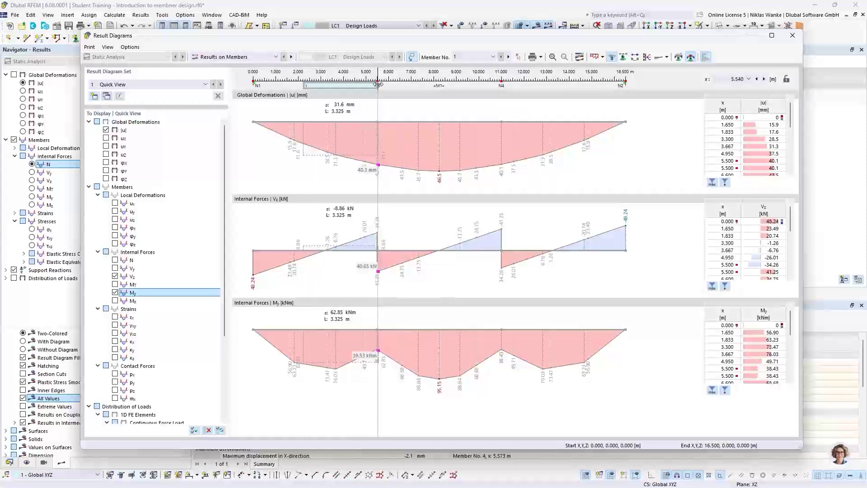
right_click(321, 86)
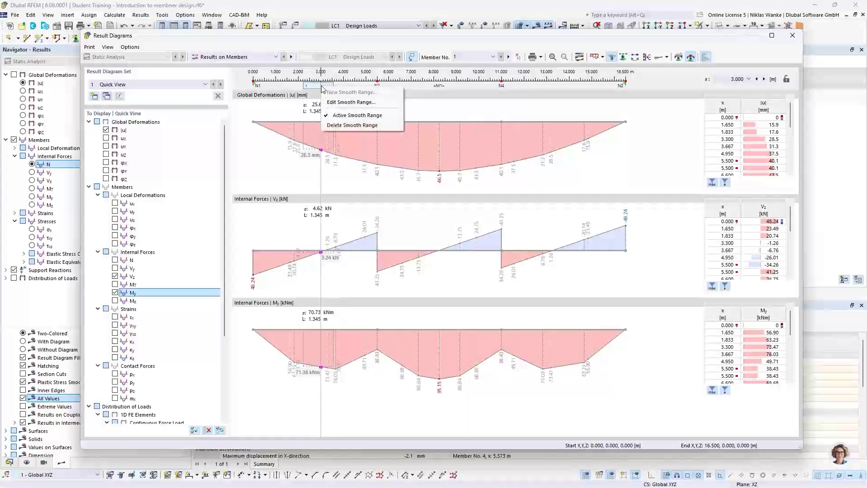
click(342, 124)
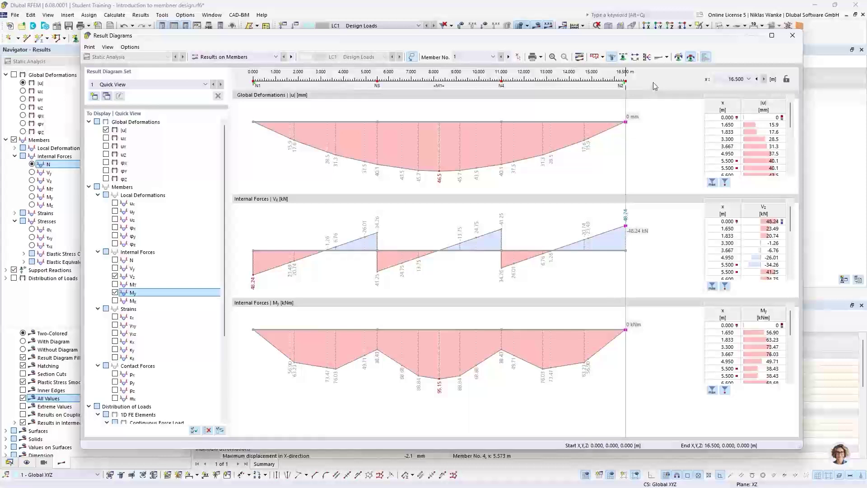
Review the graphics print options for the result diagrams, close the diagrams, and view the whole structure again
click(542, 57)
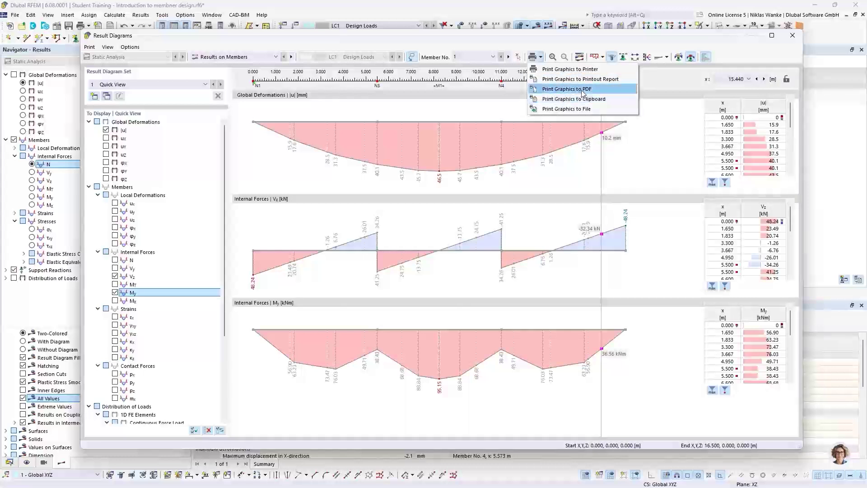
click(646, 38)
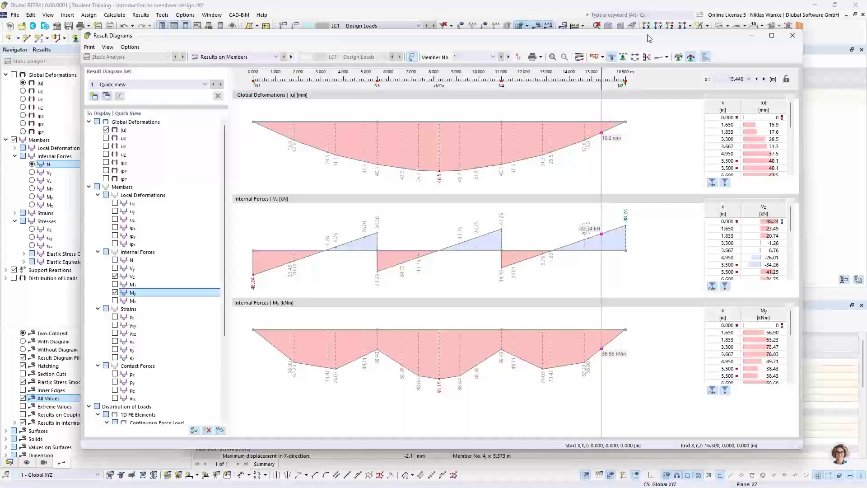
drag(650, 38, 656, 39)
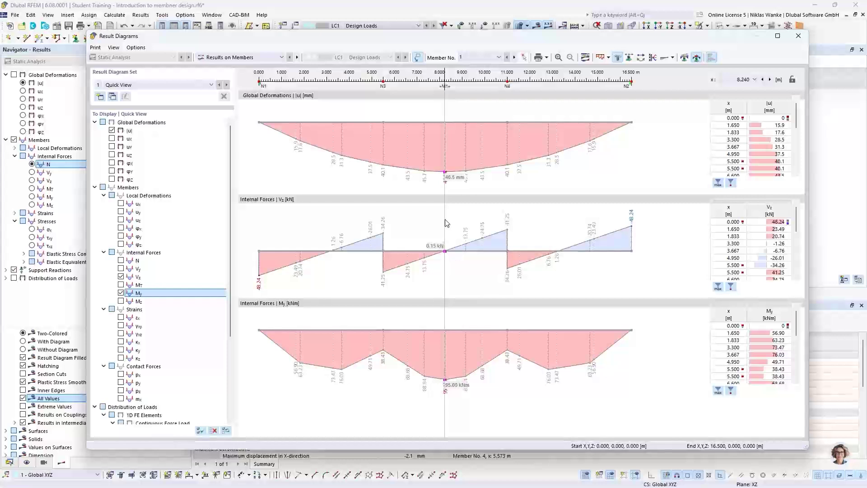
click(798, 37)
scroll(441, 240, down, 2)
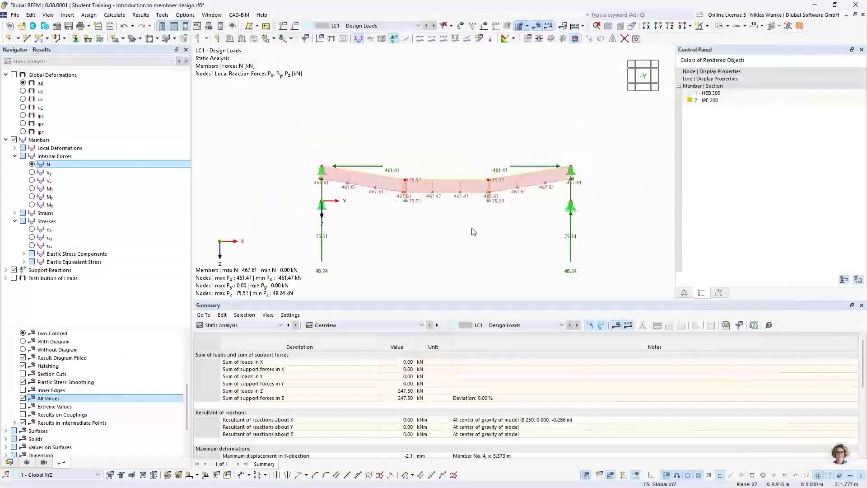
middle_drag(470, 230, 470, 221)
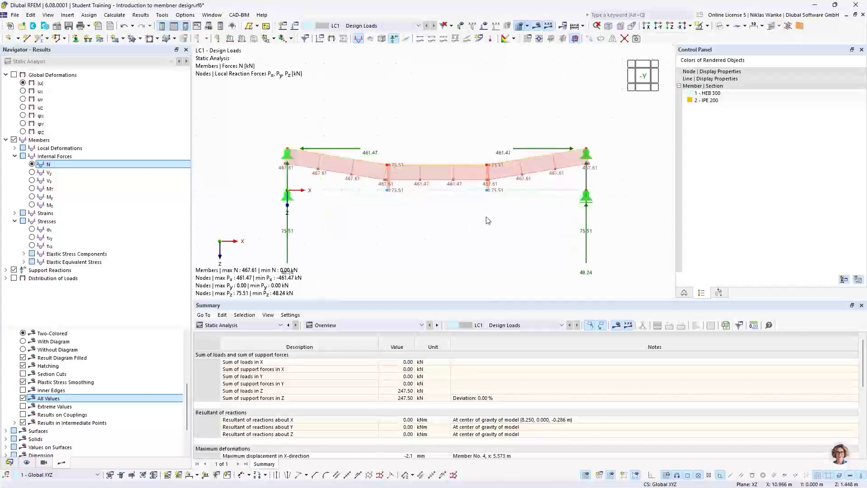
middle_drag(495, 217, 502, 215)
middle_drag(497, 206, 497, 224)
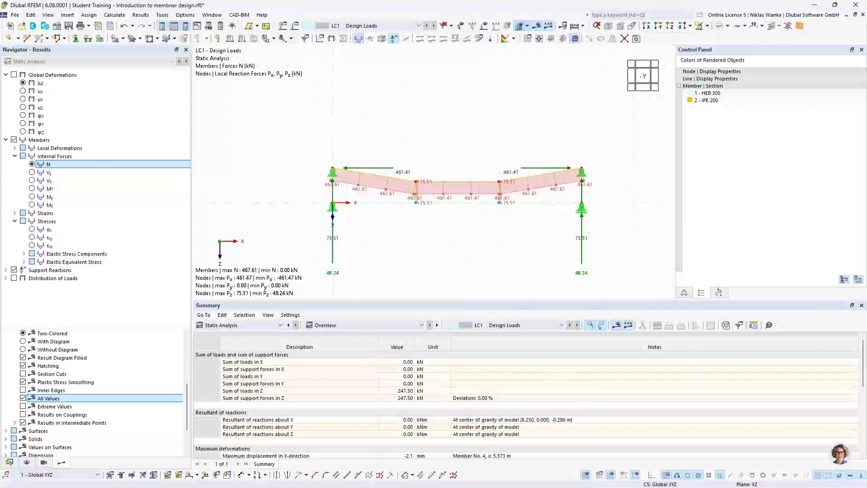
Switch to the PowerPoint presentation and advance to the "Generated truss structure" exercise slide
key(alt+Tab)
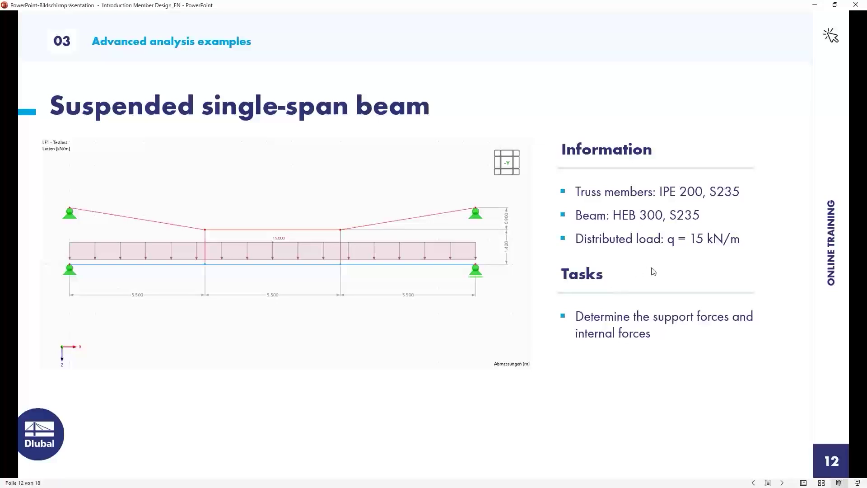
click(698, 272)
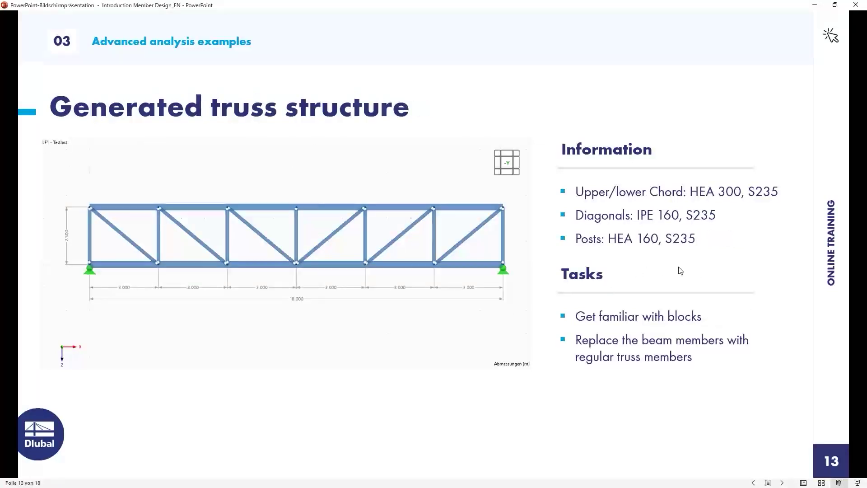
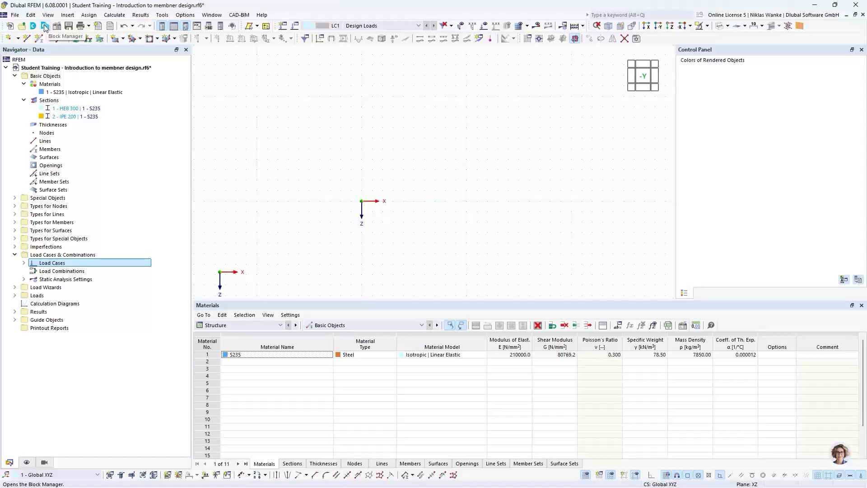
Open the Block Manager and preview block BRG001-a among the Steel / Aluminum bridges
click(44, 28)
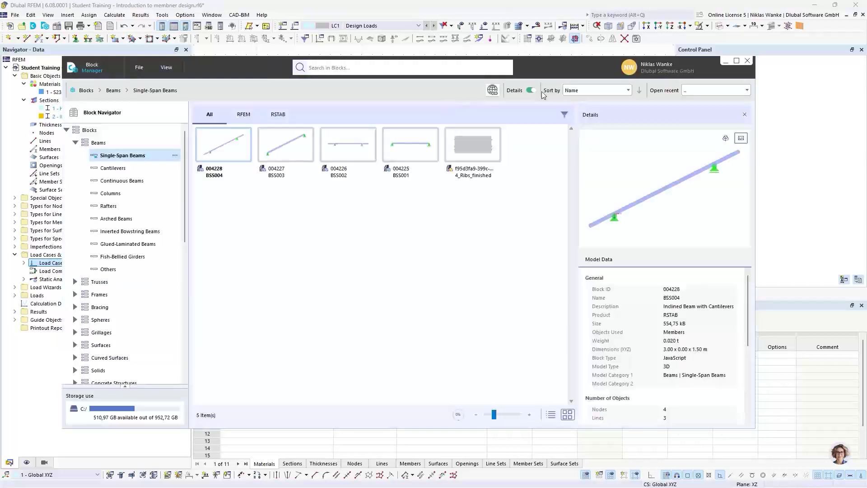
drag(544, 67, 589, 57)
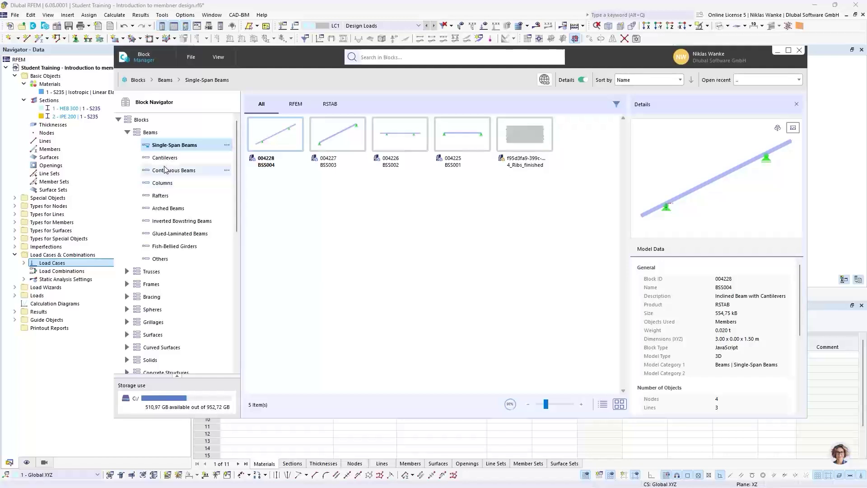
click(128, 132)
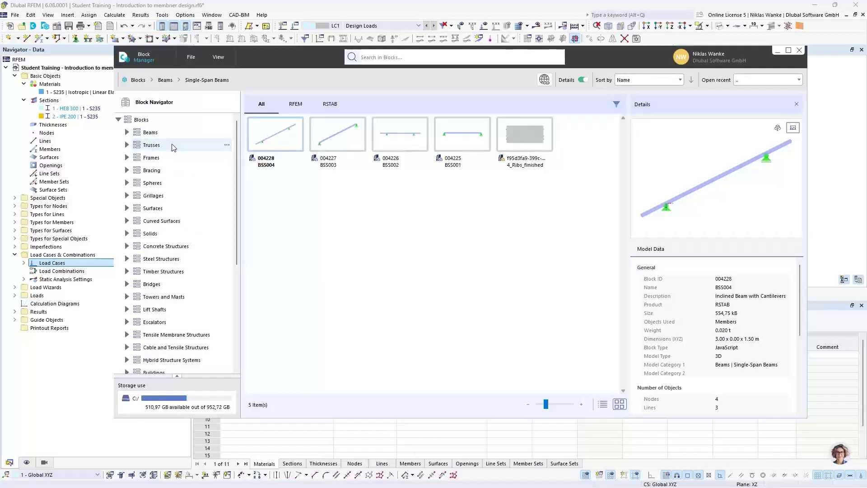
click(126, 285)
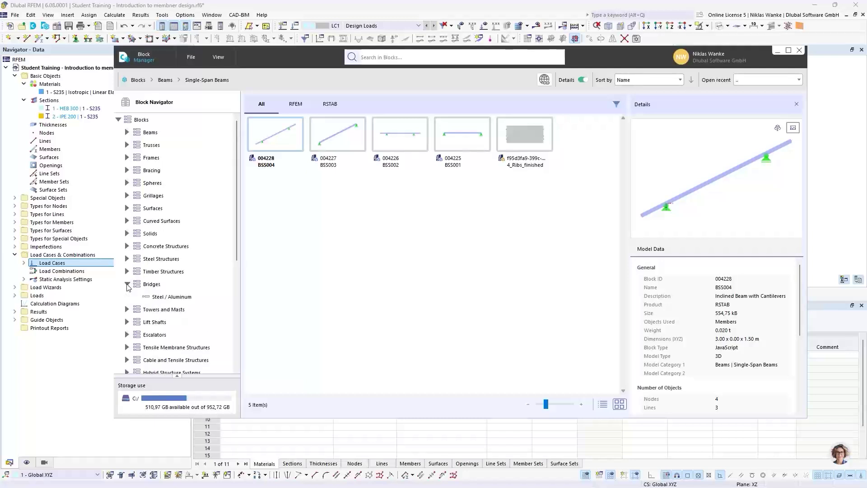
click(174, 297)
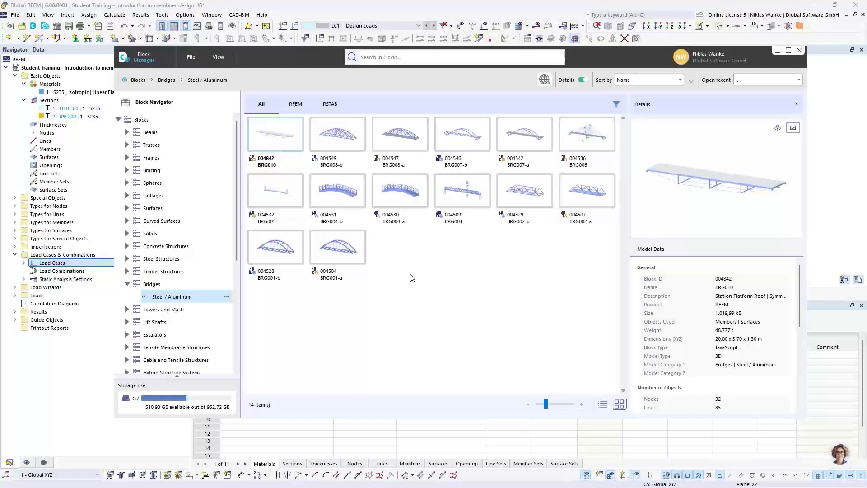
click(342, 251)
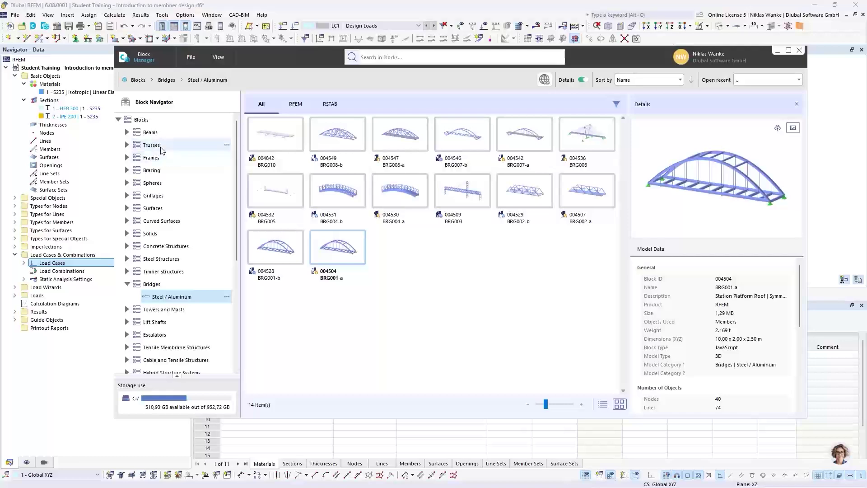
Browse the 2D blocks of the Trusses category and select the parallel-chord truss FT001-a
click(127, 144)
click(177, 149)
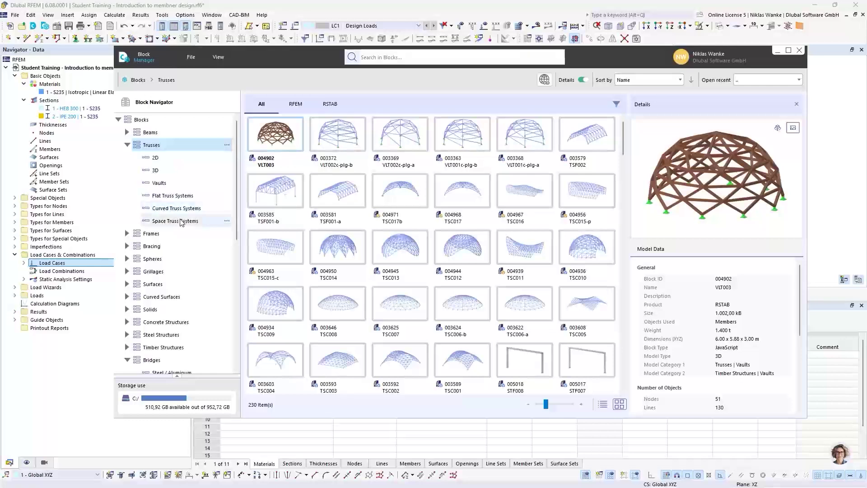
click(177, 159)
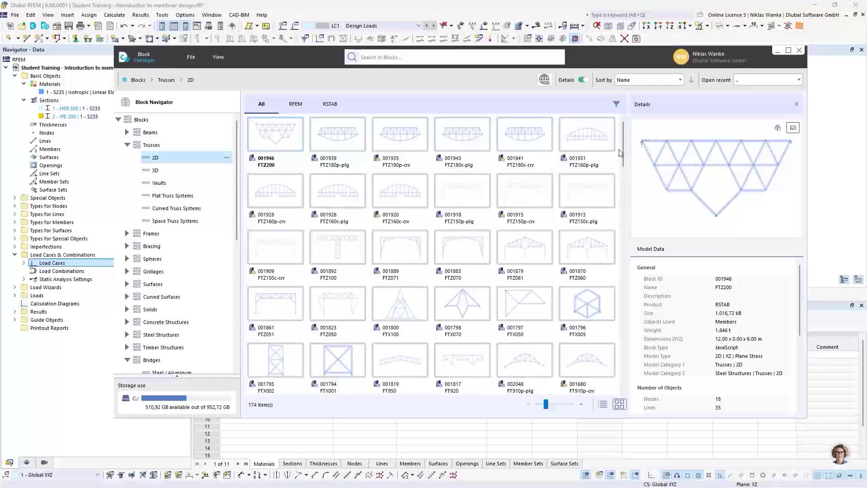
scroll(619, 154, down, 3)
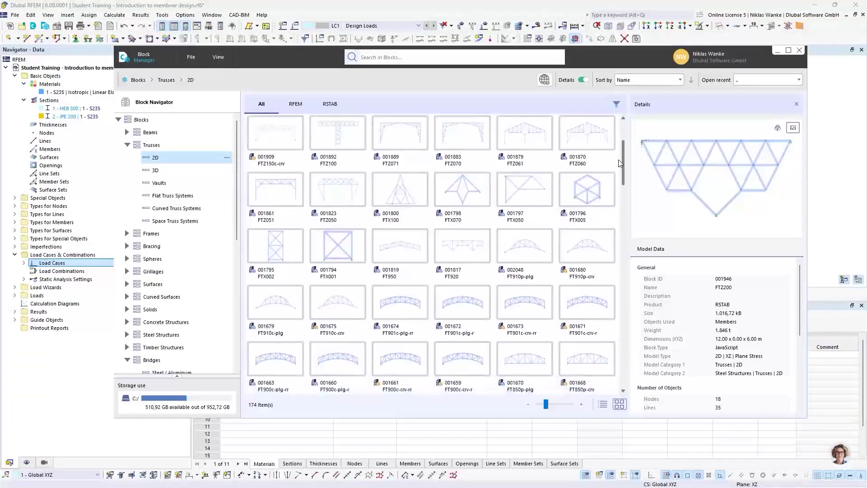
scroll(619, 159, down, 9)
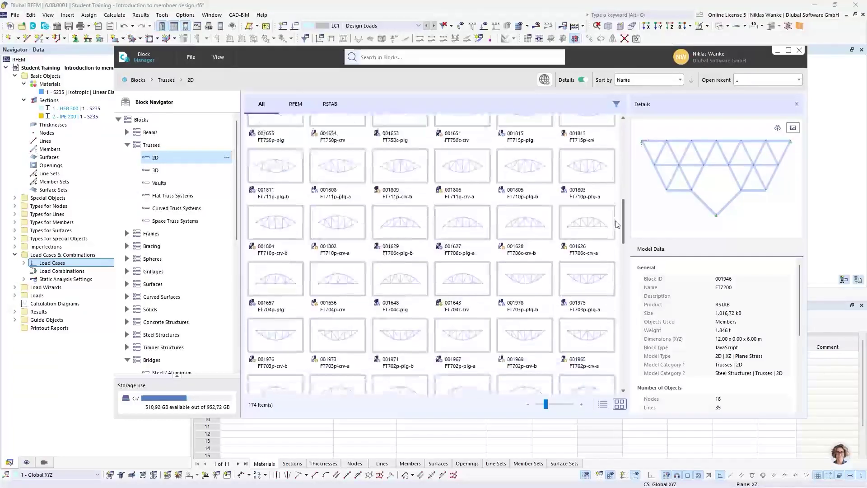
scroll(617, 224, down, 9)
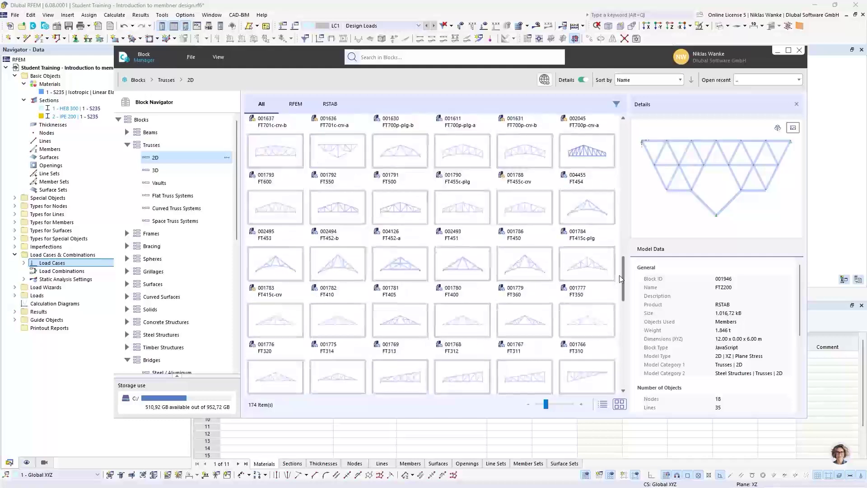
scroll(620, 279, down, 7)
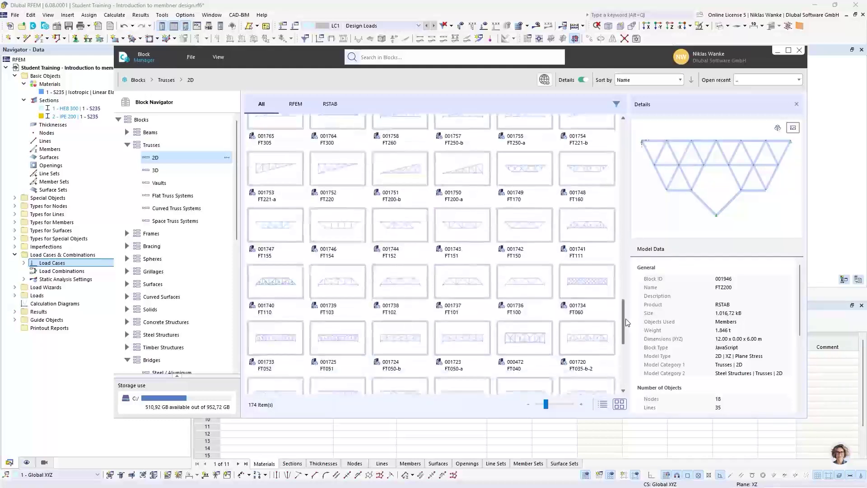
drag(626, 322, 621, 368)
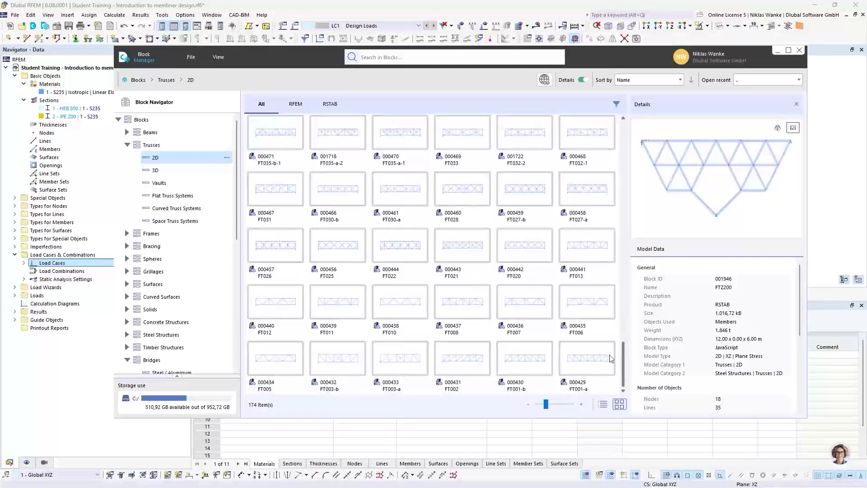
click(587, 365)
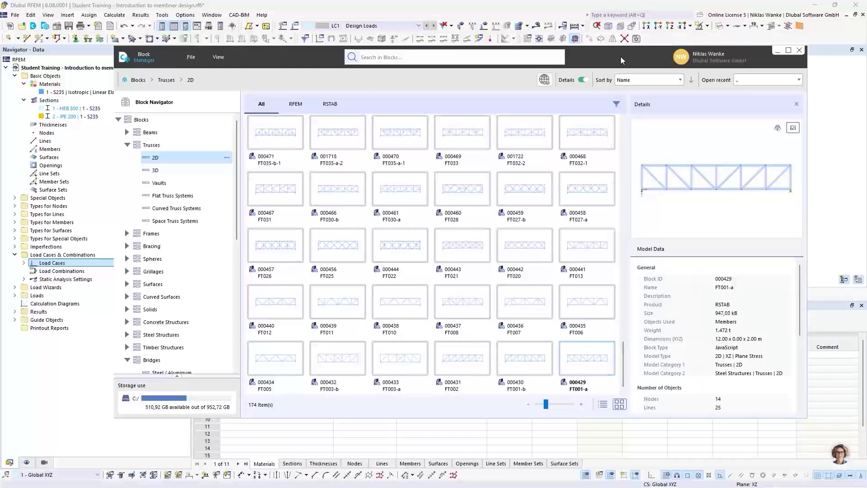
Insert truss block FT001-a into the model and accept changing the model type to 3D
drag(620, 56, 650, 44)
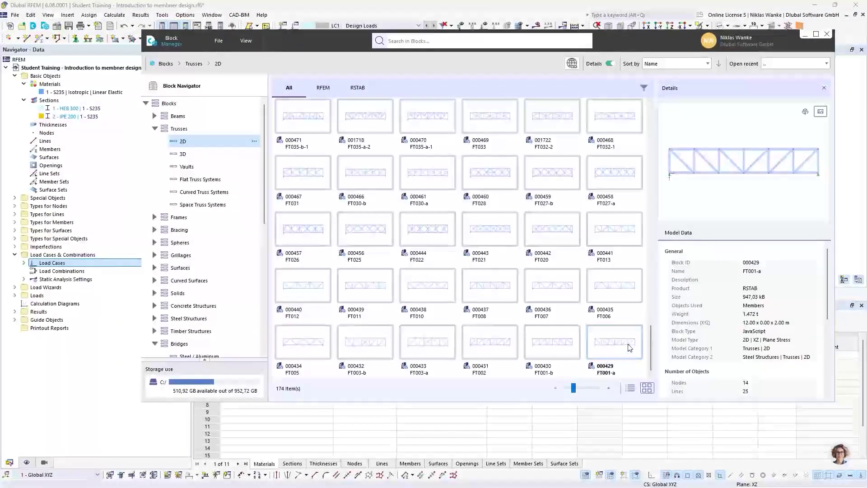
double_click(630, 348)
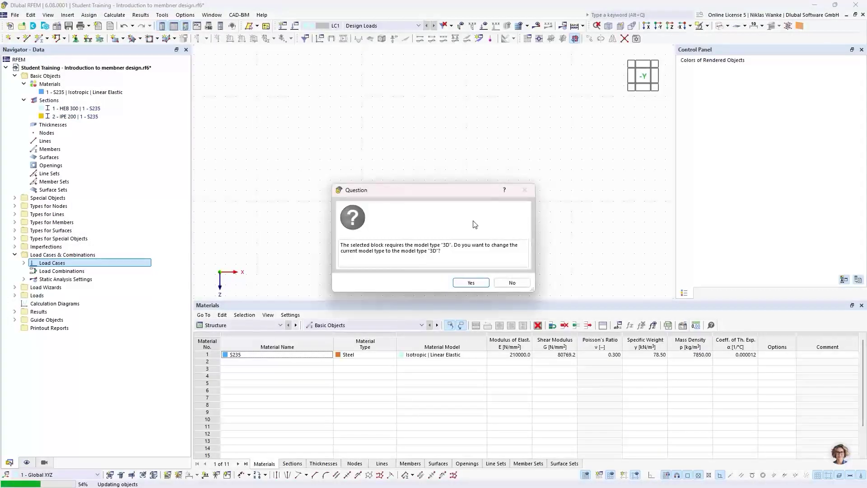
mouse_move(403, 190)
mouse_down()
mouse_move(419, 186)
mouse_move(412, 179)
mouse_move(417, 197)
mouse_up()
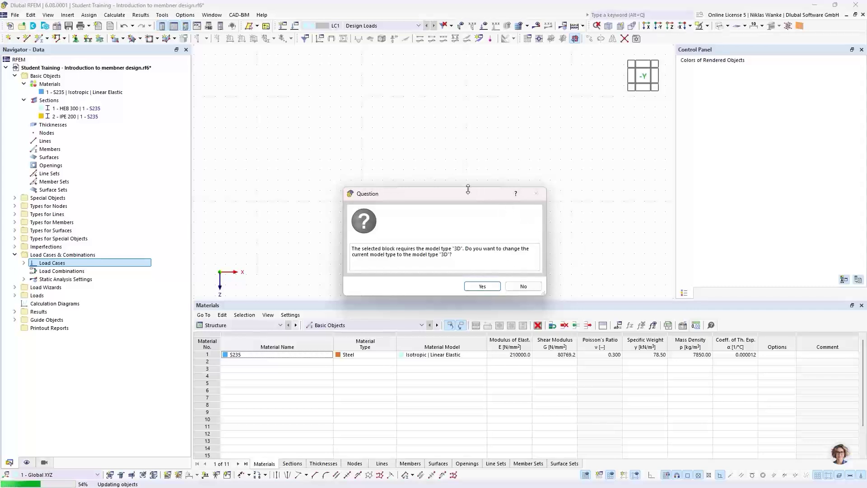
drag(453, 193, 461, 192)
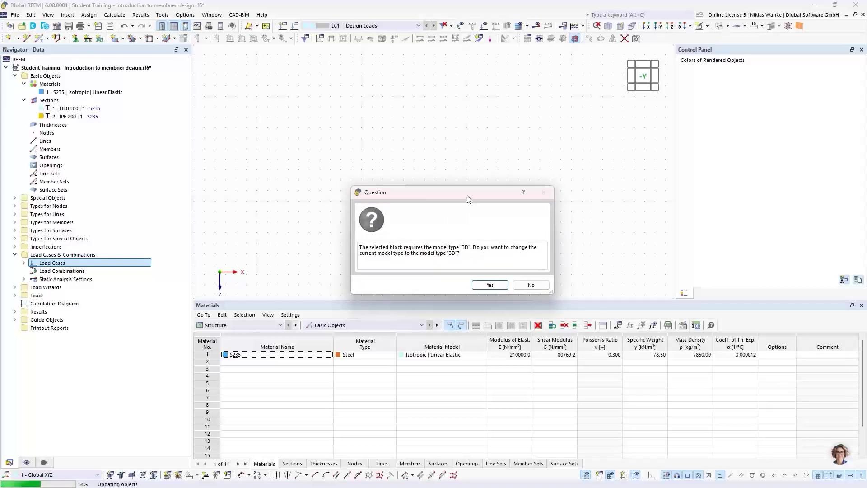
mouse_move(467, 195)
mouse_down()
mouse_move(467, 204)
mouse_move(466, 187)
mouse_move(462, 199)
mouse_move(455, 194)
mouse_up()
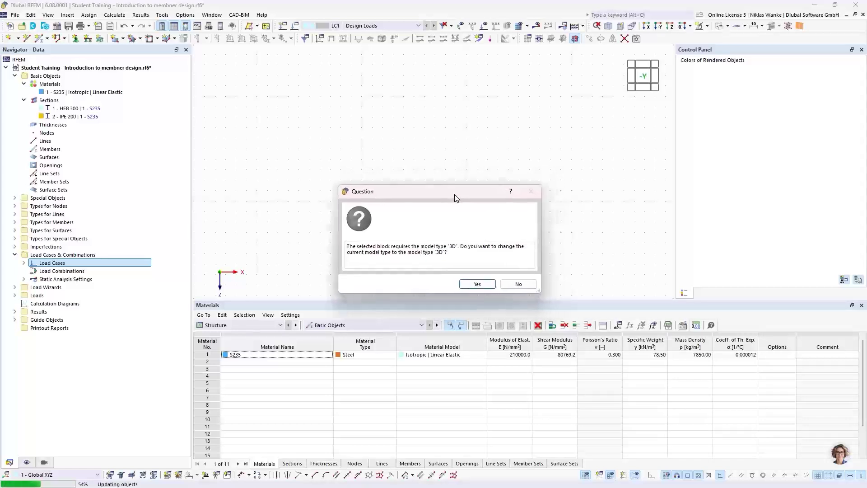
click(470, 284)
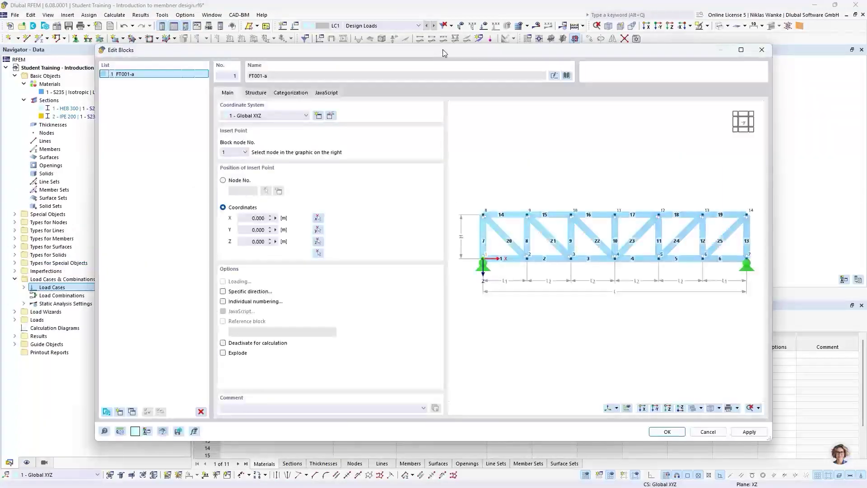
mouse_move(442, 53)
mouse_down()
mouse_move(492, 39)
mouse_move(437, 73)
mouse_move(440, 64)
mouse_up()
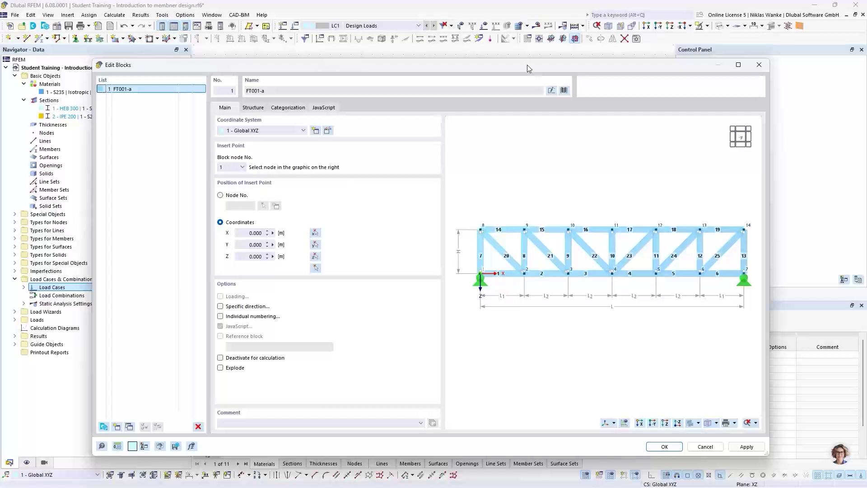
drag(513, 67, 517, 264)
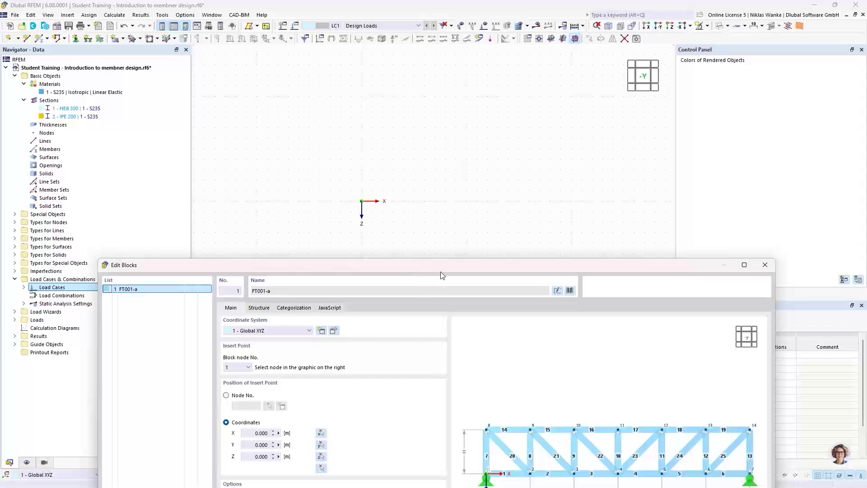
drag(440, 273, 453, 73)
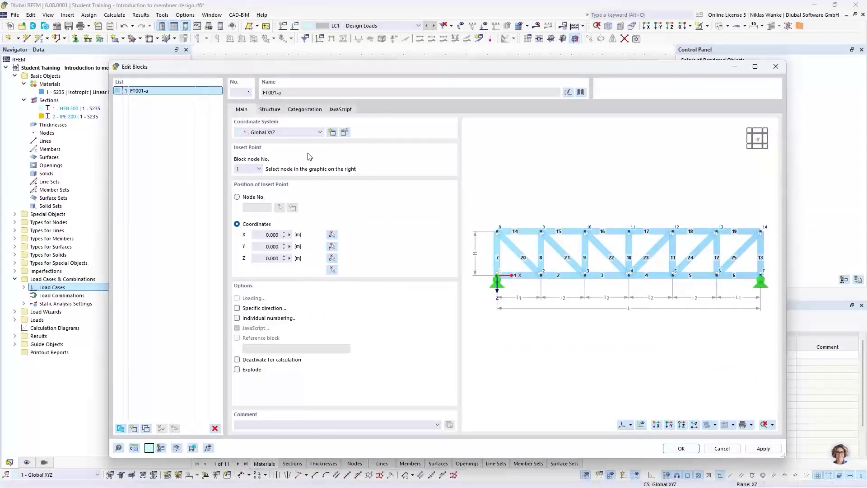
In the block's structure parameters, set the outer and inner bay lengths to 3 m and the truss height to 2.5 m
click(270, 110)
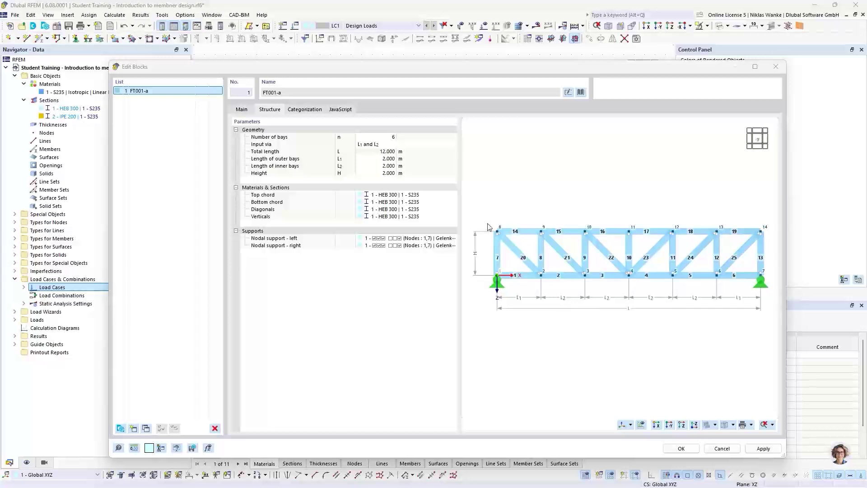
click(373, 159)
text(3)
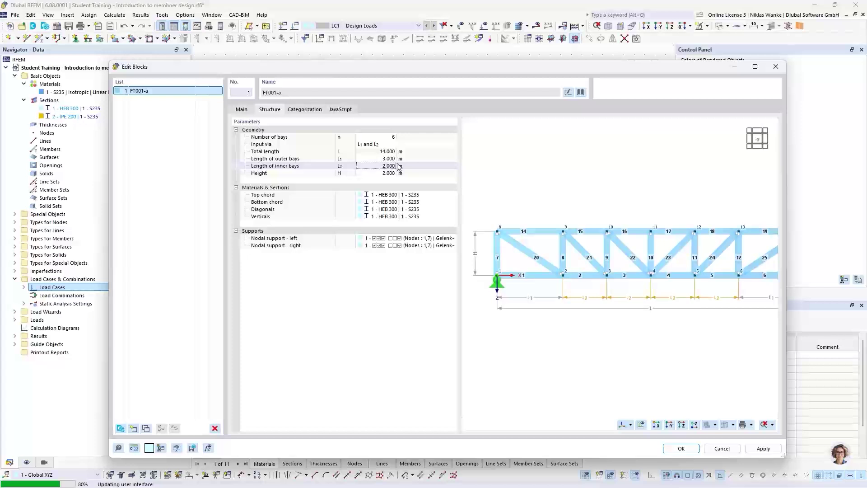
click(371, 159)
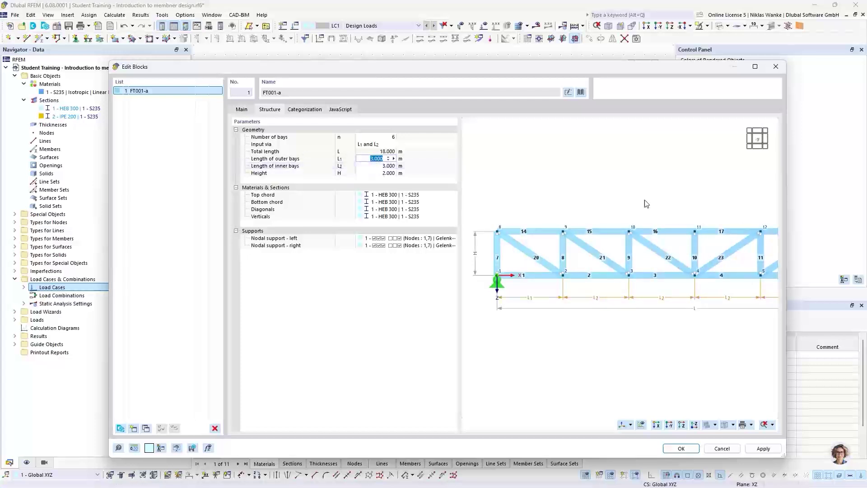
scroll(500, 264, down, 3)
middle_drag(531, 264, 537, 263)
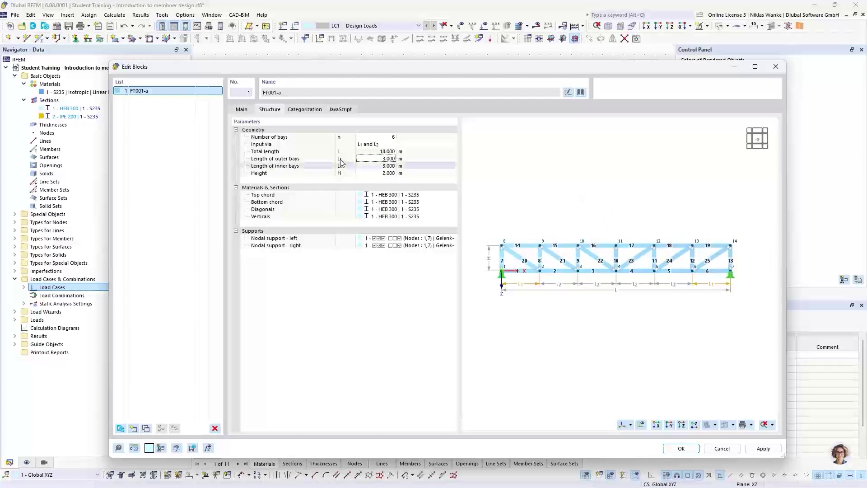
click(371, 173)
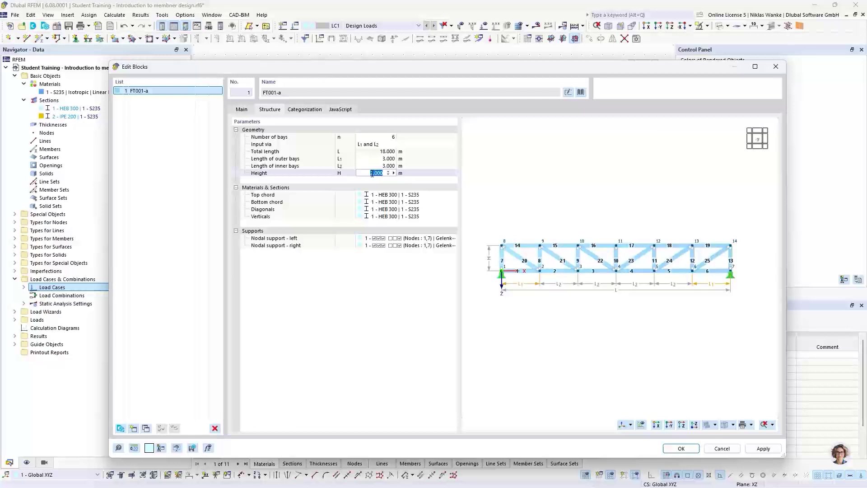
text(2,5)
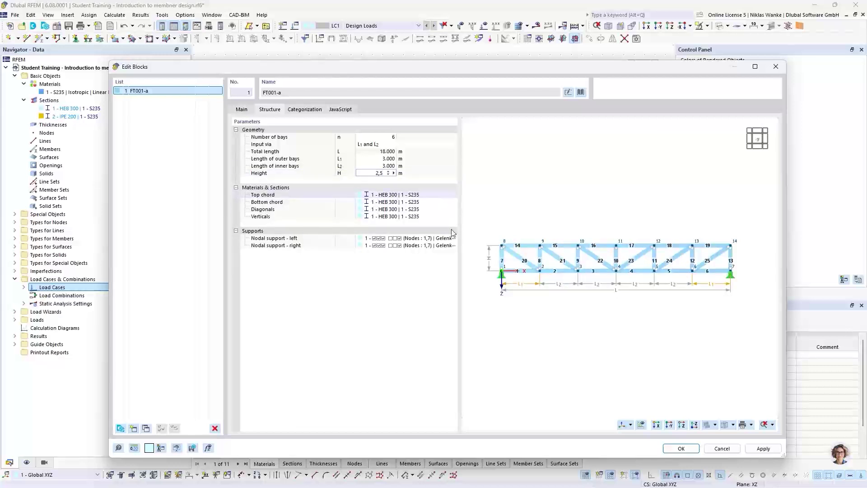
key(Return)
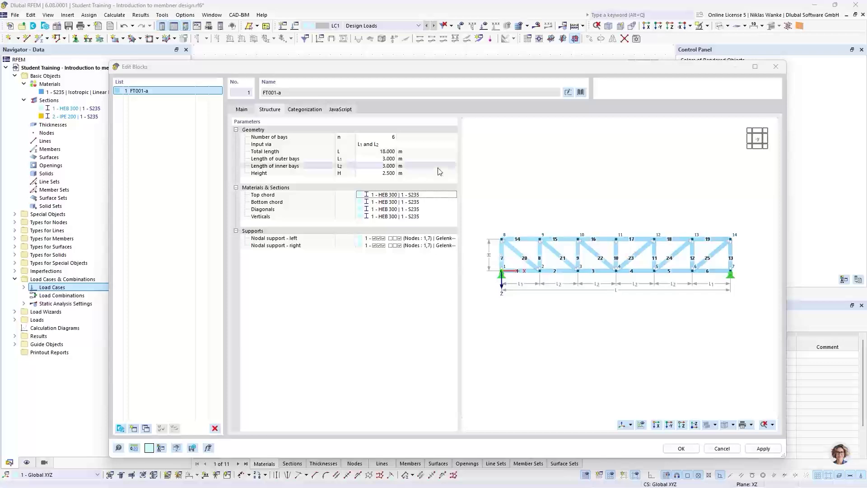
Create an HEA 300 section (DIN 1025-3:1994-03, Ferona) in S235 and assign it to the truss's top chord
click(434, 194)
click(439, 195)
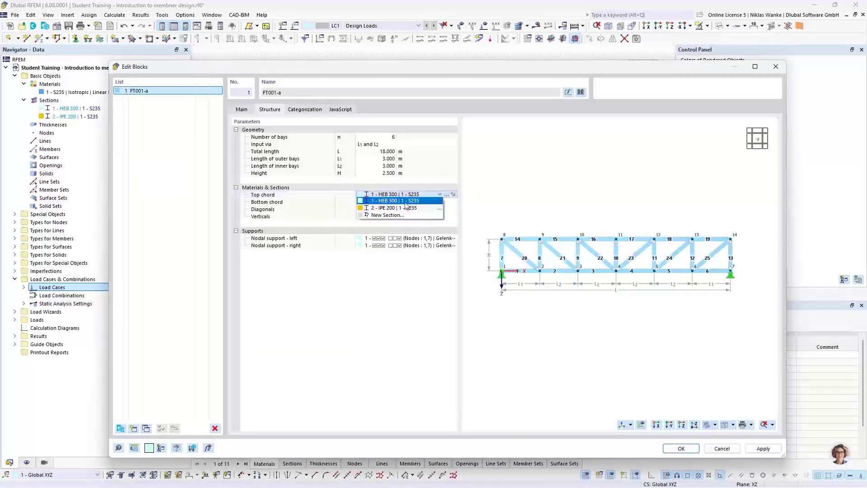
click(390, 216)
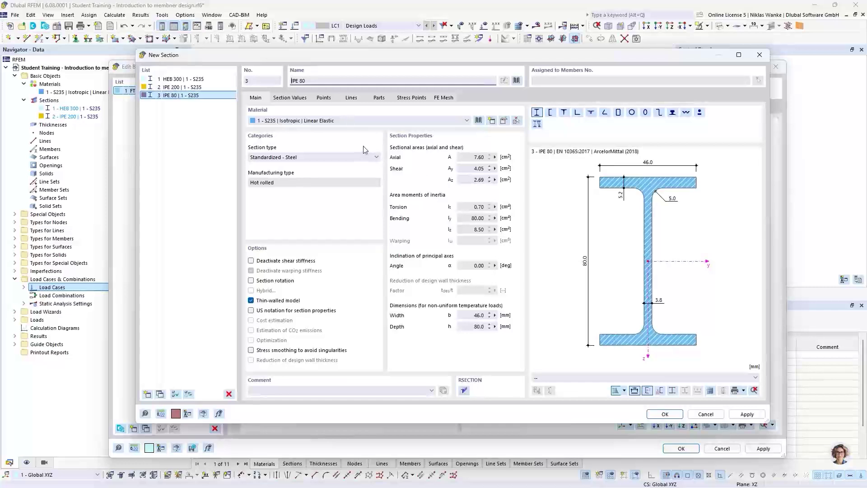
key(BackSpace)
key(BackSpace)
key(BackSpace)
key(BackSpace)
key(BackSpace)
key(BackSpace)
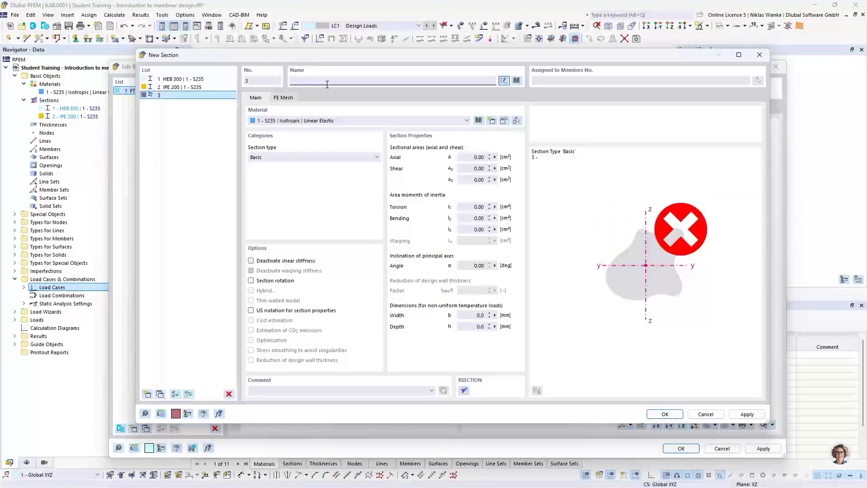
text(HEA)
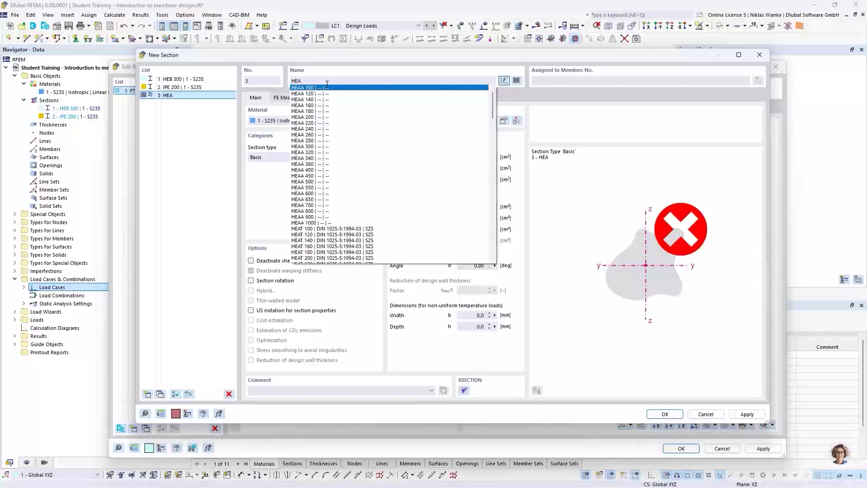
text( 300)
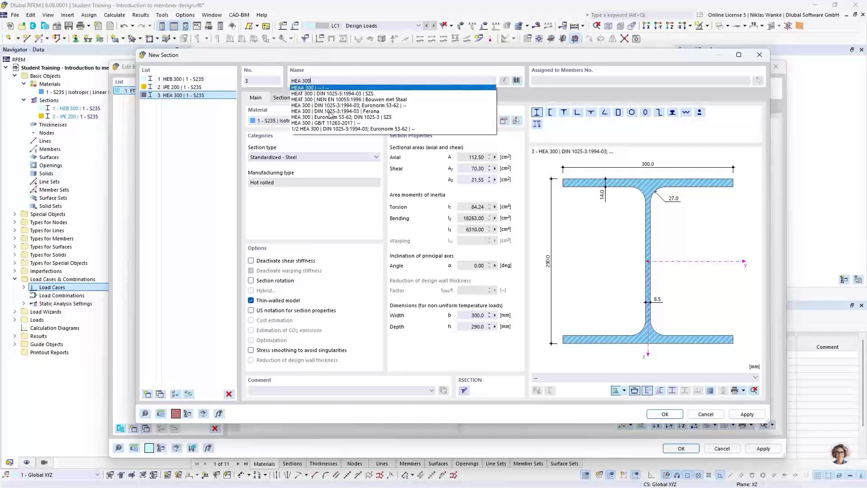
click(333, 111)
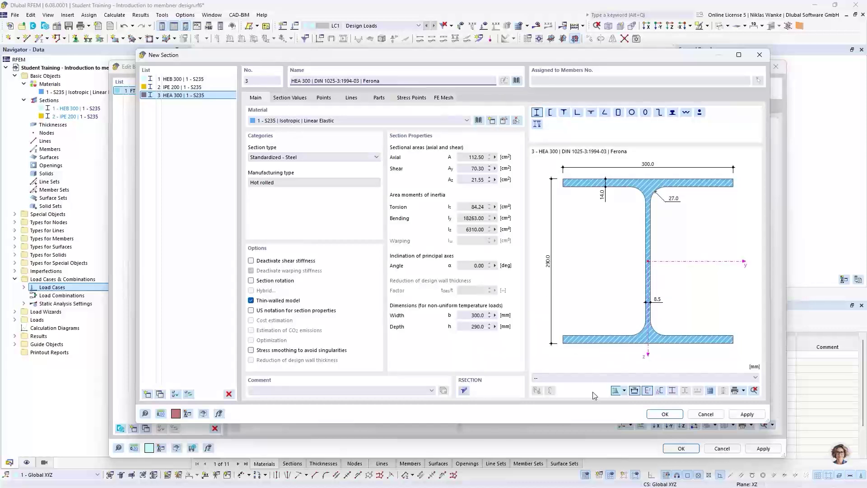
click(665, 414)
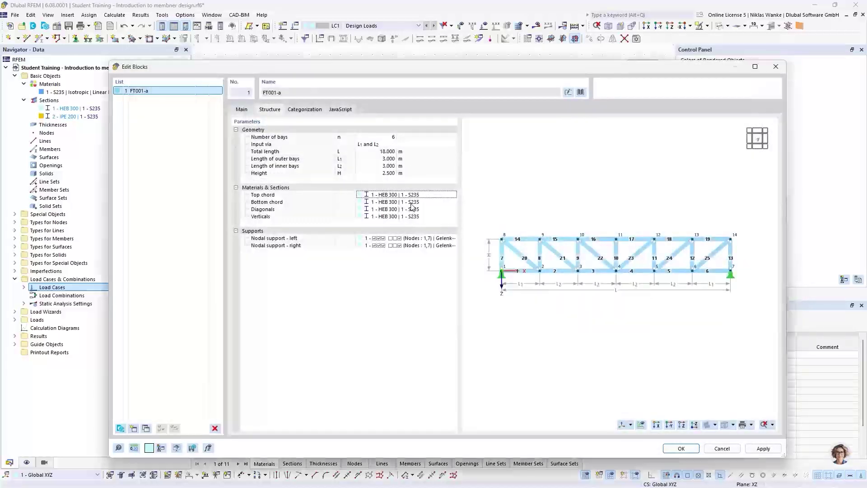
Assign the existing HEA 300 section to the truss's bottom chord
click(385, 202)
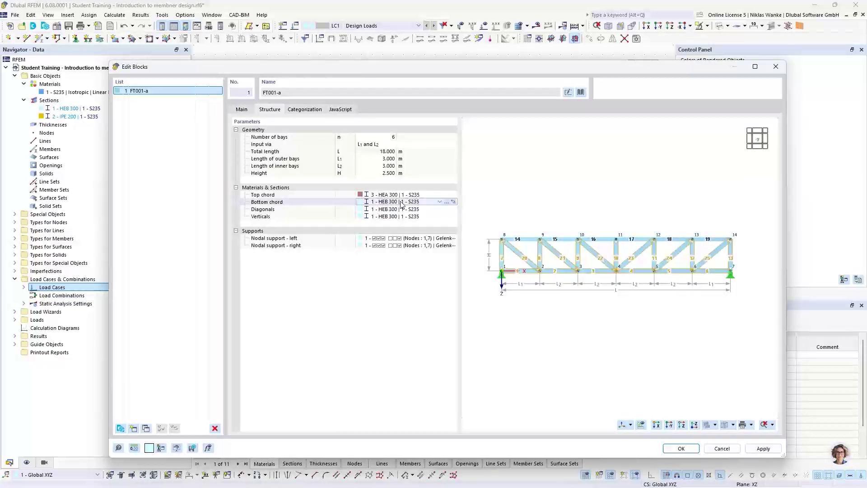
click(402, 203)
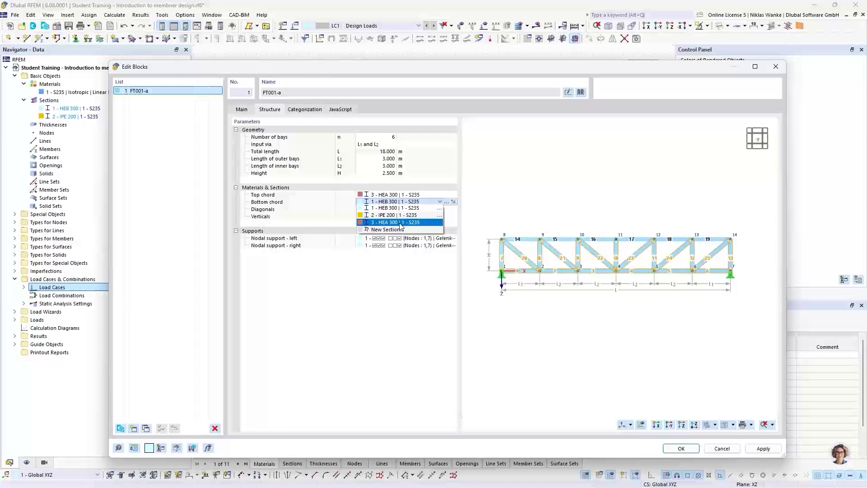
click(400, 223)
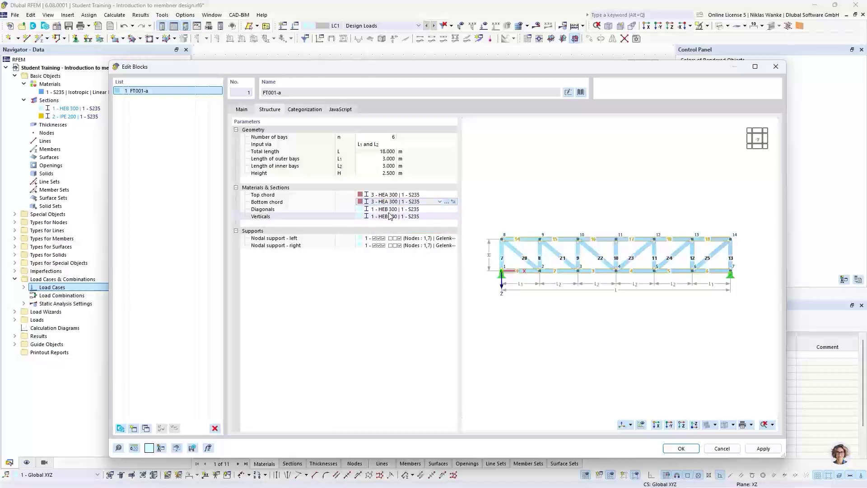
Create an IPE 160 section (British Steel) in S235 and assign it to the truss's diagonals
click(415, 210)
click(440, 209)
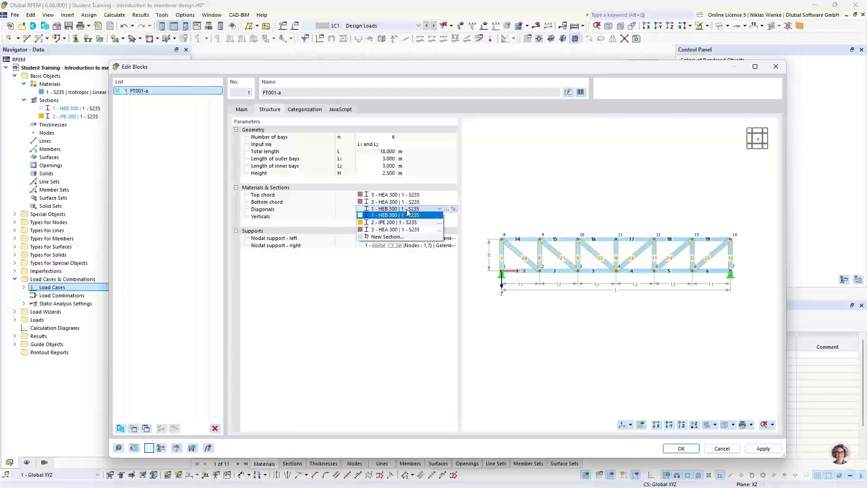
click(386, 238)
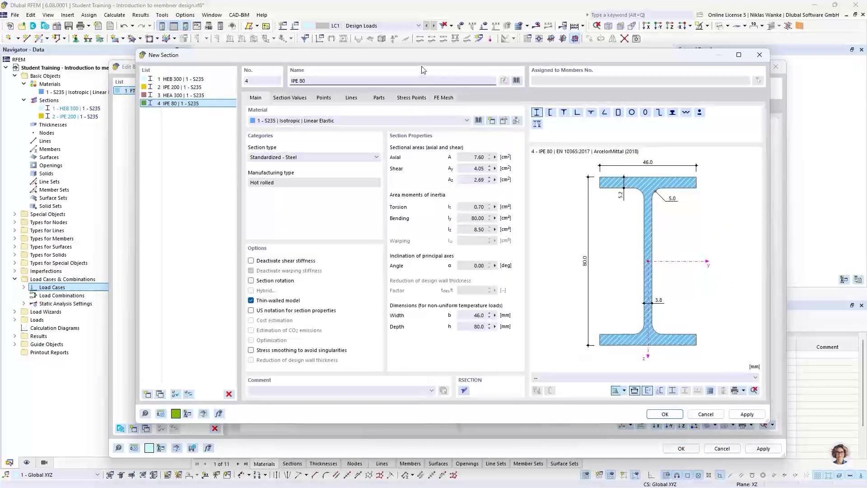
key(BackSpace)
key(BackSpace)
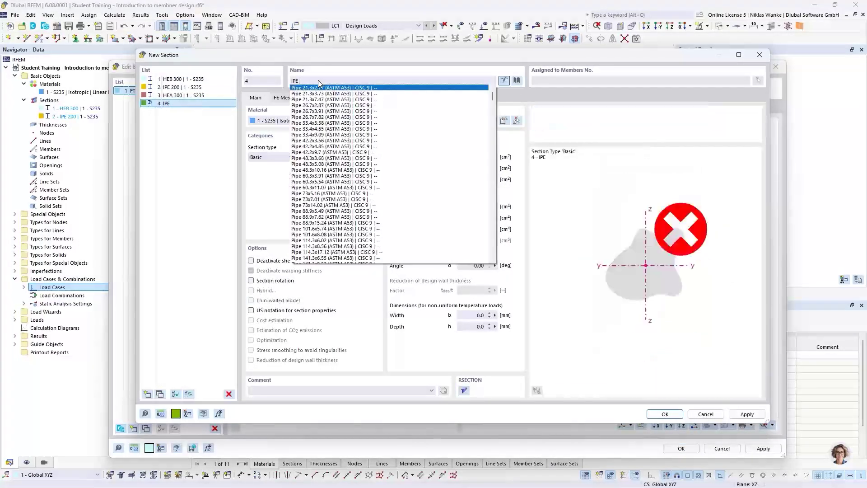
text(160)
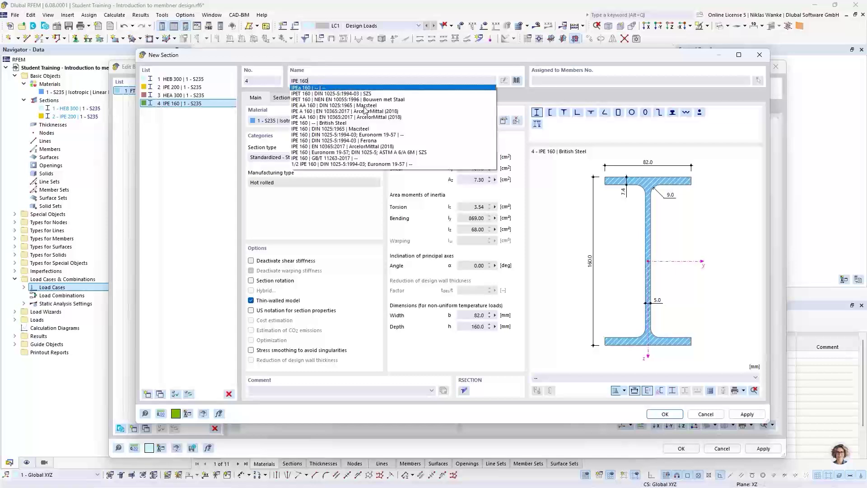
click(362, 133)
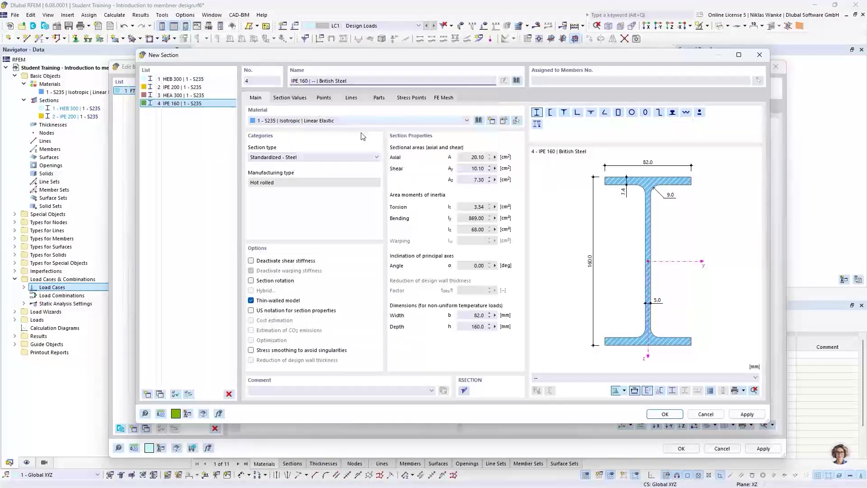
click(664, 415)
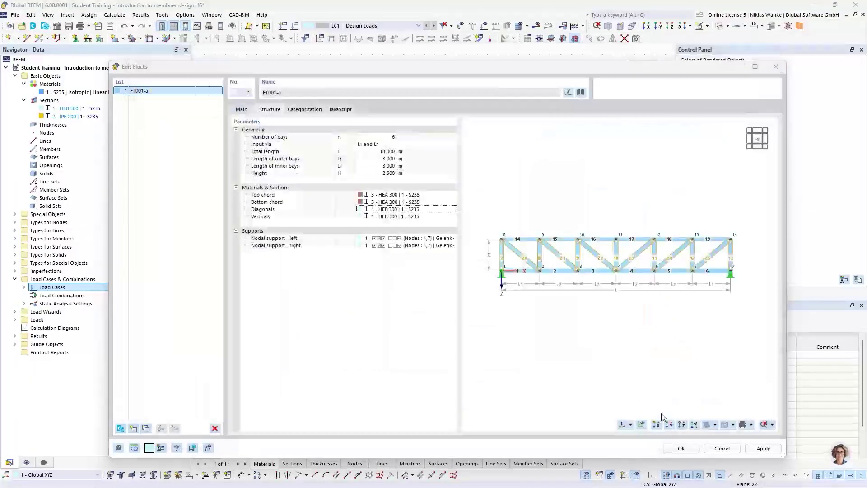
Create an HEA 160 section (DIN 1025-3:1994-03, Ferona) in S235 and assign it to the truss's verticals
click(403, 217)
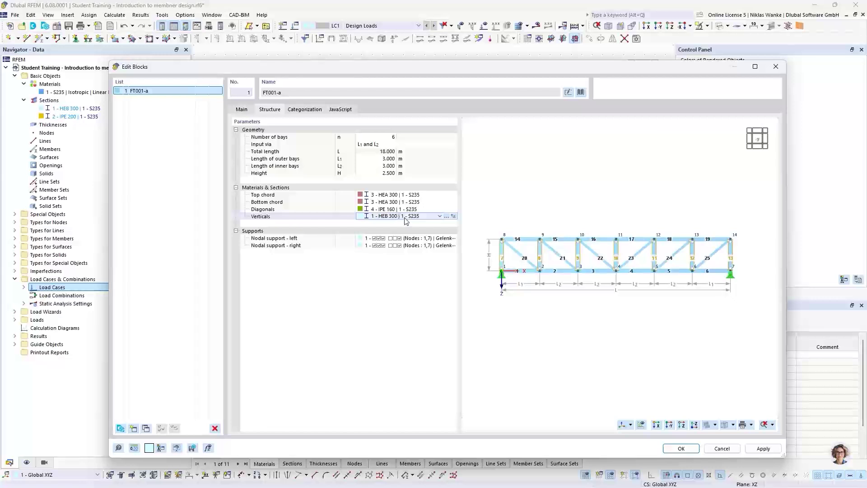
click(440, 217)
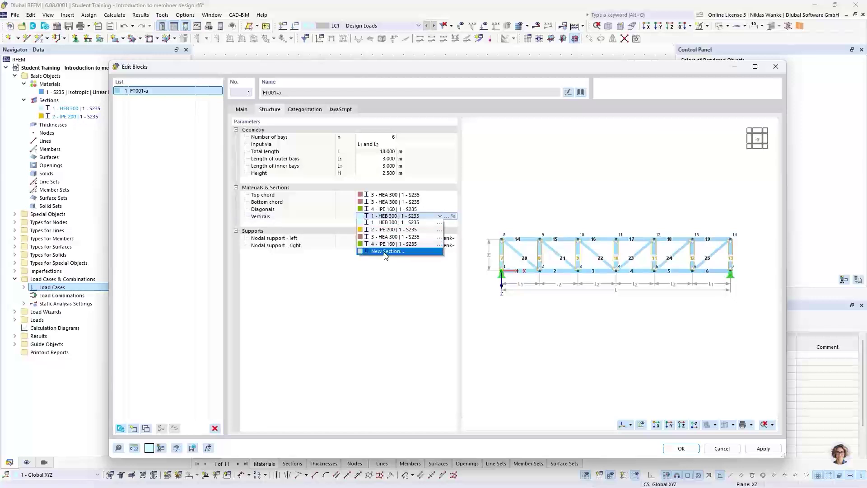
click(386, 252)
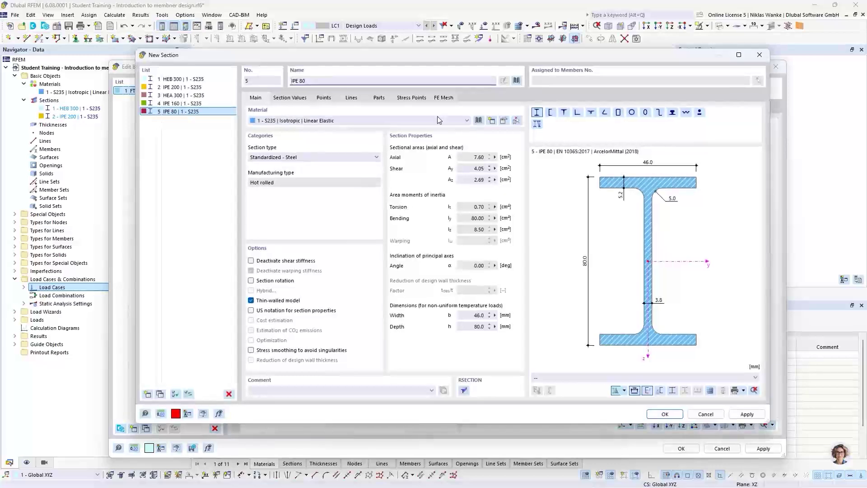
key(BackSpace)
key(BackSpace)
key(BackSpace)
key(BackSpace)
key(BackSpace)
key(BackSpace)
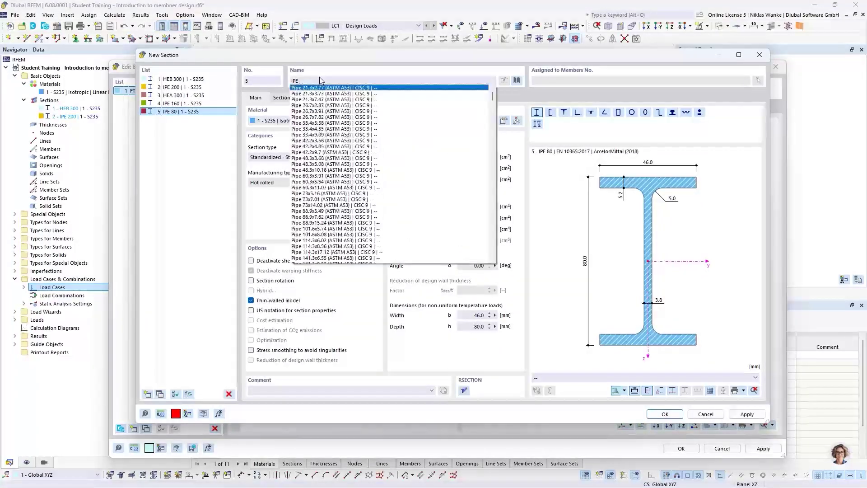
text(H)
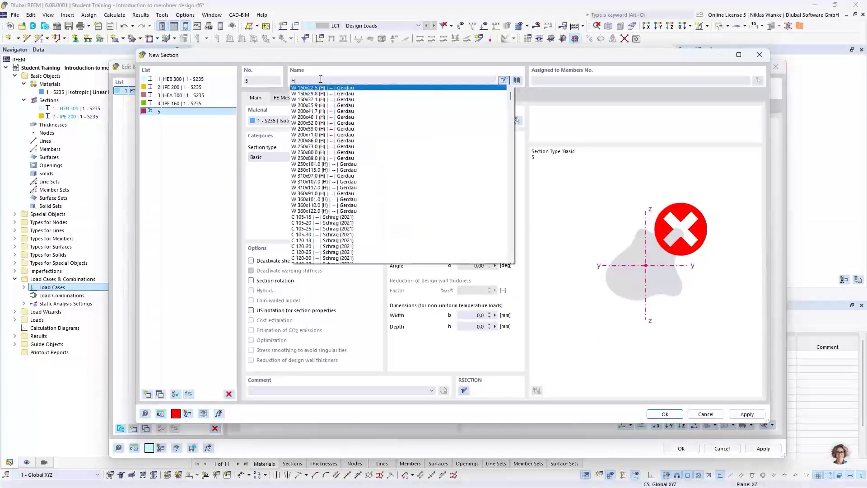
text(EA 1)
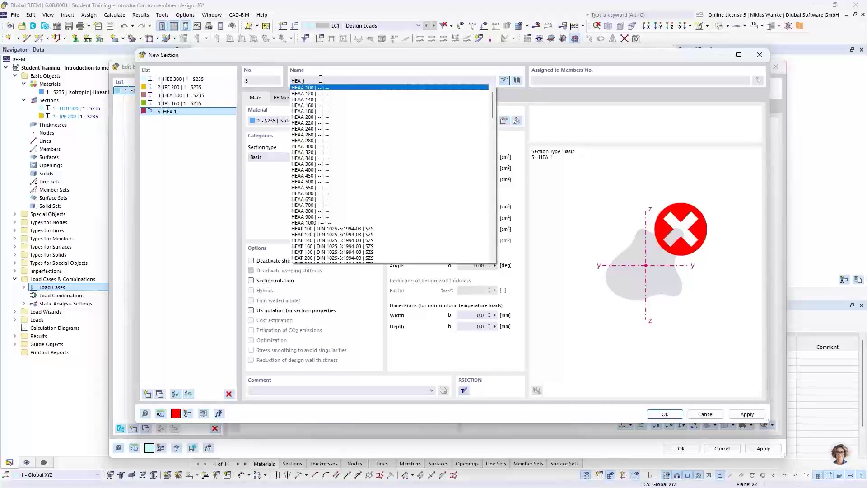
text(60)
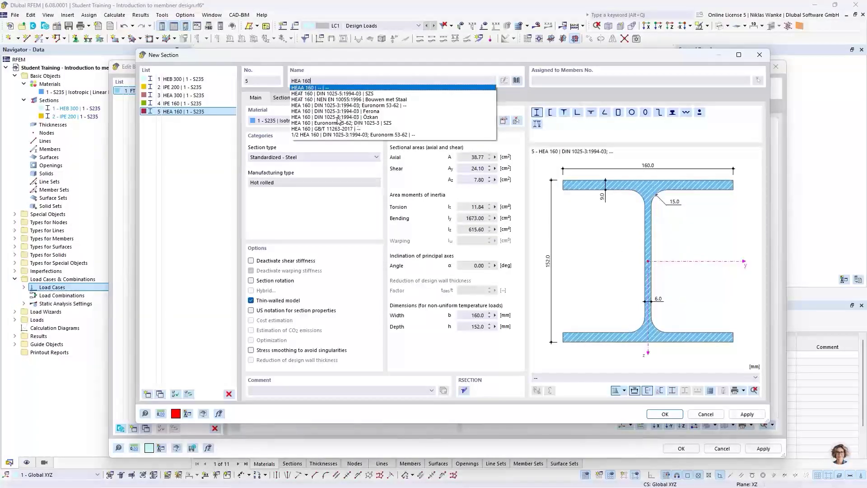
click(343, 111)
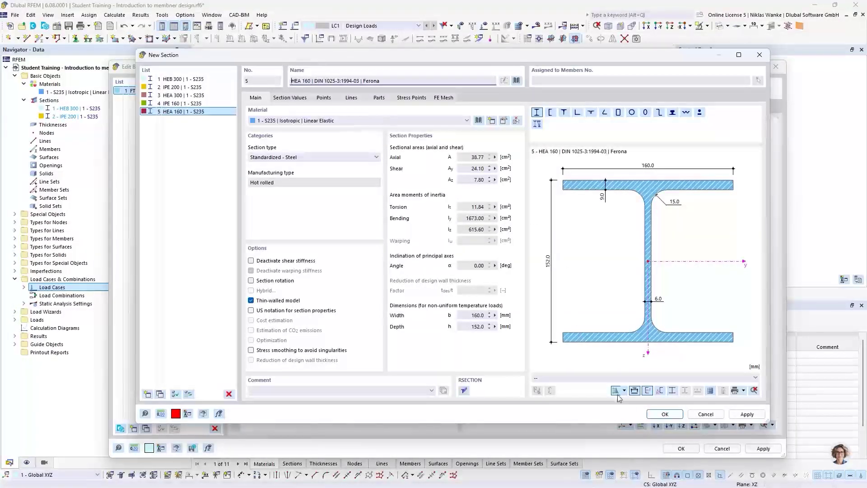
click(665, 414)
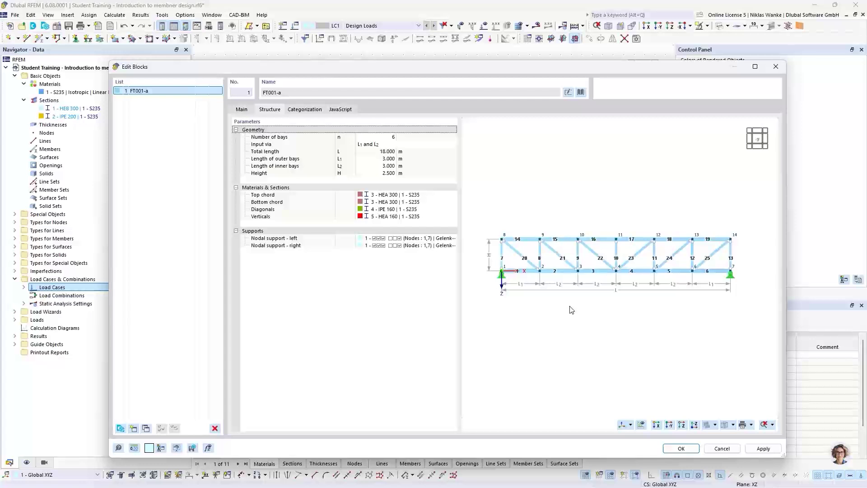
Edit the truss block's left nodal support, Gelenkig, to also restrain rotation about the X axis (φX)
middle_drag(569, 310, 573, 309)
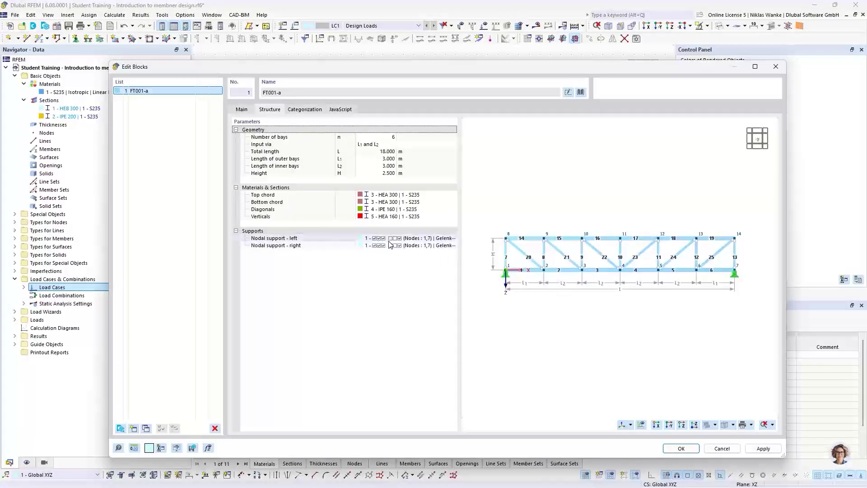
click(392, 238)
click(440, 238)
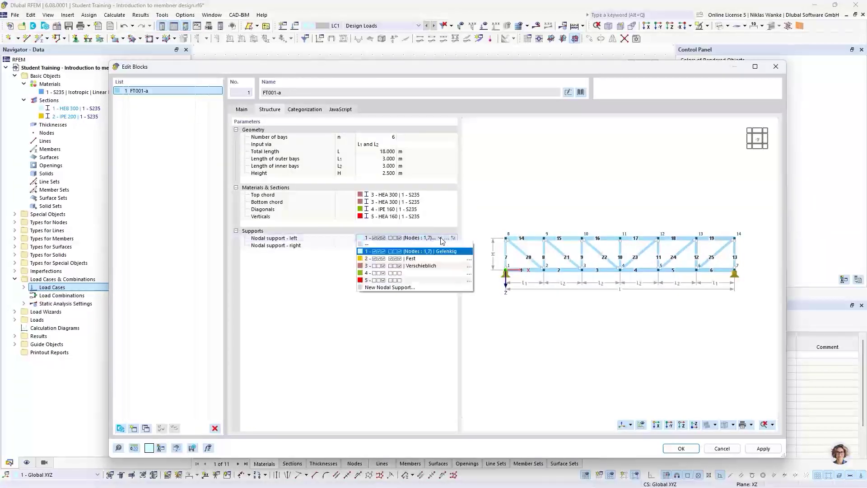
click(441, 239)
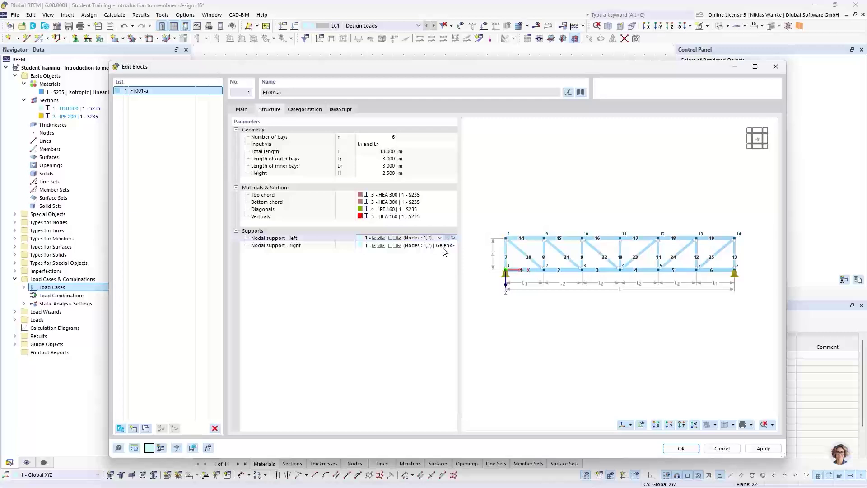
click(446, 238)
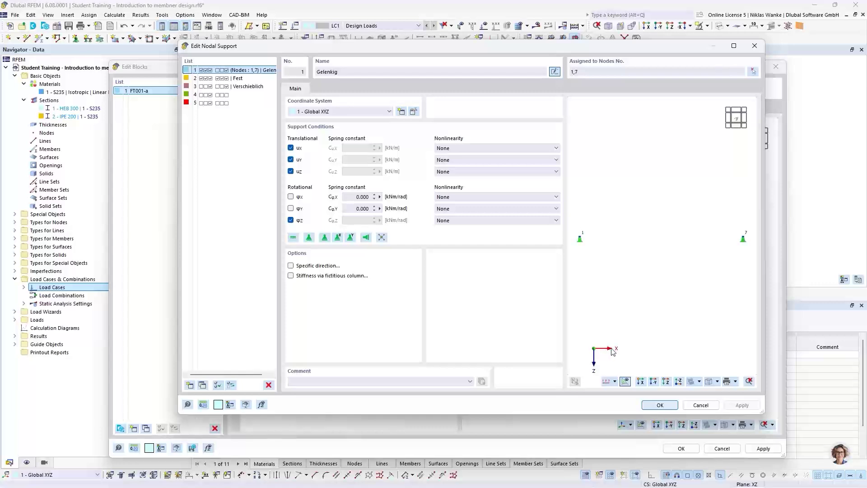
click(291, 197)
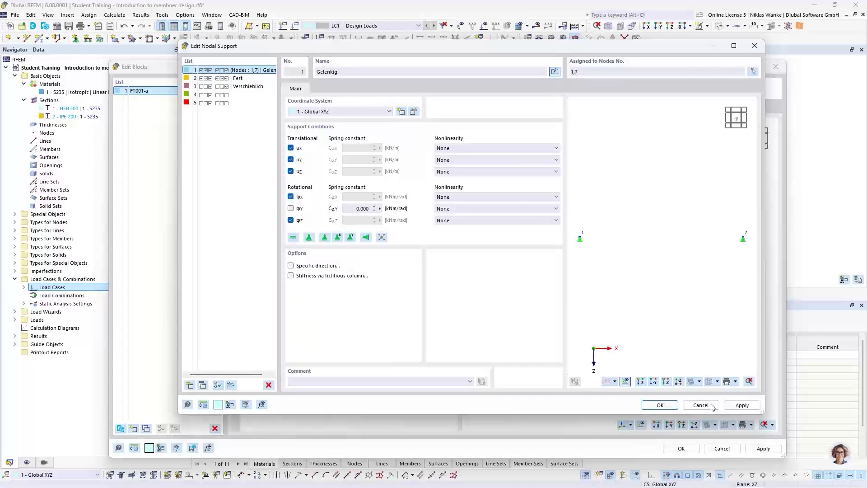
click(661, 404)
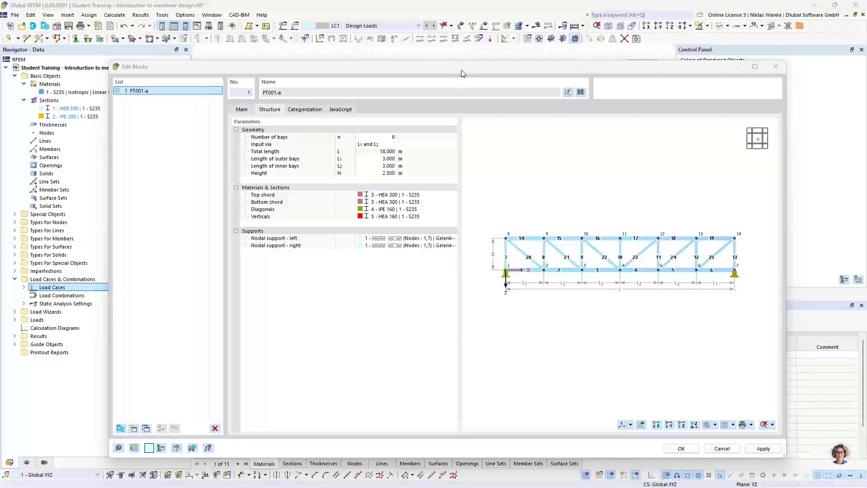
Examine the JavaScript code that defines the parametric truss block FT001-a
drag(460, 69, 430, 62)
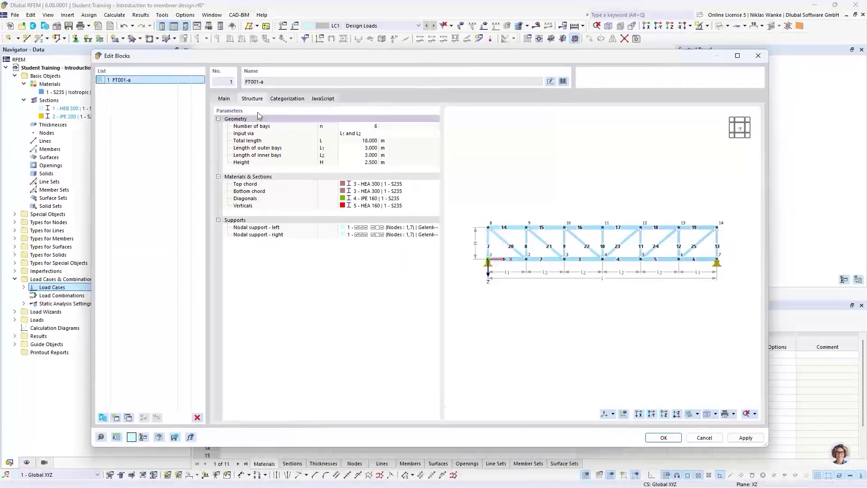
drag(322, 60, 335, 61)
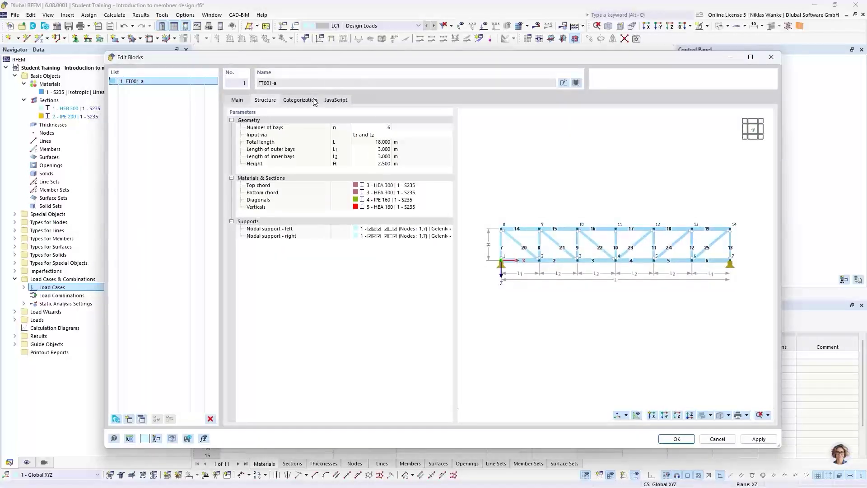
click(336, 101)
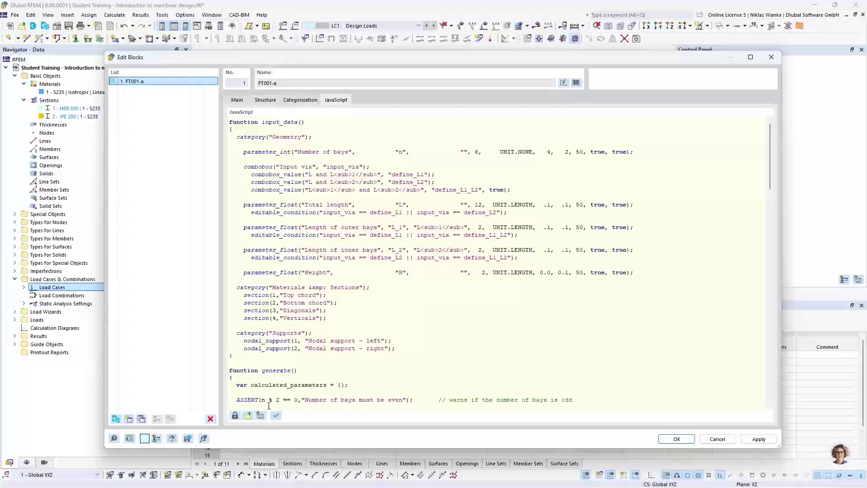
click(235, 416)
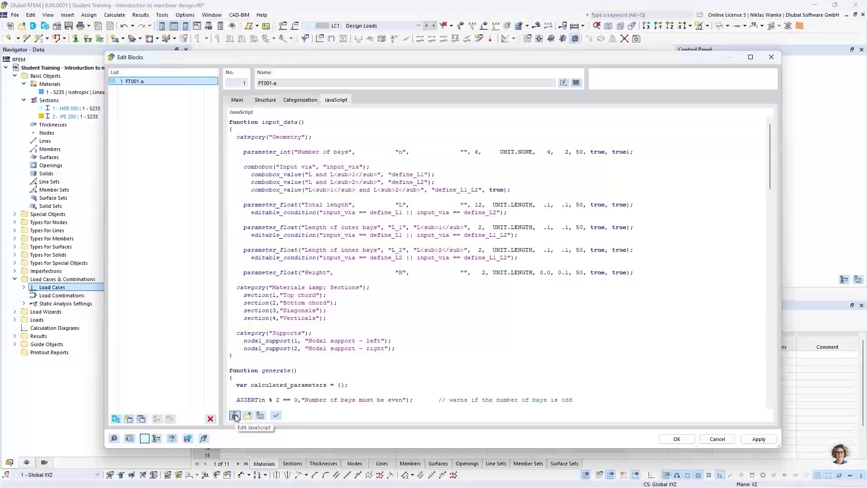
Compare the block's JavaScript code with its structure parameters and accept the block to generate the truss
click(235, 415)
scroll(621, 300, down, 10)
scroll(389, 244, up, 10)
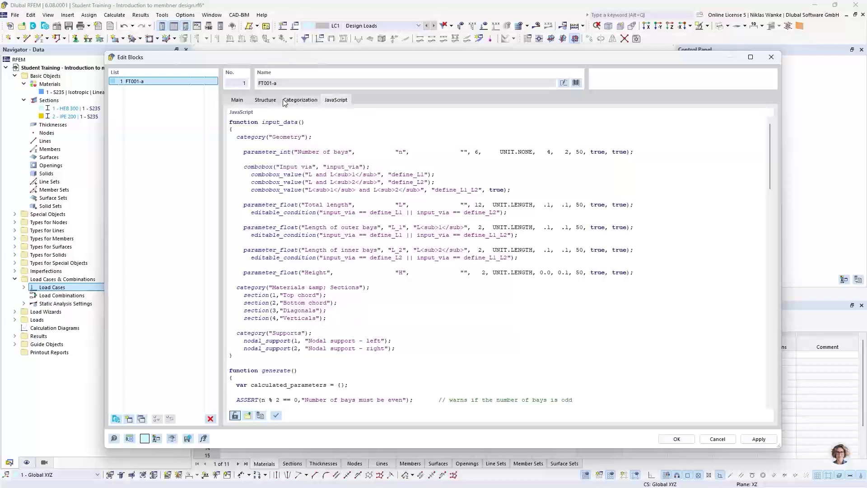
click(265, 100)
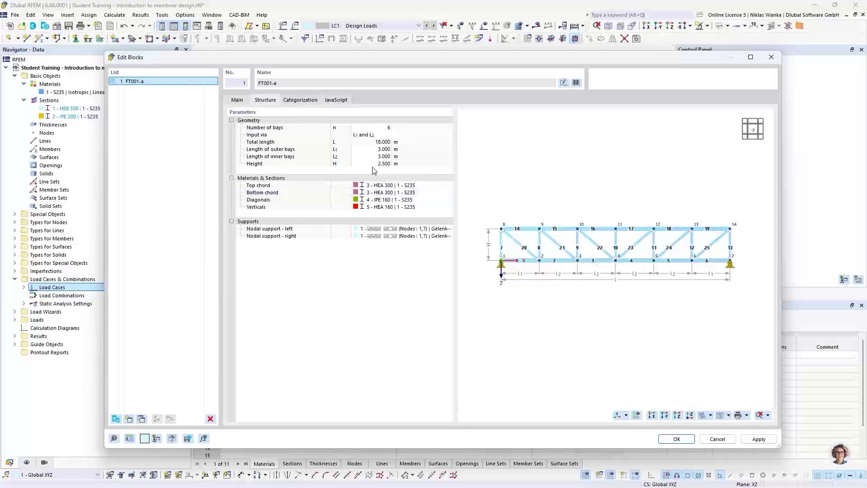
click(337, 100)
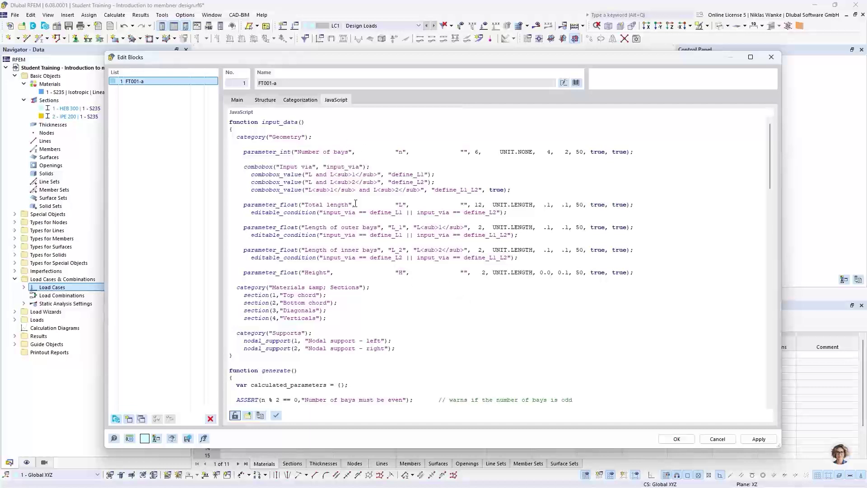
click(266, 100)
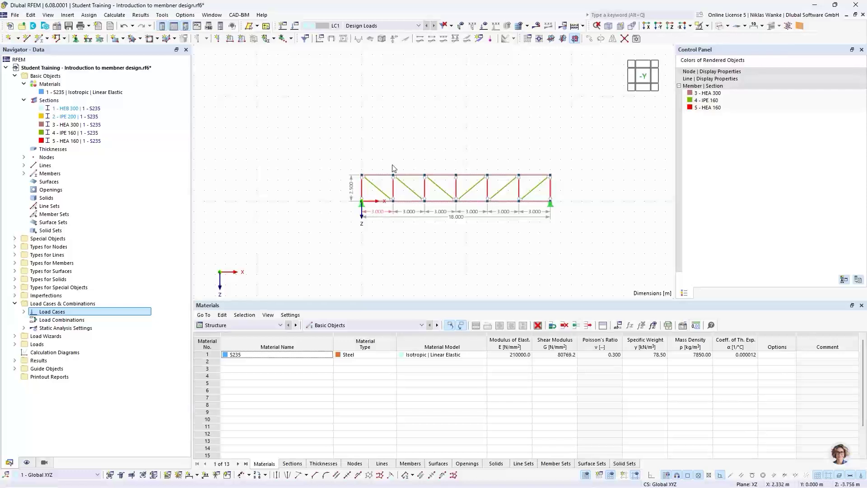
Display the generated truss as a solid model
scroll(447, 192, up, 3)
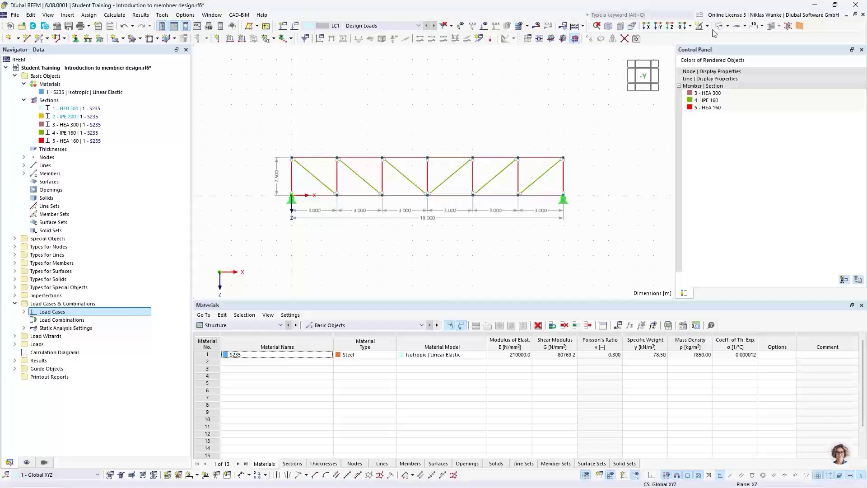
click(728, 26)
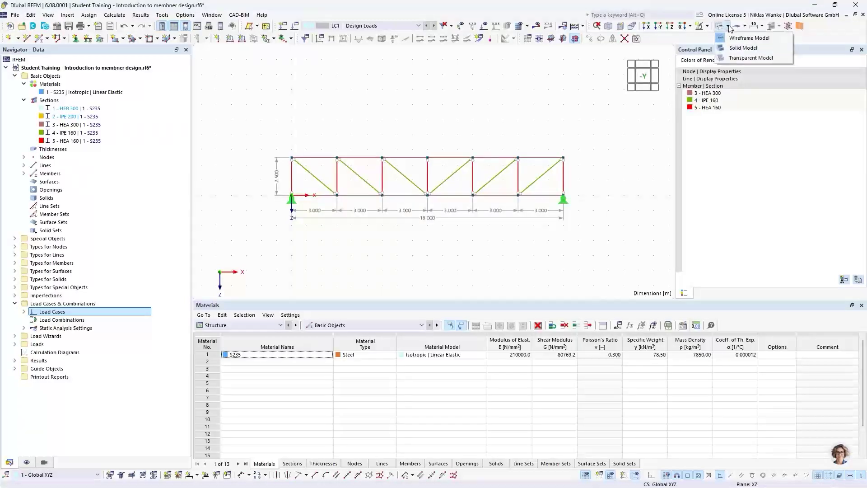
click(736, 48)
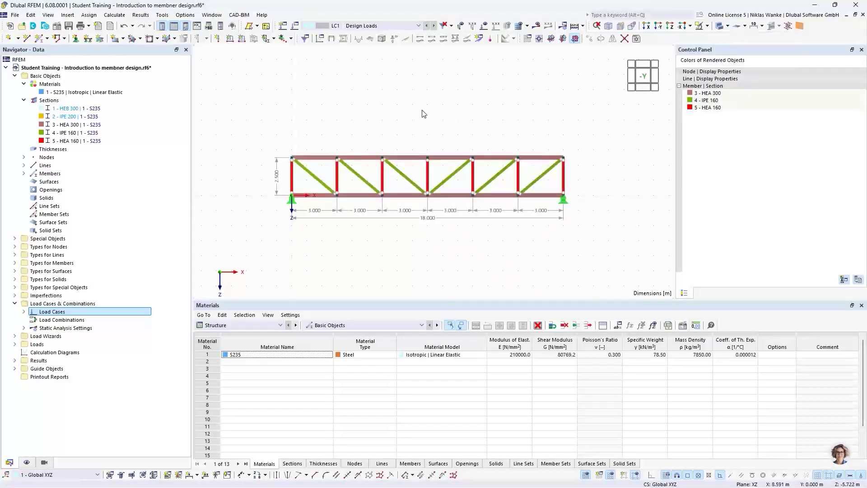
Inspect the member type and hinge option of the diagonal just before midspan, and close its properties without changes
scroll(391, 197, up, 1)
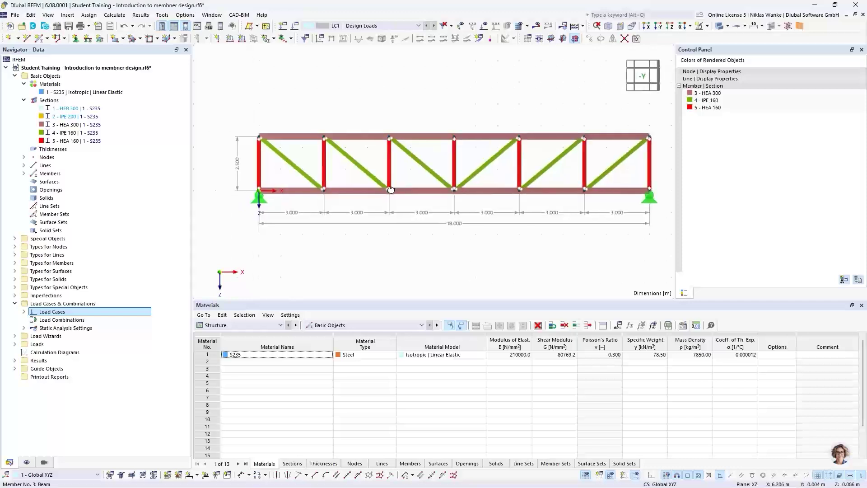
ctrl+middle_drag(391, 197, 356, 190)
scroll(406, 149, up, 3)
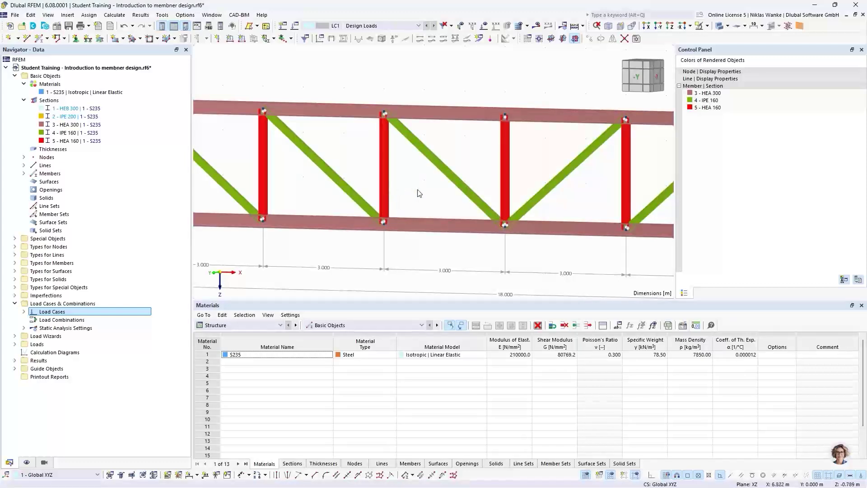
double_click(427, 150)
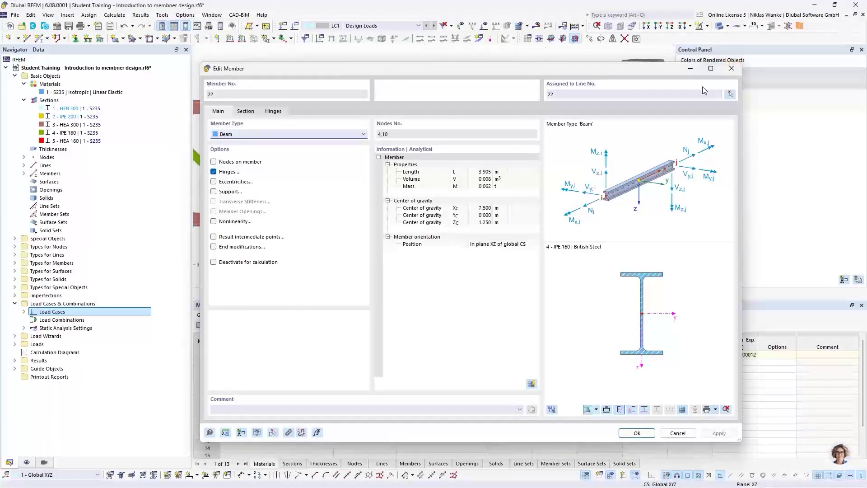
click(731, 69)
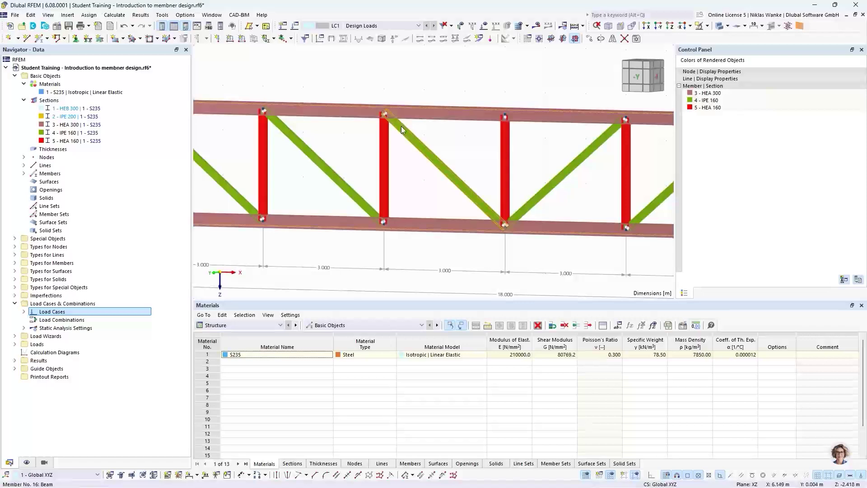
double_click(420, 144)
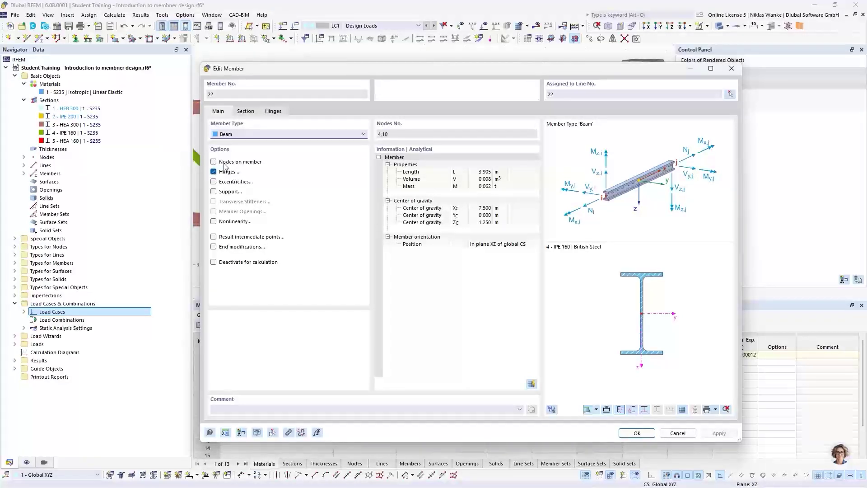
click(732, 69)
Activate visibilities and show only the members with the IPE 160 and HEA 160 sections
scroll(407, 181, down, 5)
mouse_move(407, 174)
middle_down()
mouse_move(391, 164)
mouse_move(402, 158)
middle_up()
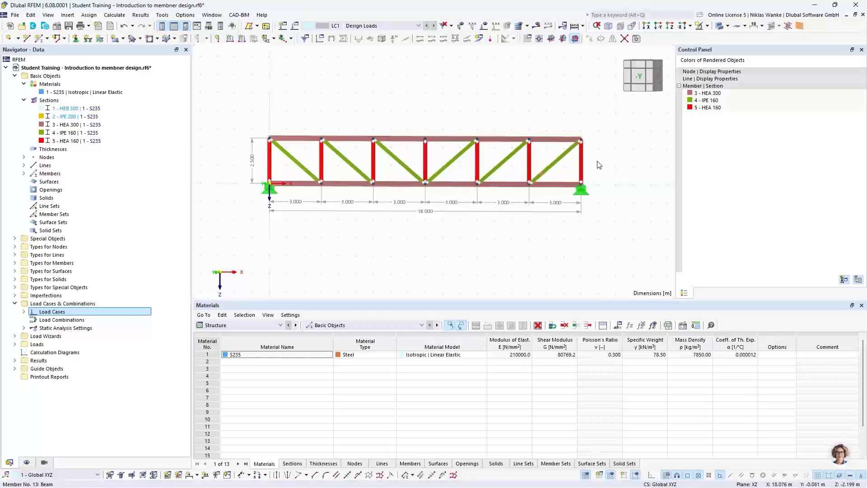
scroll(602, 167, down, 2)
mouse_move(606, 164)
middle_down()
mouse_move(622, 170)
mouse_move(615, 177)
middle_up()
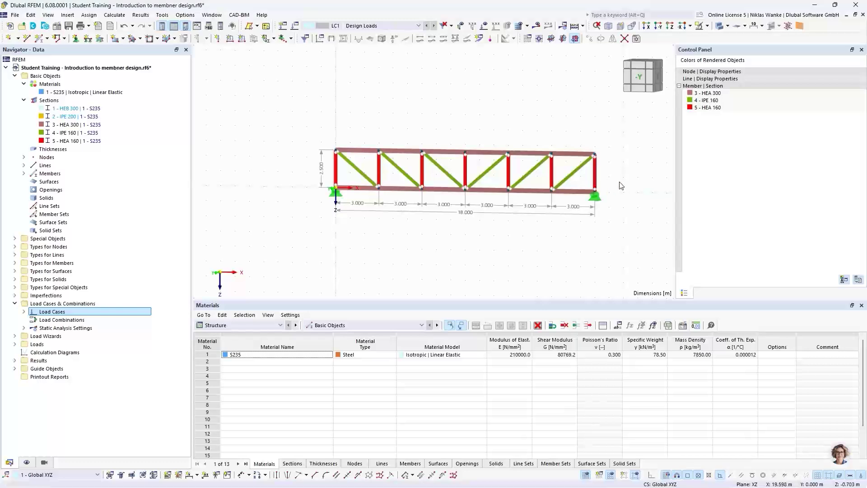
mouse_move(623, 180)
middle_down()
mouse_move(588, 177)
mouse_move(623, 183)
middle_up()
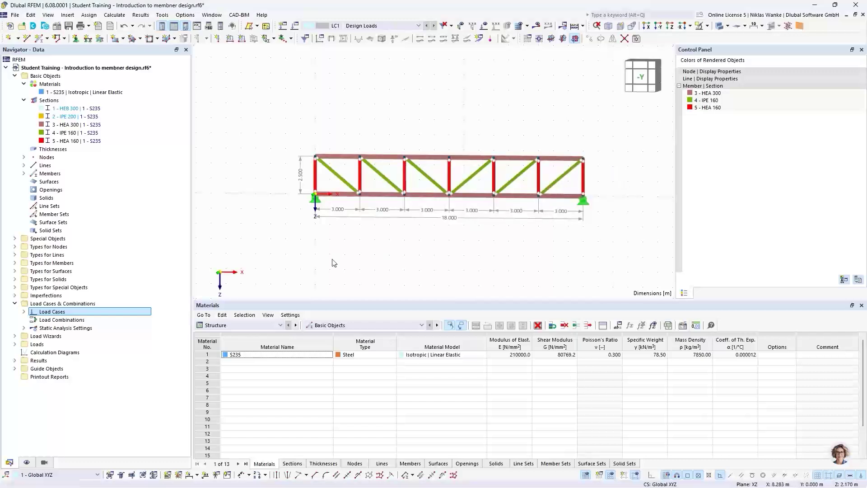
click(45, 462)
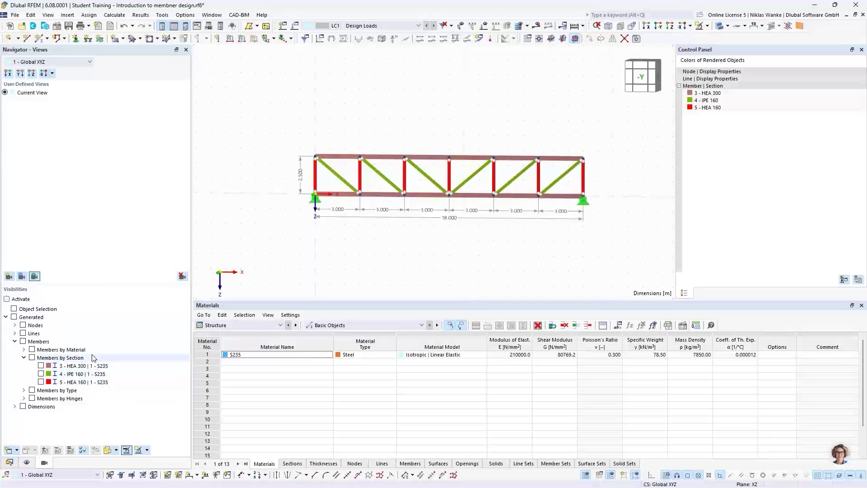
click(7, 299)
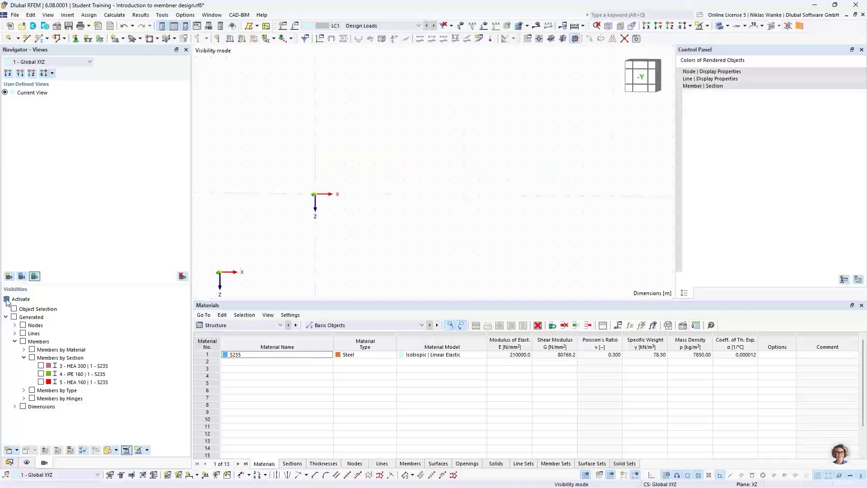
click(40, 374)
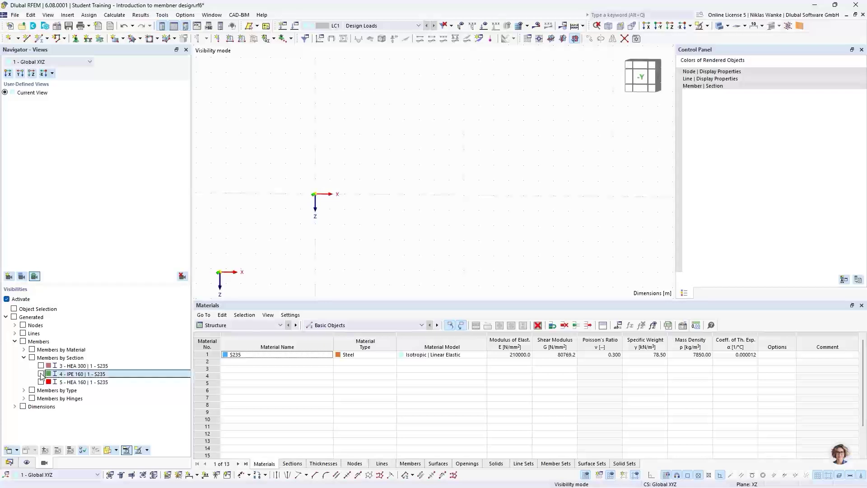
click(41, 382)
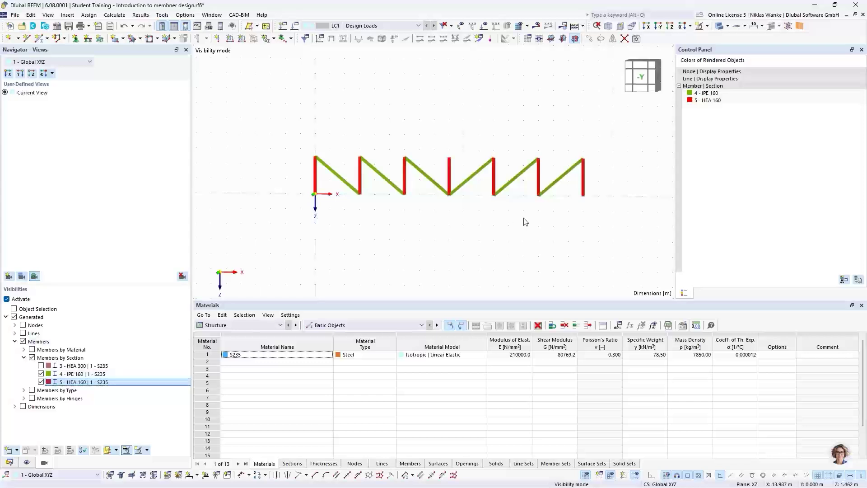
Select all visible diagonals and verticals and change their member type from Beam to Truss
drag(253, 105, 636, 257)
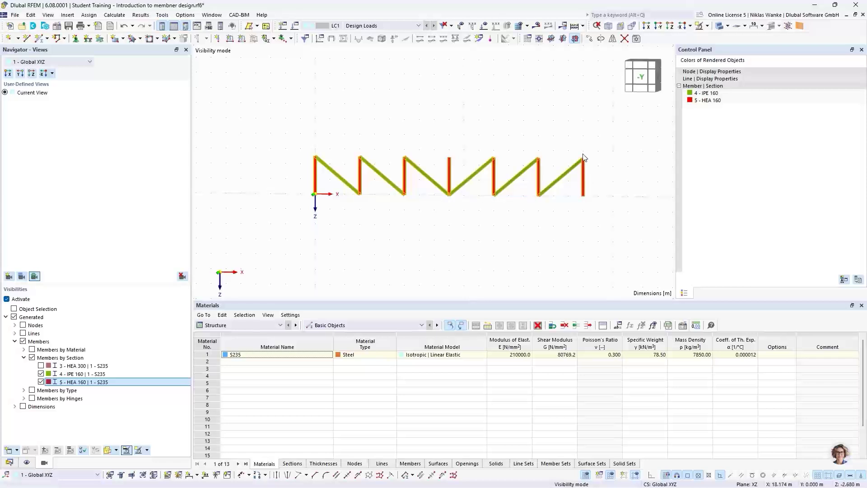
right_click(584, 178)
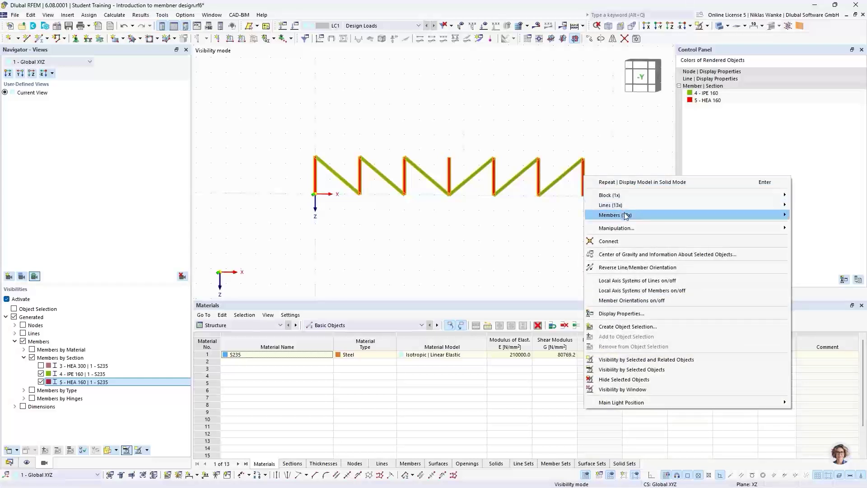
mouse_move(625, 213)
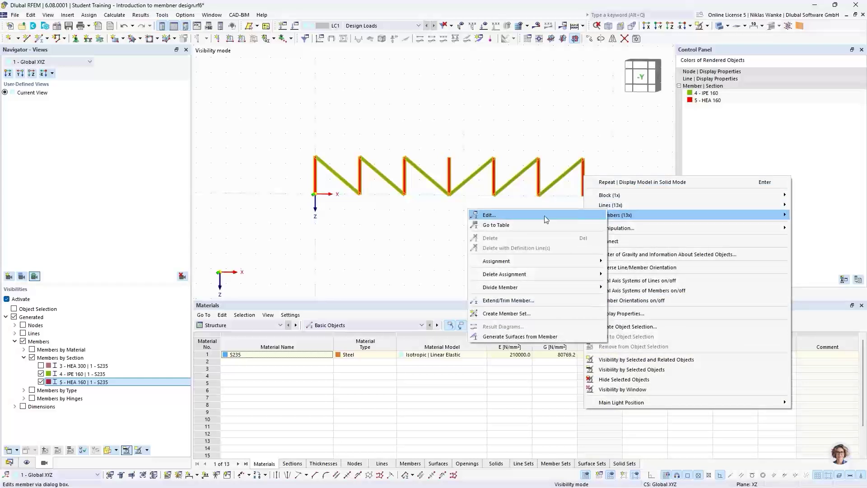
click(508, 215)
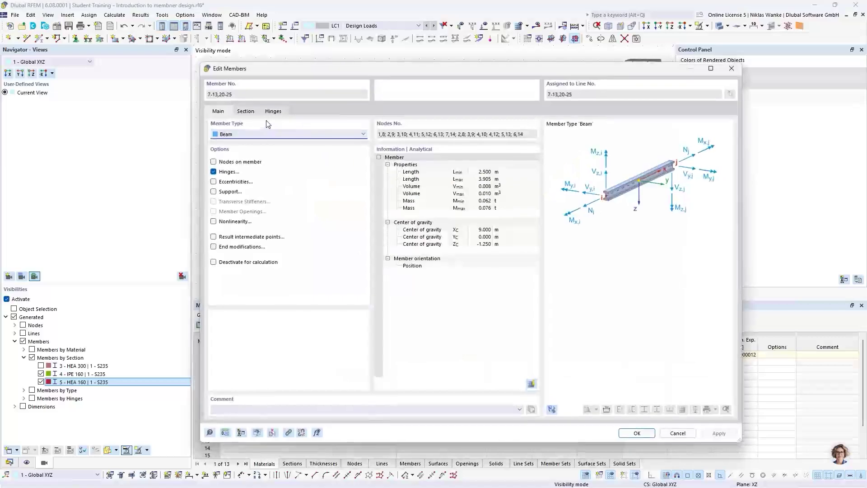
click(224, 135)
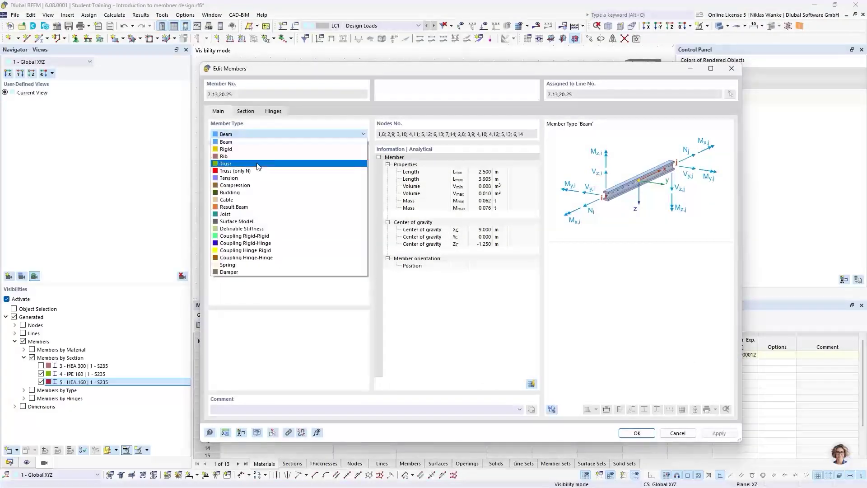
click(258, 165)
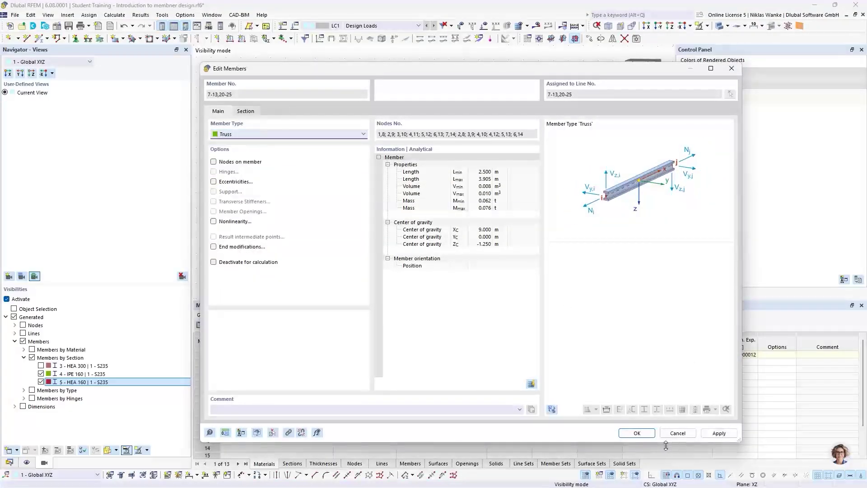
click(629, 434)
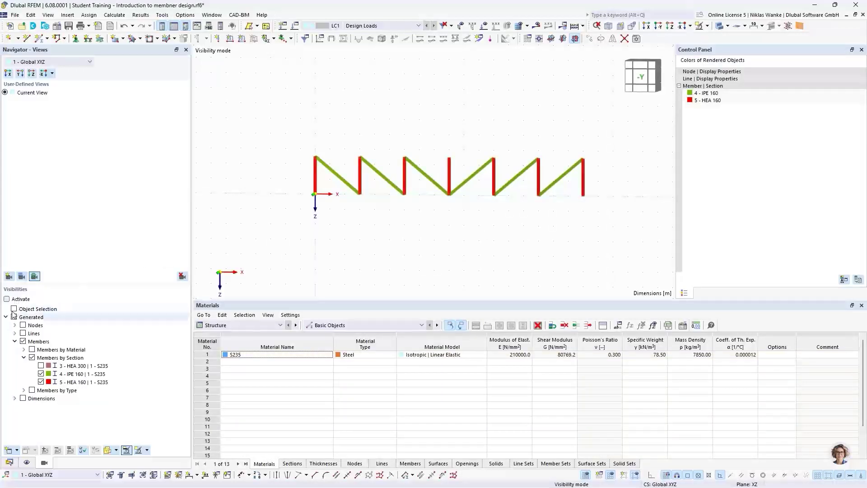
Add the HEA 300 chord members to the visible objects
click(7, 299)
click(41, 366)
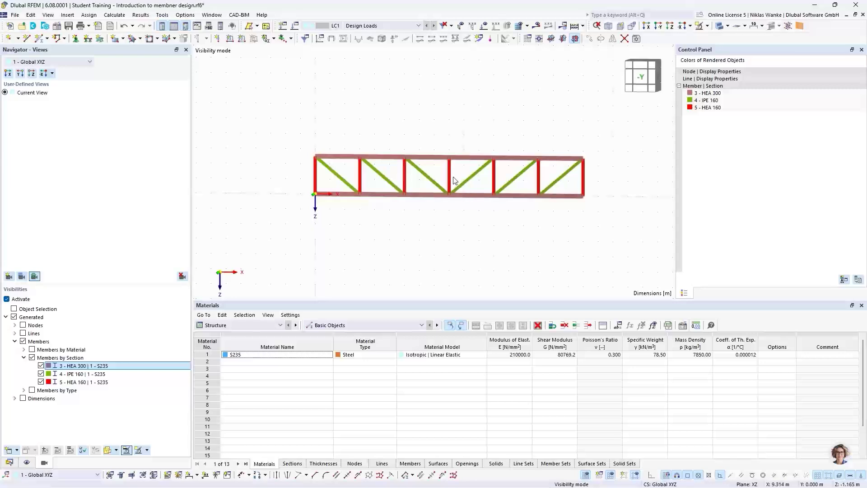
scroll(454, 179, up, 1)
scroll(479, 220, up, 1)
middle_drag(478, 219, 470, 228)
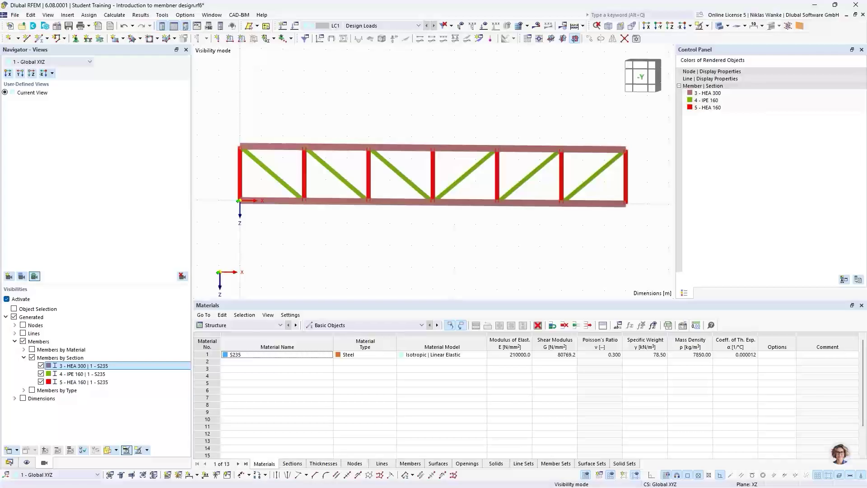
Switch to the PowerPoint presentation and advance to the slide on the fixed column with 1st and 2nd order theory
key(alt+Tab)
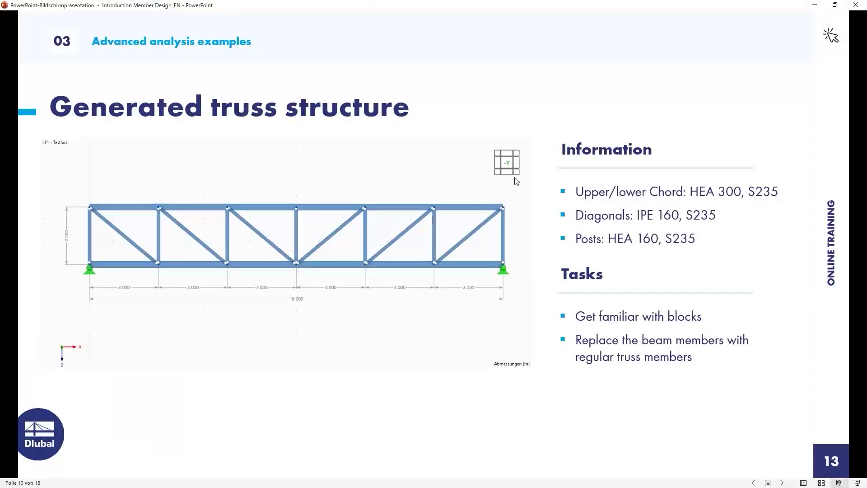
key(Right)
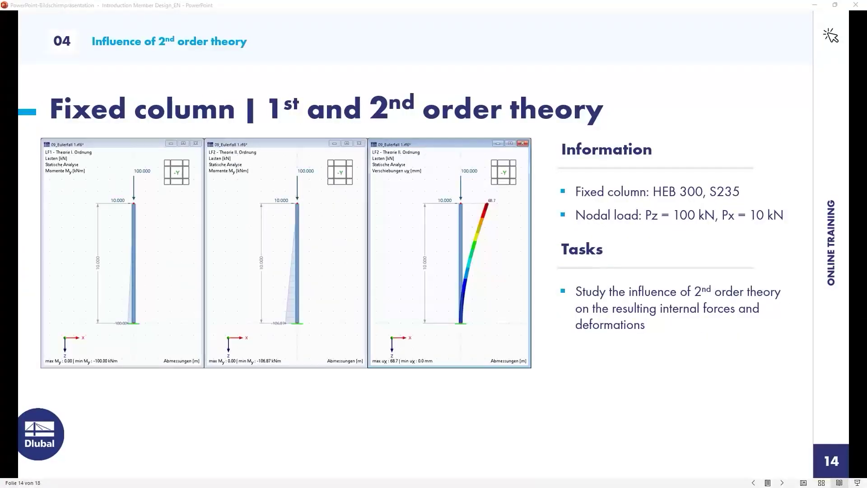
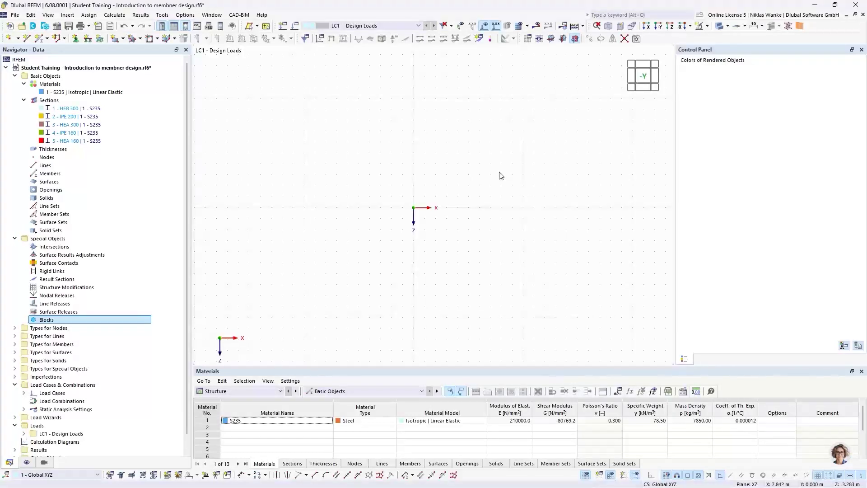
Back in RFEM, hide the Control Panel to enlarge the model's work area
click(862, 53)
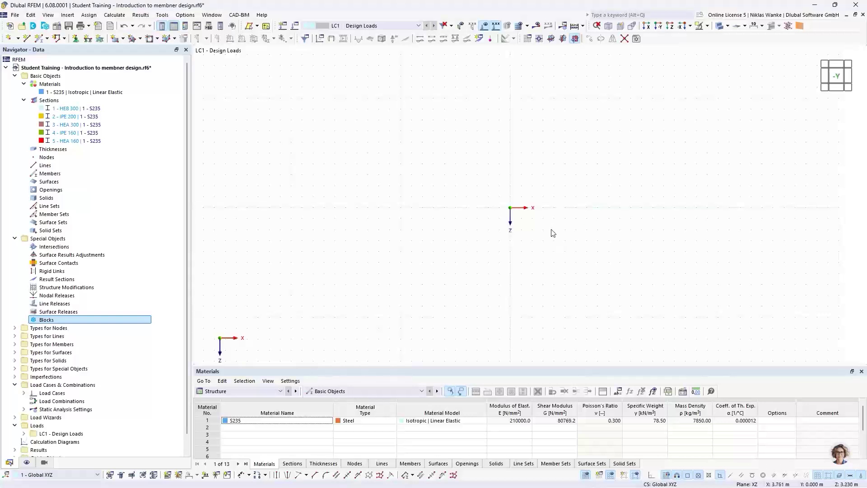
middle_drag(530, 222, 441, 242)
middle_drag(381, 265, 427, 234)
Model a vertical HEB 300 beam member in S235 from the origin up to Z = -10 m
click(42, 38)
double_click(423, 169)
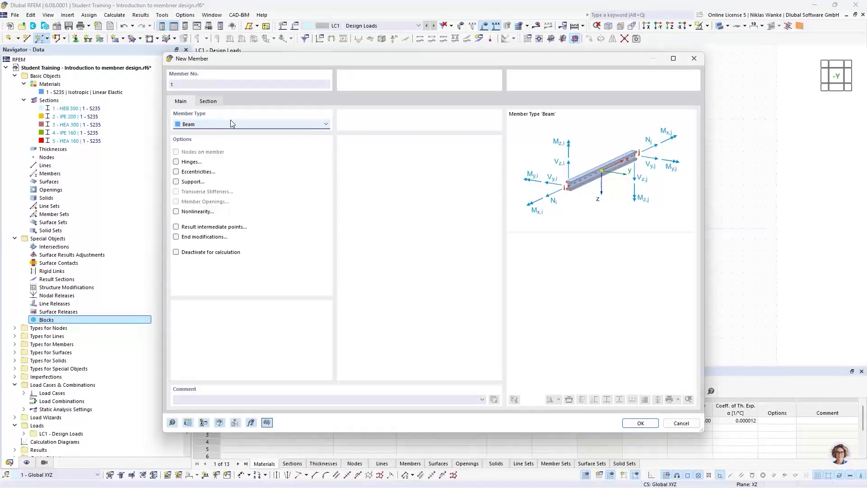
click(209, 103)
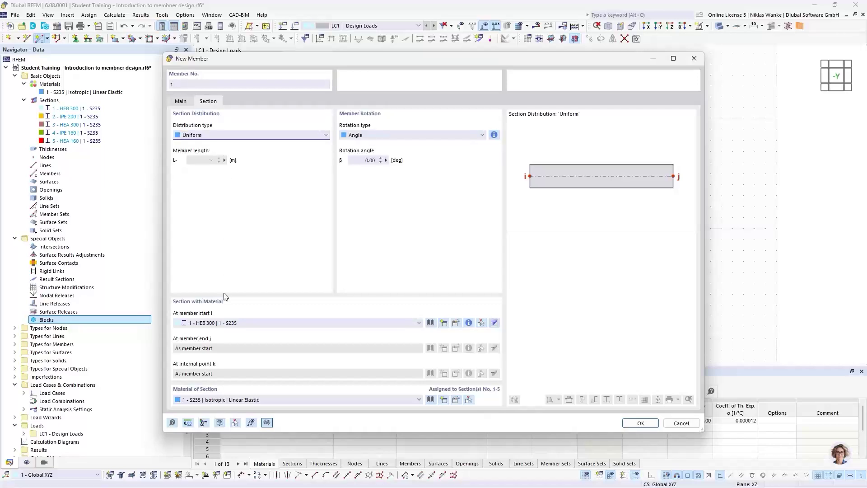
click(640, 423)
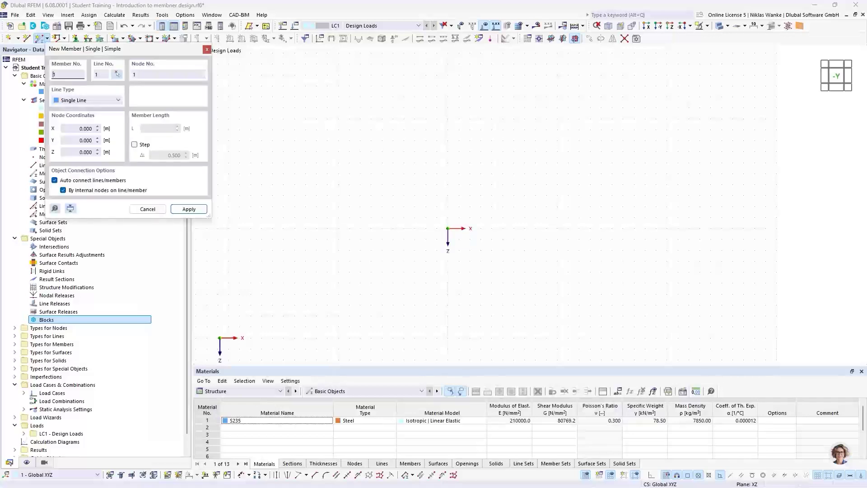
click(448, 228)
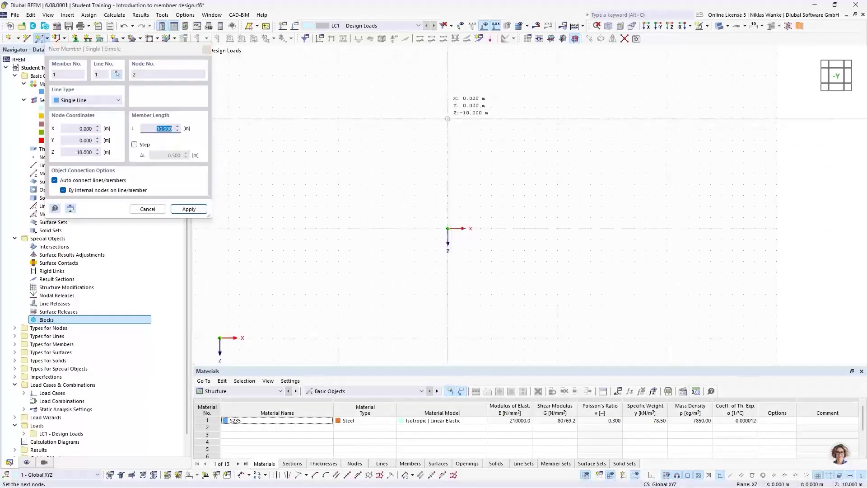
click(449, 125)
key(Escape)
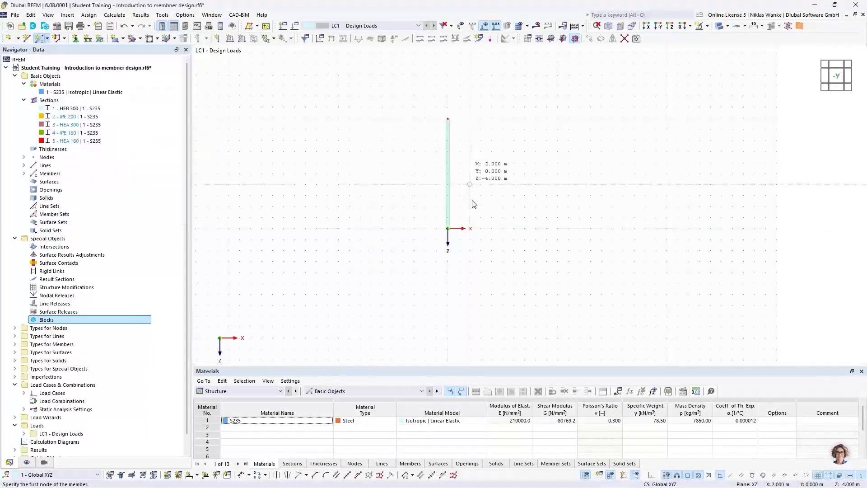
Add a linear length dimension in the second plane beside the column, offset about 2.3 m
click(197, 475)
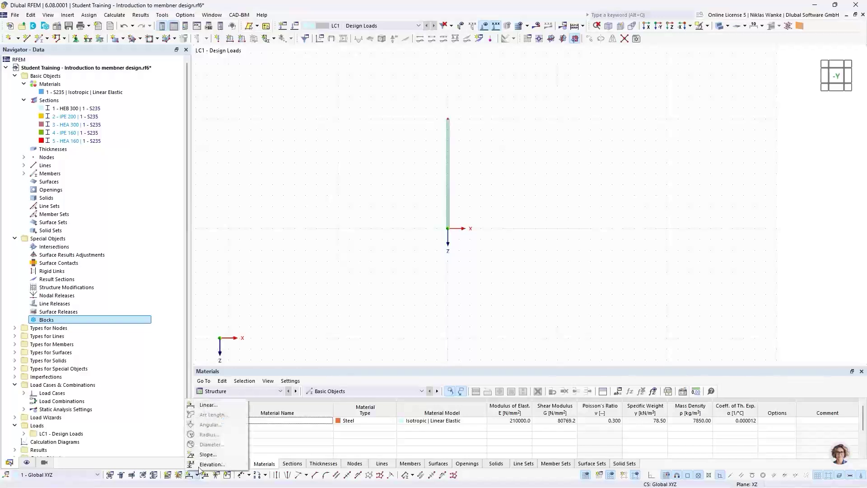
click(202, 405)
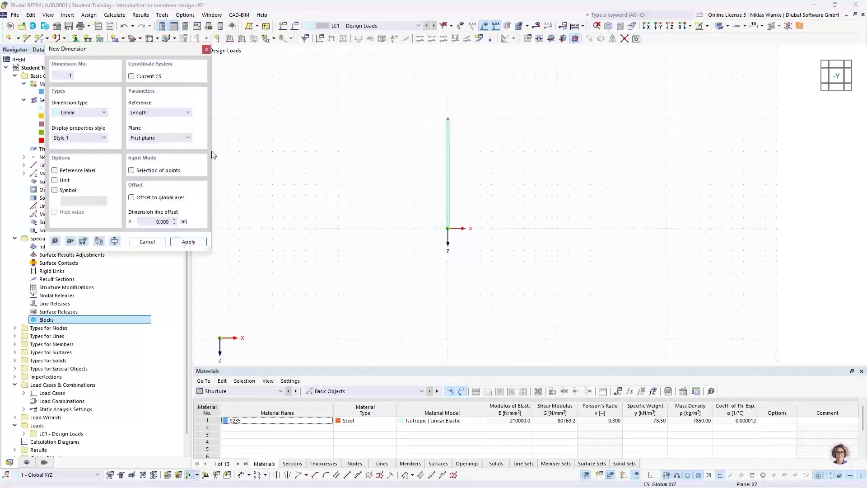
click(177, 138)
click(153, 148)
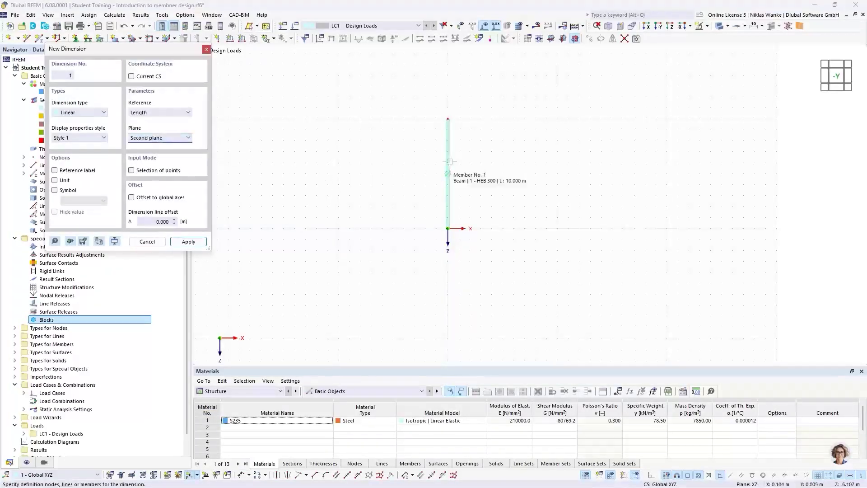
click(449, 161)
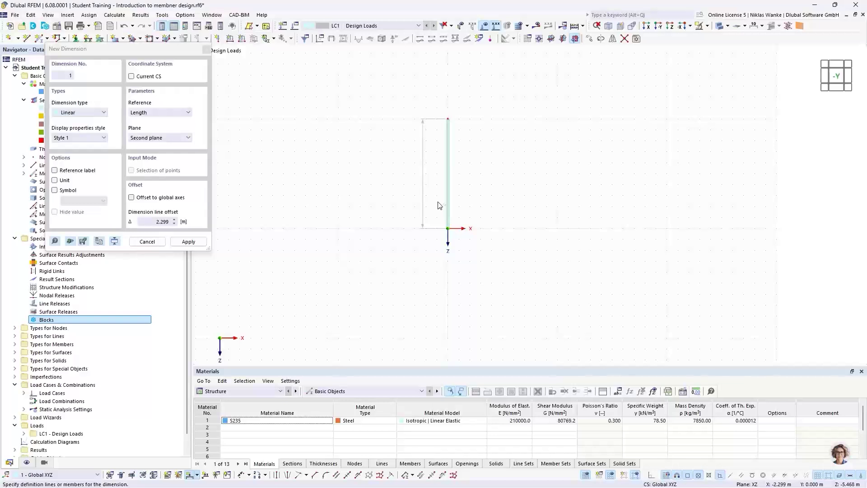
click(421, 172)
key(Escape)
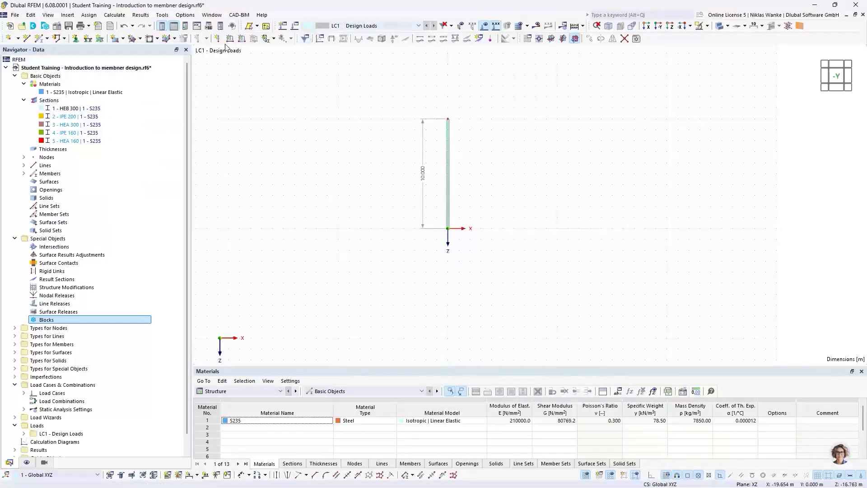
Assign the fixed nodal support "Fest" to the column's base node
click(76, 38)
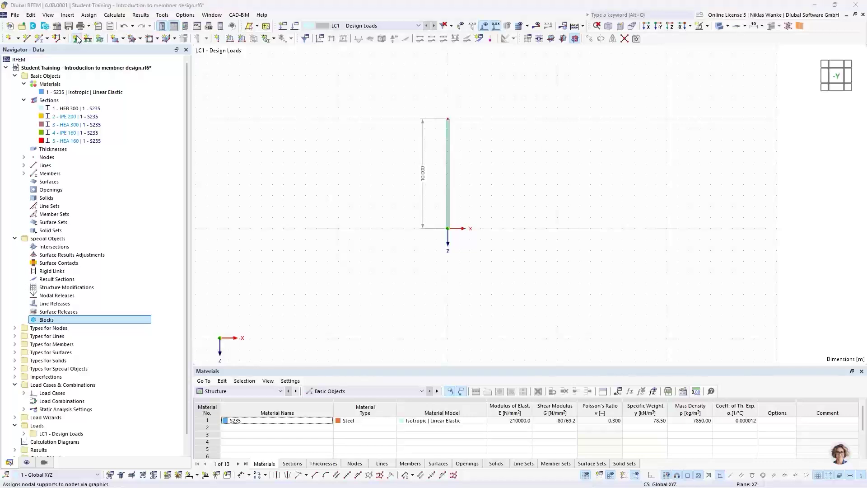
click(339, 200)
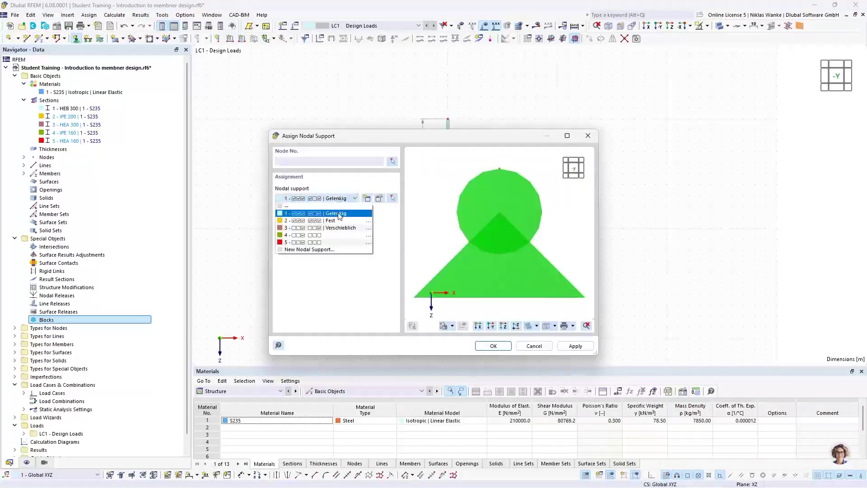
click(325, 215)
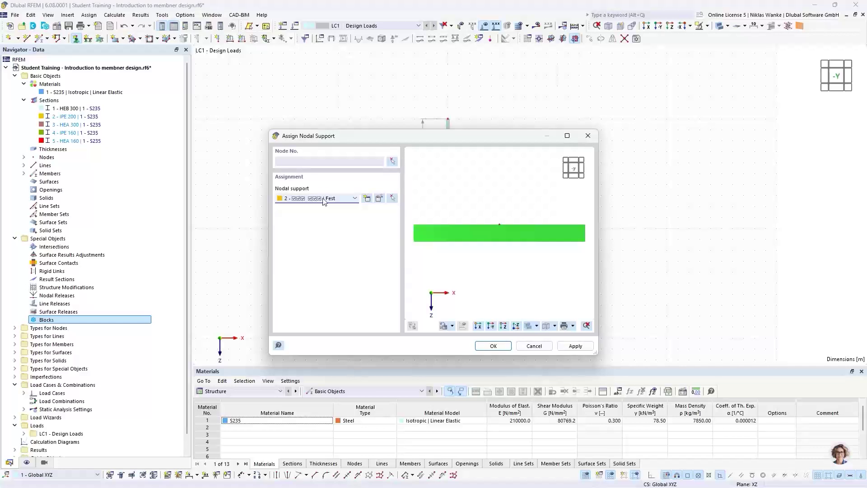
click(494, 346)
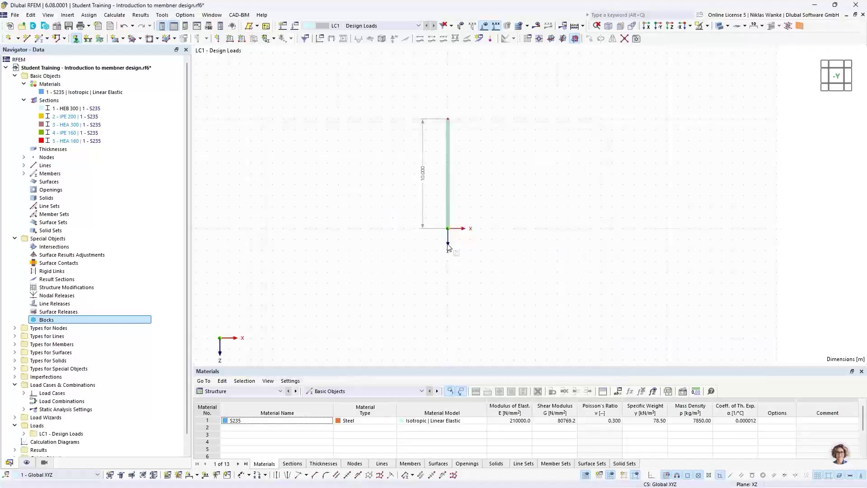
scroll(451, 250, up, 4)
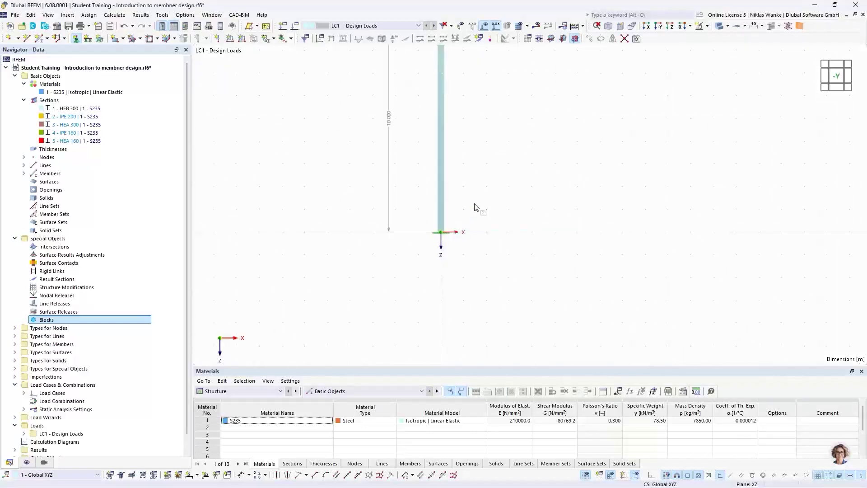
Define a new nodal load in LC1 with load type Components, Fx = 10 kN and Fz = 100 kN
middle_drag(475, 206, 457, 295)
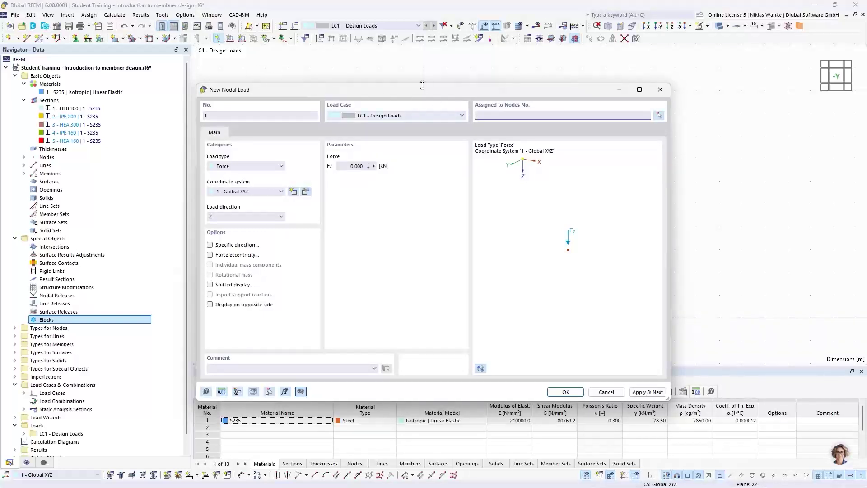
click(225, 167)
click(228, 189)
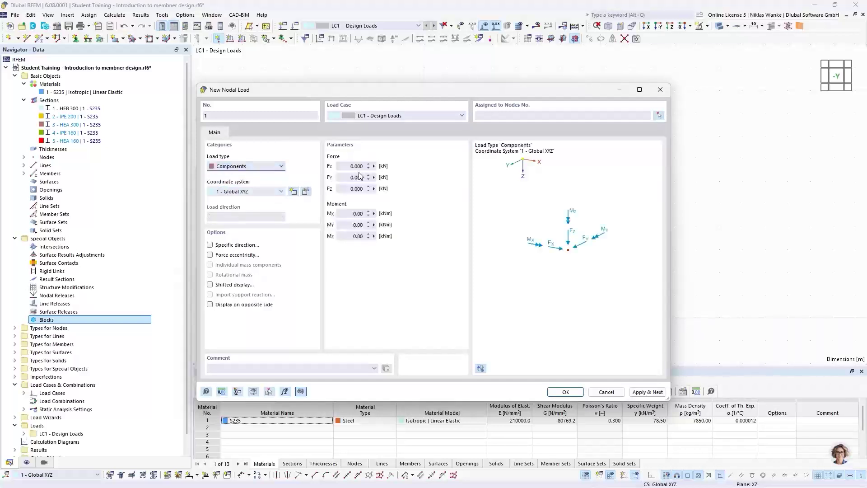
drag(347, 166, 370, 164)
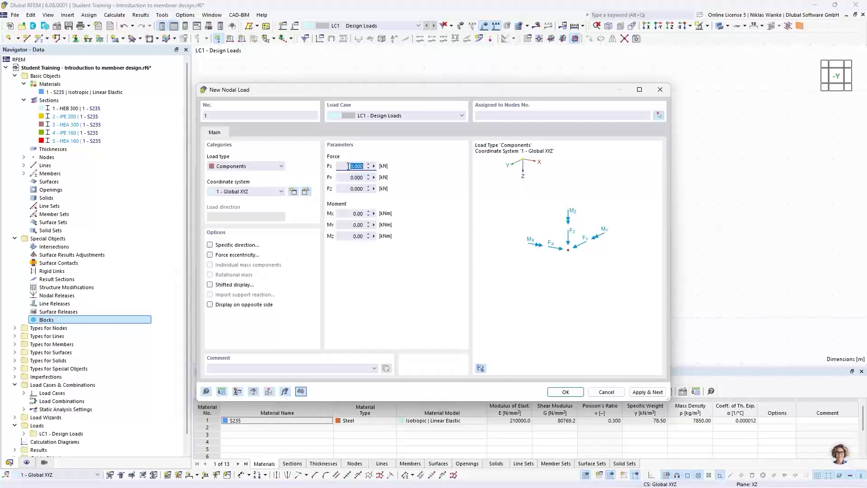
drag(348, 167, 369, 168)
text(10)
drag(345, 189, 371, 188)
text(100)
Assign the nodal load to the column's top node and create it
click(658, 116)
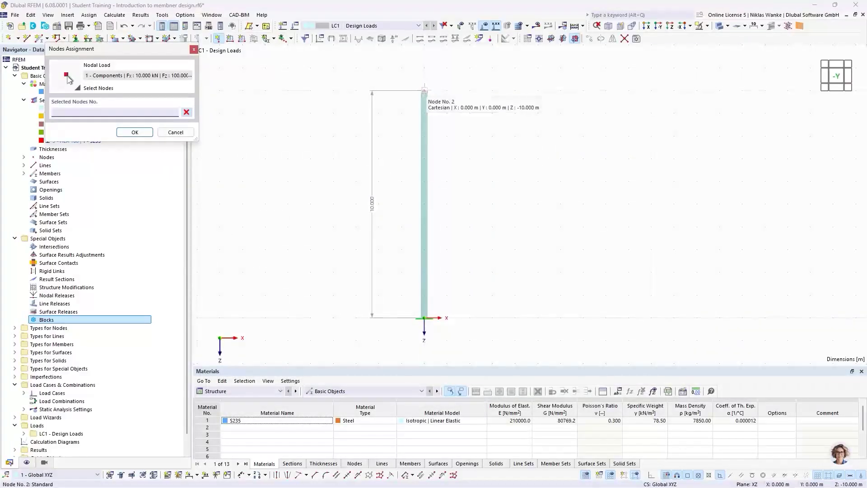
click(426, 92)
click(134, 132)
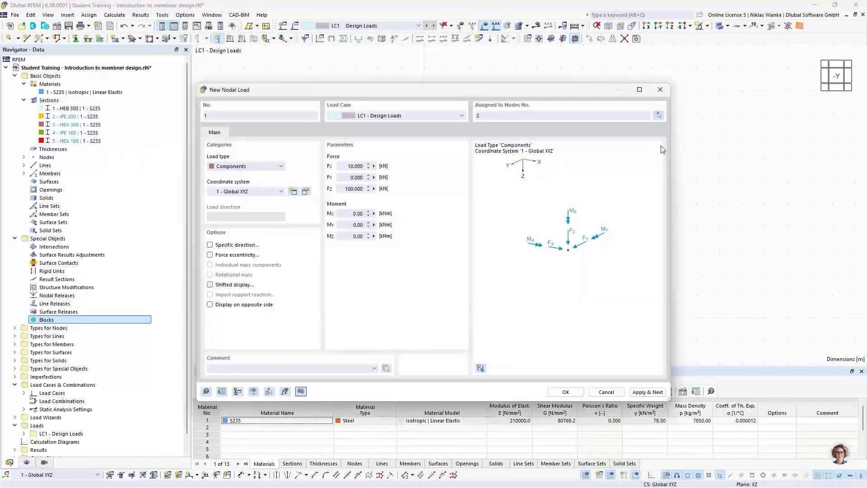
click(564, 392)
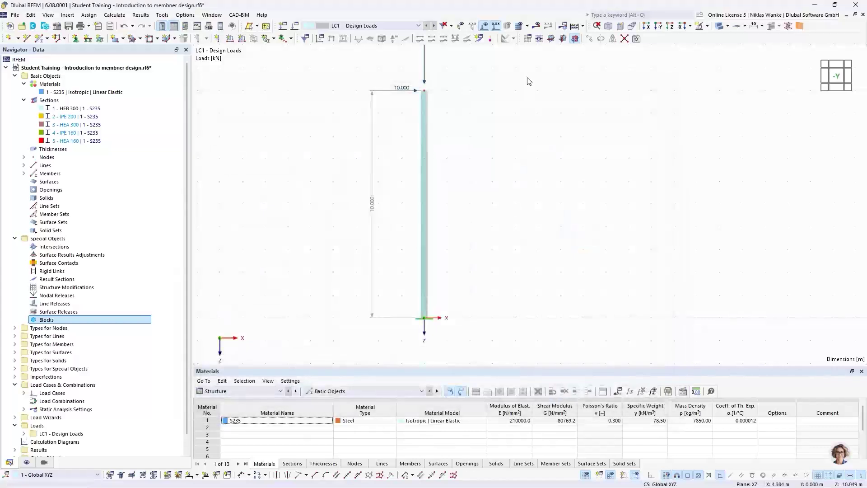
scroll(466, 228, down, 2)
middle_drag(441, 254, 442, 245)
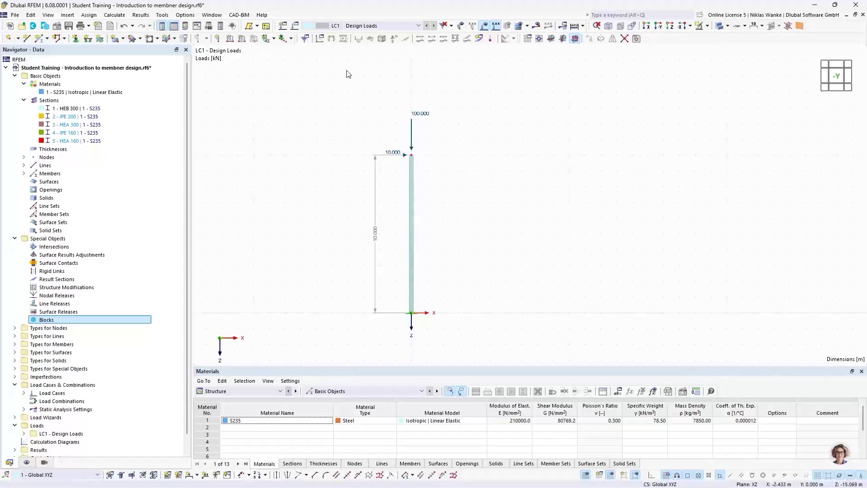
Copy load case LC1, name the copy "Design Loads (2nd order theory)" and give it the SA2 second-order (P-Δ) Newton-Raphson analysis settings
click(295, 27)
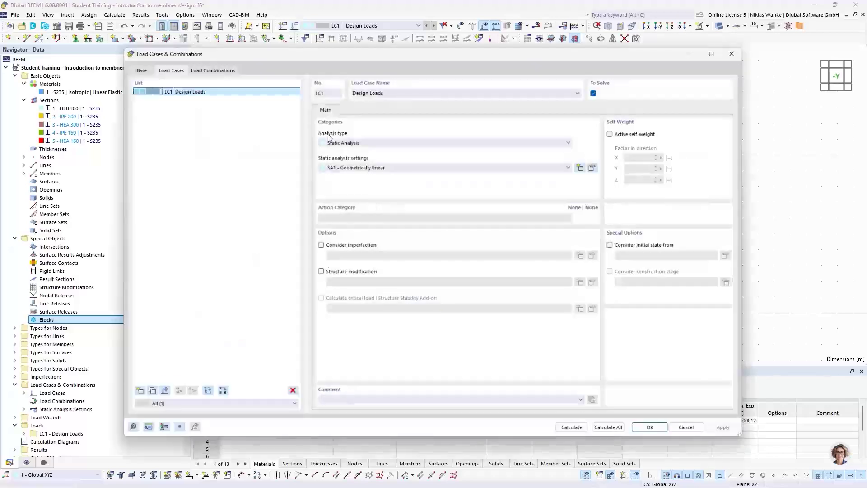
drag(399, 54, 426, 47)
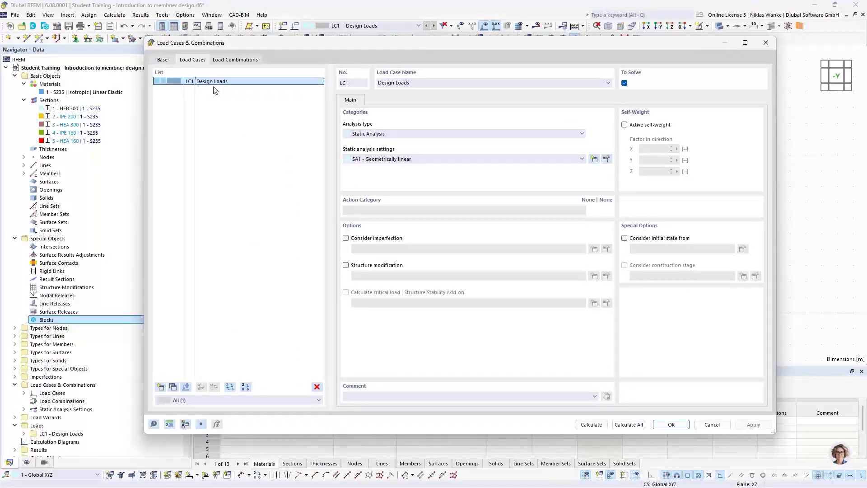
click(173, 387)
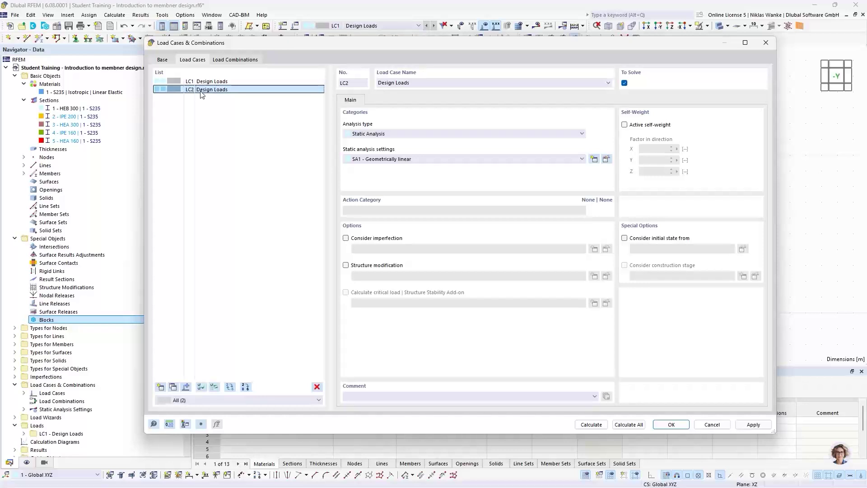
click(412, 83)
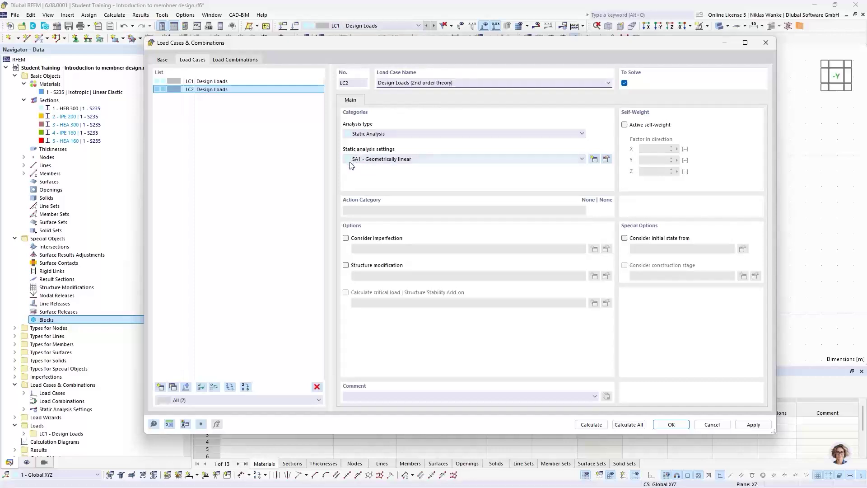
click(388, 160)
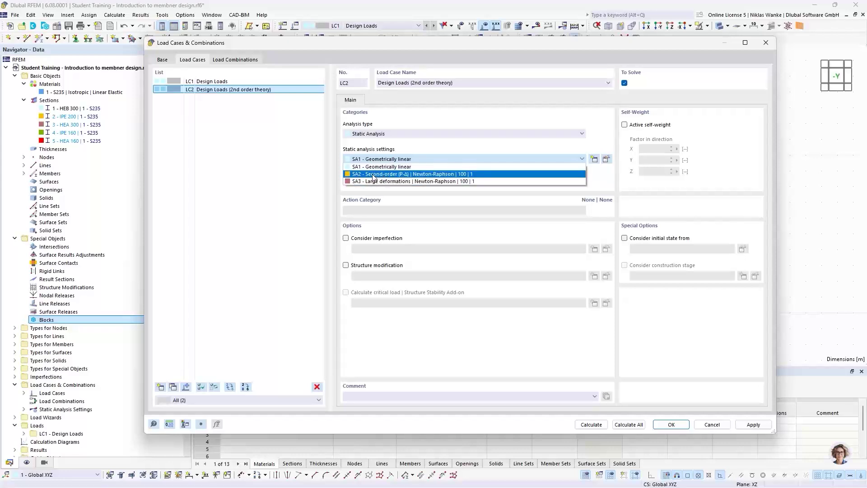
click(373, 175)
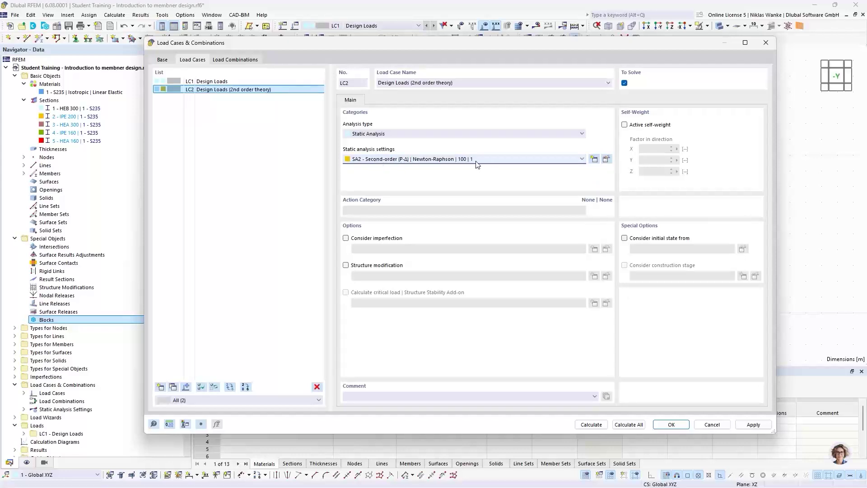
Examine the SA2 static analysis settings of LC2: analysis type options, iterative methods, maximum iterations and number of load increments
click(606, 160)
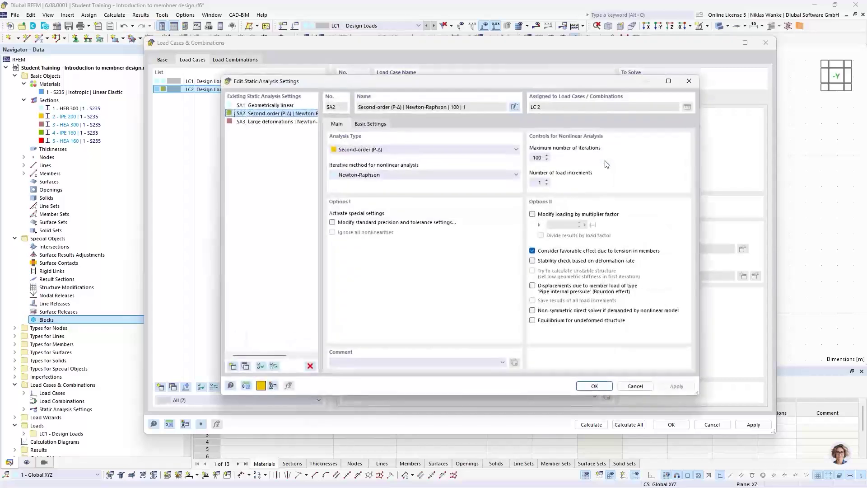
drag(497, 80, 507, 77)
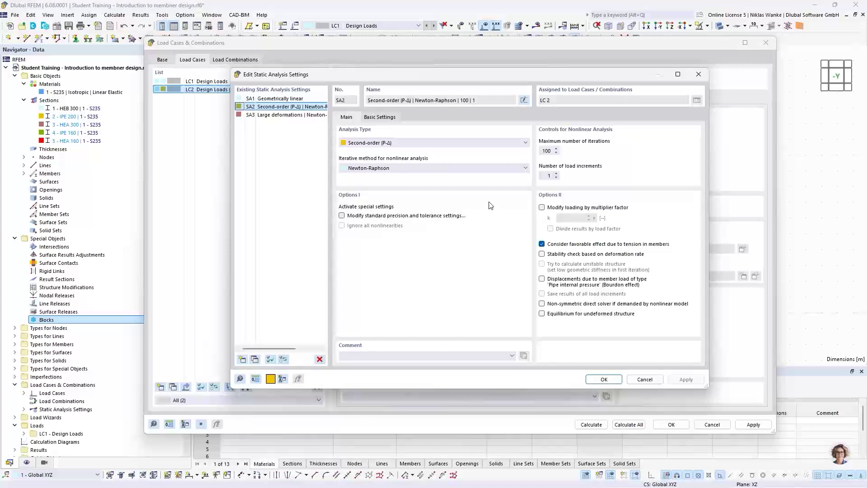
click(445, 143)
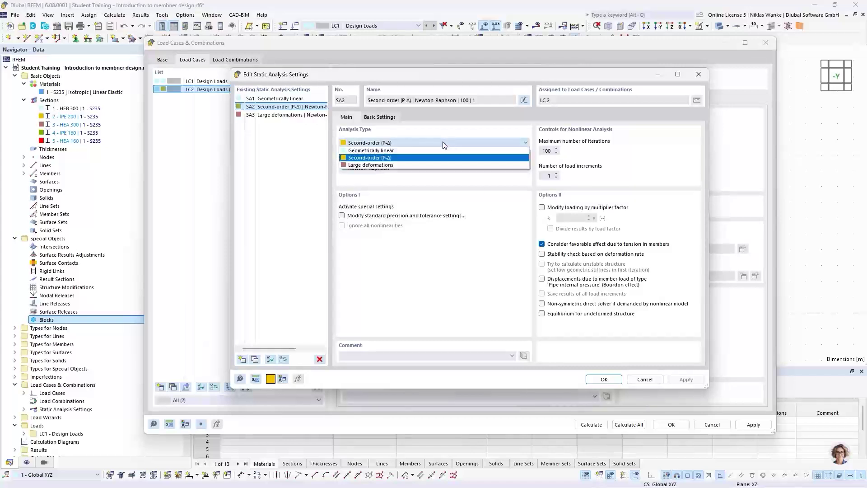
click(379, 143)
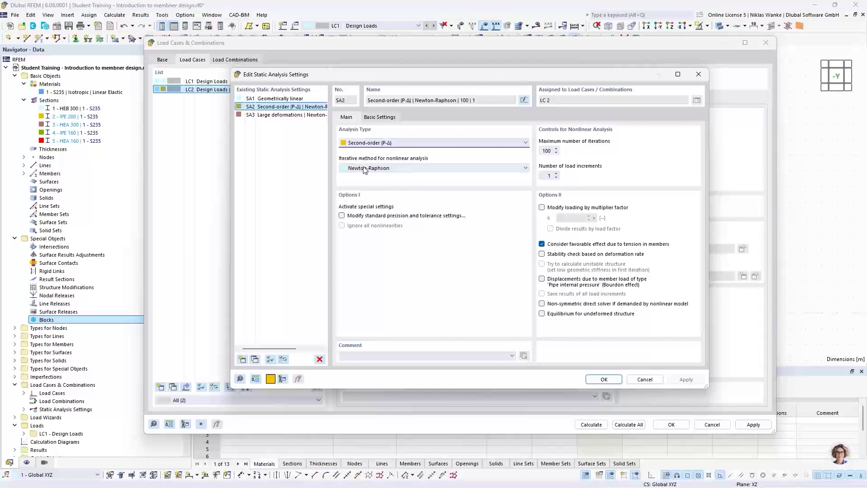
click(362, 169)
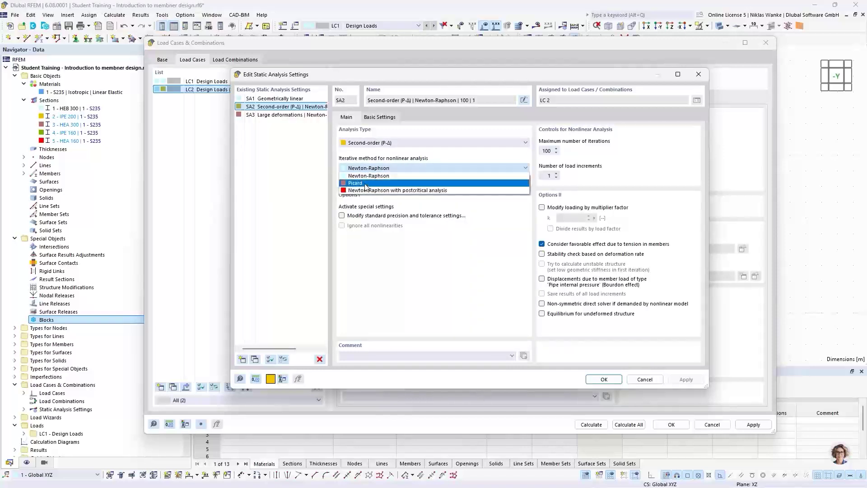
click(392, 167)
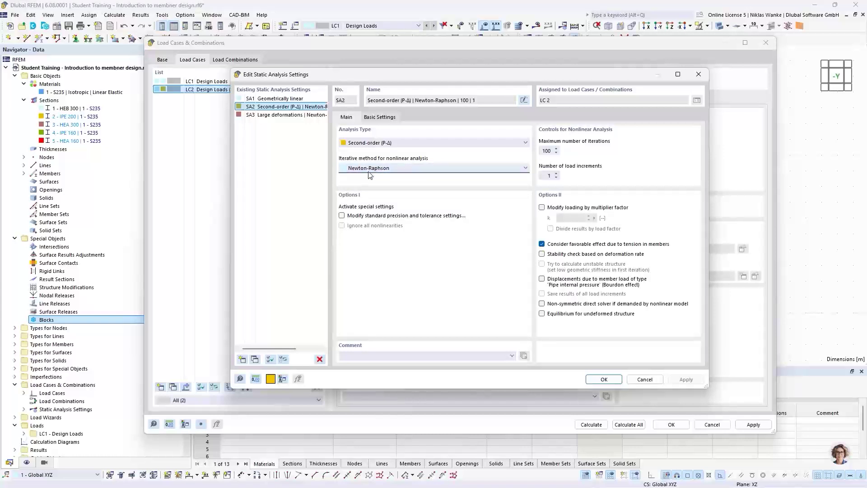
click(543, 151)
click(548, 175)
click(369, 144)
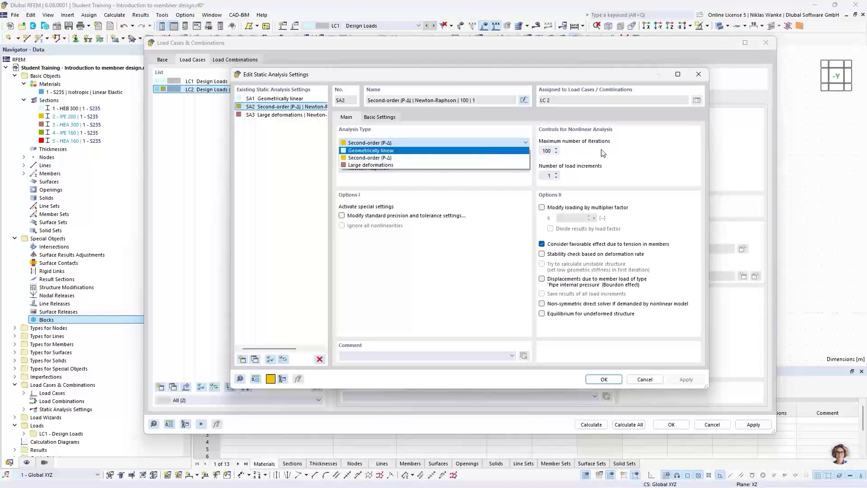
click(681, 153)
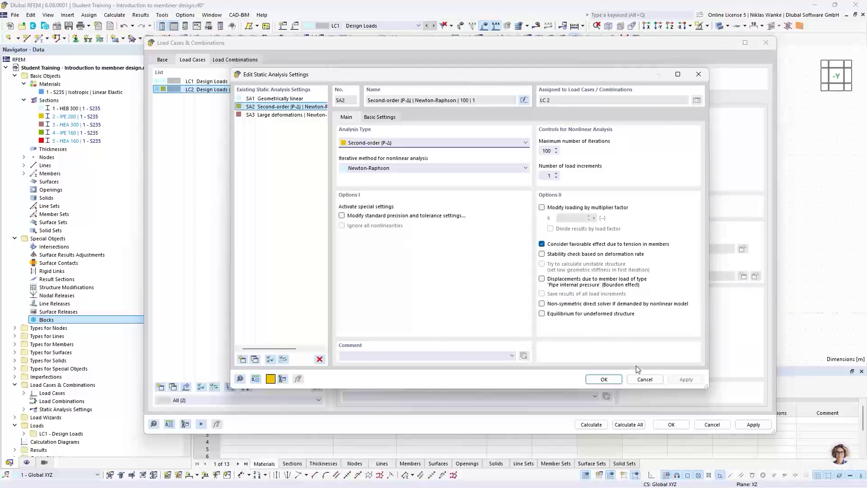
click(603, 380)
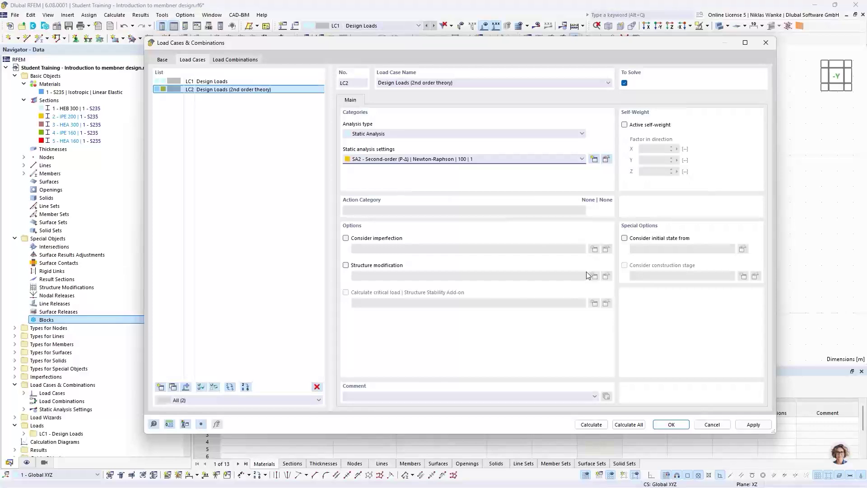
Accept the load case definitions and display the loads of LC1 and LC2 in turn on the column
click(671, 424)
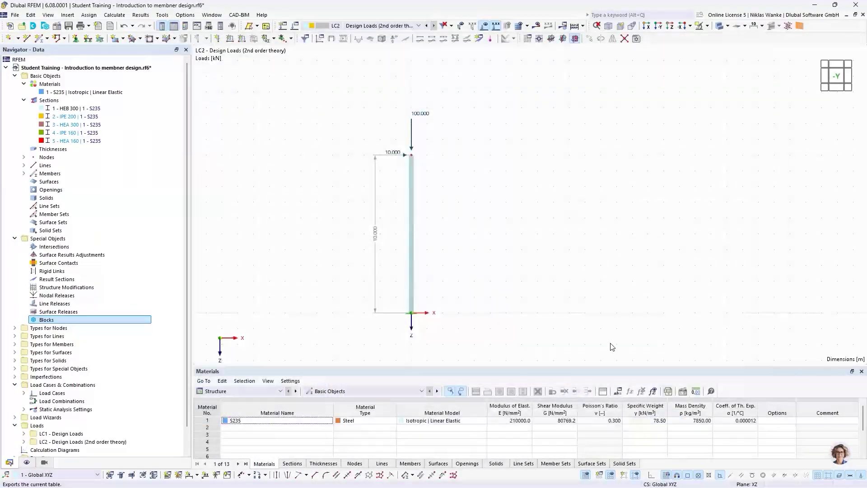
click(393, 26)
click(389, 34)
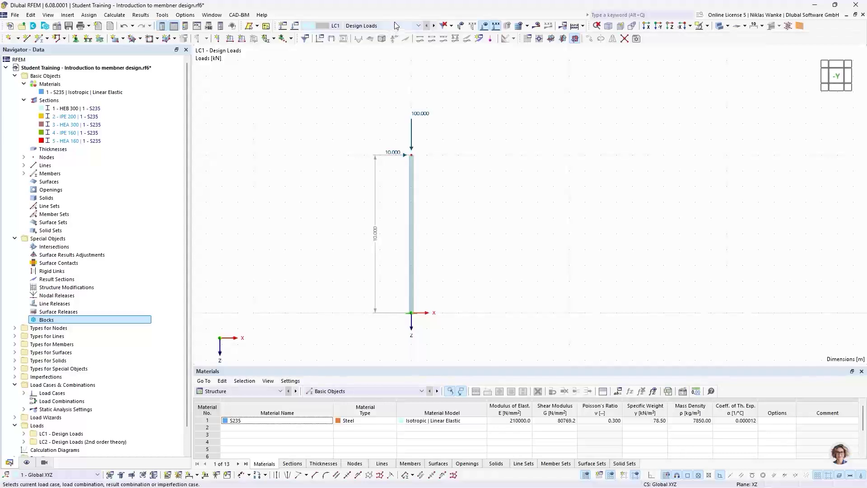
click(393, 26)
click(391, 42)
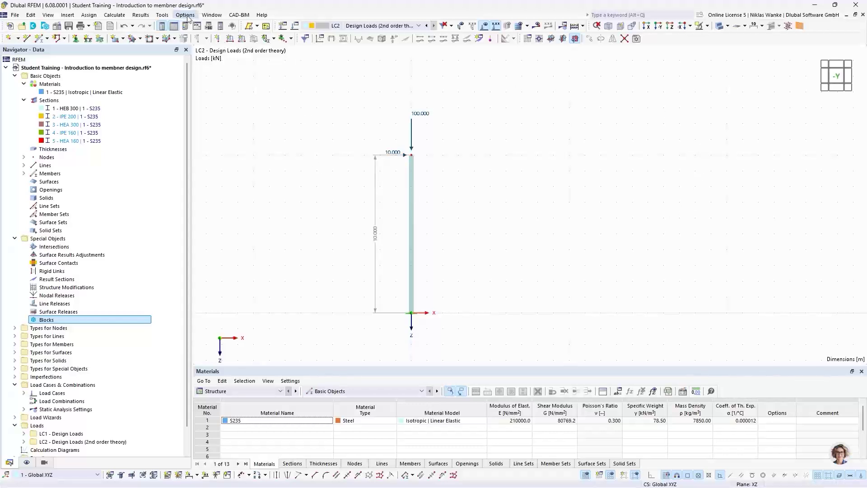
Open a second window of the model, tile both windows vertically and centre the column in each
click(212, 15)
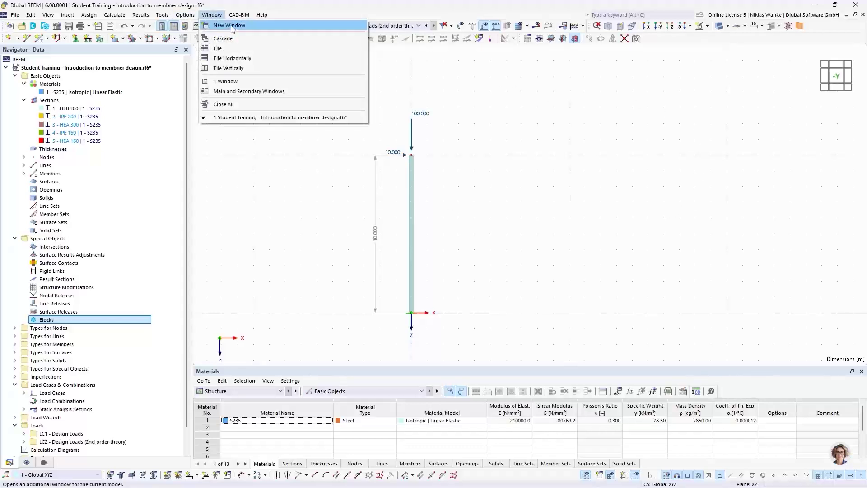
click(231, 25)
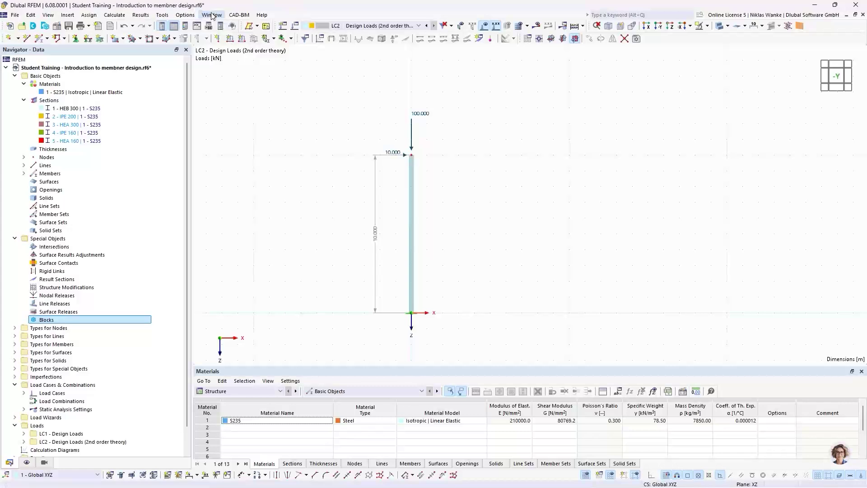
click(210, 16)
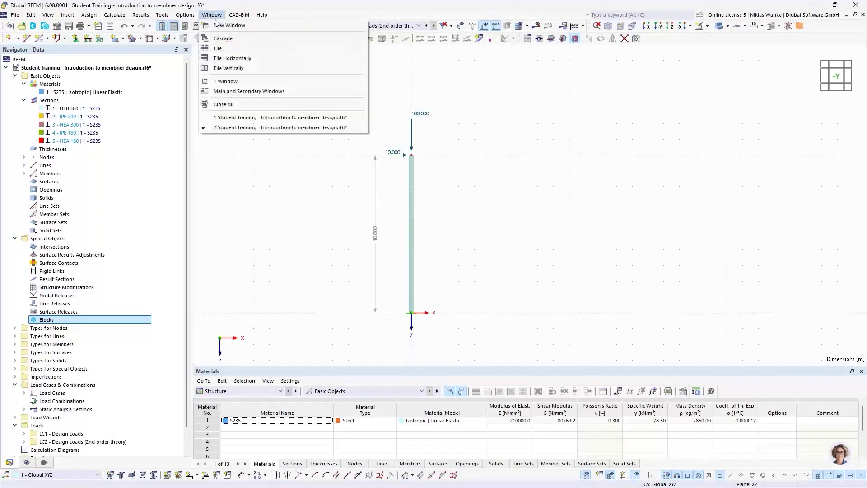
click(228, 69)
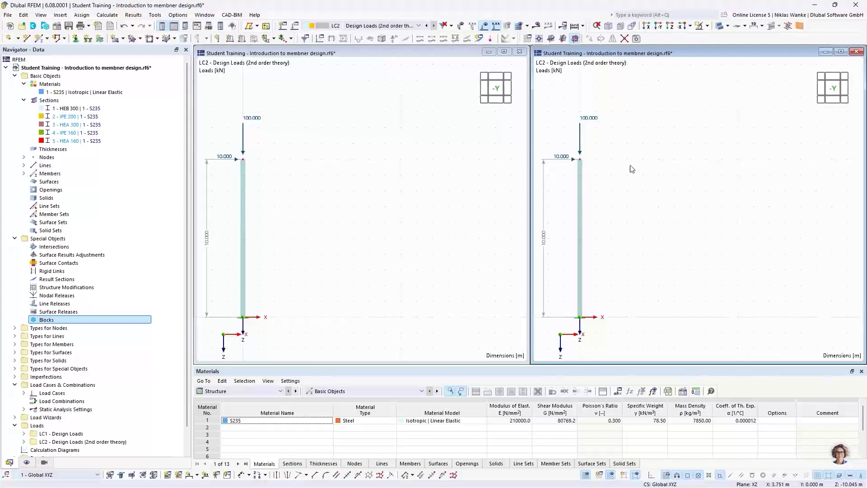
middle_drag(337, 186, 422, 175)
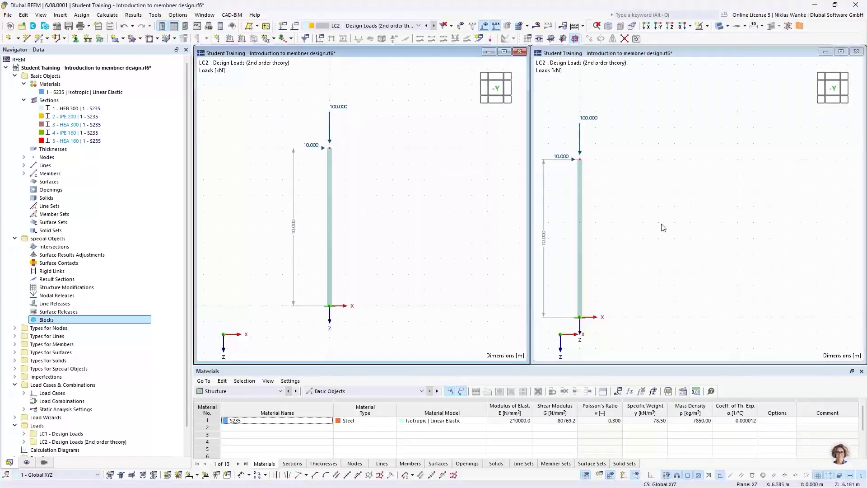
middle_drag(678, 220, 760, 188)
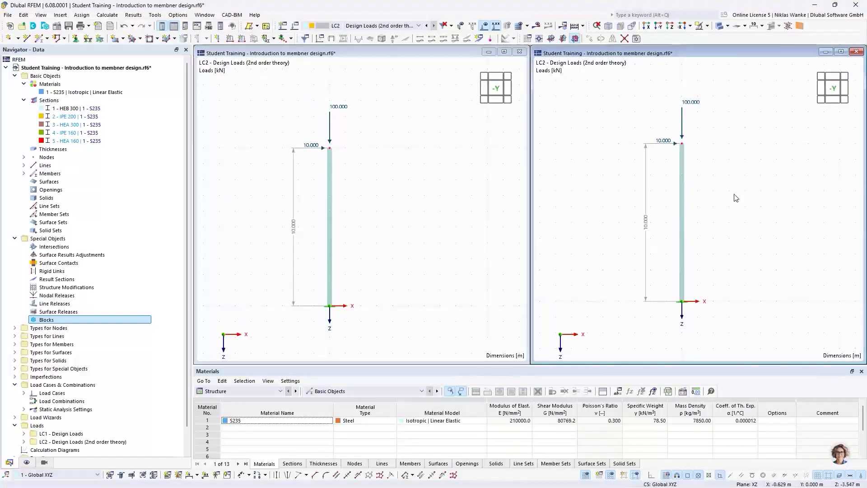
Show LC1 Design Loads in one model window and keep LC2 Design Loads (2nd order theory) in the other
click(389, 163)
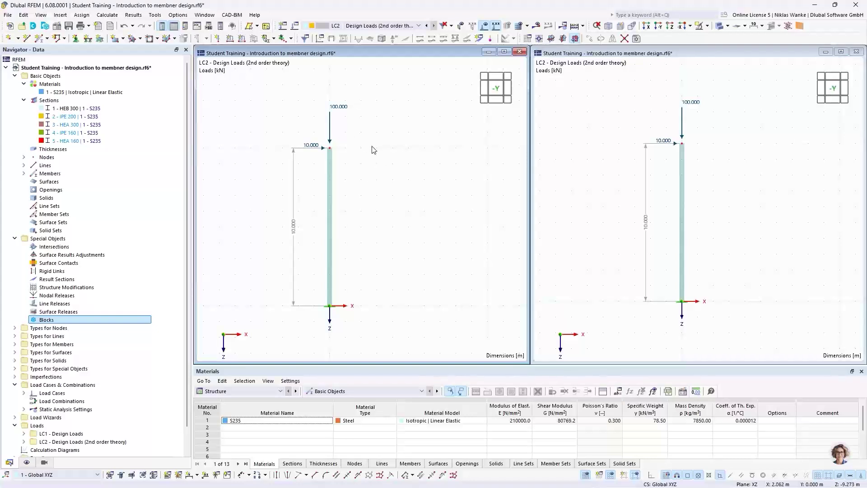
click(366, 27)
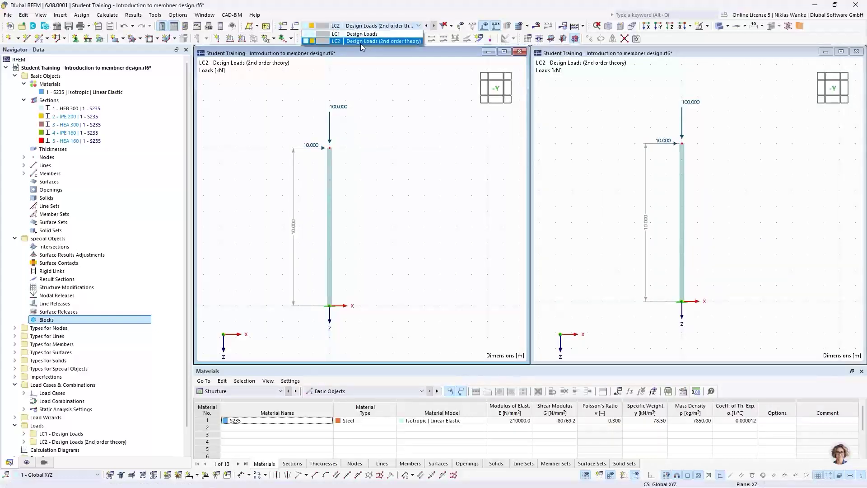
click(344, 35)
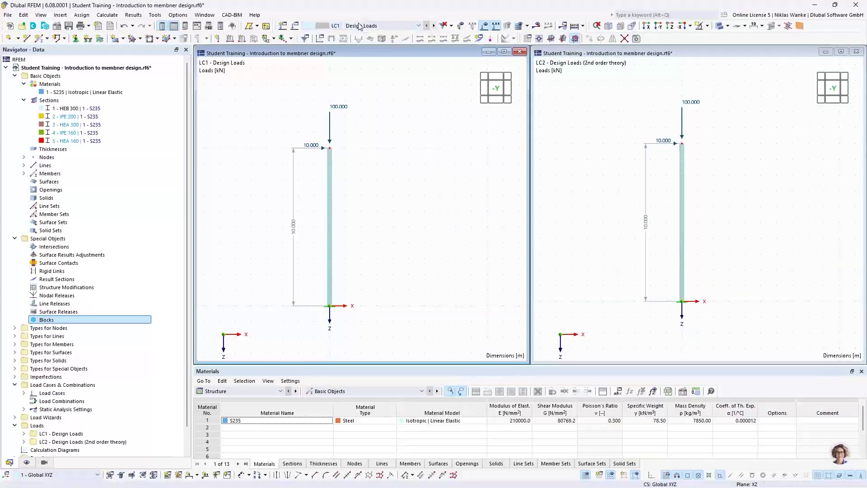
click(730, 141)
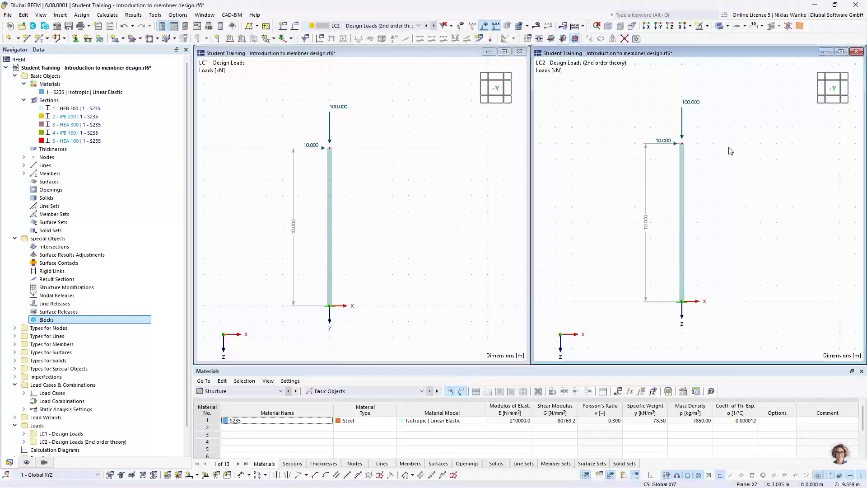
click(366, 26)
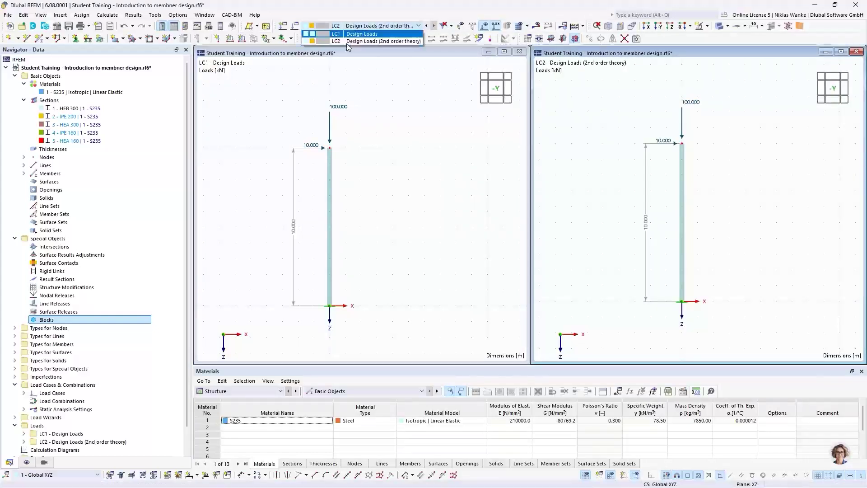
click(435, 129)
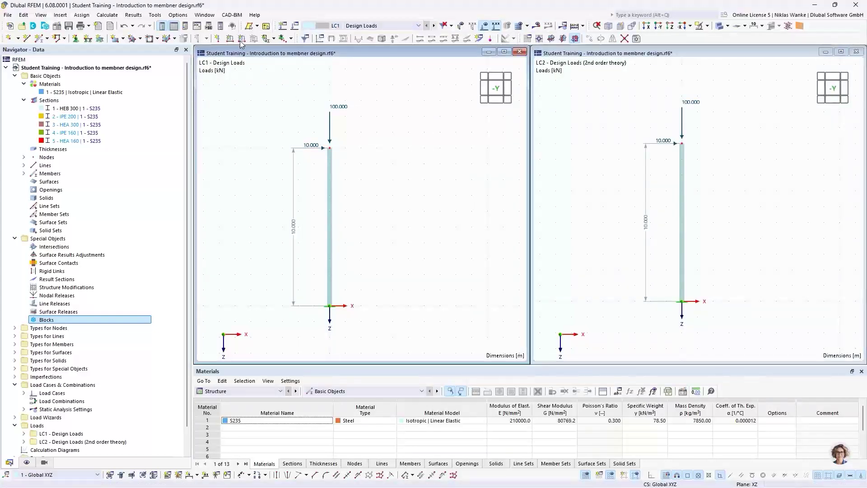
Calculate all load cases and display the global deformation |u| in both the LC1 and LC2 windows
click(107, 15)
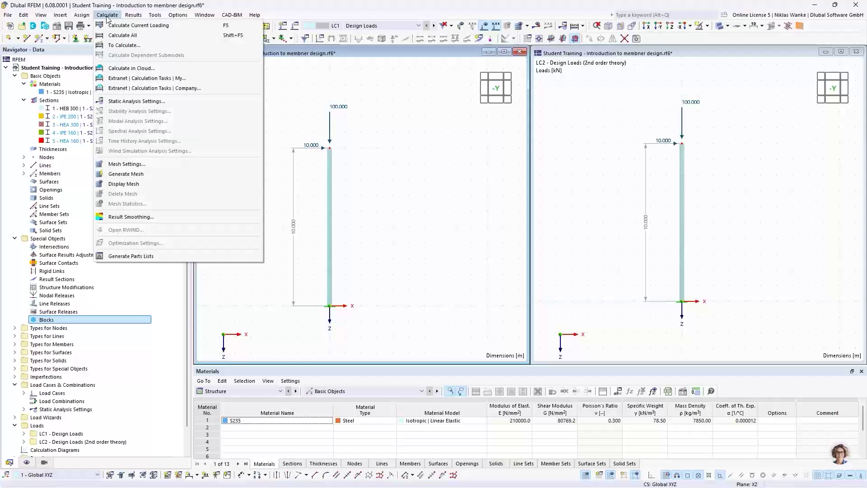
click(120, 35)
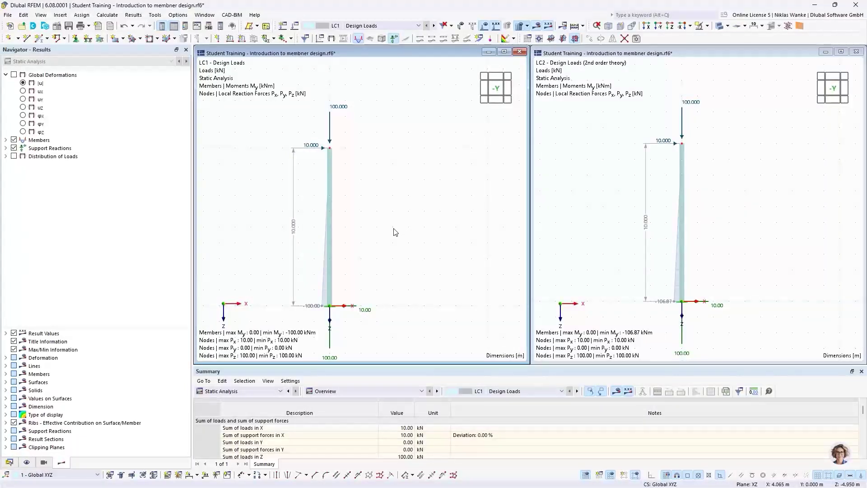
click(22, 83)
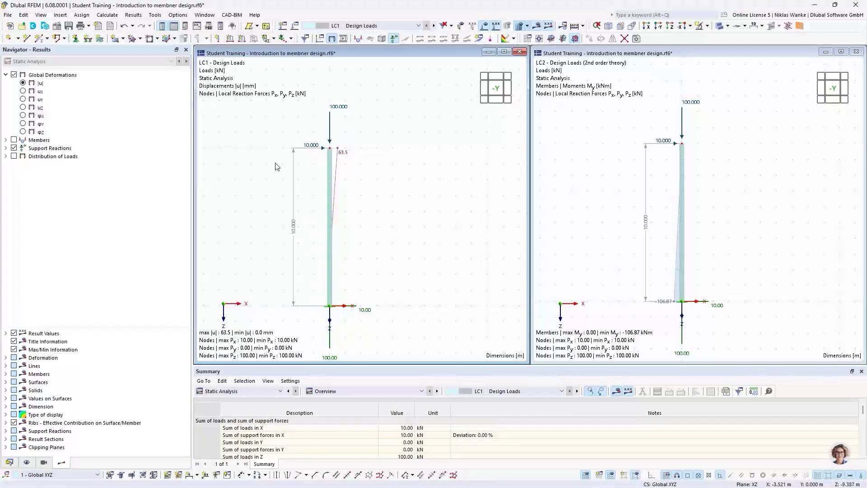
click(718, 147)
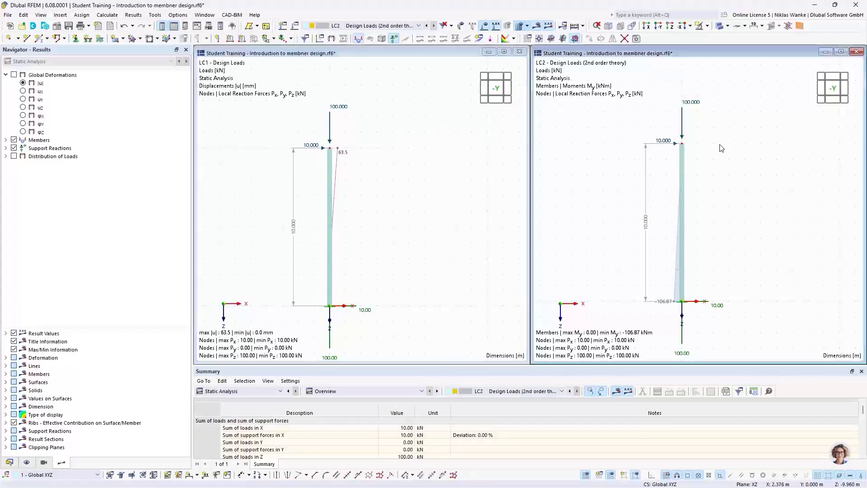
click(23, 84)
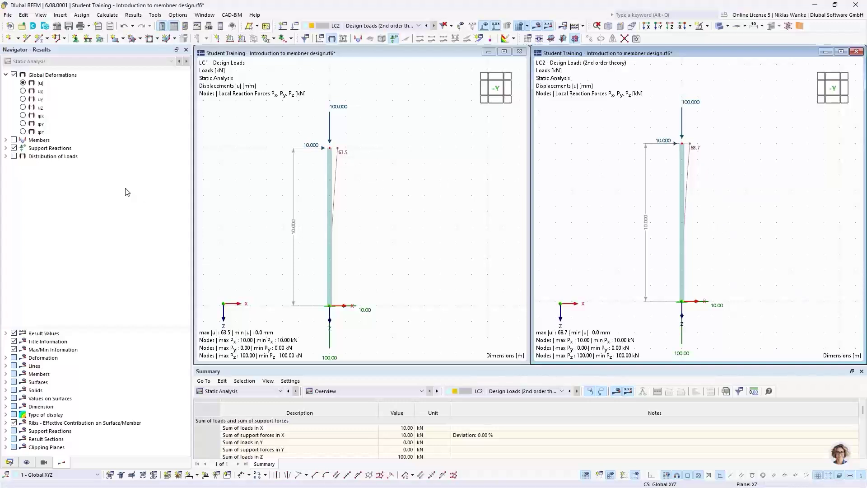
Display the member bending moment My in both the LC1 and LC2 windows, with the column base enlarged
click(6, 140)
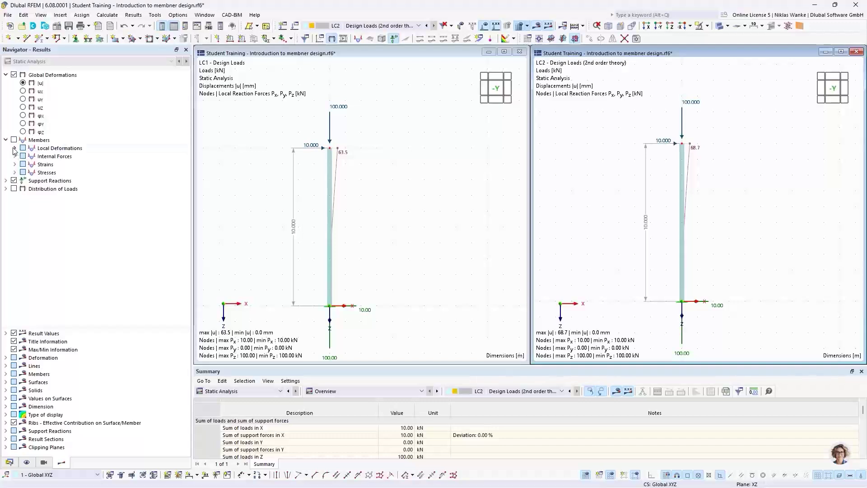
click(15, 156)
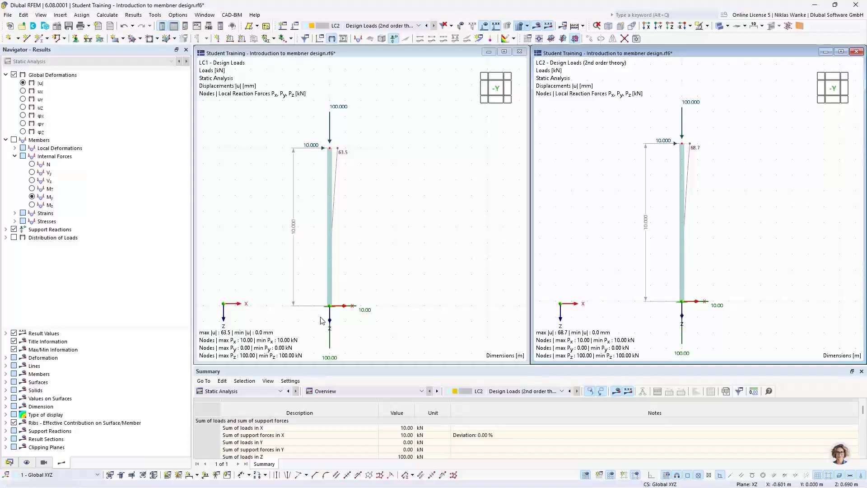
scroll(322, 321, up, 1)
middle_drag(322, 320, 371, 292)
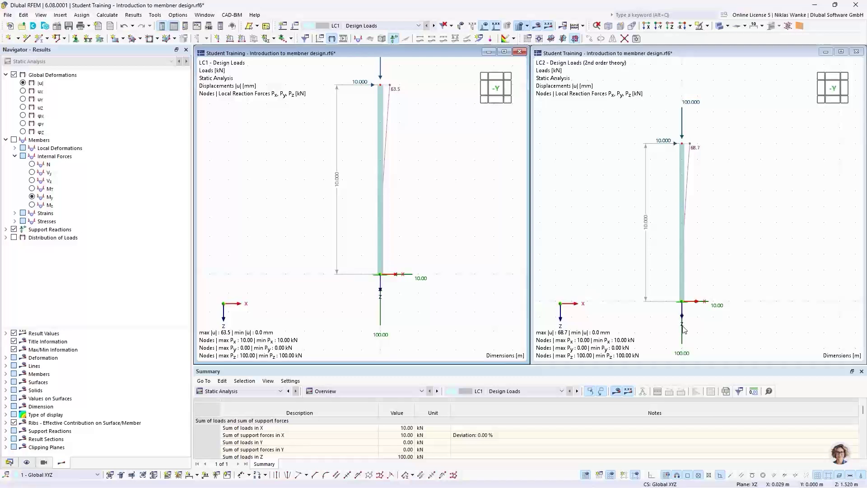
scroll(685, 321, up, 2)
middle_drag(684, 328, 709, 254)
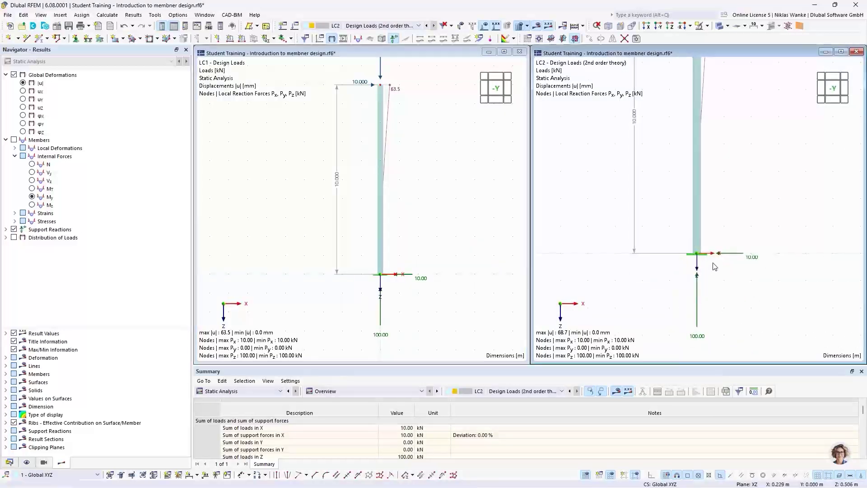
click(321, 213)
click(32, 197)
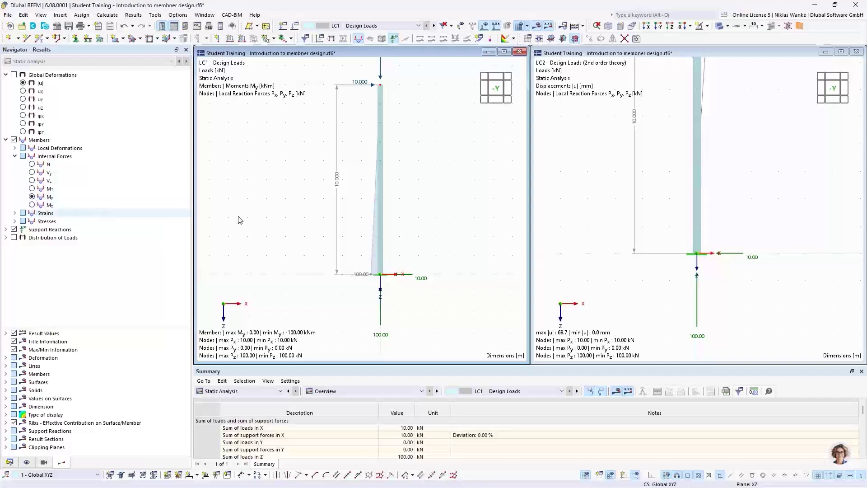
key(ctrl+Tab)
click(32, 197)
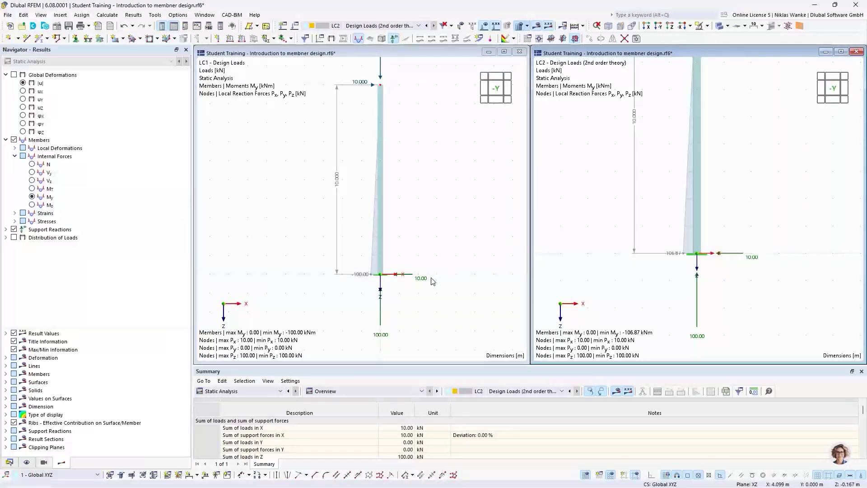
Examine the bending moment My at the column base in the LC1 window and compare it with the LC2 window
scroll(390, 287, up, 1)
middle_drag(392, 290, 369, 288)
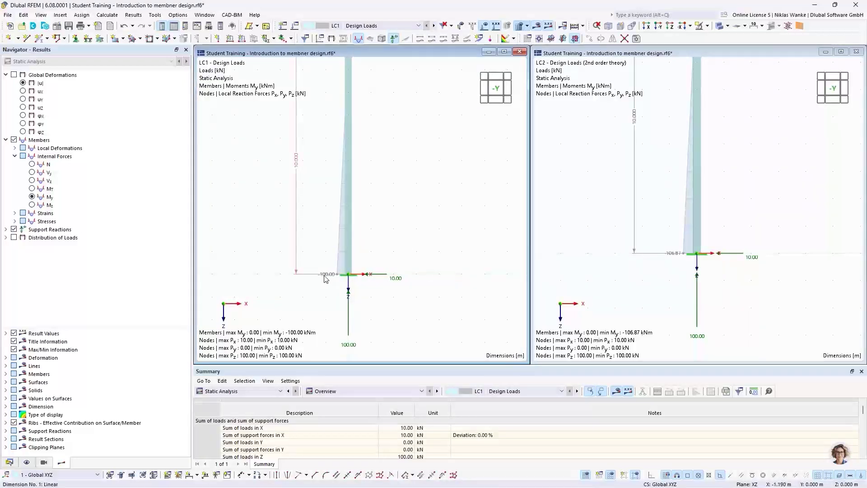
scroll(337, 286, down, 1)
scroll(349, 253, down, 2)
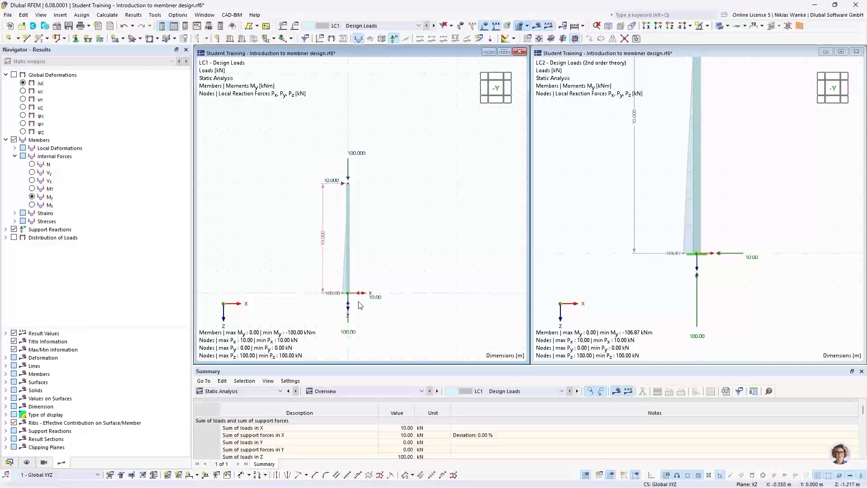
scroll(356, 306, up, 3)
middle_drag(354, 302, 371, 292)
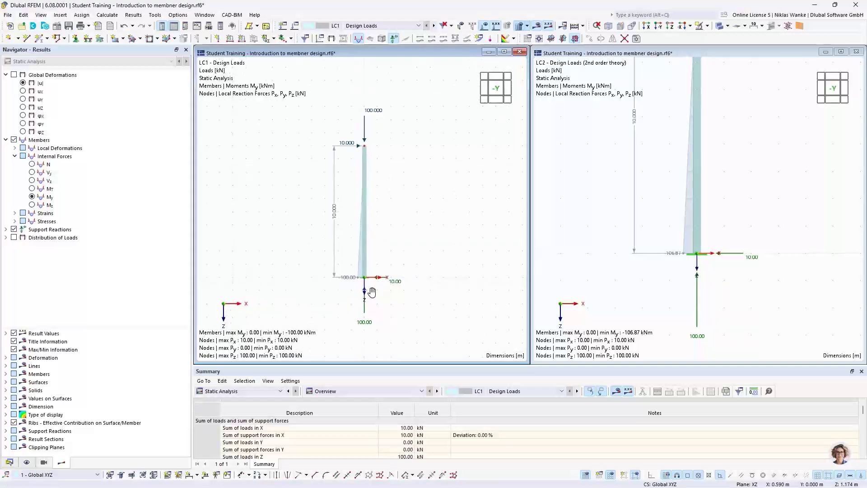
scroll(372, 289, up, 2)
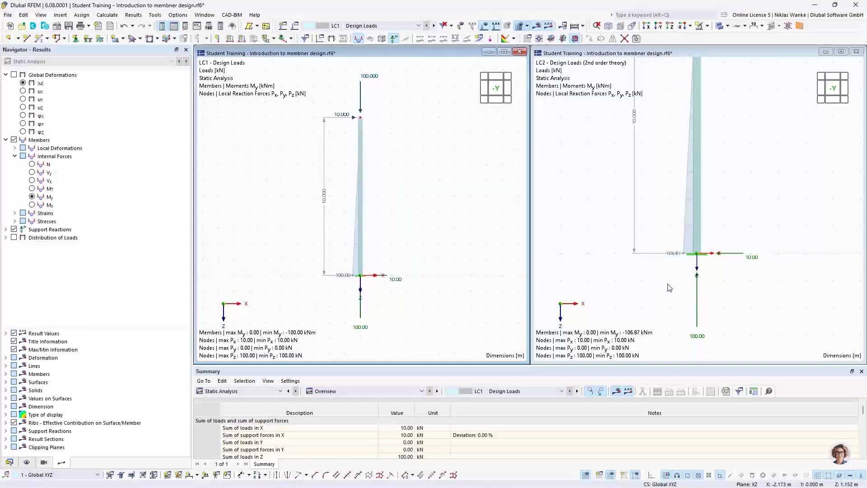
middle_drag(670, 284, 675, 298)
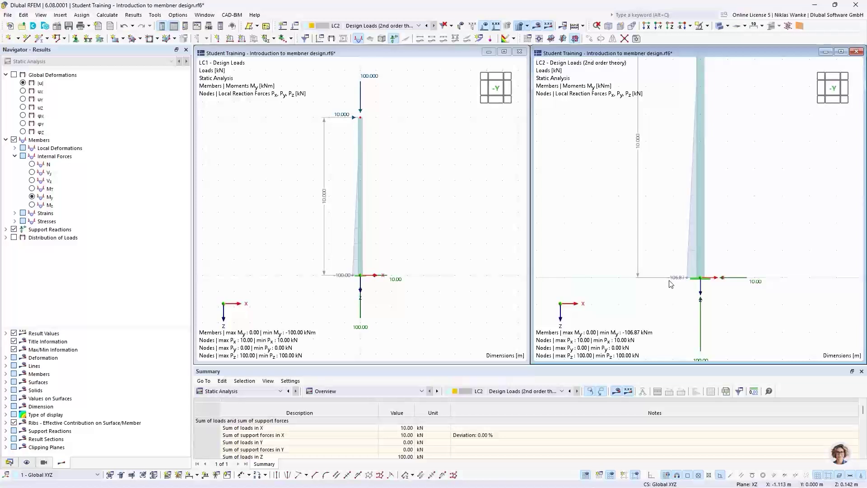
scroll(681, 305, down, 1)
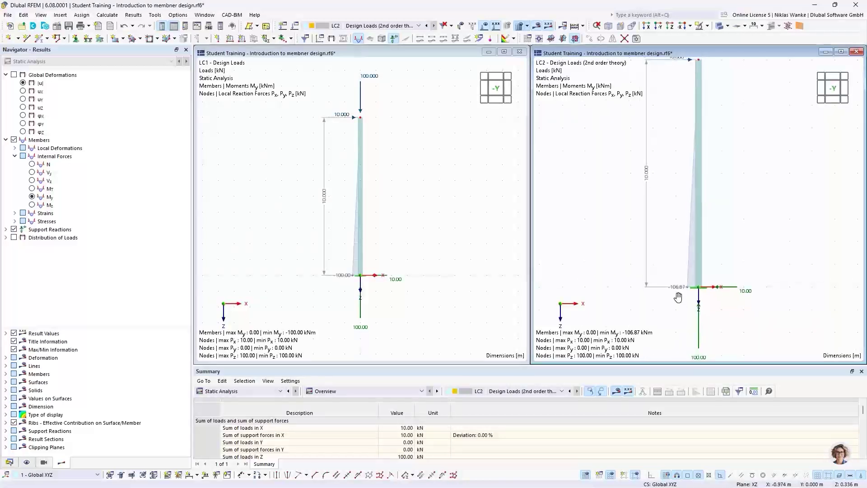
middle_drag(678, 301, 683, 306)
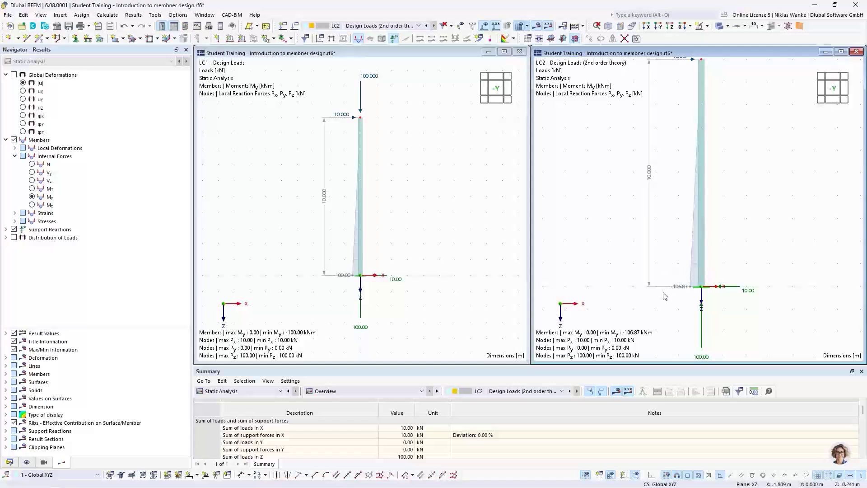
scroll(713, 294, down, 2)
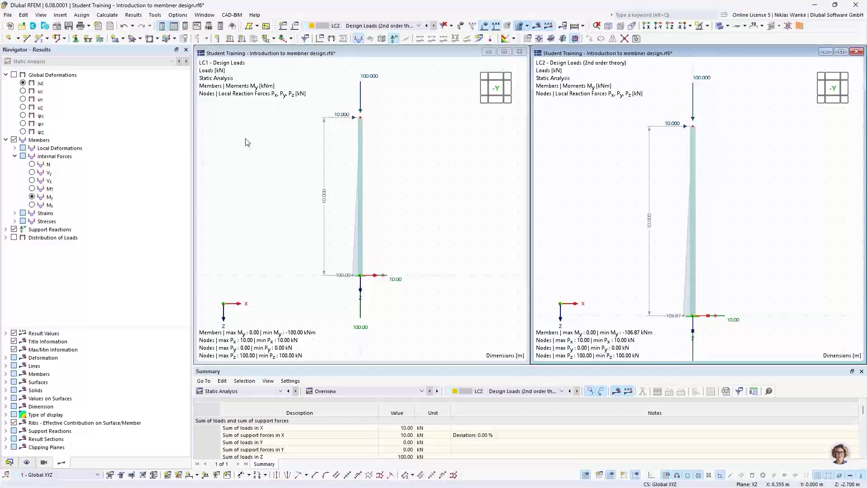
View the global deformation |u| in the LC2 window, return to the member moment My and compare both windows
click(23, 83)
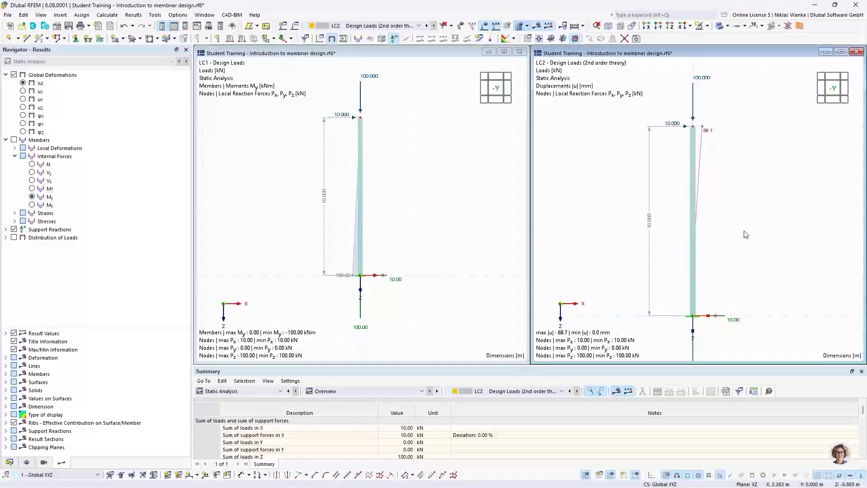
click(32, 196)
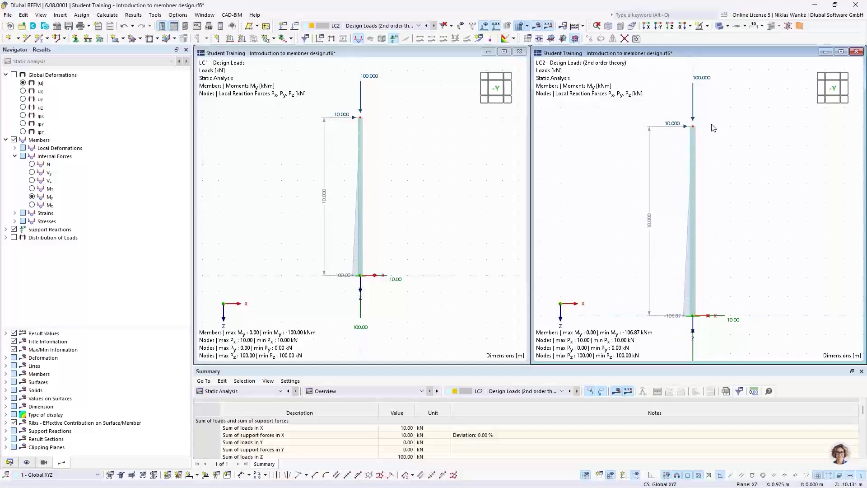
click(336, 295)
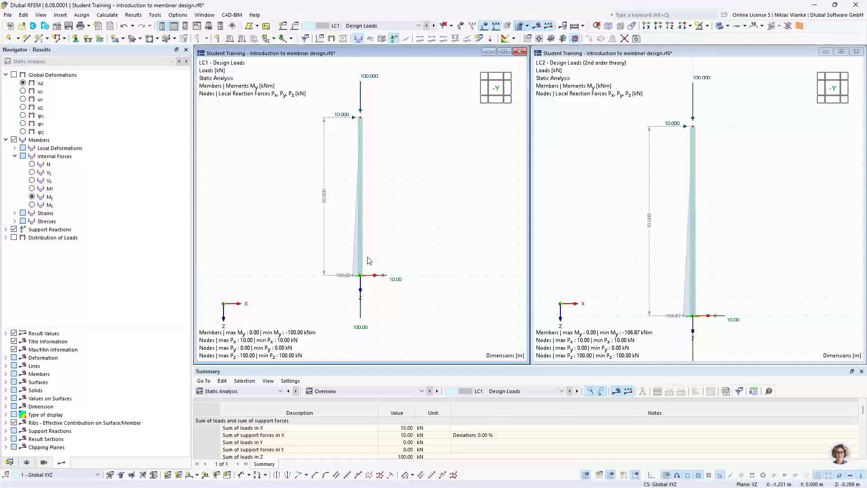
click(623, 210)
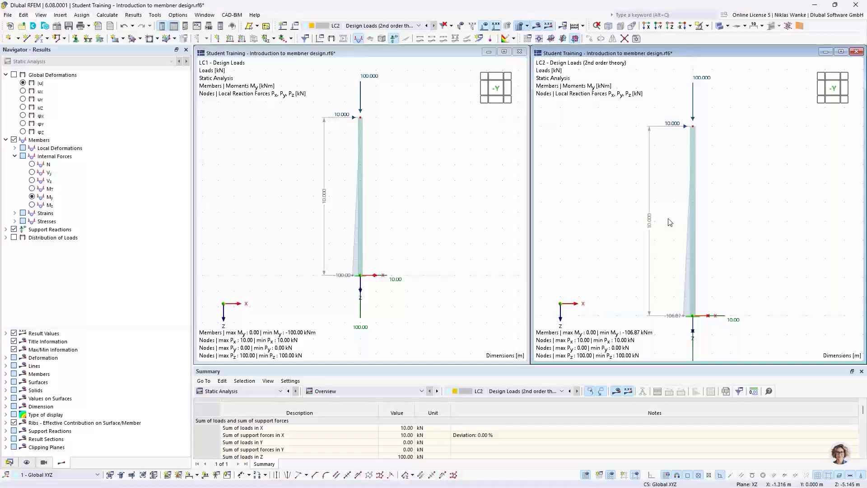
Set the LC2 nodal load at the column top to Fx 20 kN and Fz 200 kN
scroll(669, 222, down, 2)
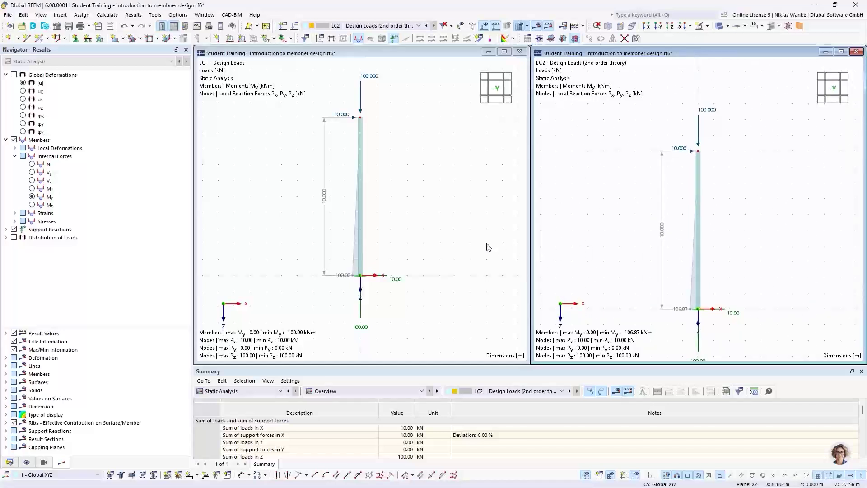
middle_drag(453, 178, 450, 201)
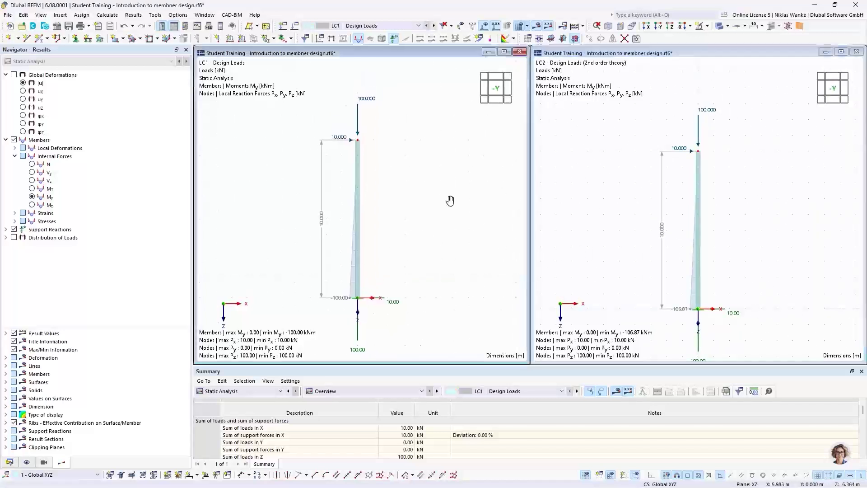
double_click(708, 112)
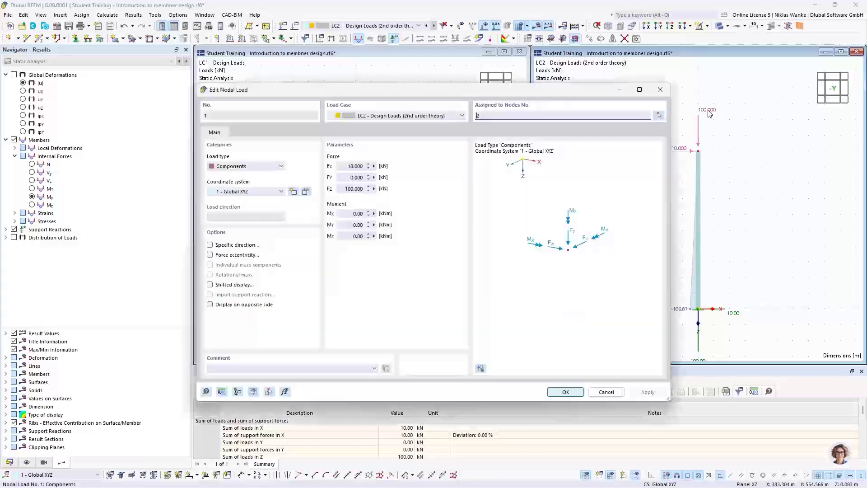
drag(345, 167, 383, 166)
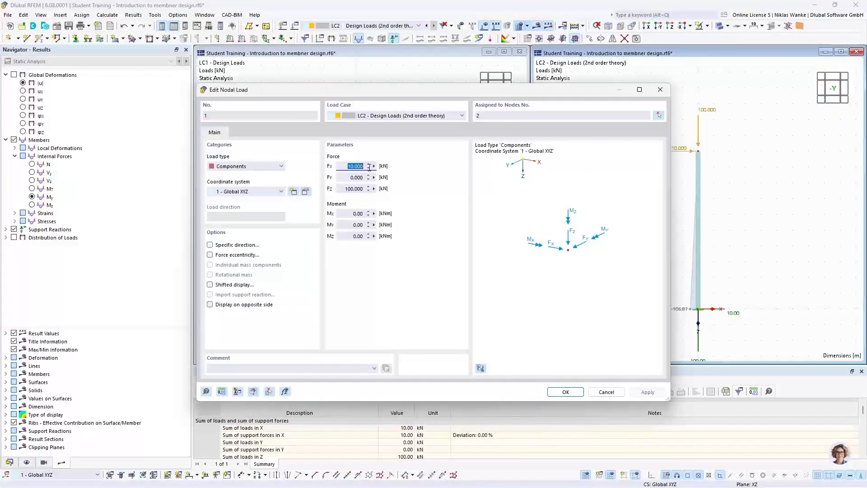
text(20)
key(Tab)
key(Tab)
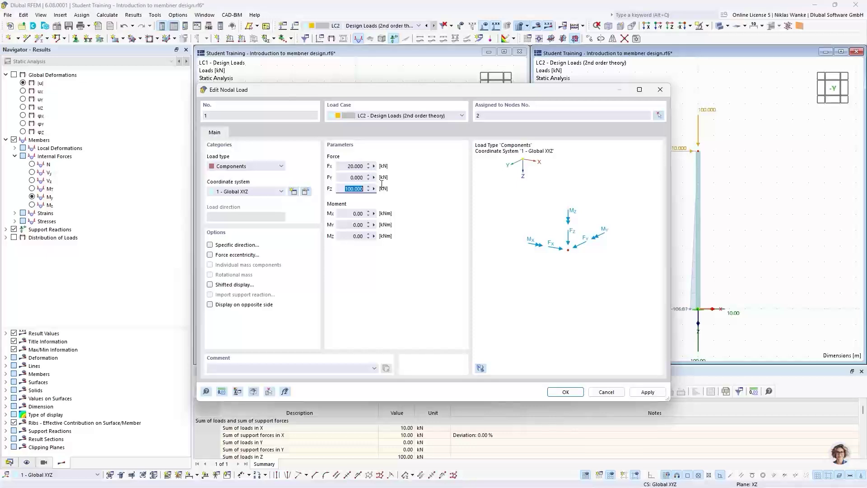
text(200)
click(565, 391)
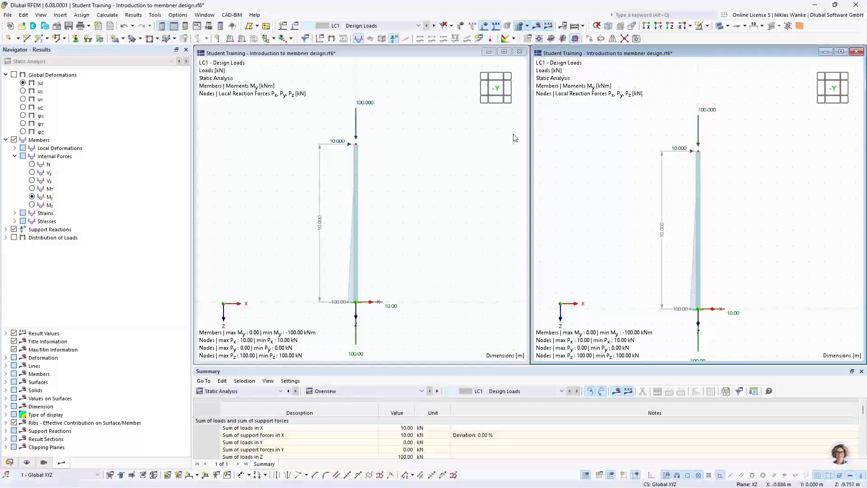
Set the LC1 nodal load at the column top to Fx 20 kN and Fz 200 kN
double_click(708, 113)
drag(348, 166, 380, 170)
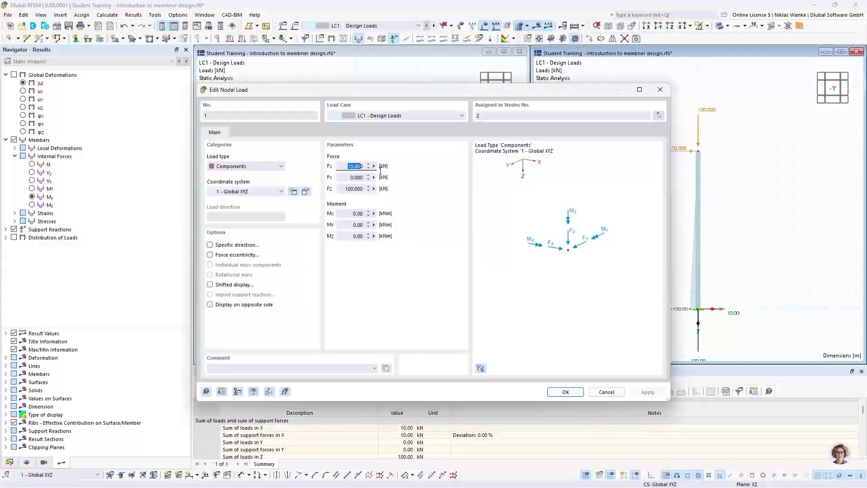
text(20)
drag(349, 188, 374, 190)
text(200)
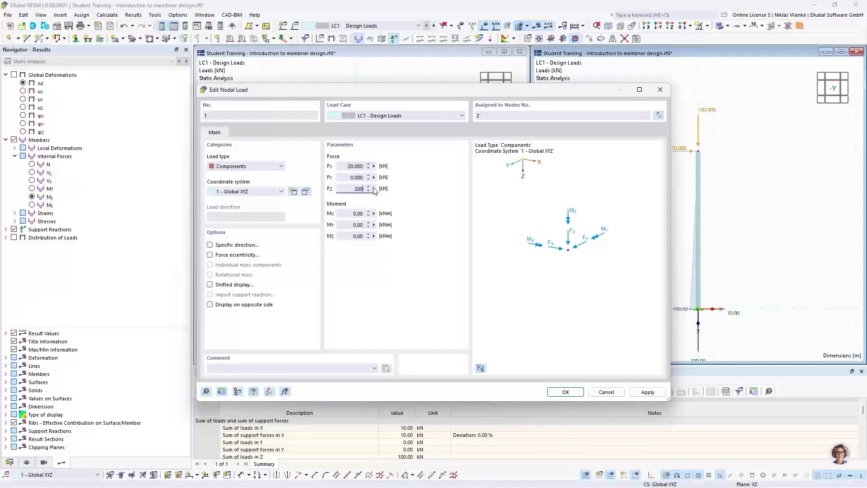
click(355, 179)
click(565, 392)
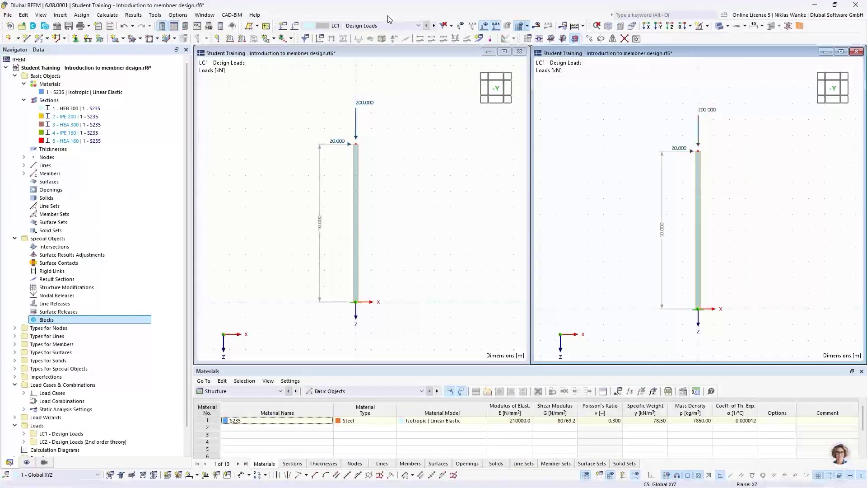
Display LC2 Design Loads (2nd order theory) in the second model window again, keeping LC1 in the first
click(376, 26)
click(373, 26)
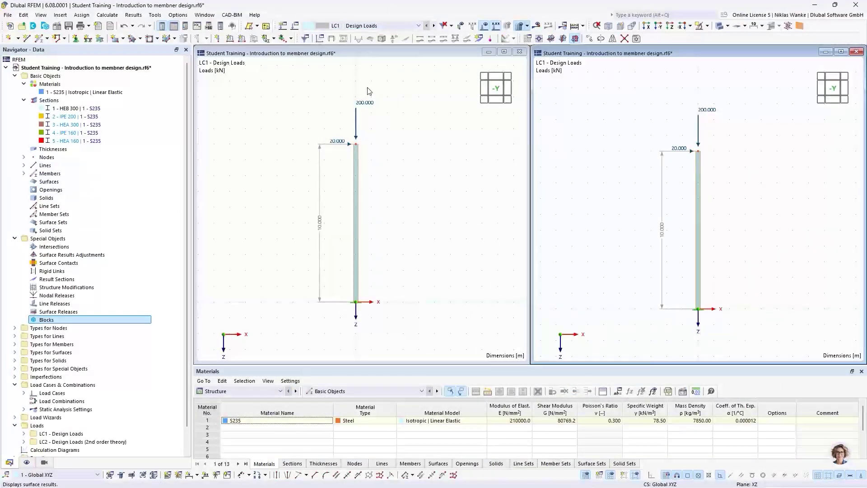
click(384, 26)
click(383, 41)
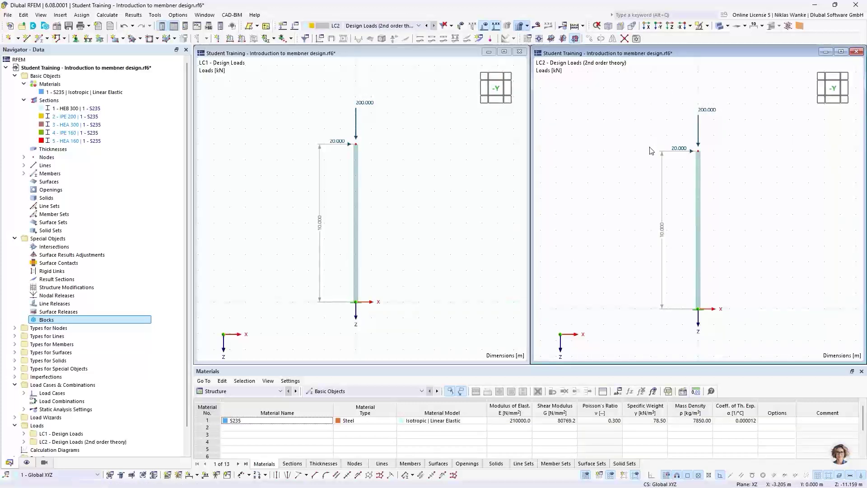
Recalculate all load cases to get the My moments for the 20 kN and 200 kN loads
click(410, 140)
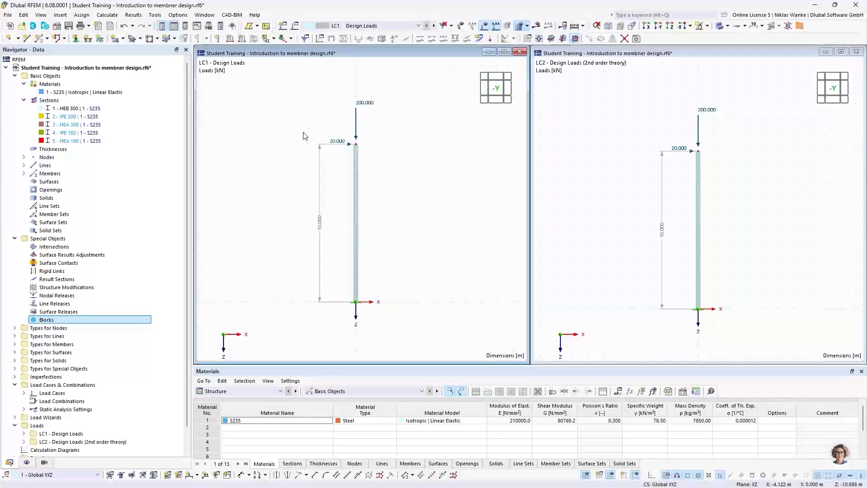
click(133, 15)
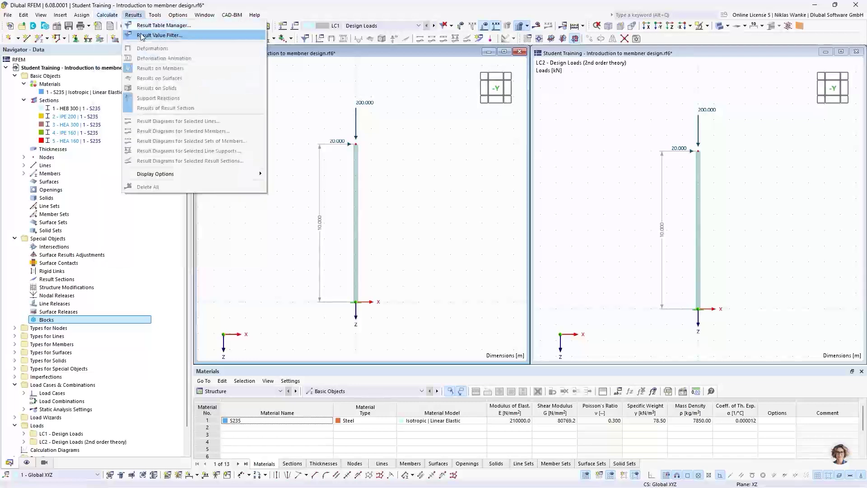
mouse_move(107, 15)
click(113, 35)
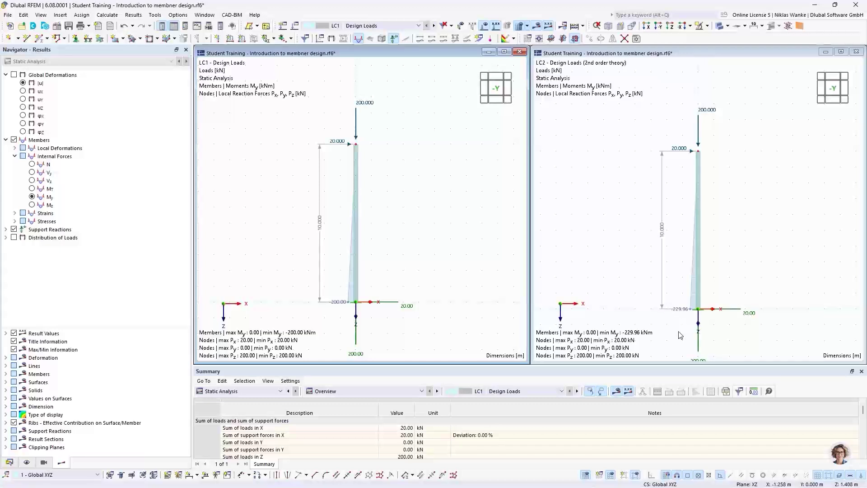
Set the LC2 nodal load to Fx 50 kN and Fz 500 kN, and display LC2 in that window again
click(732, 99)
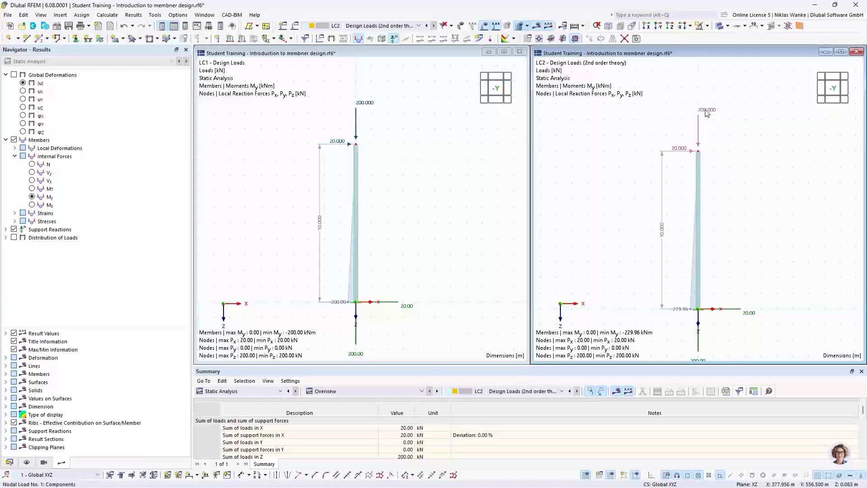
mouse_move(707, 112)
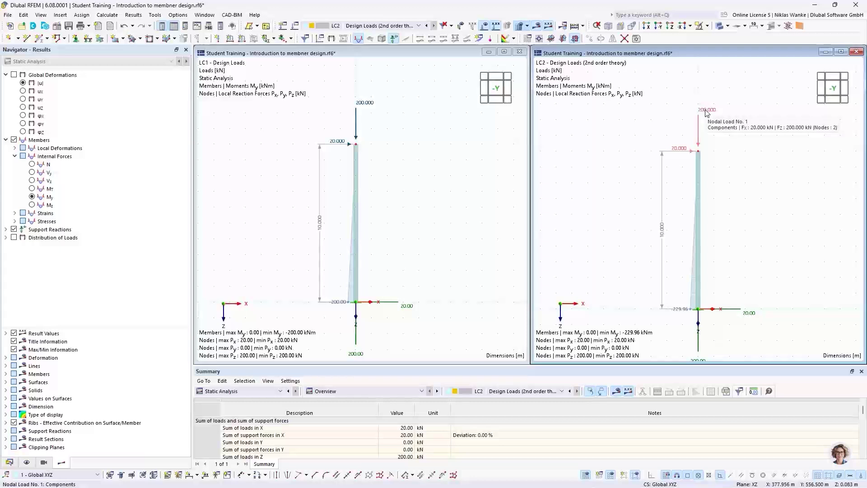
double_click(707, 113)
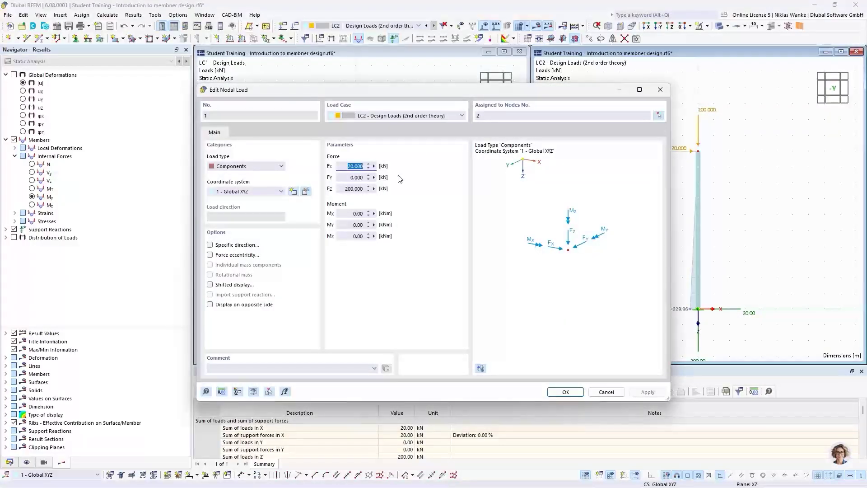
text(50)
click(340, 187)
text(50)
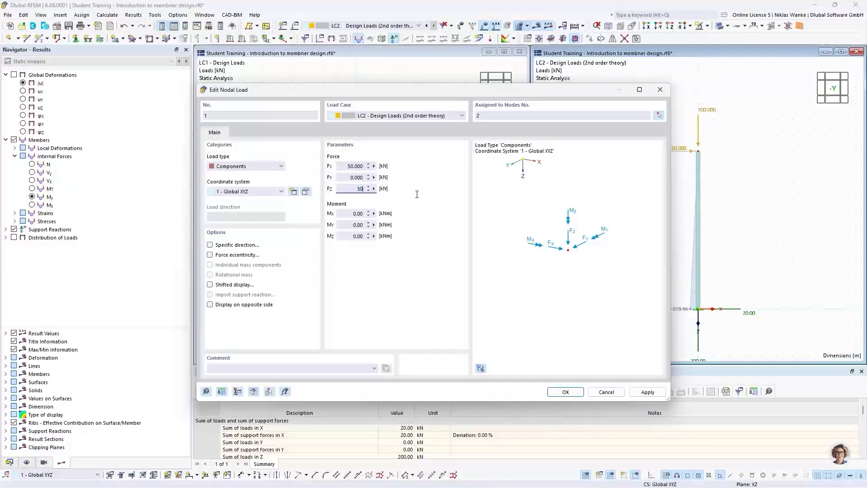
text(0)
click(567, 392)
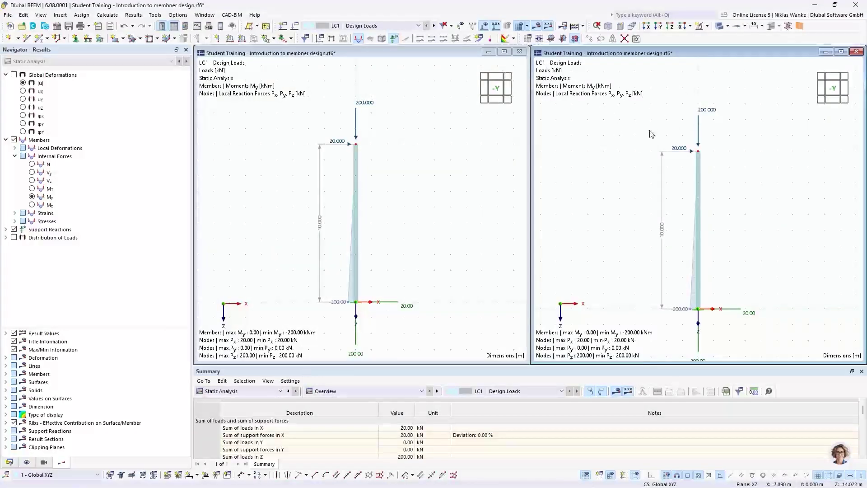
click(376, 27)
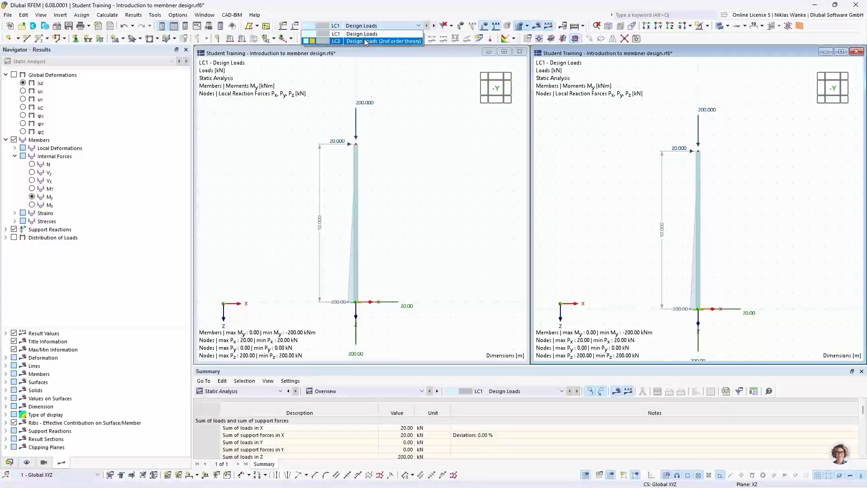
click(383, 41)
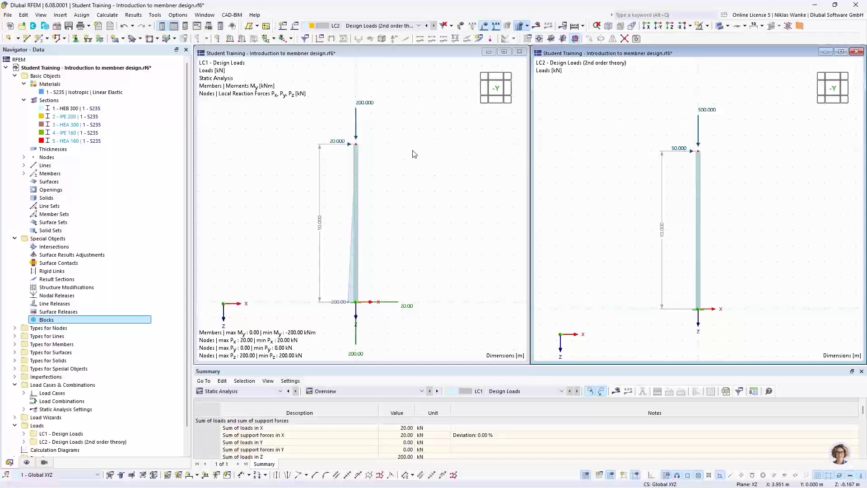
Set the LC1 nodal load at the column top to Fx 50 kN and Fz 500 kN
double_click(357, 121)
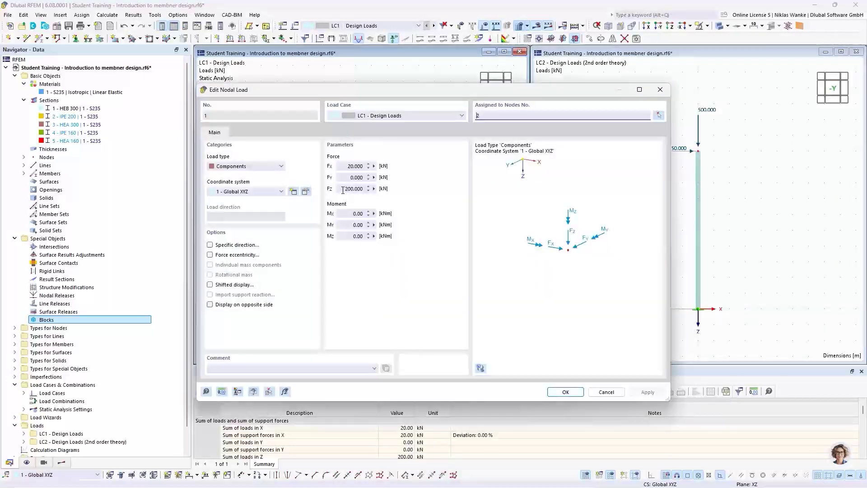
click(354, 166)
text(50)
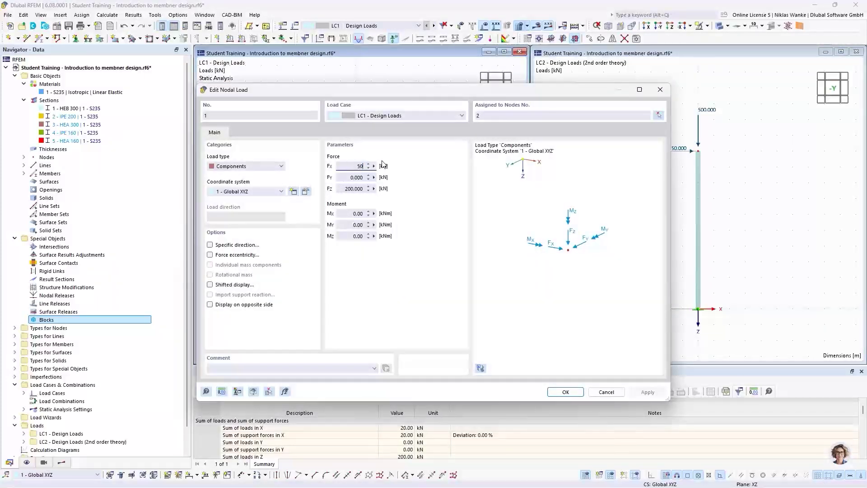
click(366, 188)
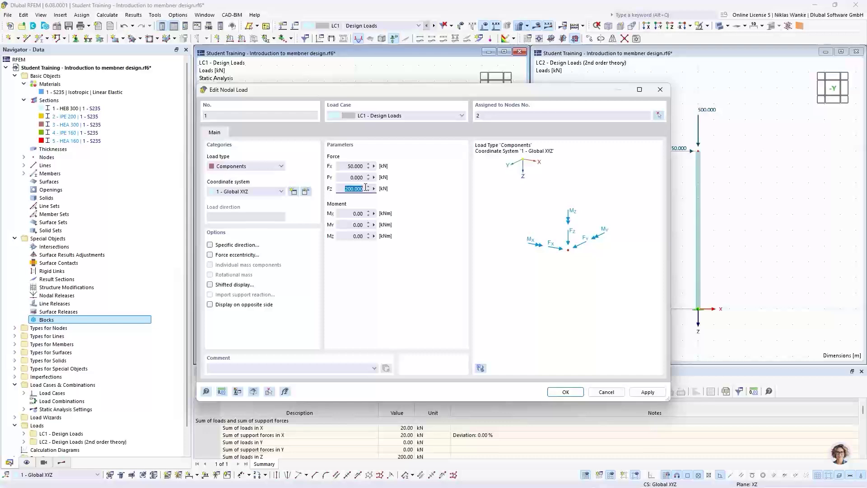
text(500)
click(560, 392)
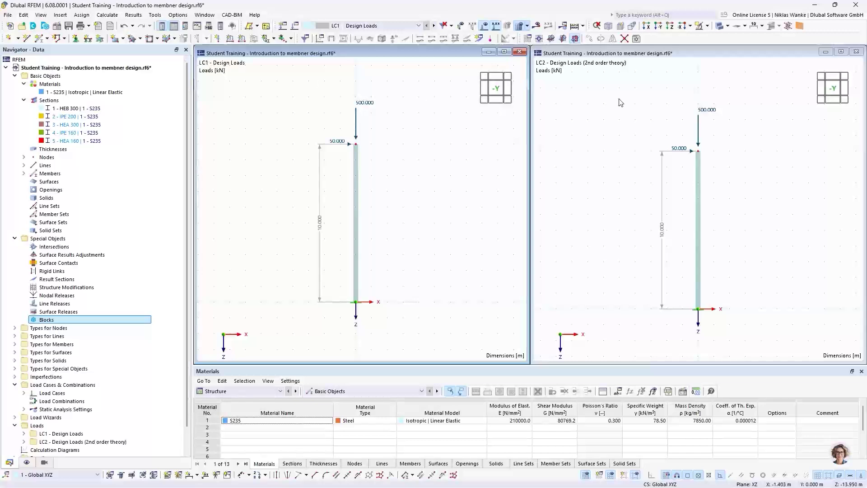
Recalculate all load cases and inspect the calculation error listed for load case 2
click(640, 198)
click(431, 207)
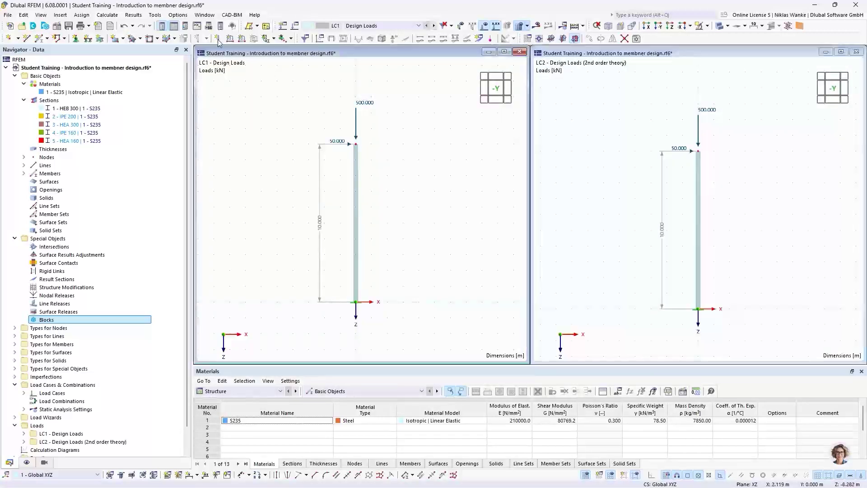
click(107, 15)
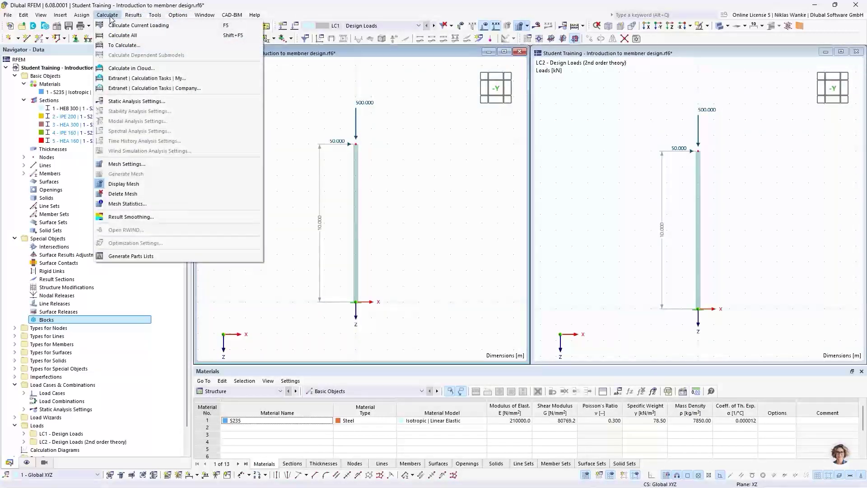
click(123, 36)
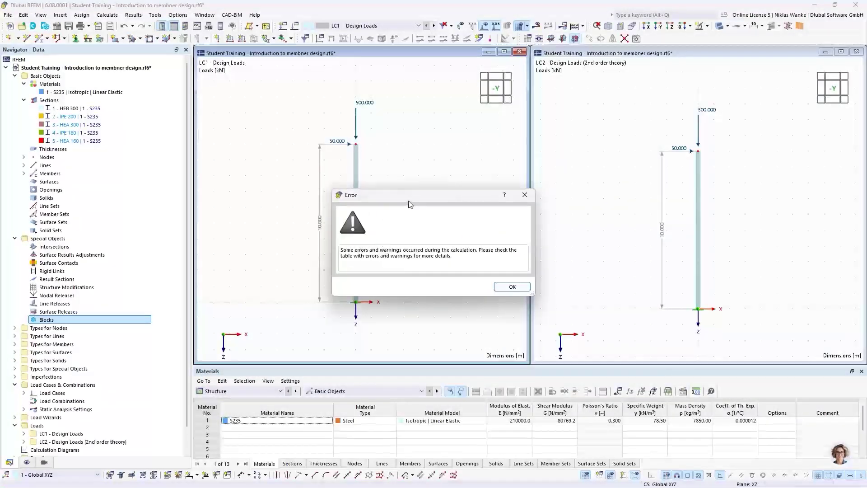
drag(430, 197, 485, 187)
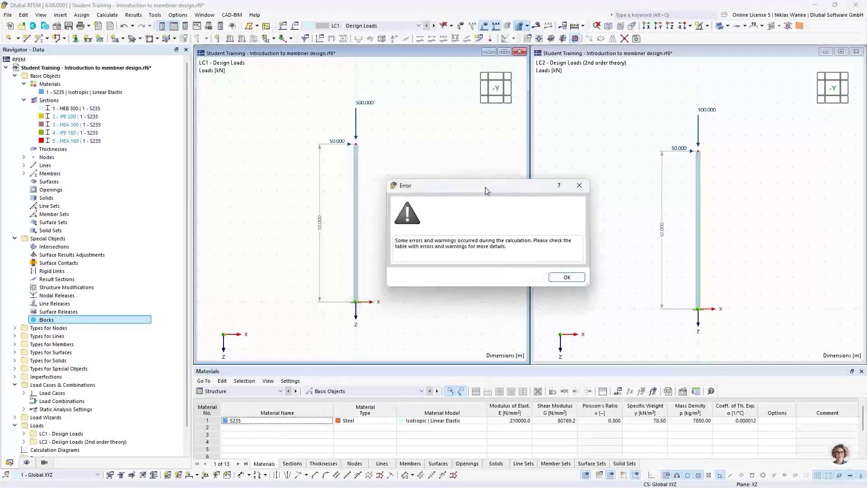
click(567, 277)
click(454, 421)
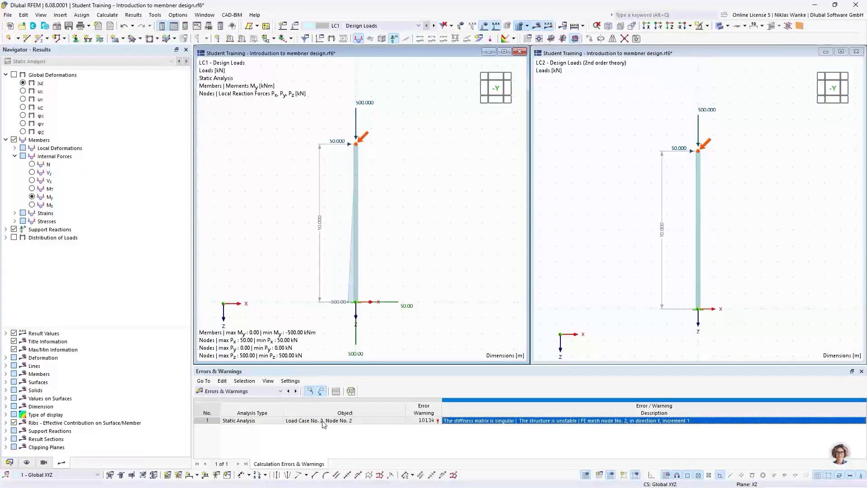
click(601, 122)
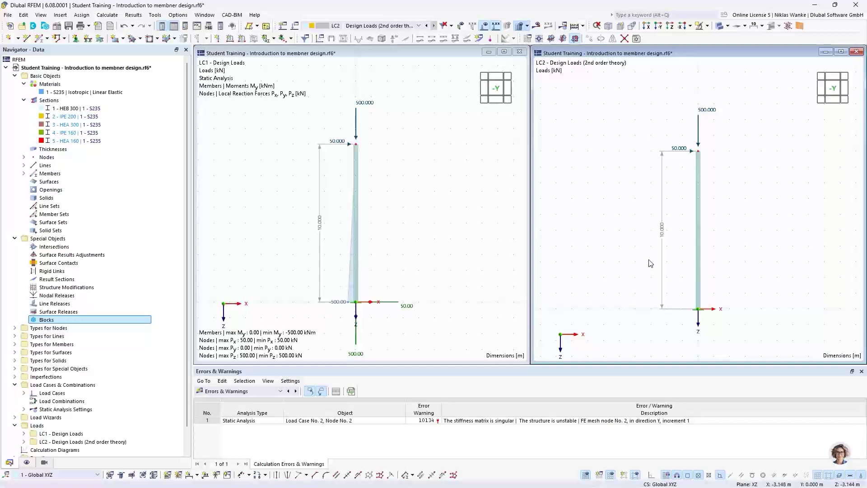
Display the global deformations |u| for LC1 in place of the My moments
click(424, 132)
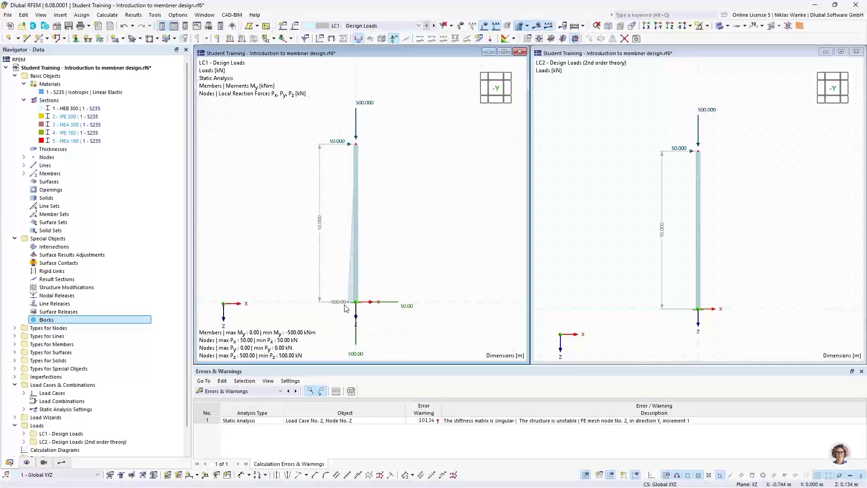
click(62, 461)
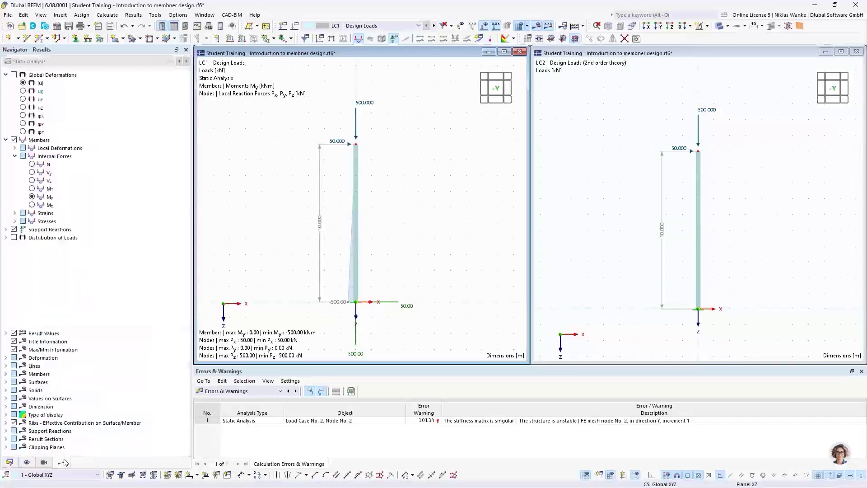
click(23, 83)
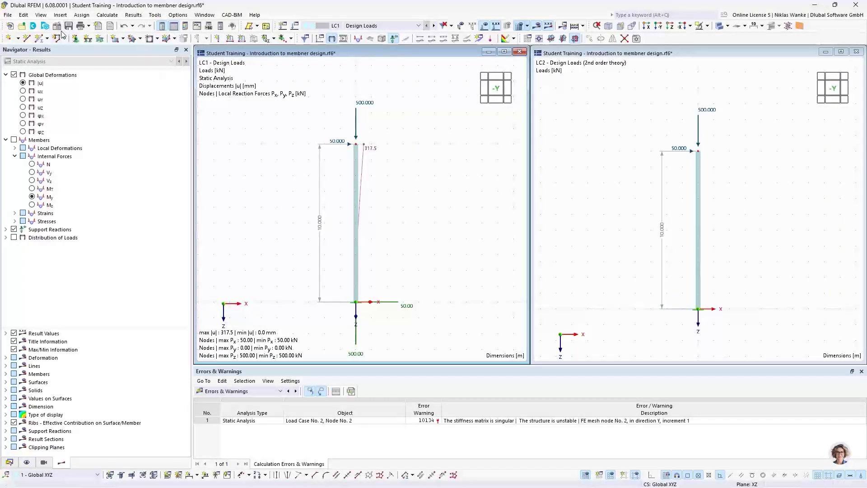
Look through the available add-ons in the model's base data and close it without changes
double_click(359, 113)
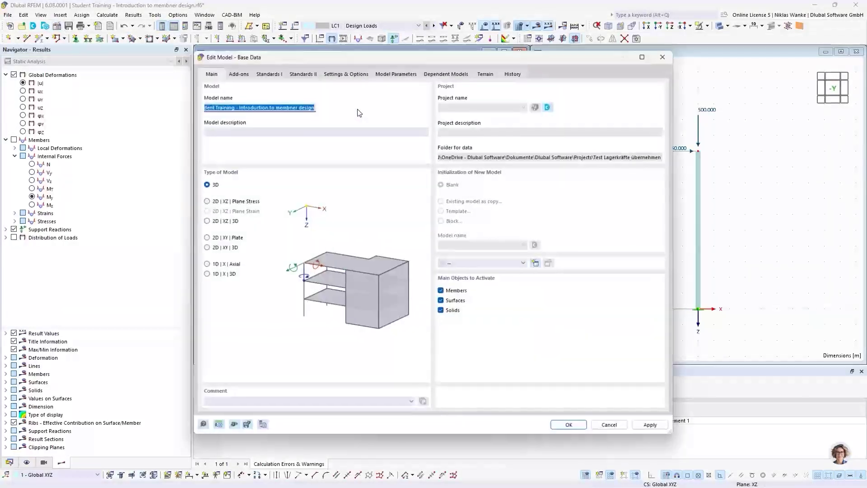
click(239, 74)
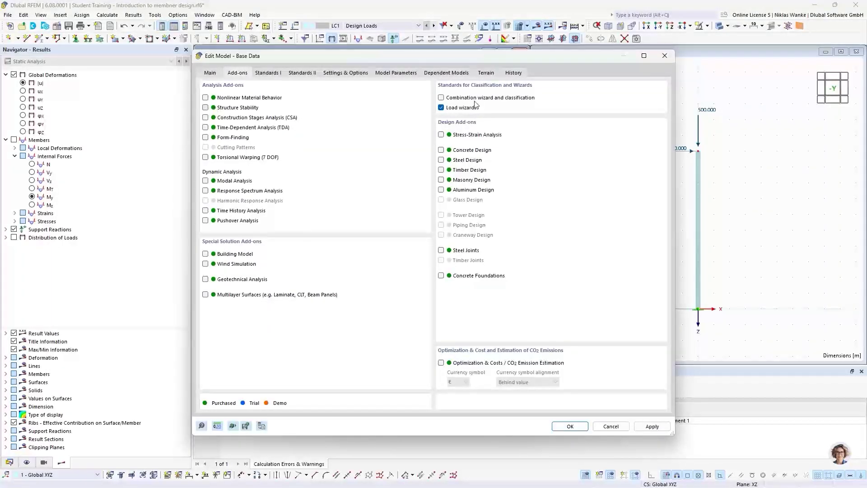
click(664, 56)
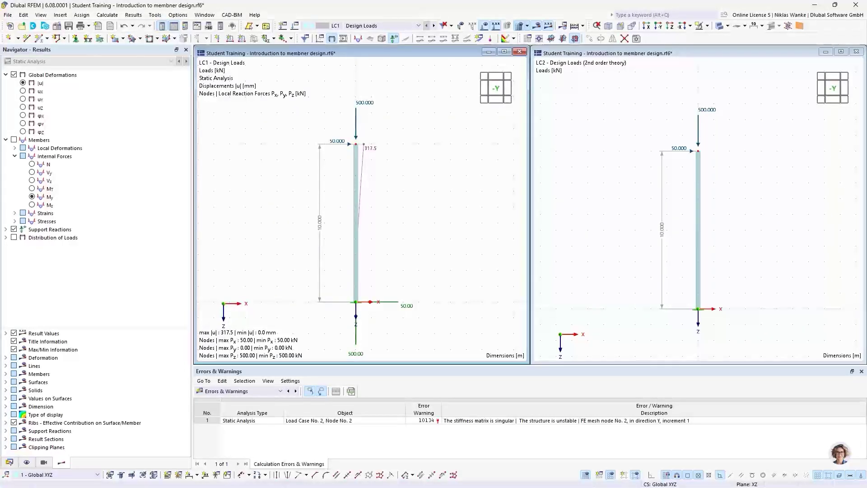
Switch to the PowerPoint presentation and advance to the Euler-Case 1 mode shapes slide
key(alt+Tab)
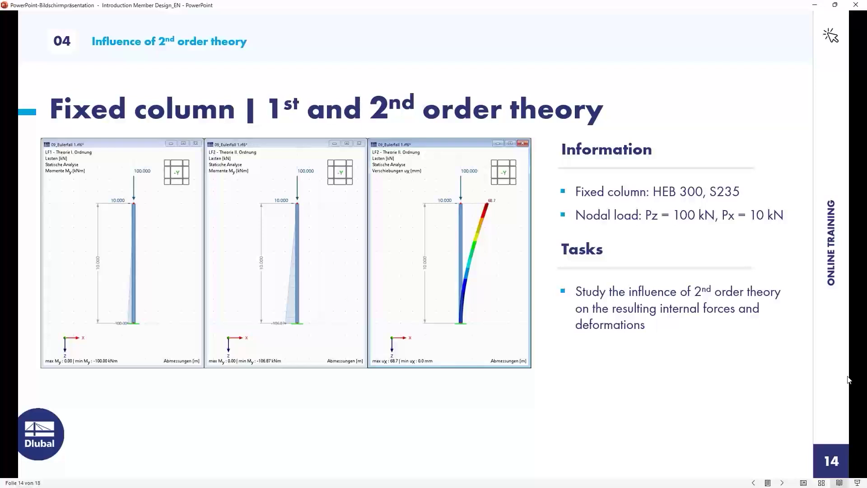
click(689, 374)
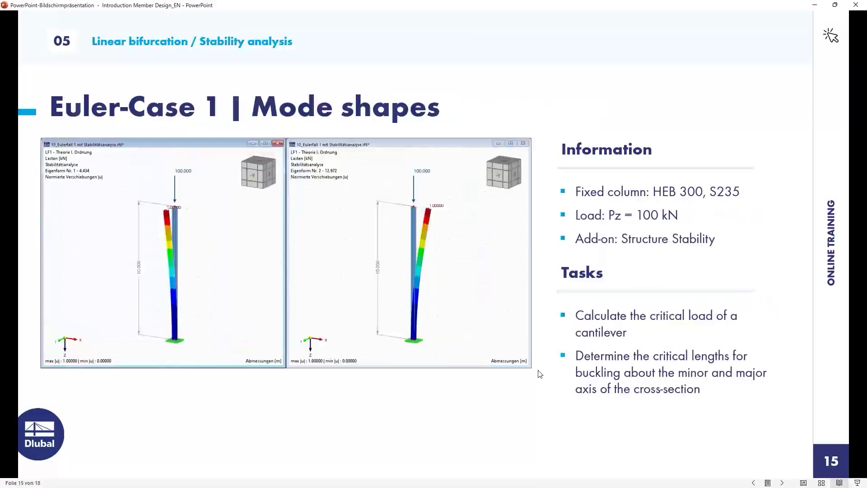
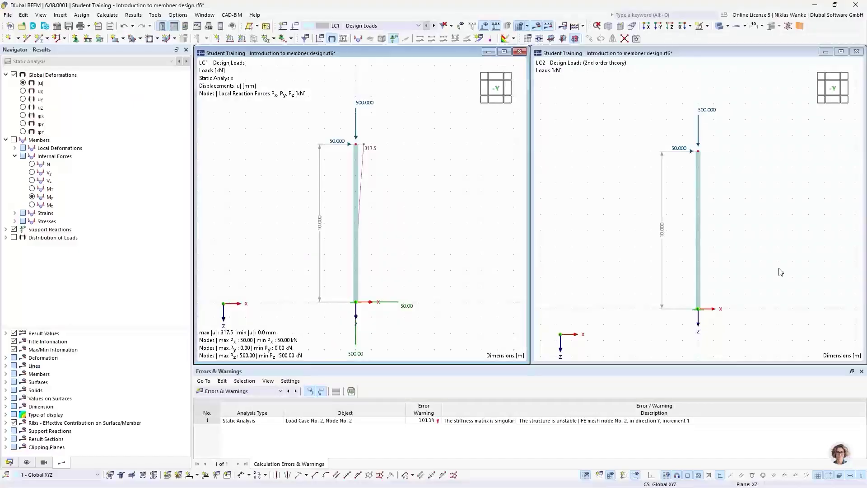
Close the LC2 model window and maximize the remaining LC1 window
click(856, 52)
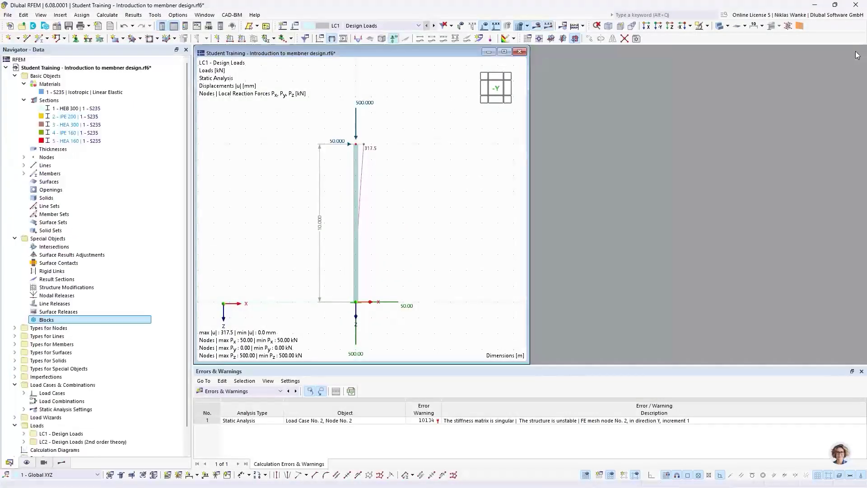
double_click(416, 53)
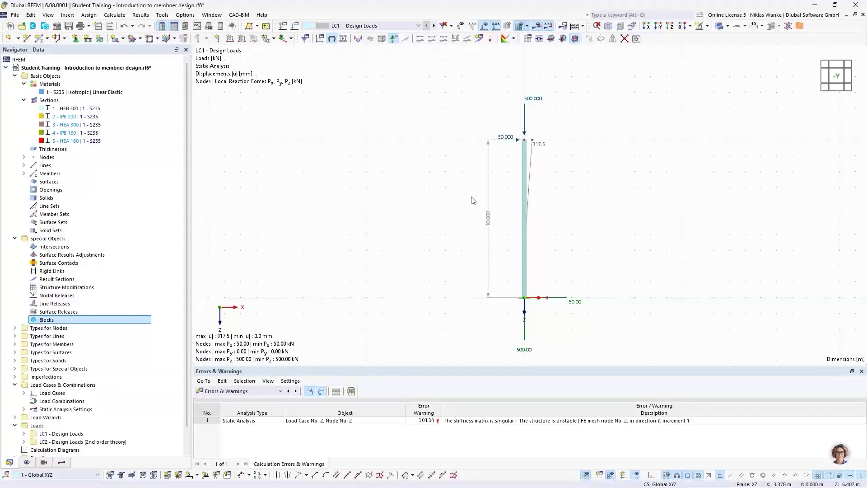
middle_drag(465, 217, 423, 233)
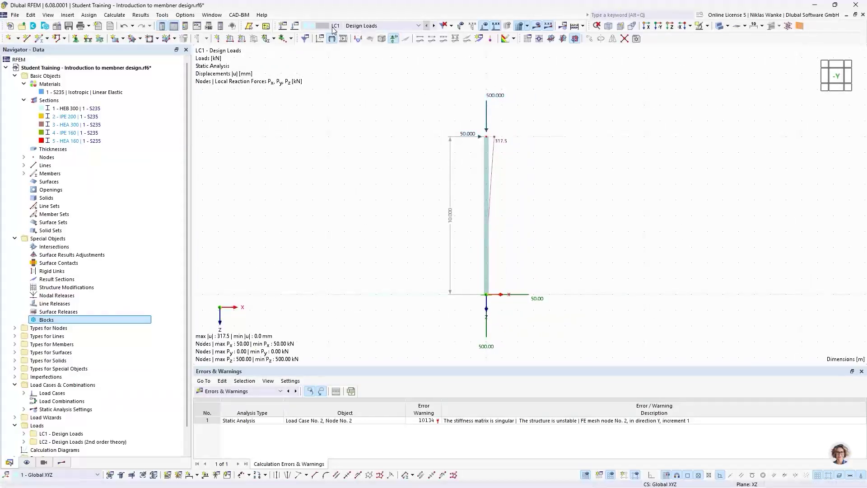
Delete load case LC2 Design Loads (2nd order theory), keeping only LC1
click(294, 25)
click(212, 89)
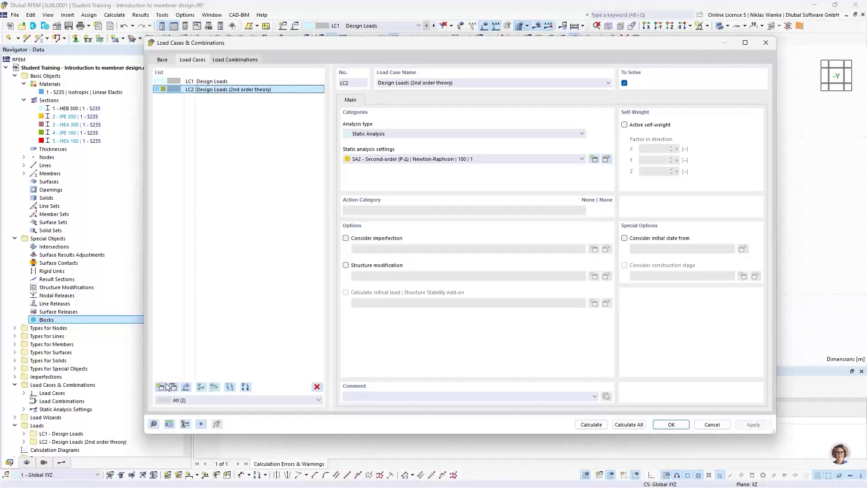
click(317, 387)
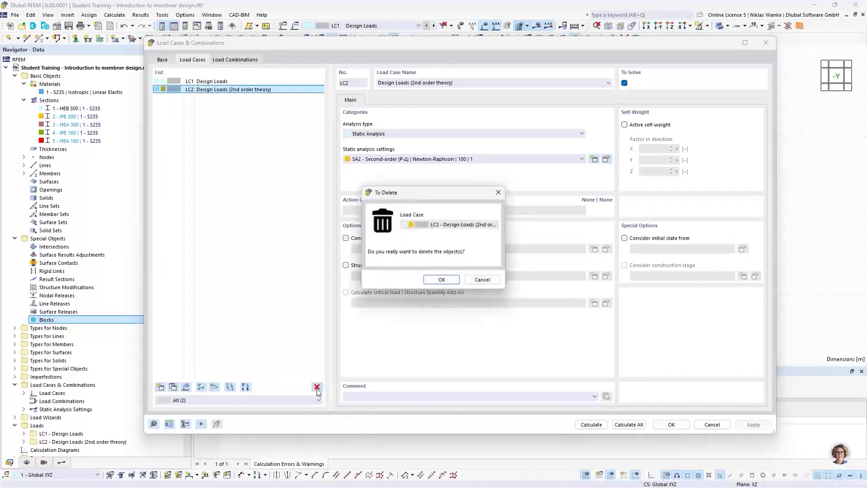
click(442, 280)
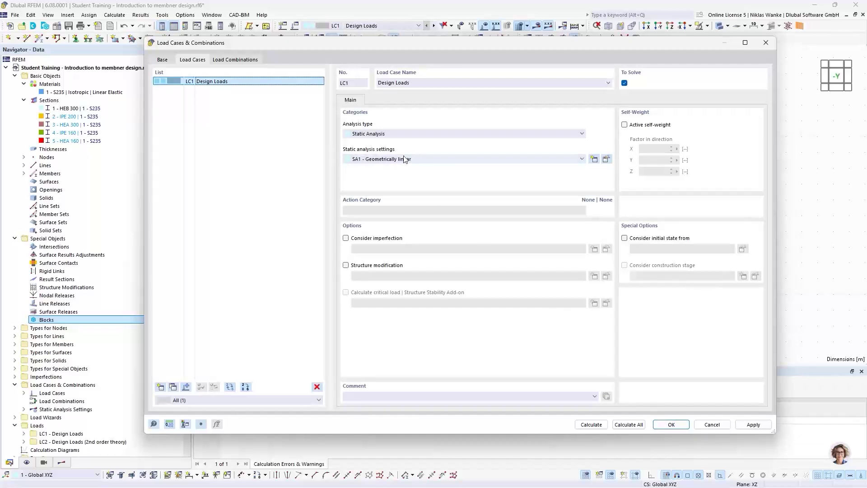
click(671, 424)
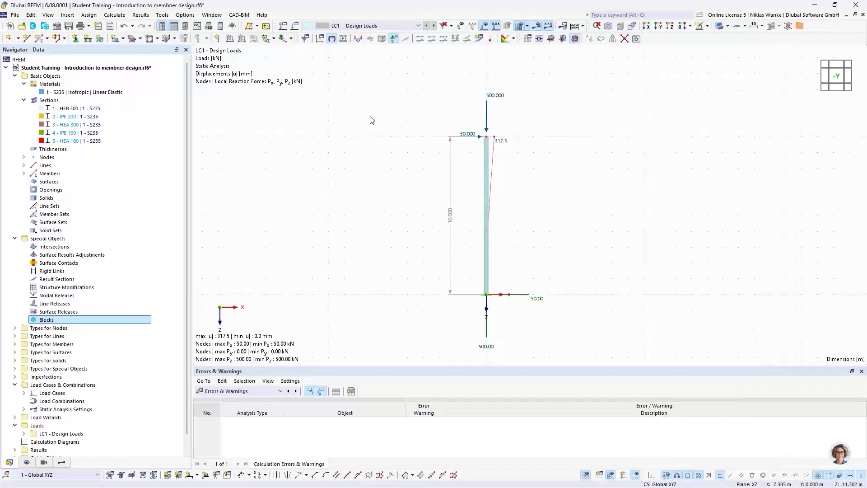
Set the LC1 nodal load at the column top to Fx 0 kN and Fz 100 kN
double_click(484, 99)
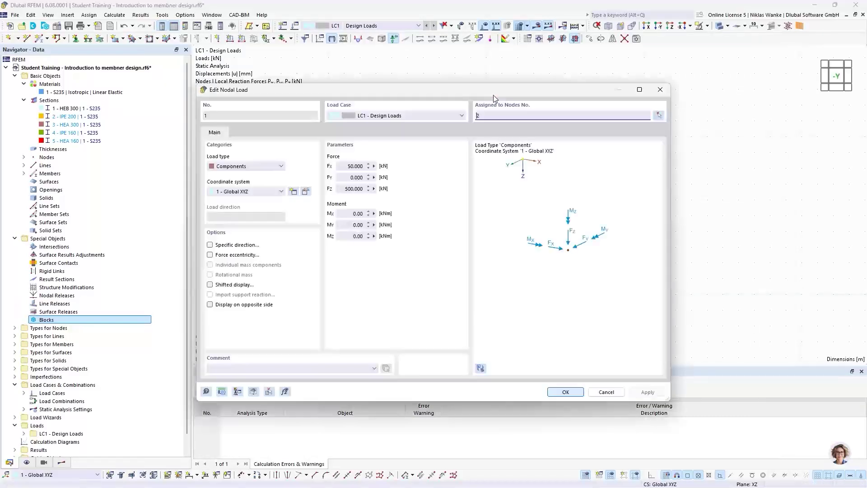
double_click(355, 166)
text(0)
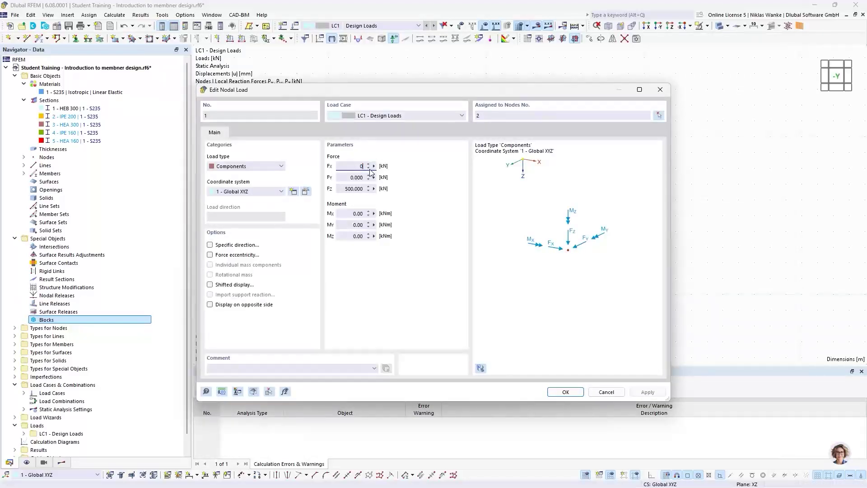
double_click(348, 189)
text(1)
click(566, 392)
middle_drag(544, 202, 539, 215)
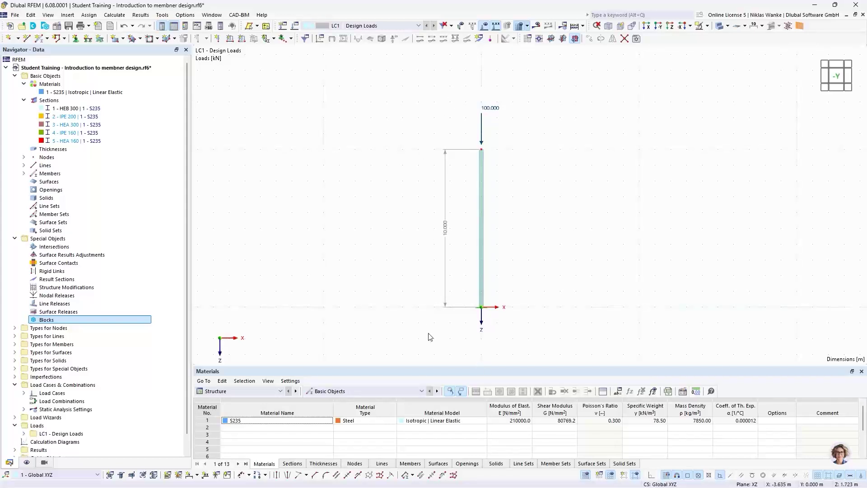
Activate the Structure Stability add-on in the model's base data
click(58, 27)
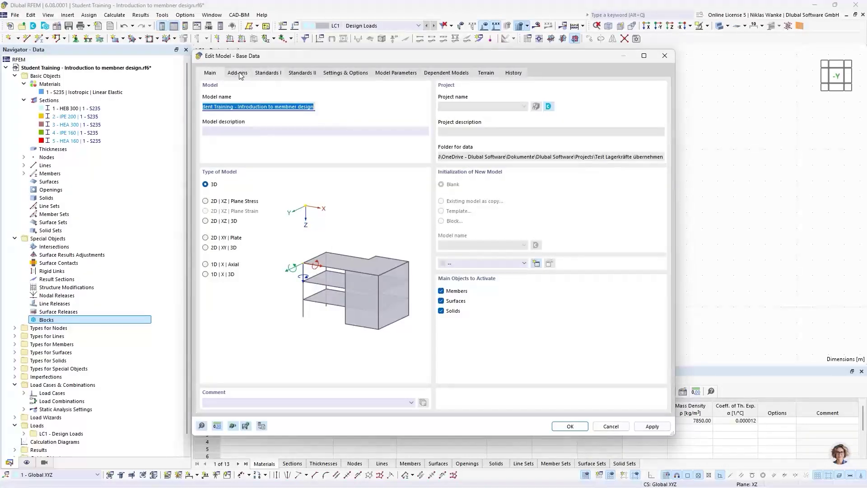
click(239, 73)
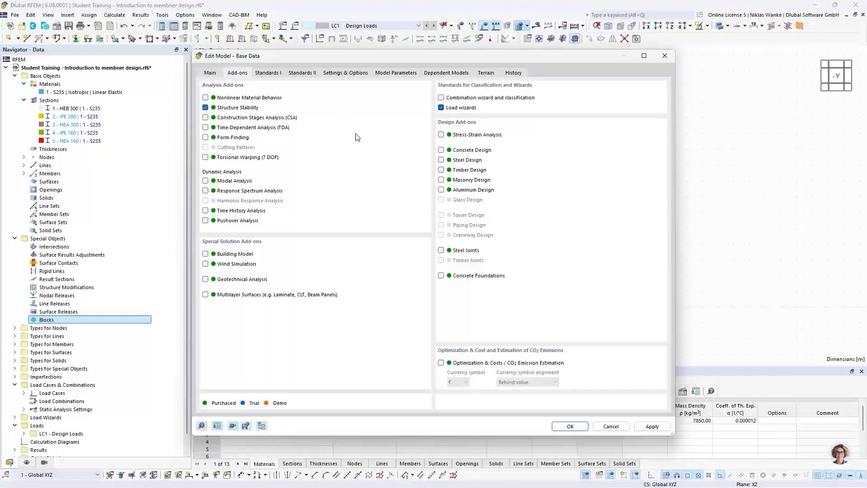
click(569, 426)
Enable the critical load calculation for LC1 with stability settings ST1, the linear Lanczos eigenvalue method
click(296, 30)
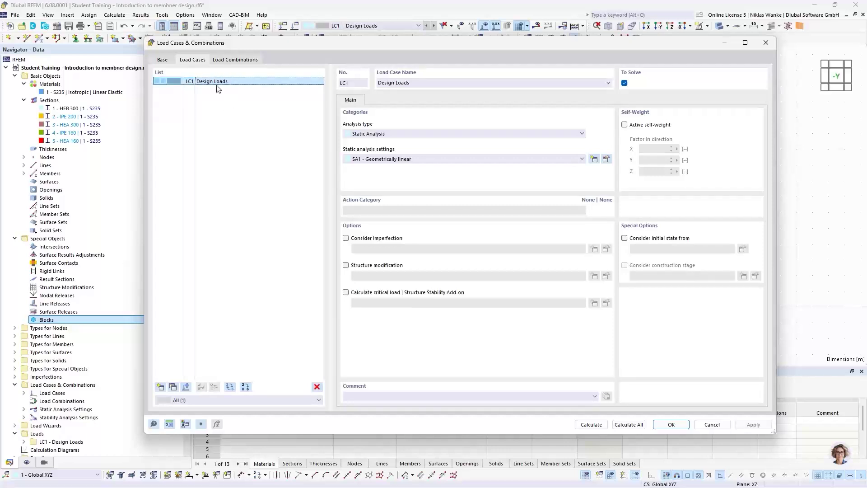
click(345, 292)
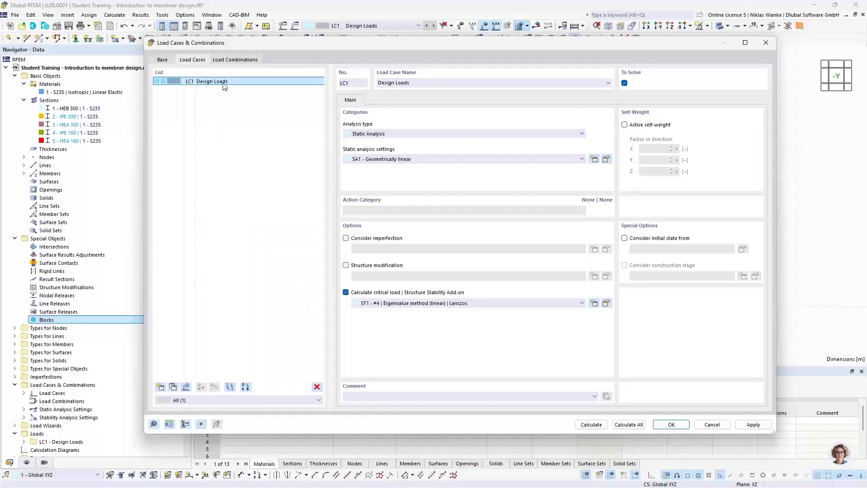
click(417, 306)
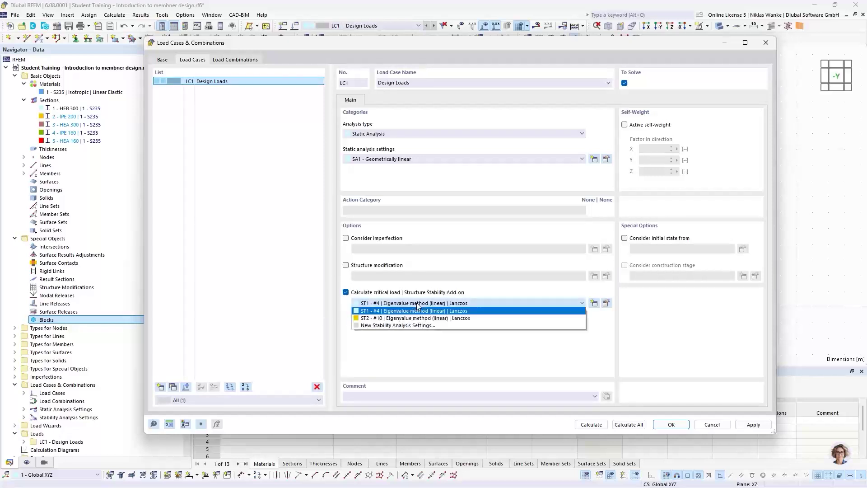
click(418, 304)
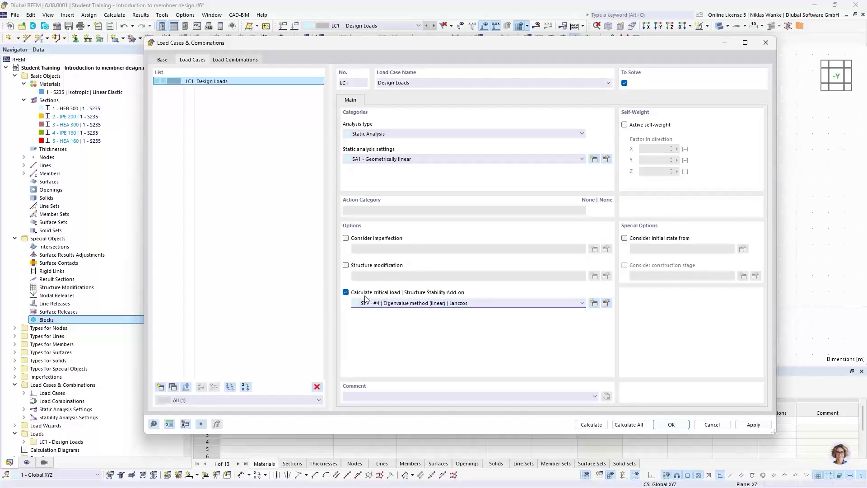
Review the available analysis types for stability settings ST1, keeping the linear eigenvalue method with 4 lowest eigenvalues
click(606, 303)
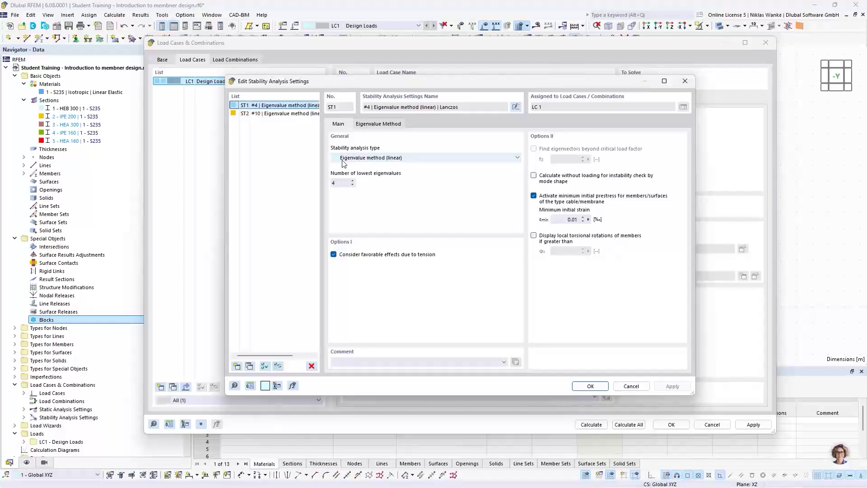
click(442, 159)
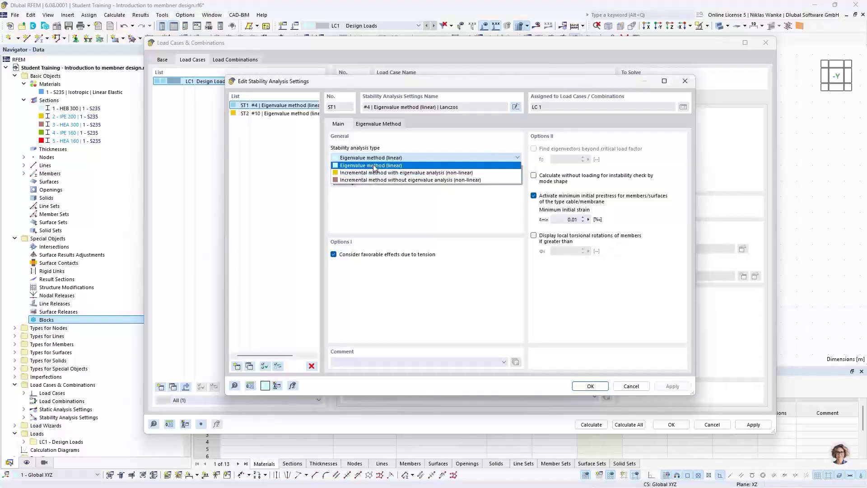
click(414, 157)
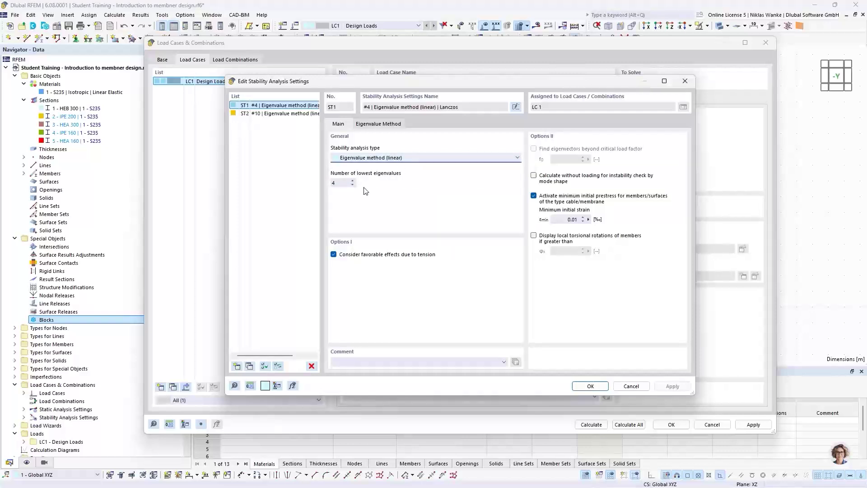
double_click(344, 184)
click(353, 181)
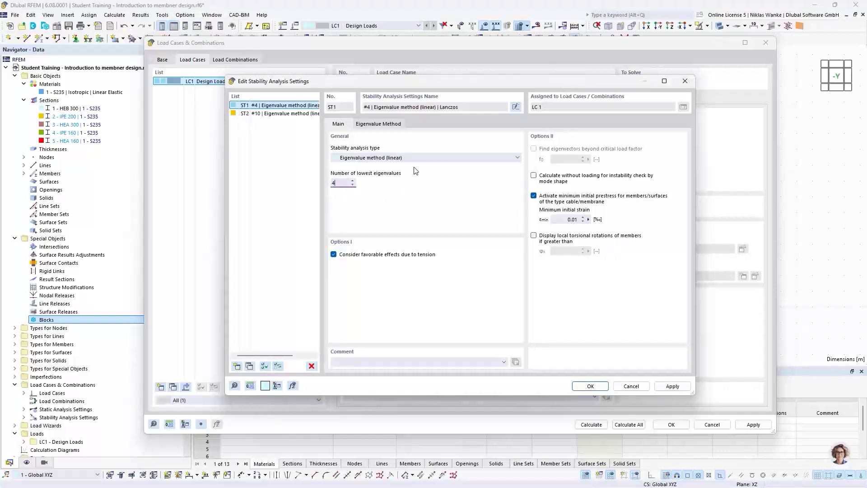
Check the eigenvalue solver options, keep Lanczos with the standard matrix type, and accept the stability and load case settings
click(386, 125)
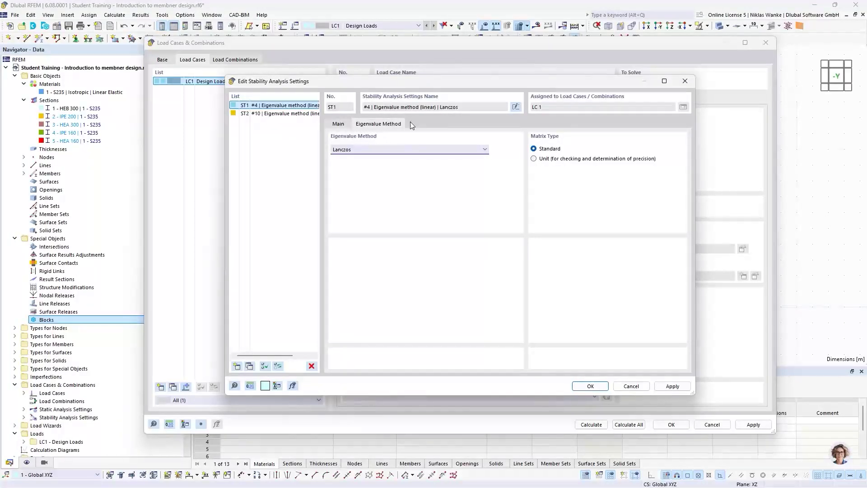
click(371, 151)
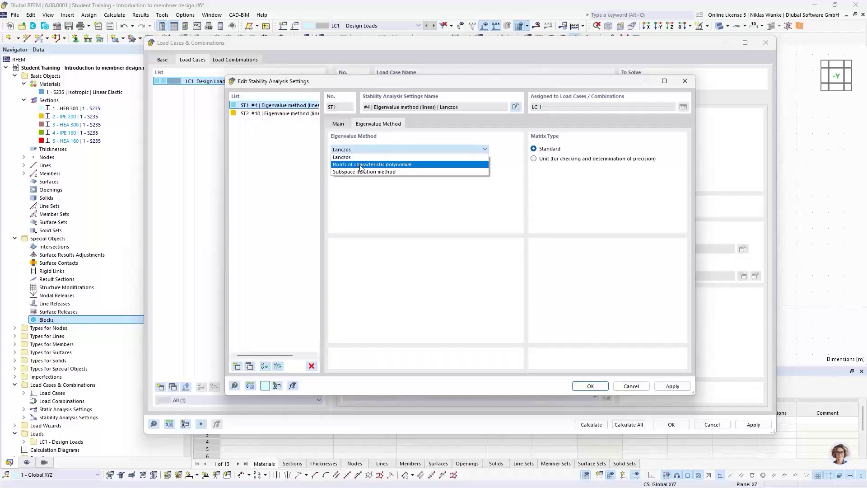
click(371, 150)
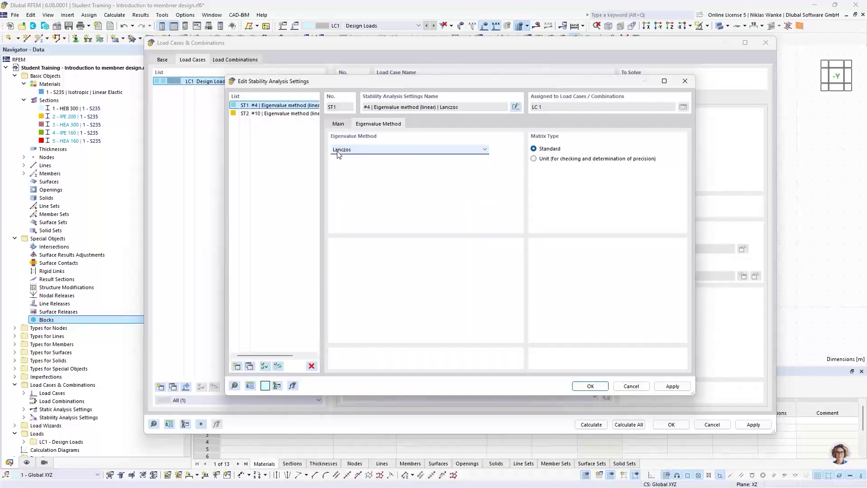
click(338, 125)
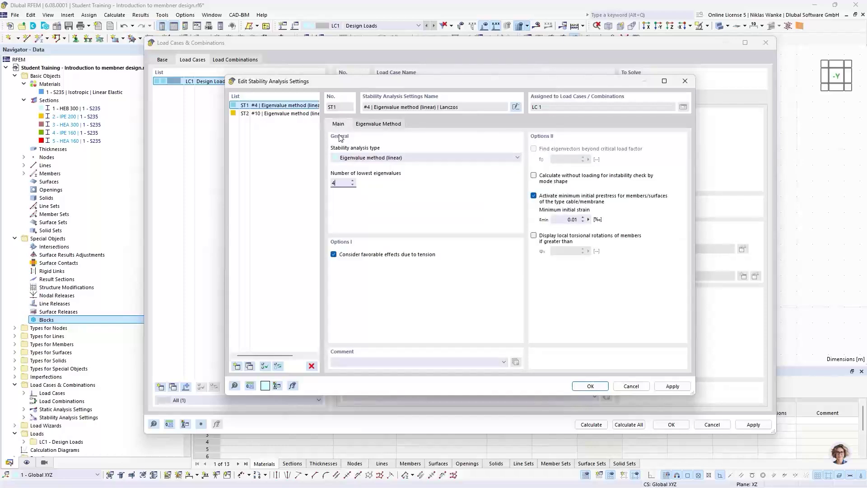
click(591, 386)
click(671, 425)
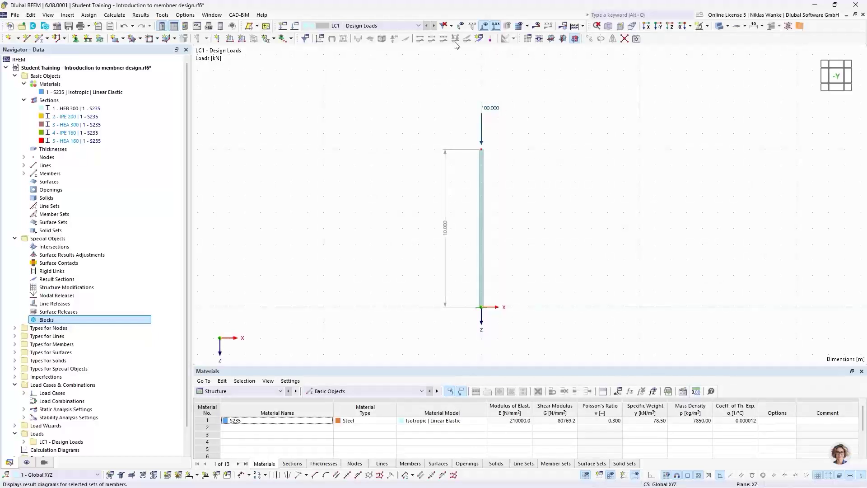
Calculate and show the LC1 results, switching from static to stability analysis to list the critical load factors
click(537, 28)
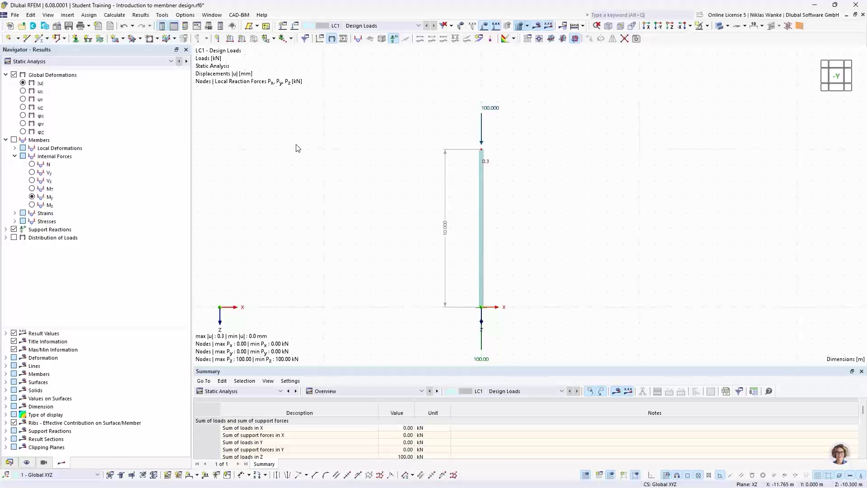
click(144, 62)
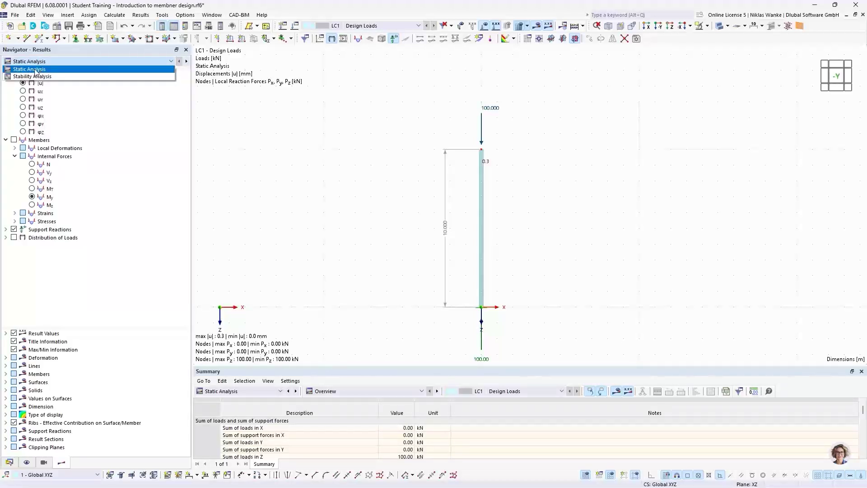
click(131, 62)
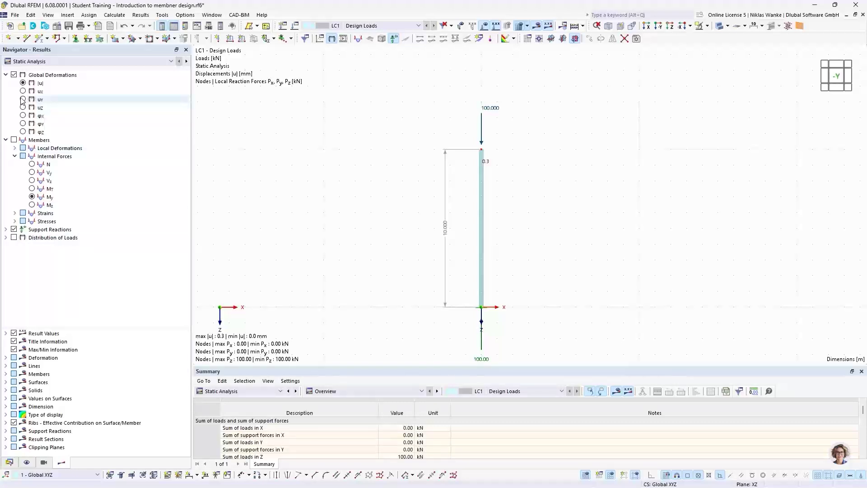
click(67, 62)
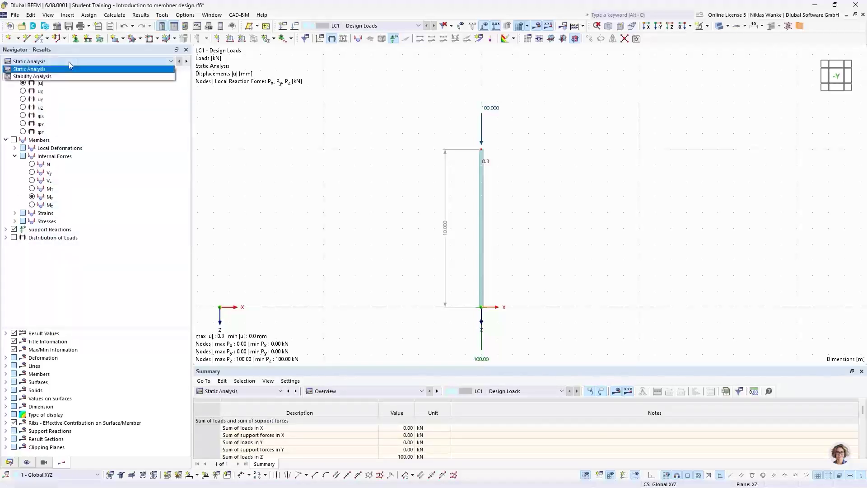
click(43, 77)
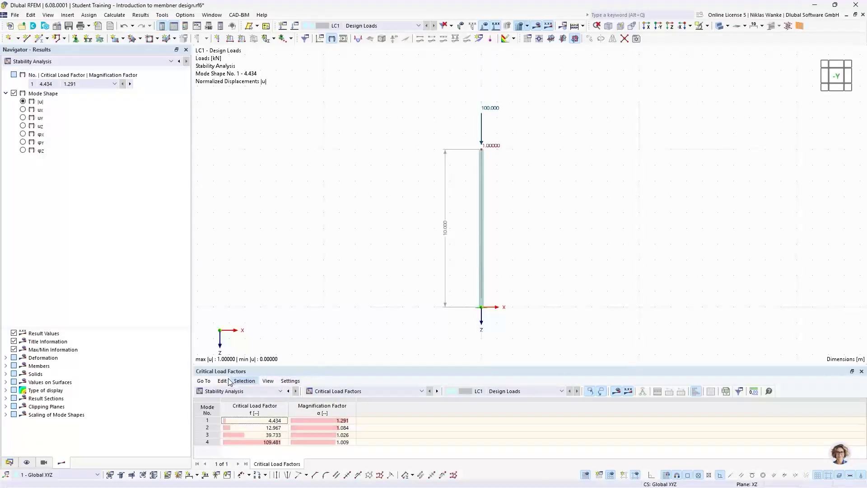
click(209, 443)
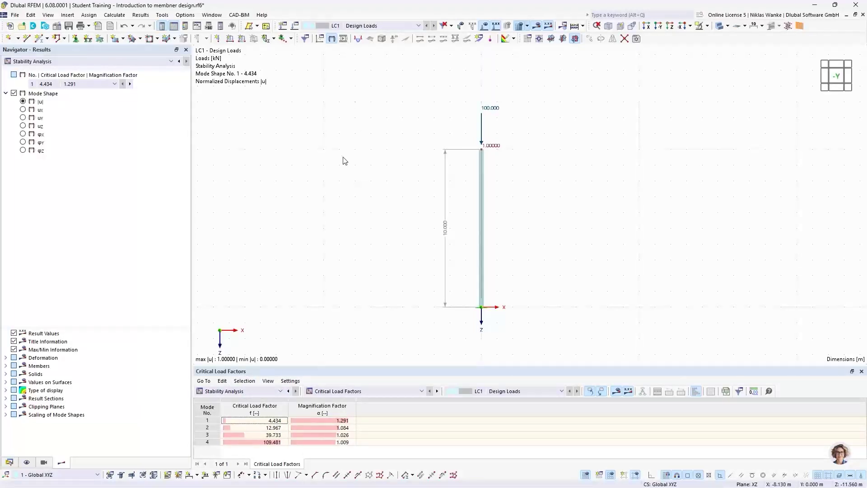
Keep mode shape 1 selected and set the member deformation display to Section Colored
click(85, 85)
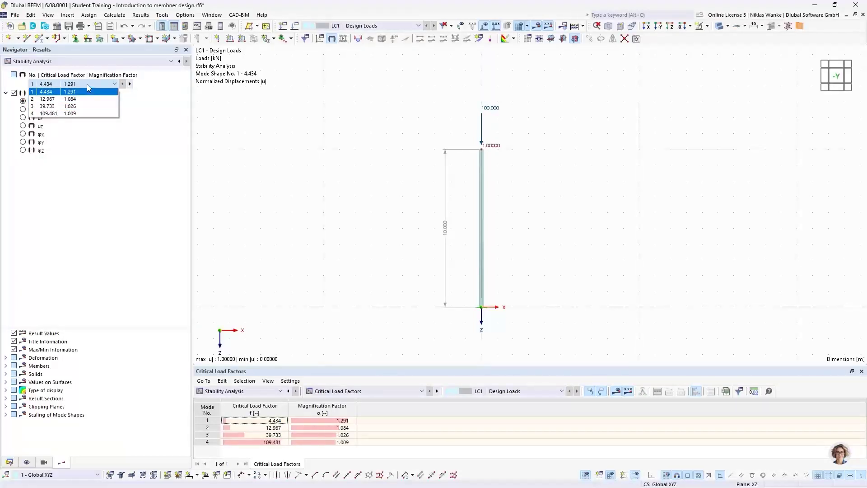
click(87, 85)
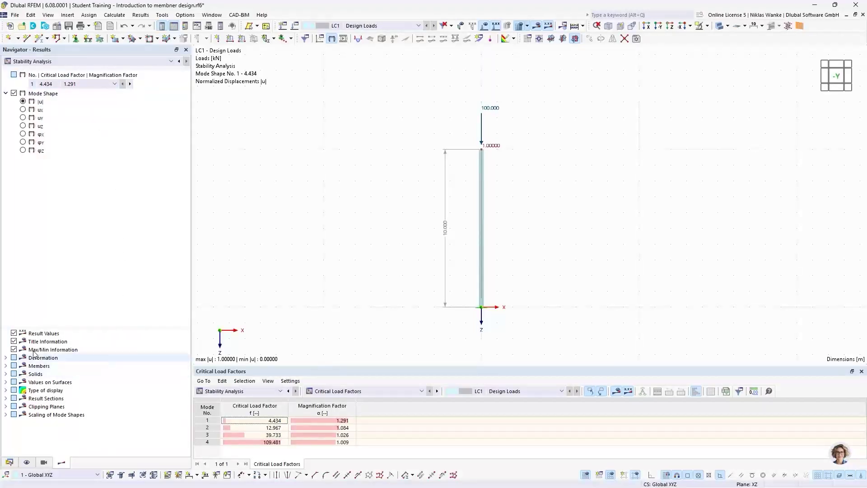
click(6, 357)
click(15, 365)
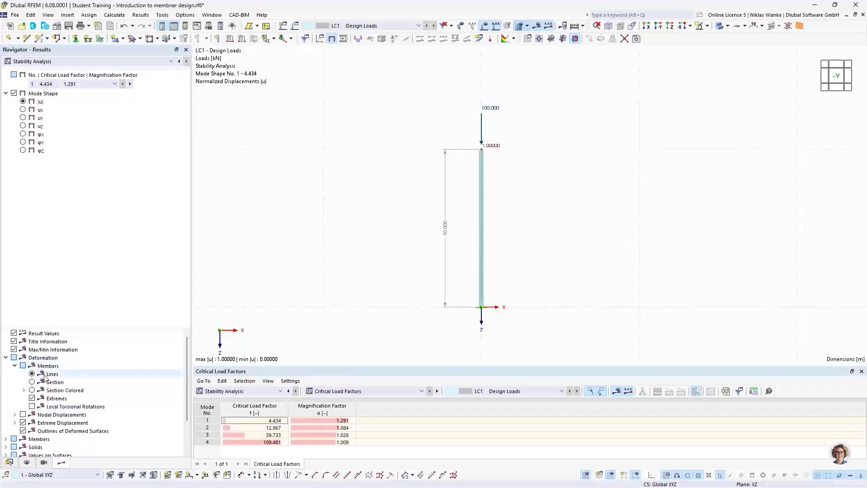
click(32, 390)
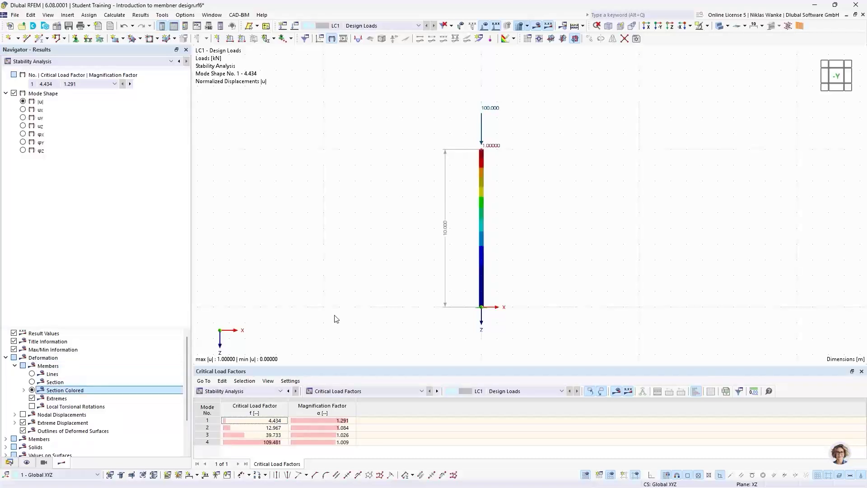
scroll(518, 272, up, 1)
scroll(518, 271, up, 1)
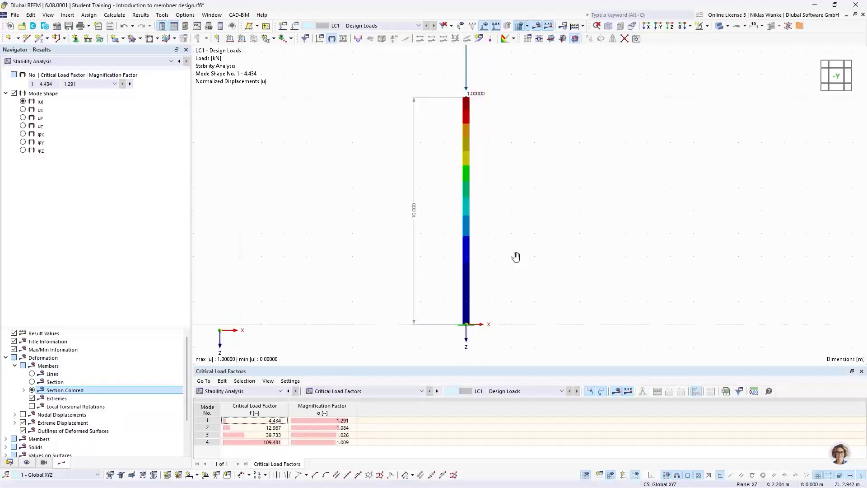
middle_drag(515, 258, 482, 268)
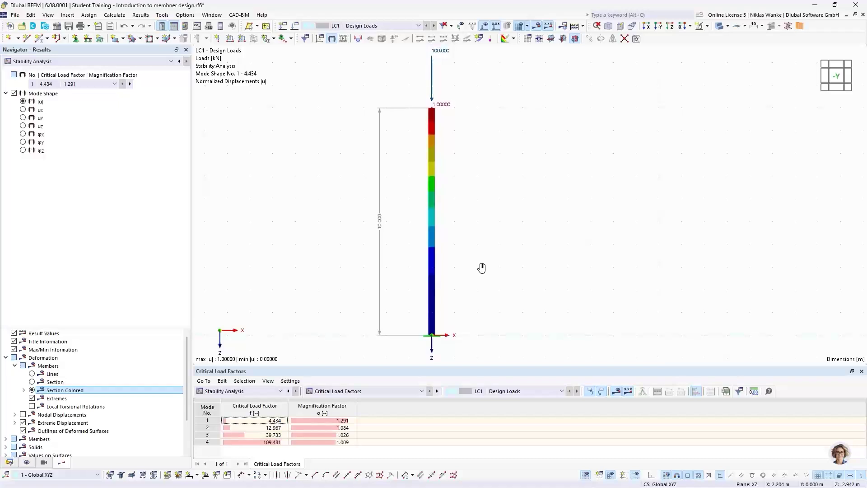
Examine mode shape 1 in 3D, comparing the buckling direction with the orientation of the I-section at the column top
click(75, 84)
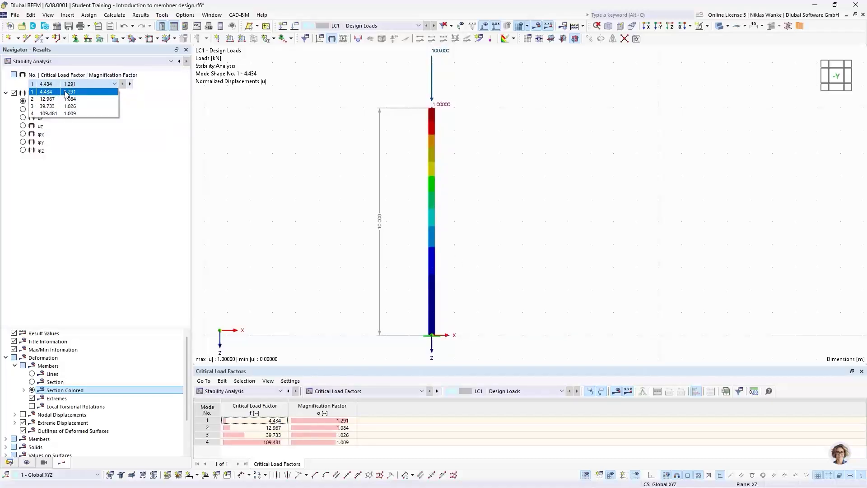
click(62, 92)
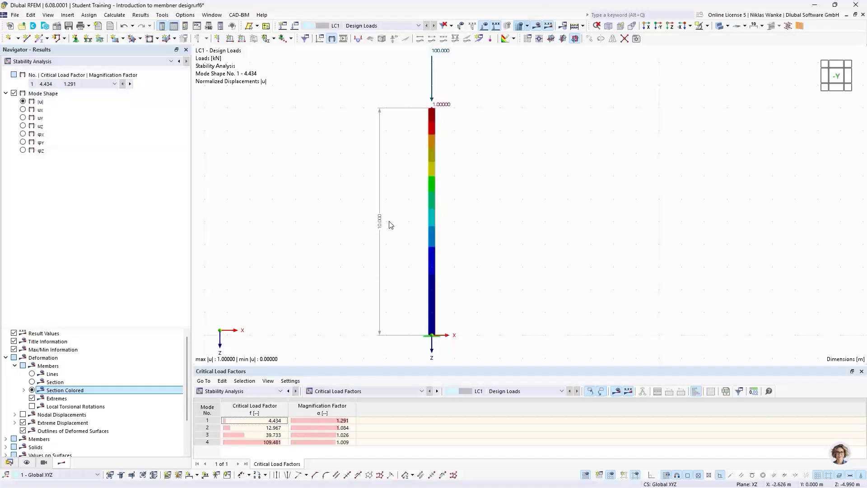
scroll(355, 217, down, 1)
ctrl+middle_drag(355, 217, 510, 218)
scroll(509, 219, up, 4)
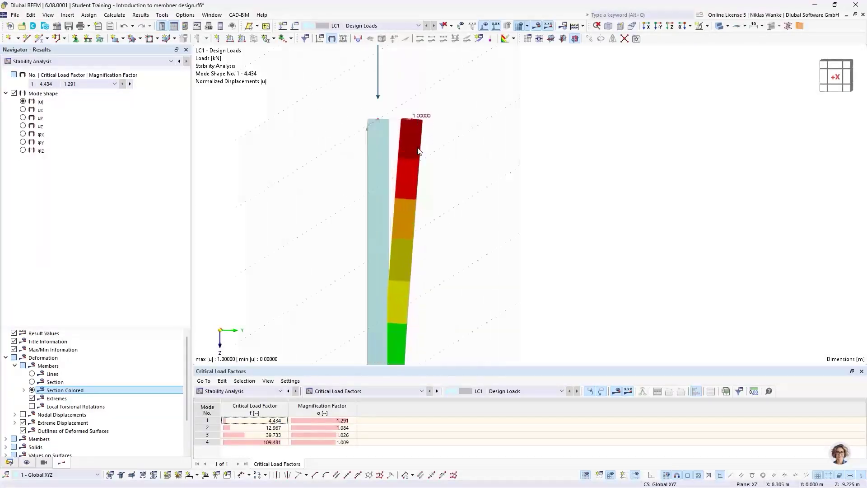
ctrl+middle_drag(458, 159, 431, 181)
scroll(432, 162, up, 2)
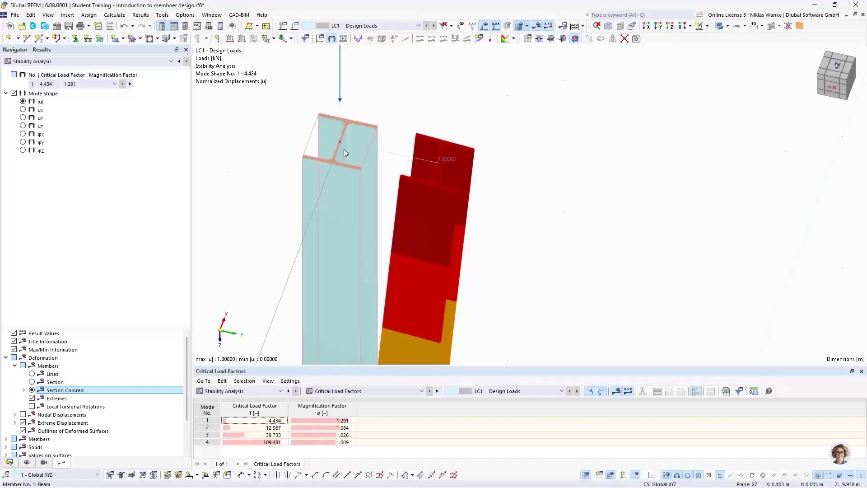
scroll(371, 205, down, 2)
middle_drag(371, 205, 382, 145)
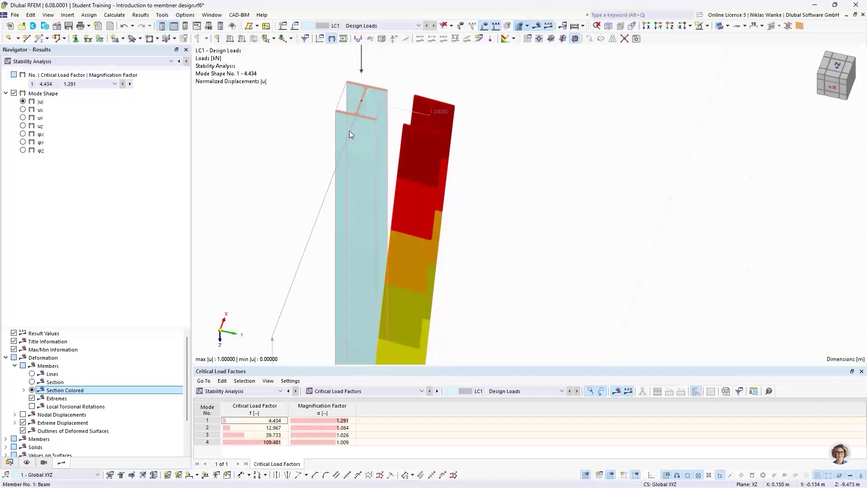
scroll(354, 142, down, 3)
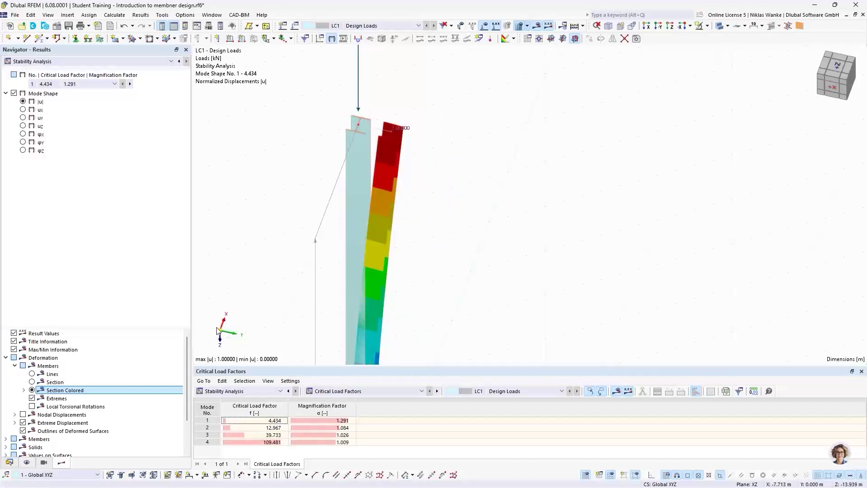
scroll(370, 127, up, 4)
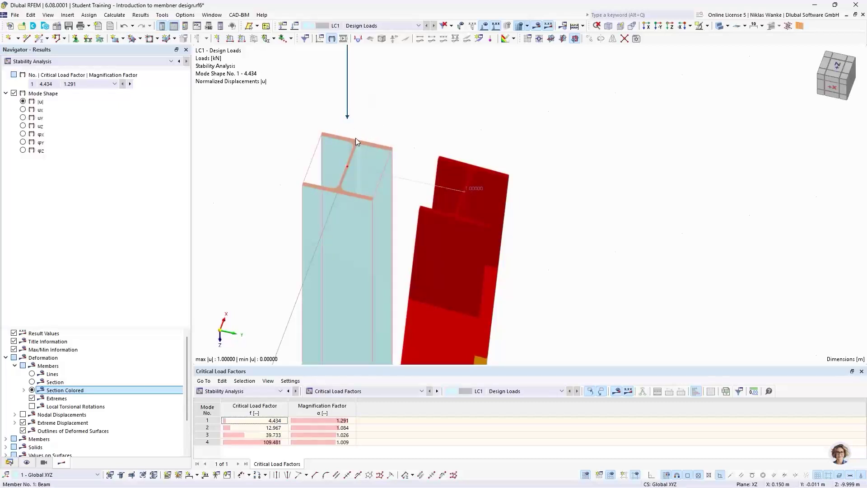
scroll(441, 148, down, 2)
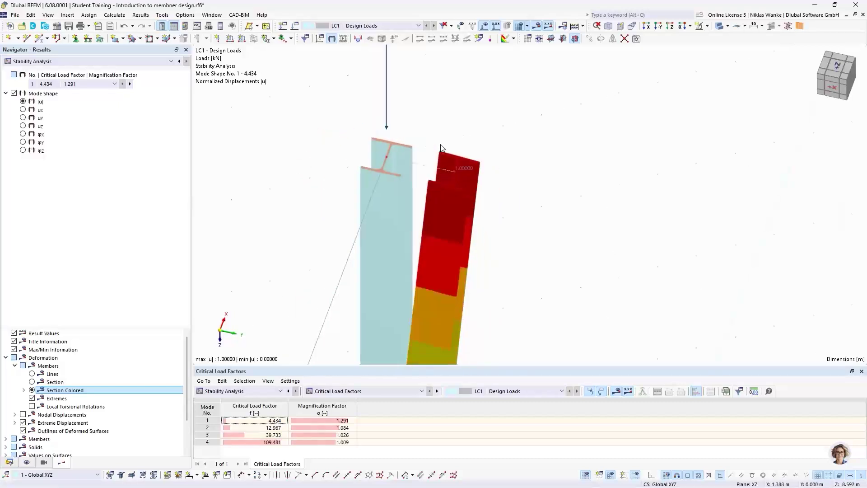
scroll(444, 151, down, 3)
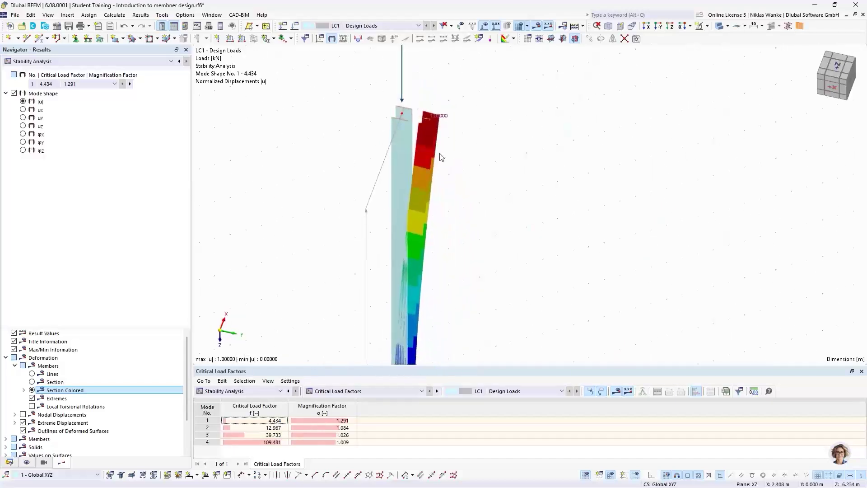
scroll(442, 162, down, 3)
Display mode shape 2 and inspect its buckling direction relative to the section at the column top
ctrl+middle_drag(441, 226, 452, 189)
click(130, 84)
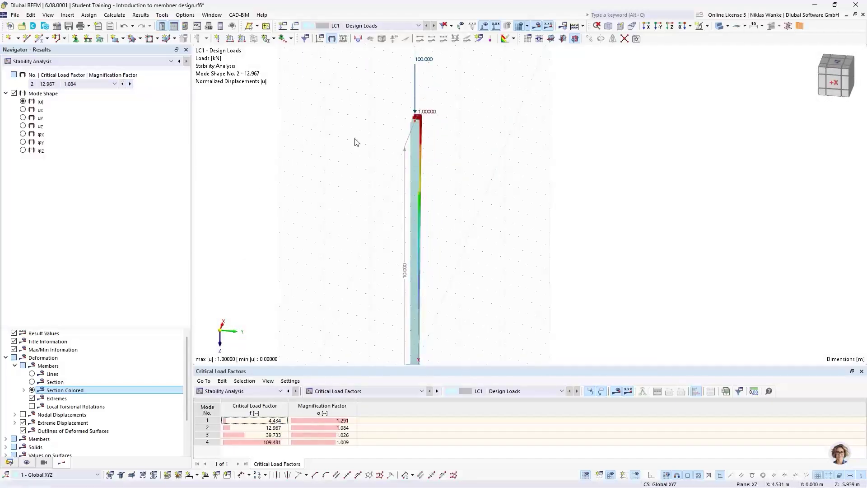
ctrl+middle_drag(511, 176, 429, 176)
scroll(433, 124, up, 1)
scroll(431, 126, up, 3)
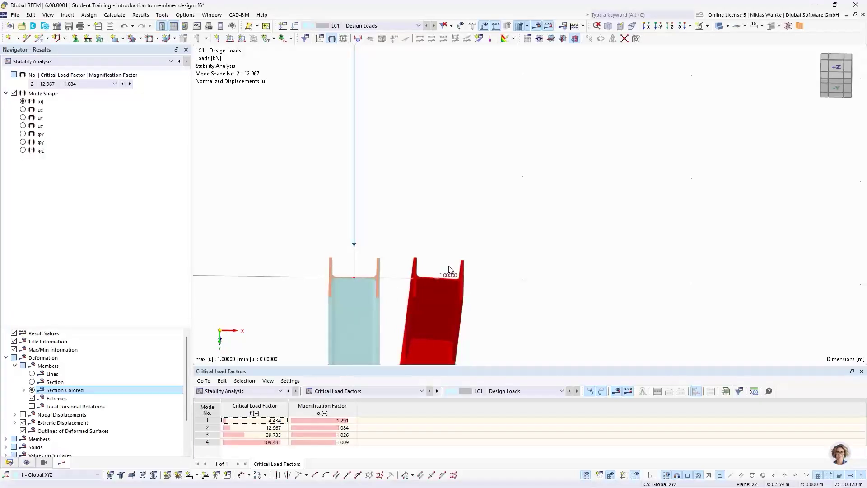
Display mode shape 3 and inspect the deformed shape over the full column height
click(129, 84)
scroll(604, 190, down, 3)
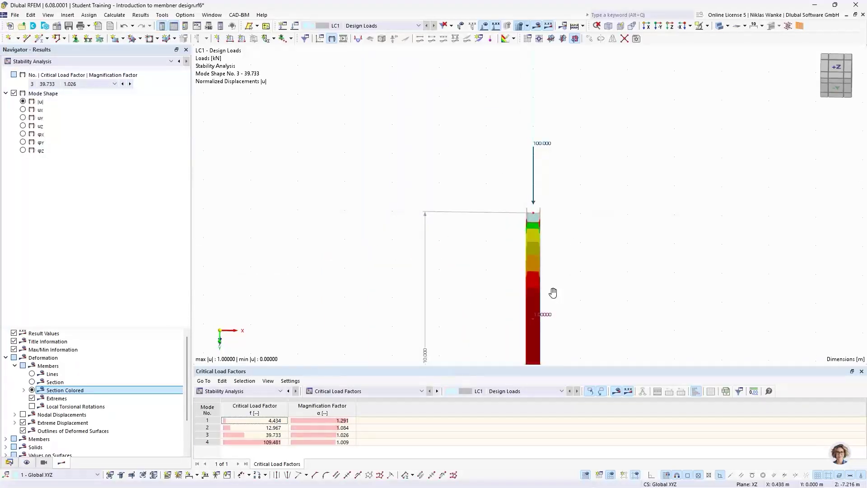
middle_drag(553, 293, 580, 125)
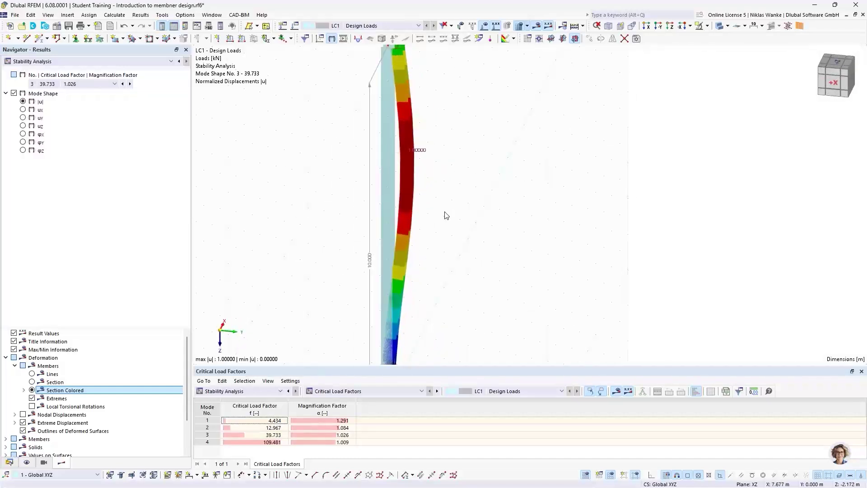
scroll(445, 212, down, 2)
middle_drag(445, 213, 458, 204)
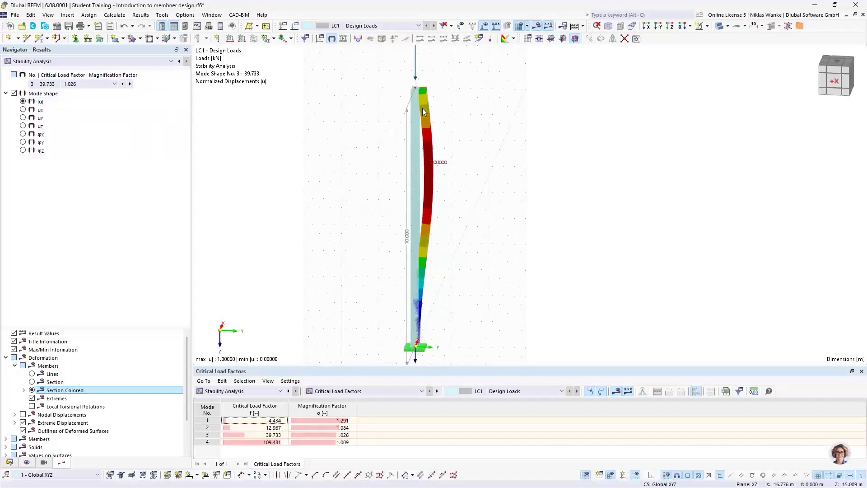
Return to mode shape 1 and enlarge the critical load factors table below the model
middle_drag(437, 225, 418, 227)
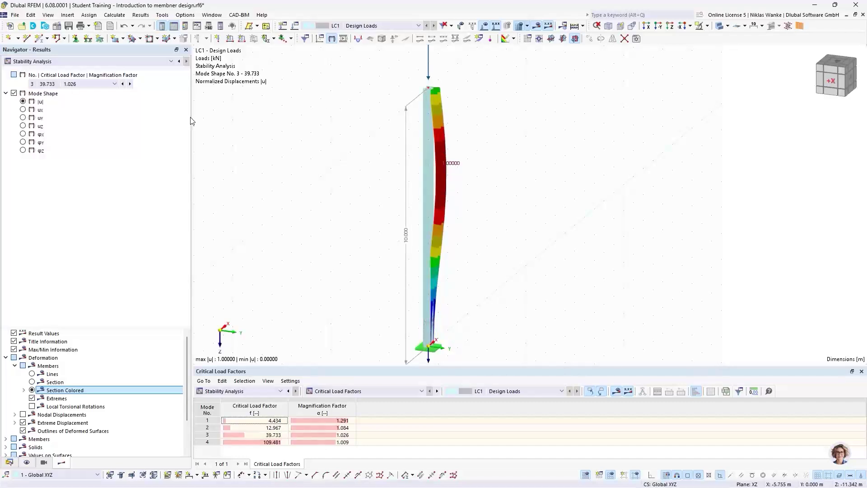
click(64, 84)
click(58, 91)
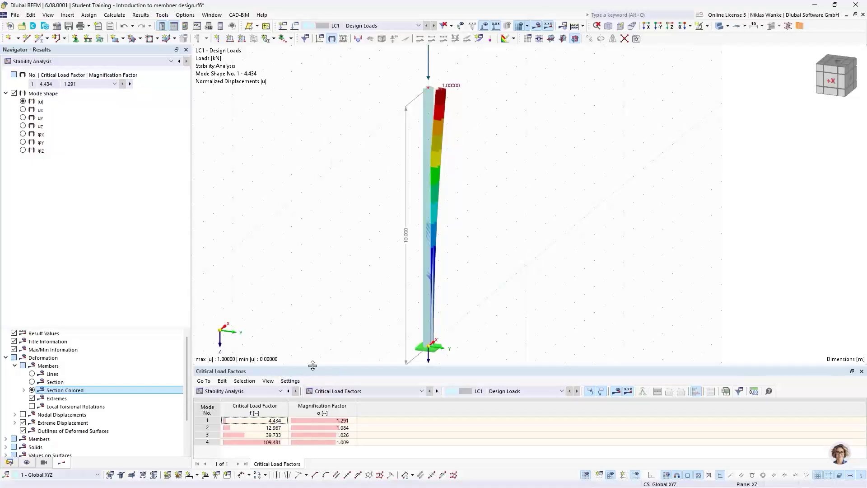
drag(312, 365, 316, 338)
mouse_move(340, 301)
middle_down()
mouse_move(343, 279)
mouse_move(345, 291)
middle_up()
scroll(343, 285, down, 1)
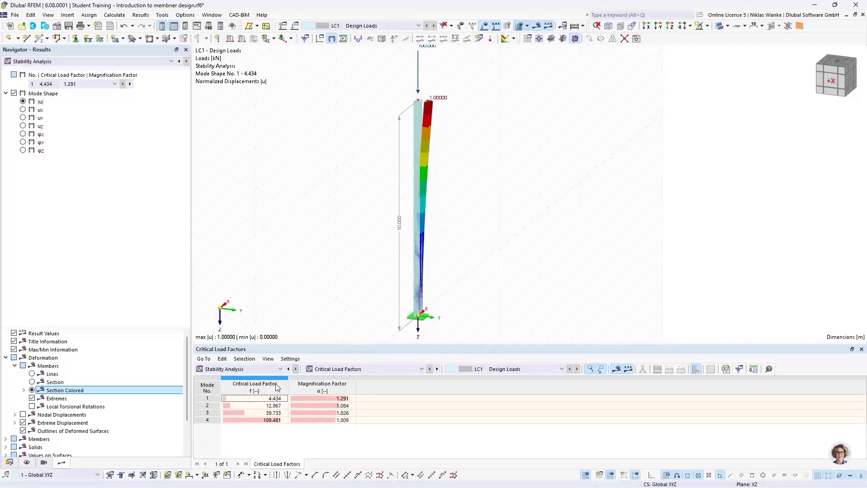
Go through modes 1 to 4 in the critical load factors table, comparing their deformed shapes, and return to mode 1
click(208, 399)
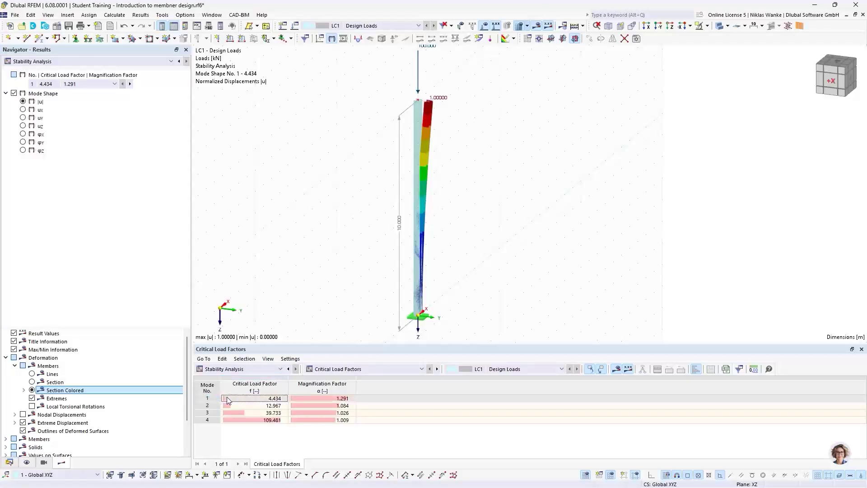
click(209, 405)
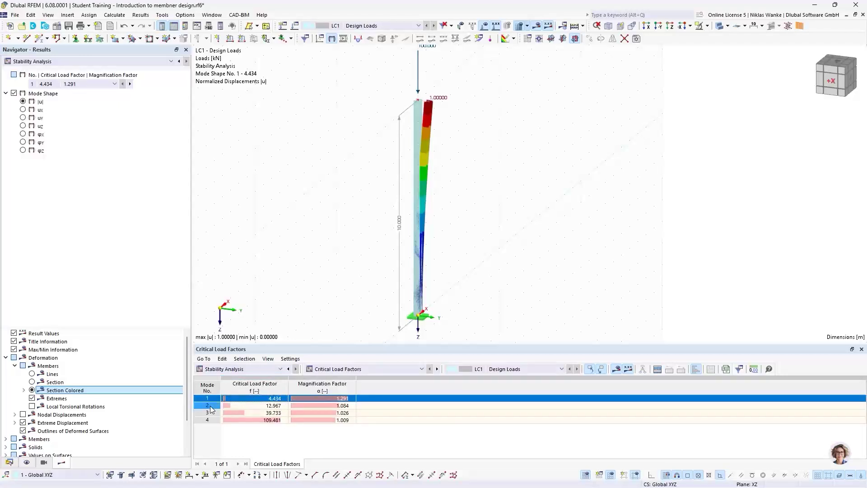
click(209, 413)
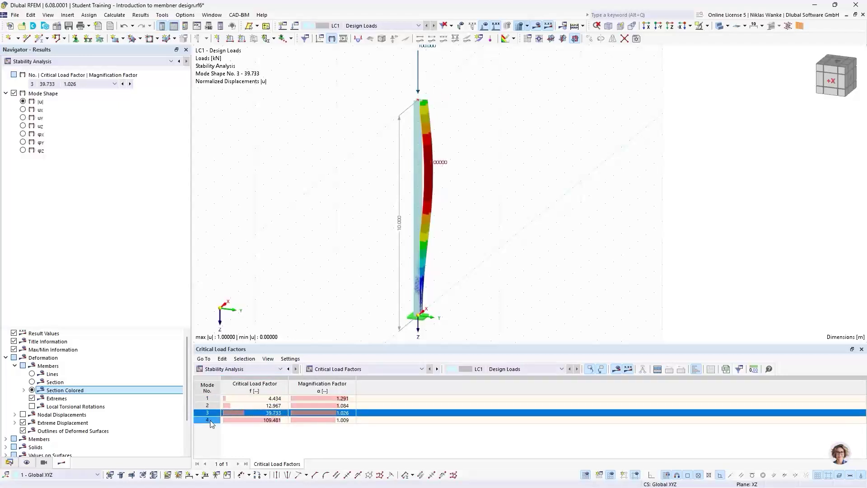
click(210, 420)
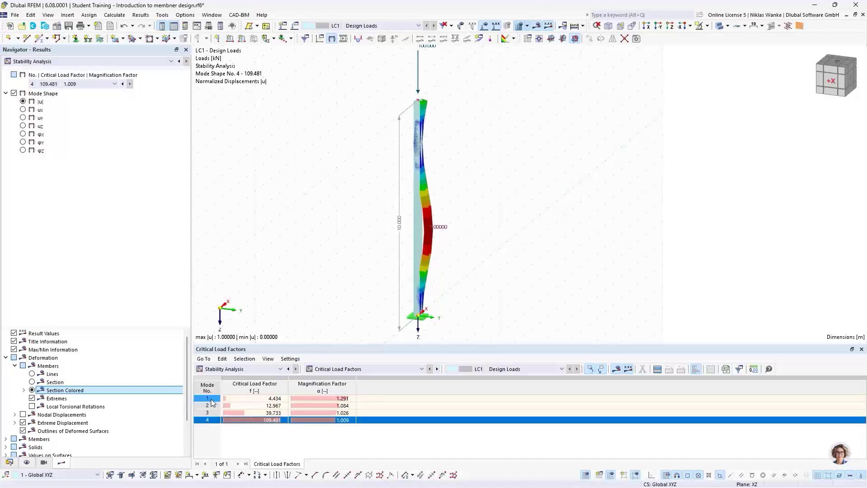
click(210, 398)
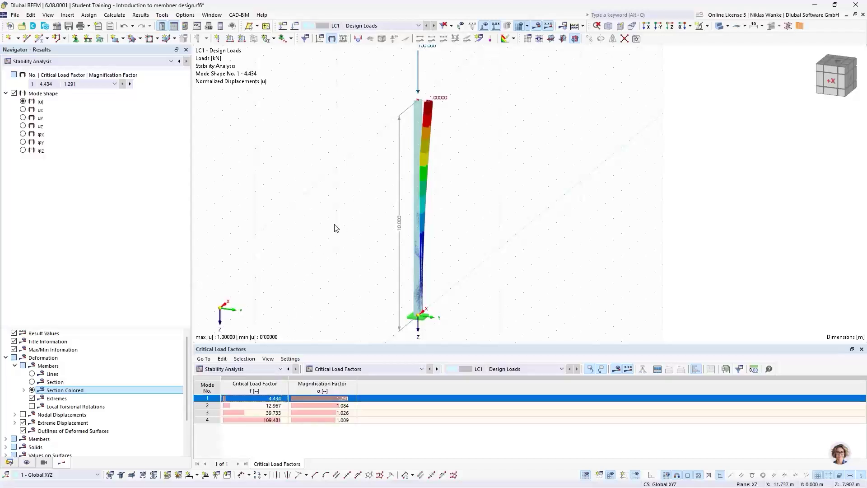
Examine the critical load factor of mode 1 in relation to the axial load and the buckled shape at the column top
scroll(348, 205, down, 2)
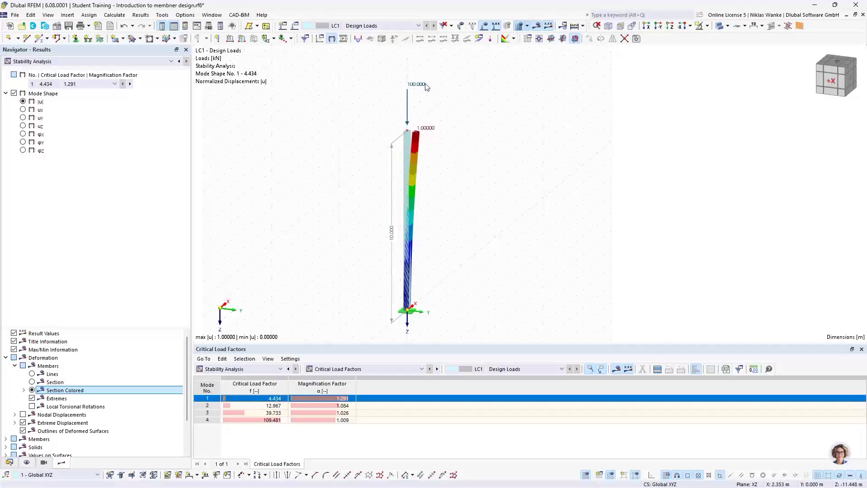
click(274, 399)
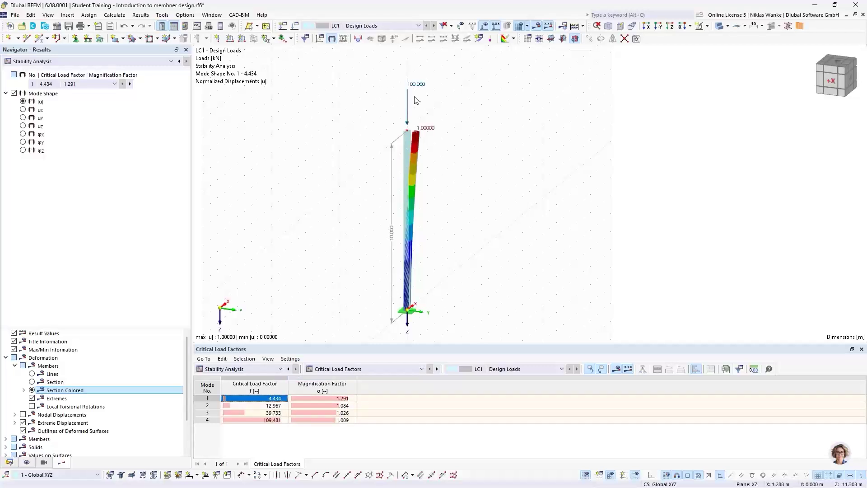
scroll(416, 100, up, 3)
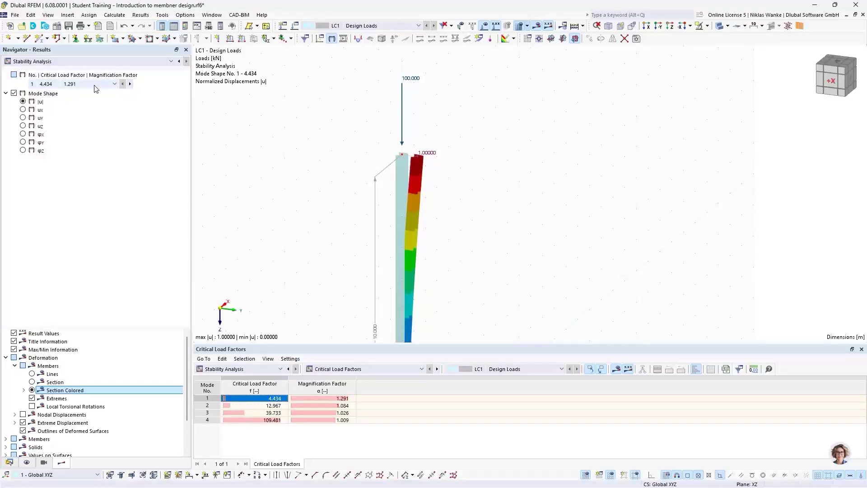
ctrl+middle_drag(396, 277, 381, 219)
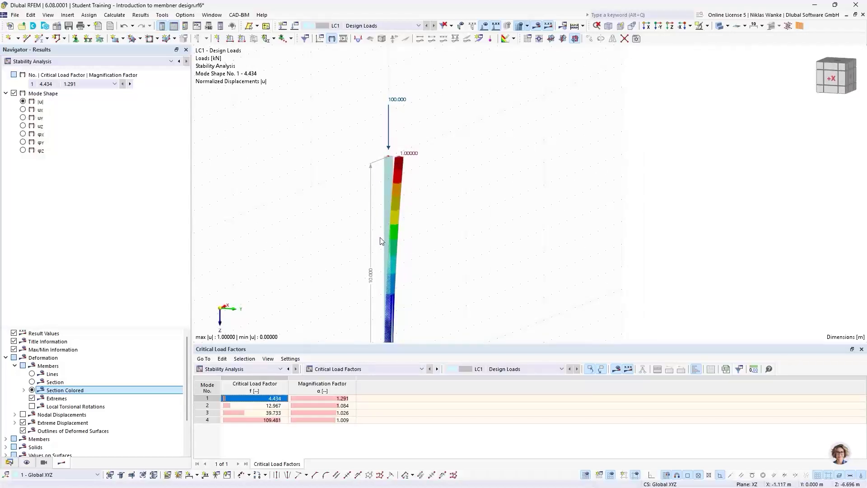
scroll(380, 237, down, 3)
mouse_move(380, 237)
middle_down()
mouse_move(371, 185)
mouse_move(376, 227)
middle_up()
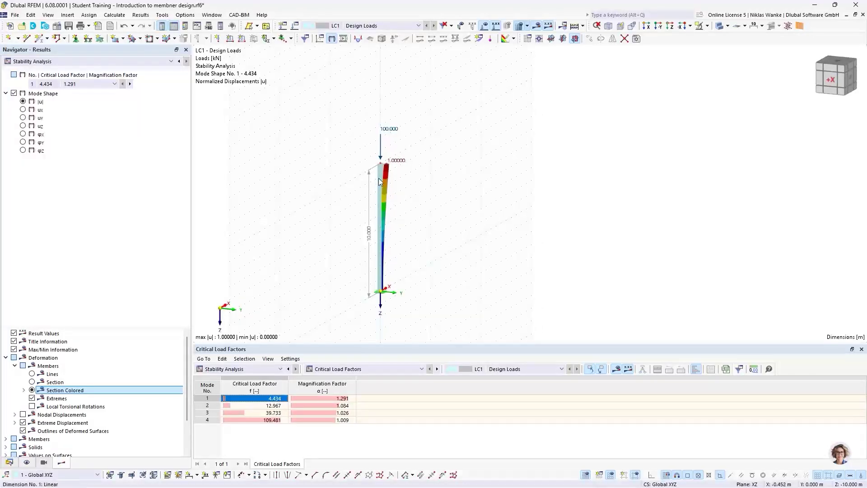
scroll(380, 177, up, 3)
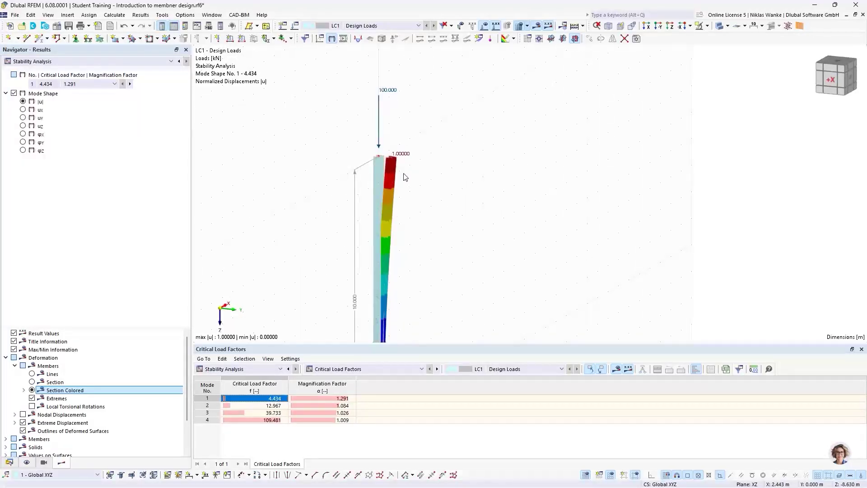
scroll(395, 159, up, 3)
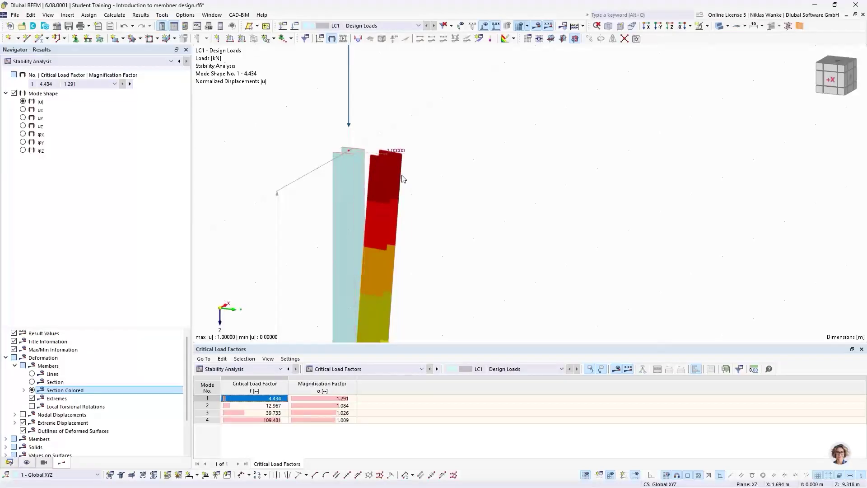
Examine the magnification factor of mode 1 together with the displacement at the column top
click(319, 388)
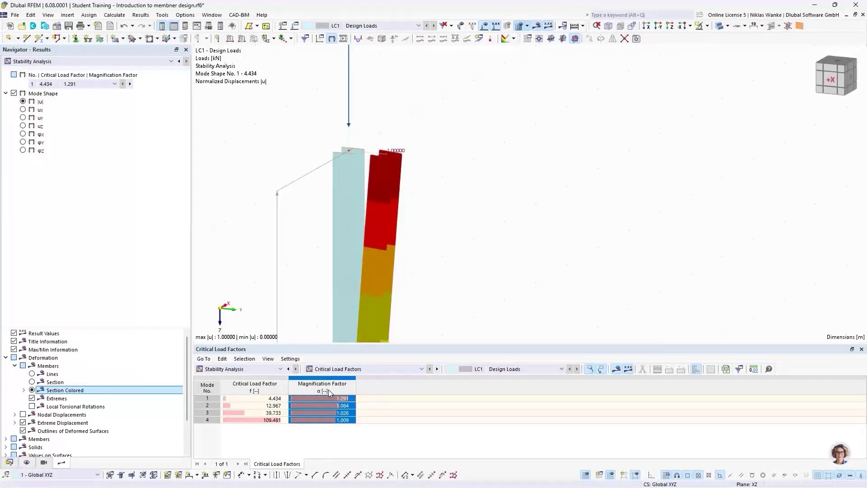
click(348, 398)
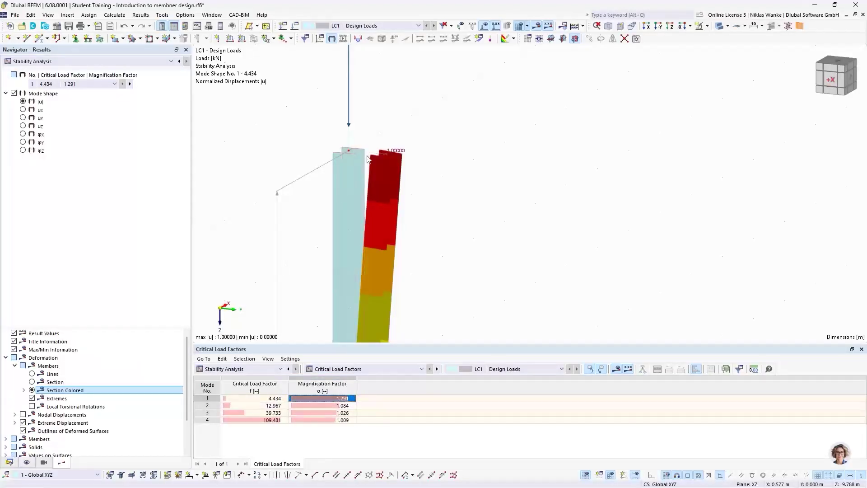
mouse_move(359, 150)
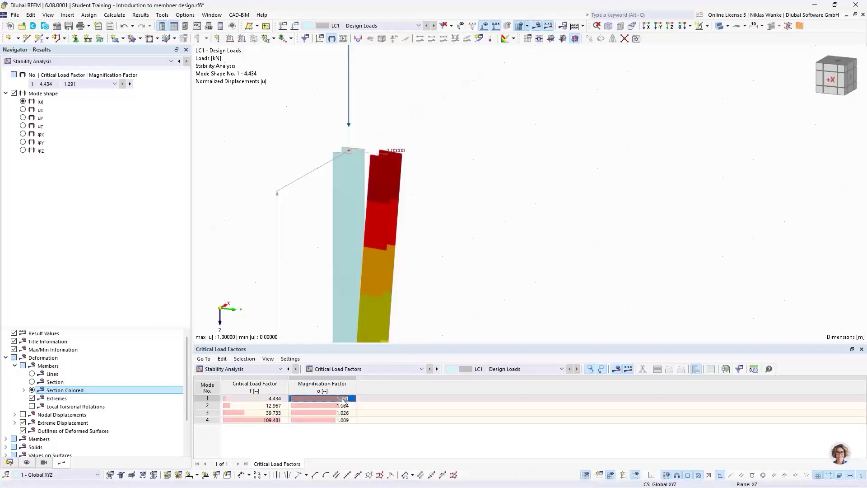
scroll(431, 231, down, 5)
middle_drag(431, 231, 413, 113)
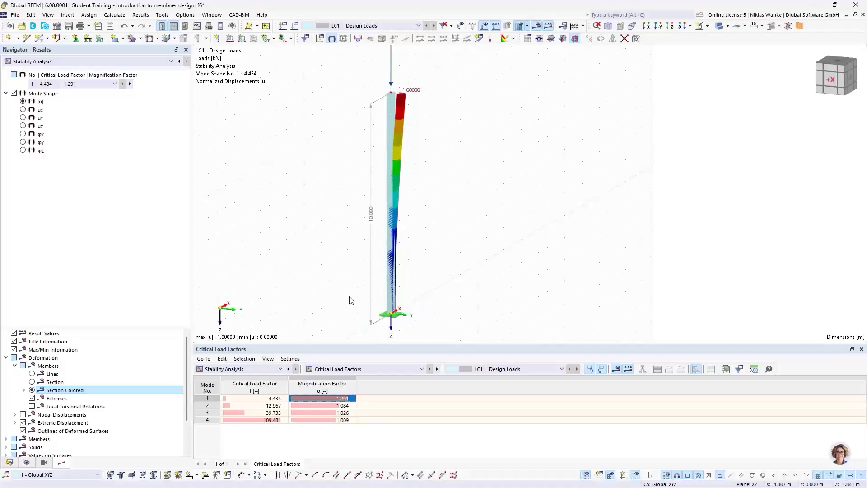
Switch the stability results table to Results by Member and show Effective Lengths and Critical Loads by Member
click(357, 369)
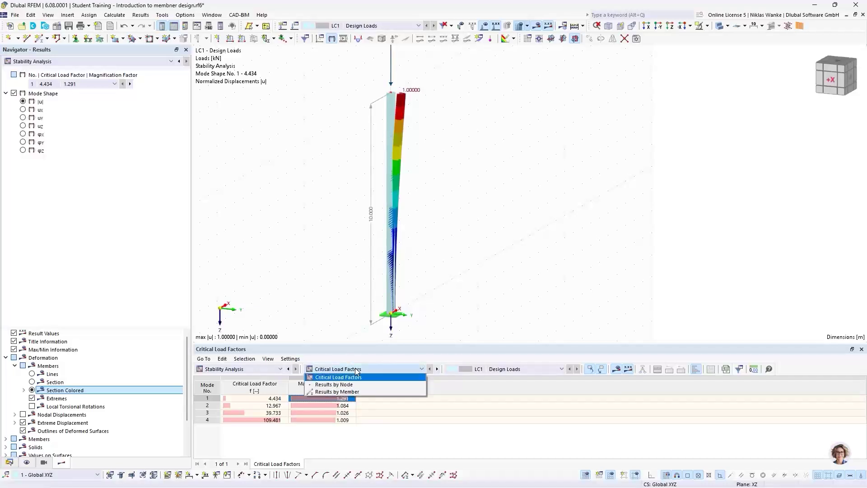
click(332, 392)
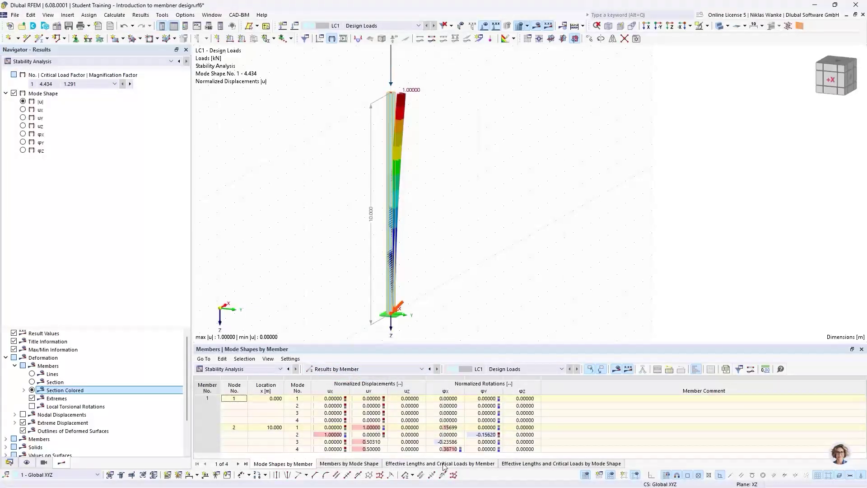
click(415, 465)
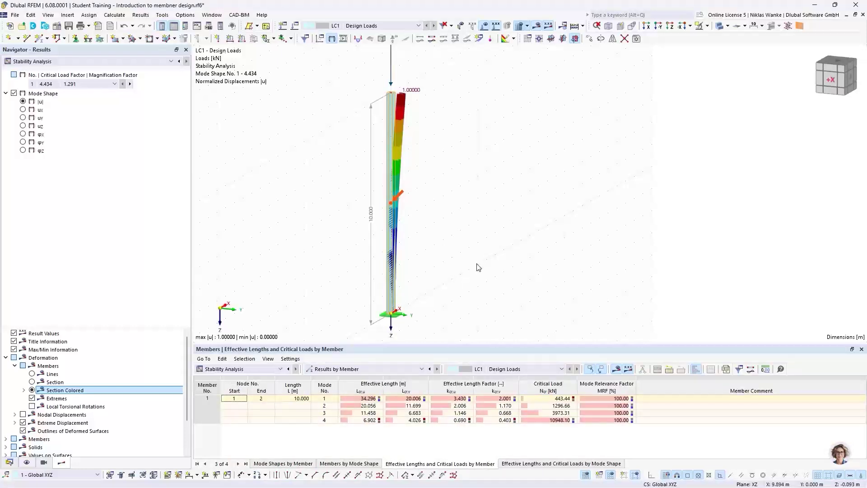
Go through modes 1 to 4 in the effective lengths table and compare the critical loads with the applied load
click(317, 401)
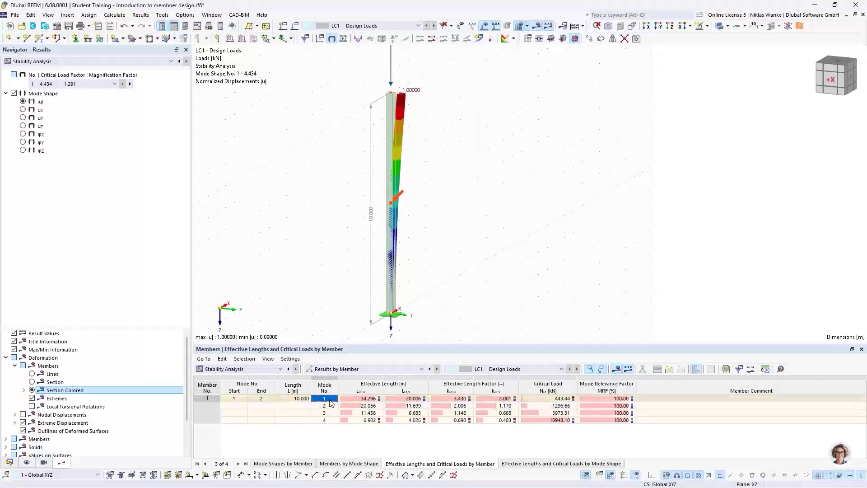
click(329, 405)
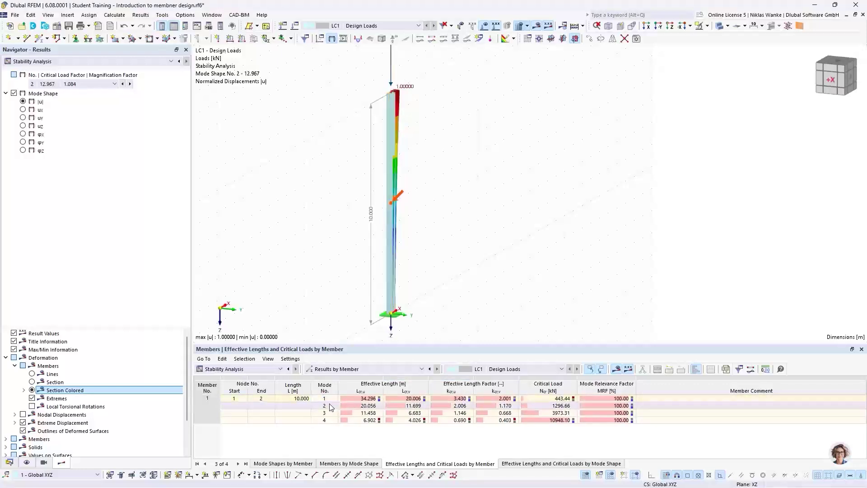
click(329, 413)
click(329, 420)
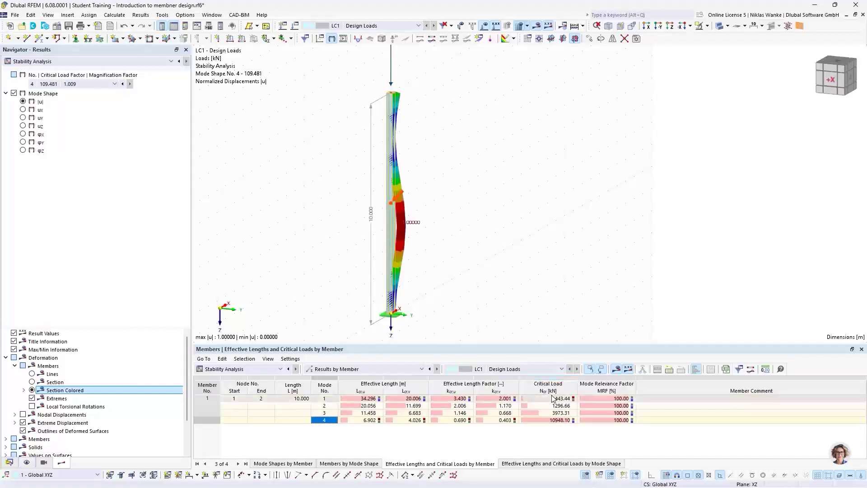
middle_drag(381, 97, 375, 158)
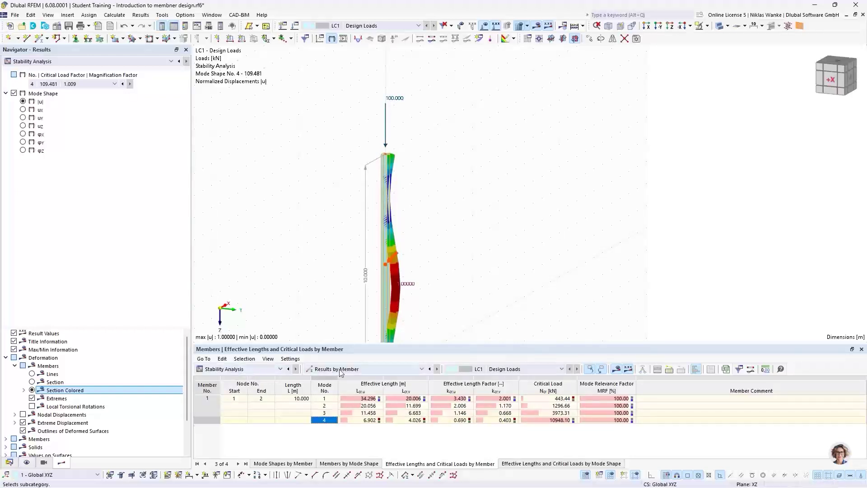
Revisit the critical load factors table for comparison and return to the effective lengths and critical loads by member
click(316, 369)
click(329, 379)
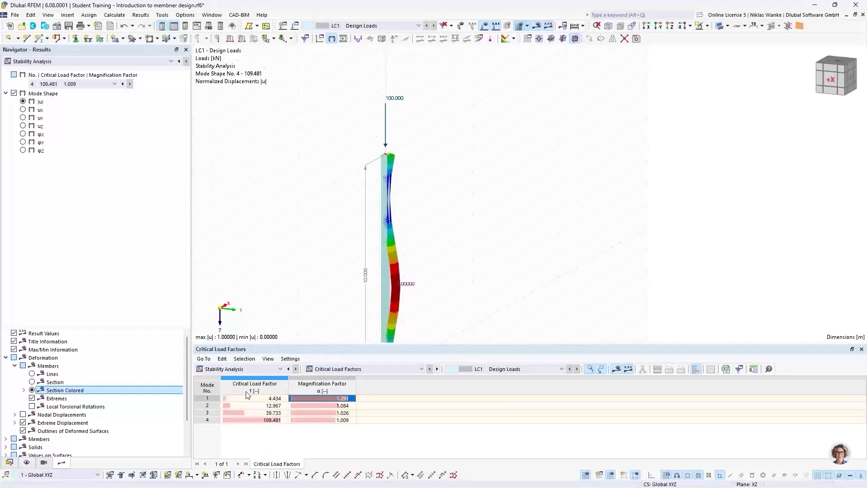
click(334, 369)
click(357, 385)
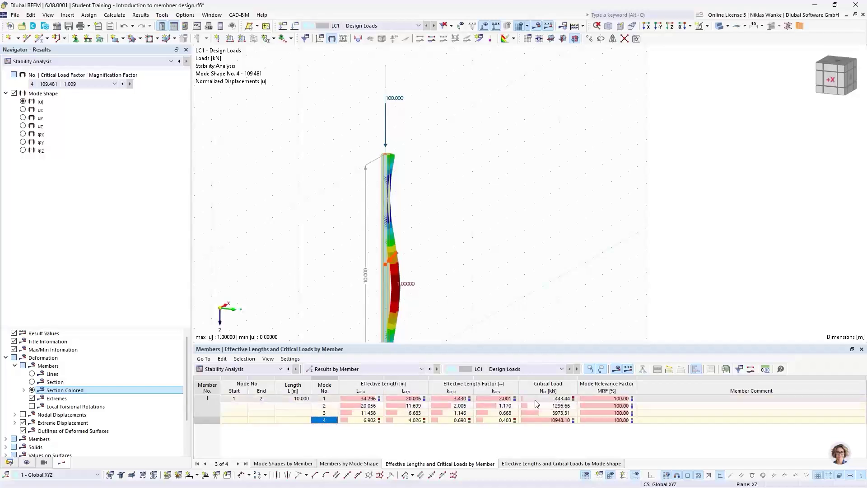
Select mode 1 in the effective lengths table and inspect the section's buckling direction at the column top
click(336, 399)
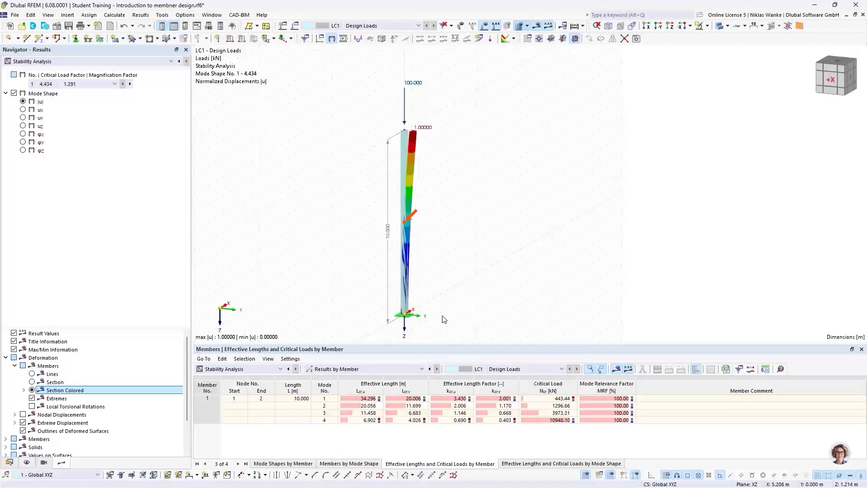
middle_drag(443, 315, 445, 305)
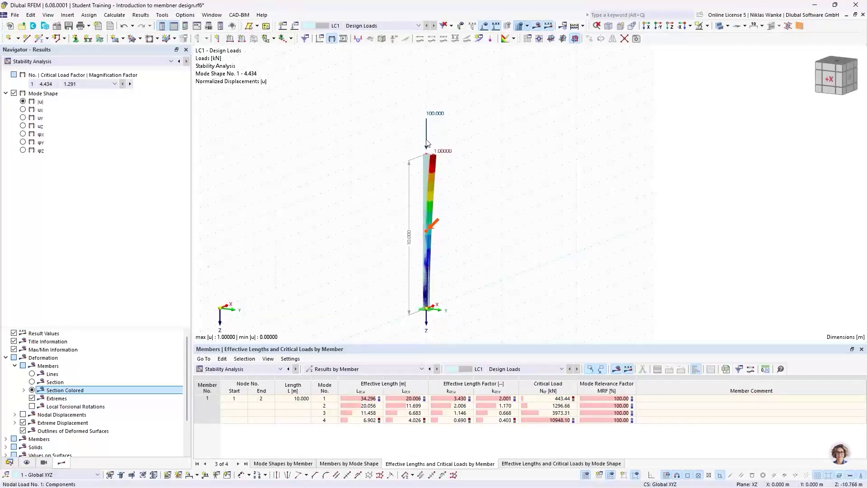
scroll(437, 168, up, 5)
ctrl+middle_drag(436, 165, 402, 176)
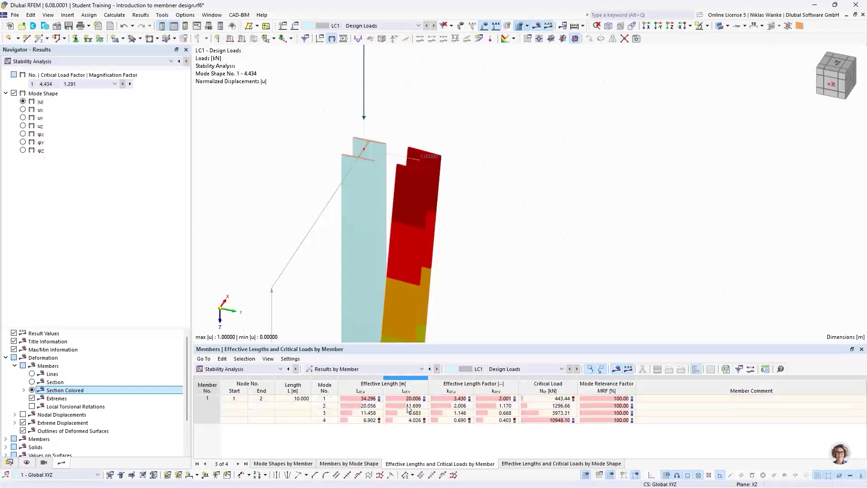
Examine the effective length factor kcr,v of mode 1 against the buckled shape over the full column height
click(493, 398)
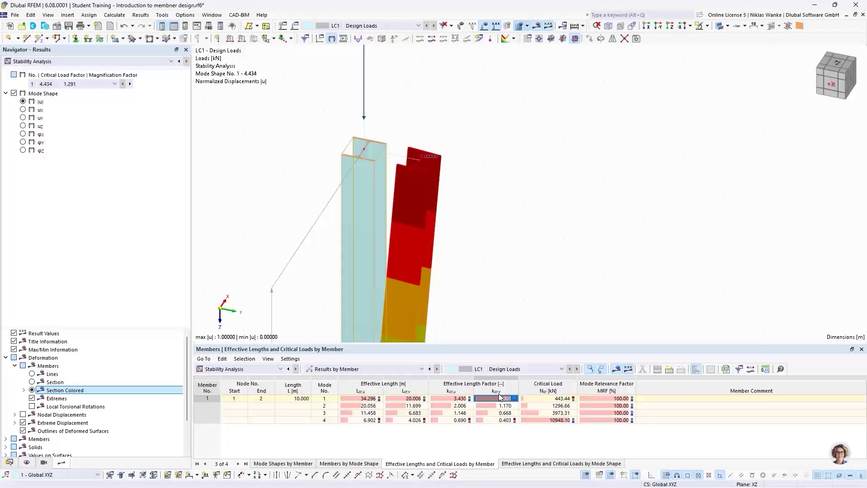
scroll(479, 215, down, 5)
middle_drag(479, 217, 466, 174)
ctrl+middle_drag(466, 174, 466, 148)
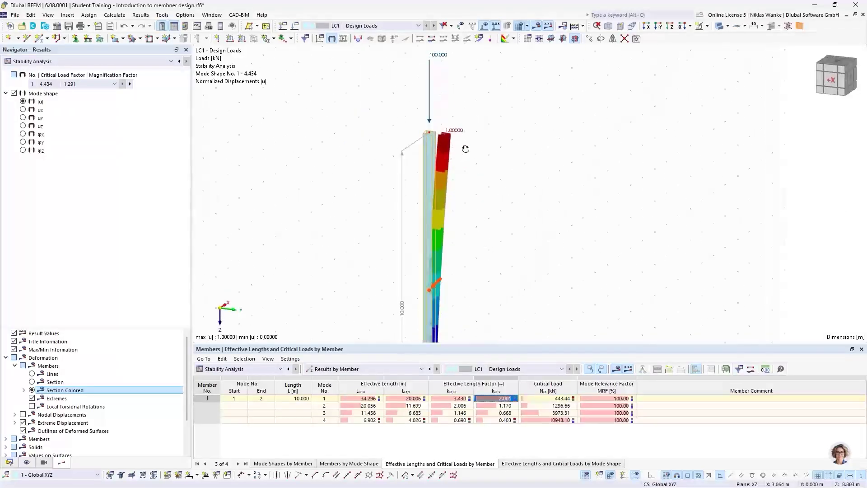
scroll(456, 269, down, 2)
middle_drag(456, 271, 451, 235)
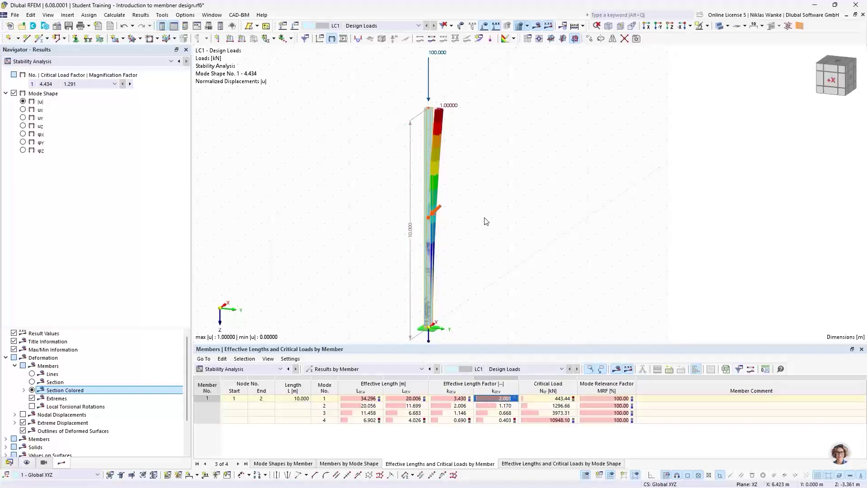
Display mode shape 2 and examine its effective length factor kcr,u against the buckled column viewed from the side
click(129, 84)
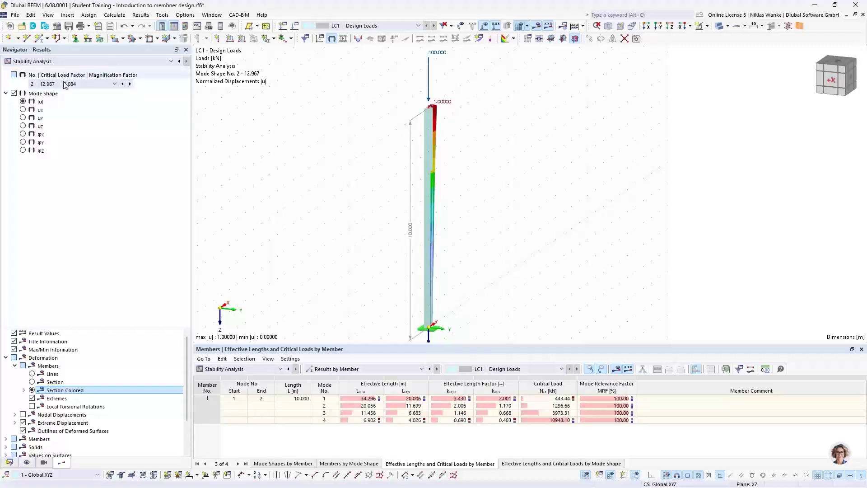
ctrl+middle_drag(367, 222, 252, 220)
scroll(382, 203, up, 2)
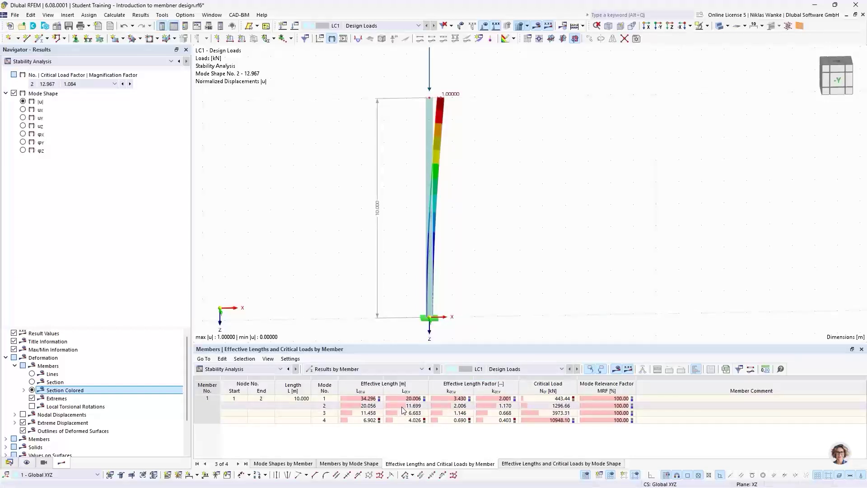
click(456, 405)
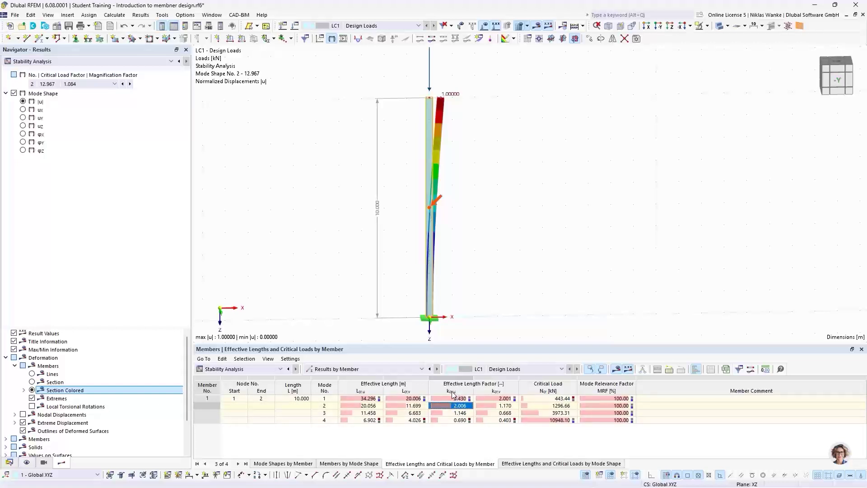
Inspect the HEB section's buckling direction for mode 2 at the top of the column
scroll(438, 101, up, 5)
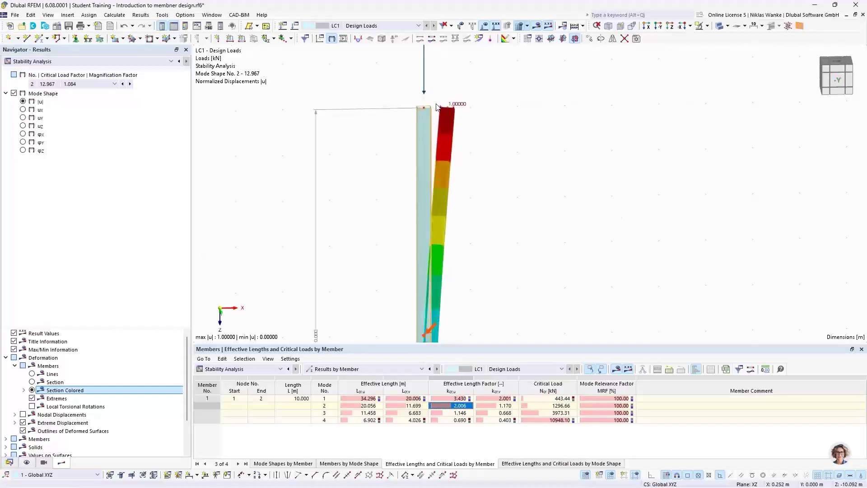
ctrl+middle_drag(438, 101, 438, 160)
scroll(437, 160, up, 3)
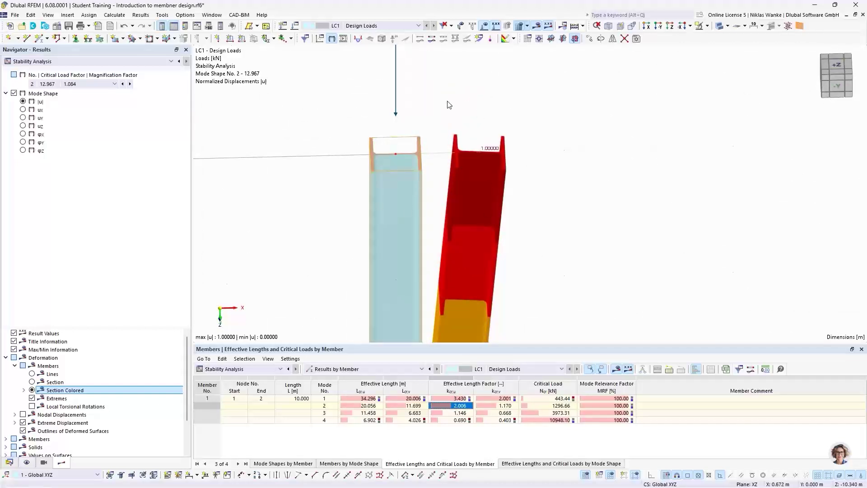
scroll(397, 206, down, 2)
scroll(396, 203, down, 2)
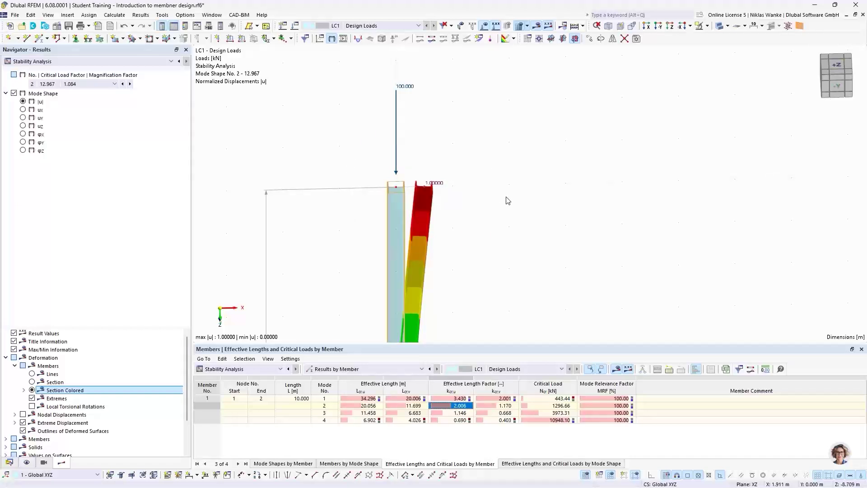
scroll(411, 203, up, 4)
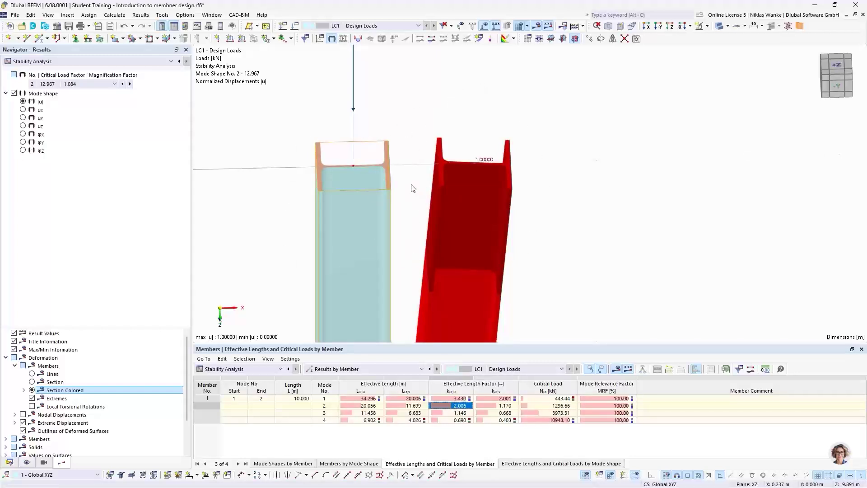
scroll(400, 180, down, 5)
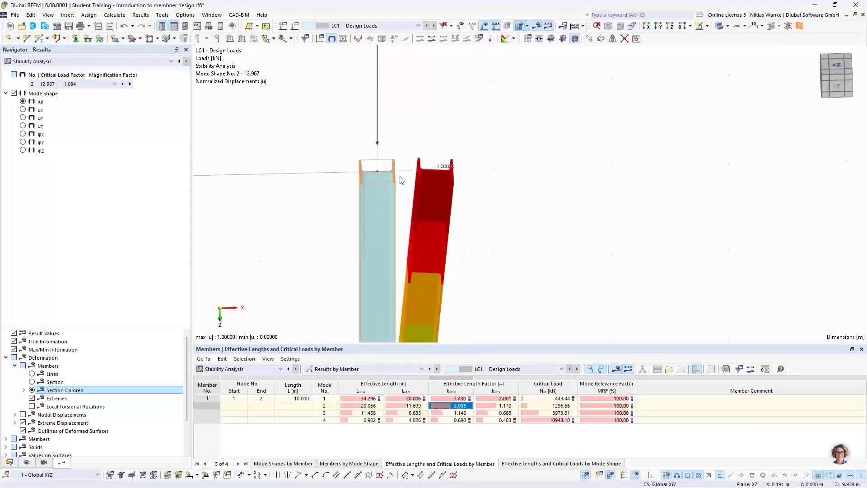
Review mode 2 in the critical load factors table and compare its factor with the nodal load on the column
click(350, 371)
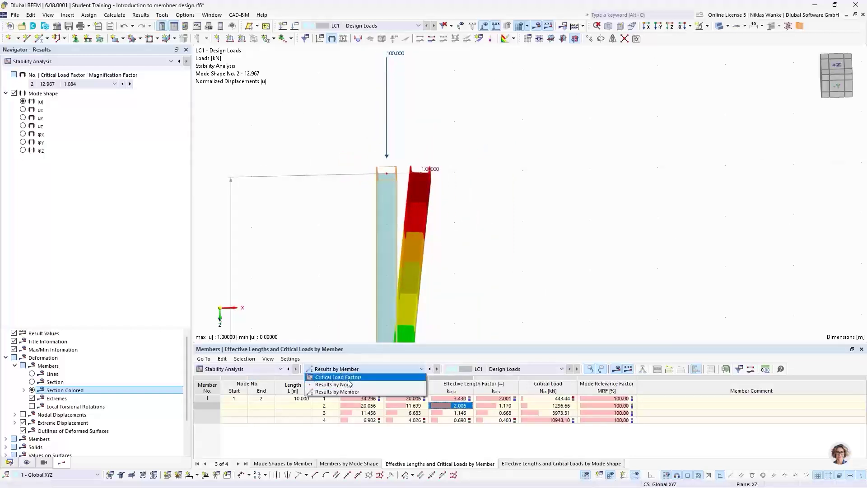
click(348, 377)
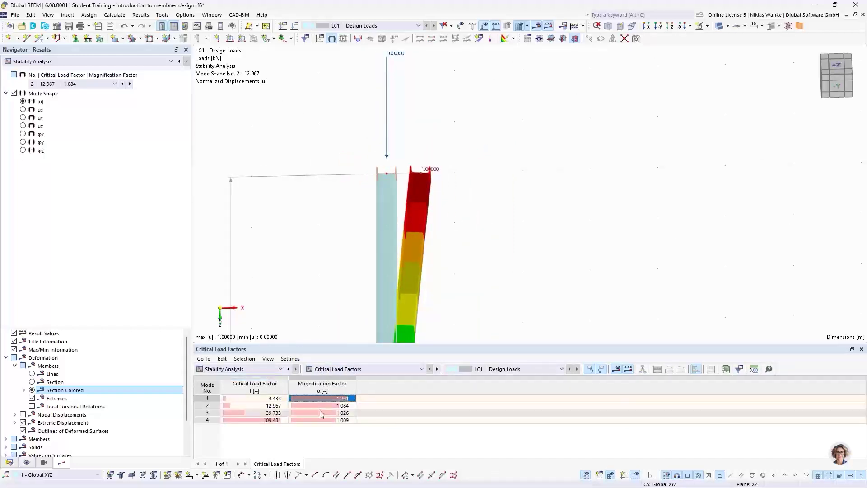
click(263, 406)
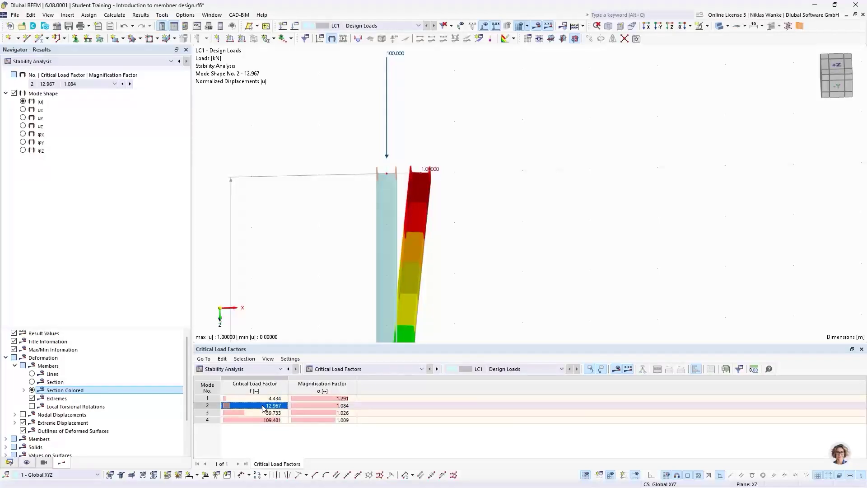
scroll(324, 262, down, 2)
middle_drag(325, 262, 357, 178)
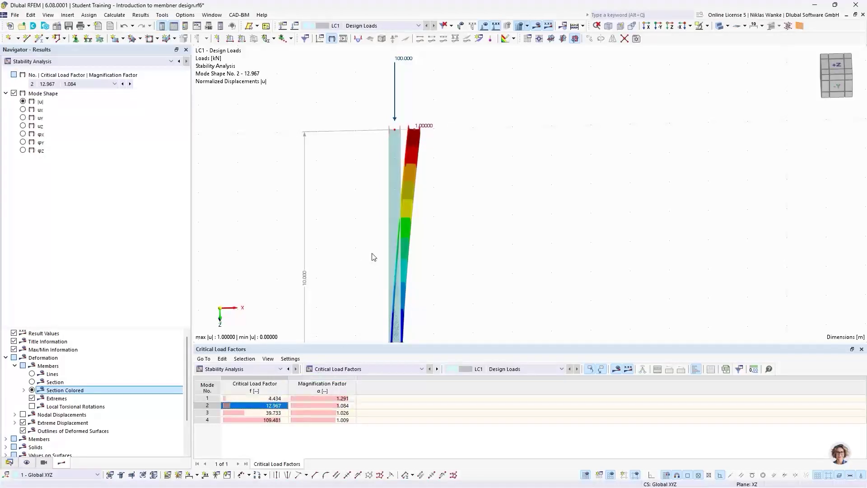
mouse_move(399, 64)
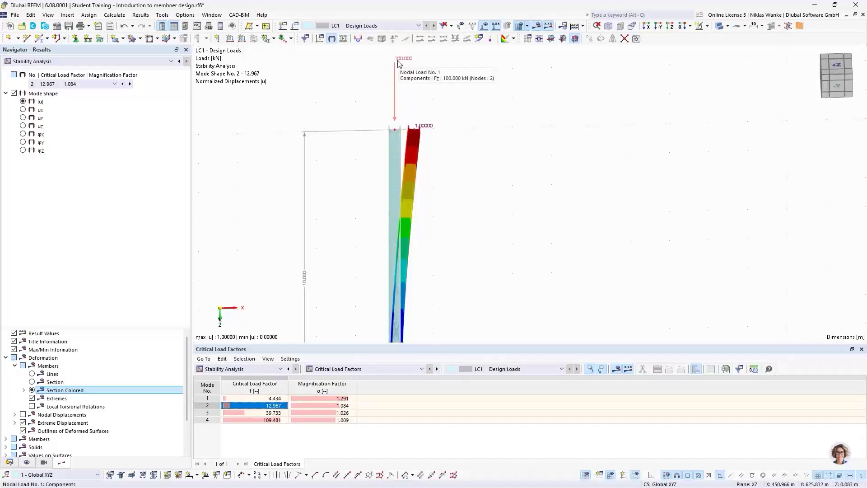
scroll(476, 155, down, 3)
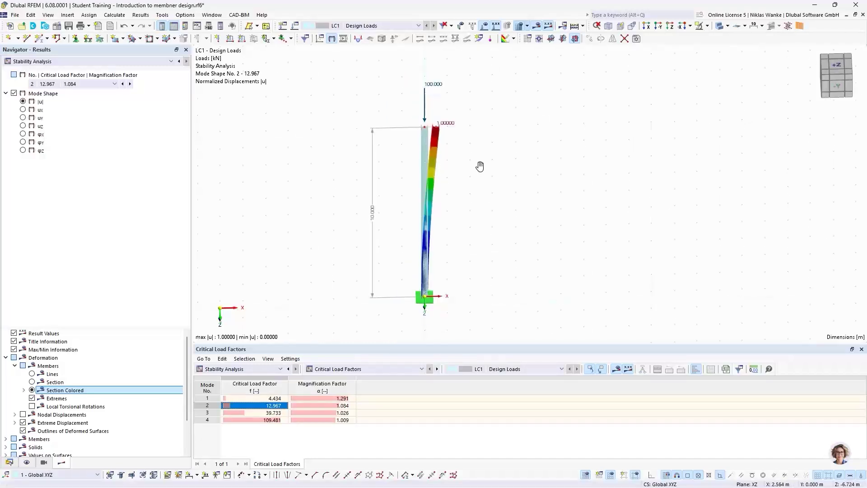
middle_drag(480, 167, 480, 161)
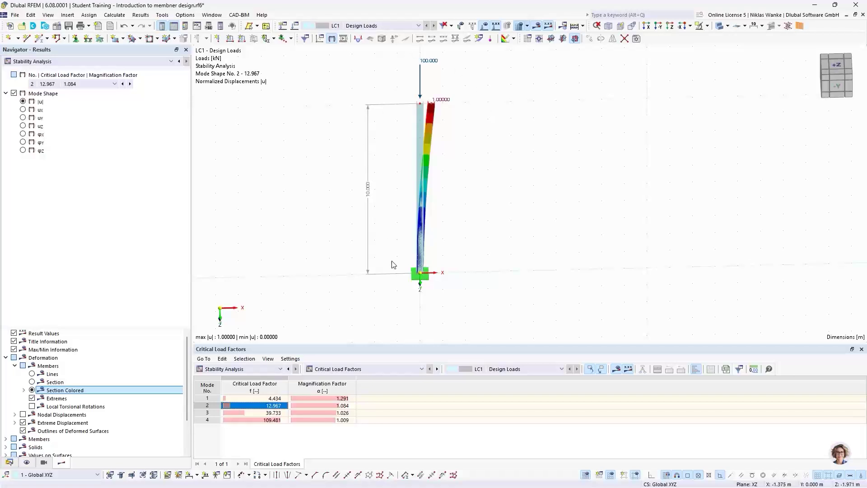
ctrl+middle_drag(448, 266, 457, 240)
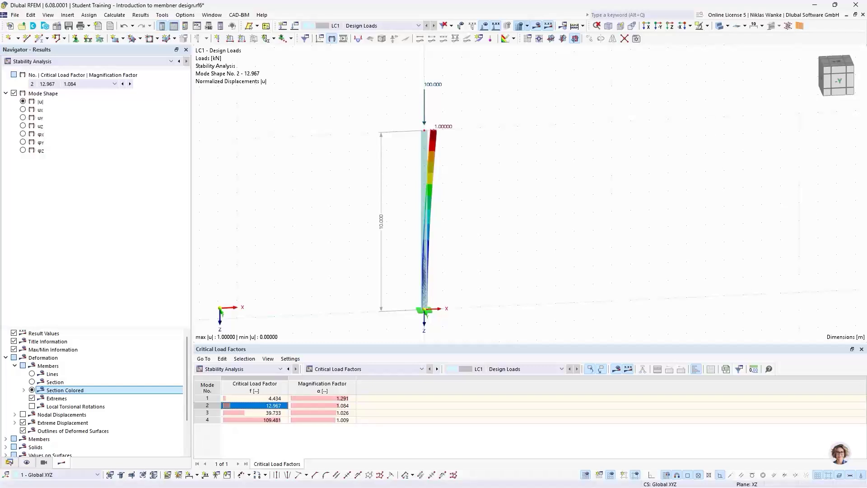
Switch to the PowerPoint presentation and advance to the fixed frame mode shapes slide
key(alt+Tab)
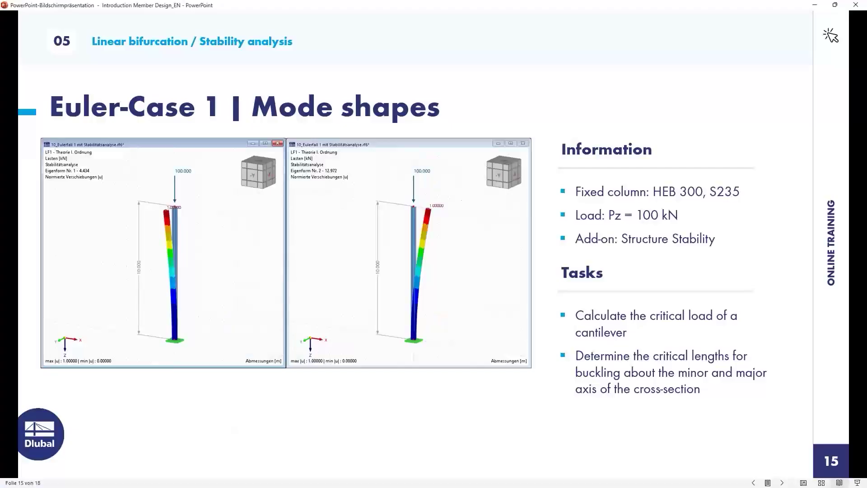
click(551, 277)
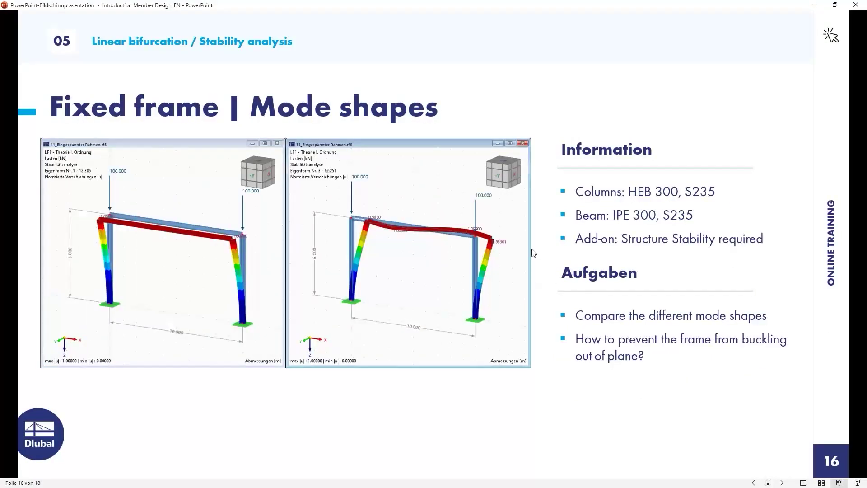
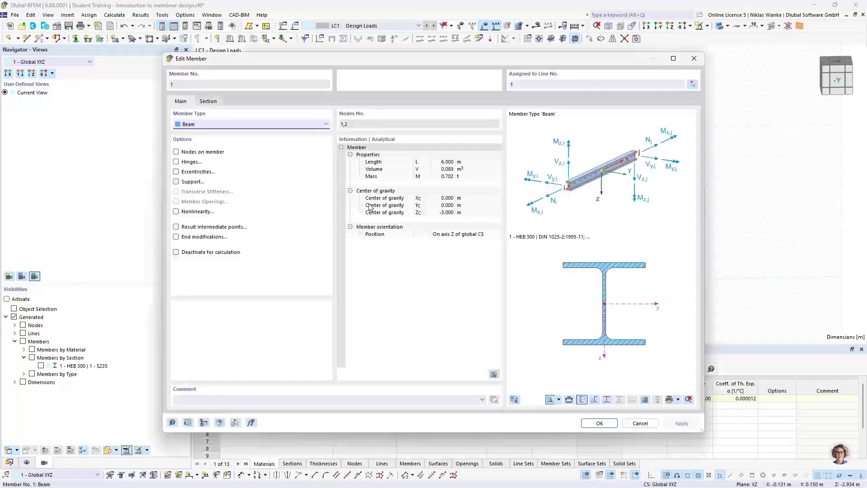
Check the column member's assigned section and material, then display the model's list of sections
click(208, 102)
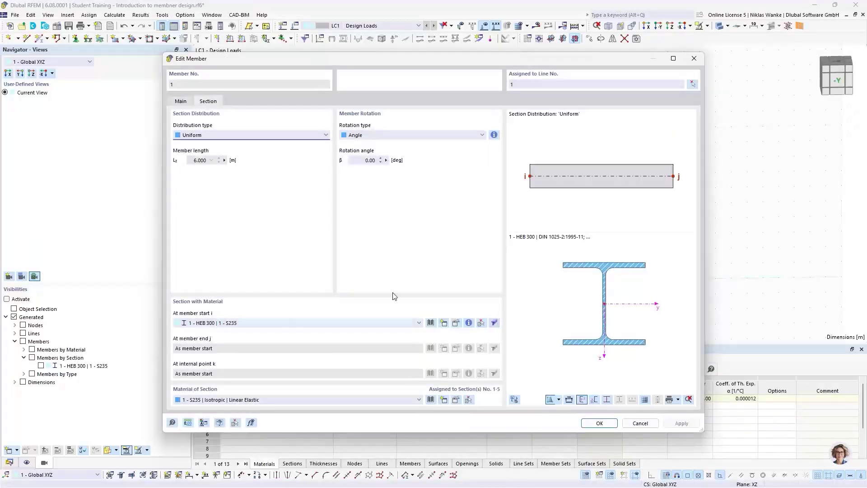
click(694, 58)
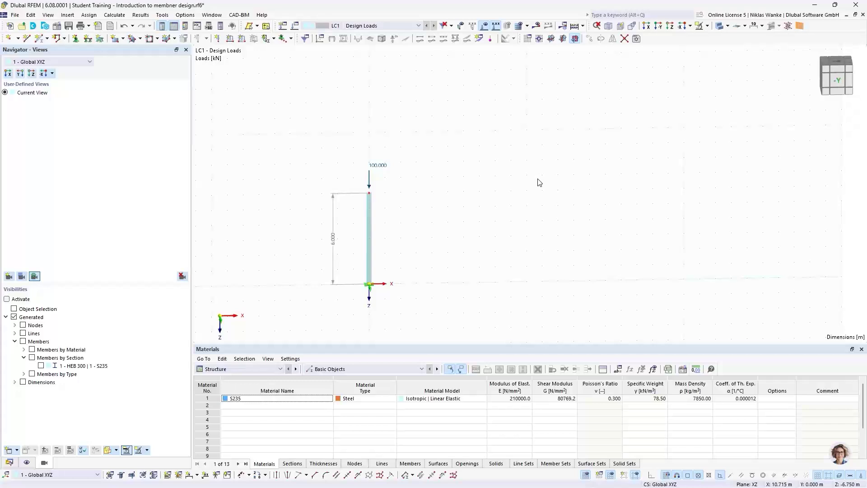
click(9, 462)
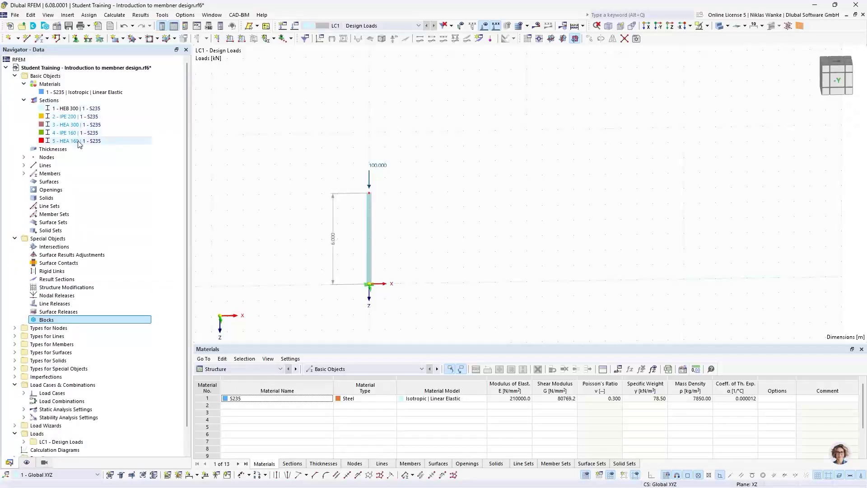
Start a new beam member and create an IPE 300 (British Steel) section in S235 for it
click(39, 39)
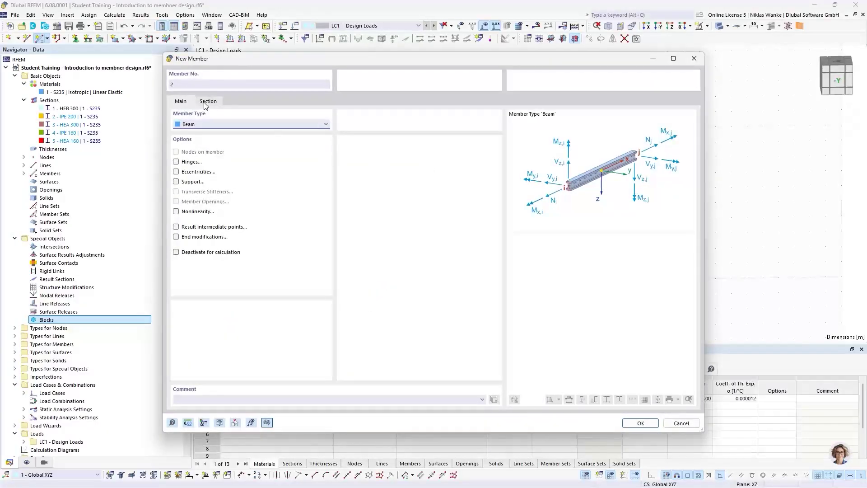
click(206, 102)
click(191, 103)
click(208, 101)
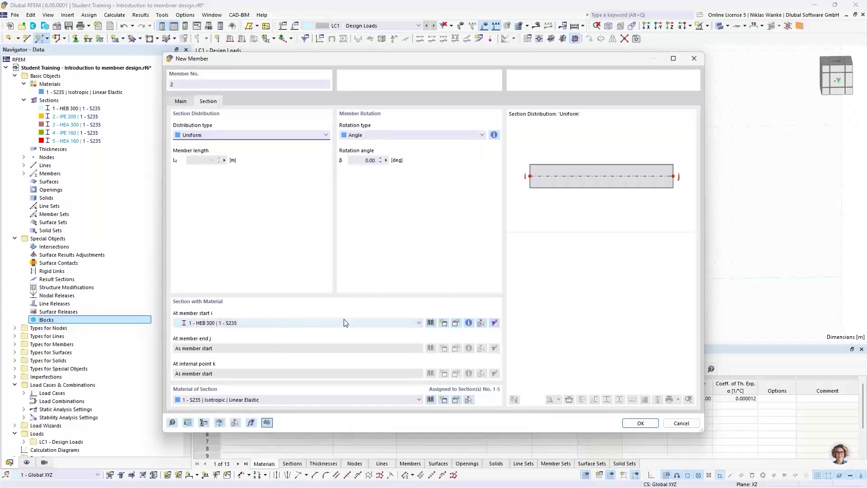
click(445, 324)
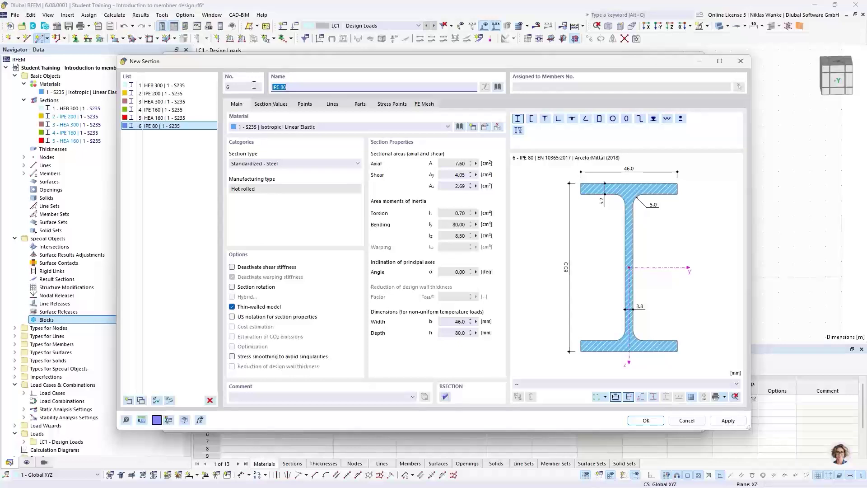
key(BackSpace)
key(BackSpace)
key(BackSpace)
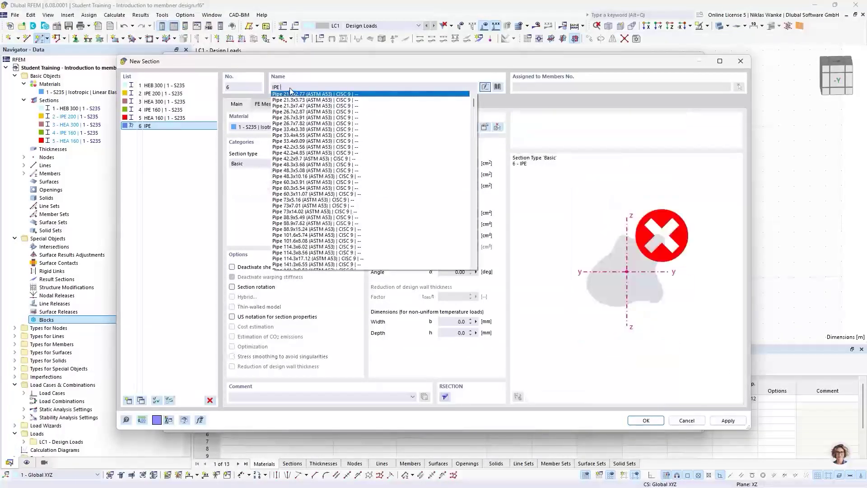
text(300)
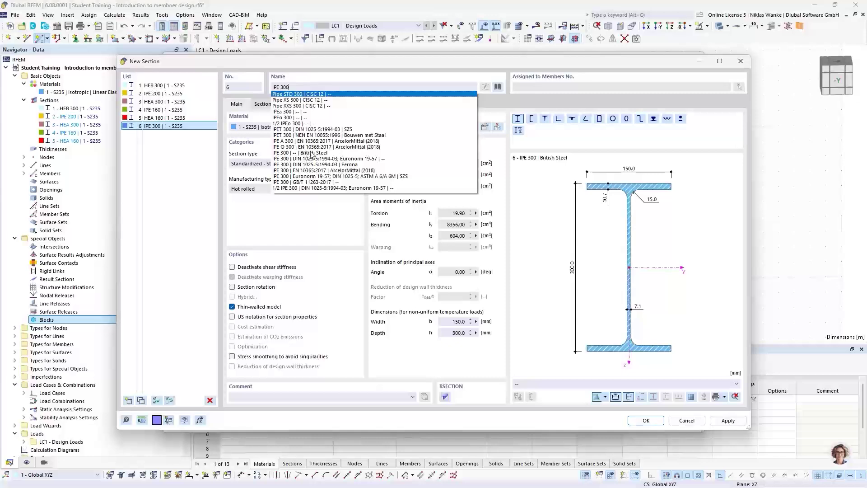
click(310, 153)
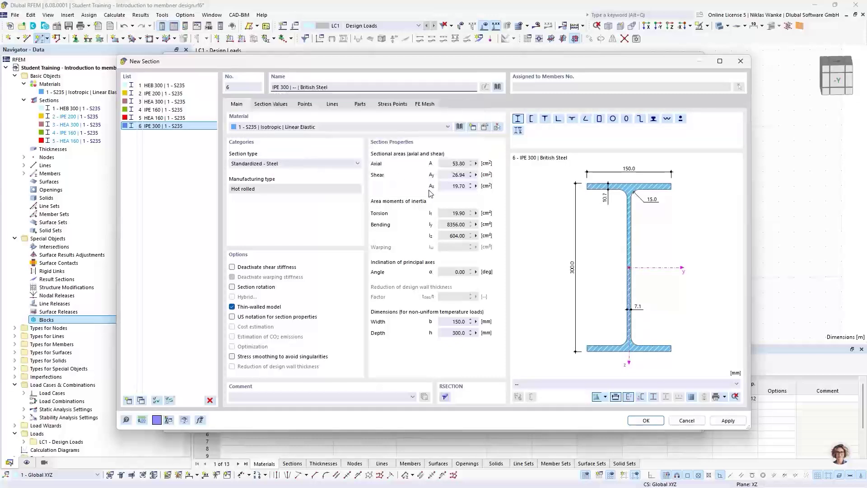
click(646, 421)
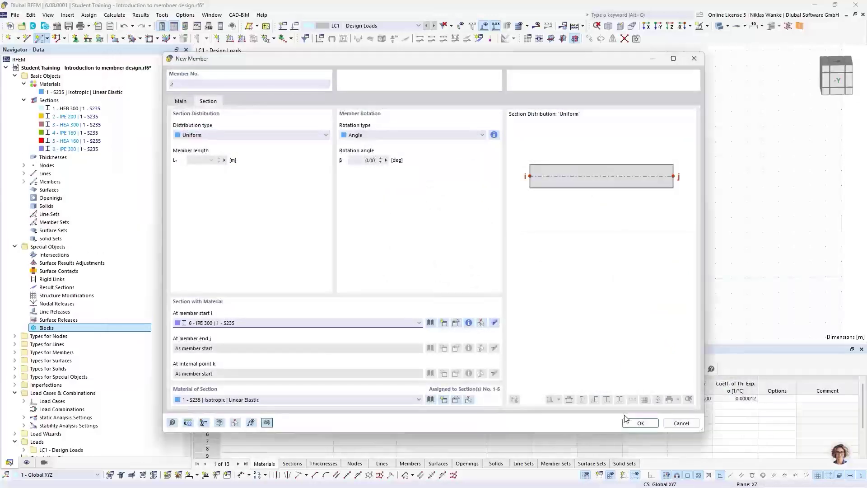
Place the IPE 300 beam horizontally from the column top to X 10 m, Z -6 m, with a length of 10 m
click(641, 423)
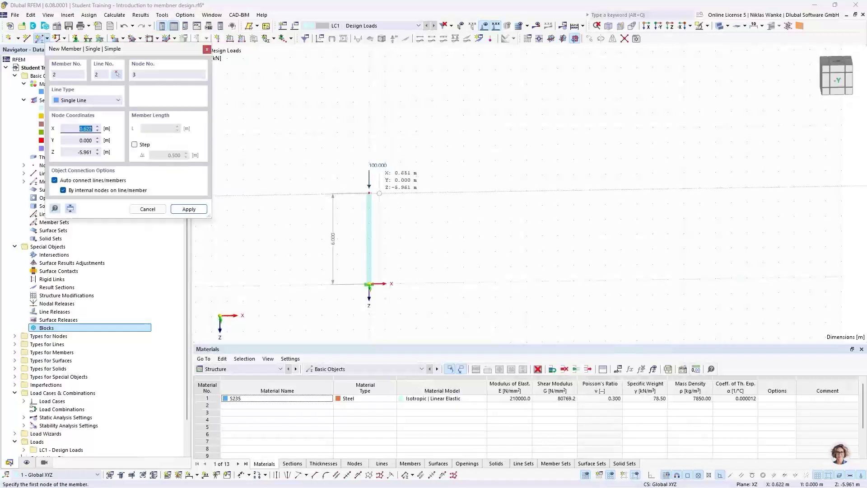
click(368, 193)
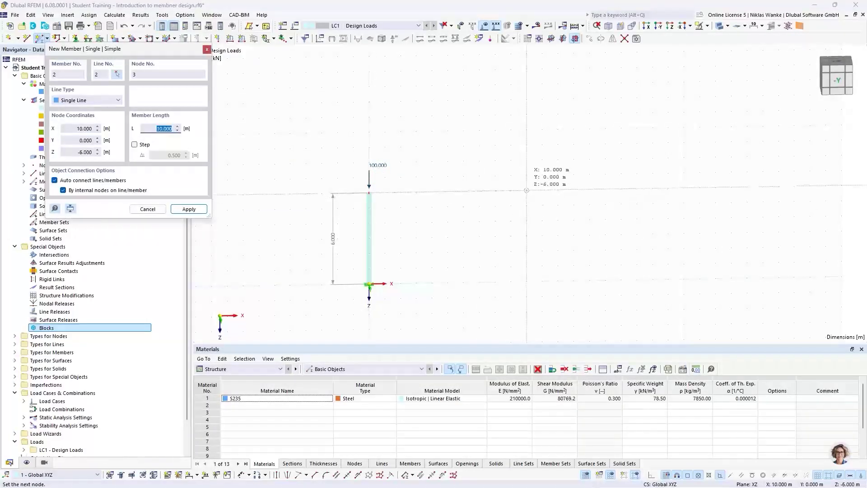
click(526, 193)
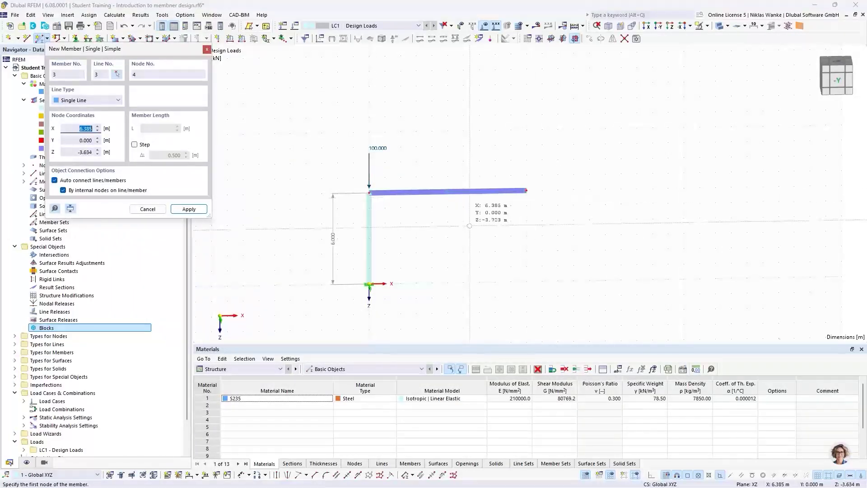
key(Escape)
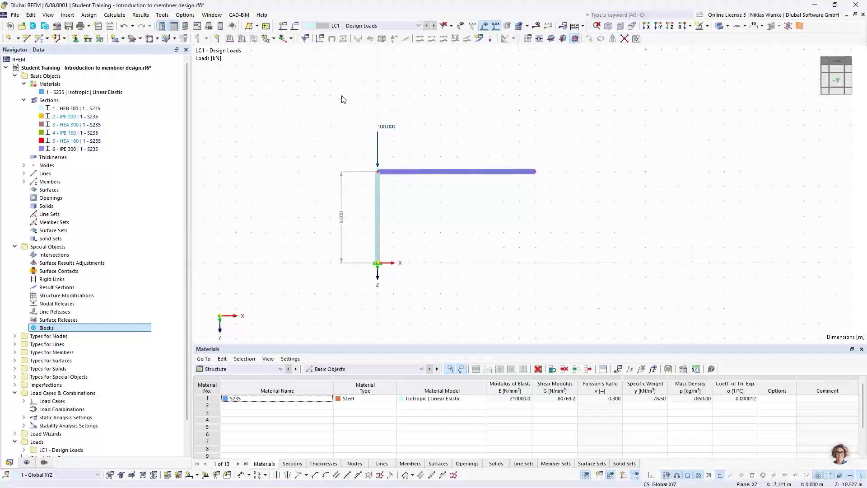
Copy the column with its base support and nodal load 10 m in the X direction to the beam's free end
drag(355, 87, 404, 283)
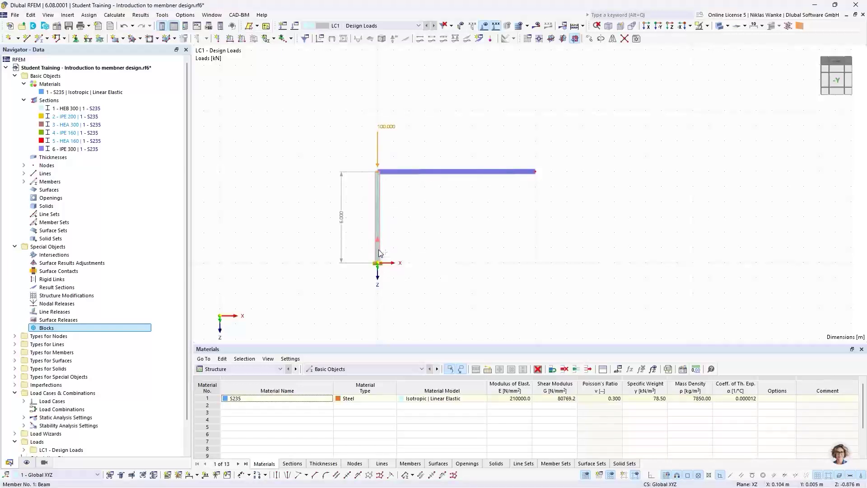
ctrl+drag(378, 253, 536, 267)
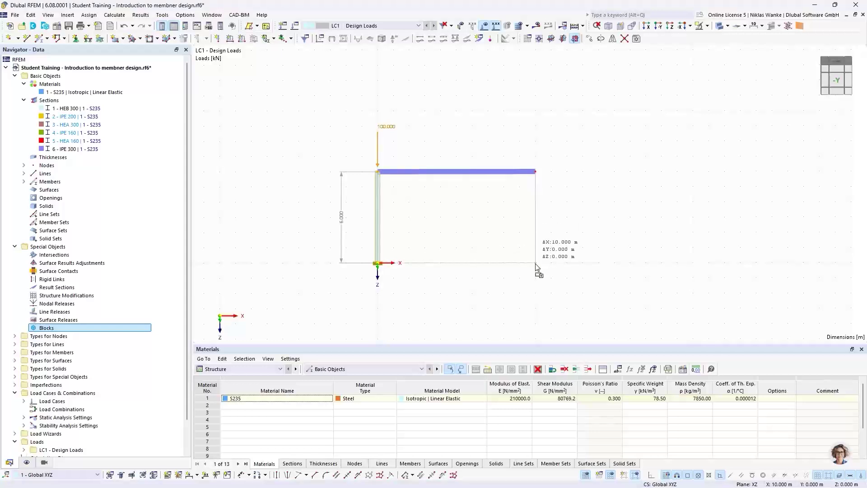
Place the column copy at the beam's free end and add a linear dimension below the frame between the two column bases
ctrl+drag(536, 265, 536, 266)
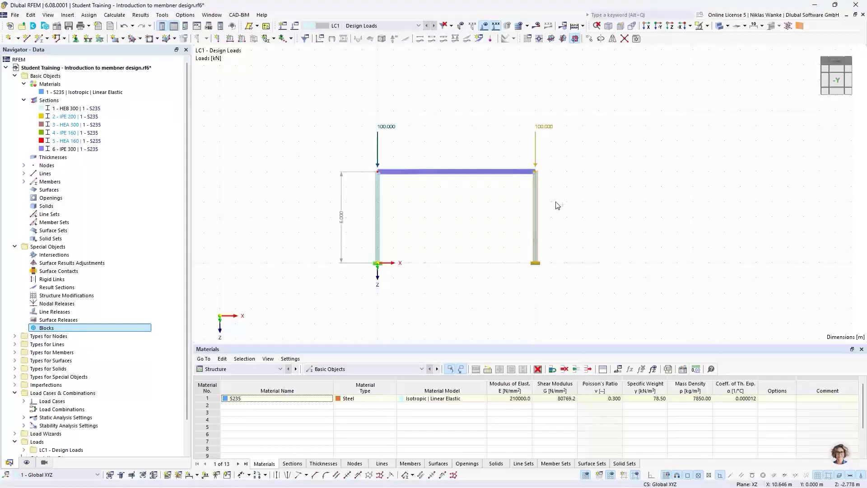
click(607, 147)
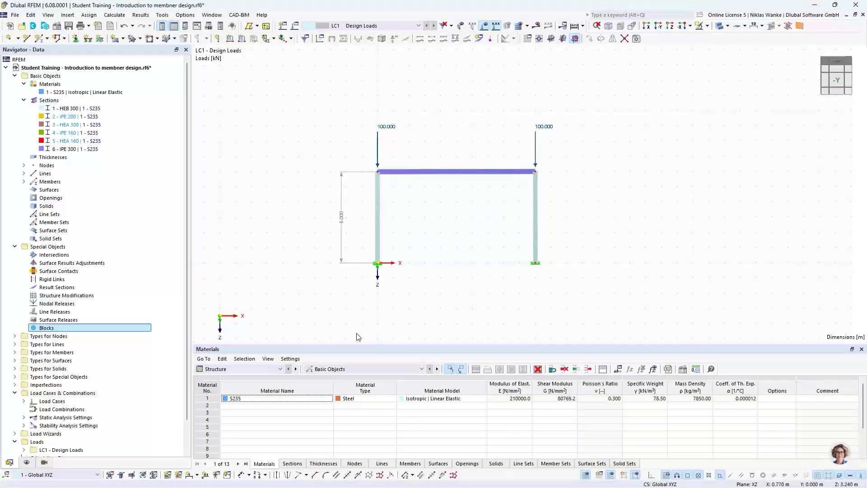
click(197, 475)
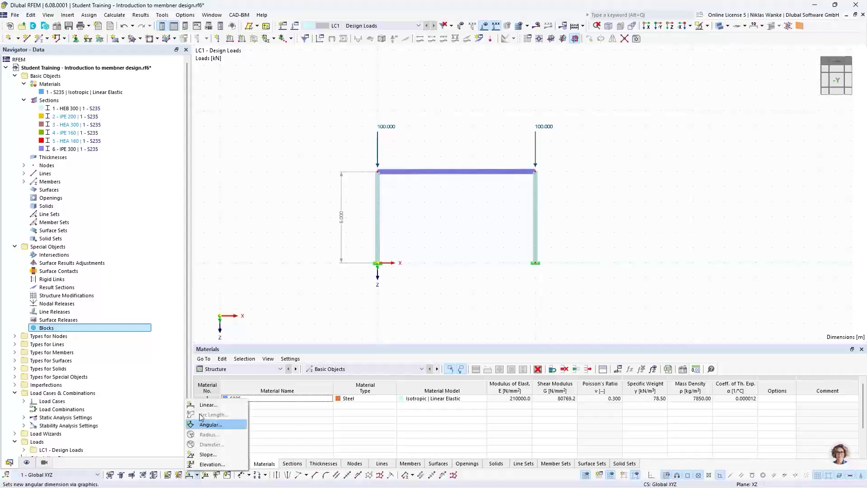
click(212, 402)
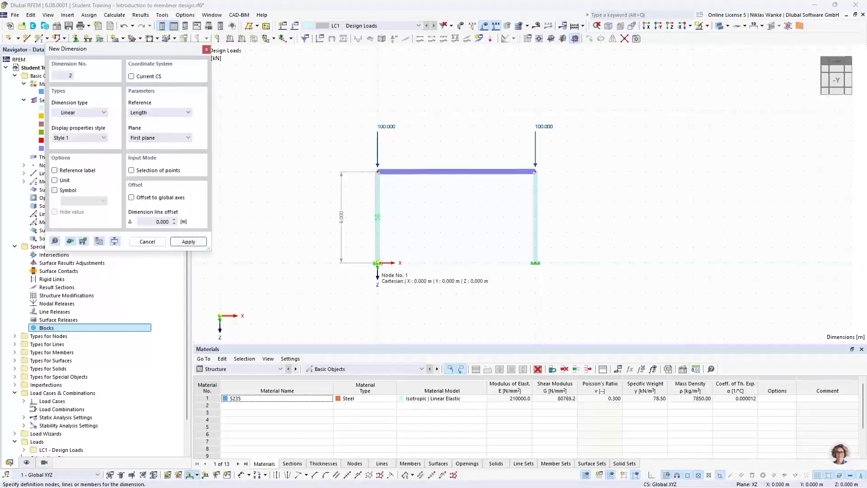
click(536, 264)
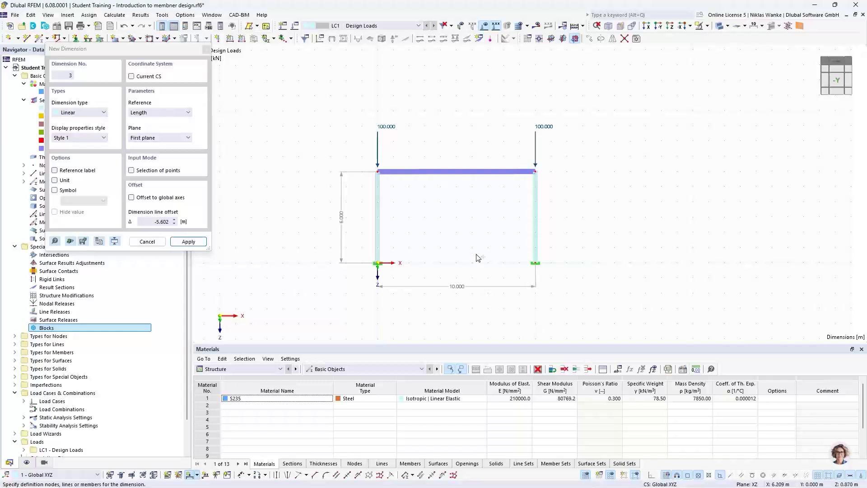
click(480, 229)
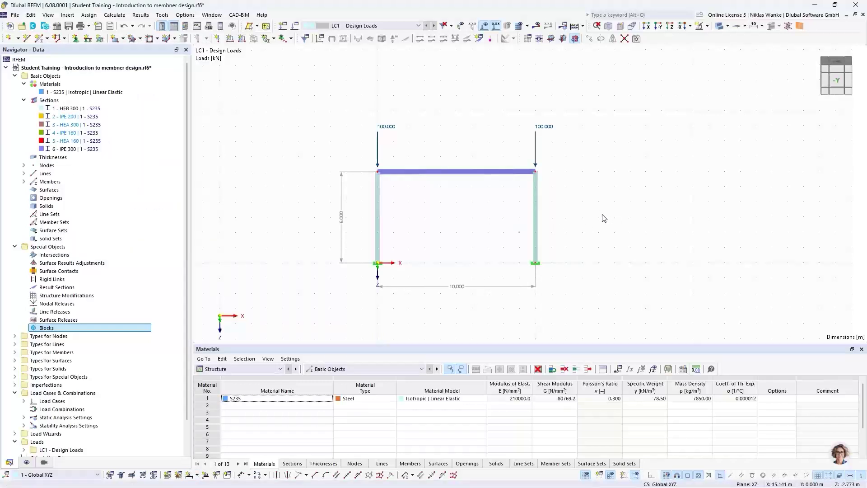
Calculate the frame under LC1 Design Loads and display its stability analysis results
middle_drag(449, 225, 451, 227)
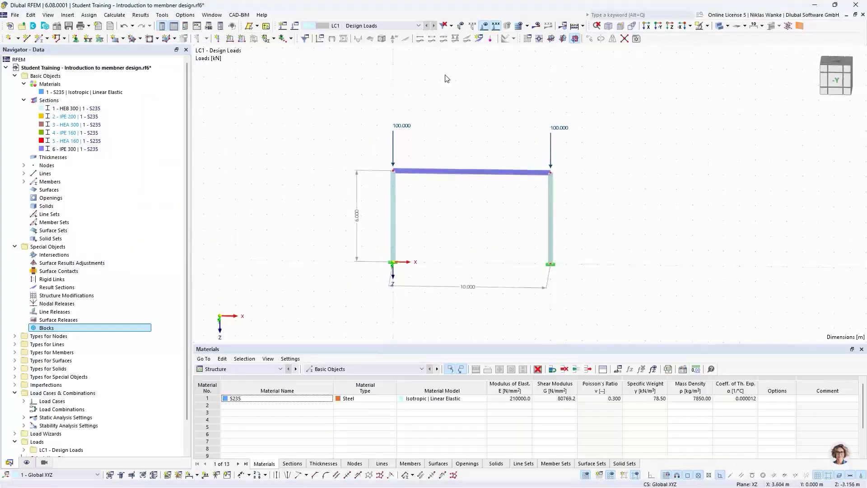
click(540, 28)
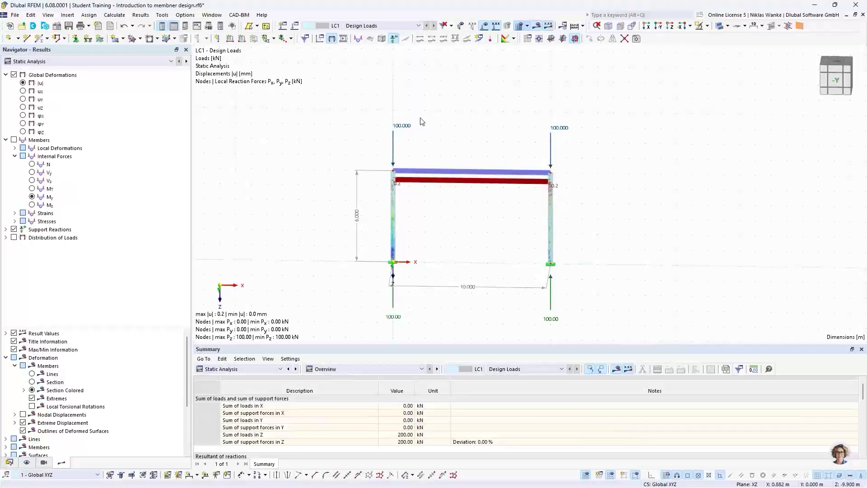
scroll(477, 258, up, 3)
middle_drag(477, 258, 425, 224)
scroll(414, 216, down, 1)
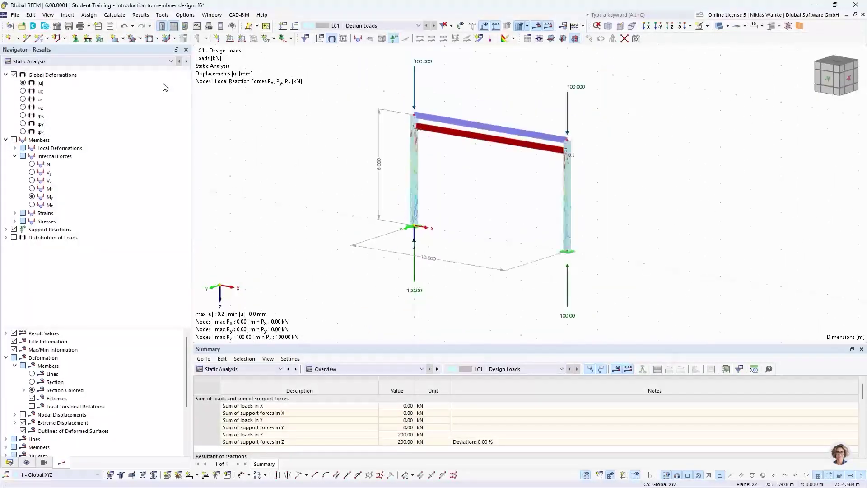
click(131, 61)
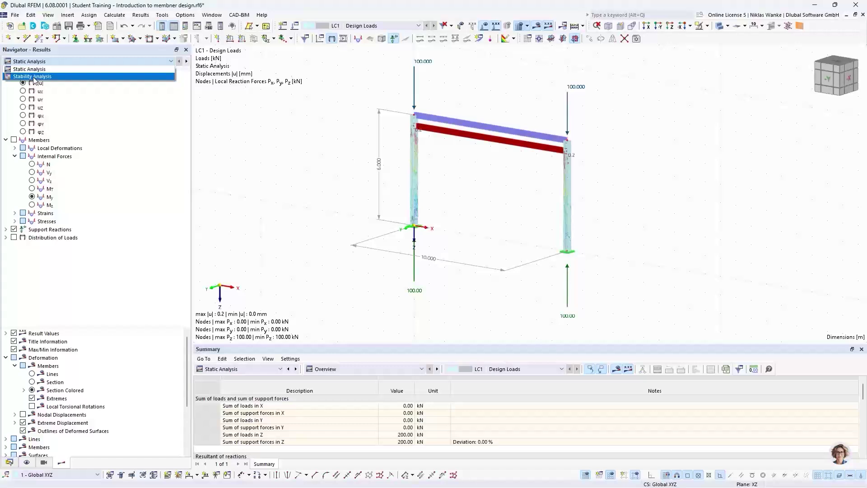
click(34, 77)
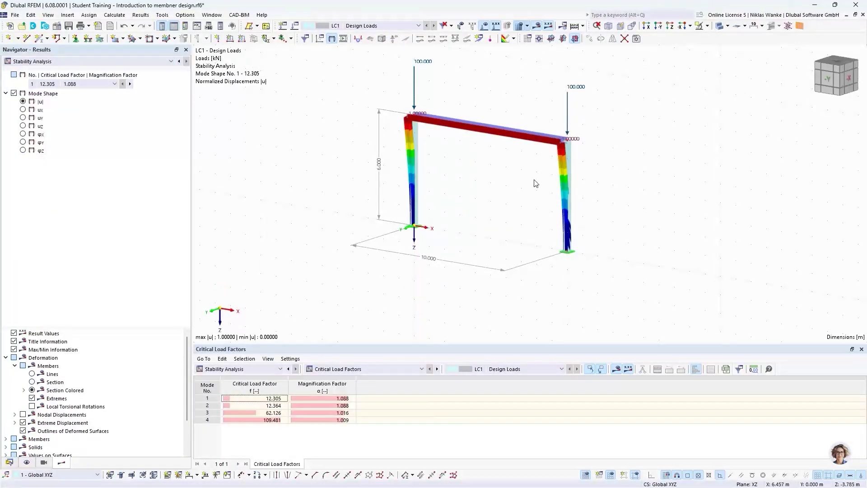
Examine the frame's first mode shape, including the connection between the beam and the column at X 10 m
scroll(528, 180, up, 1)
middle_drag(528, 180, 547, 205)
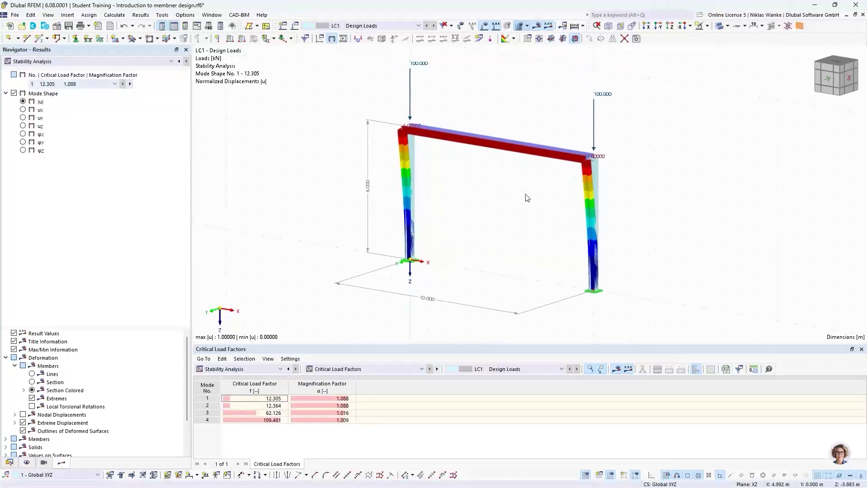
scroll(546, 204, up, 1)
middle_drag(543, 180, 534, 225)
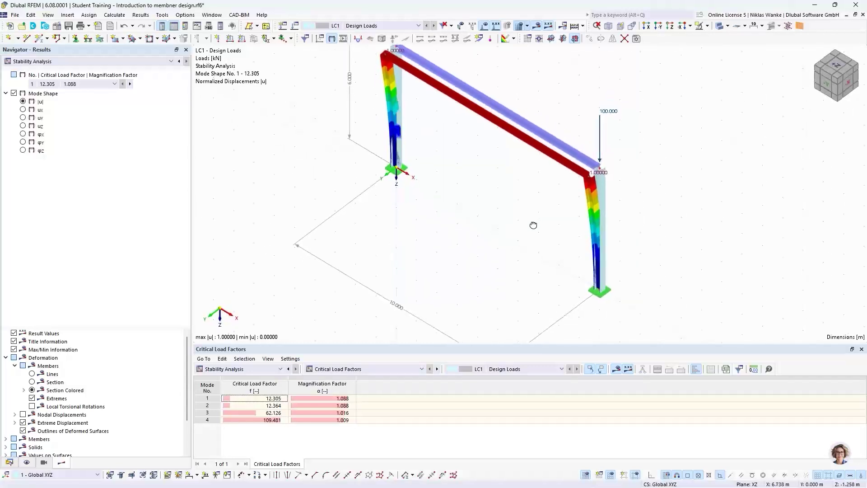
scroll(586, 206, up, 6)
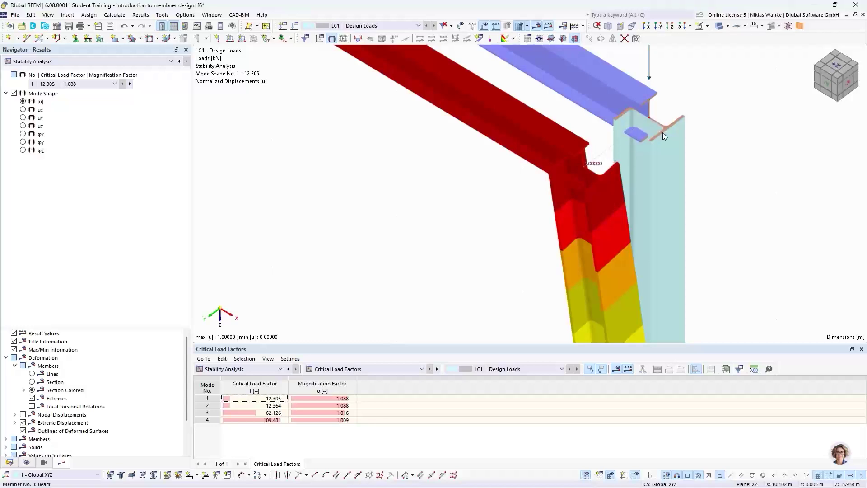
scroll(562, 171, down, 5)
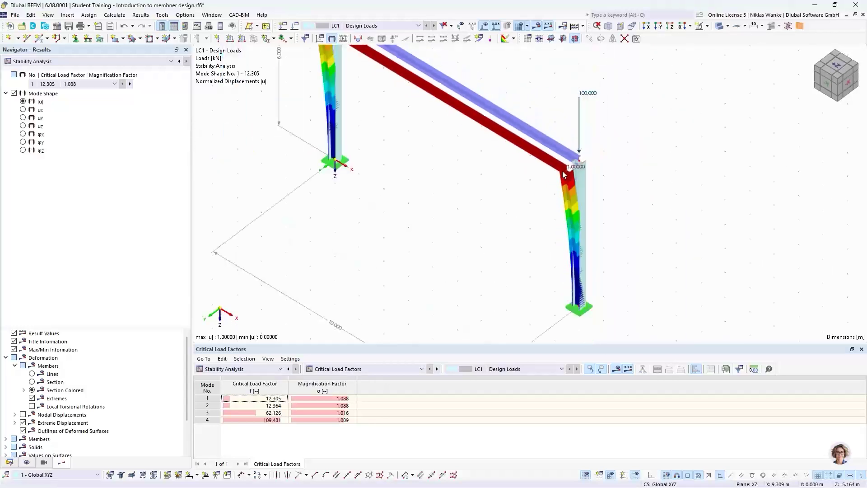
scroll(515, 210, down, 2)
middle_drag(519, 216, 531, 227)
ctrl+middle_drag(530, 227, 534, 199)
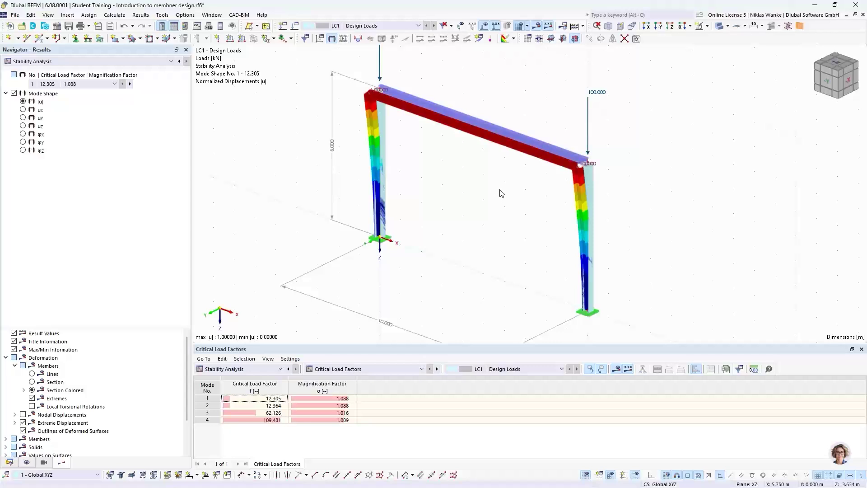
ctrl+middle_drag(500, 193, 499, 234)
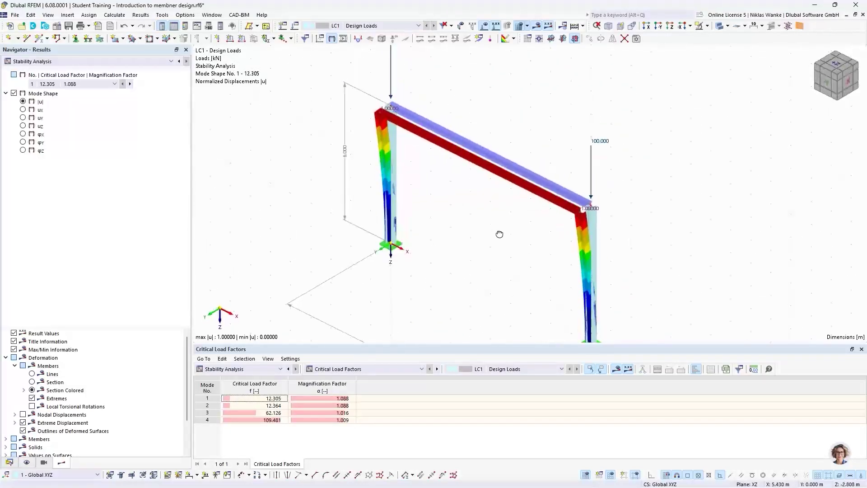
List the stability results by member and compare the mode 1 effective length factors about the minor axis for both columns
click(357, 370)
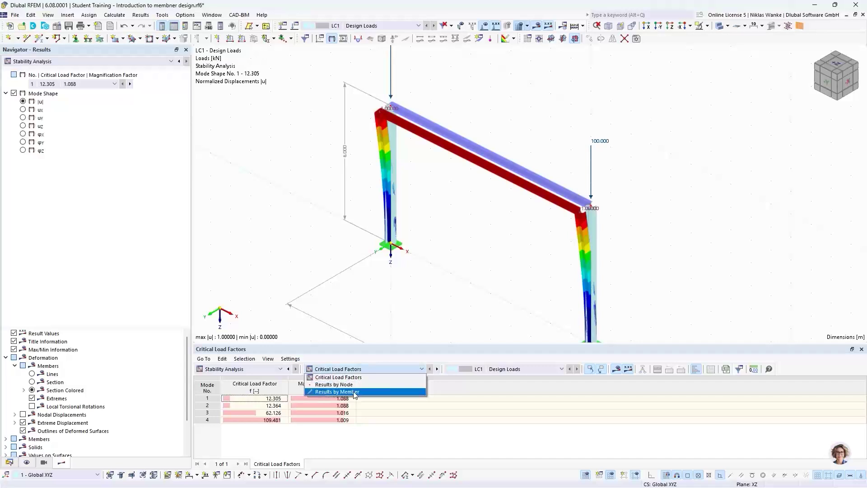
click(359, 391)
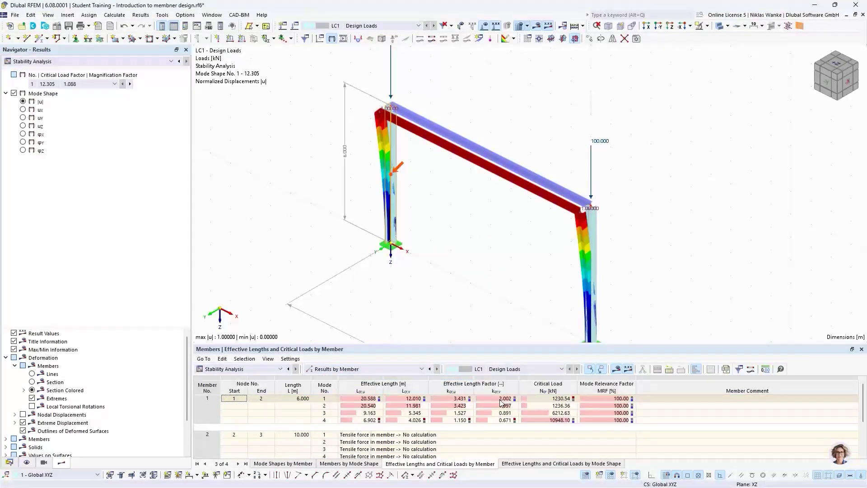
click(325, 399)
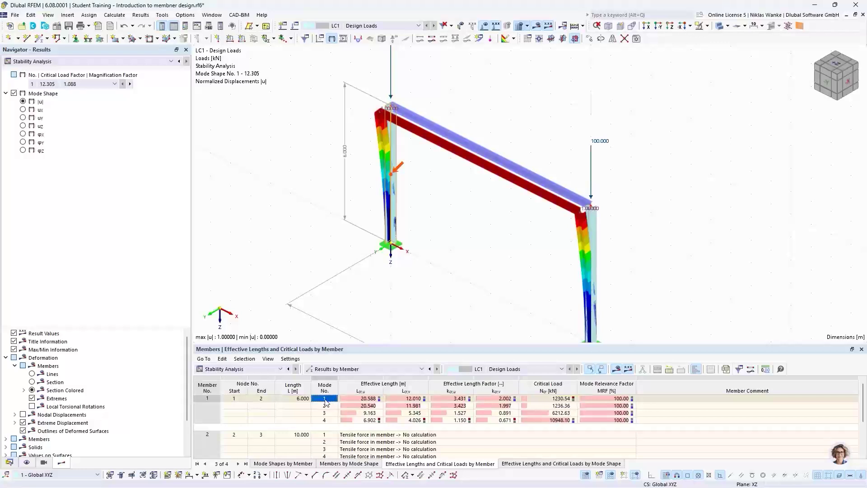
click(505, 399)
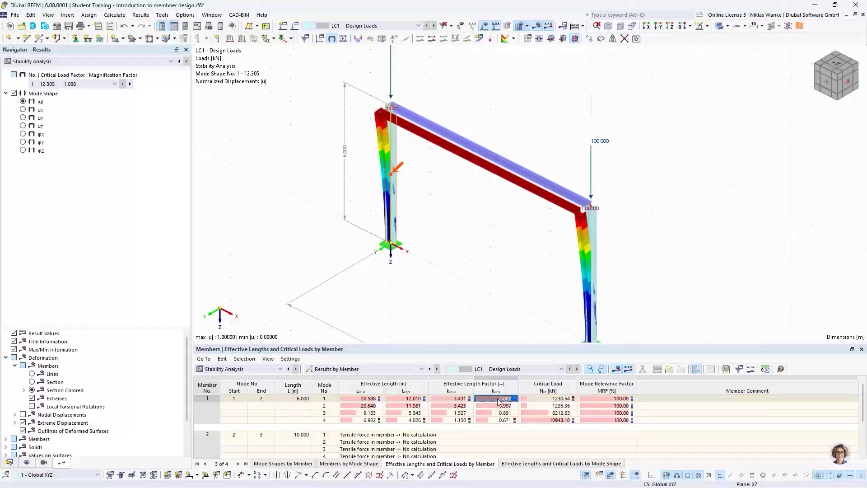
scroll(529, 414, down, 1)
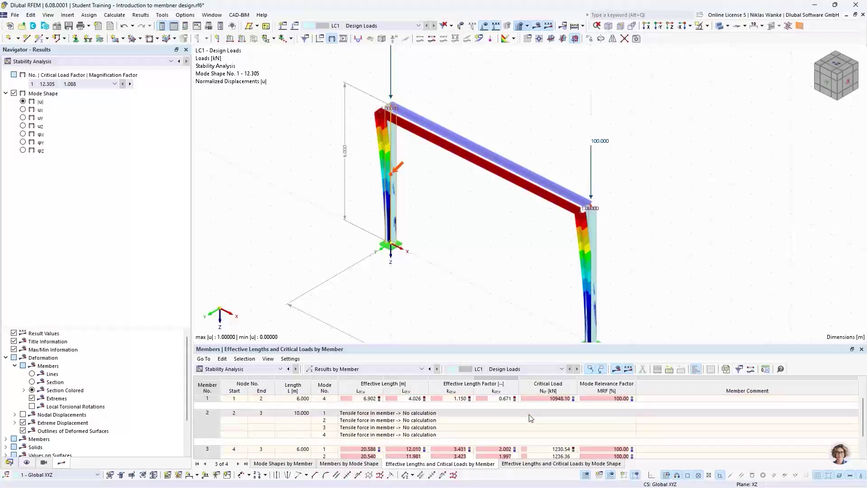
scroll(529, 417, up, 1)
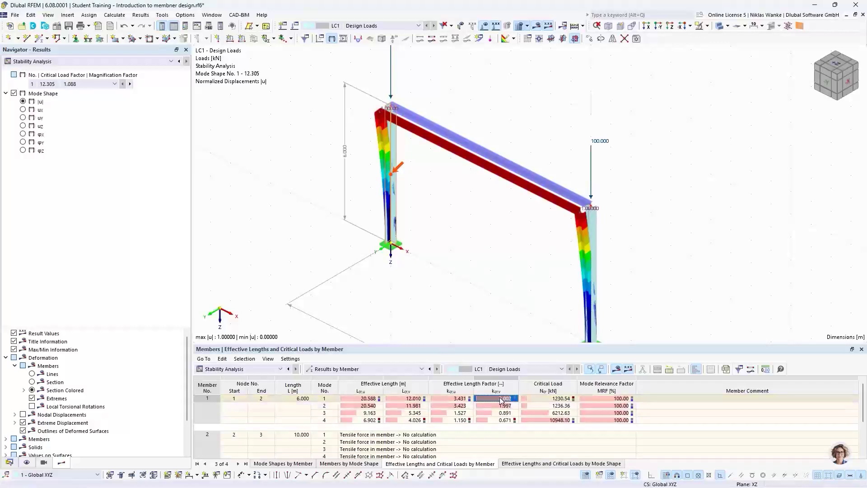
scroll(495, 407, down, 2)
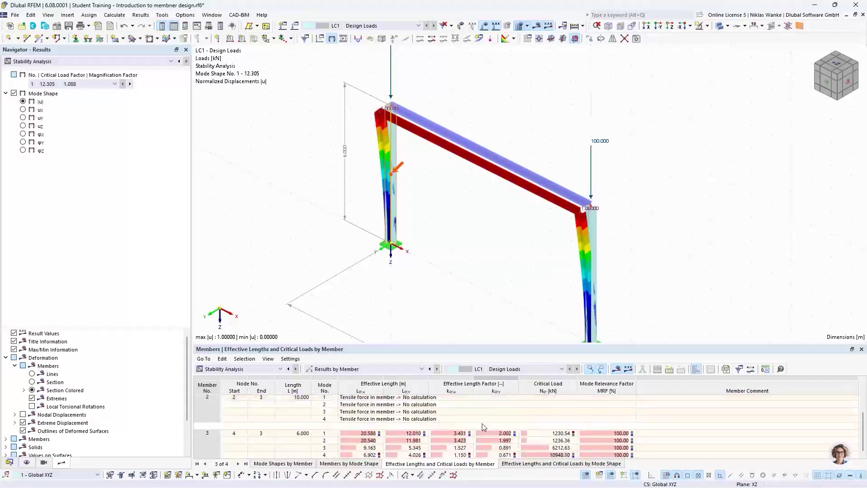
click(491, 434)
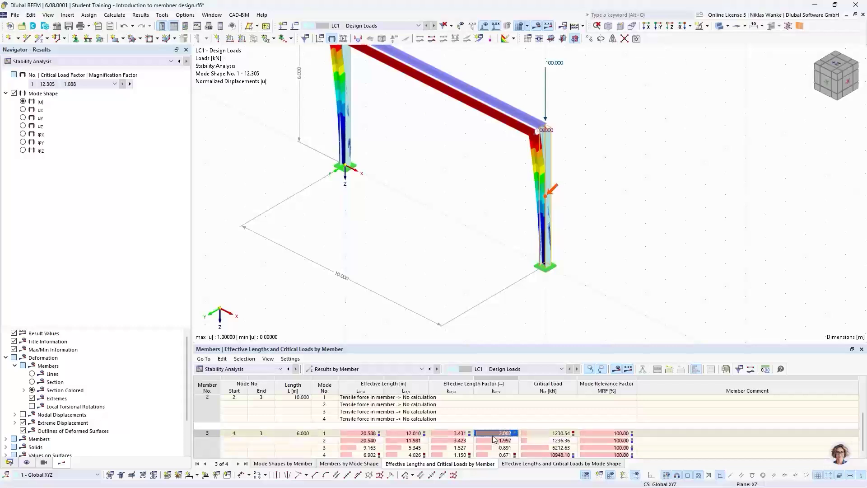
scroll(494, 429, up, 1)
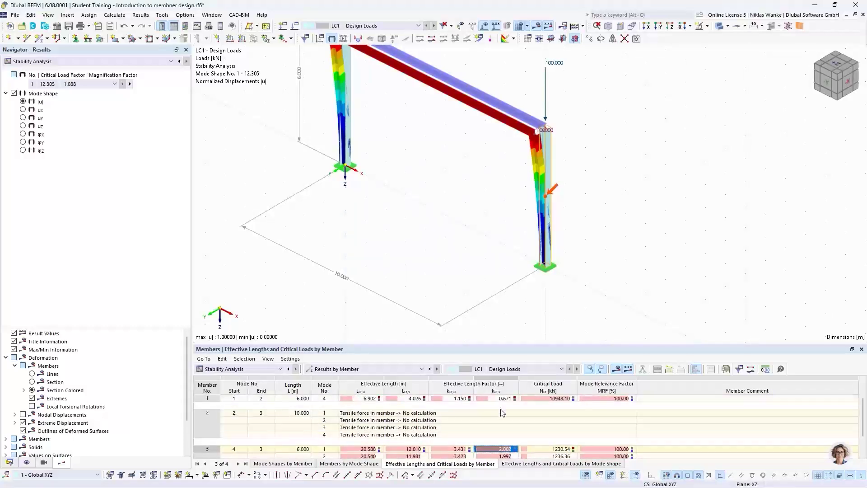
scroll(501, 408, up, 1)
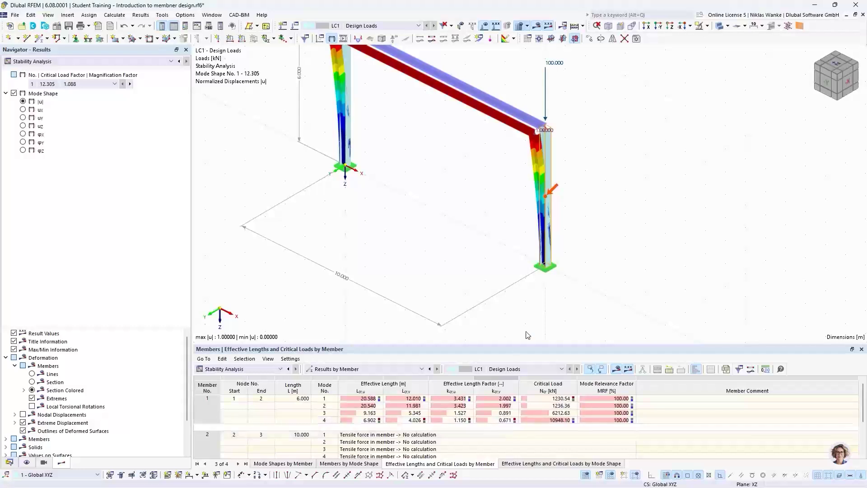
Return the stability results table to the critical load factors
middle_drag(403, 182, 436, 248)
ctrl+middle_drag(436, 248, 433, 223)
click(258, 369)
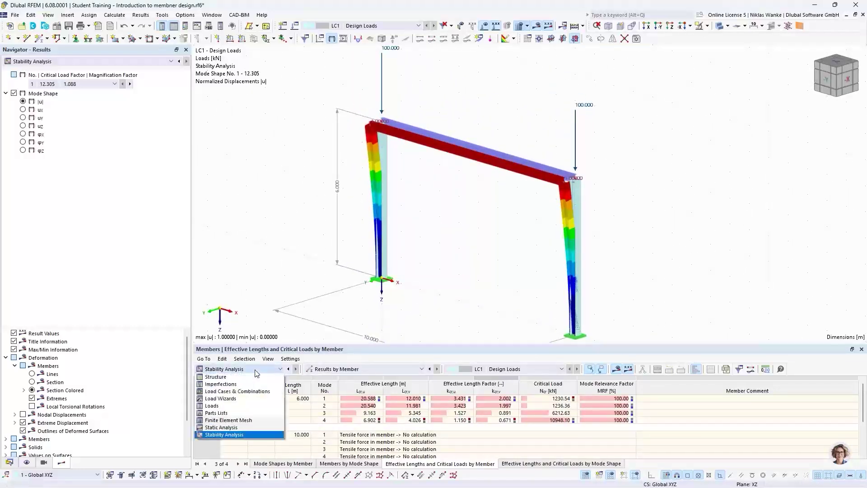
click(258, 369)
click(332, 369)
click(334, 377)
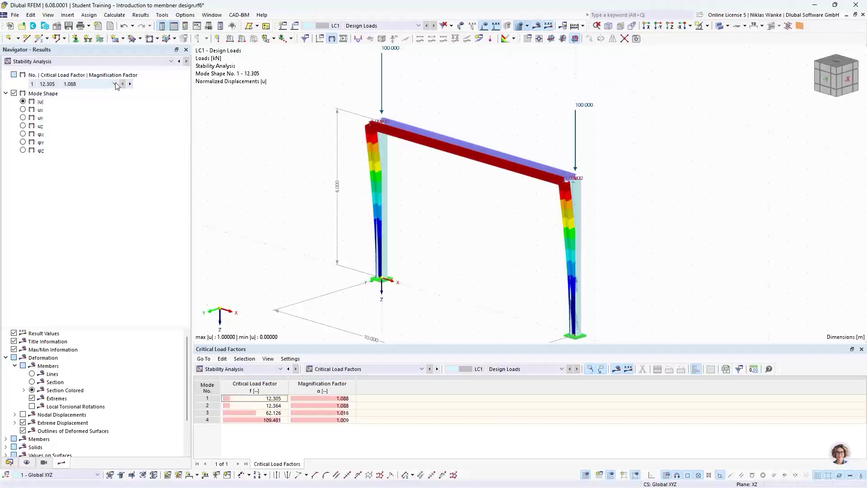
Display mode shape 2 and examine how the columns and the beam deform, including the beam-to-column corner
click(130, 84)
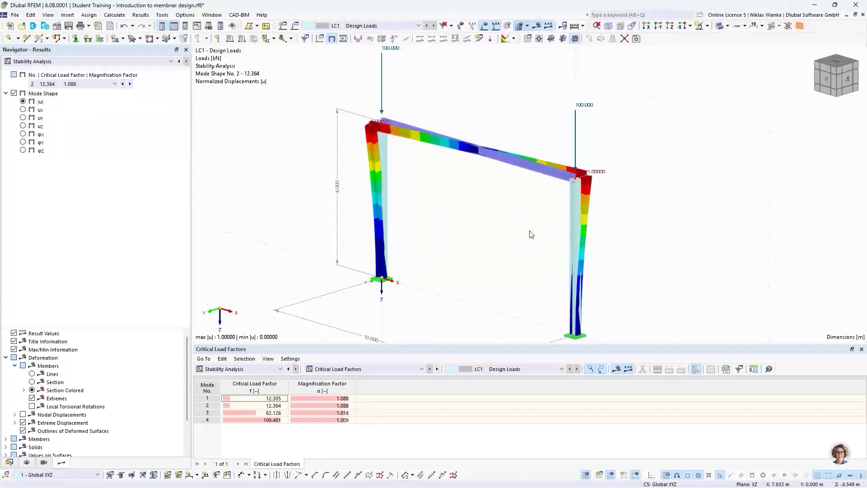
ctrl+middle_drag(528, 235, 505, 269)
scroll(587, 209, up, 5)
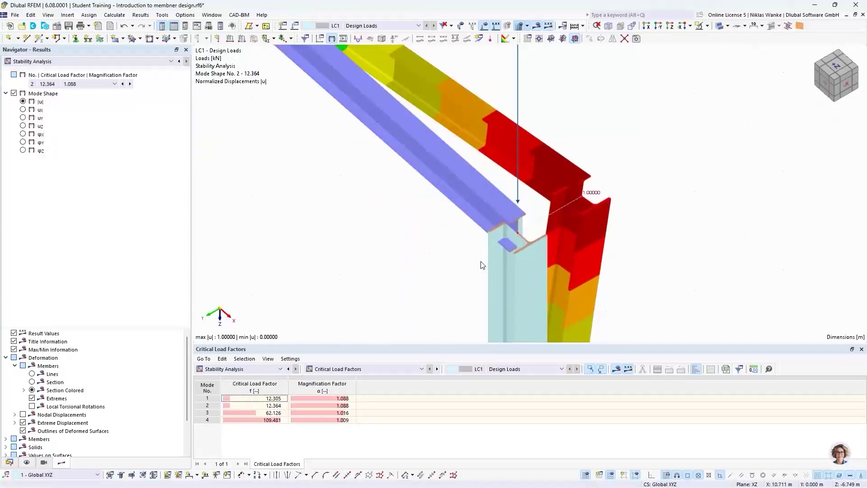
scroll(550, 232, down, 6)
ctrl+middle_drag(470, 215, 486, 271)
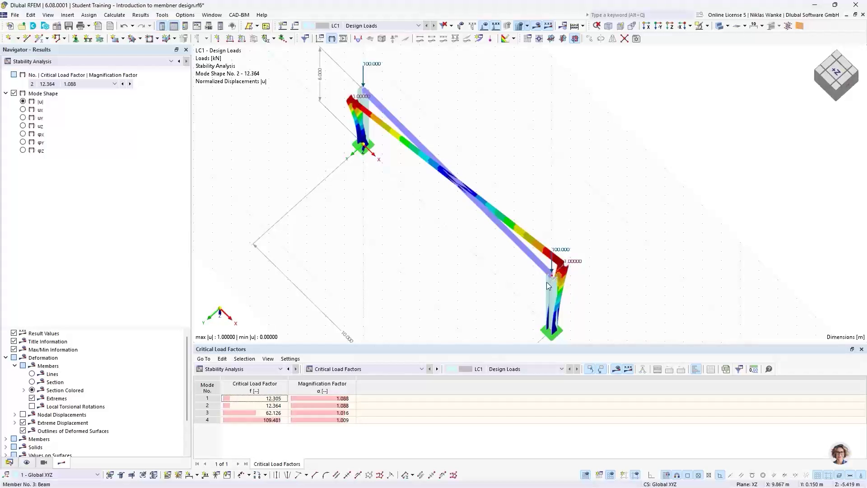
ctrl+middle_drag(535, 290, 536, 281)
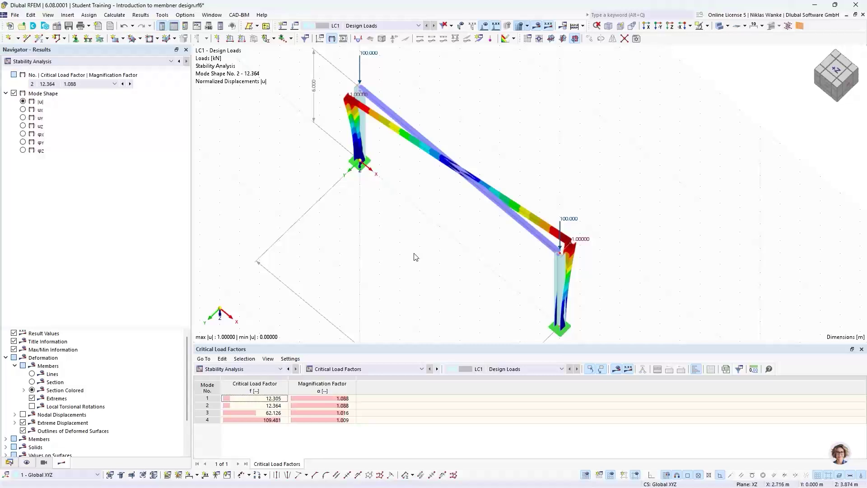
Display mode shape 3 and examine the frame's in-plane deformation from the front
click(130, 83)
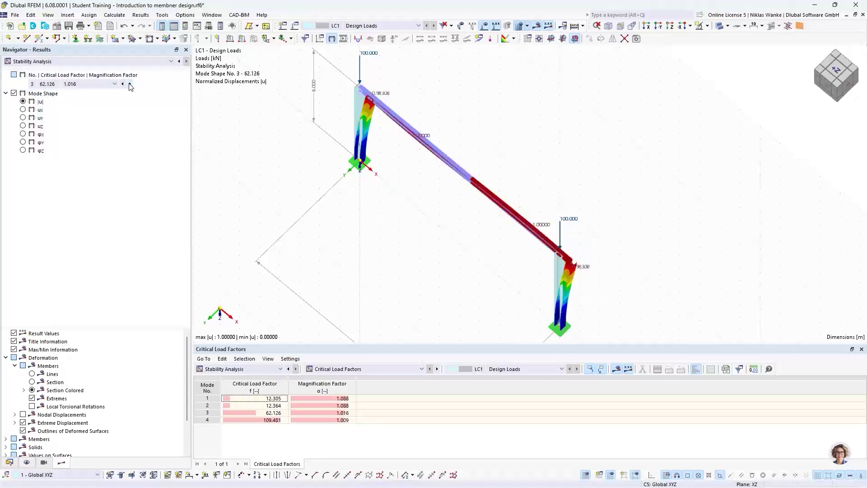
ctrl+middle_drag(440, 276, 513, 186)
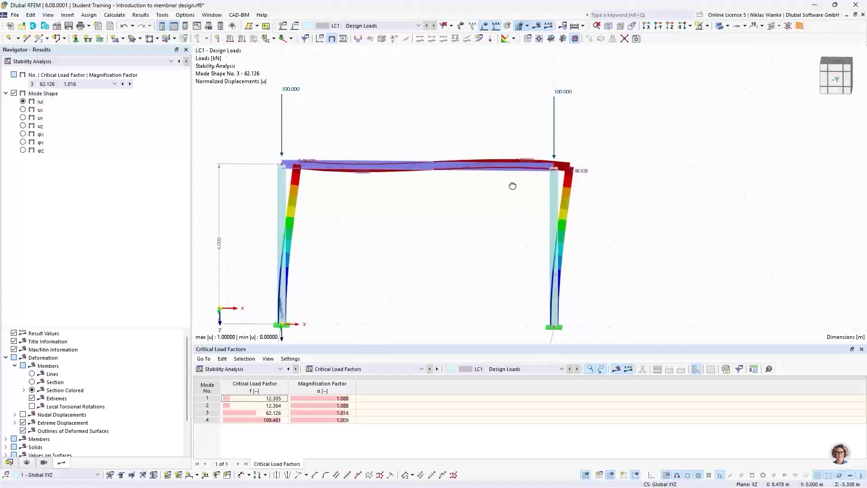
Examine the beam-to-column corner of mode shape 3 up close, followed by the whole frame's in-plane deformation from the front
middle_drag(468, 224, 505, 199)
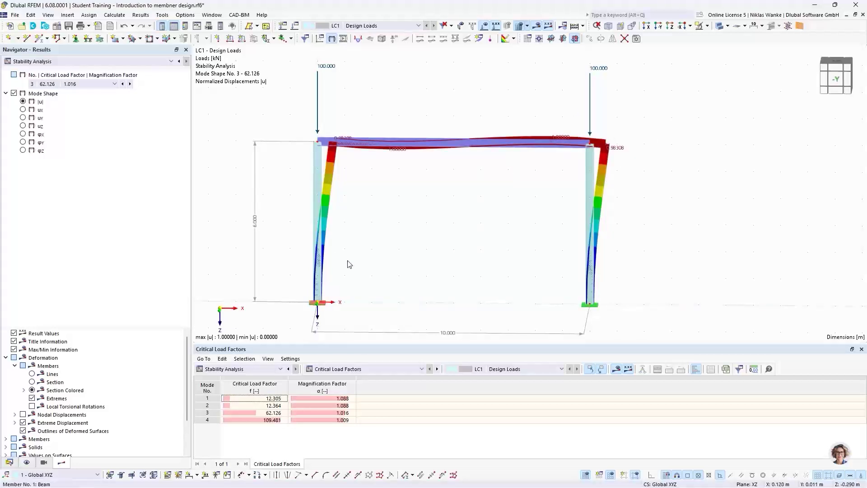
scroll(338, 155, up, 6)
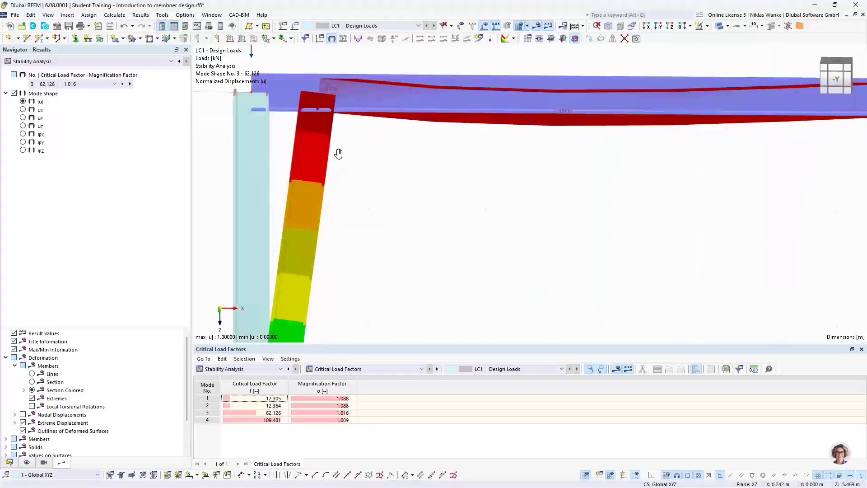
ctrl+middle_drag(339, 153, 348, 246)
scroll(371, 121, down, 2)
middle_drag(371, 121, 371, 250)
scroll(373, 250, up, 4)
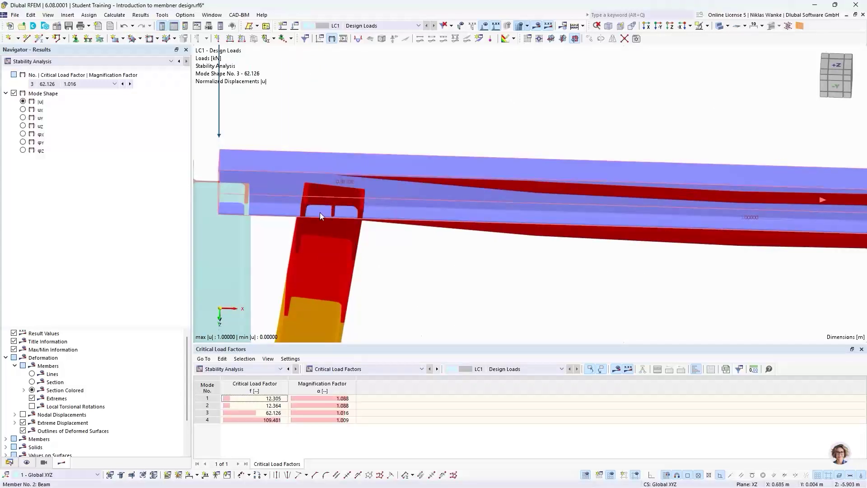
scroll(325, 200, down, 8)
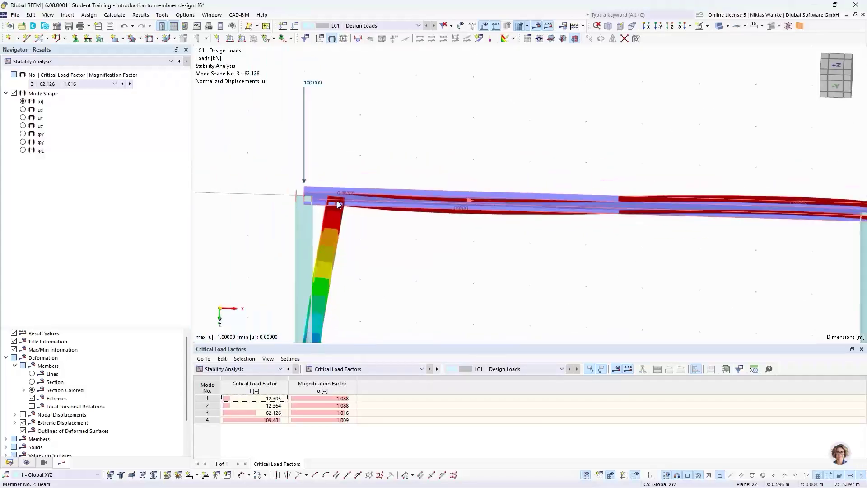
ctrl+middle_drag(335, 197, 332, 159)
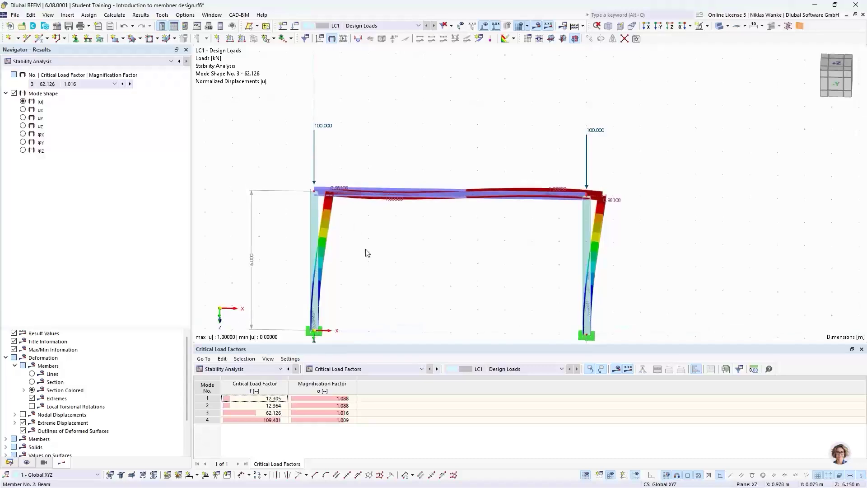
middle_drag(366, 254, 374, 135)
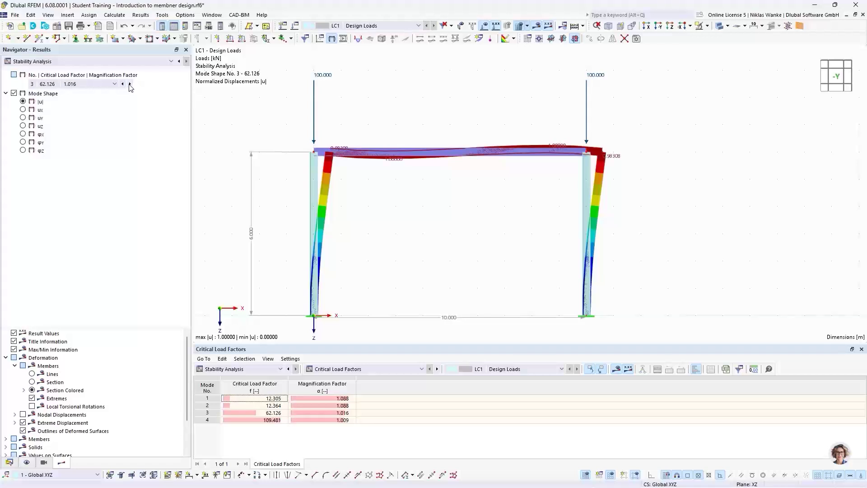
Review the mode 3 critical load factor in relation to the two column loads and the deformed frame
click(267, 414)
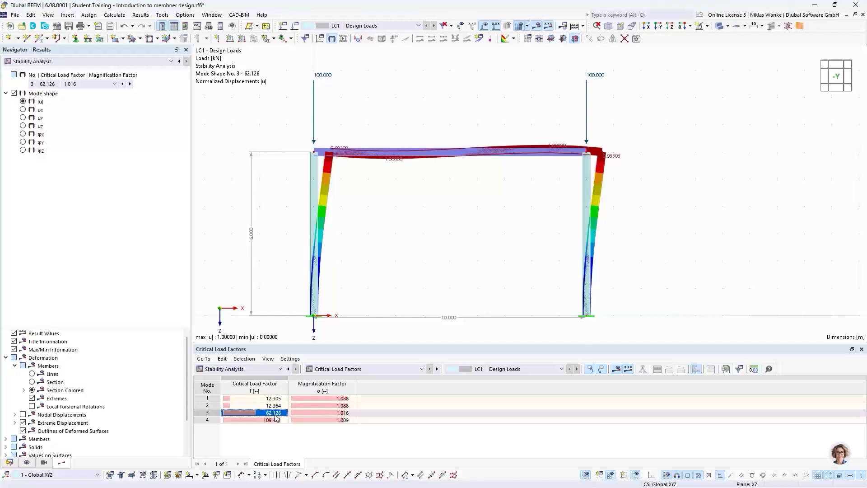
click(324, 75)
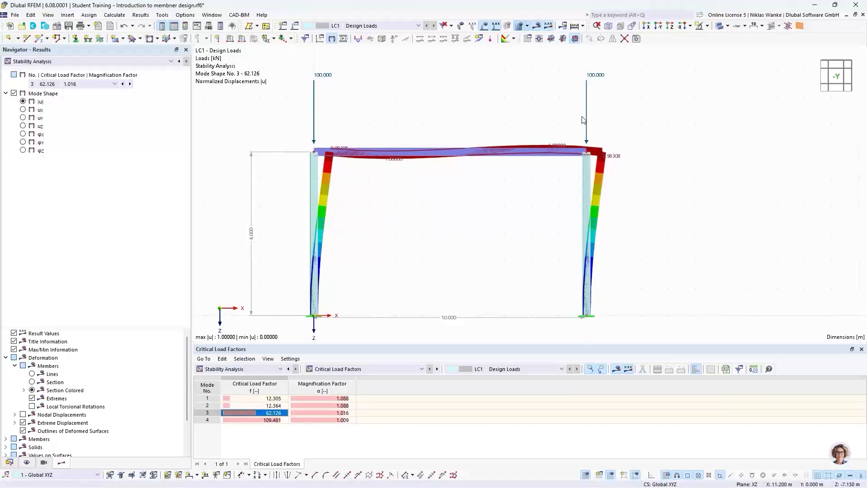
ctrl+middle_drag(281, 240, 384, 259)
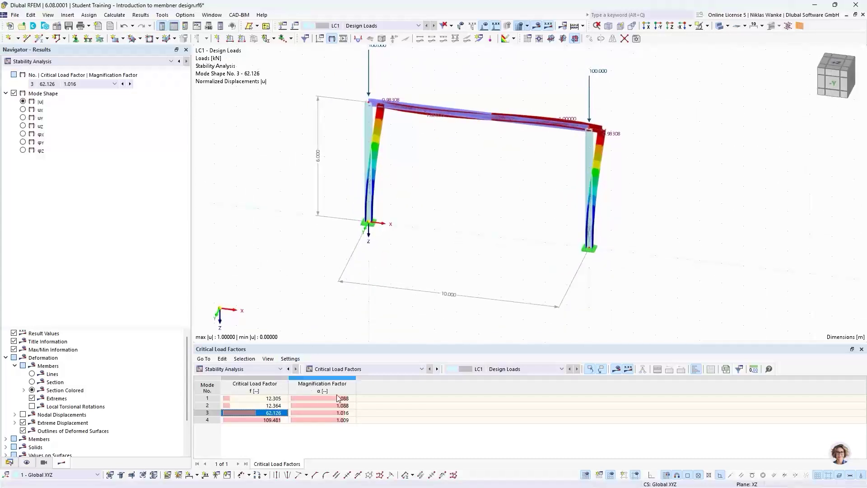
List the stability results by member and display mode shape 3 again on the frame
click(349, 372)
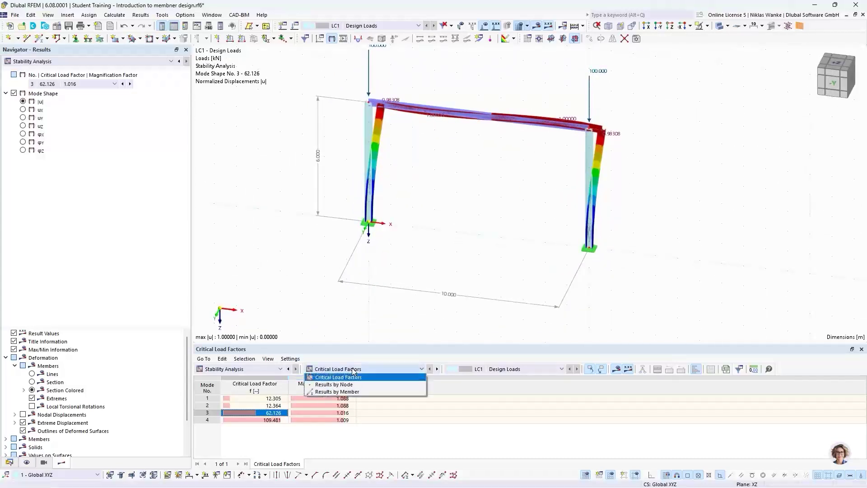
click(352, 393)
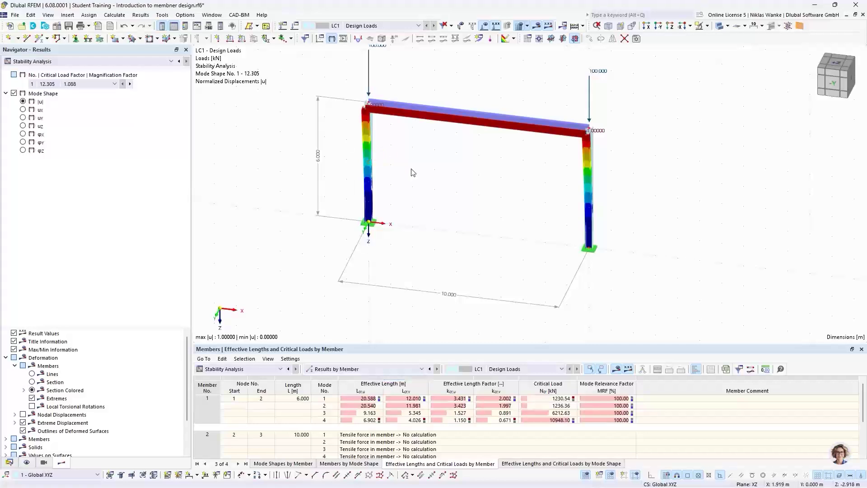
scroll(399, 157, up, 2)
middle_drag(400, 180, 414, 200)
scroll(400, 216, down, 2)
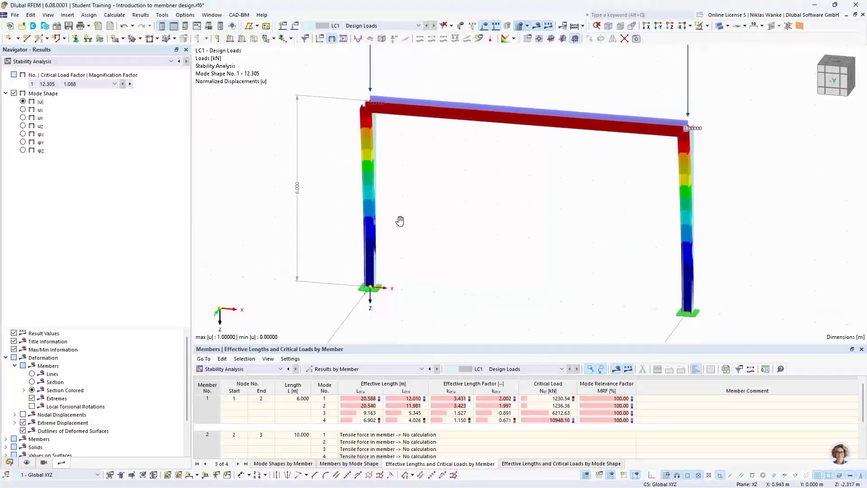
click(130, 84)
click(130, 84)
scroll(410, 225, up, 2)
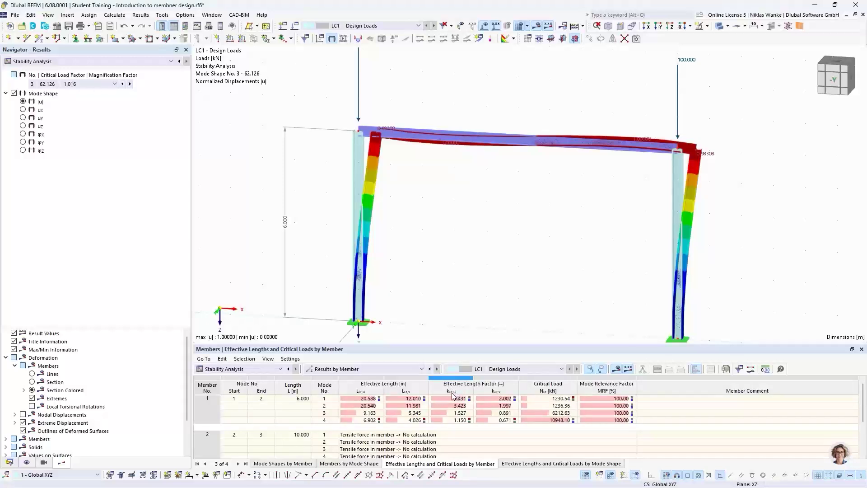
Check the first column's mode 3 effective length factor about the major axis against the frame's deformed shape
click(324, 412)
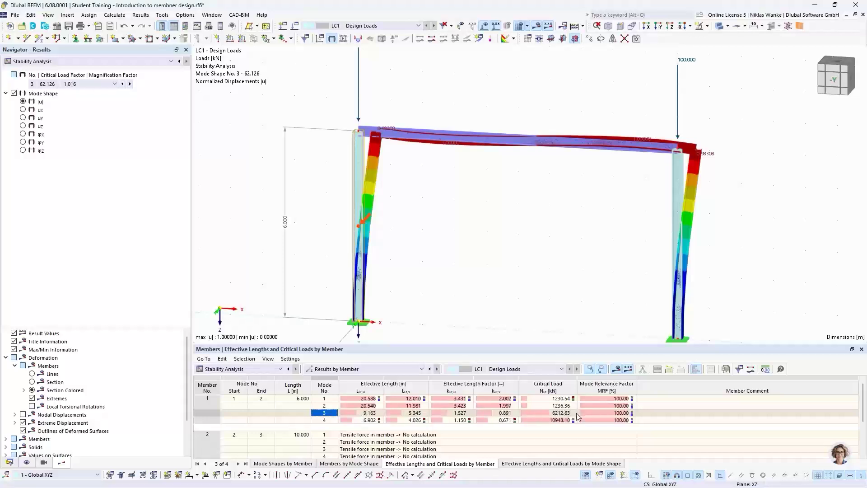
click(455, 413)
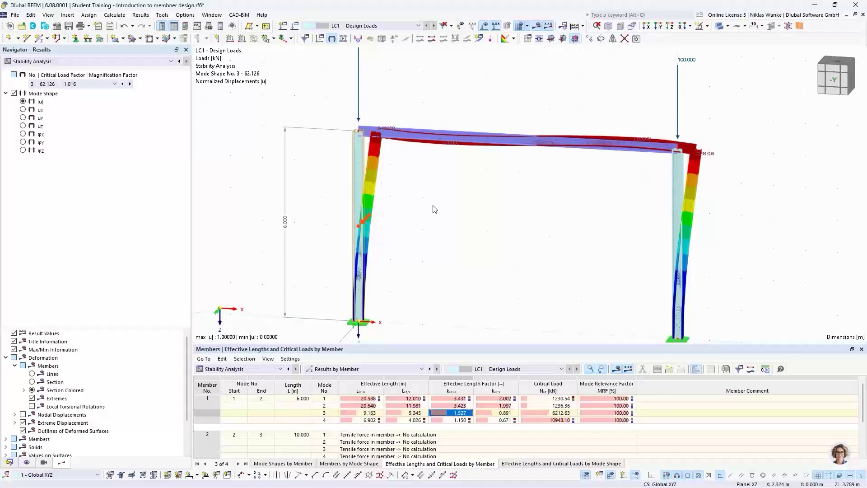
middle_drag(427, 226, 430, 209)
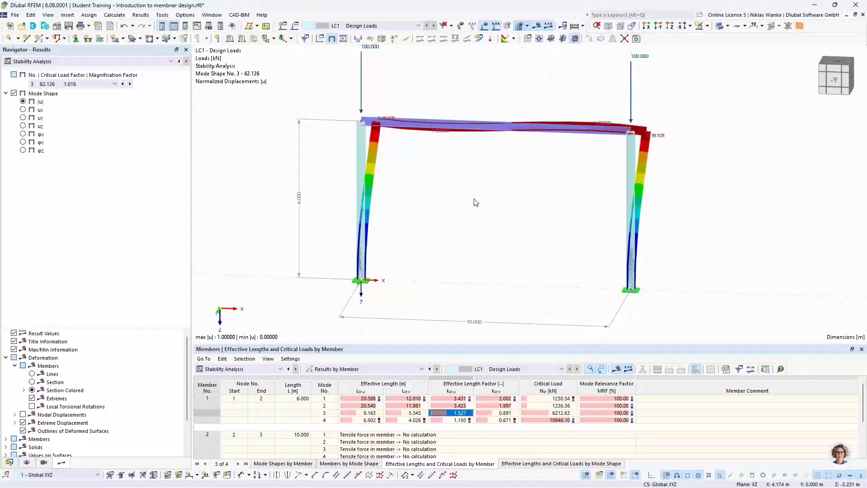
ctrl+middle_drag(476, 202, 479, 262)
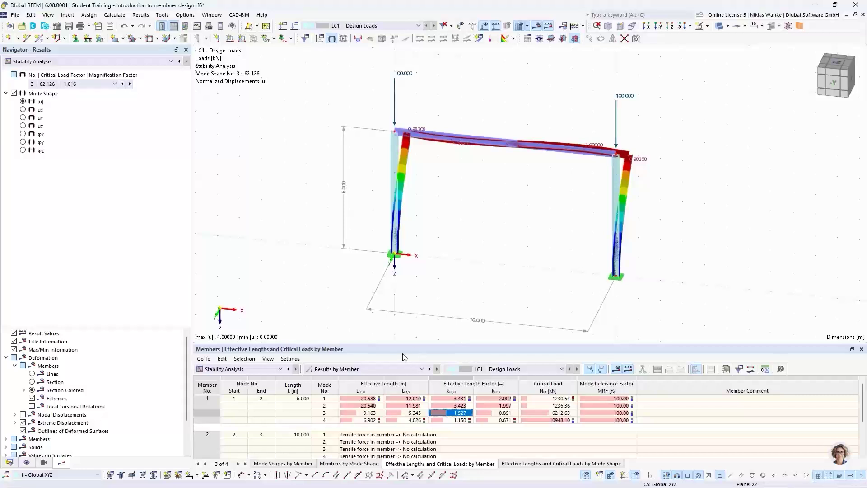
Return to the critical load factors, display mode shape 1 and examine the frame's out-of-plane sway in an oblique view
click(341, 370)
click(343, 379)
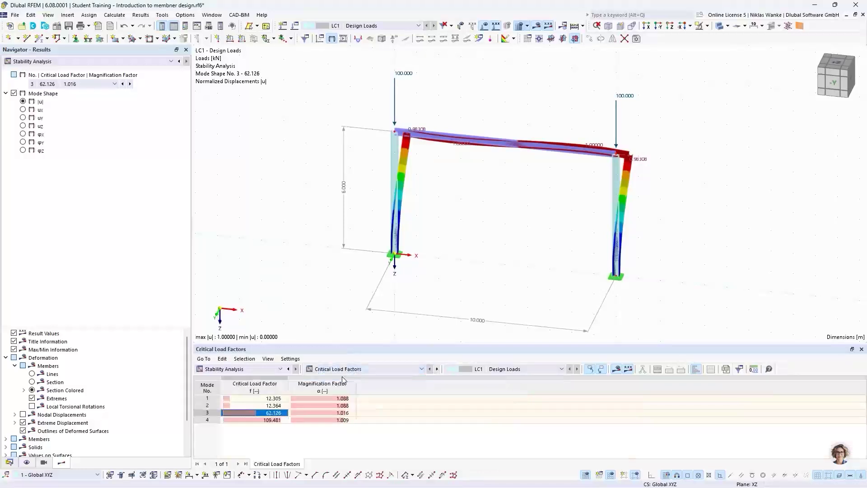
click(264, 398)
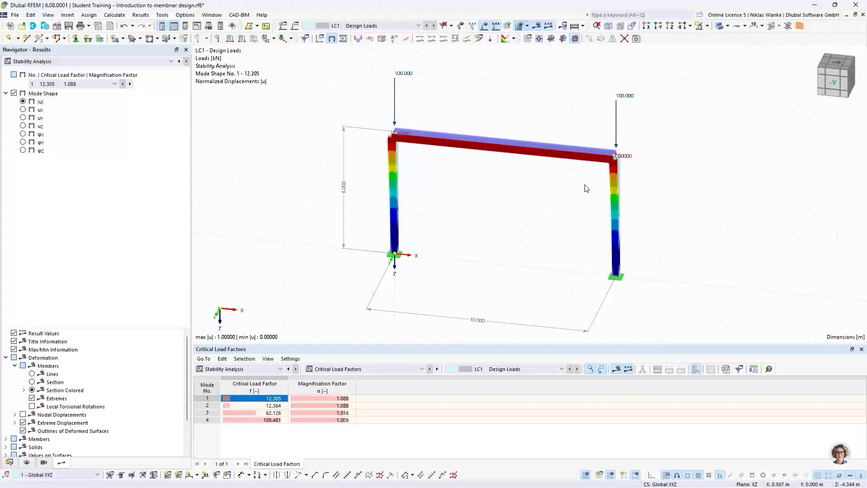
ctrl+middle_drag(587, 187, 483, 174)
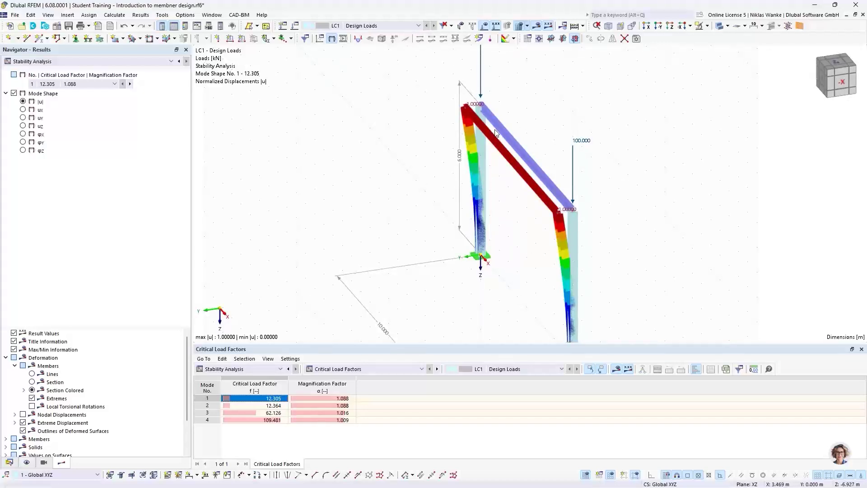
ctrl+middle_drag(506, 233, 533, 218)
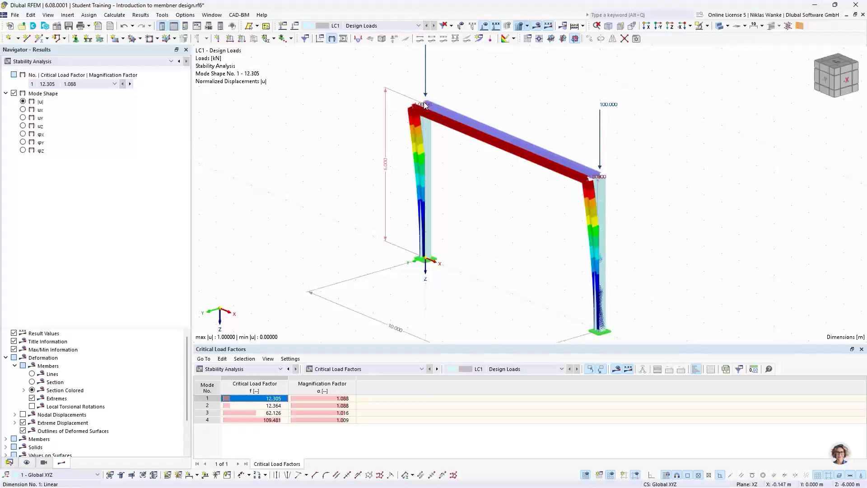
Create a nodal support in Global XYZ that fixes only uY, leaving uX, uZ and all rotations free
click(75, 39)
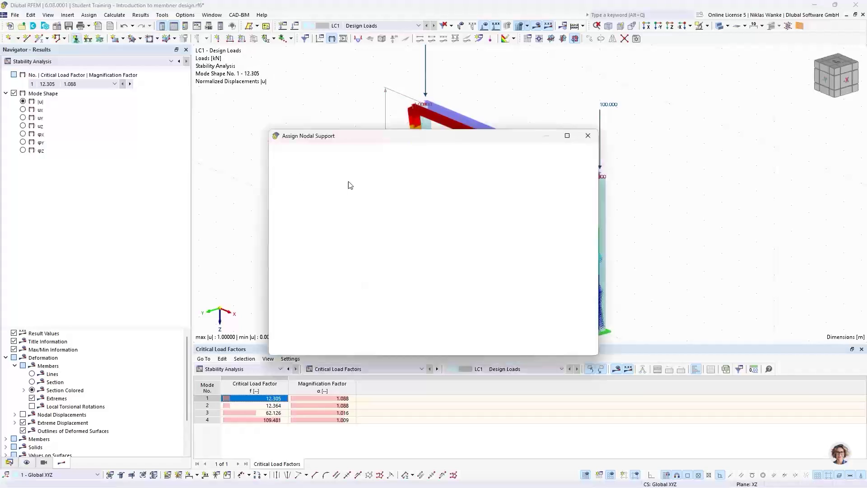
click(367, 199)
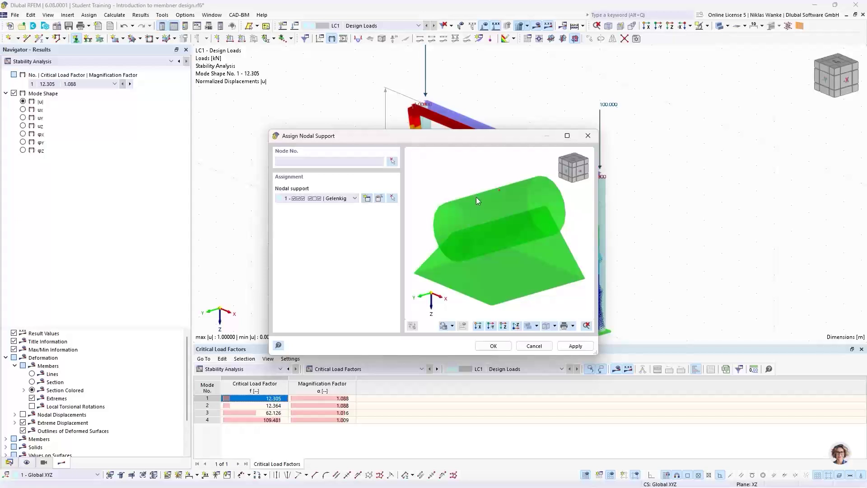
click(368, 200)
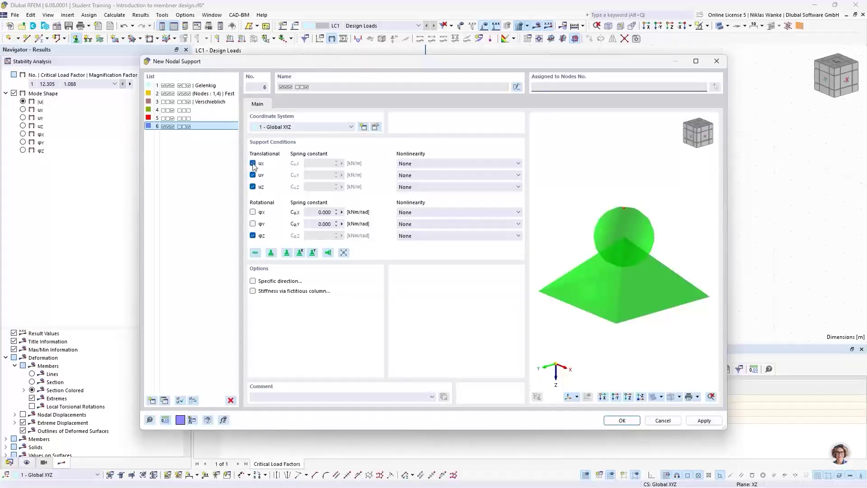
click(252, 164)
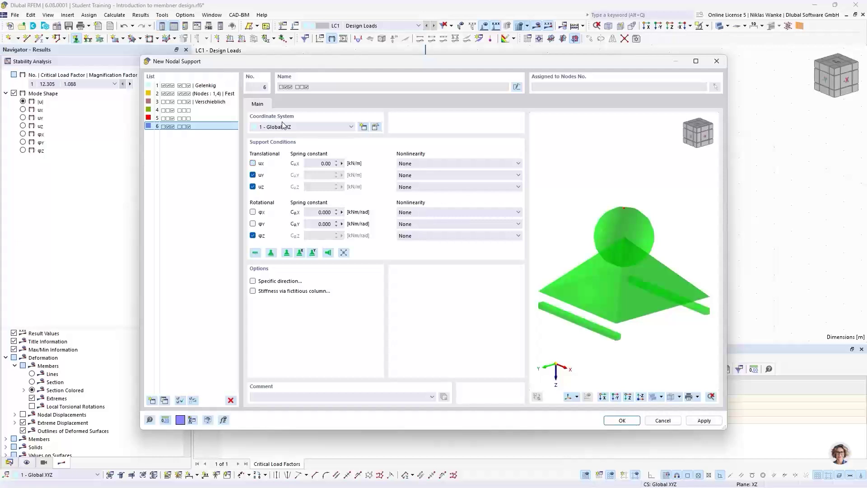
click(253, 187)
click(253, 235)
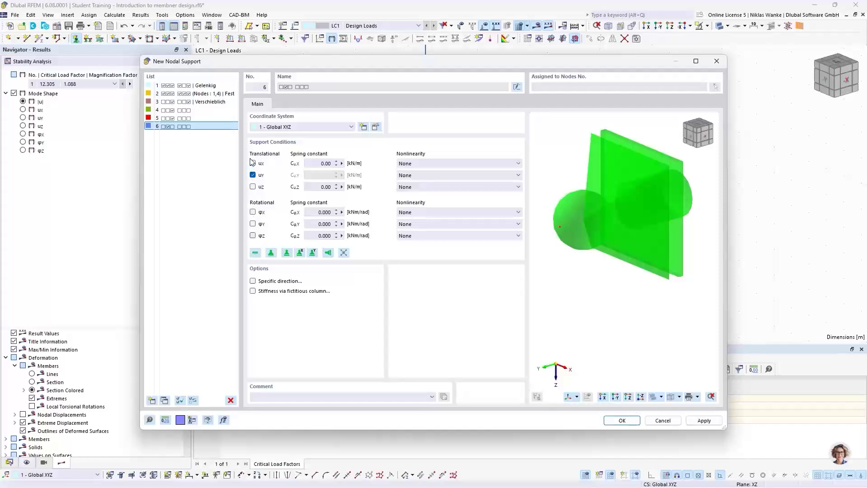
click(622, 420)
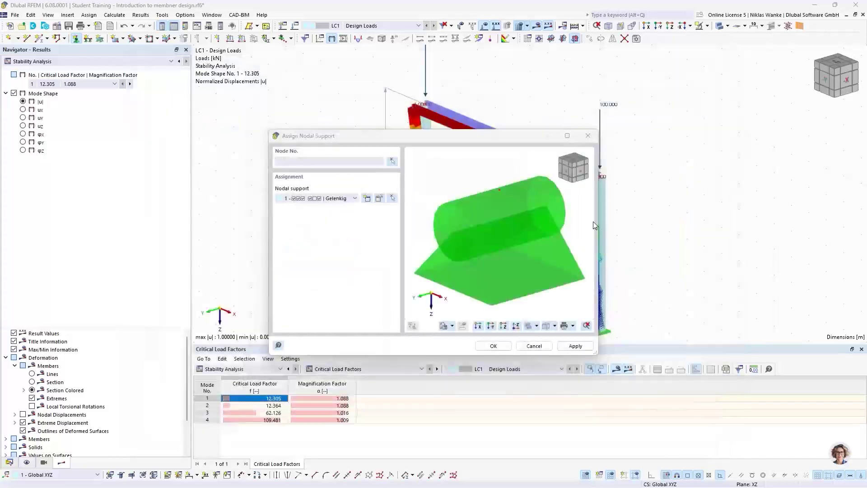
Assign the new uY support to the top nodes of both columns and save the model
click(493, 347)
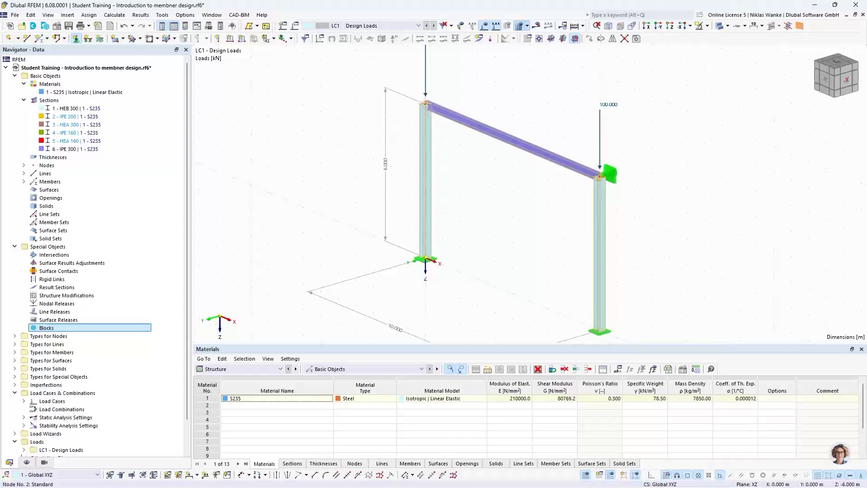
click(427, 104)
key(Escape)
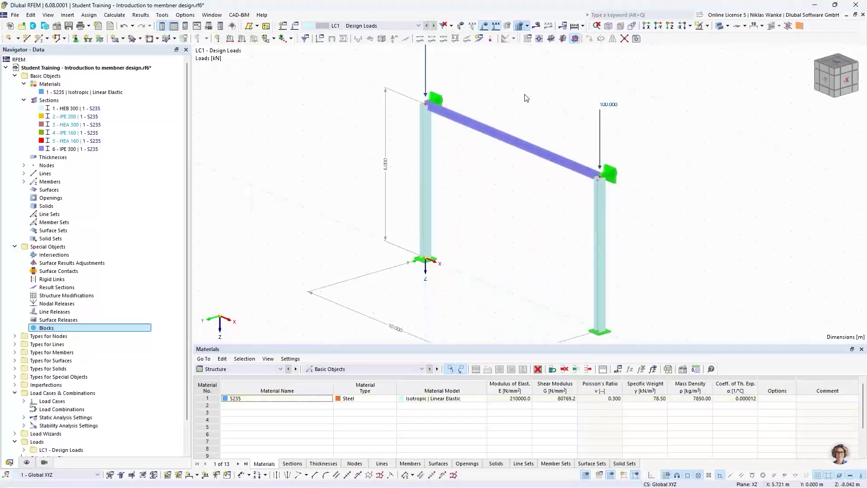
scroll(525, 100, down, 1)
middle_drag(526, 103, 530, 145)
key(ctrl+s)
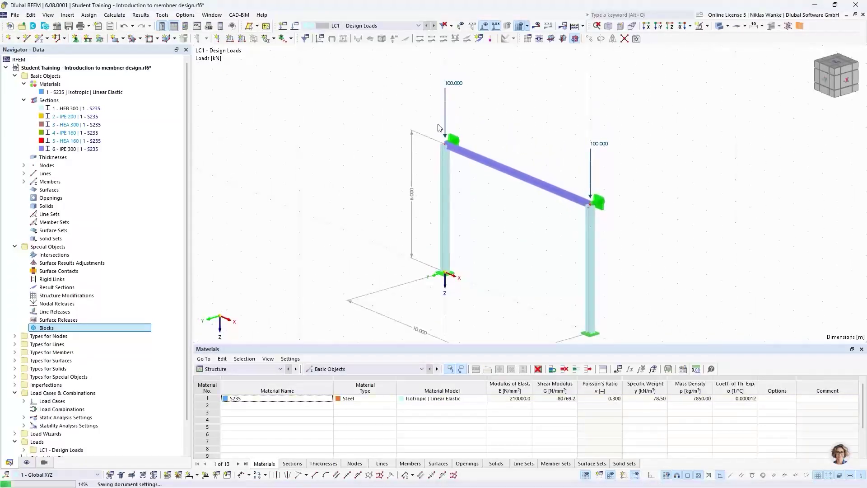
Inspect the lateral supports at the frame's upper corners, calculate the model and display its stability analysis results
ctrl+middle_drag(433, 221, 604, 185)
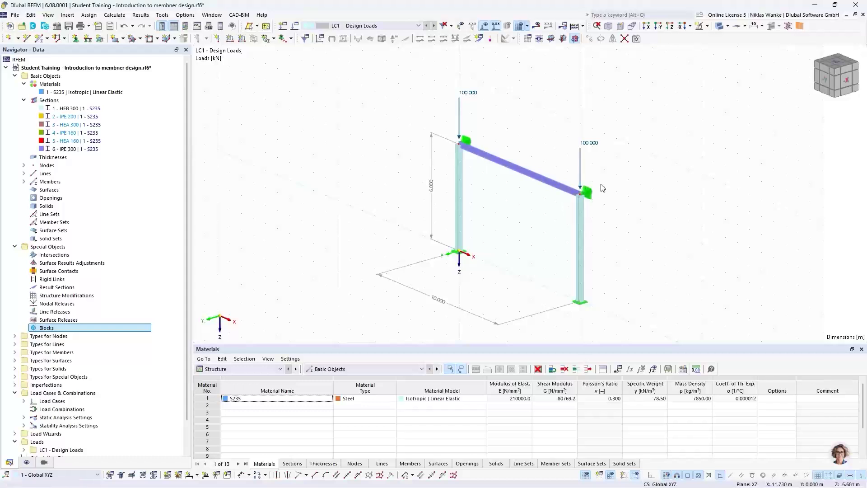
scroll(607, 217, down, 1)
middle_drag(607, 217, 534, 224)
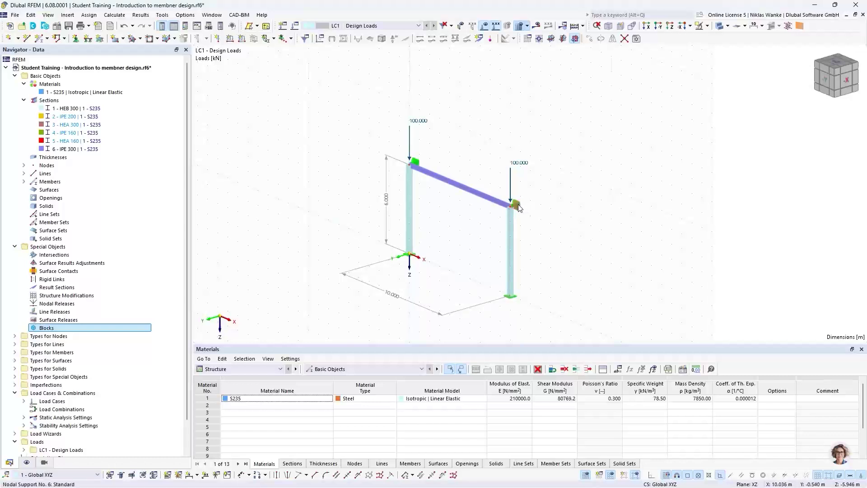
scroll(515, 207, up, 4)
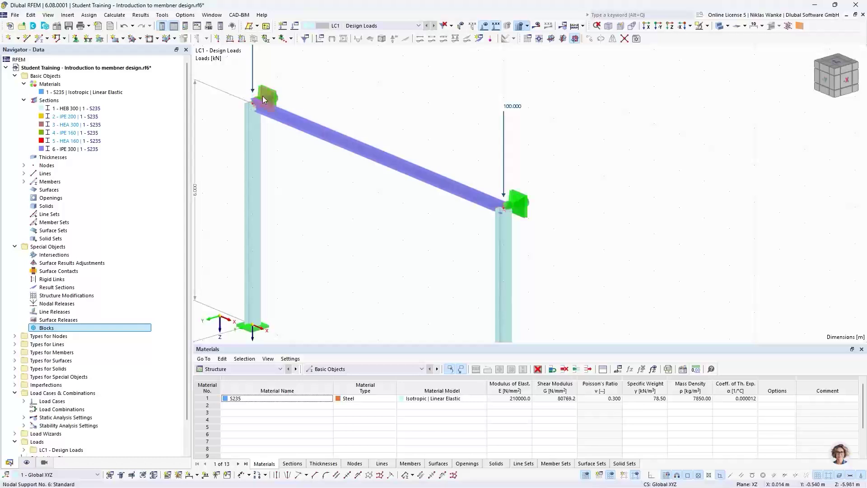
click(535, 28)
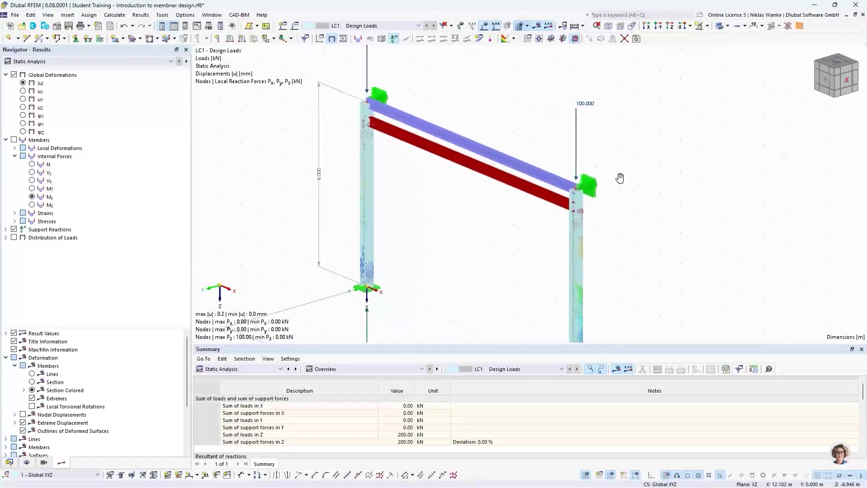
click(73, 63)
click(68, 73)
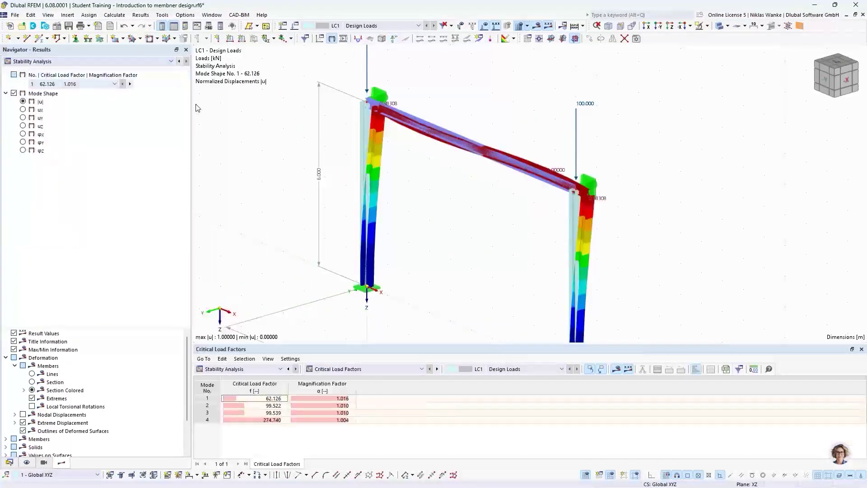
Examine the laterally supported frame's mode shape 1 from the front and at a slight angle, alongside its critical load factor
ctrl+middle_drag(472, 211, 567, 188)
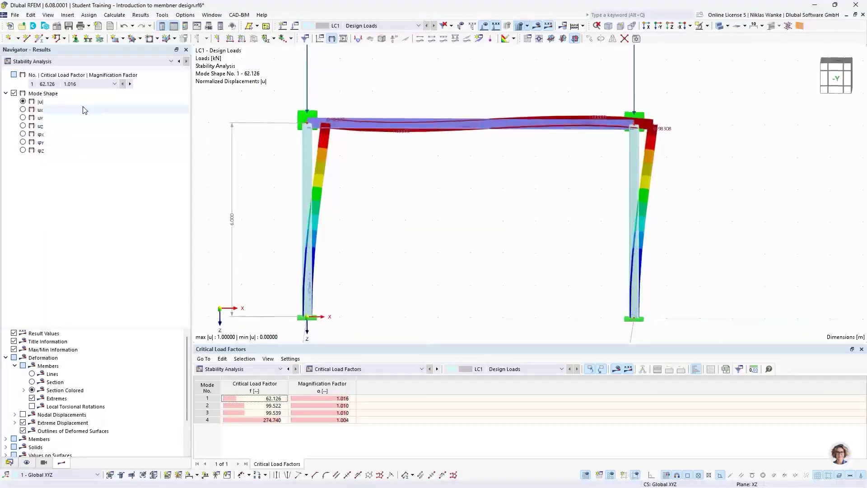
click(43, 83)
click(45, 91)
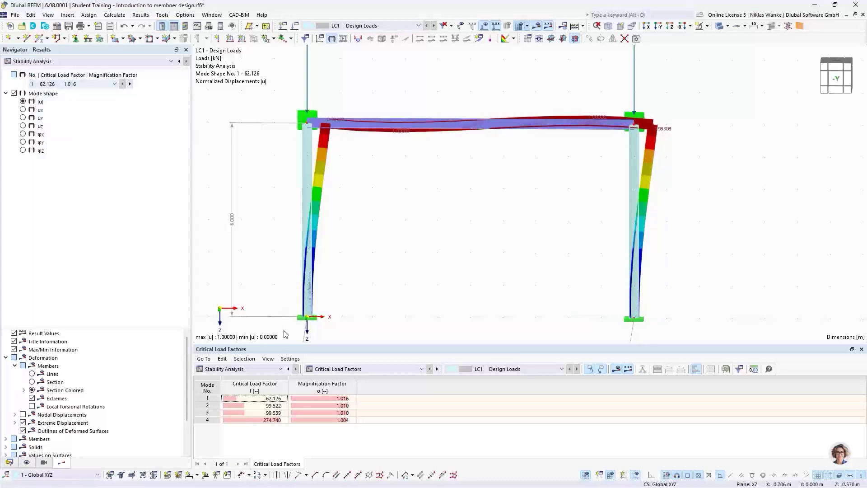
click(248, 398)
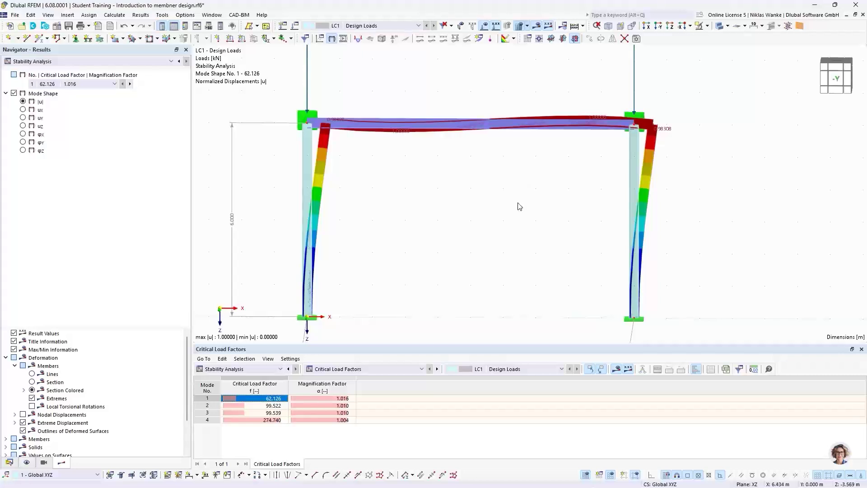
ctrl+middle_drag(519, 205, 538, 213)
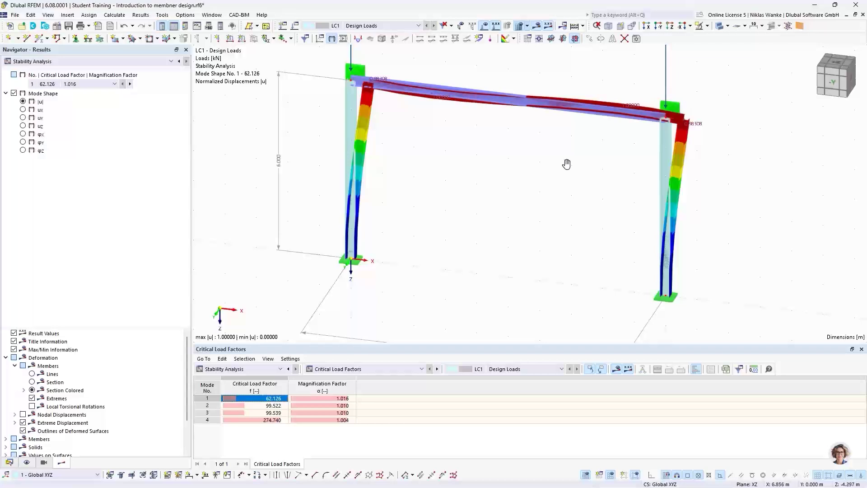
middle_drag(567, 163, 588, 174)
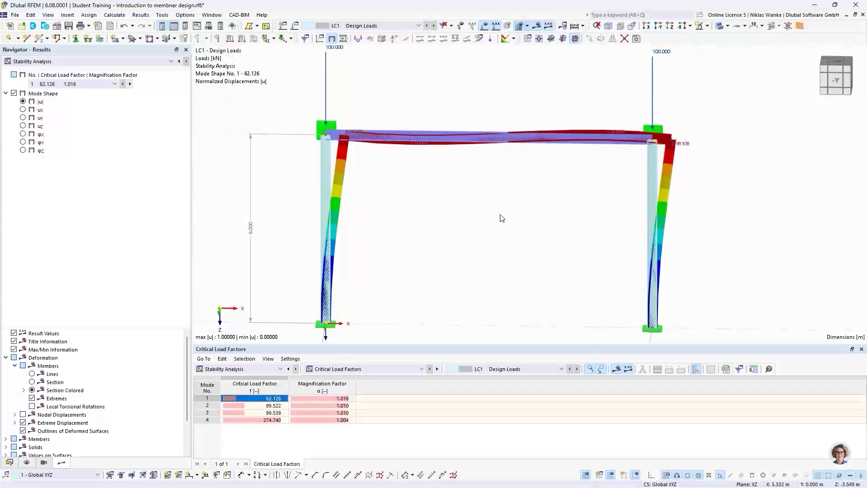
scroll(488, 223, down, 1)
middle_drag(487, 223, 488, 237)
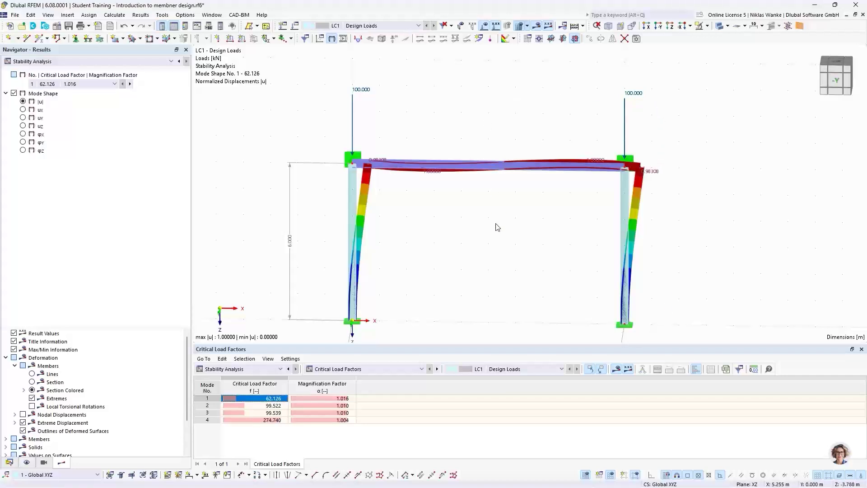
middle_drag(483, 229, 494, 219)
scroll(494, 223, down, 1)
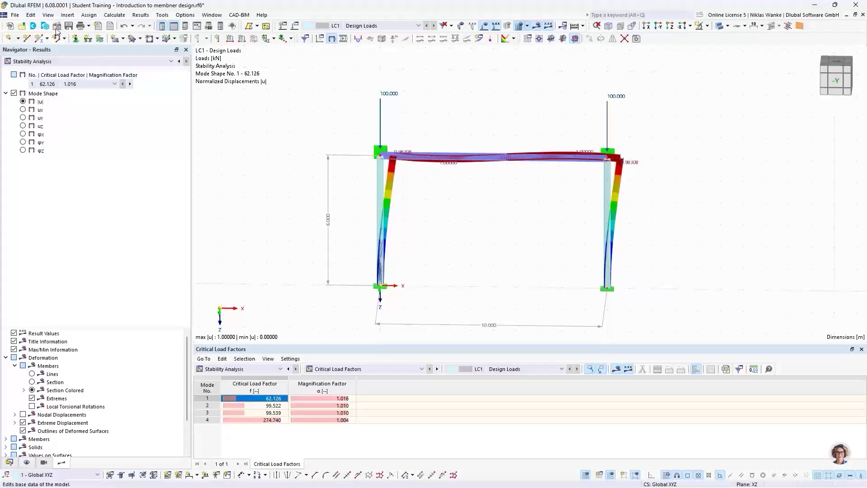
Activate the Torsional Warping (7 DOF) analysis add-on in the model's base data
double_click(285, 116)
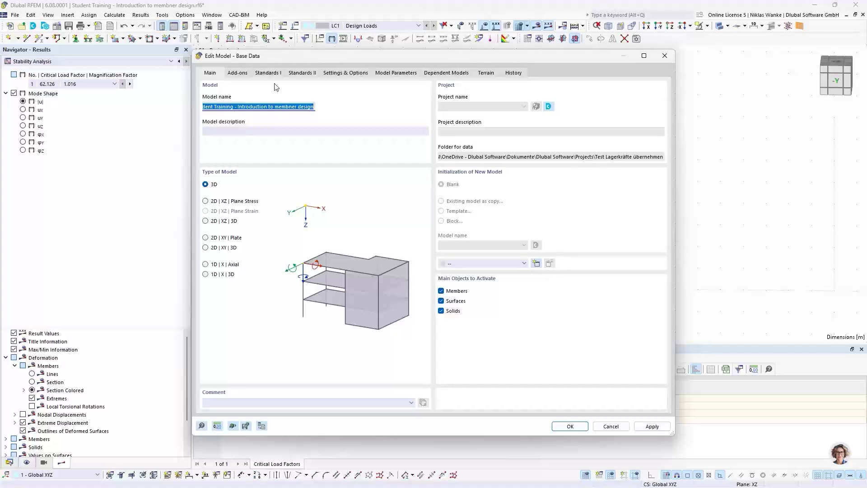
click(243, 72)
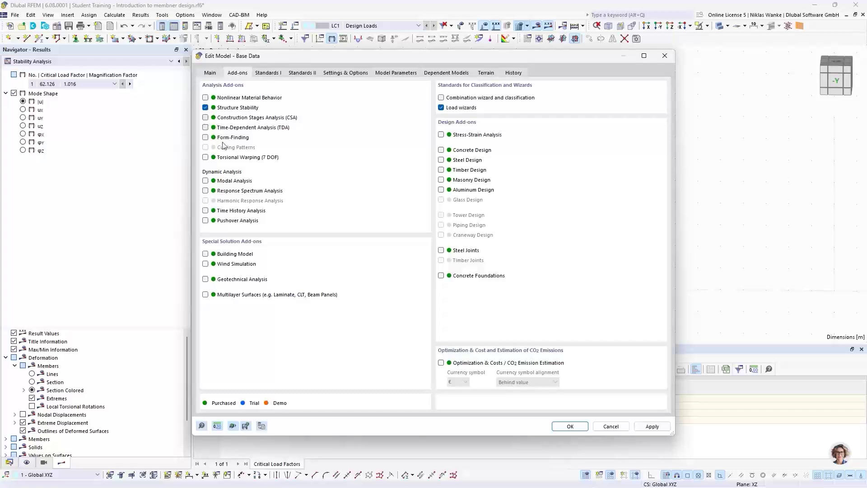
click(205, 158)
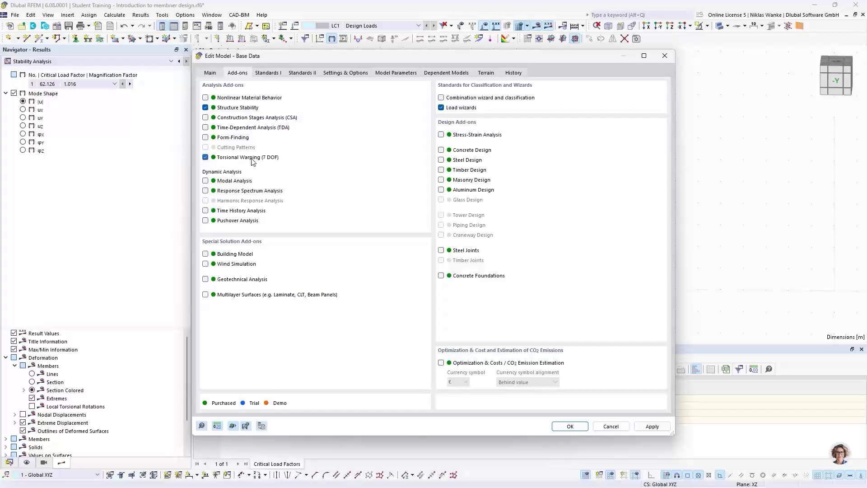